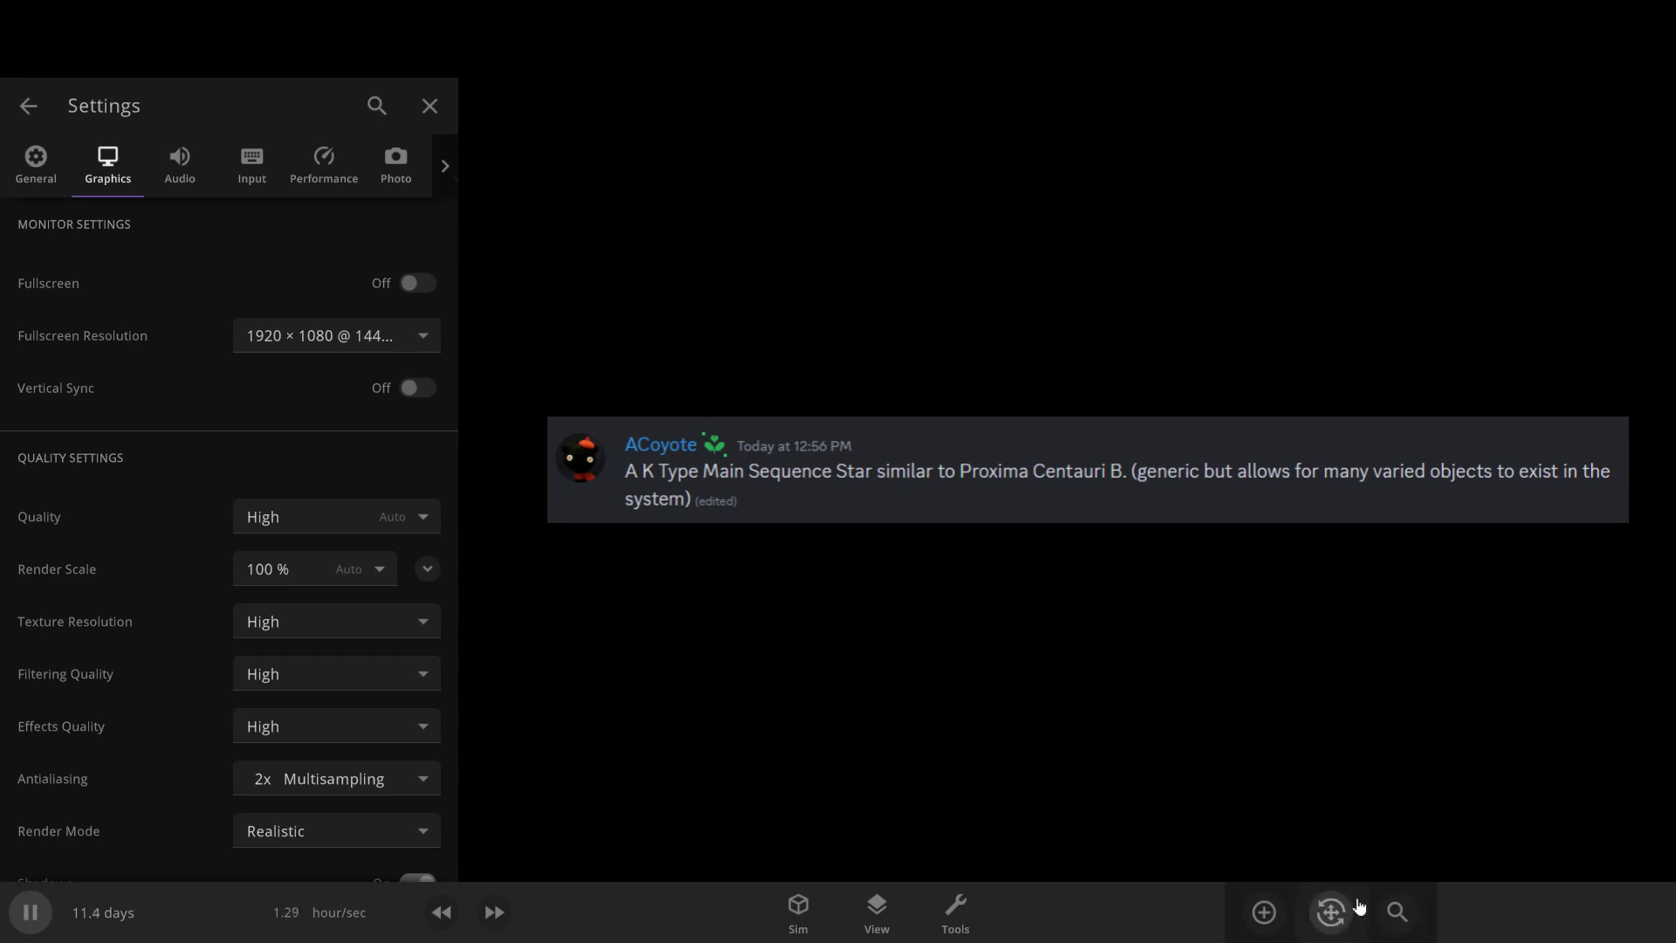
# - Add the Proxima Centauri star to the empty simulation
pyautogui.click(1265, 913)
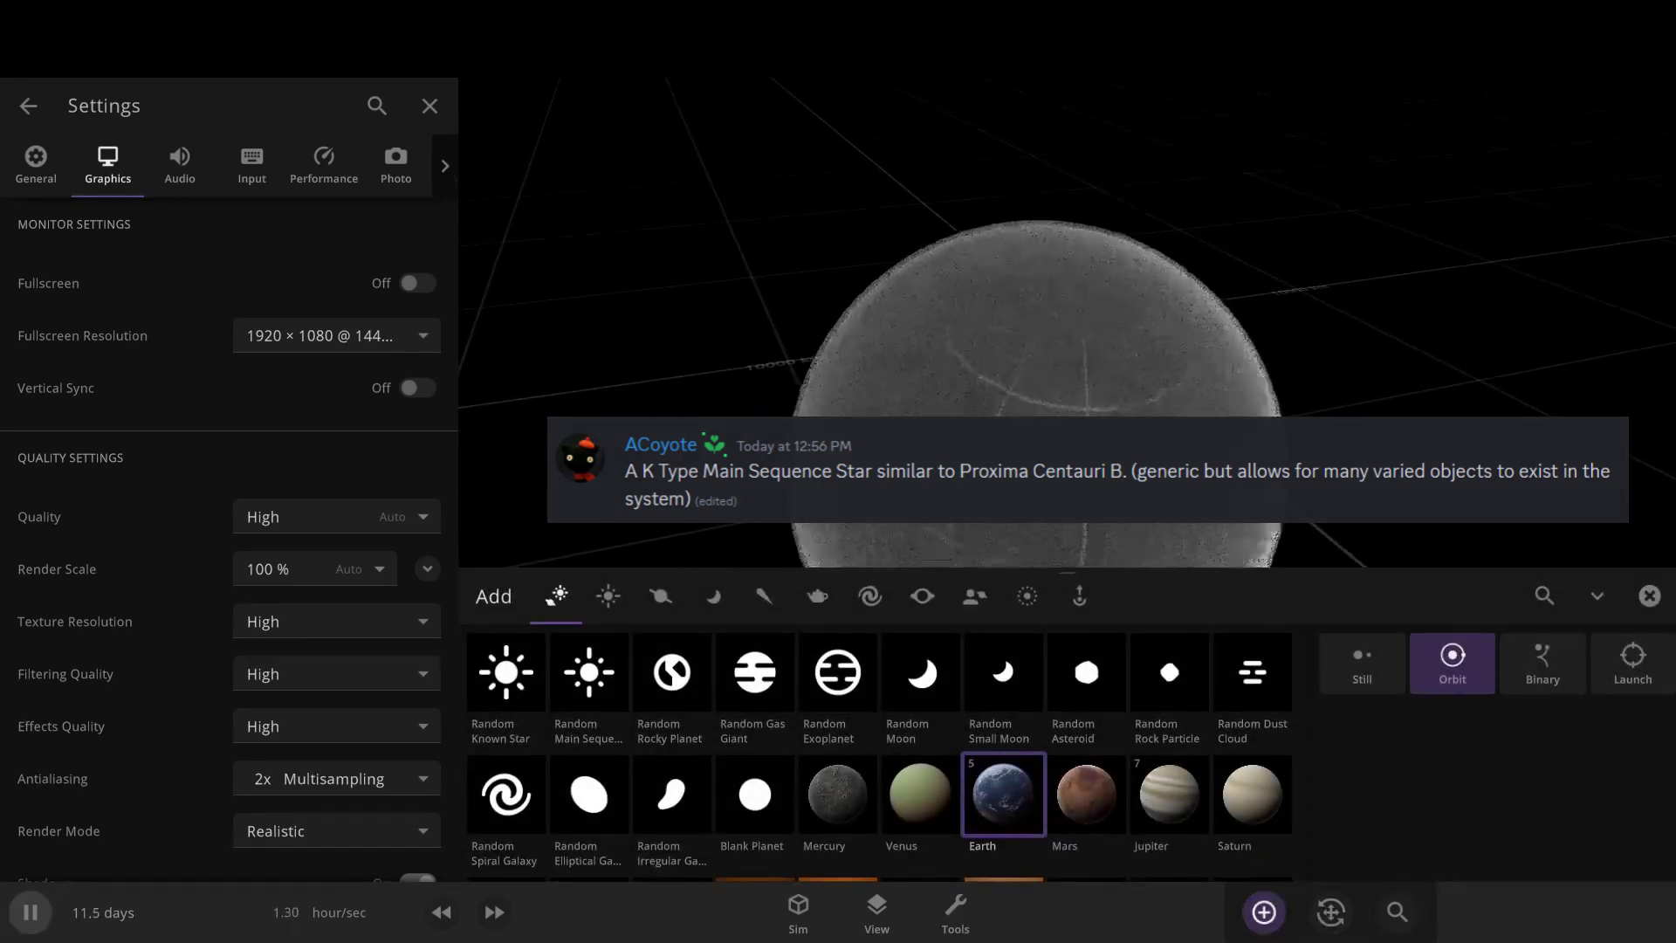
pyautogui.scroll(-6, 965, 790)
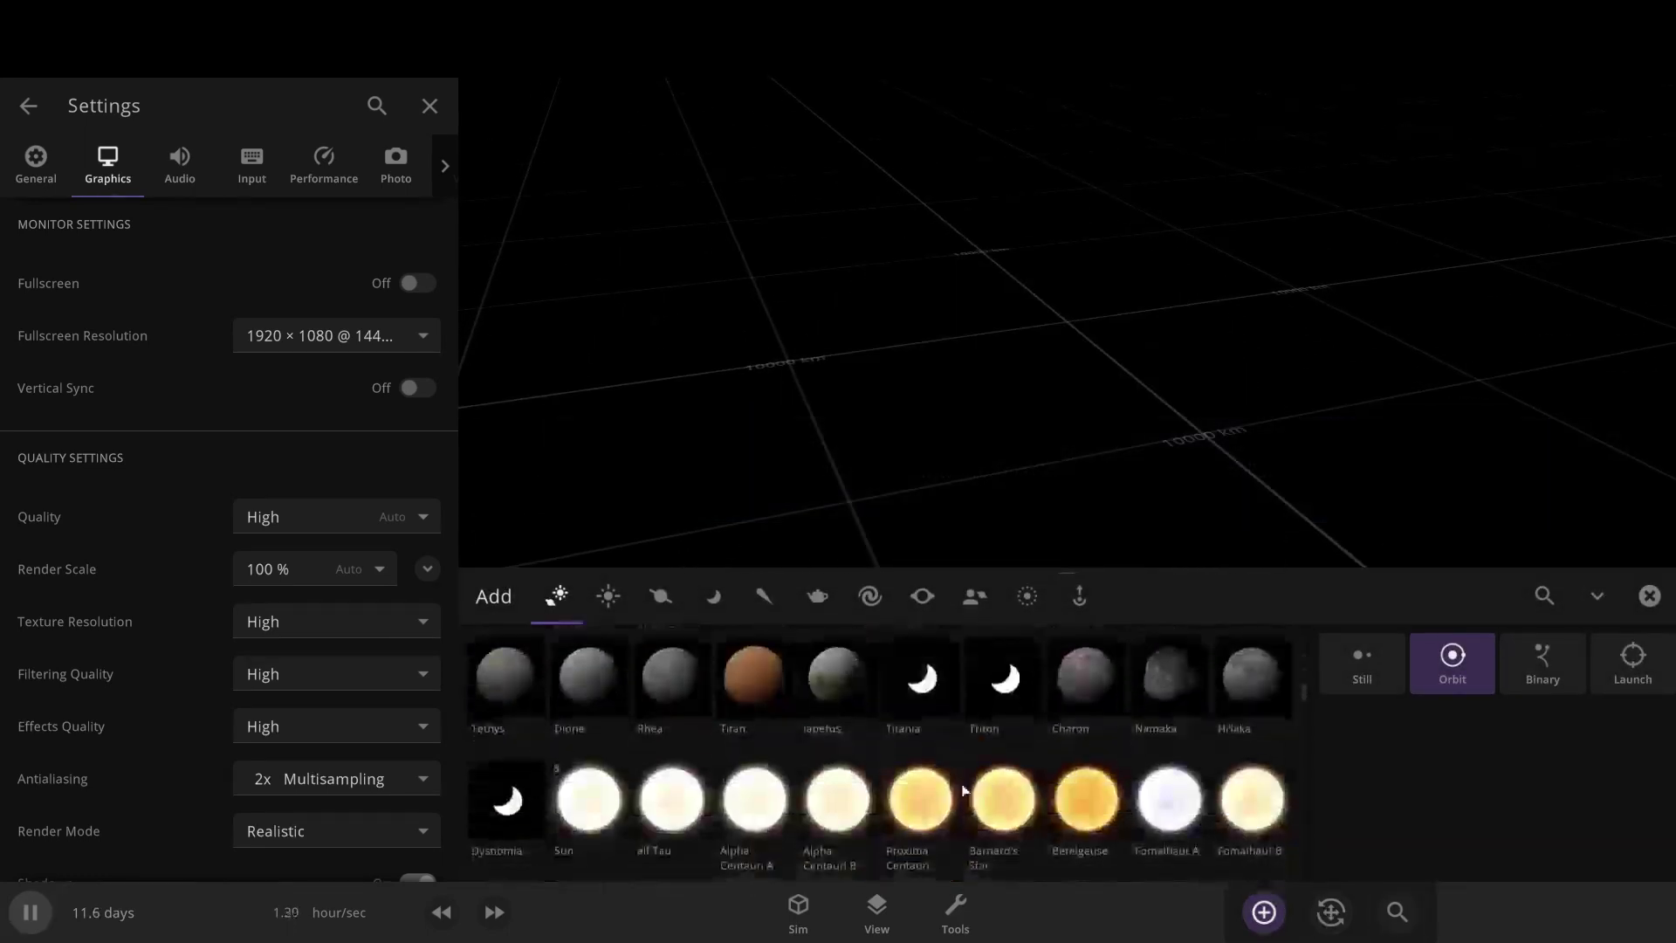
pyautogui.scroll(-3, 965, 790)
pyautogui.scroll(3, 965, 790)
pyautogui.click(922, 794)
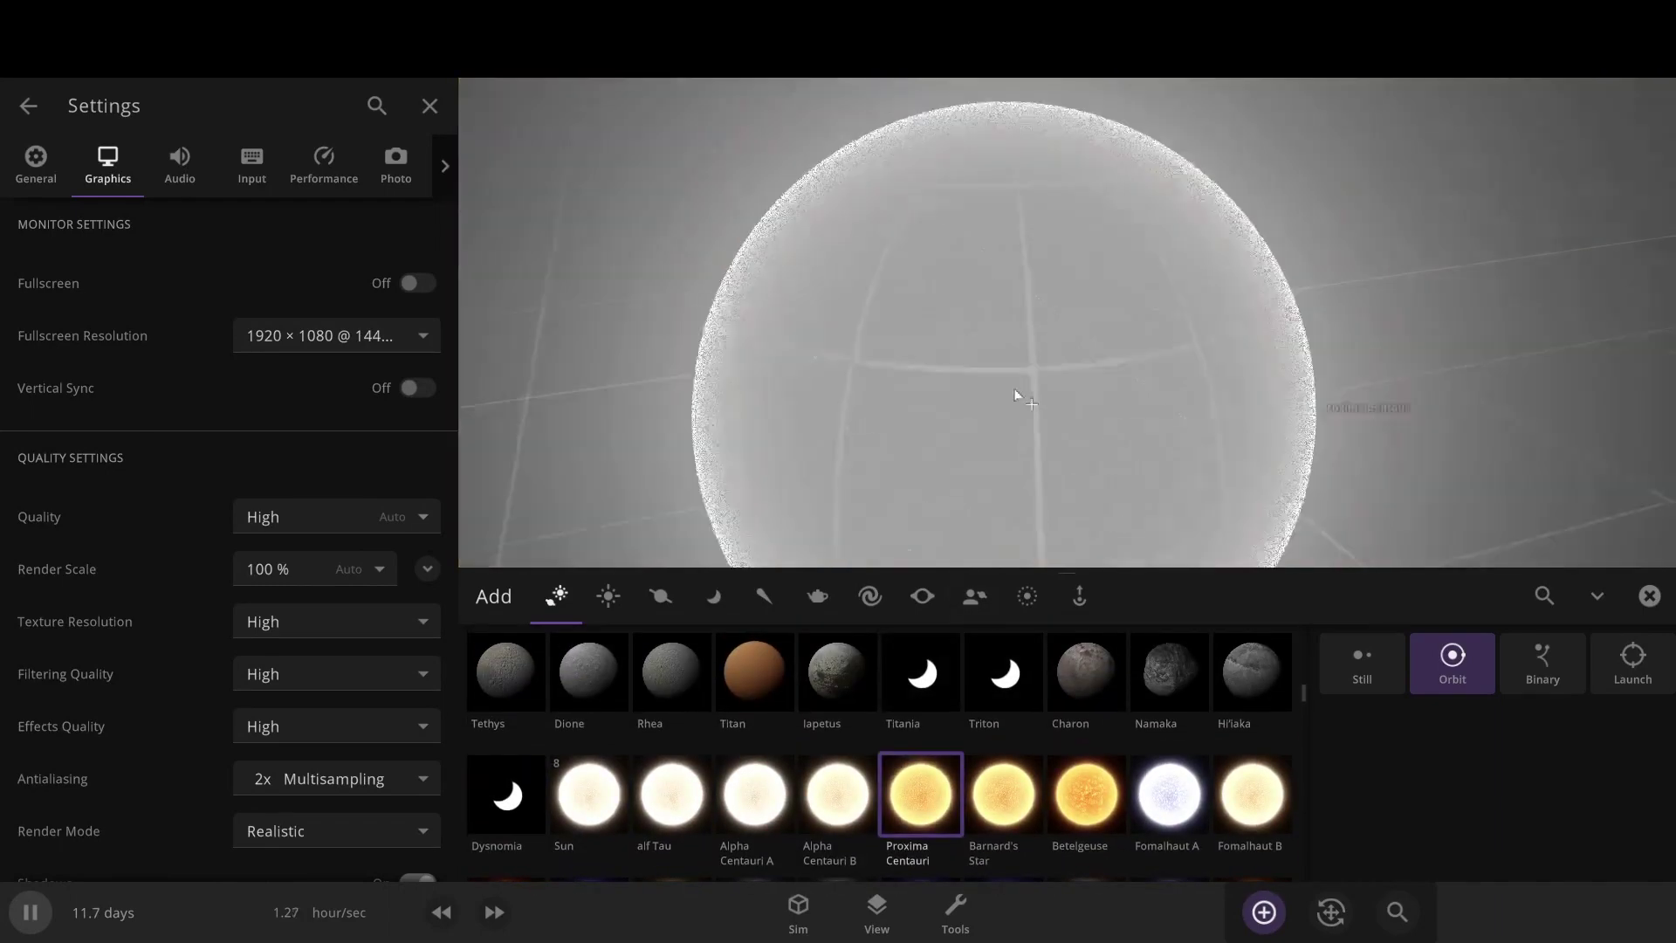
pyautogui.click(1043, 316)
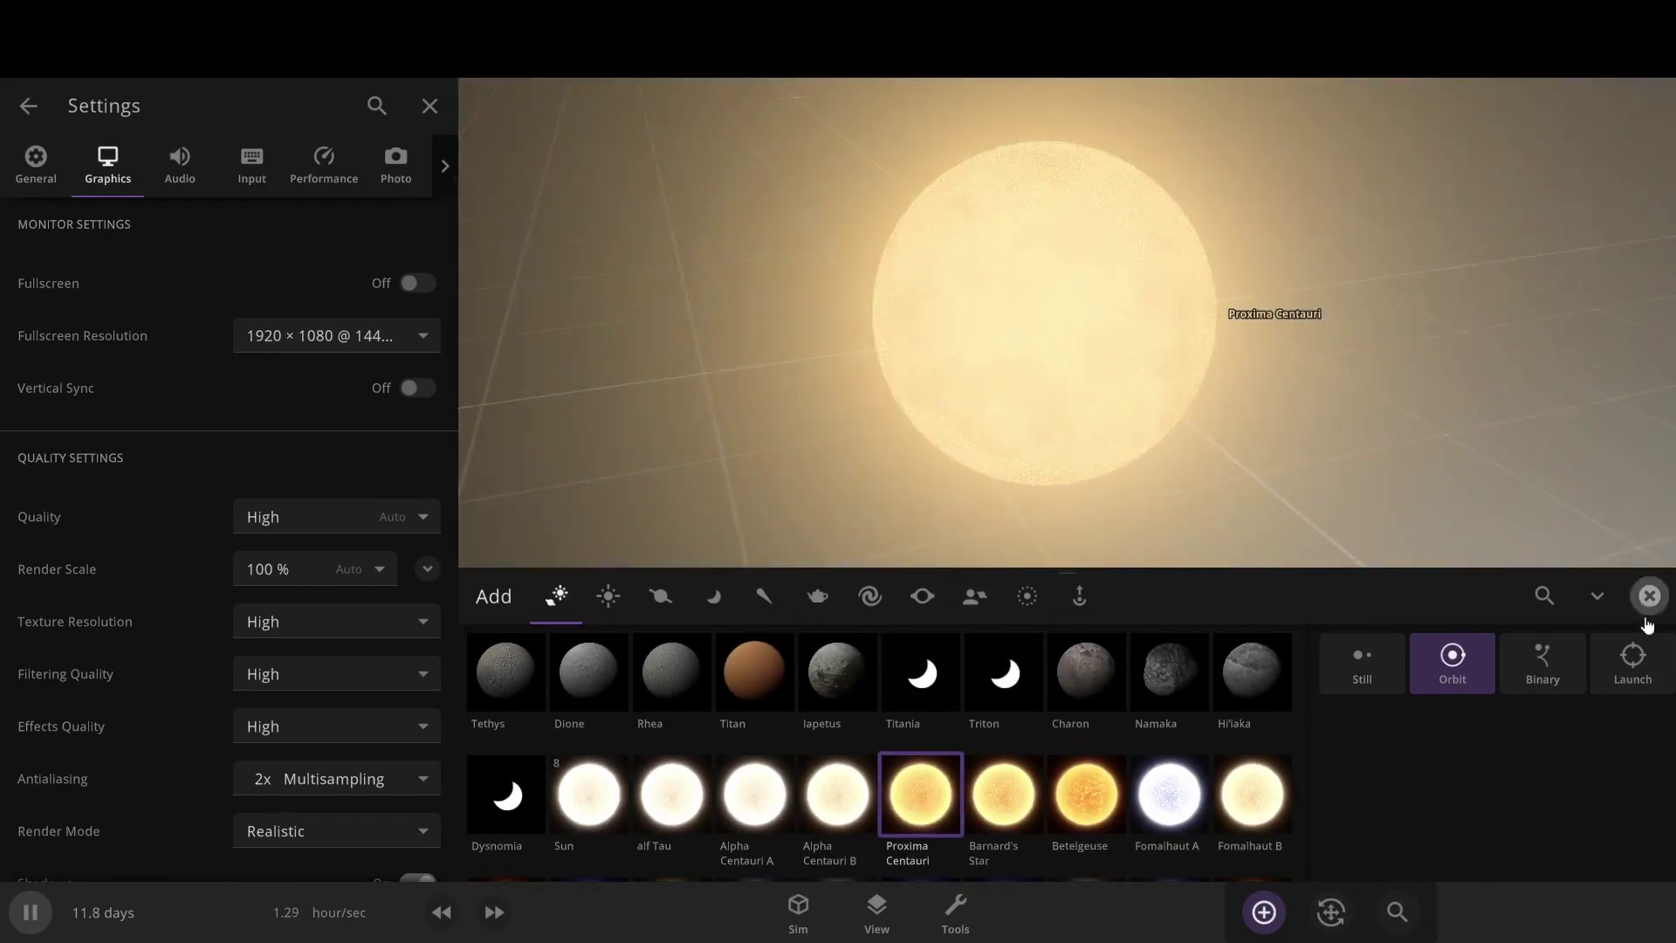
pyautogui.click(1650, 603)
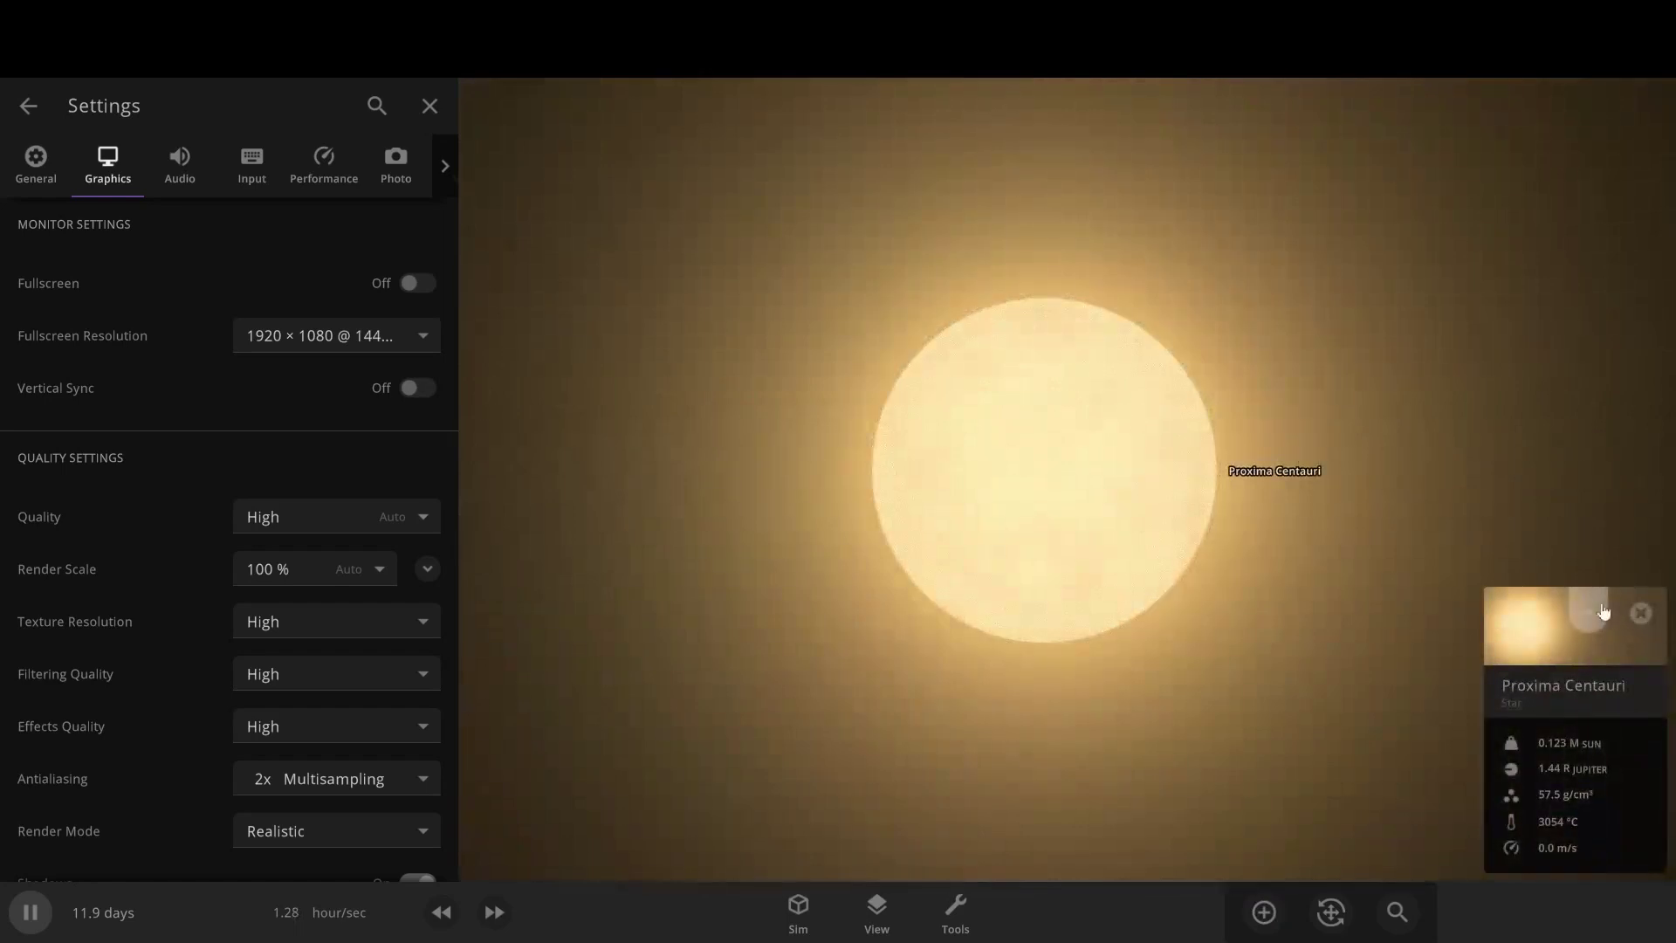
# - Open the new star's properties and rename it Ryker Star
pyautogui.click(1597, 650)
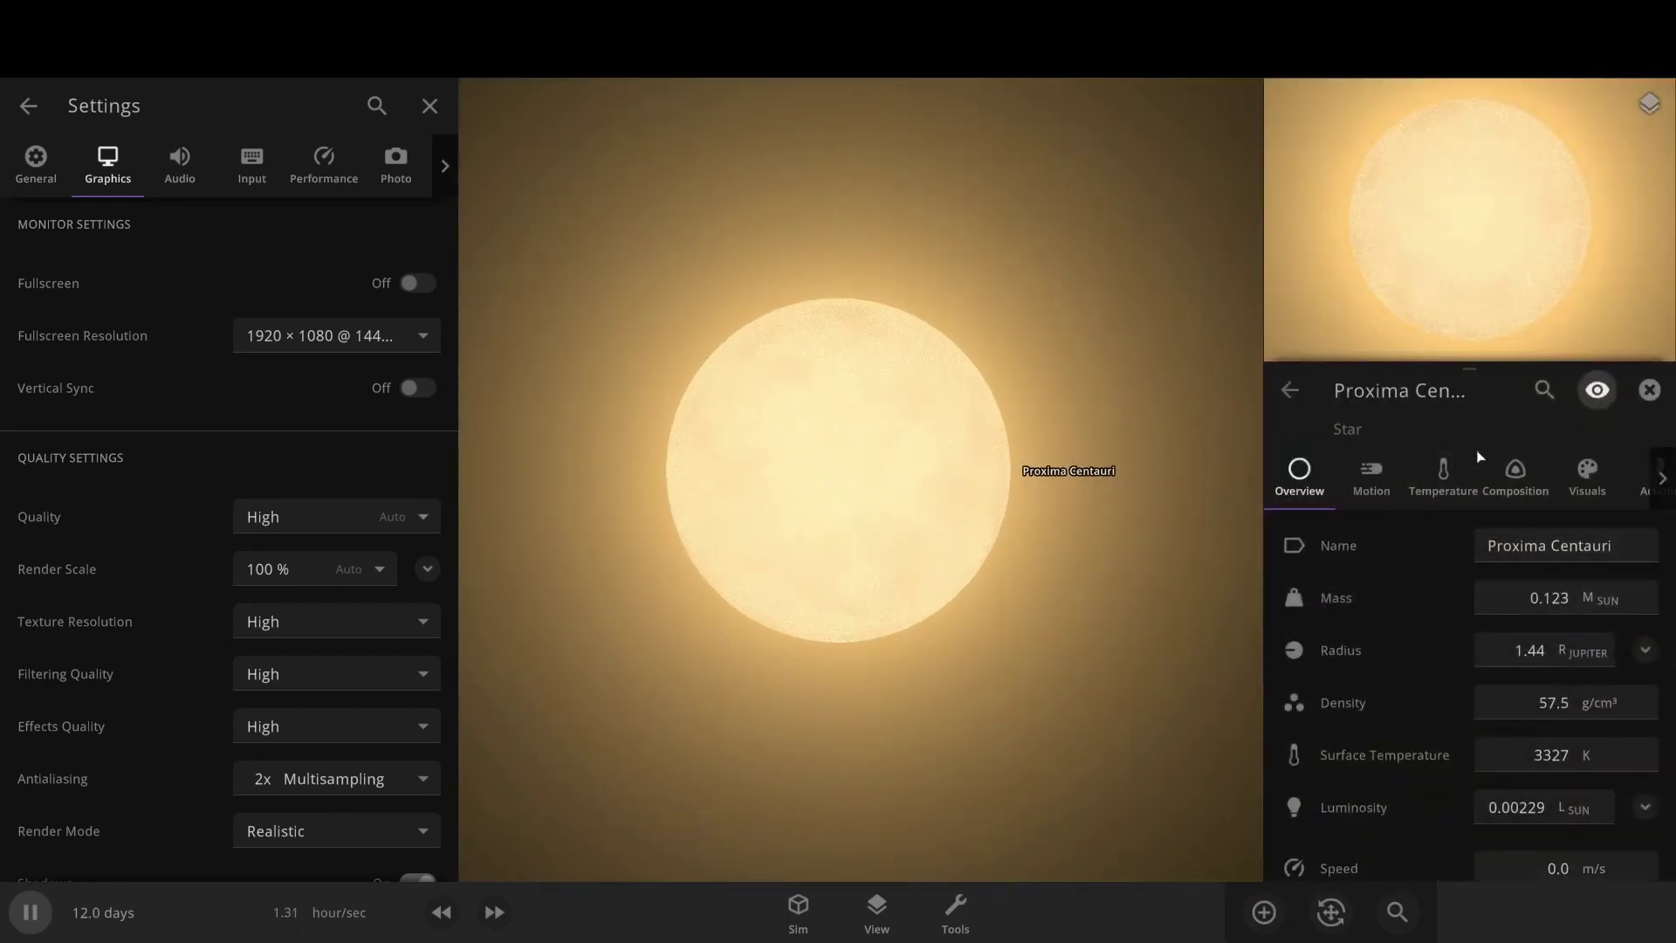
pyautogui.click(1604, 546)
pyautogui.write('P')
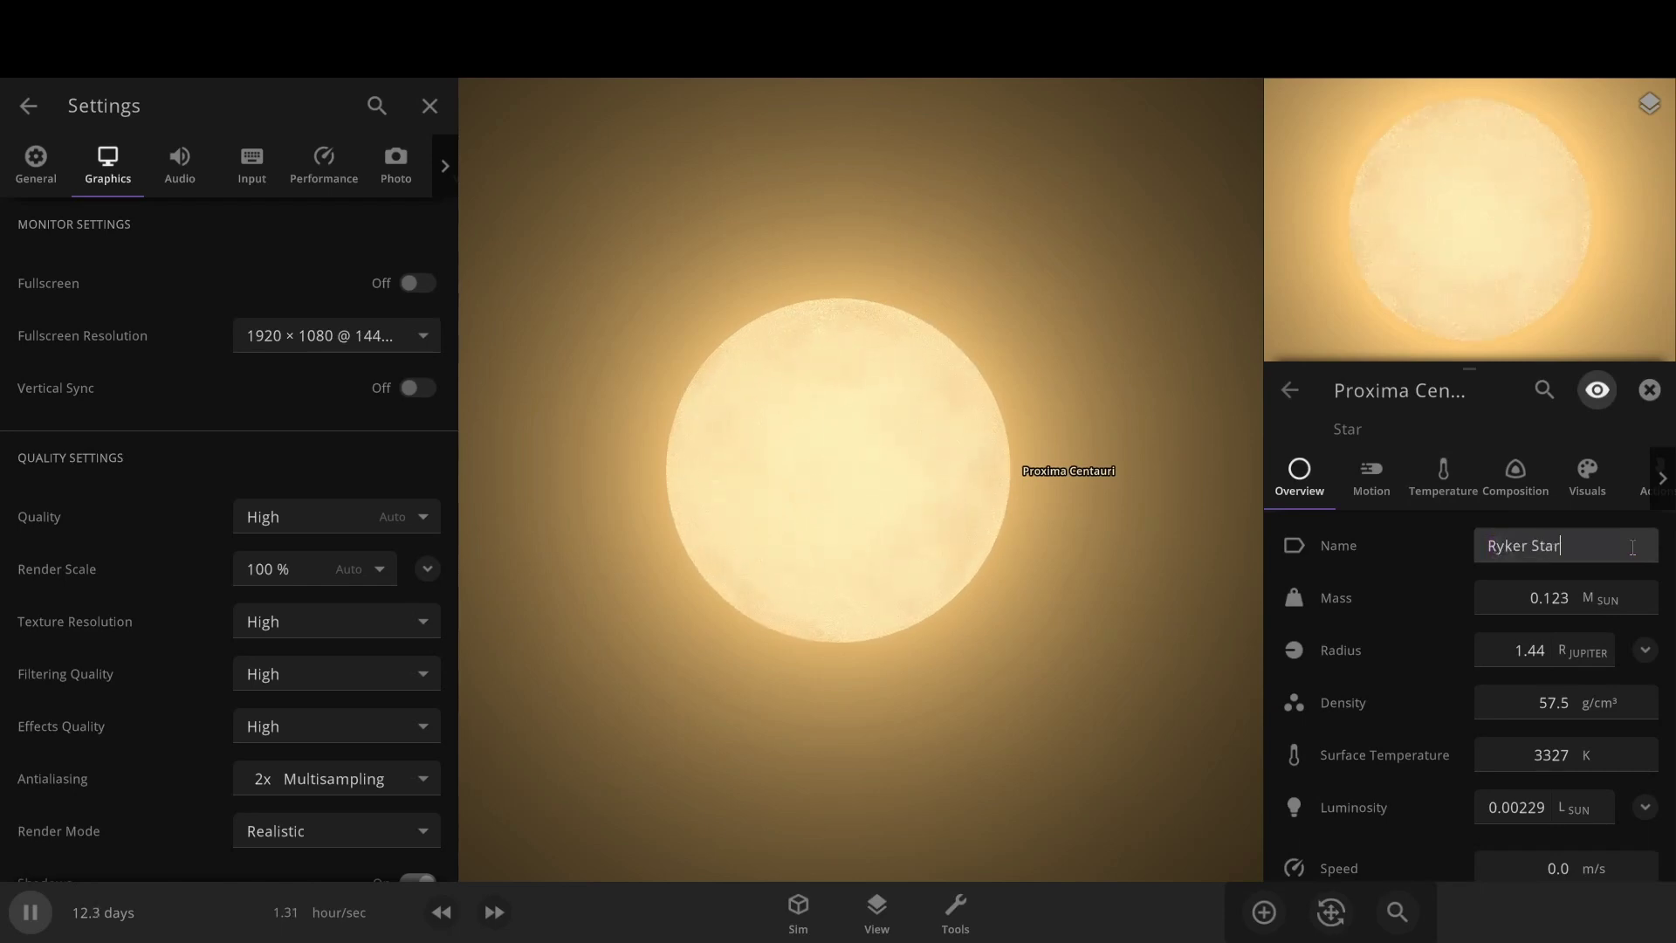
pyautogui.press('Return')
pyautogui.scroll(-10, 1063, 569)
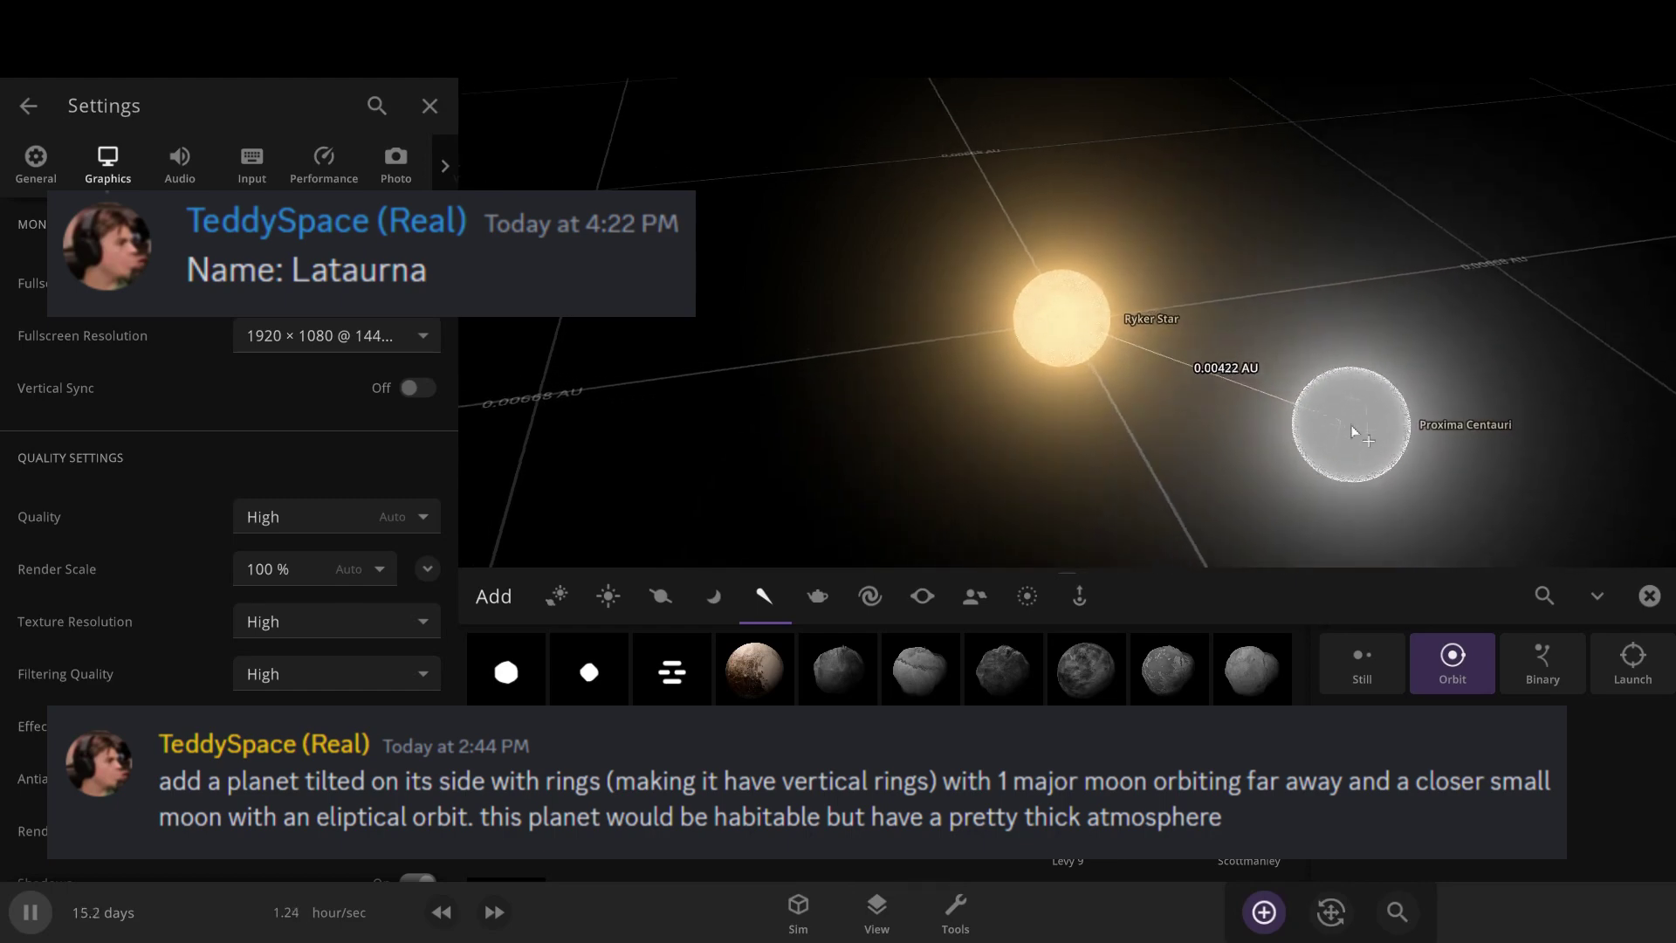
pyautogui.scroll(-5, 1352, 431)
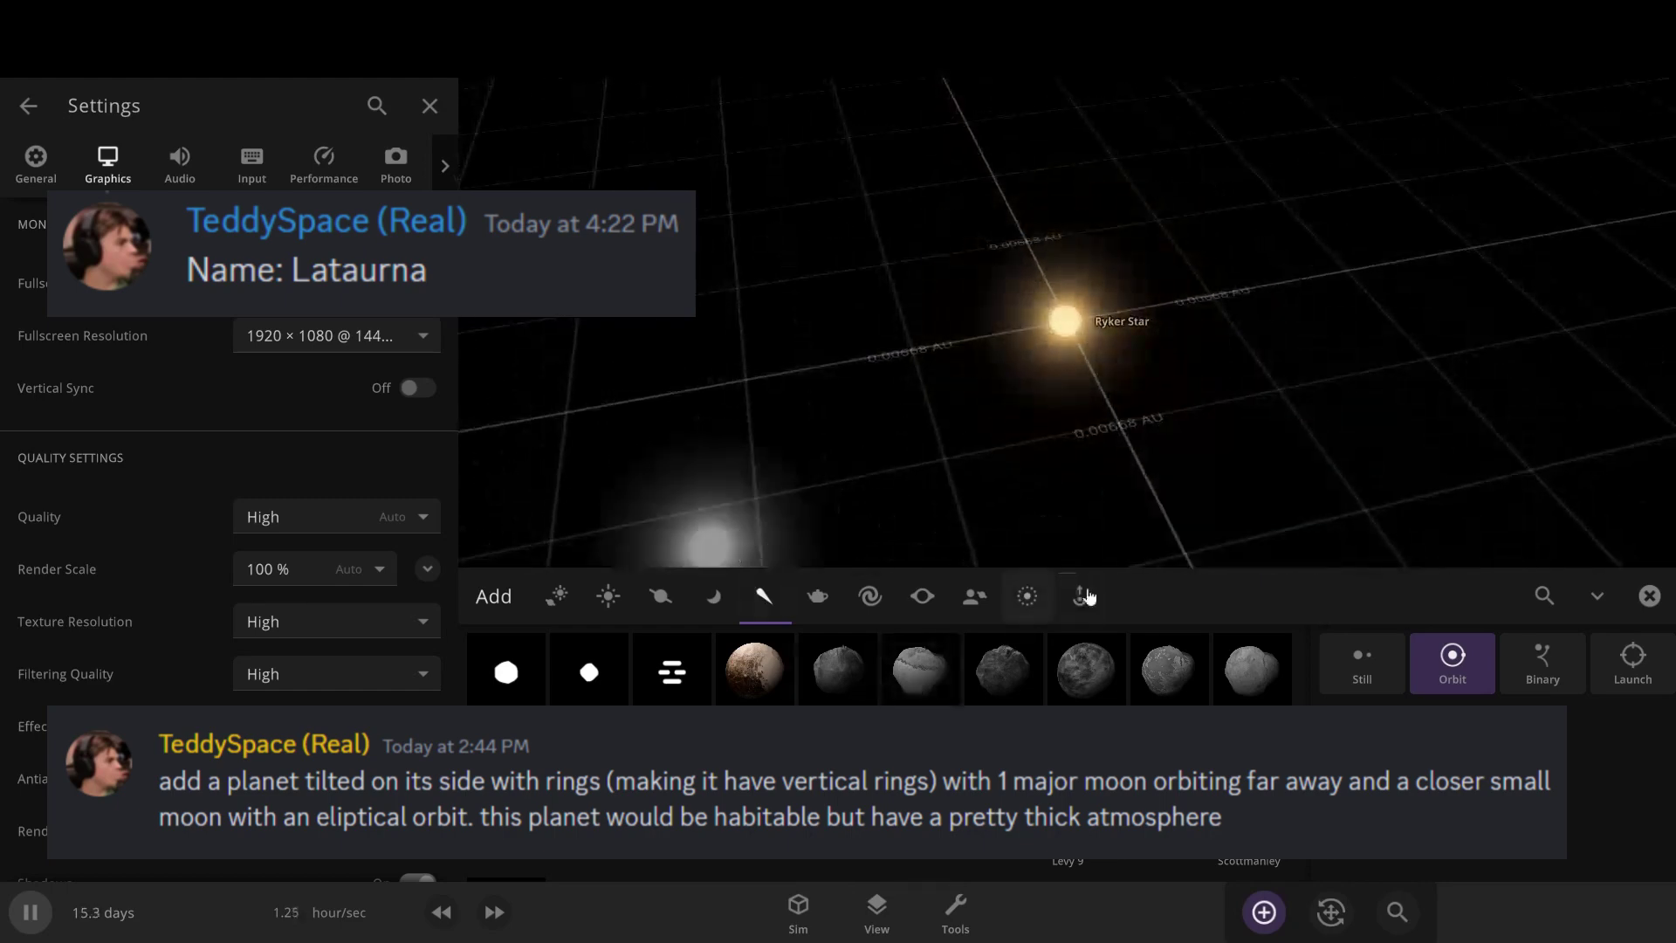
pyautogui.click(1028, 596)
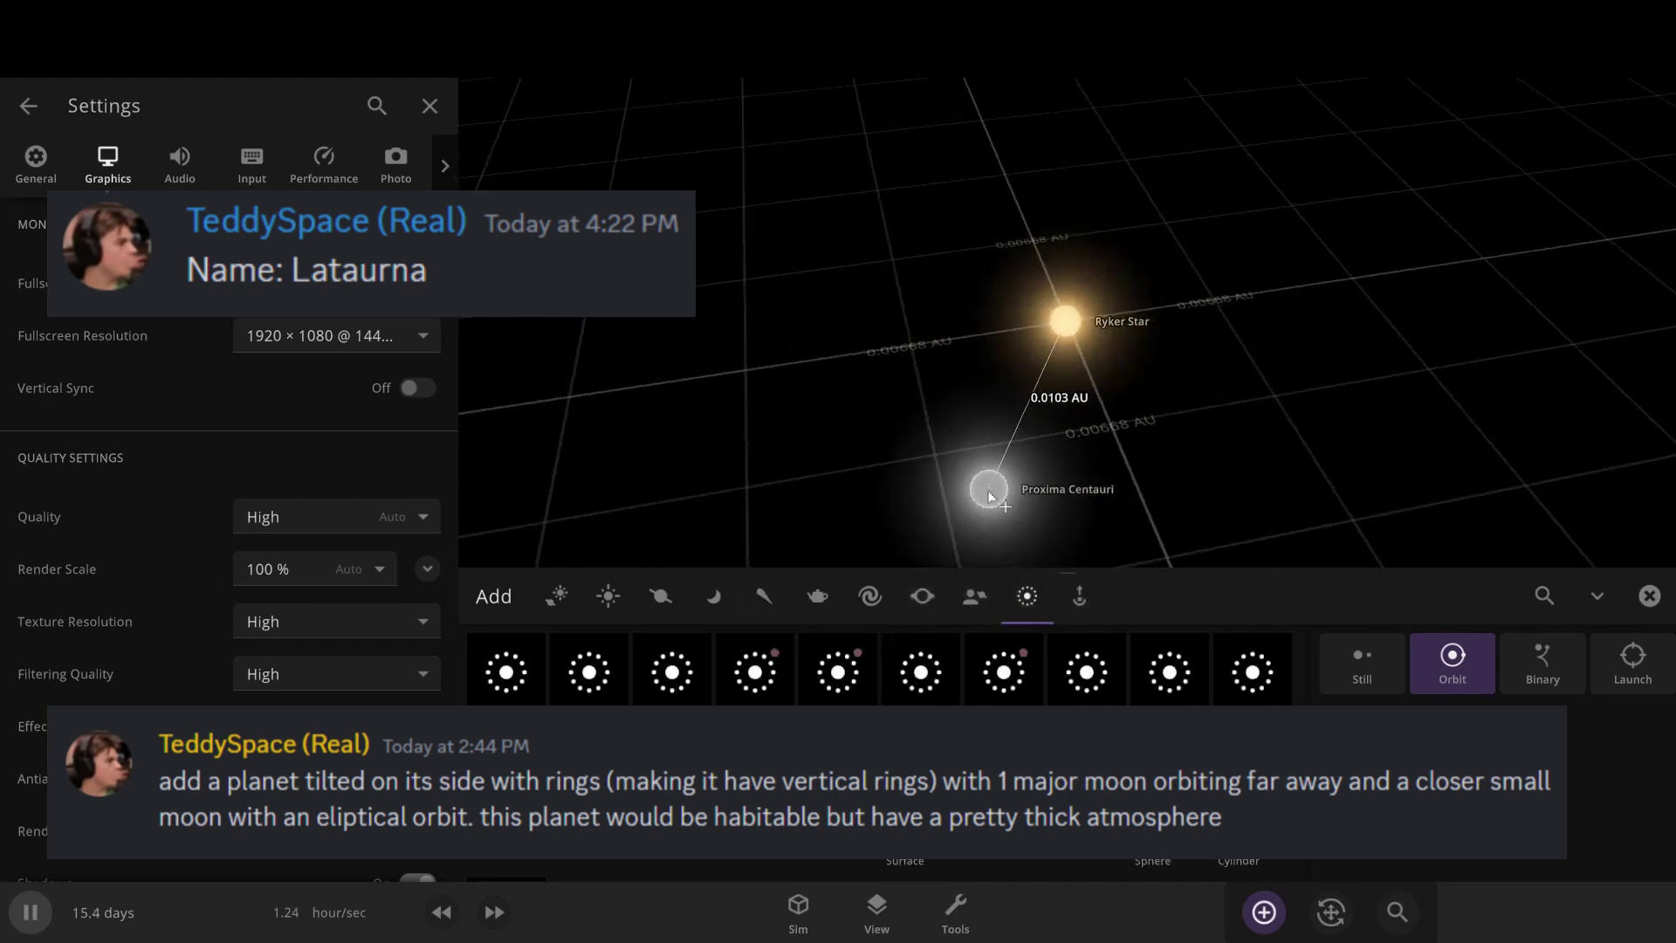
pyautogui.scroll(-3, 952, 501)
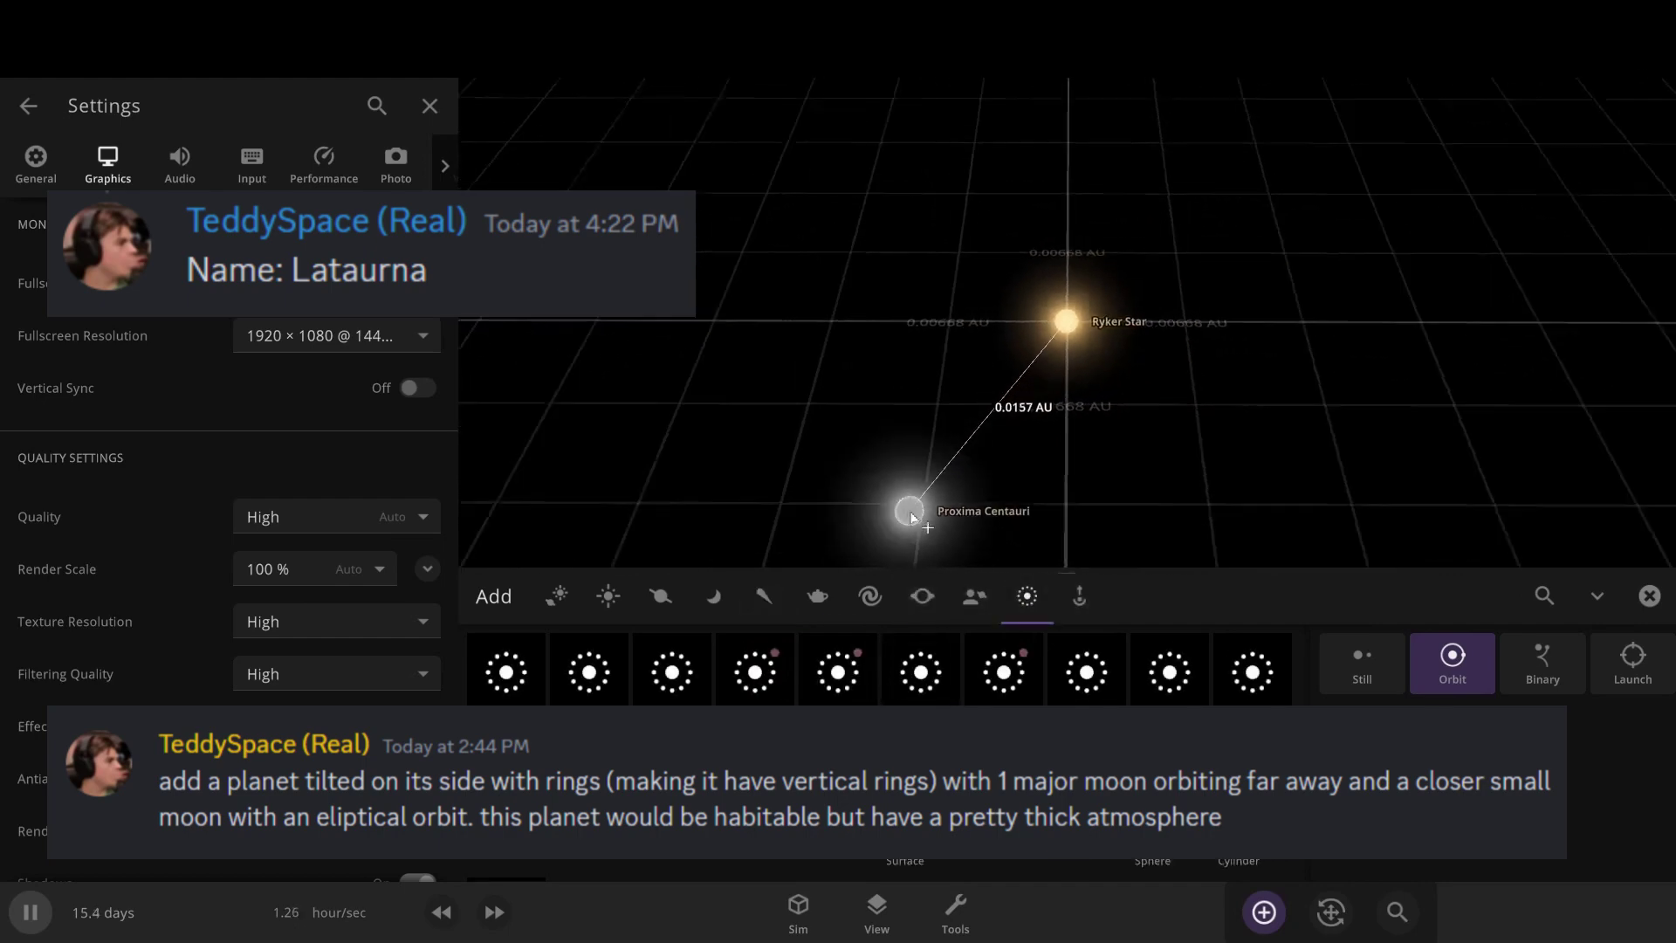
pyautogui.click(622, 596)
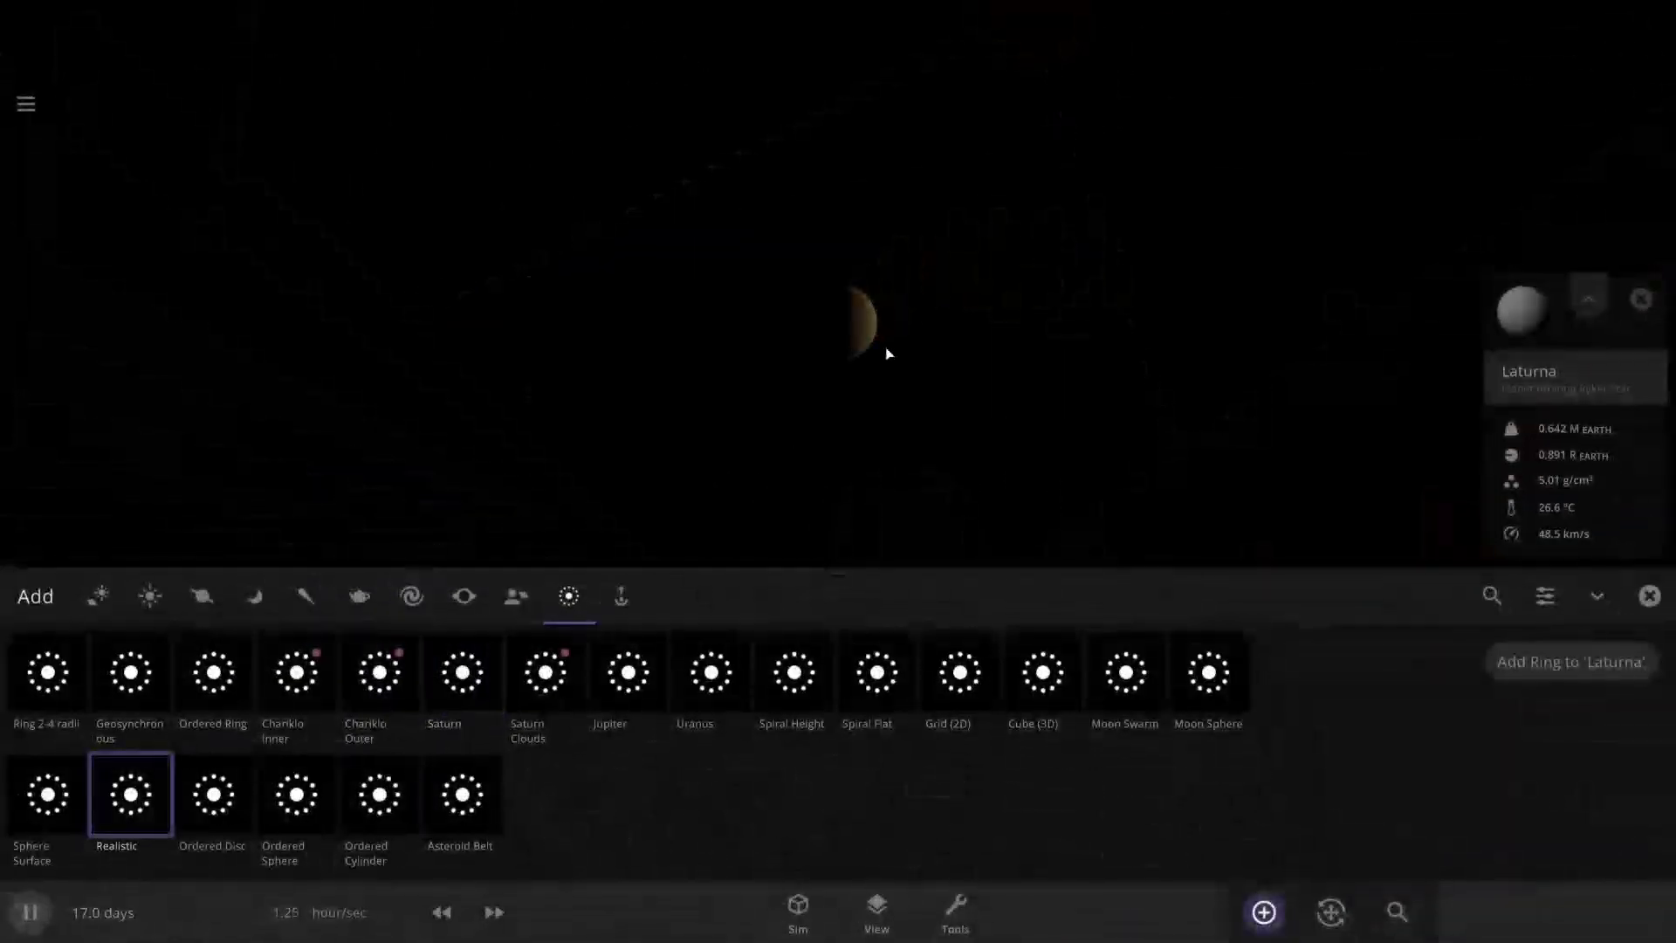
# - Add a Realistic particle ring to the planet Laturna and inspect the ring around it
pyautogui.click(1531, 662)
pyautogui.scroll(-5, 1023, 447)
pyautogui.moveTo(1024, 447); pyautogui.dragTo(1405, 423)
pyautogui.scroll(5, 626, 400)
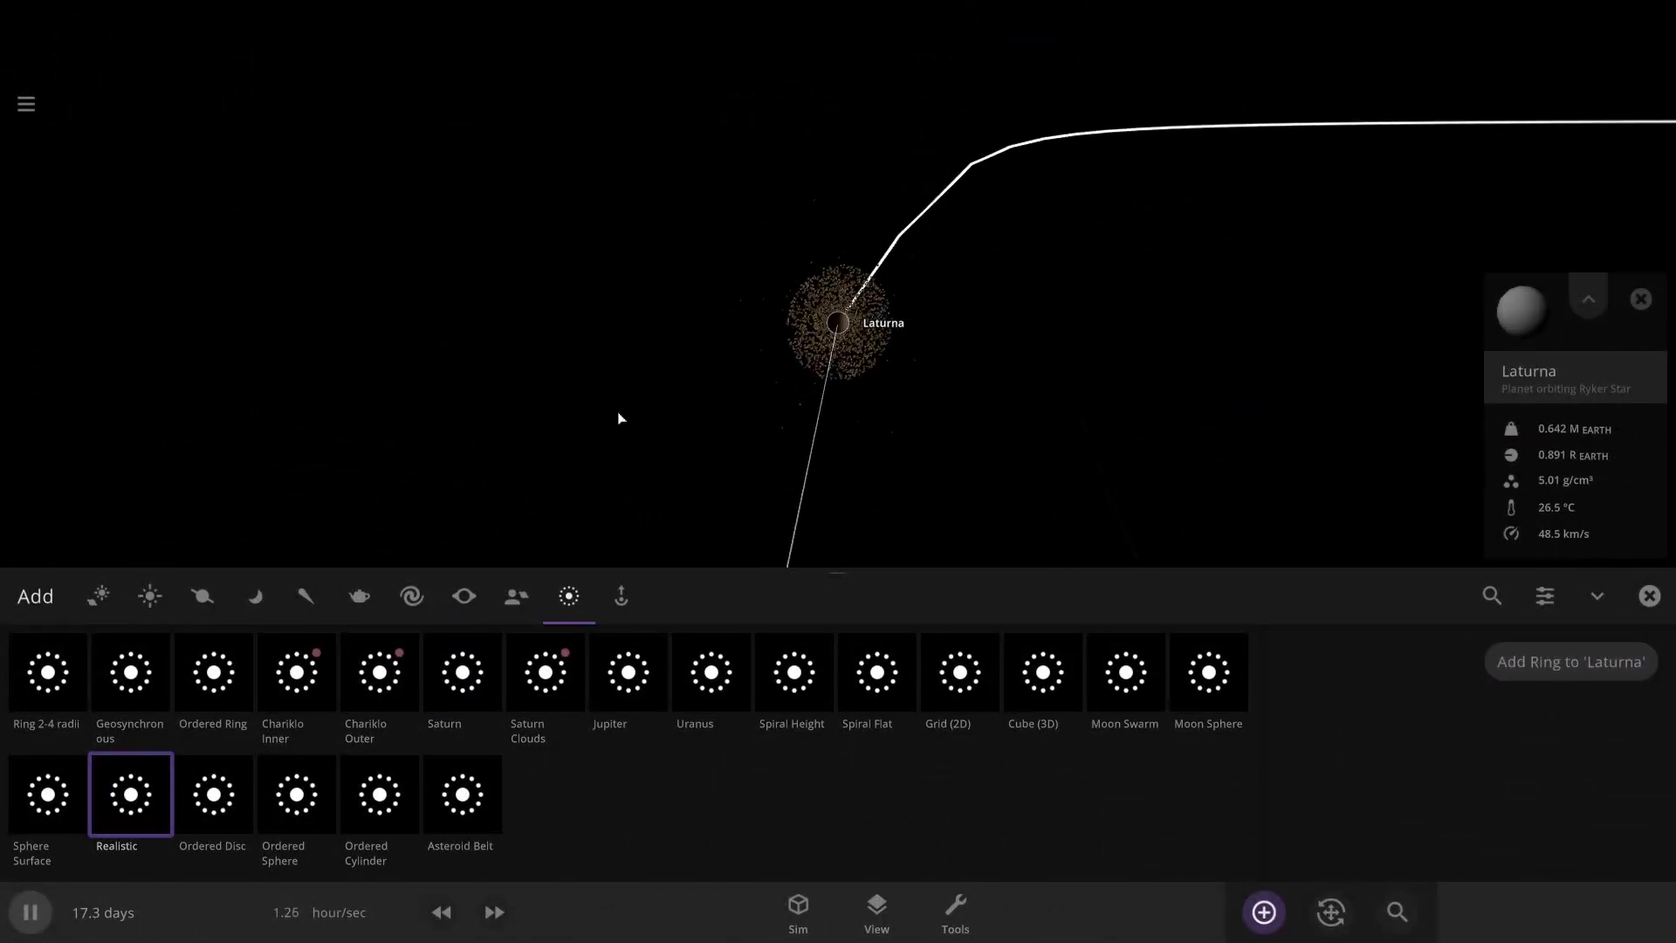
pyautogui.scroll(3, 599, 420)
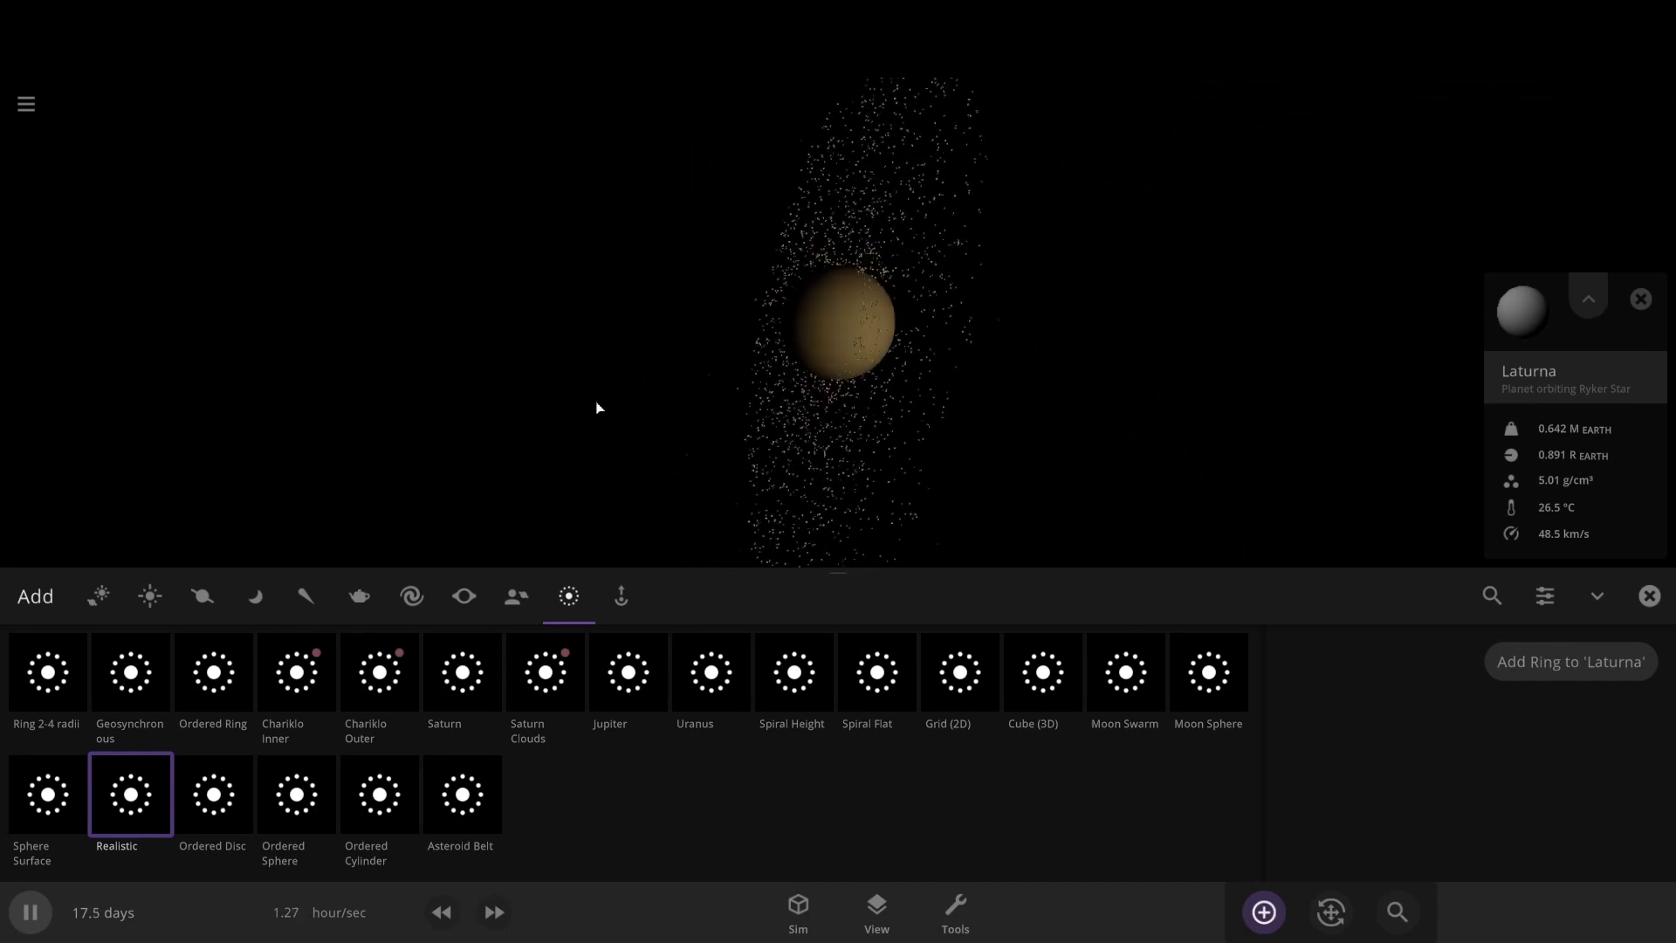
# - Run the simulation at about 4.6 day/sec to watch the ring, and slow it back down to about 6.7 min/sec
pyautogui.click(511, 917)
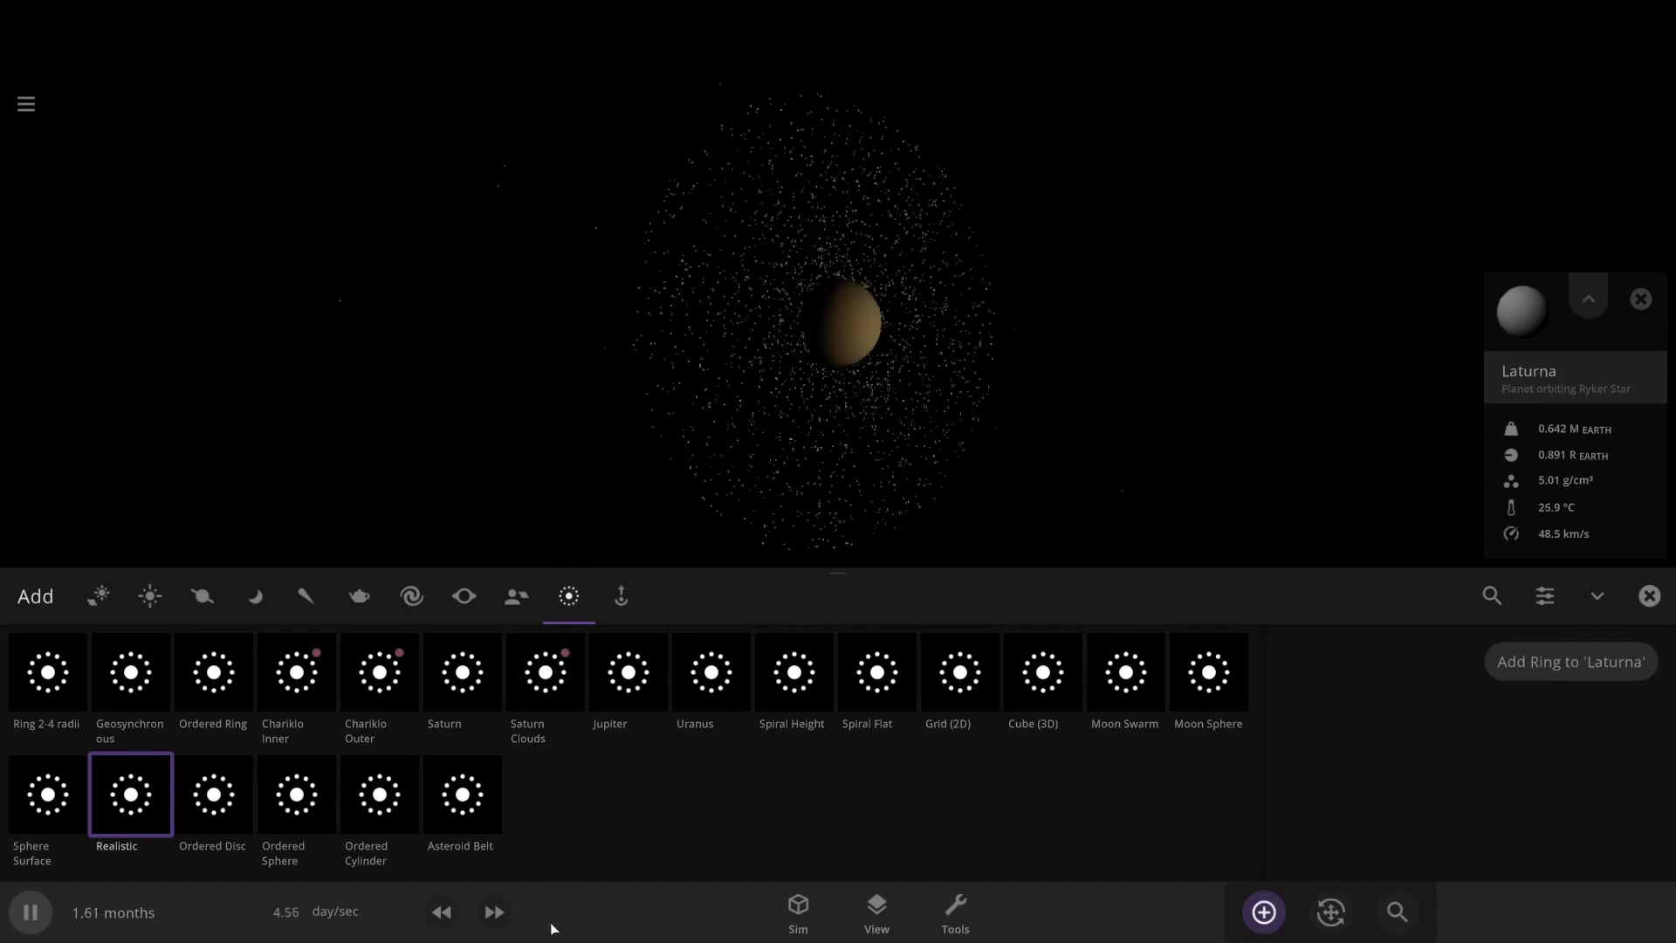
pyautogui.click(442, 912)
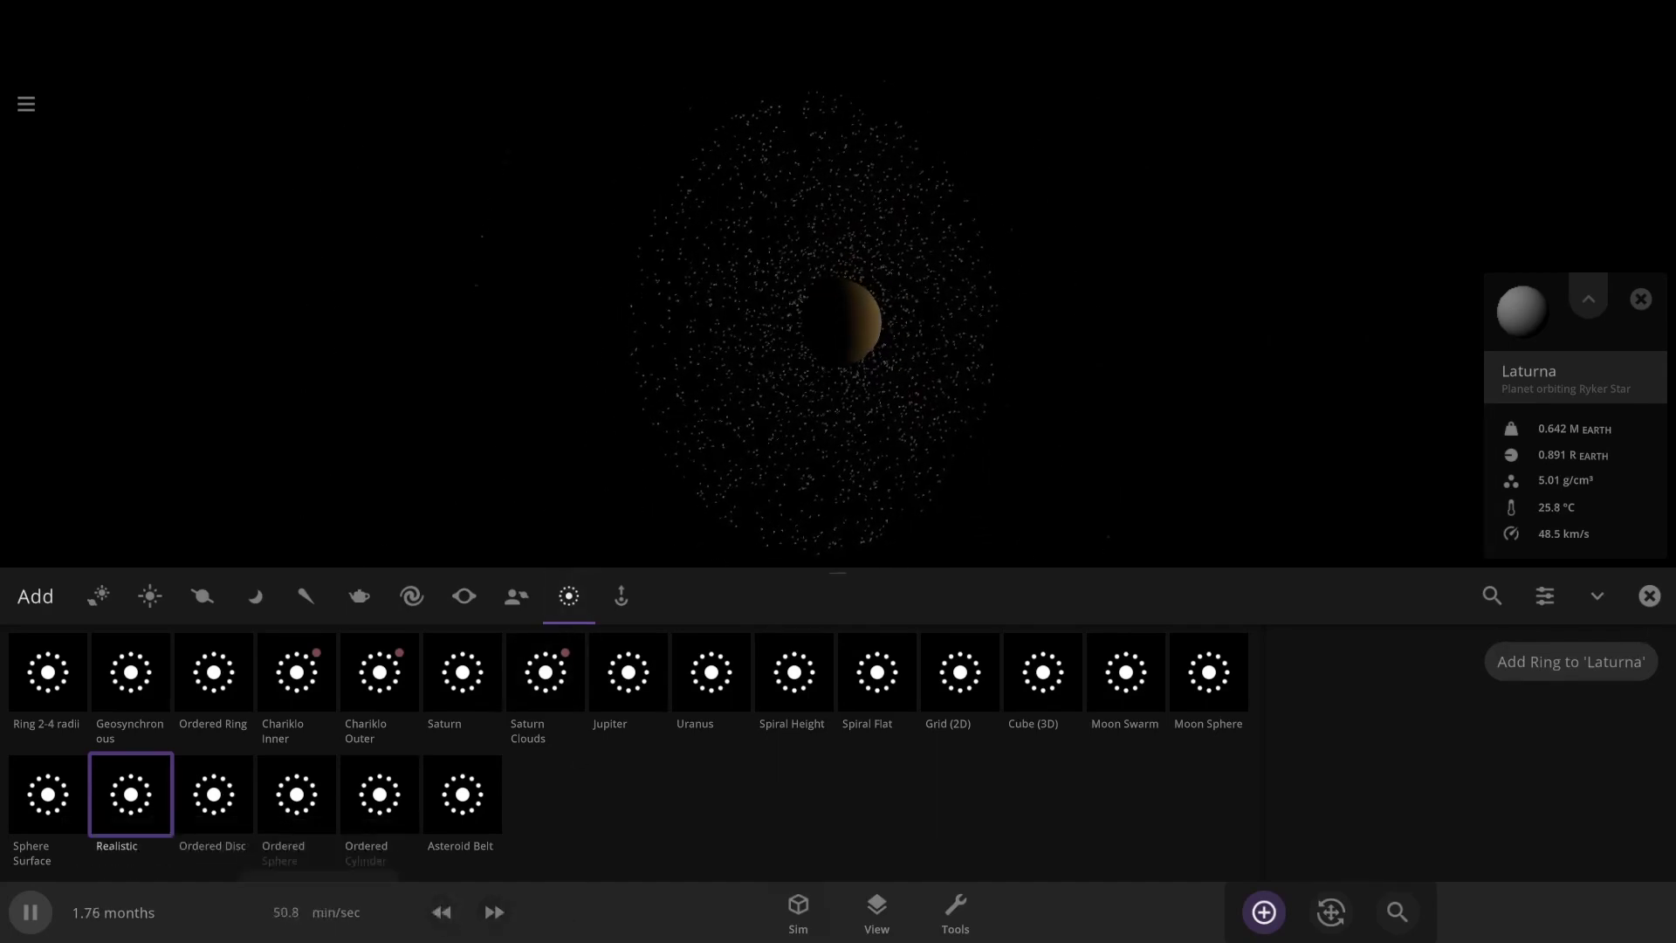
pyautogui.click(443, 912)
pyautogui.click(443, 912)
pyautogui.click(1664, 595)
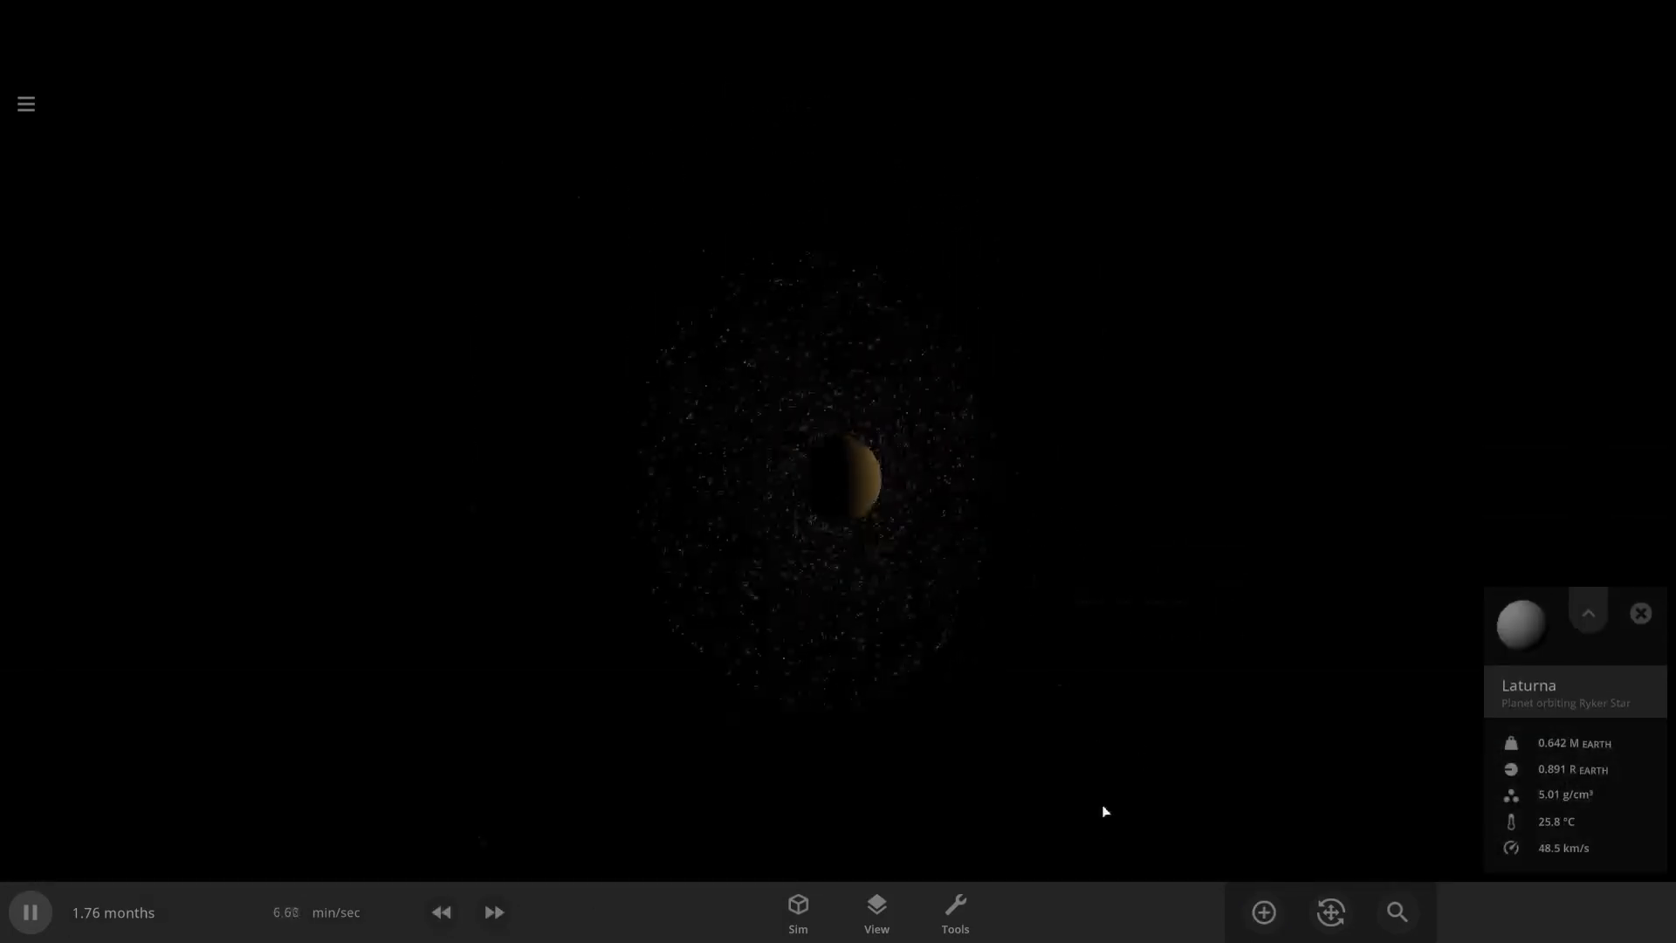
# - Choose Deimos as a new moon for Laturna and set its placement mode to Orbit
pyautogui.click(1264, 913)
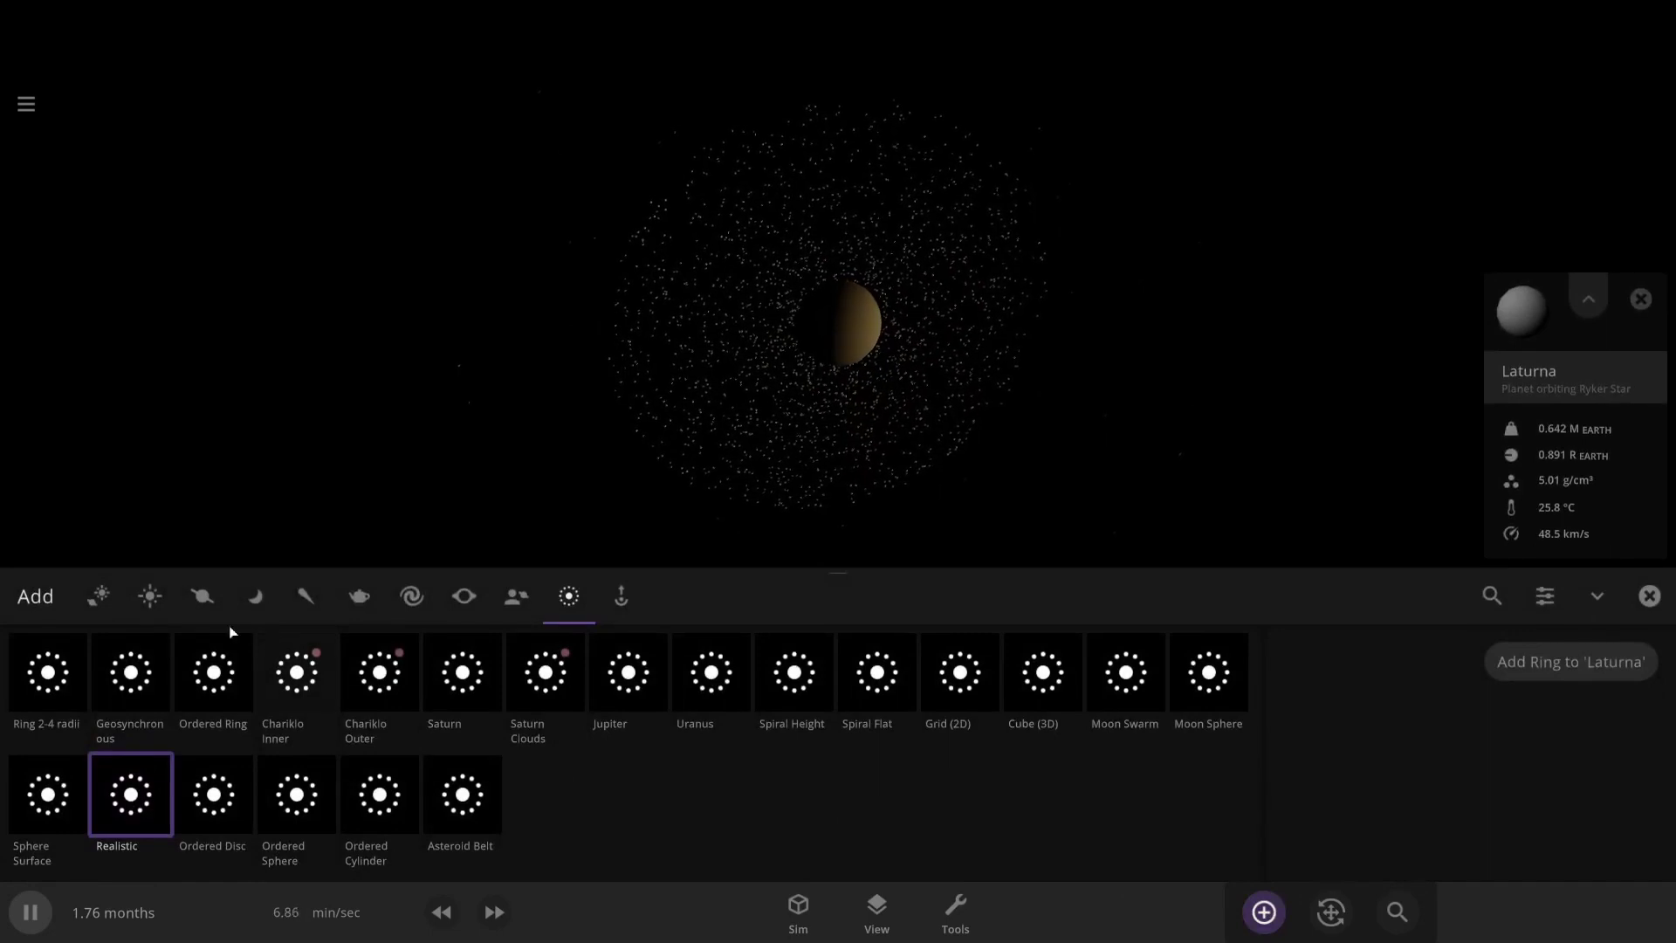
pyautogui.click(255, 596)
pyautogui.click(306, 596)
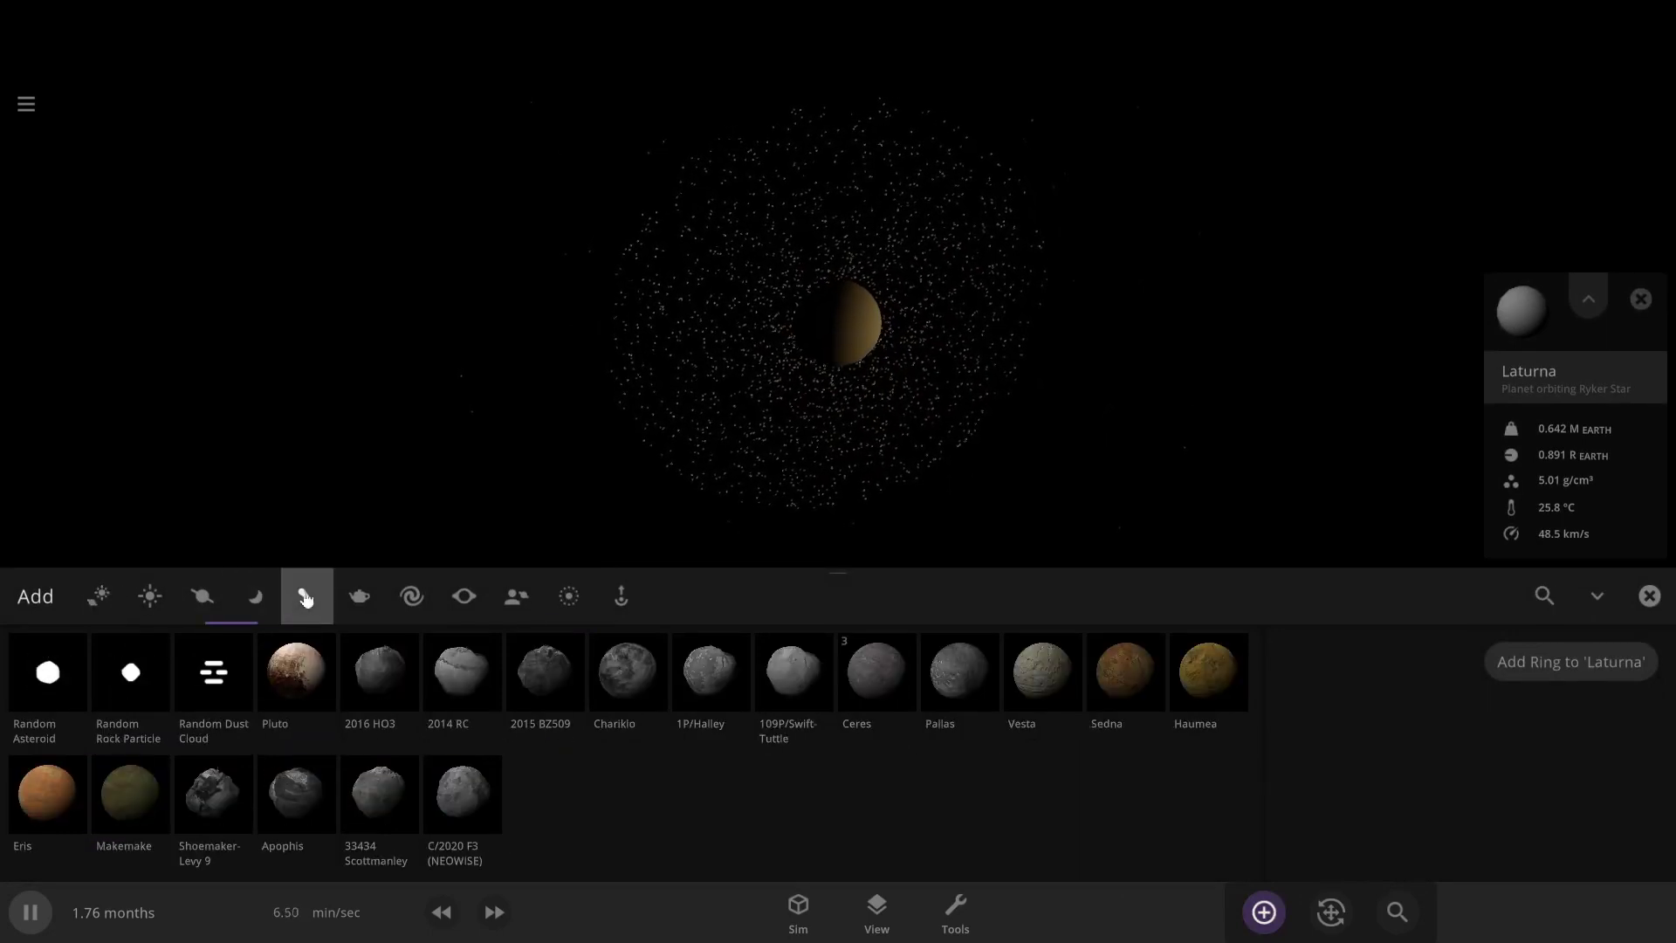
pyautogui.click(251, 597)
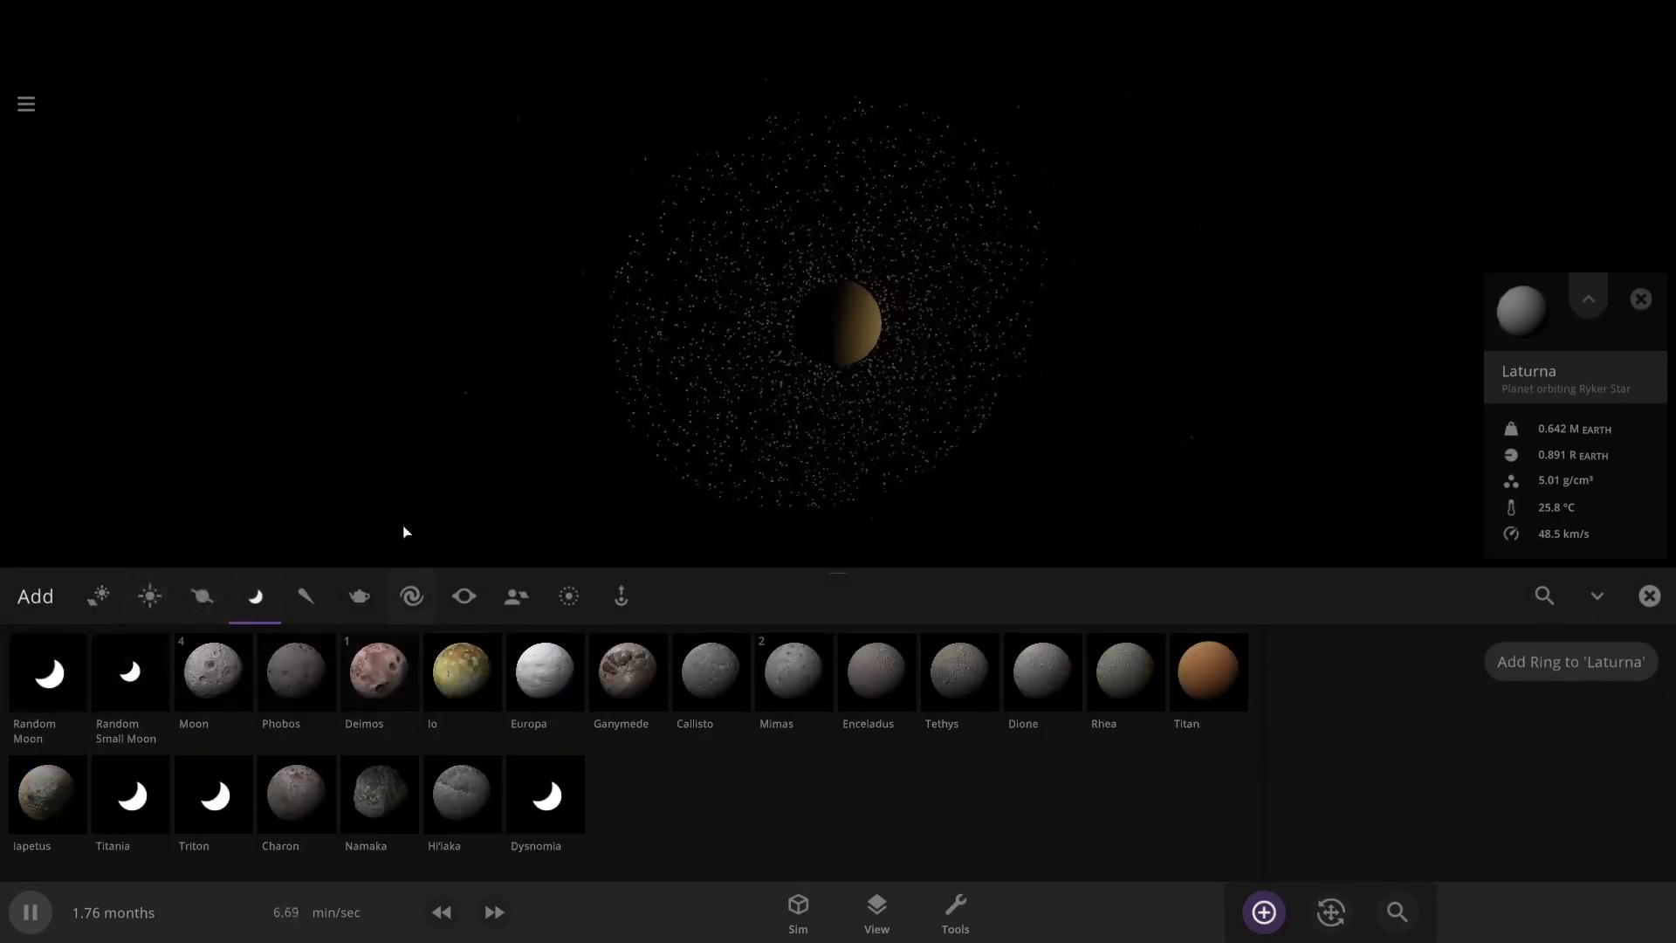
pyautogui.click(370, 696)
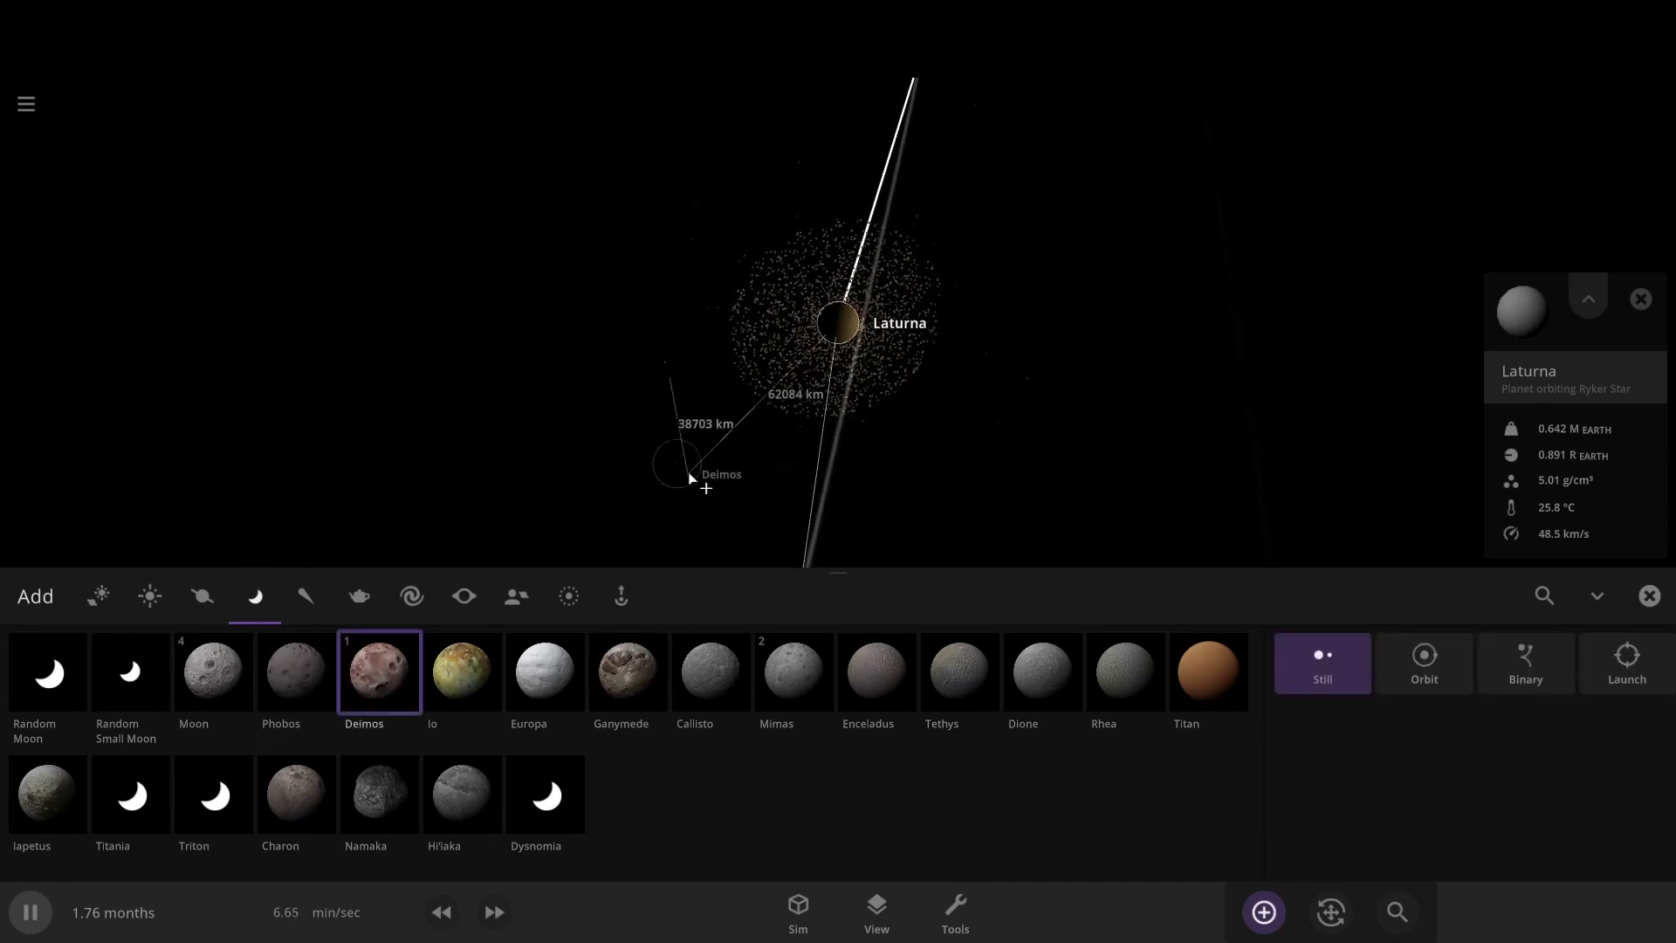
pyautogui.click(1393, 679)
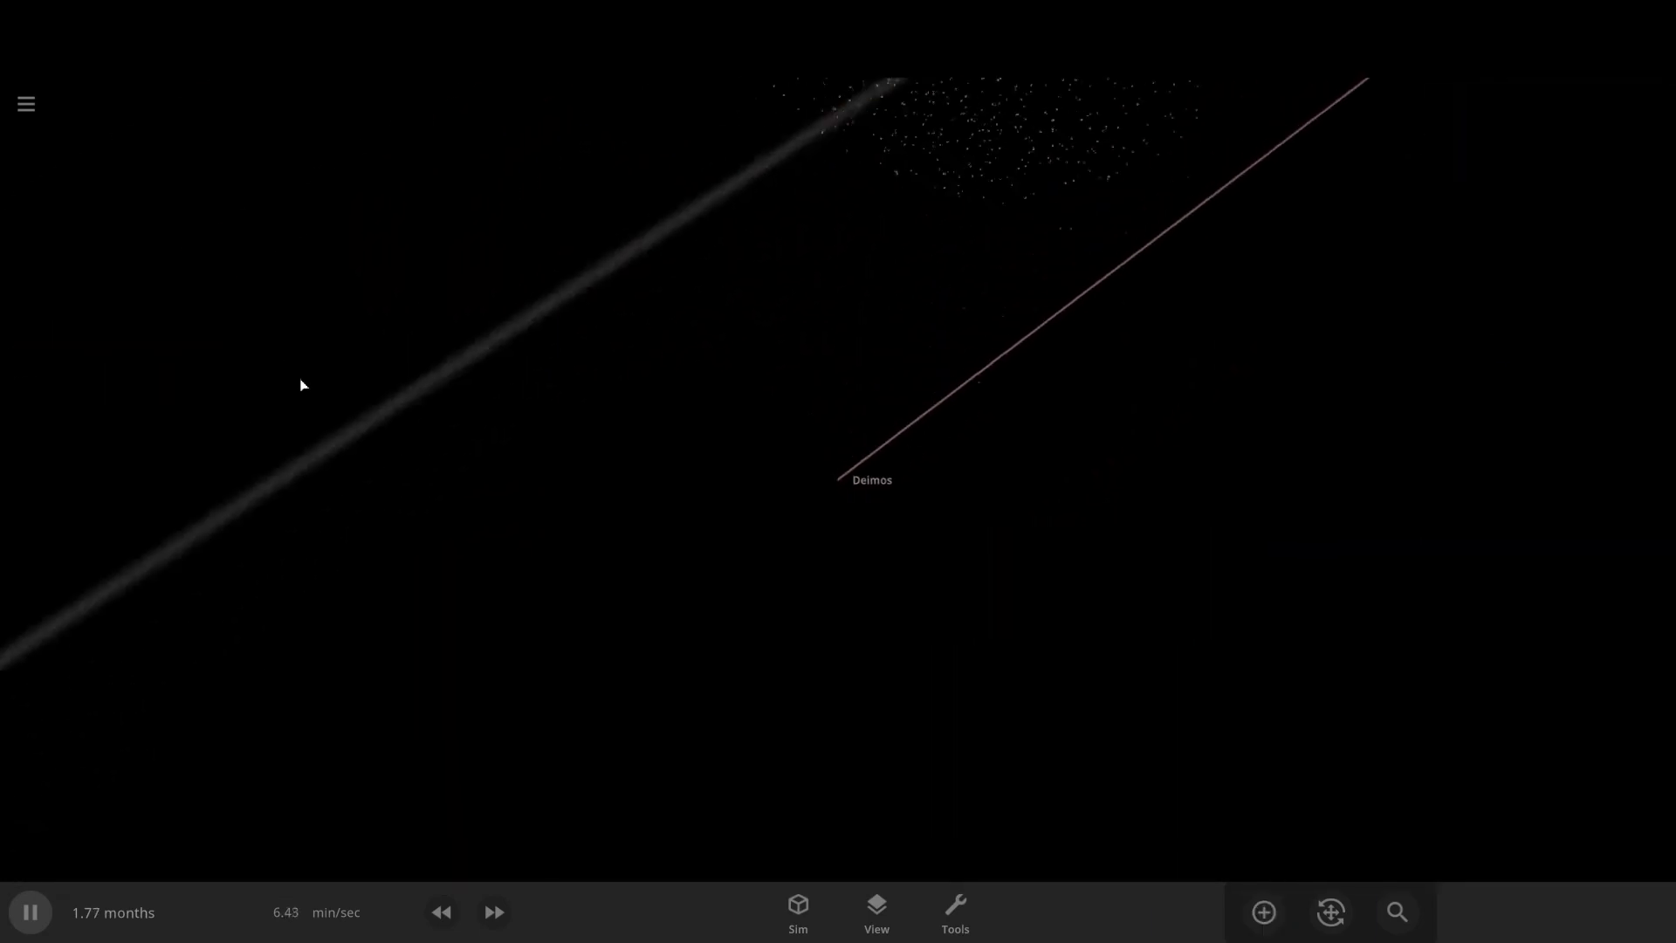
# - Rename the moon Deimos as Laturna.1
pyautogui.scroll(-5, 294, 381)
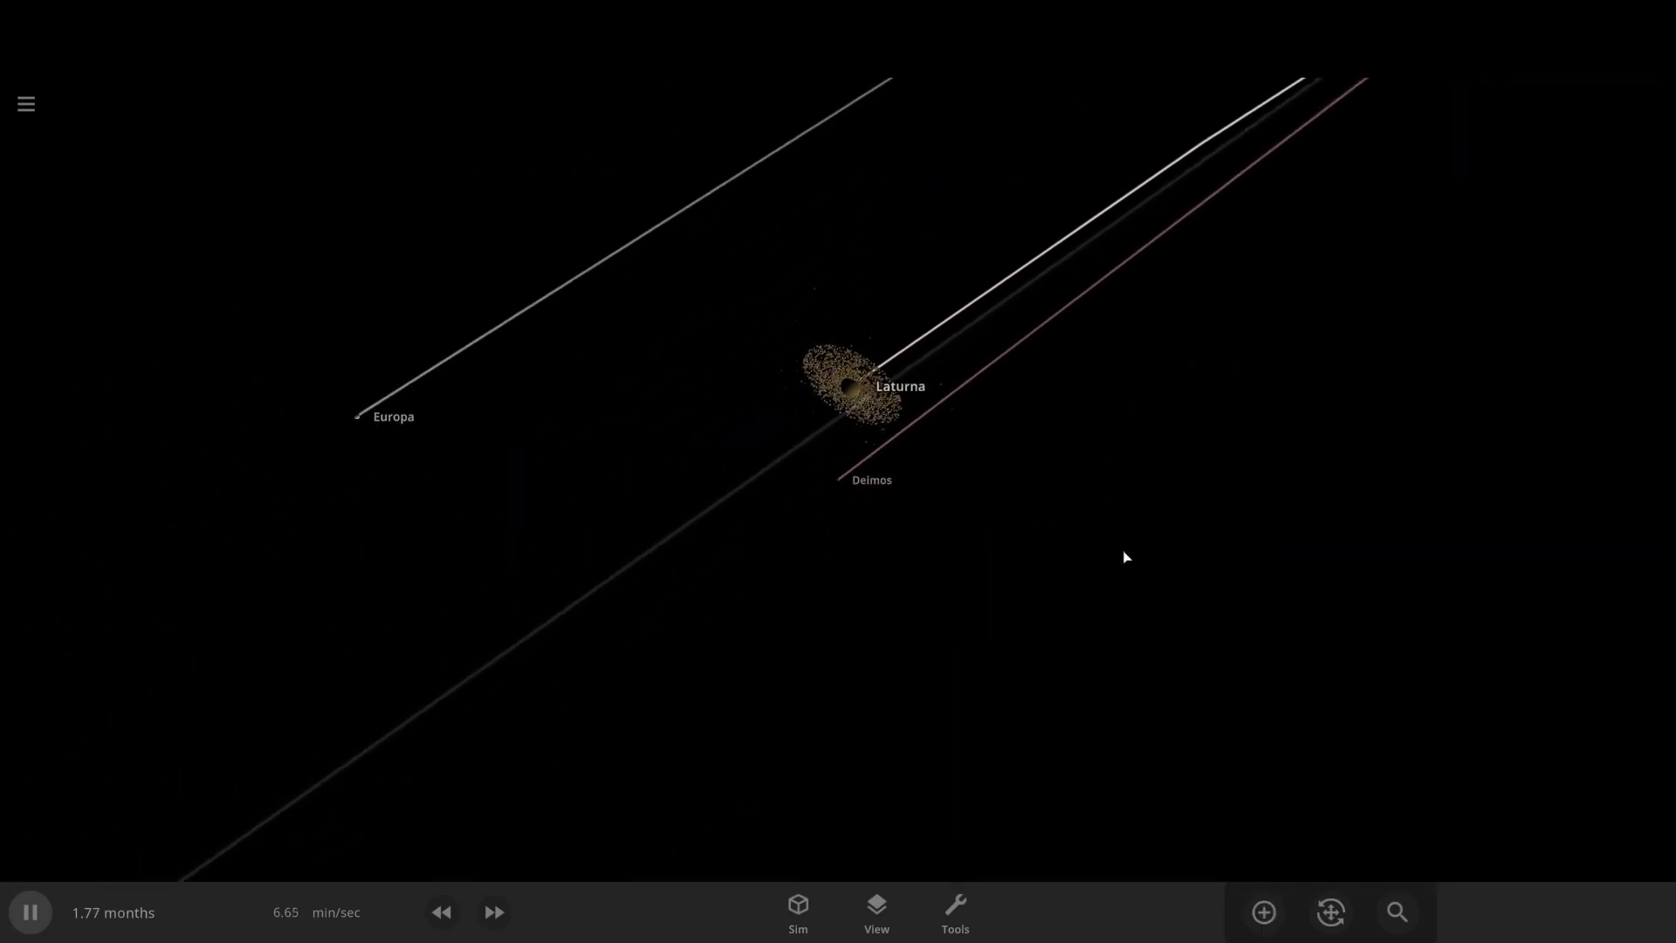
pyautogui.click(842, 482)
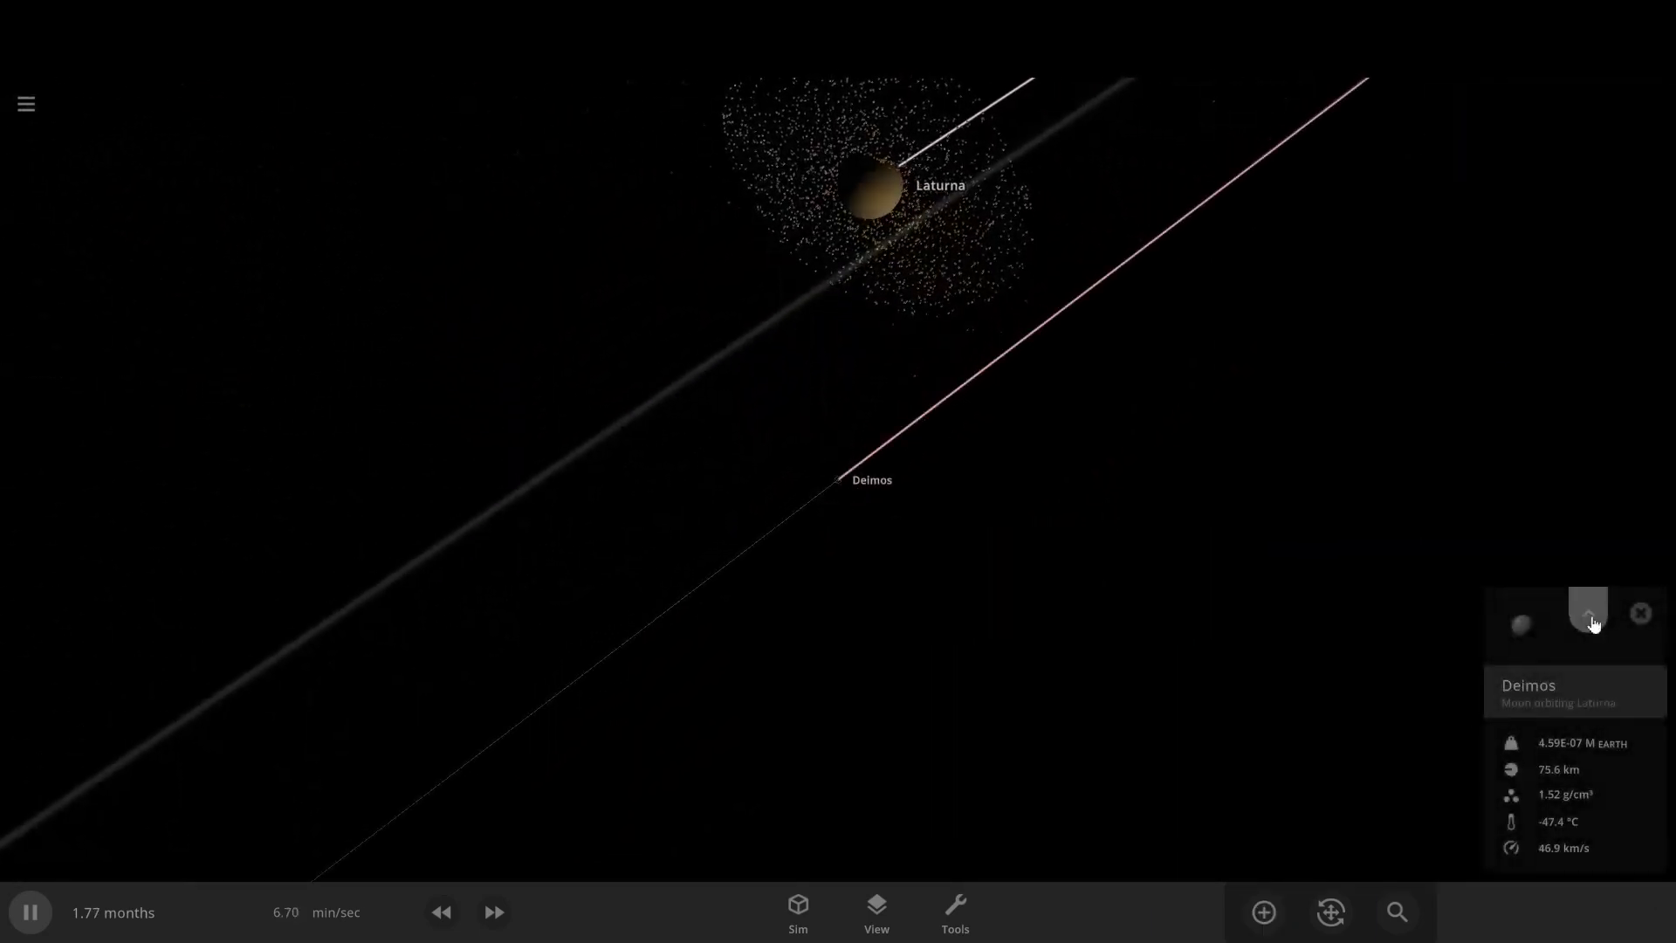
pyautogui.click(1590, 618)
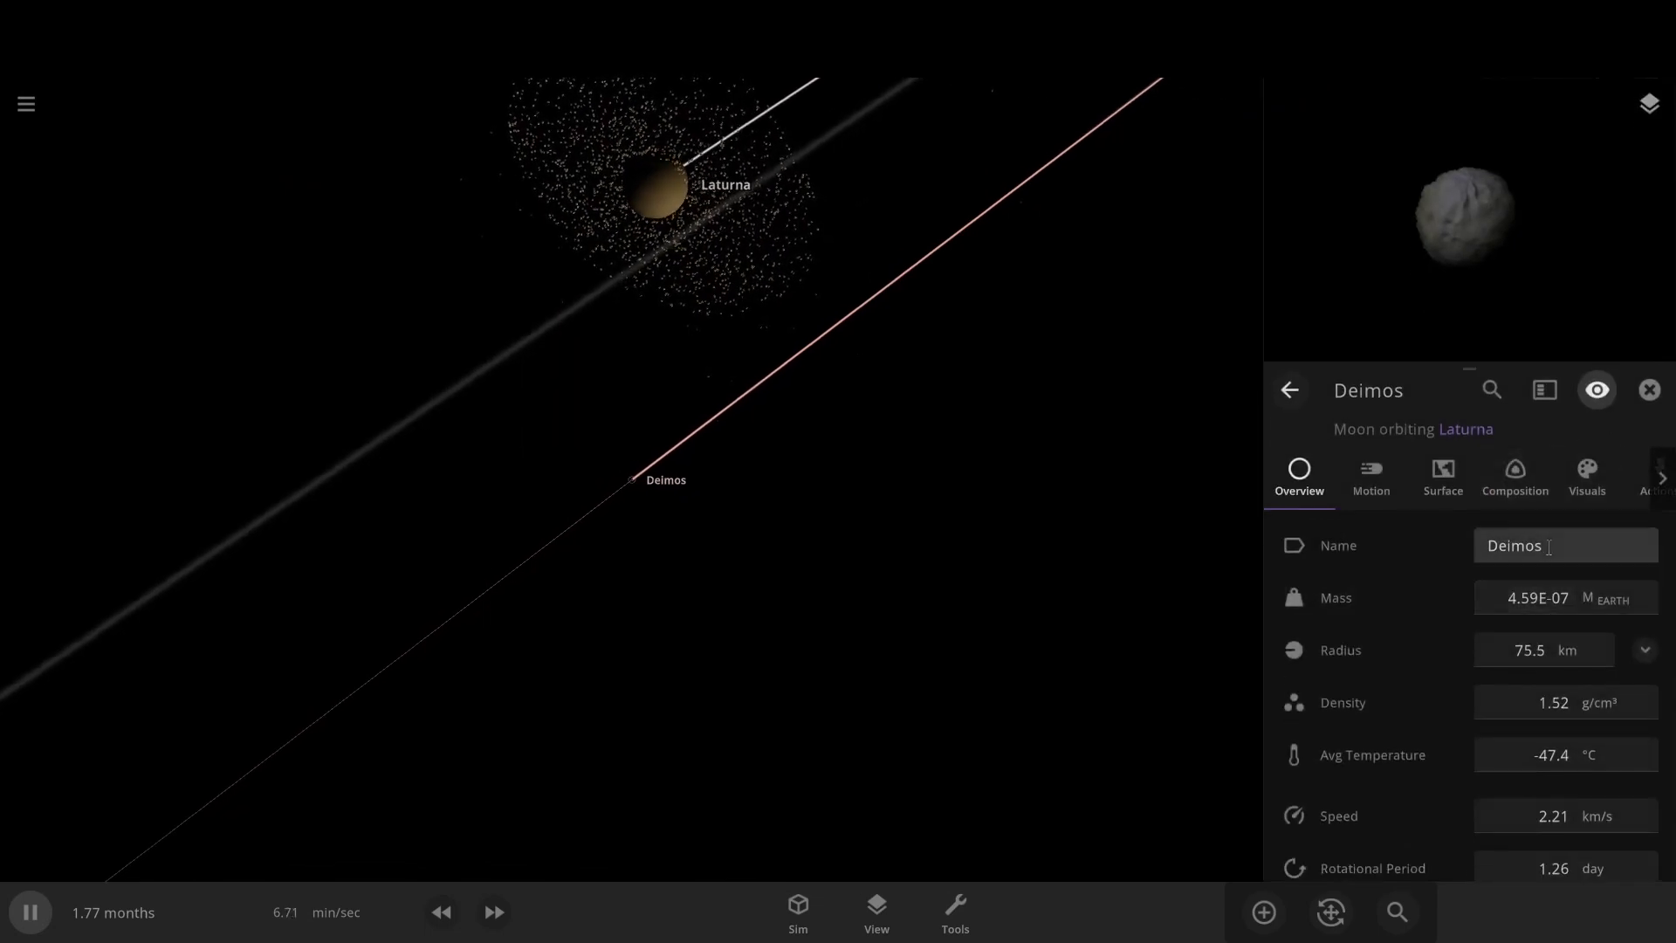
pyautogui.click(1656, 557)
pyautogui.press('BackSpace')
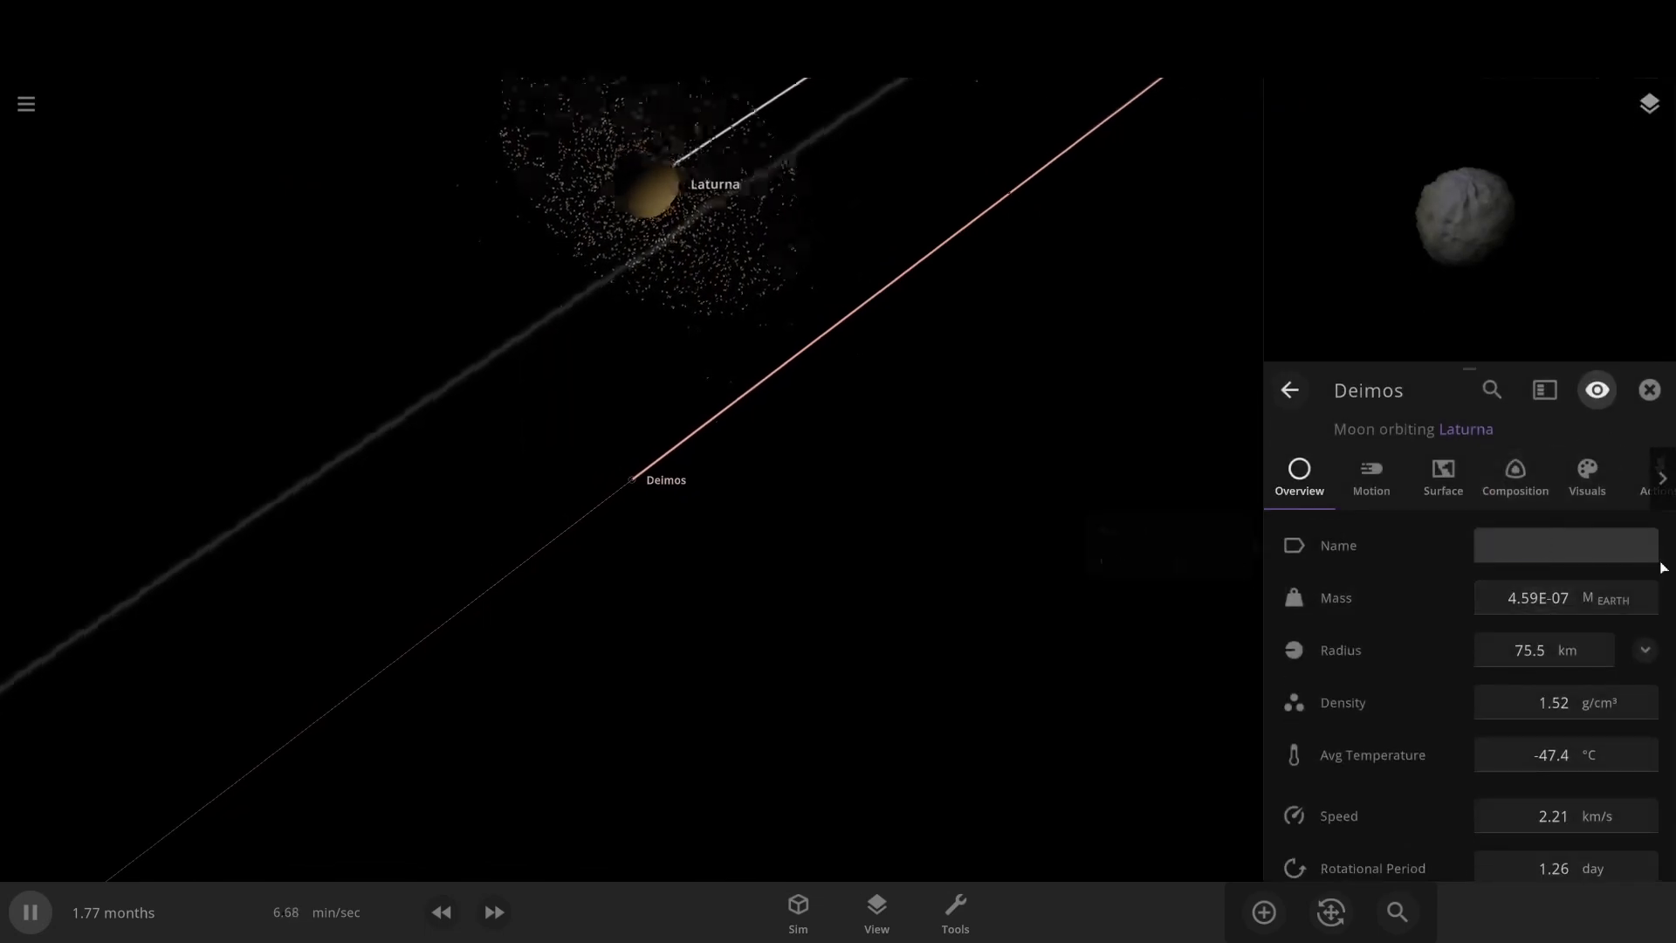
pyautogui.write('Laturna.2')
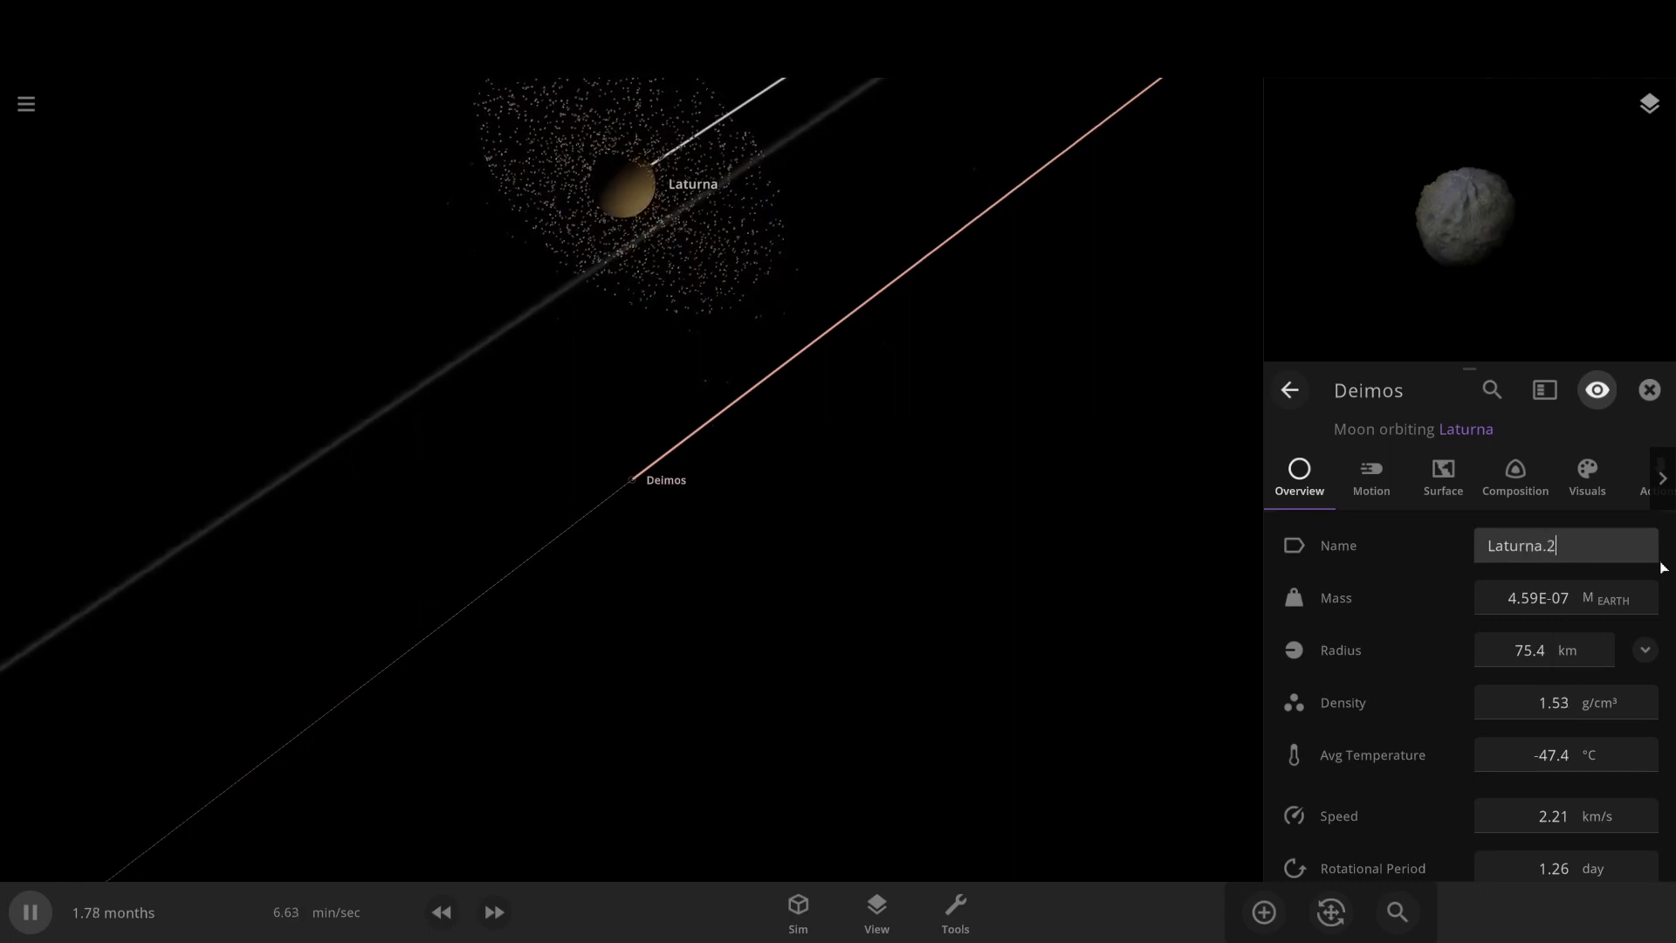
pyautogui.write('1')
pyautogui.press('Return')
# - Rename the moon Europa as Laturna.2 and close its properties
pyautogui.scroll(-3, 817, 536)
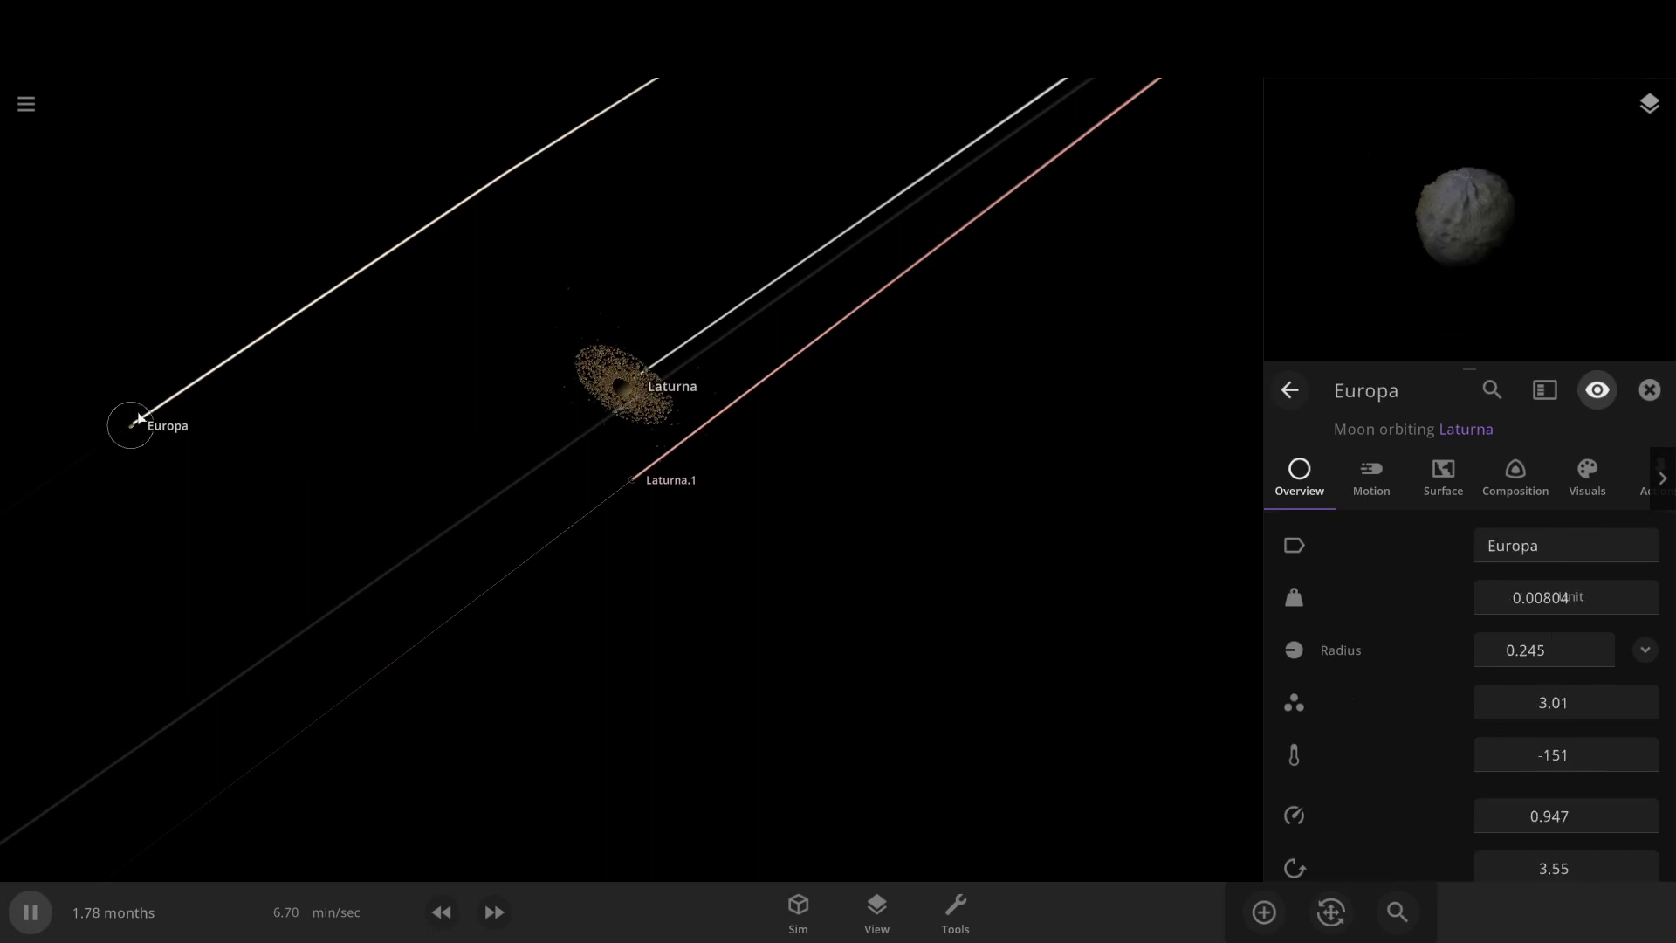
pyautogui.doubleClick(132, 426)
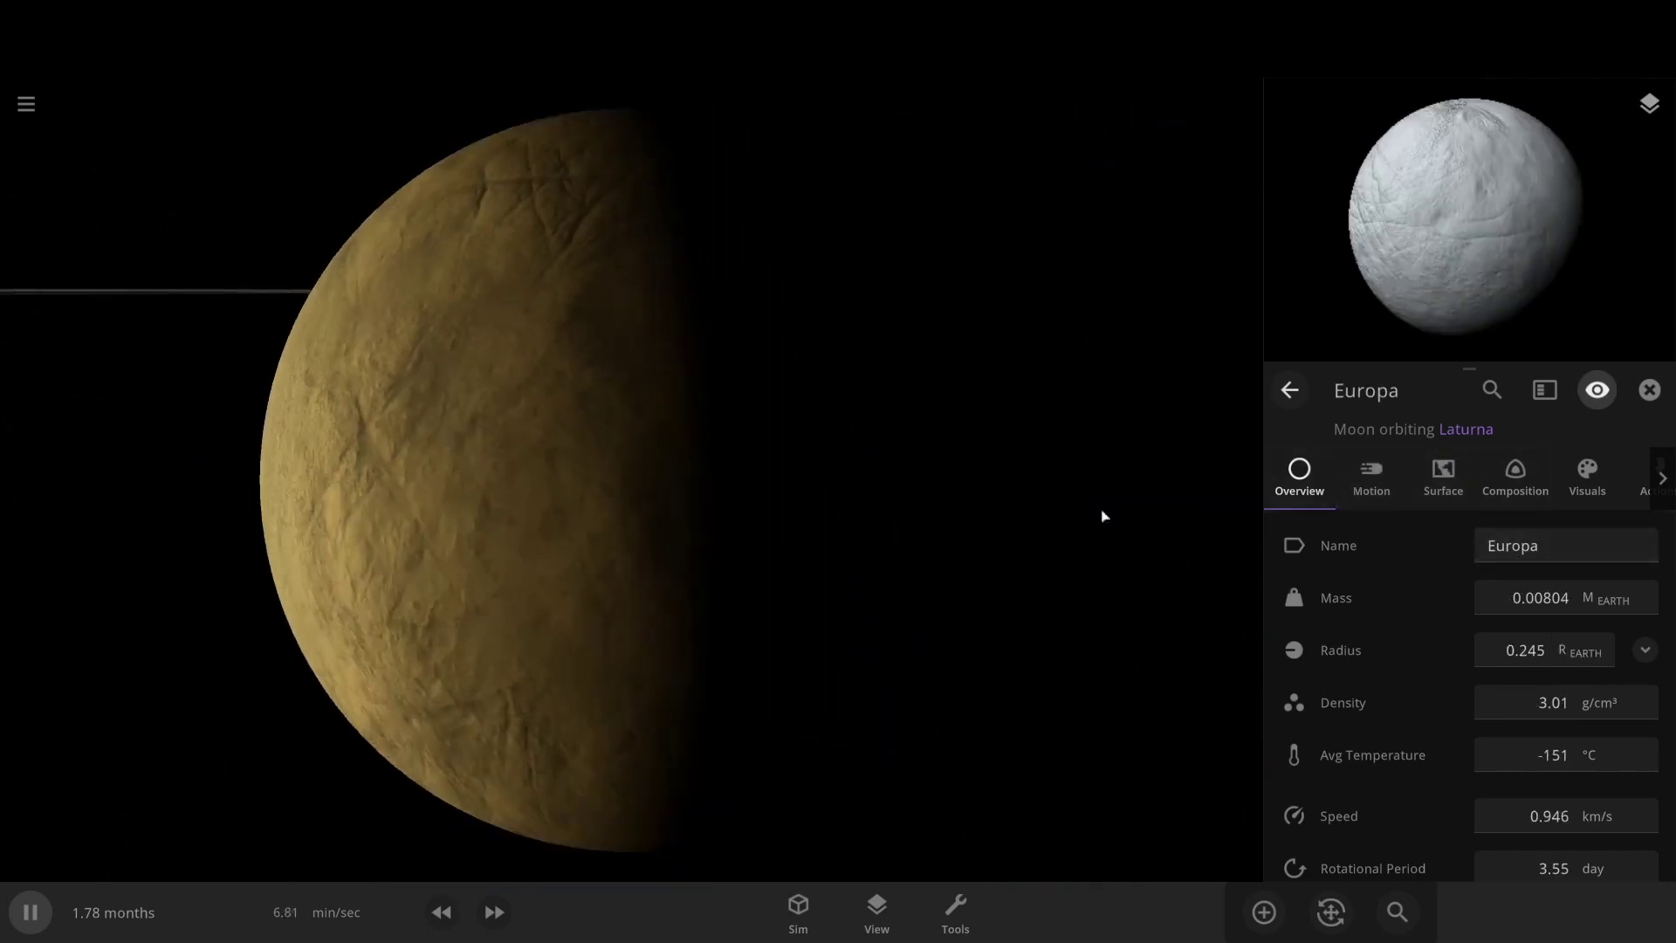
pyautogui.click(1511, 545)
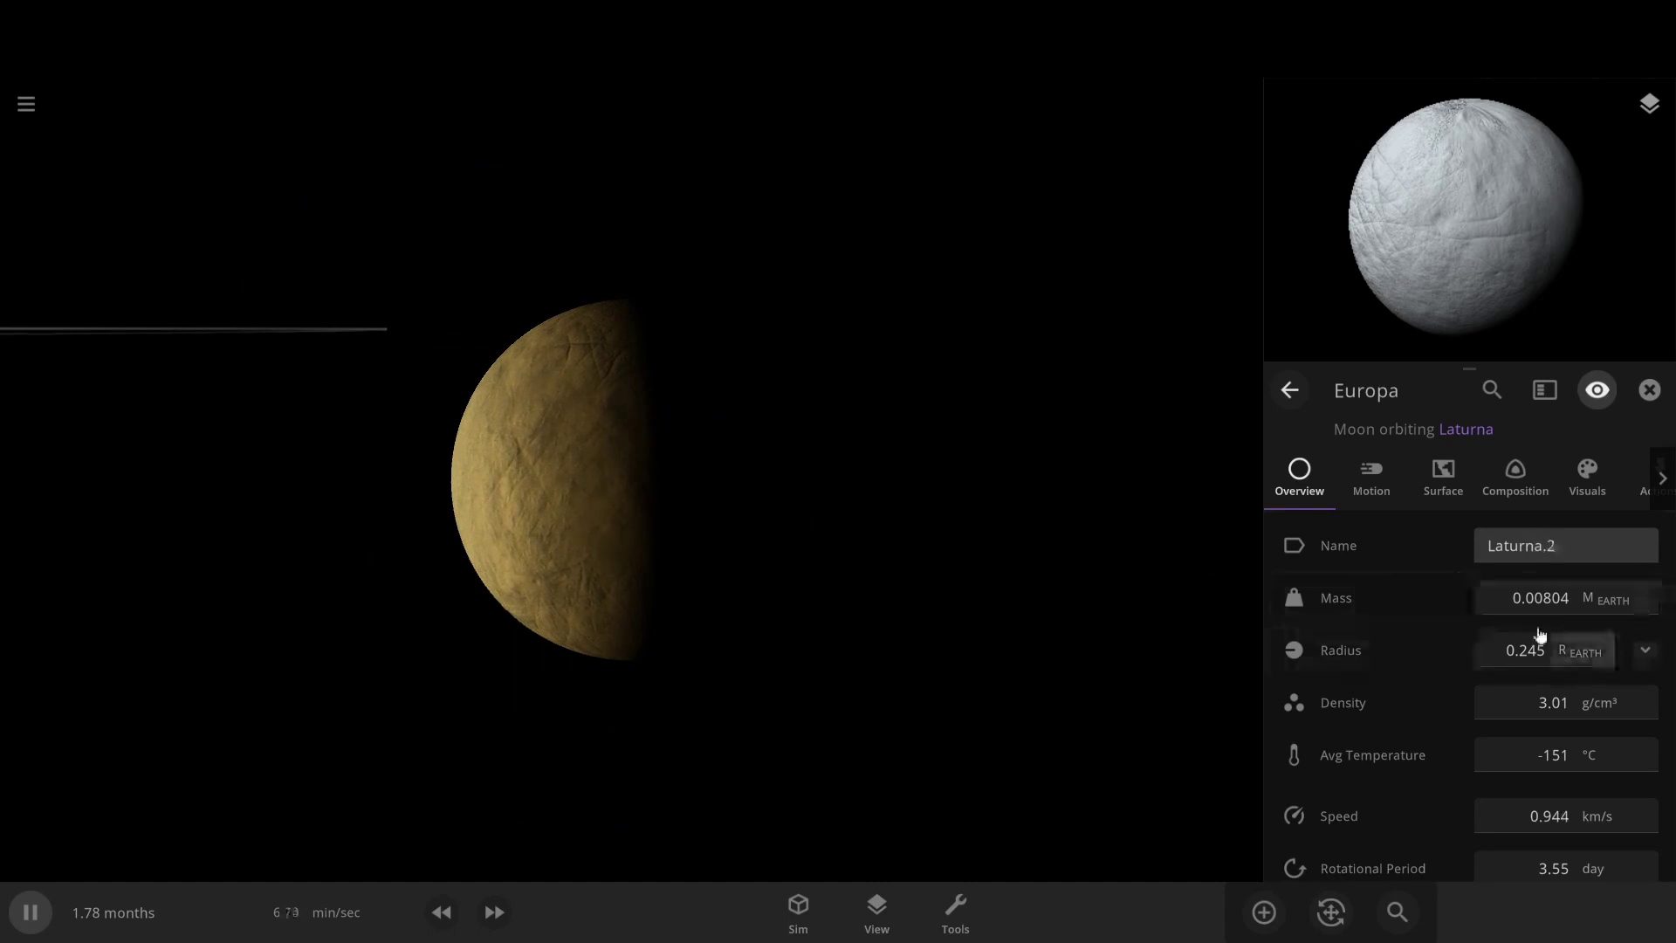
pyautogui.press('Return')
pyautogui.press('Escape')
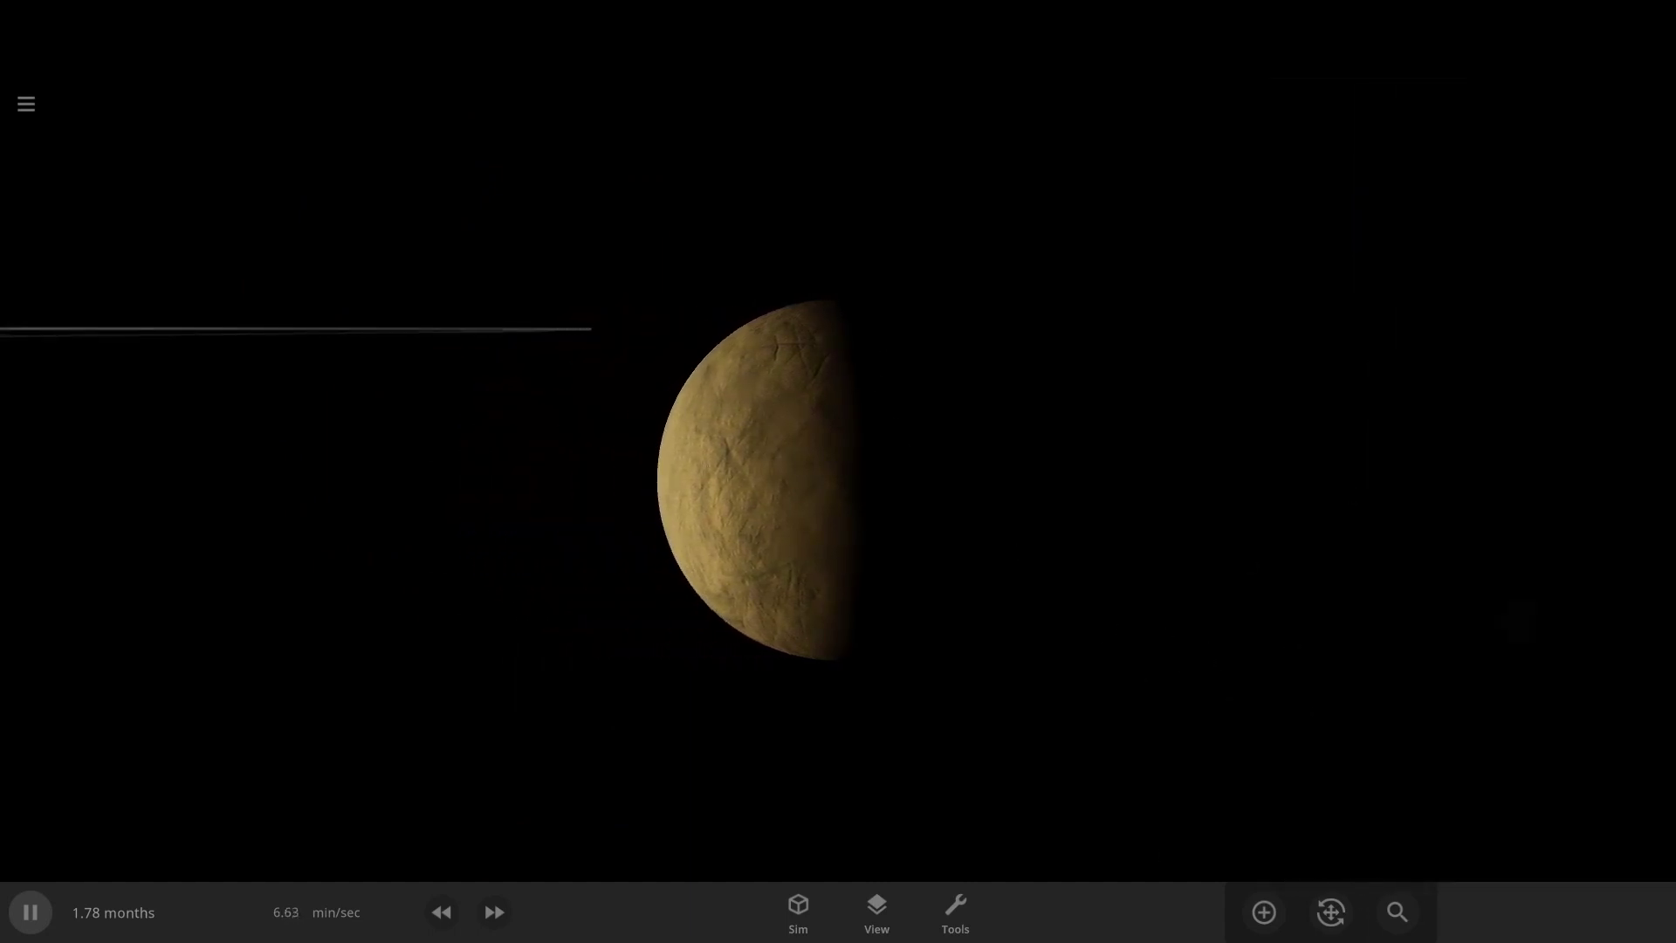
# - Change Elevation Map 1 of the moon Laturna.2 to Mimas and inspect its surface
pyautogui.click(1581, 627)
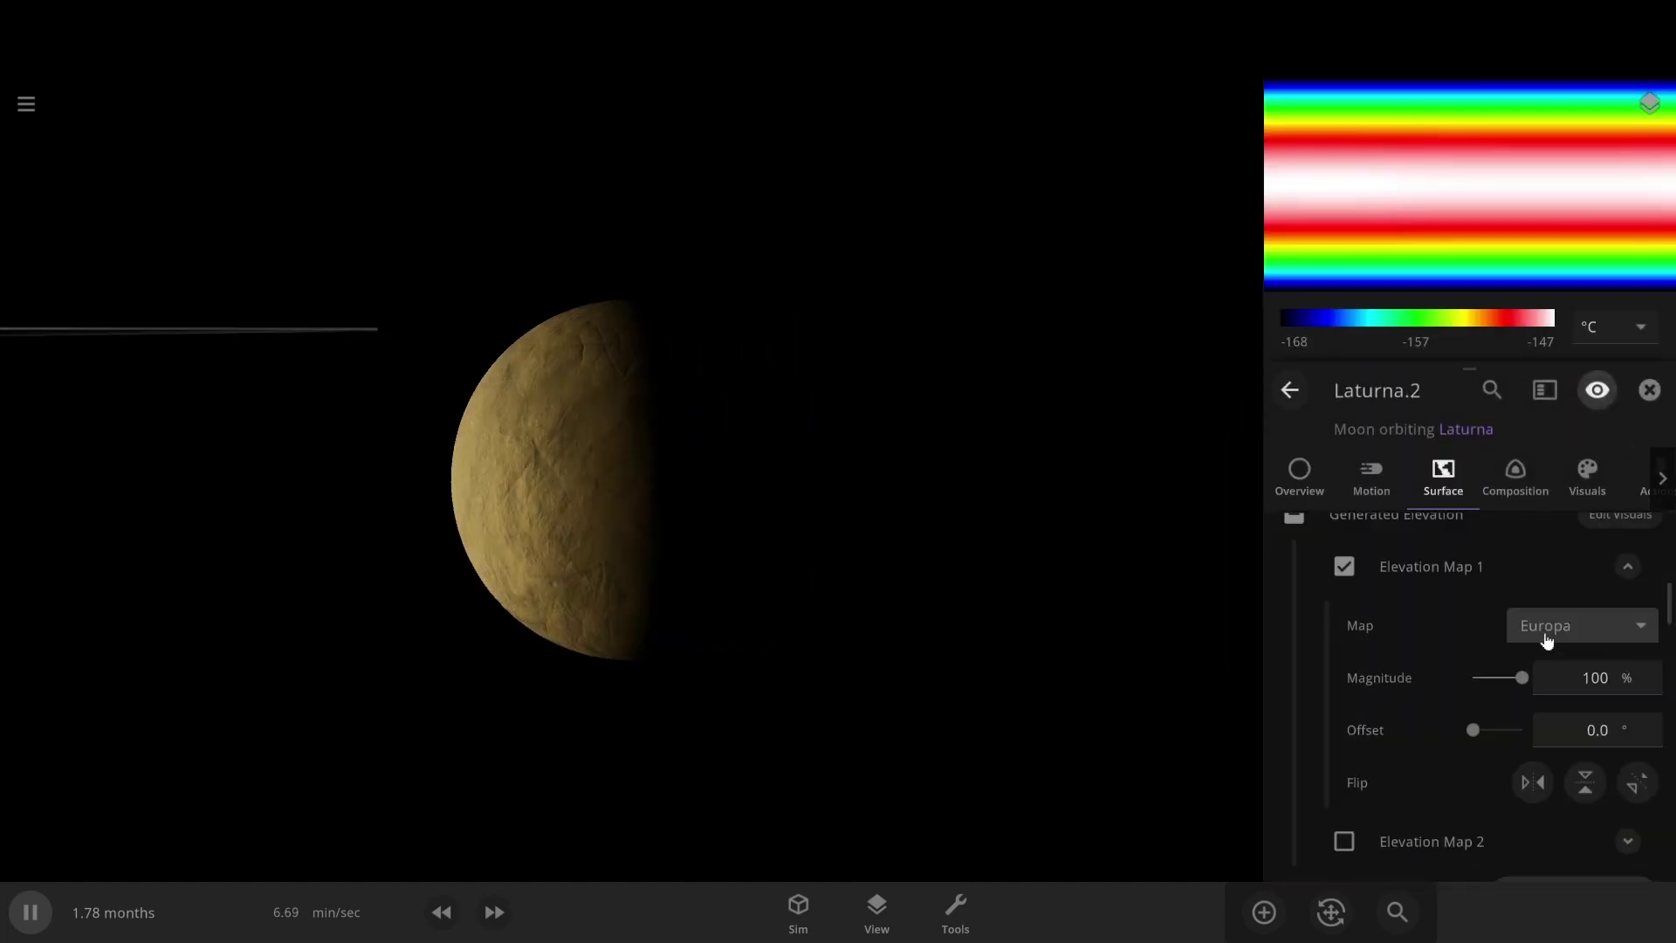
pyautogui.click(1547, 644)
pyautogui.scroll(-2, 1575, 801)
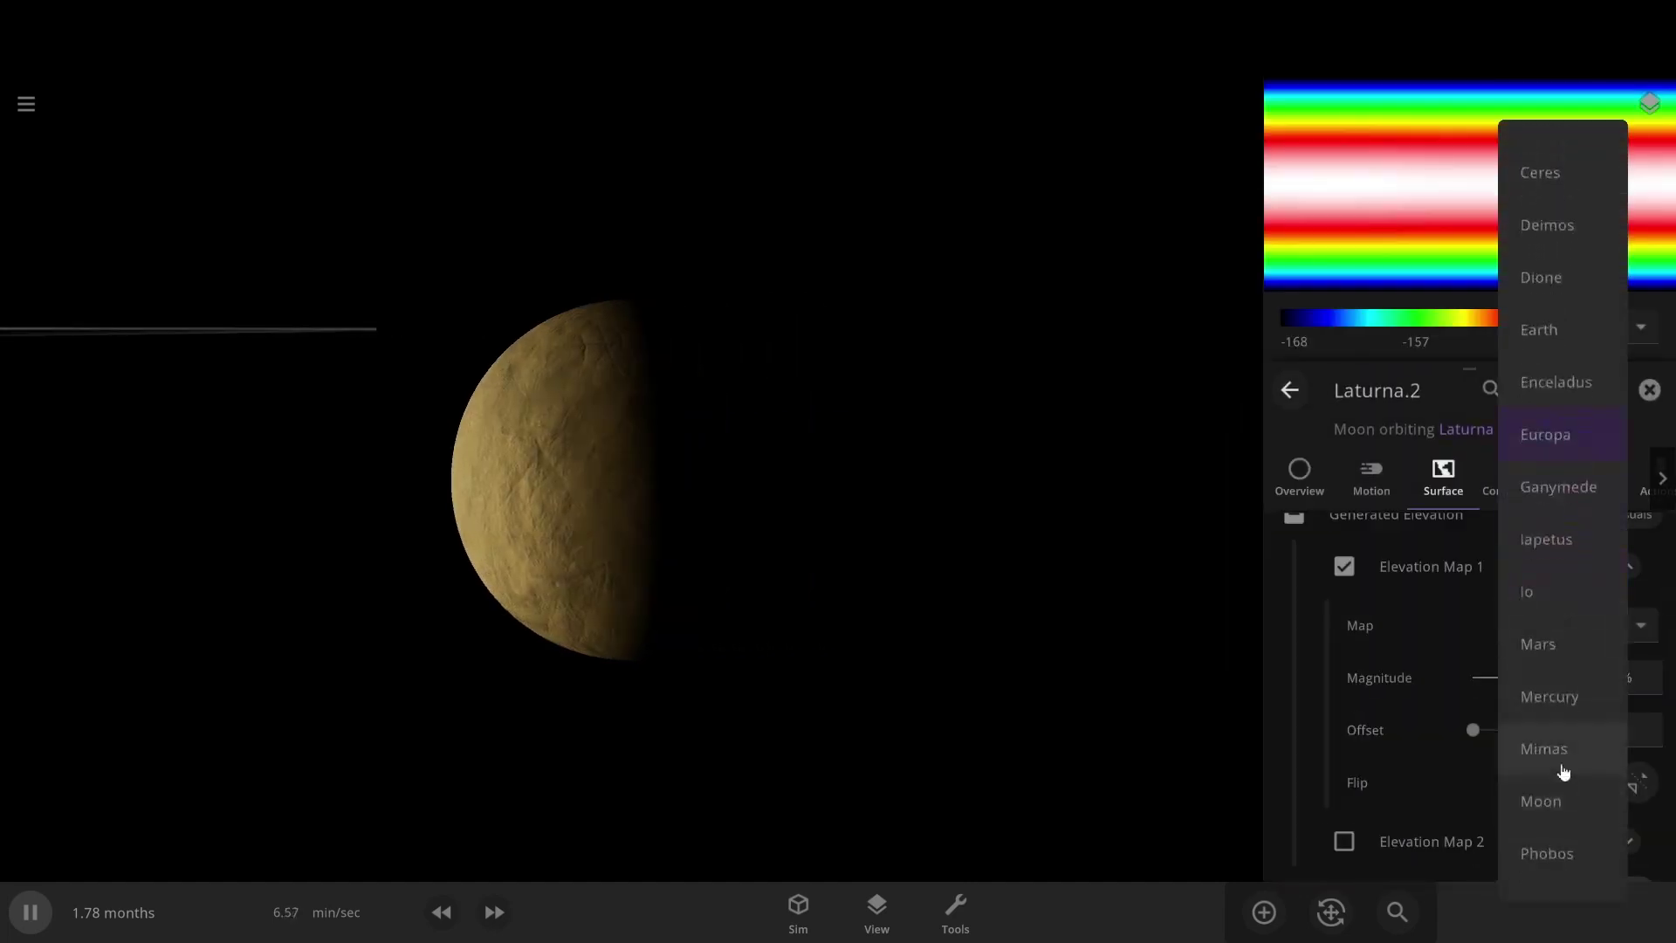
pyautogui.click(1568, 767)
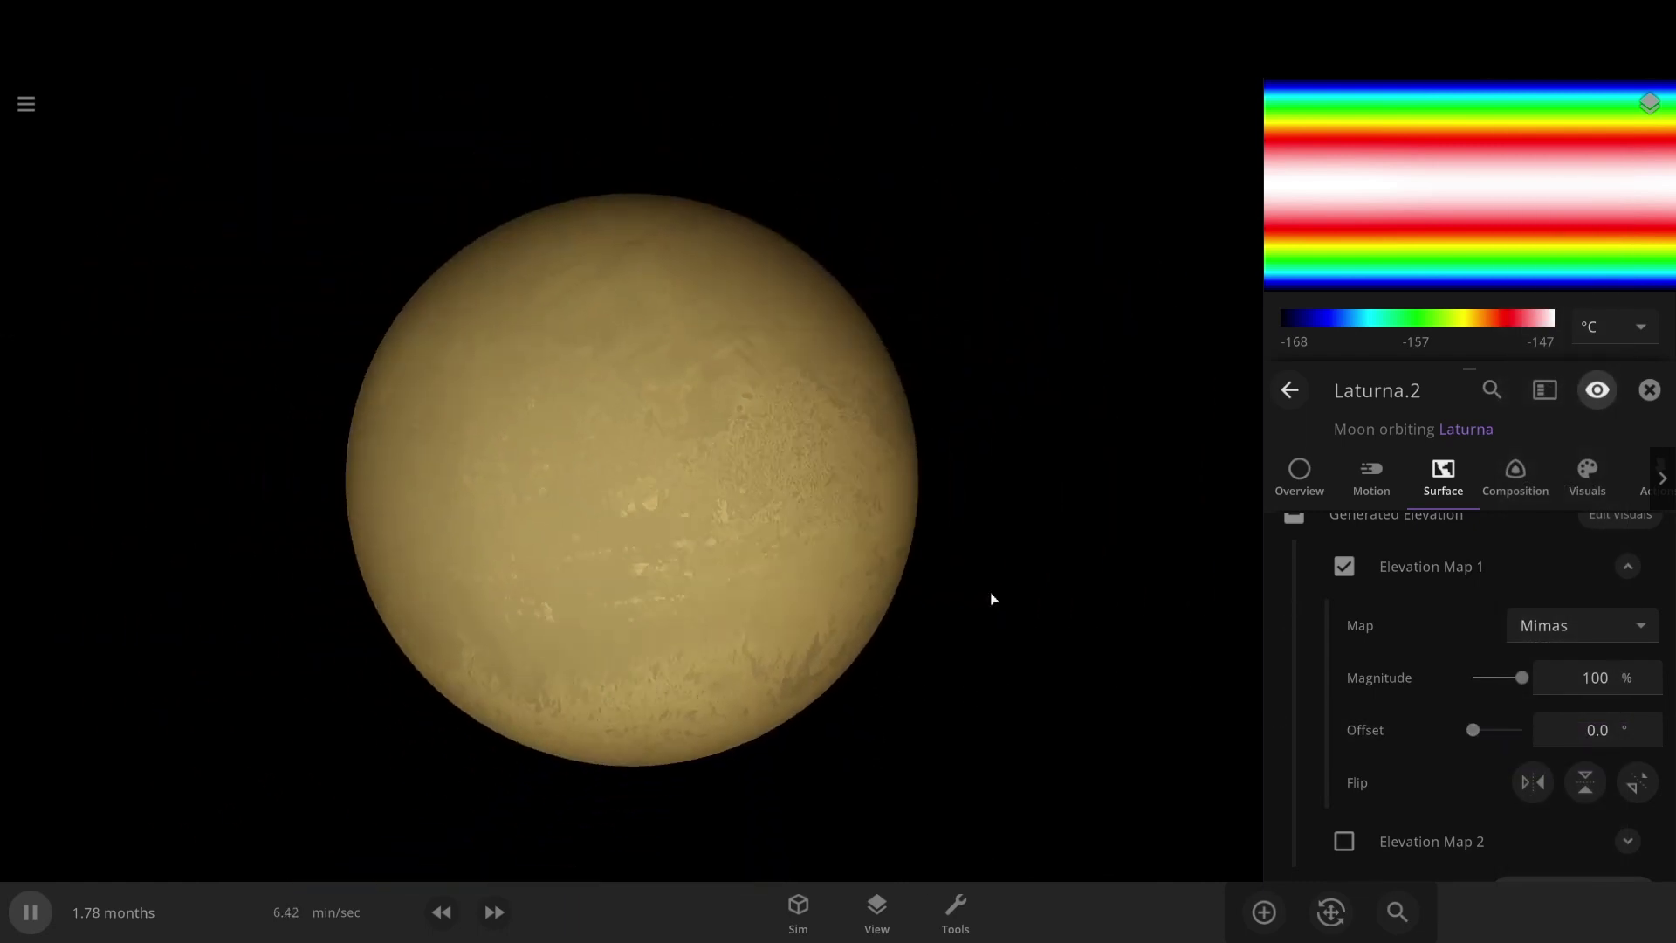
pyautogui.moveTo(992, 599); pyautogui.dragTo(1231, 588)
pyautogui.scroll(3, 1231, 589)
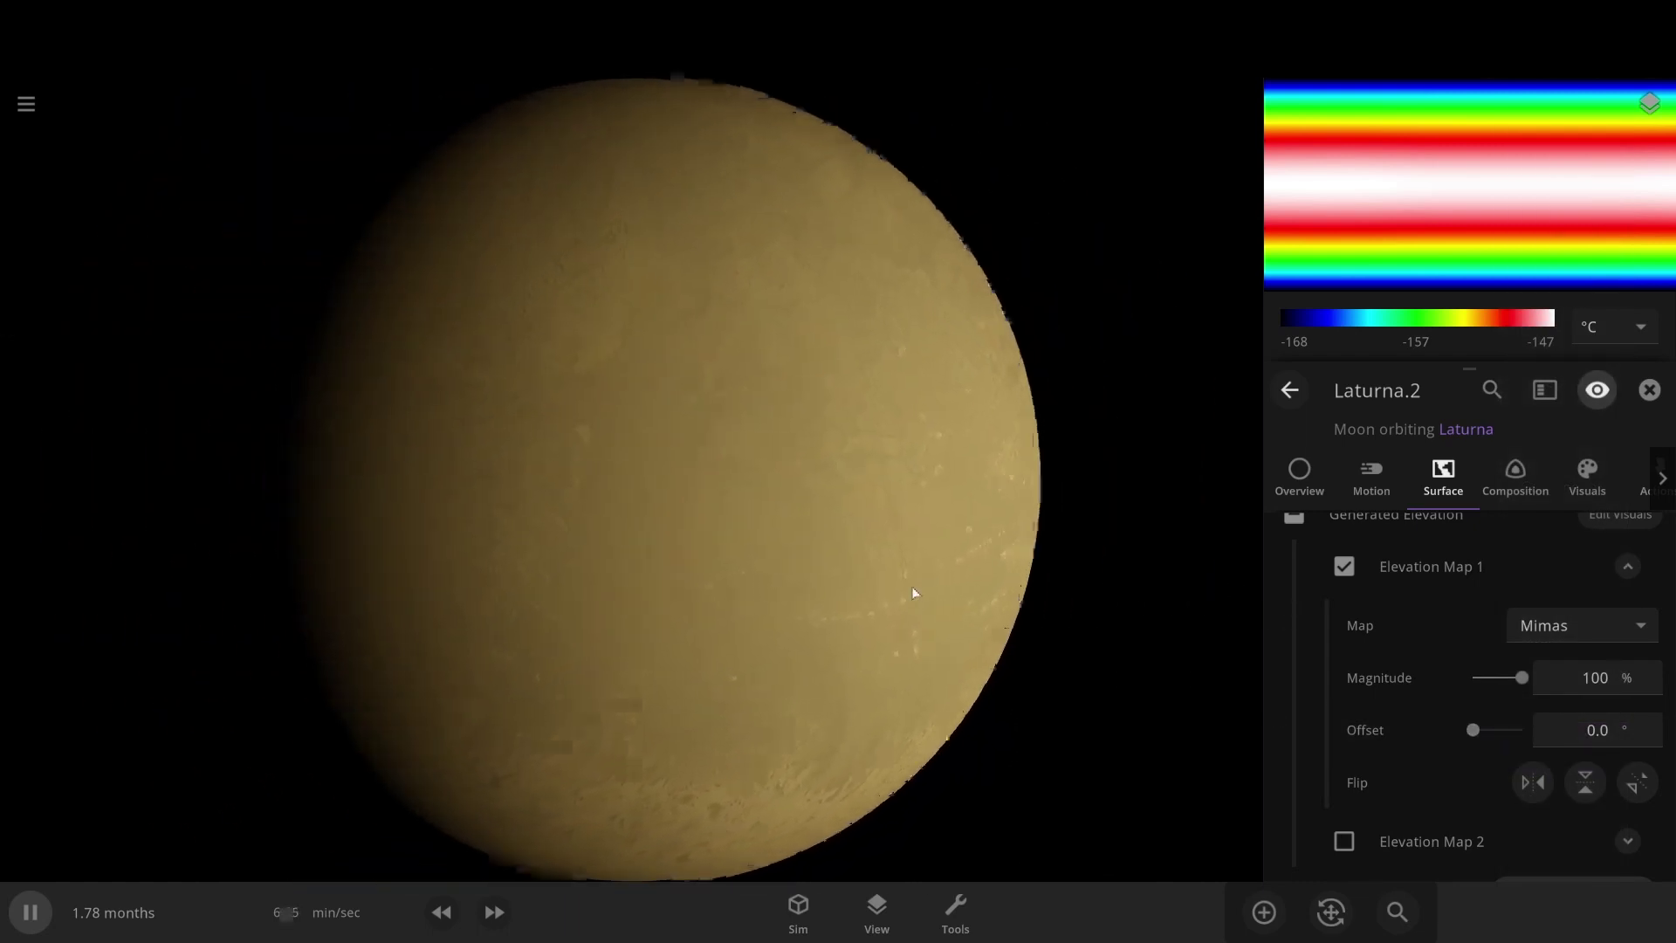
# - Switch to the planet Laturna and set its atmosphere mass to 1 Mars atmosphere mass
pyautogui.moveTo(914, 591); pyautogui.dragTo(940, 591)
pyautogui.scroll(-3, 958, 591)
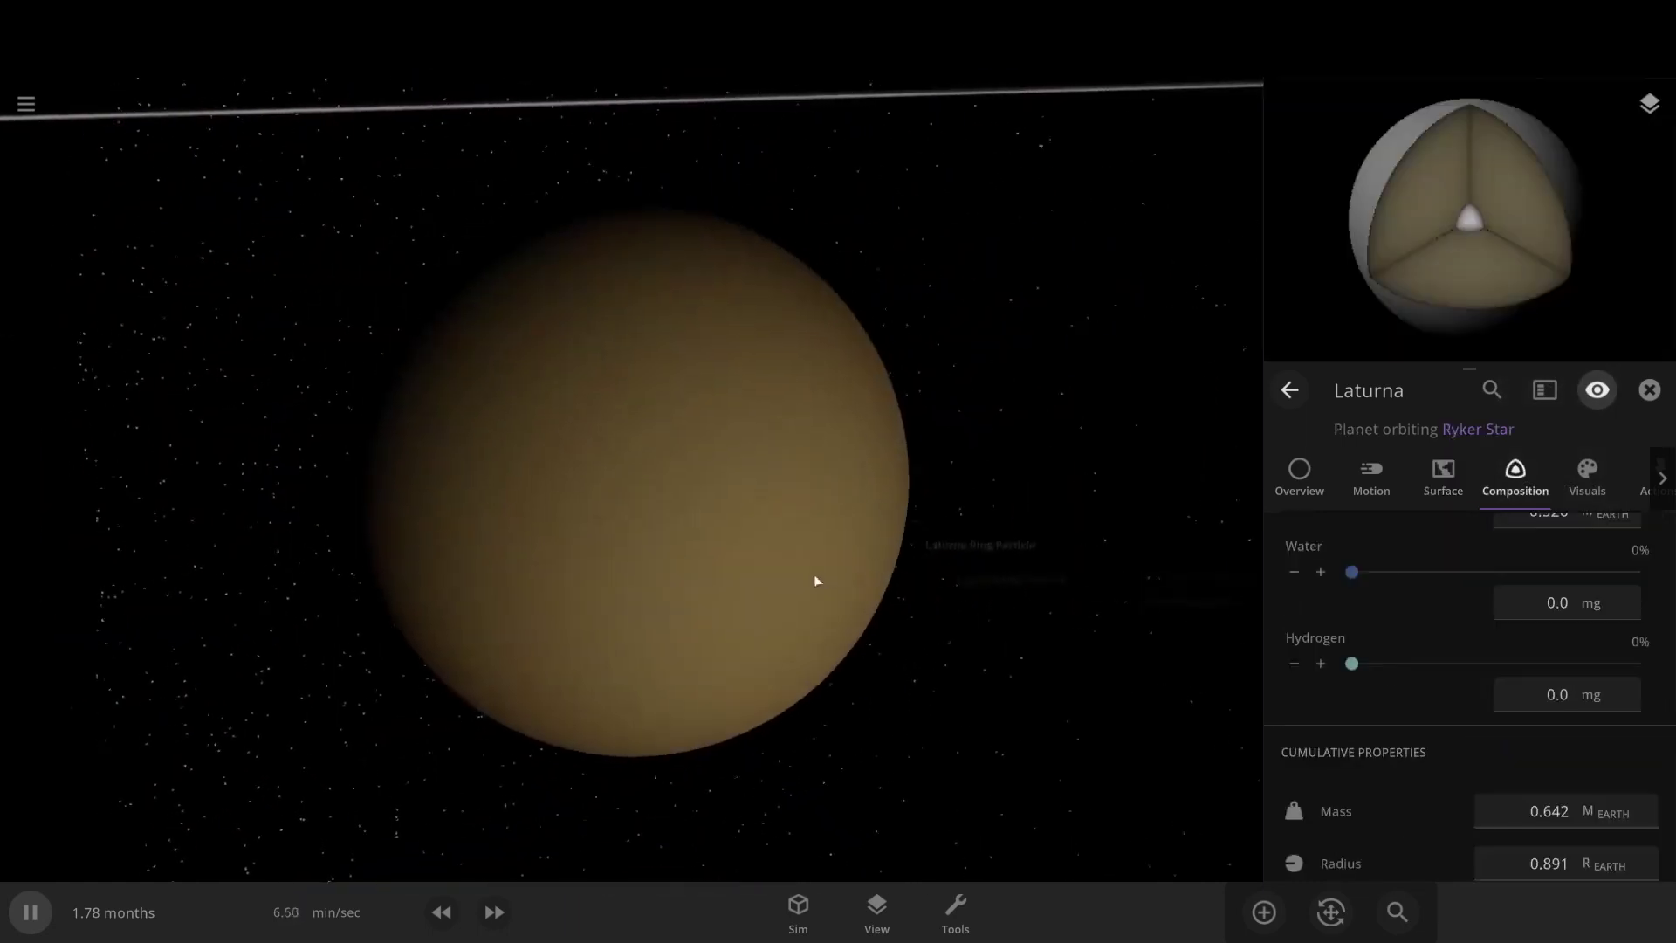
pyautogui.scroll(-3, 816, 579)
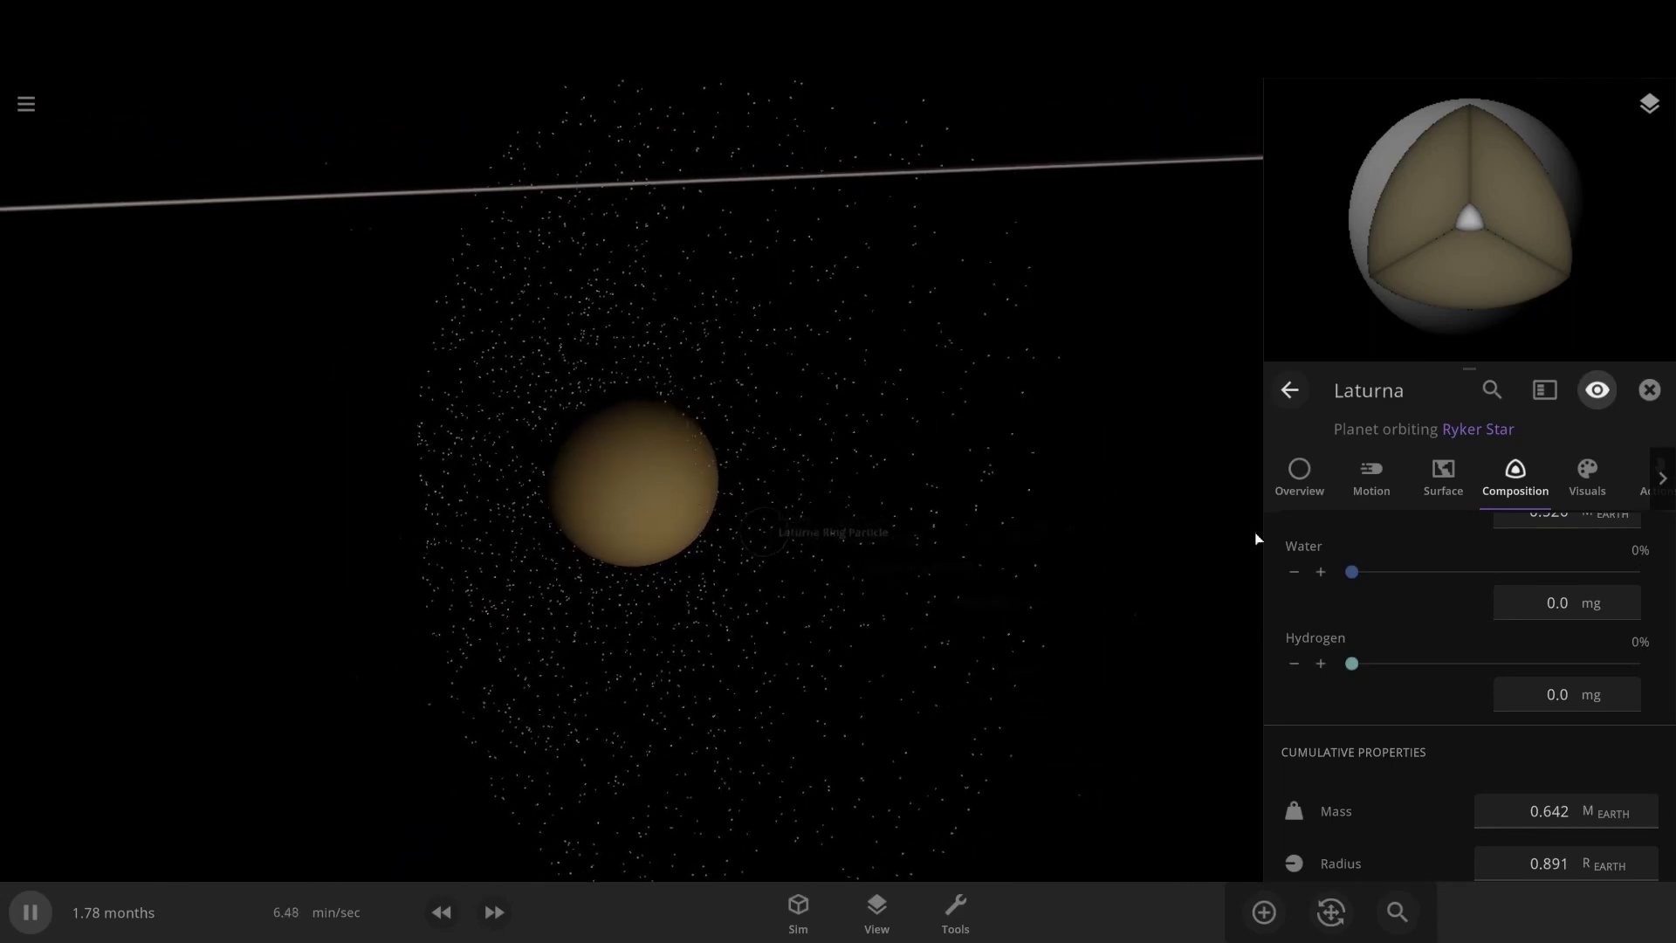
pyautogui.scroll(3, 1413, 597)
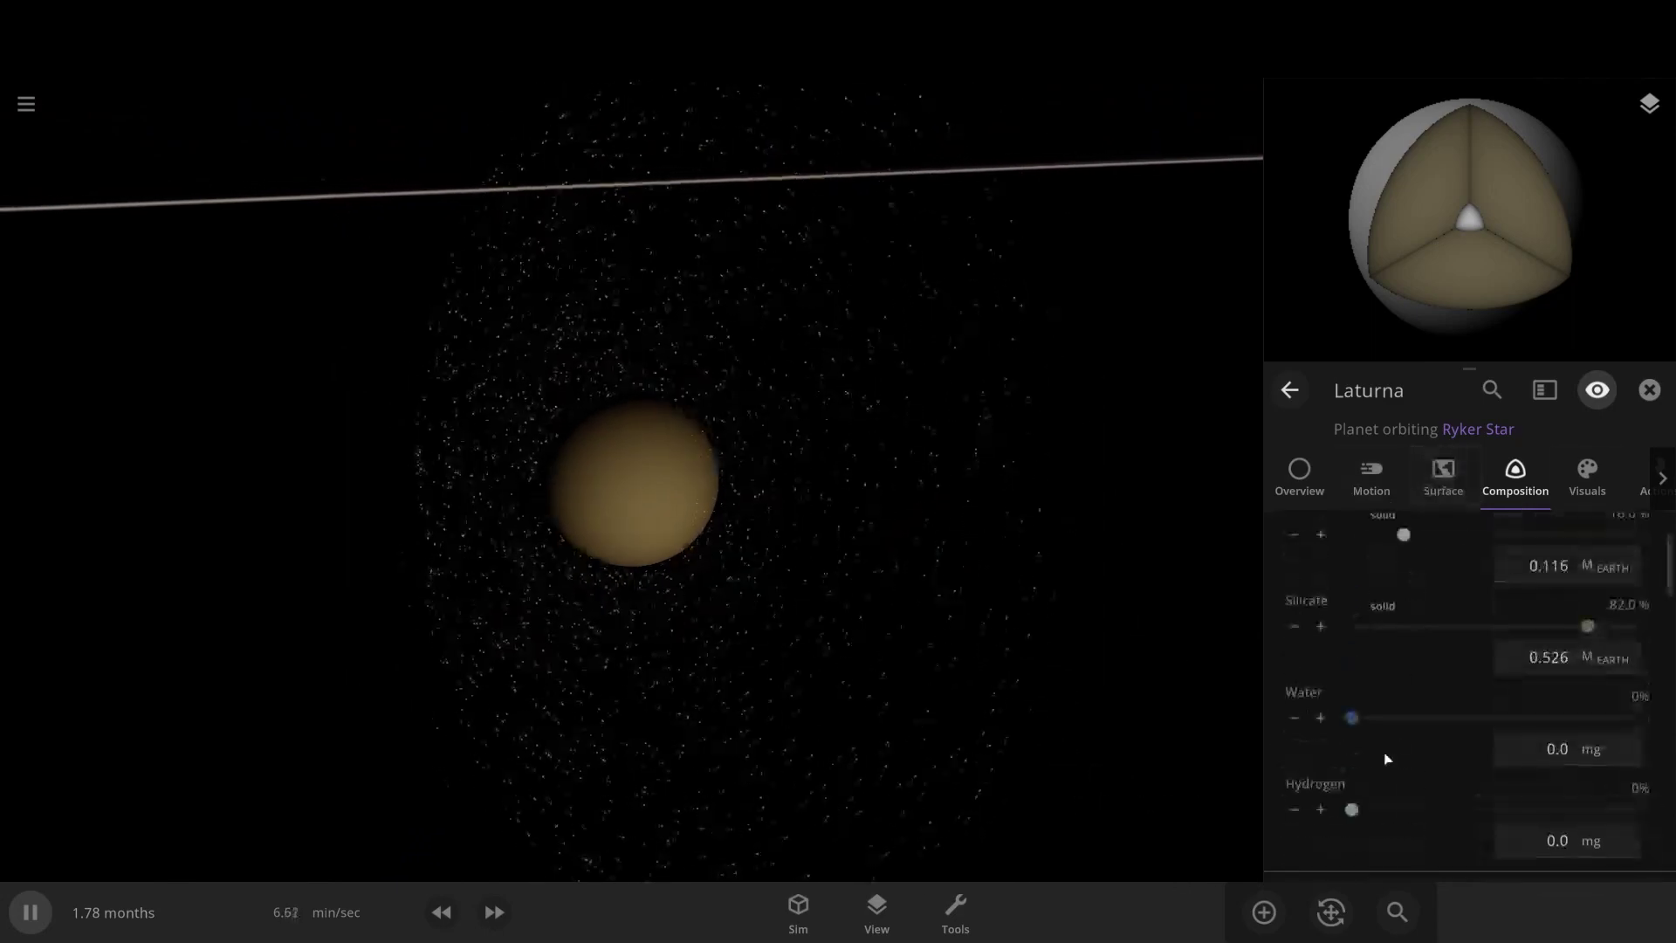
pyautogui.click(1321, 809)
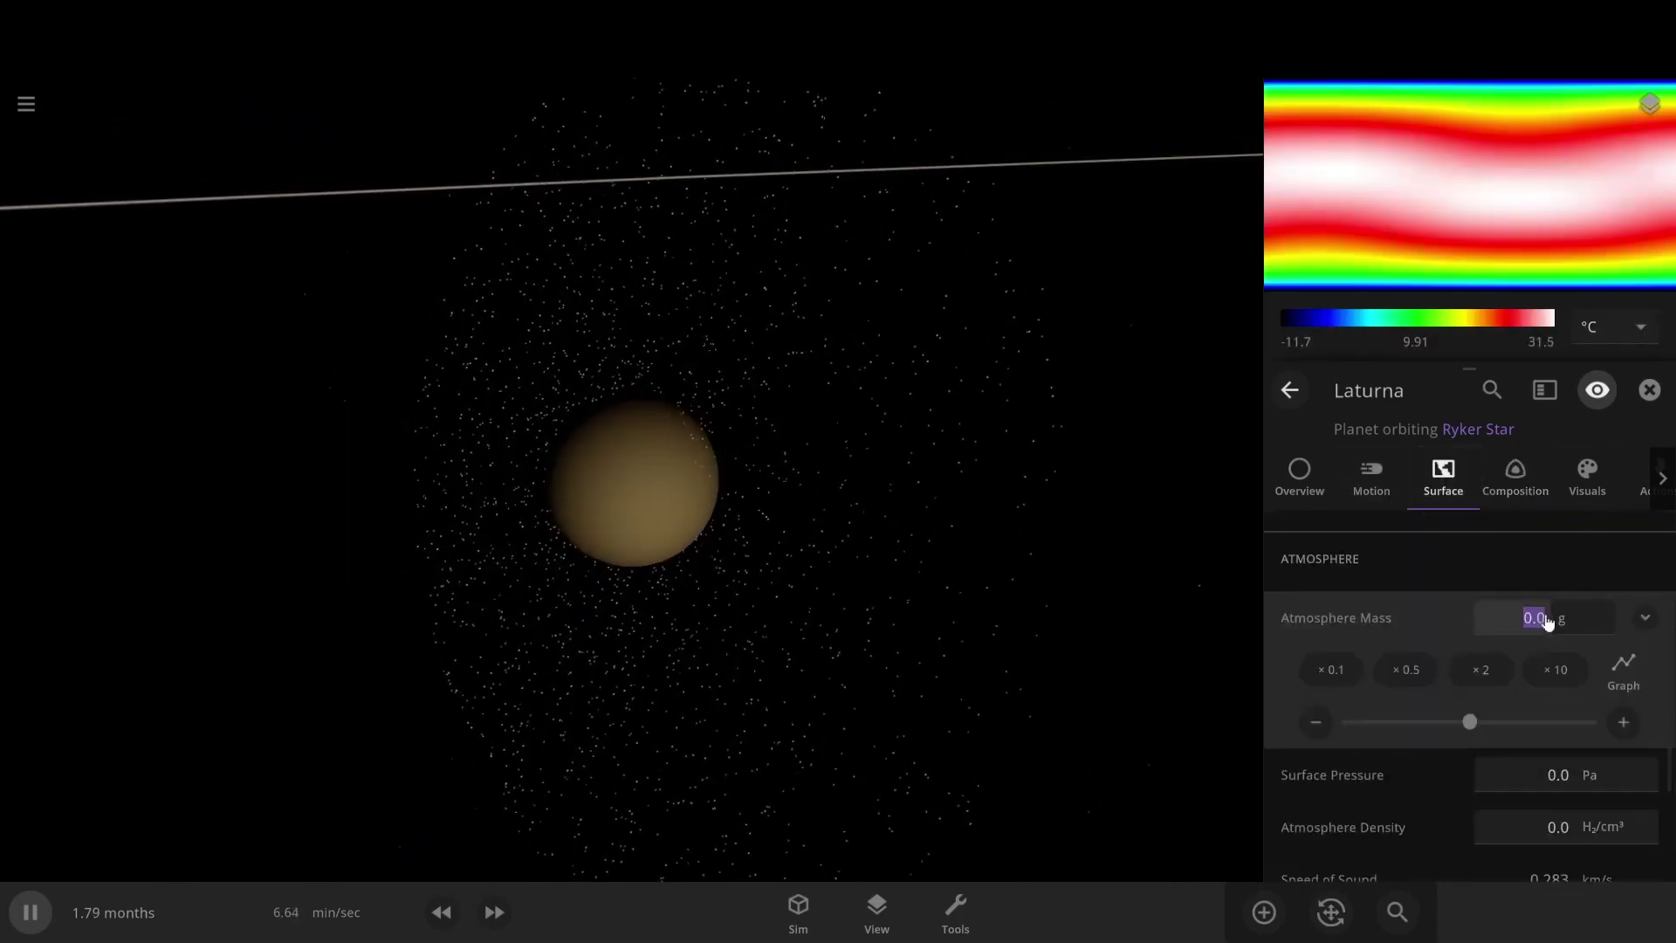
pyautogui.click(1562, 621)
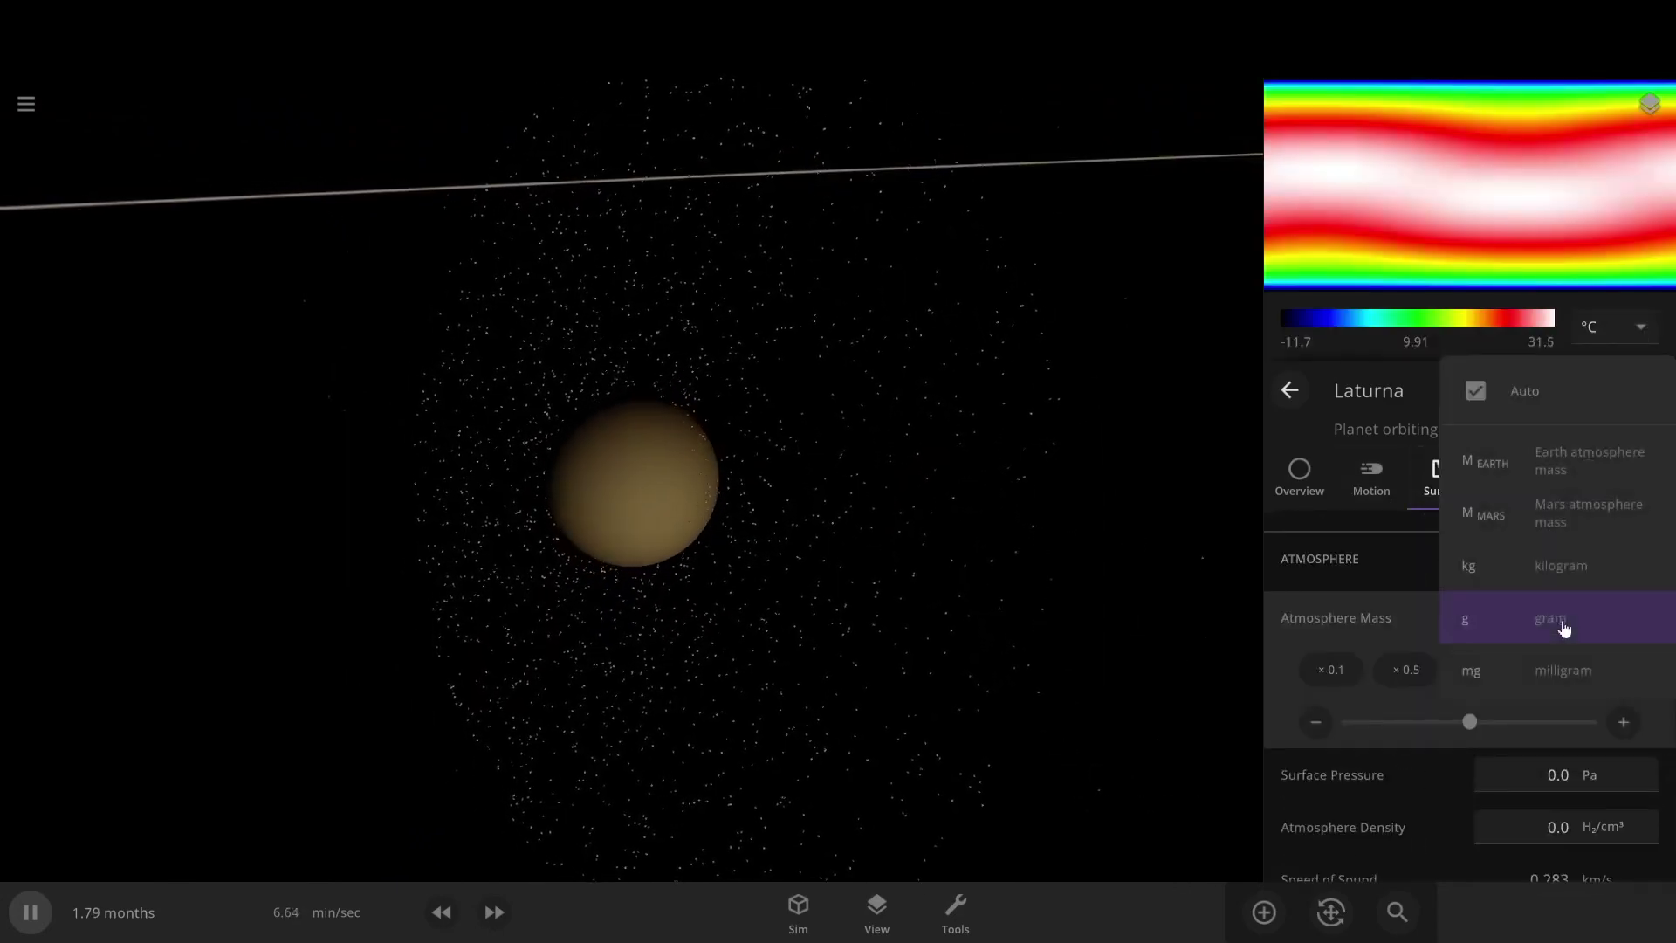
pyautogui.click(1559, 526)
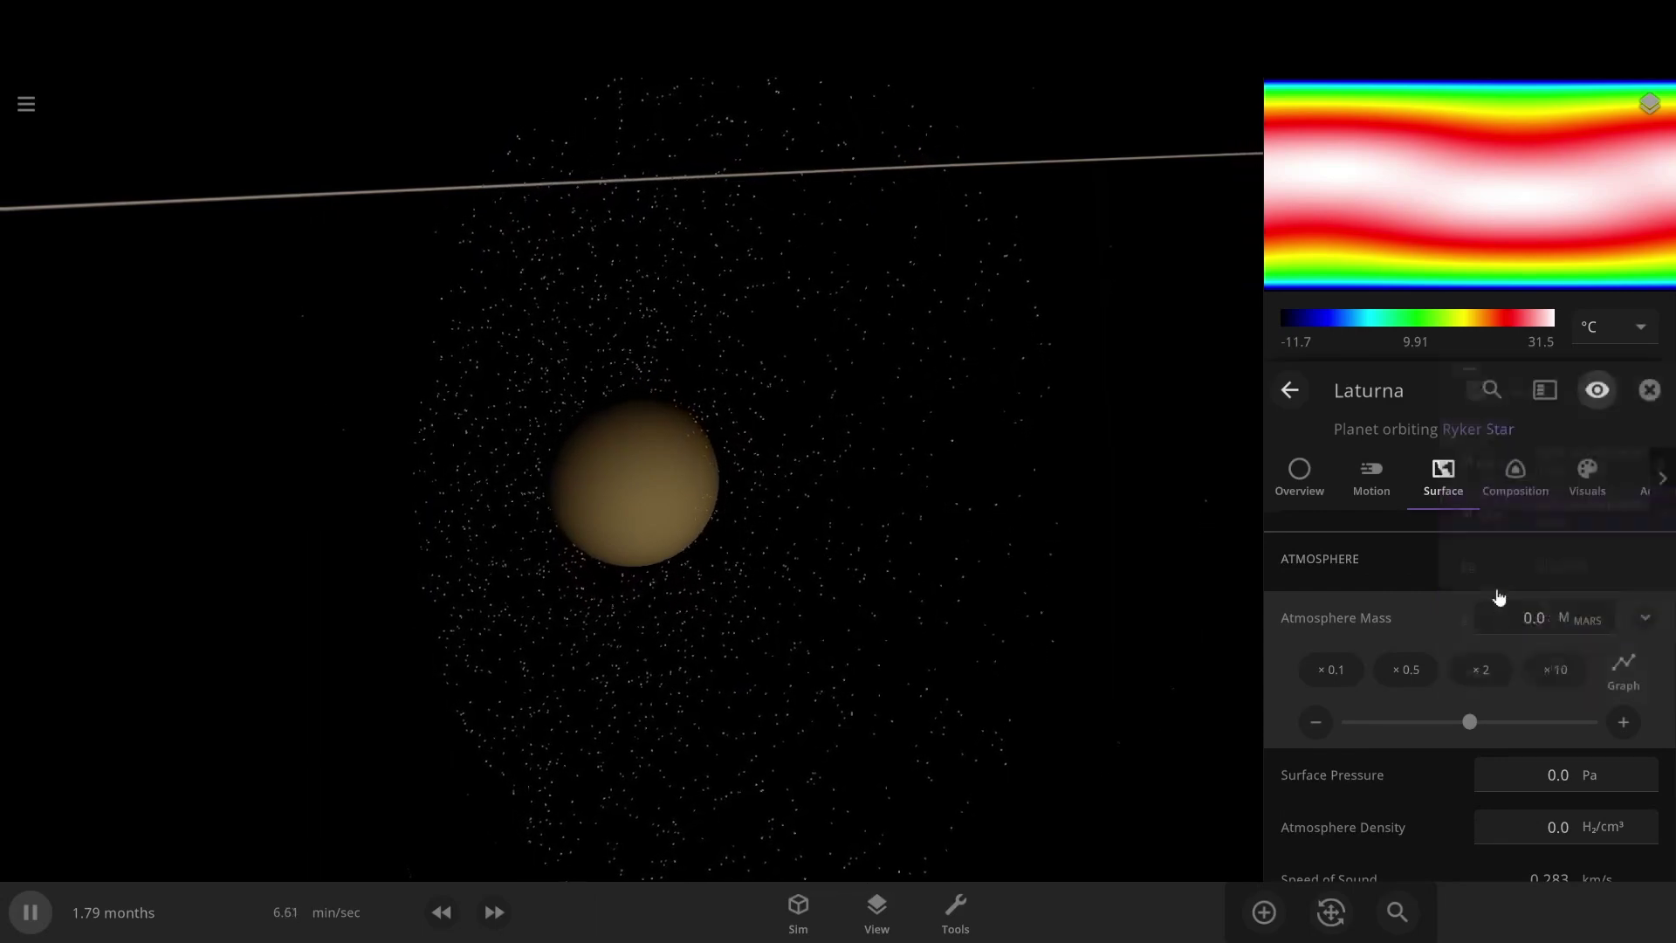
pyautogui.click(1514, 622)
pyautogui.write('1')
pyautogui.press('Return')
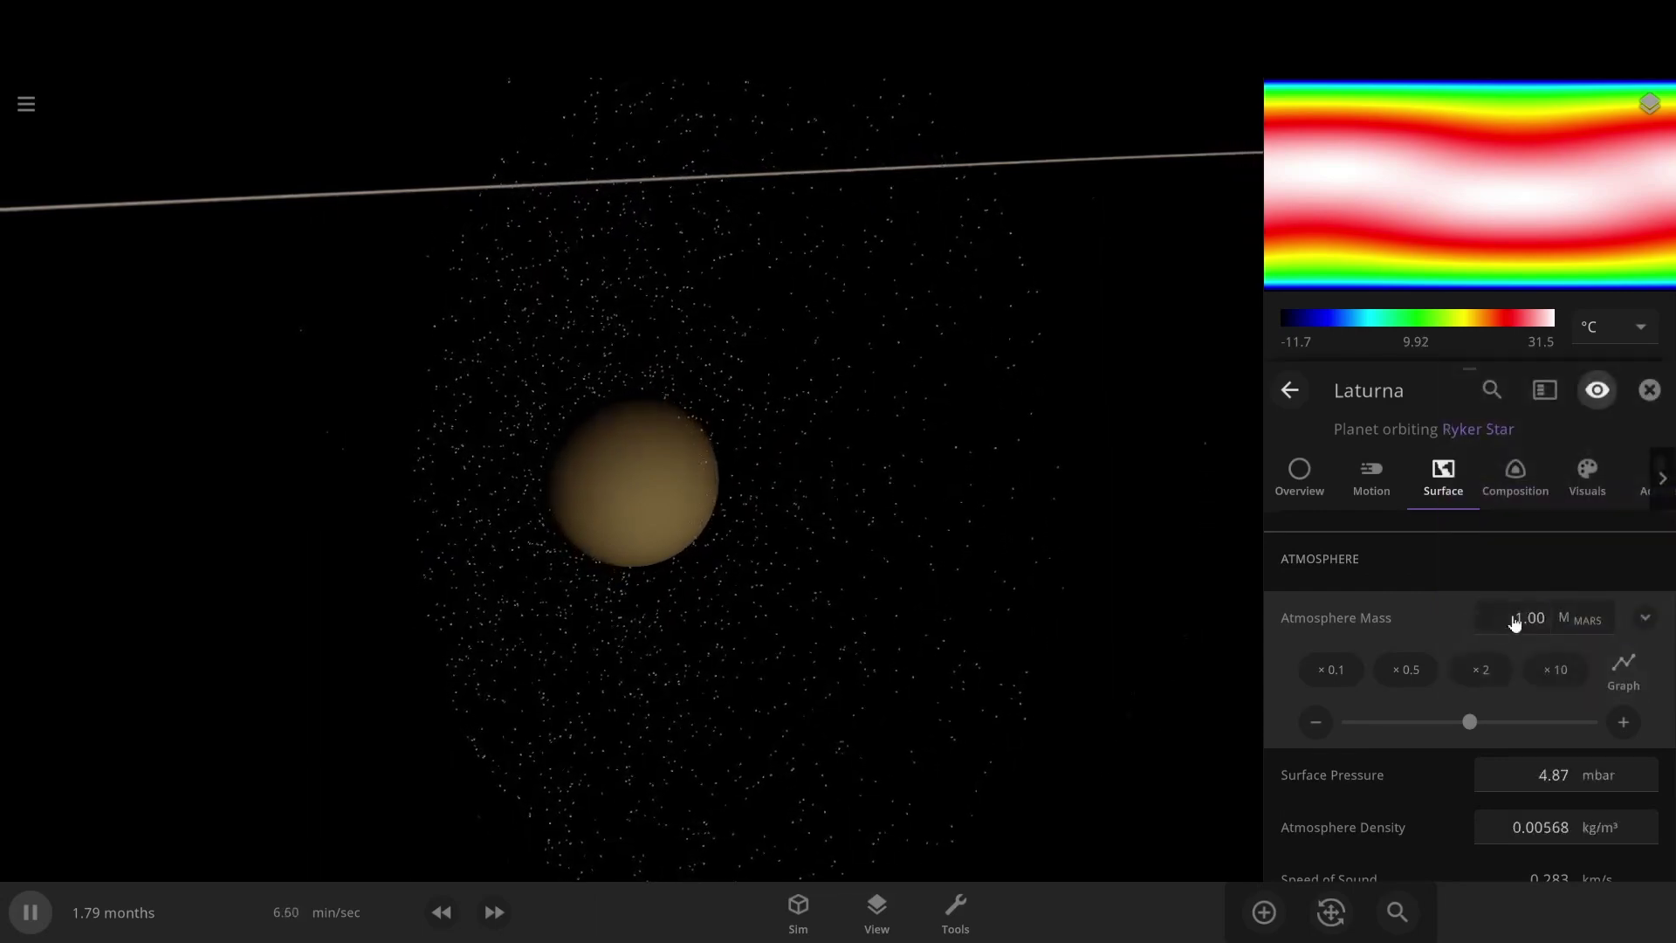
# - Raise Laturna's atmosphere mass to about 18.0 Earth atmosphere masses and inspect how the planet looks
pyautogui.scroll(4, 804, 576)
pyautogui.moveTo(1470, 722); pyautogui.dragTo(1578, 735)
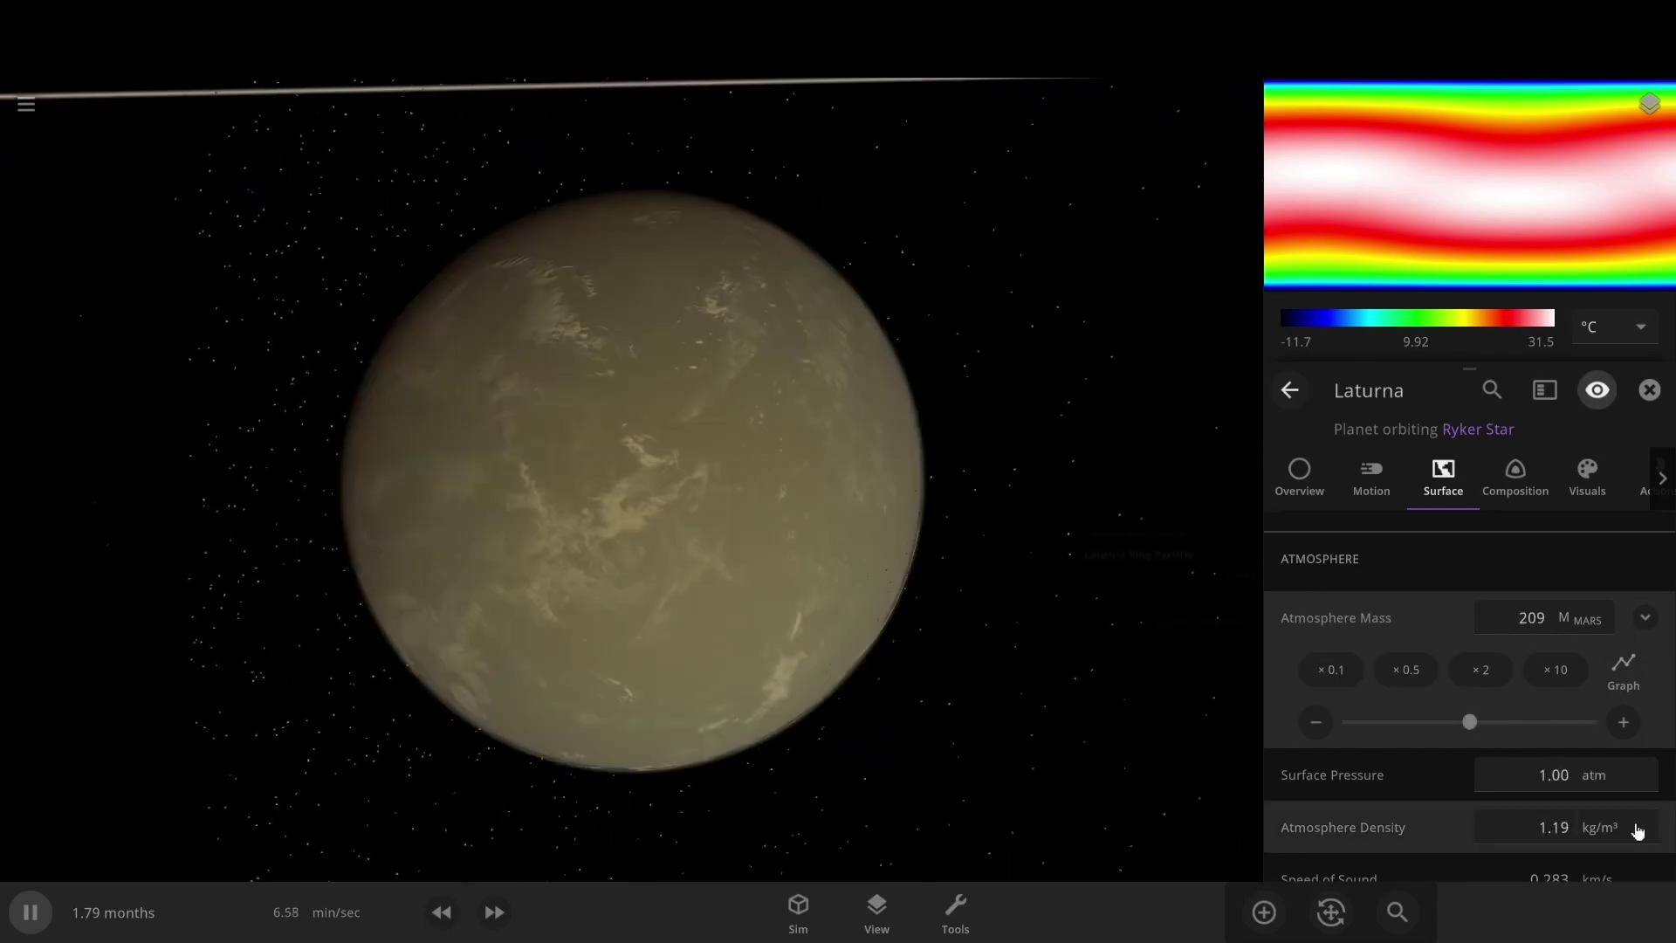
pyautogui.scroll(3, 662, 464)
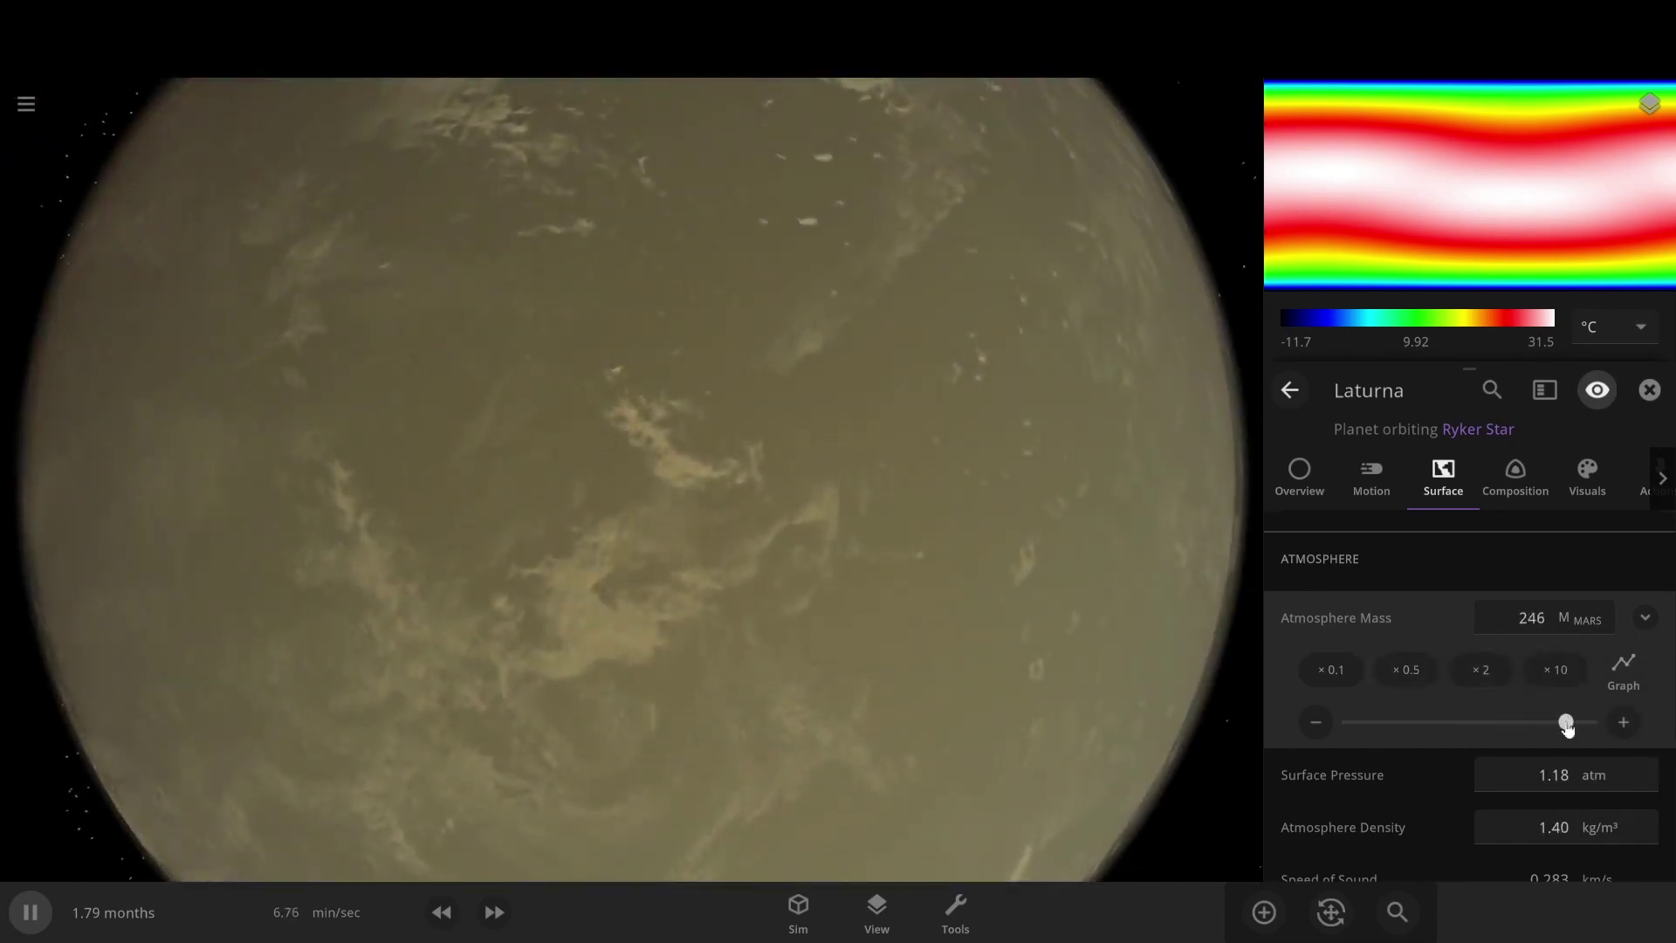
pyautogui.moveTo(1568, 723); pyautogui.dragTo(1596, 722)
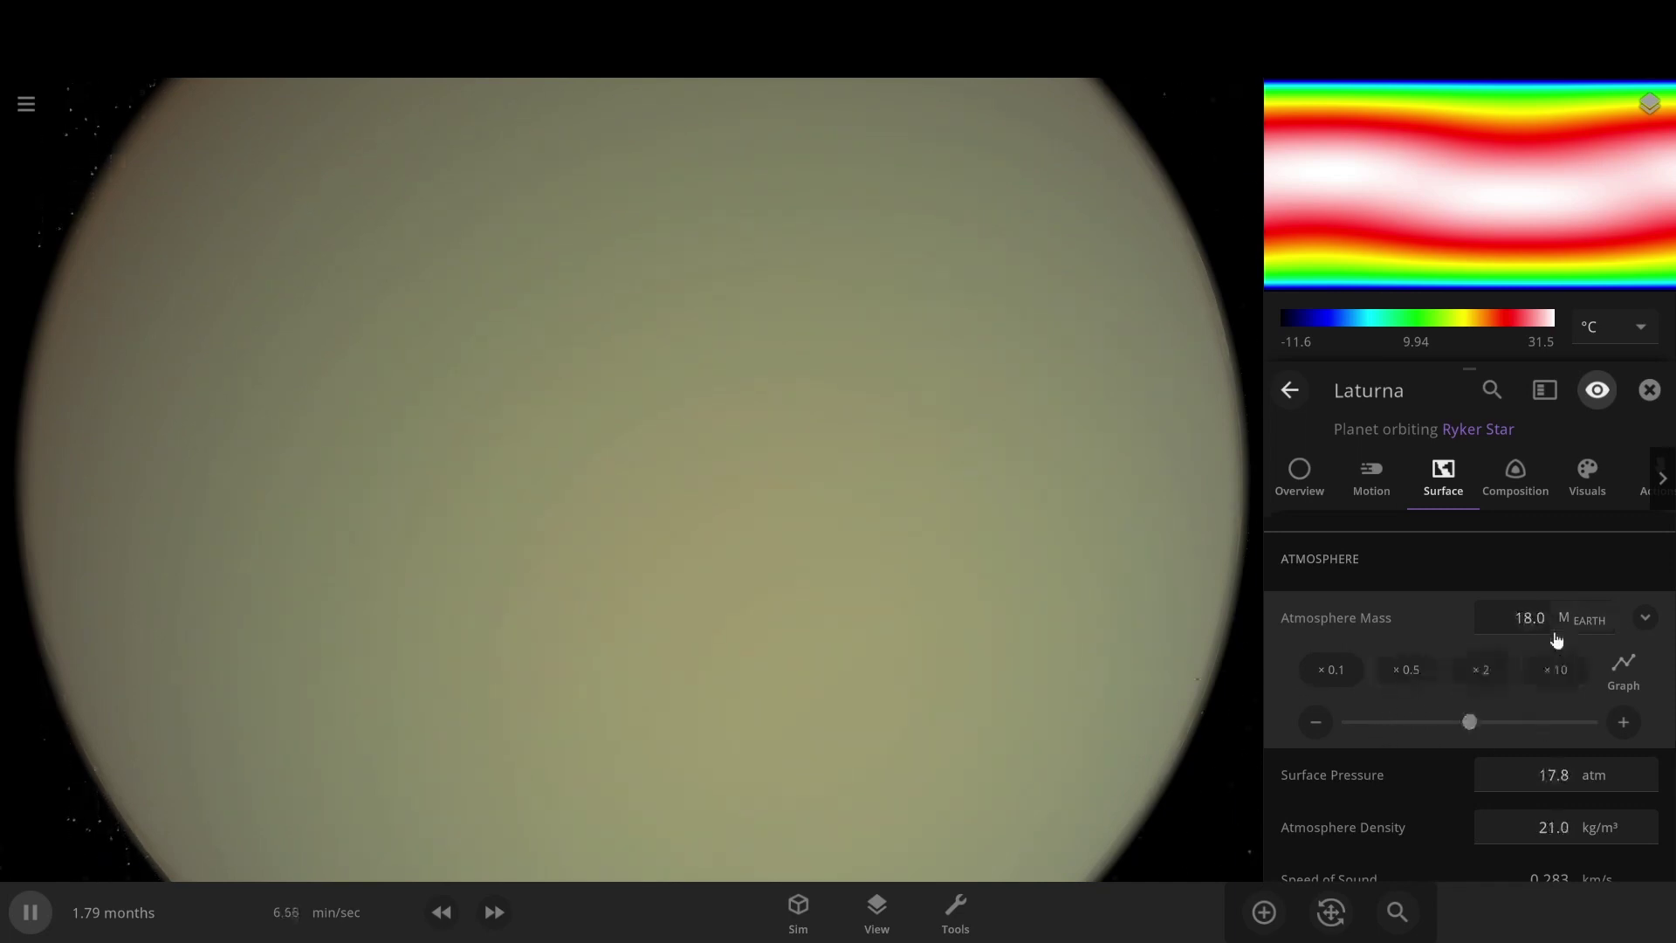
pyautogui.click(1528, 635)
pyautogui.click(1539, 635)
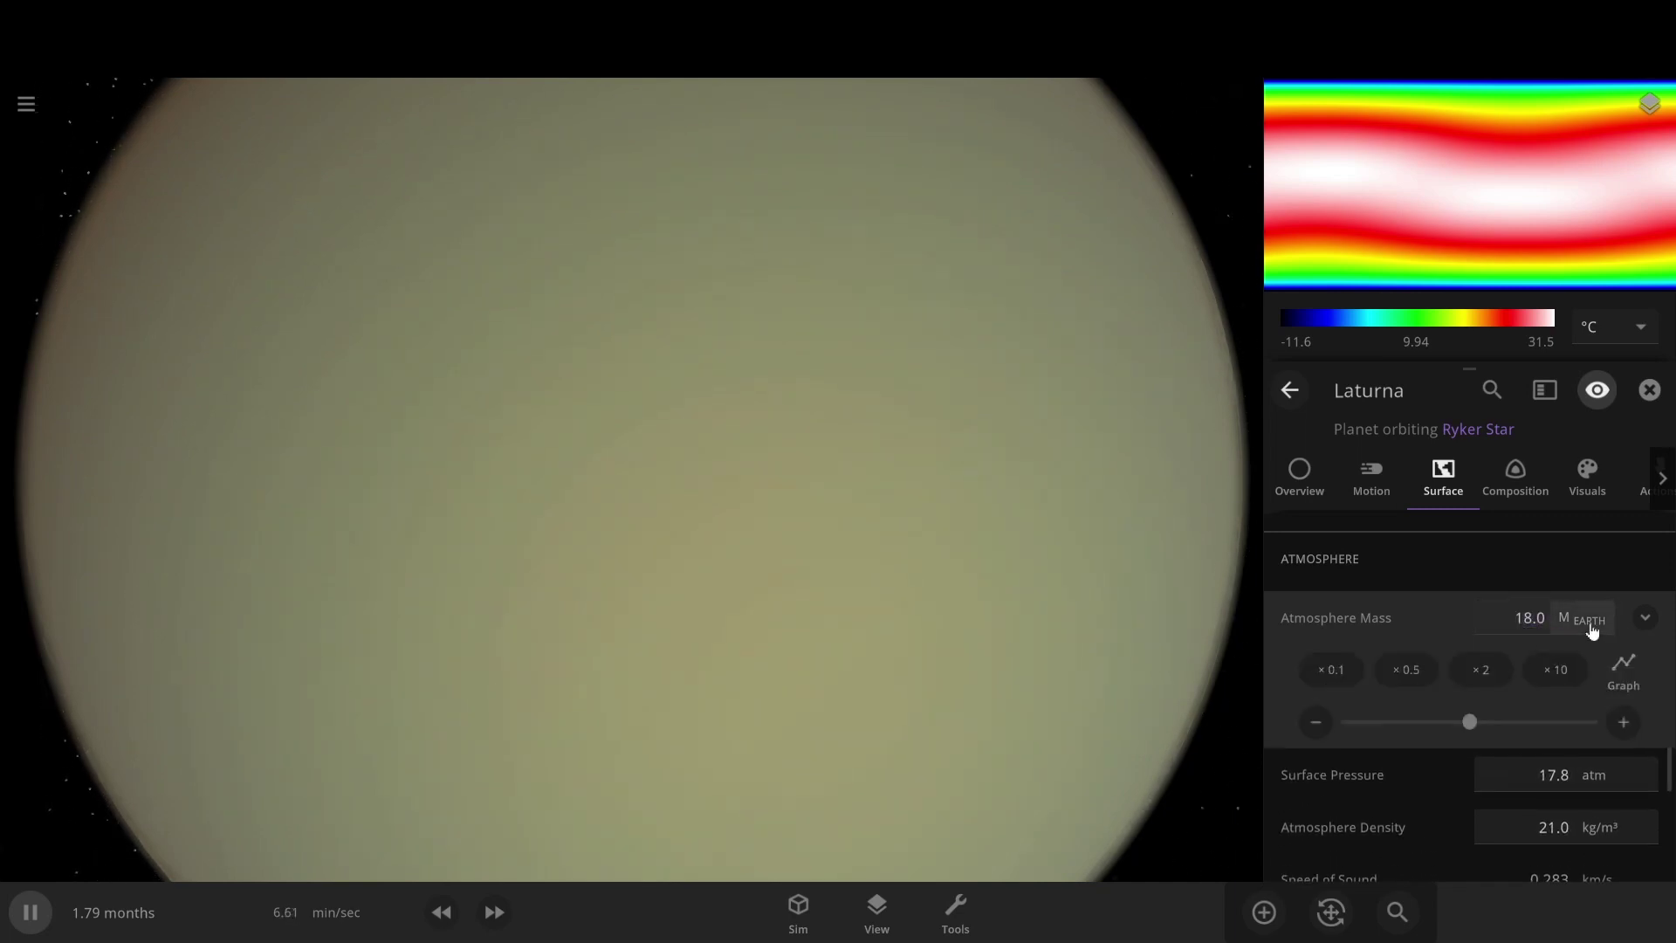
pyautogui.click(1587, 621)
pyautogui.click(1293, 682)
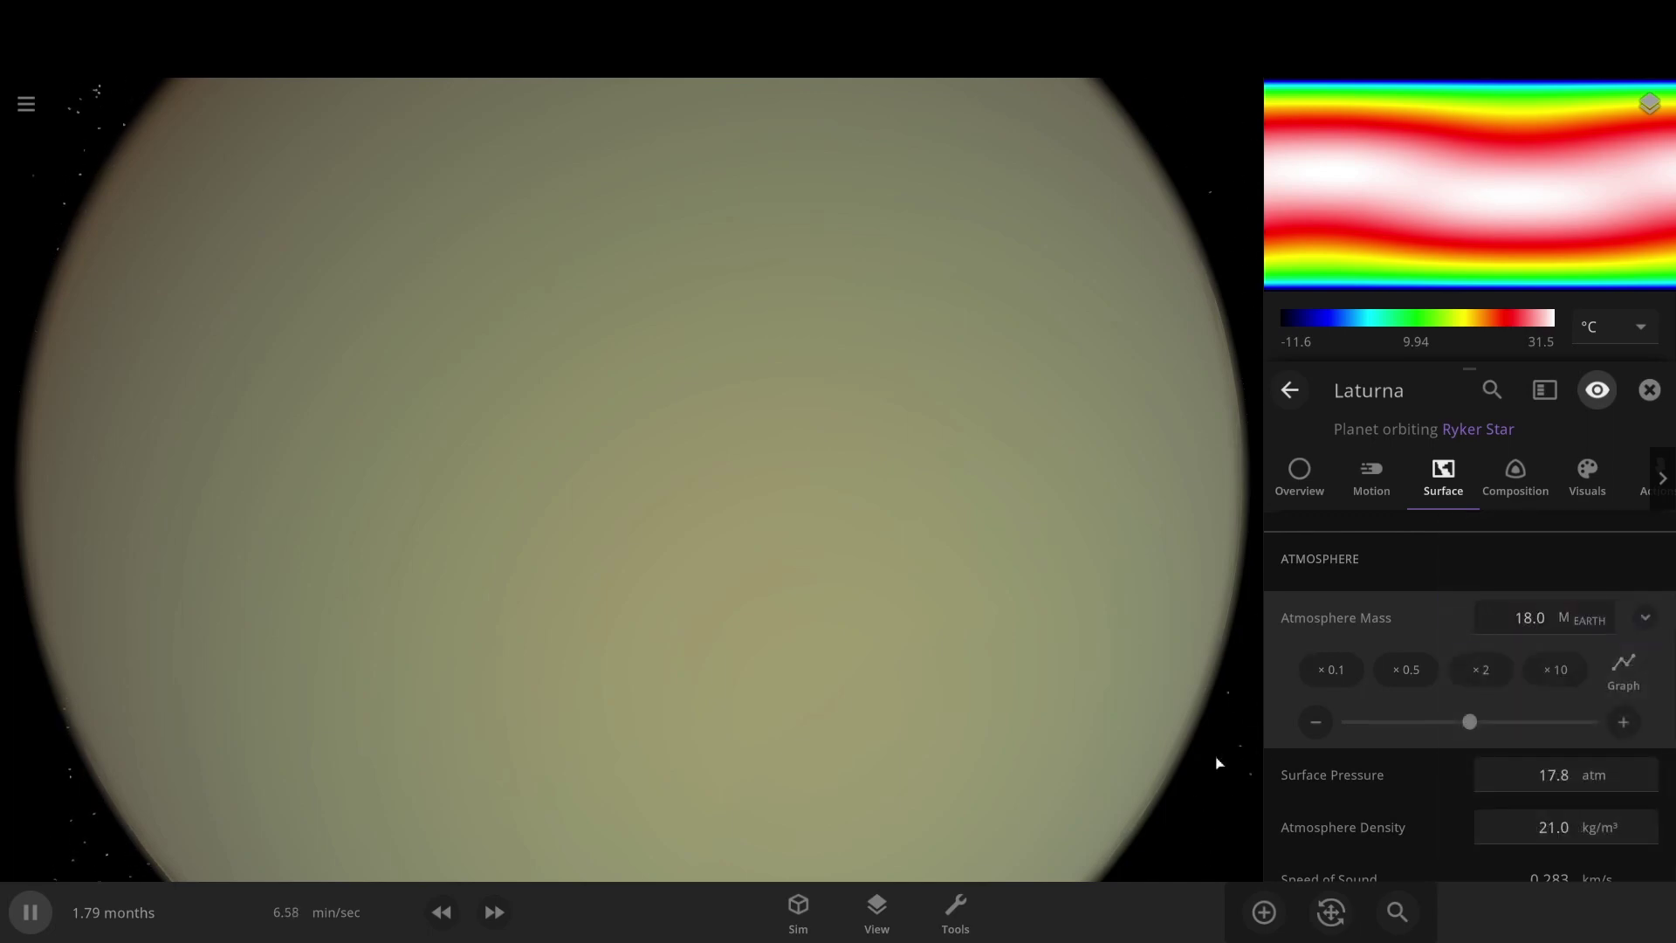
pyautogui.scroll(-5, 1074, 744)
pyautogui.moveTo(827, 647); pyautogui.dragTo(1044, 636)
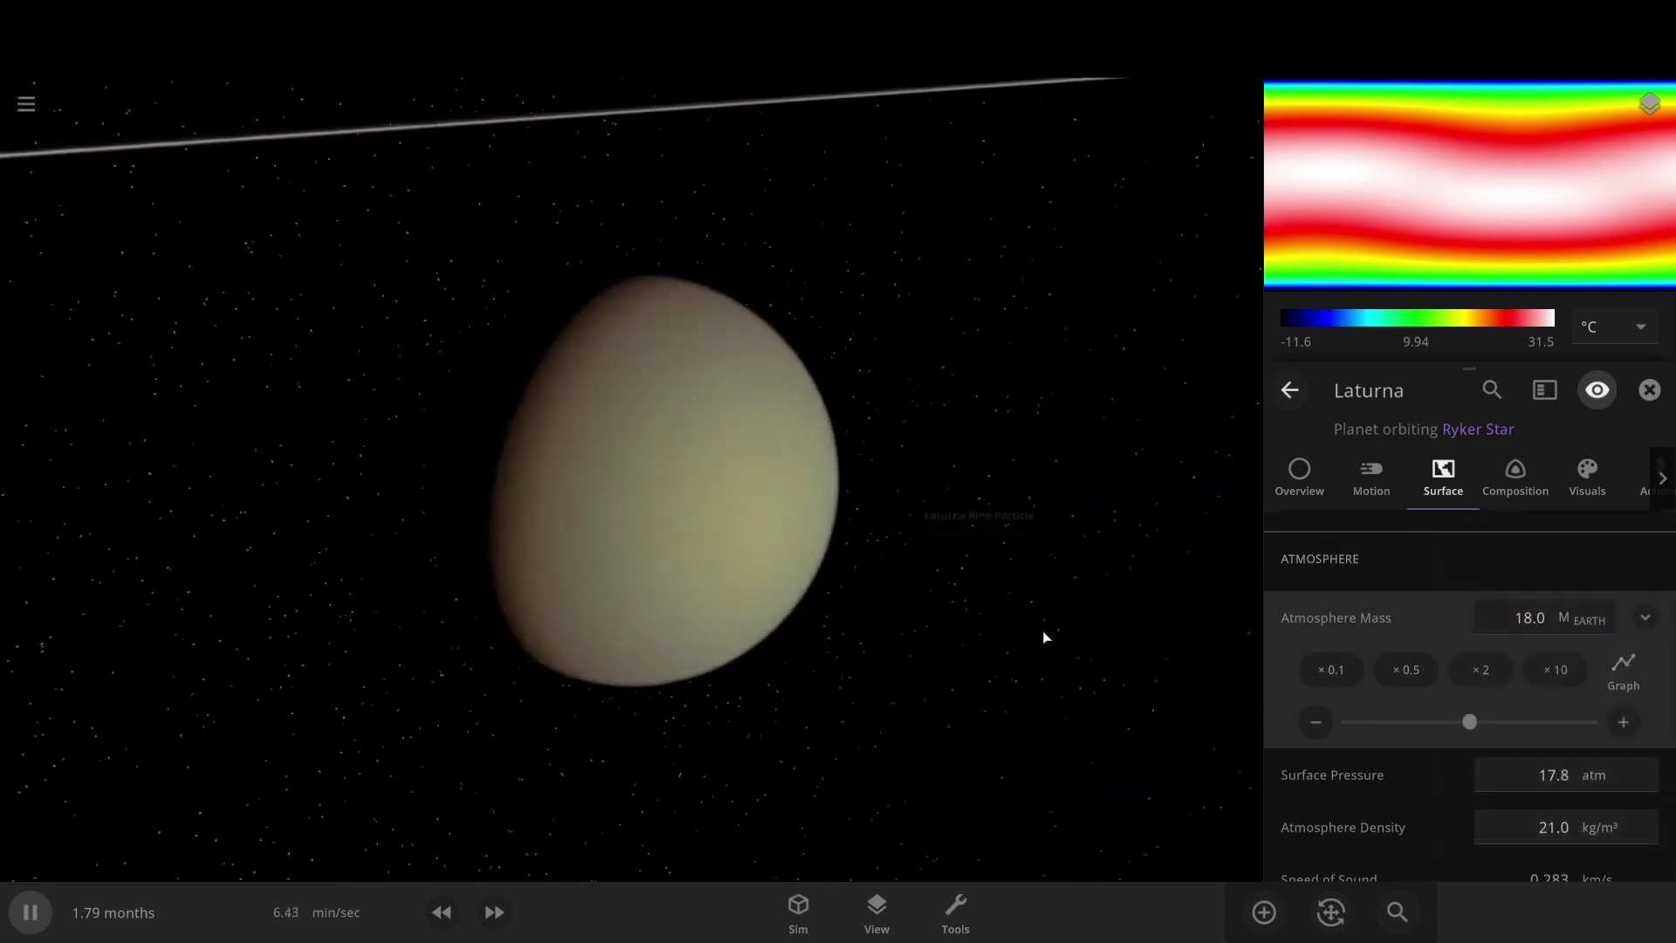
# - Set Laturna's Elevation Map 1 to Callisto and inspect the planet
pyautogui.click(1564, 573)
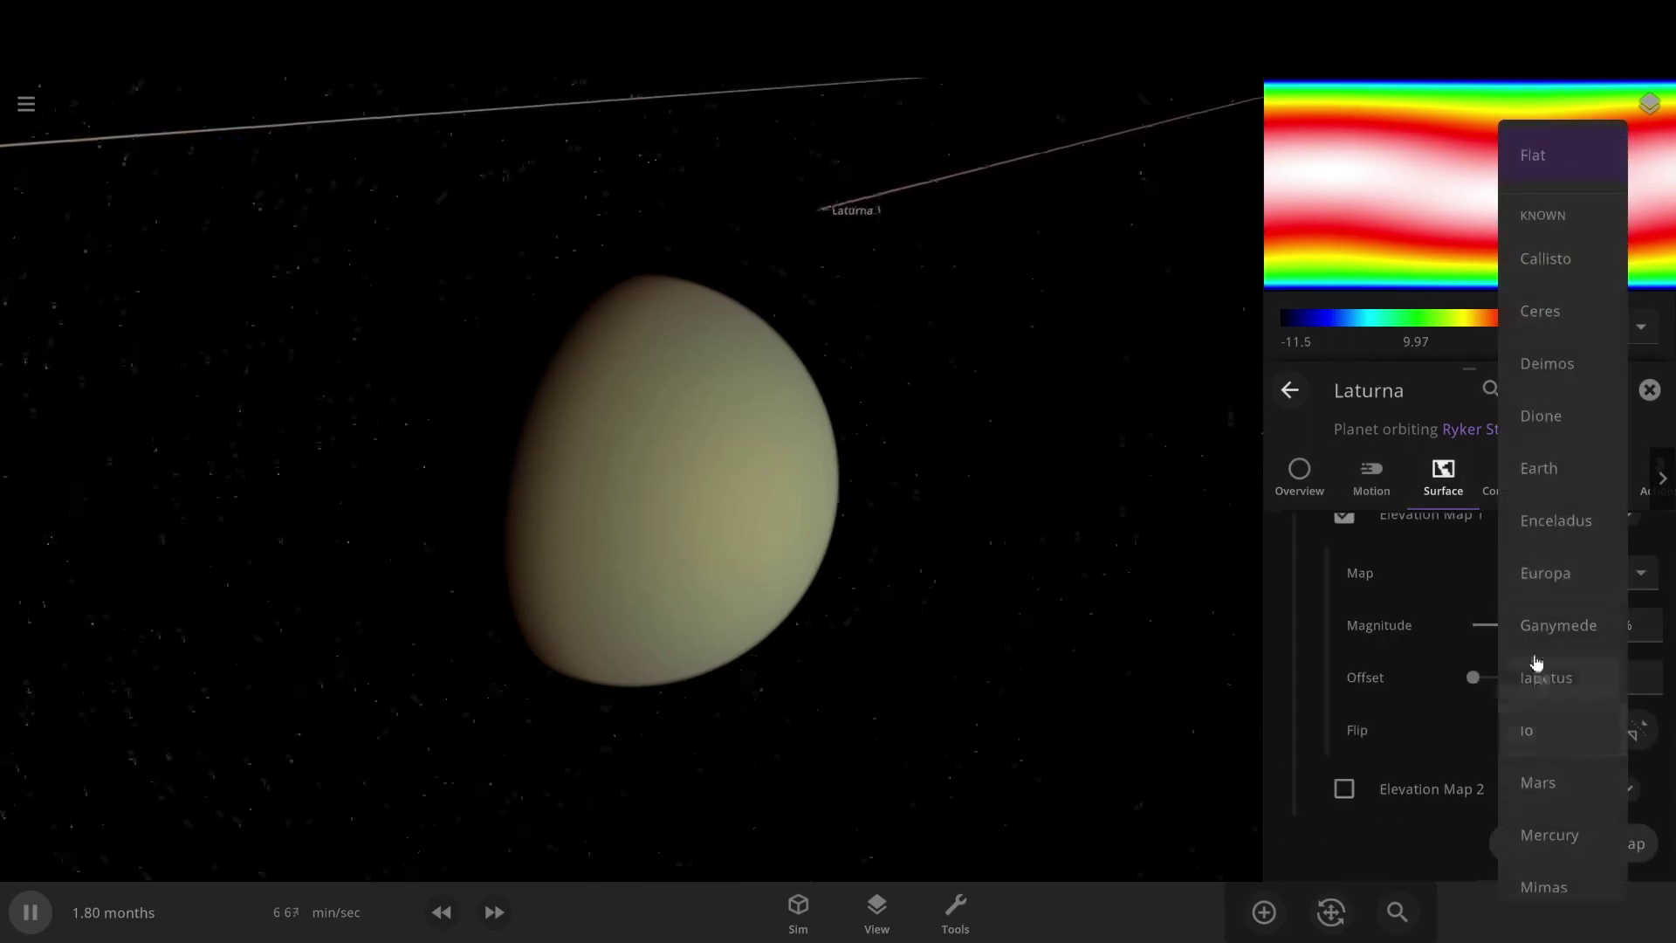
pyautogui.click(1550, 278)
pyautogui.scroll(5, 900, 469)
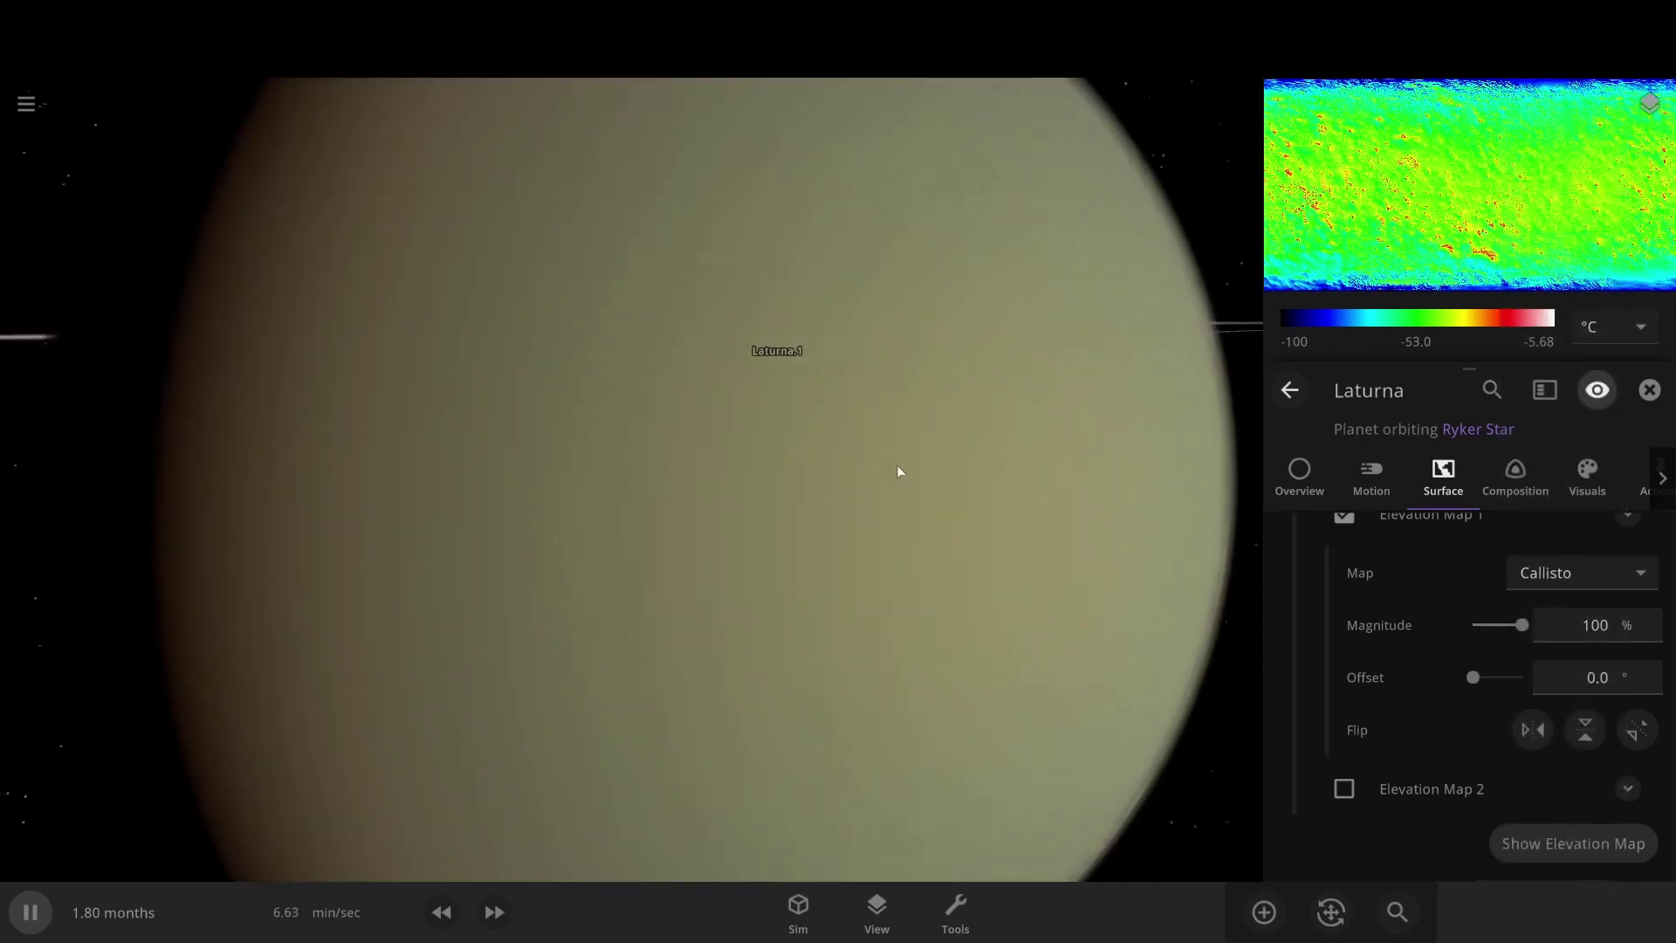
pyautogui.moveTo(897, 471); pyautogui.dragTo(1025, 481)
pyautogui.scroll(-2, 1025, 481)
pyautogui.scroll(-5, 1025, 481)
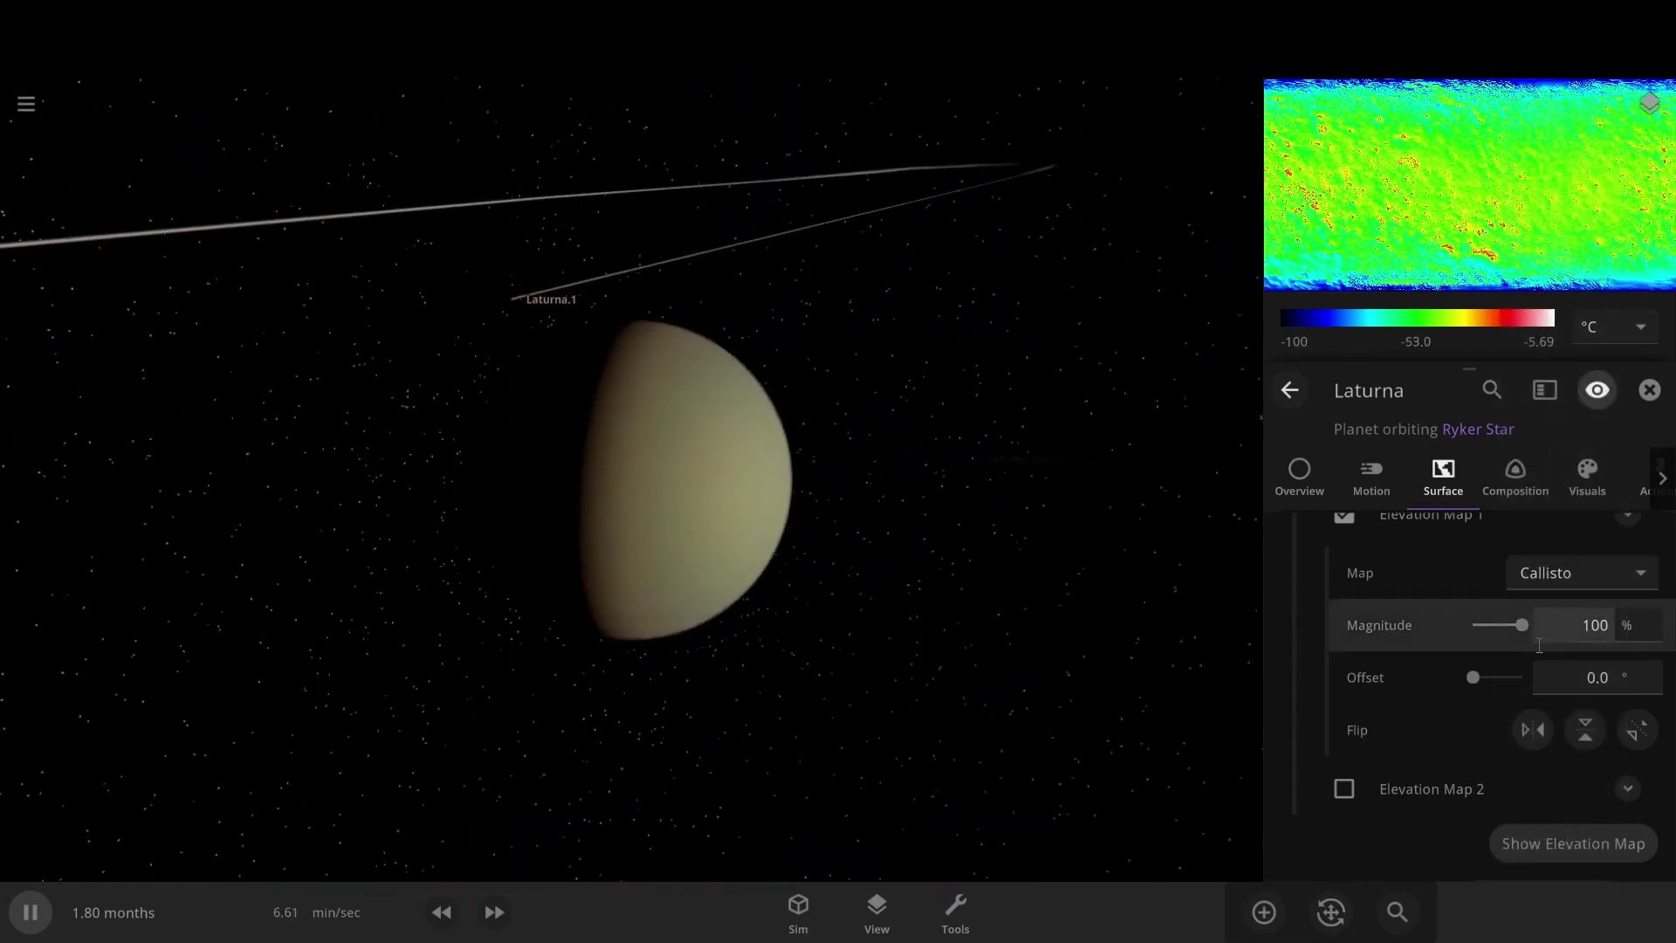
# - Change Laturna's Elevation Map 1 to Iapetus and view the planet up close and from afar
pyautogui.scroll(2, 1485, 612)
pyautogui.click(1585, 701)
pyautogui.click(1584, 684)
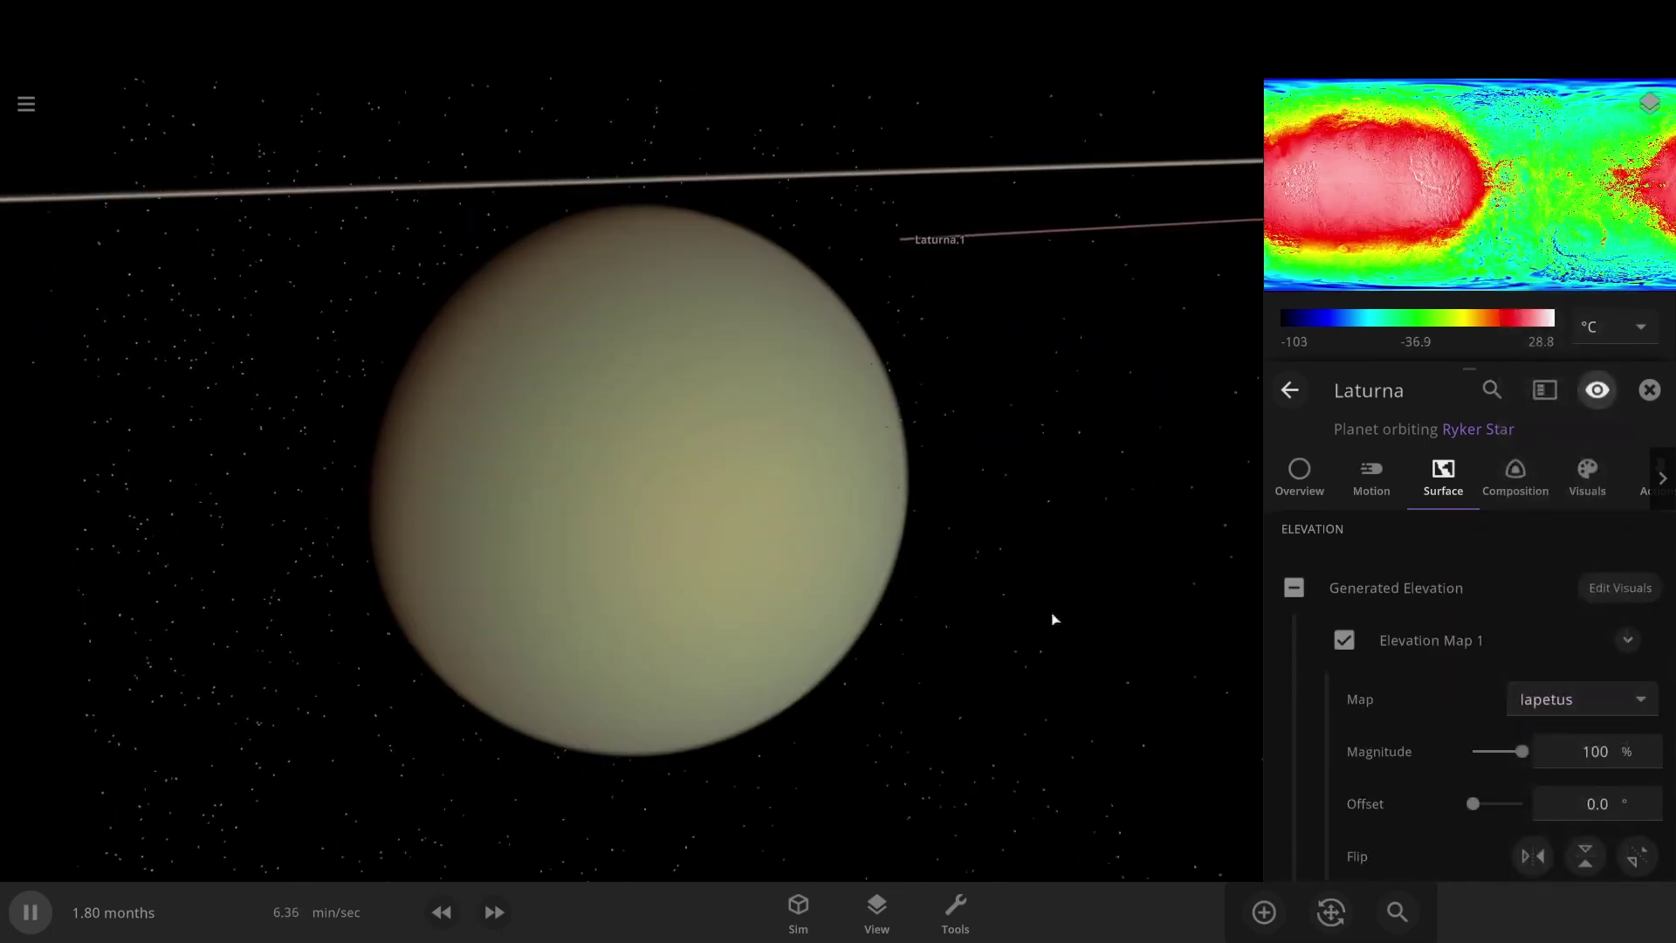
pyautogui.scroll(3, 1004, 600)
pyautogui.scroll(-5, 1061, 578)
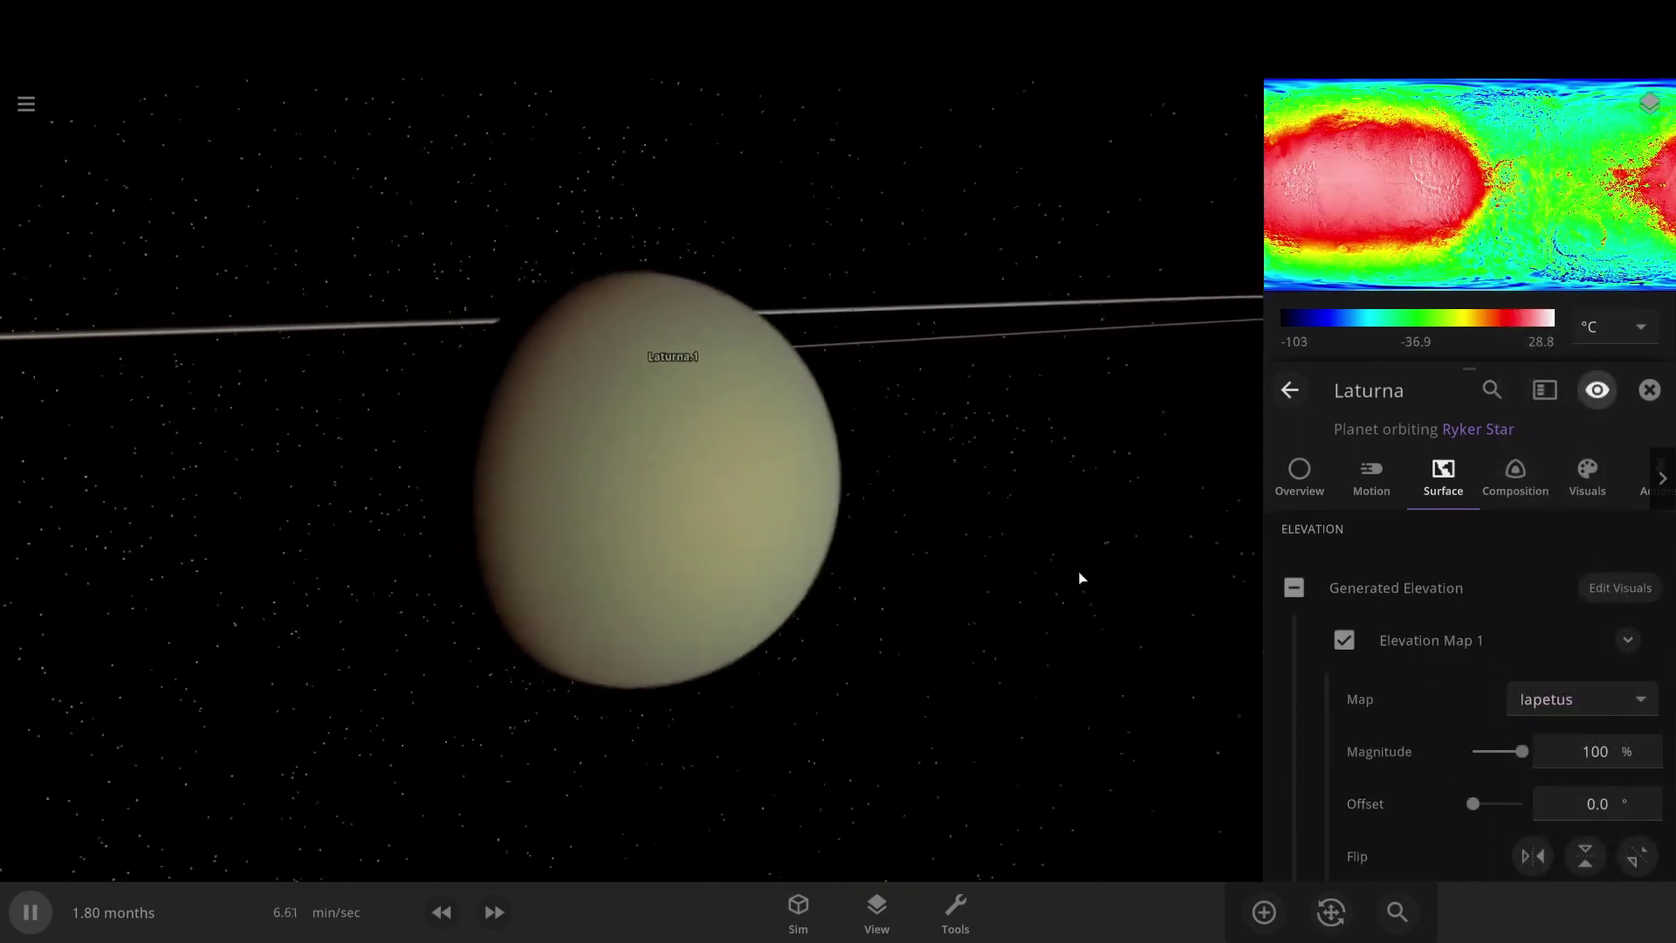
# - Hide Laturna's atmosphere in its visual settings and inspect the exposed surface
pyautogui.click(1617, 588)
pyautogui.scroll(2, 1502, 647)
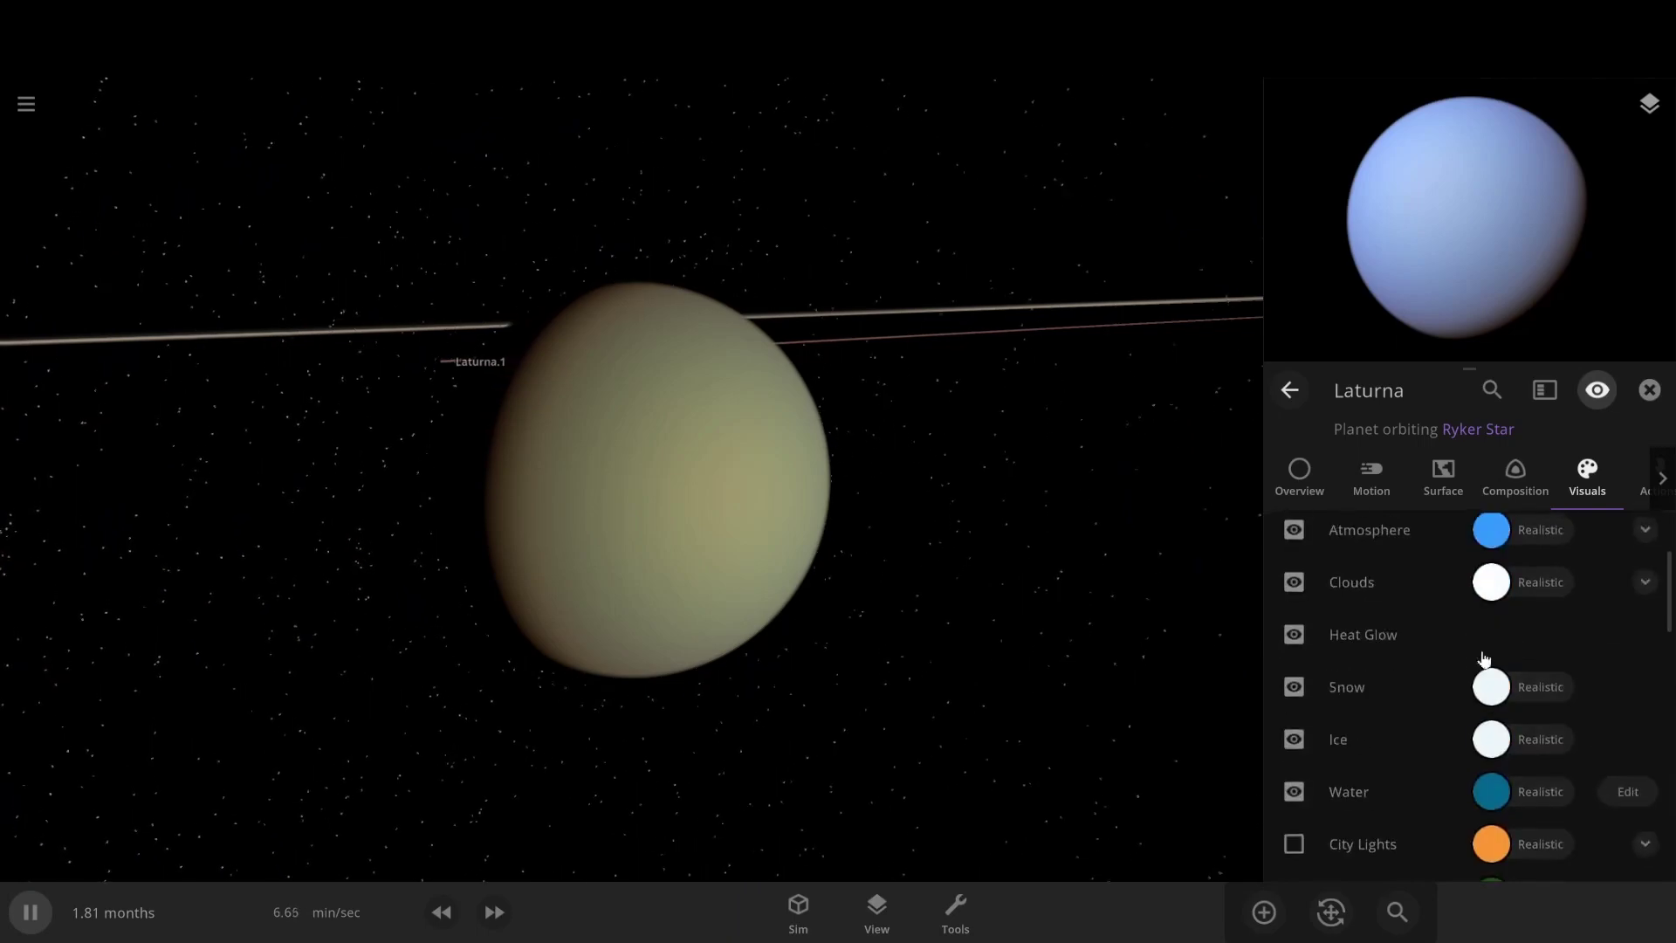
pyautogui.click(1295, 532)
pyautogui.scroll(5, 797, 467)
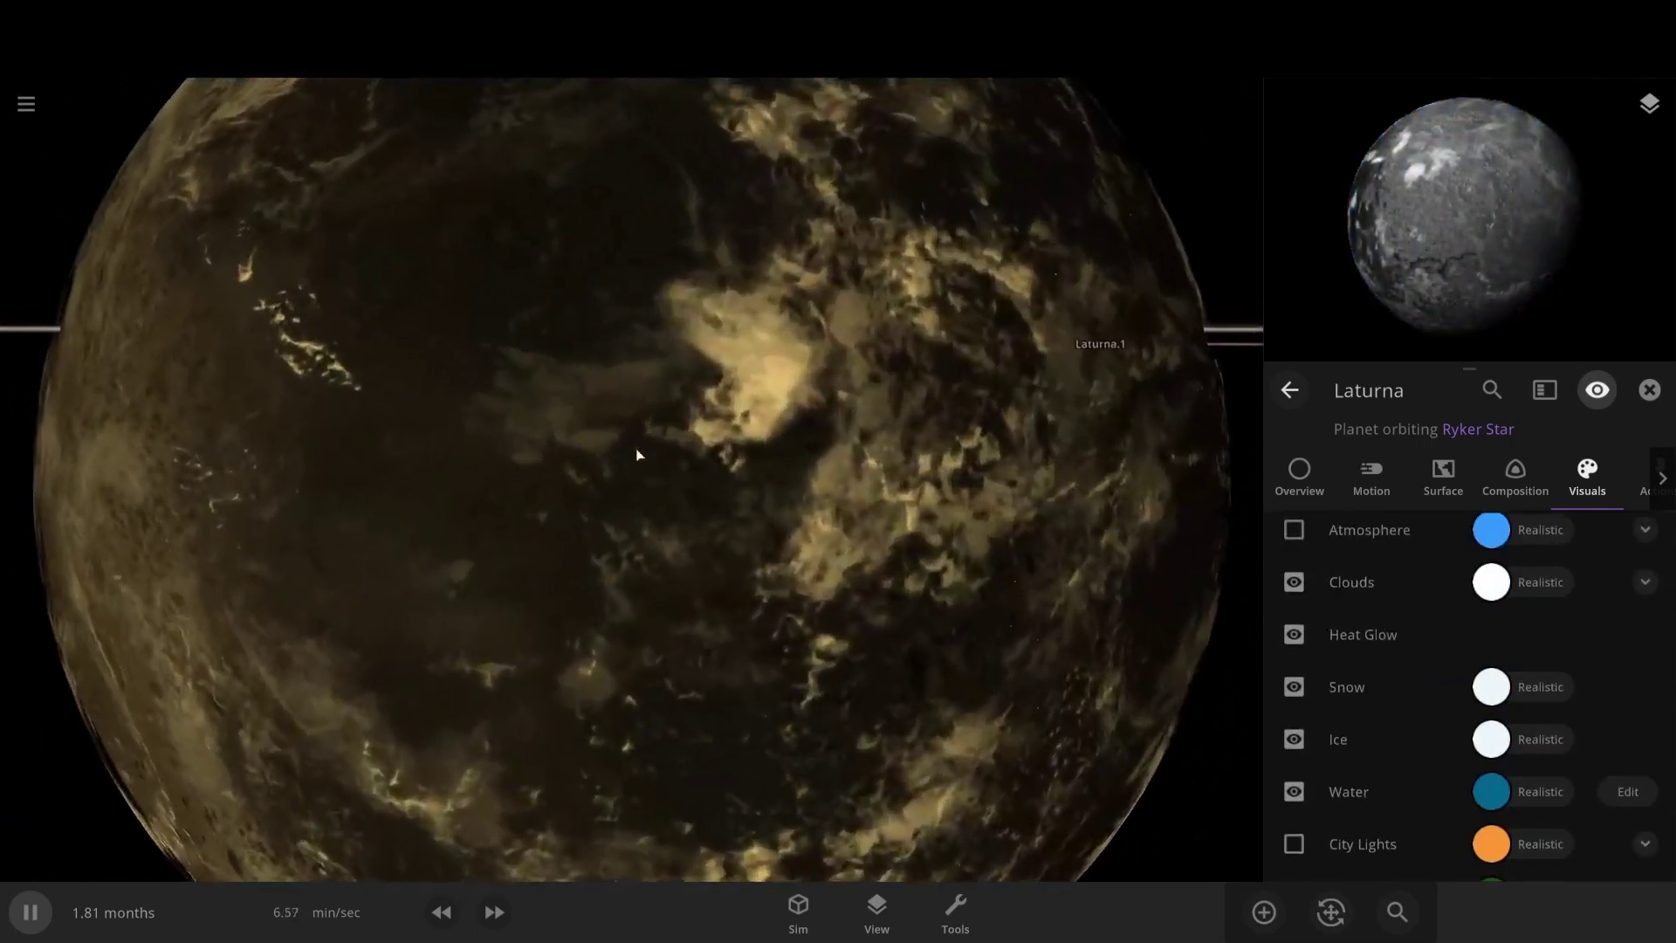
pyautogui.scroll(-5, 868, 476)
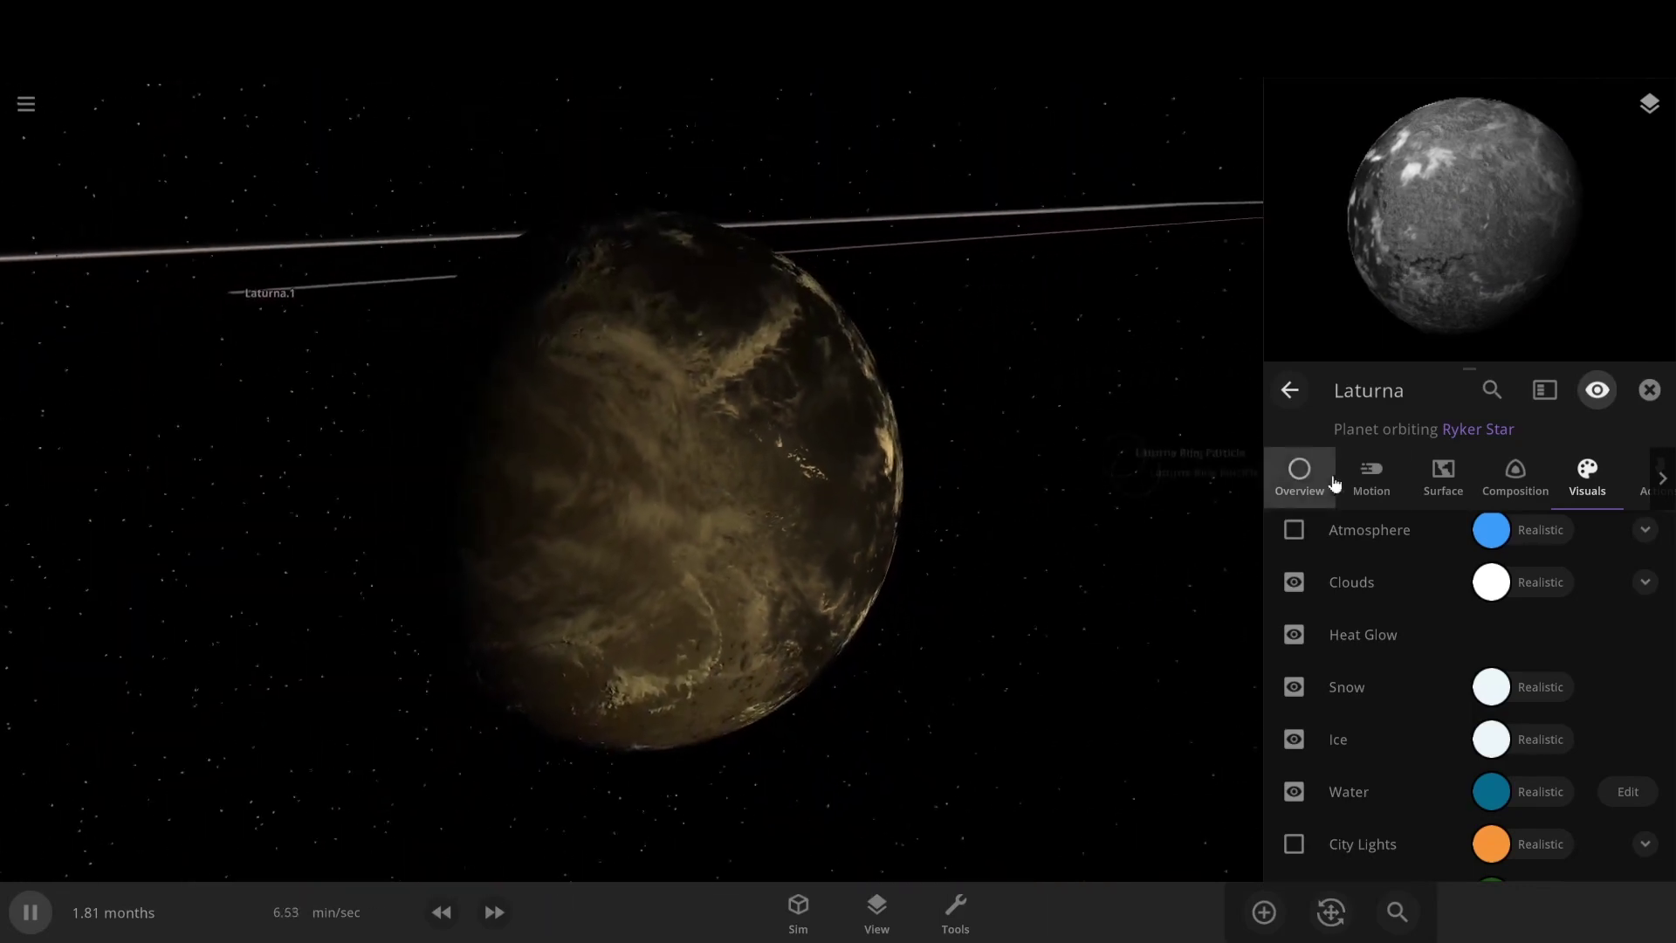
# - Add water to Laturna's material composition, adjusting it to about 0.00332 % (2.13E-05 Earth masses)
pyautogui.click(1370, 483)
pyautogui.click(1428, 485)
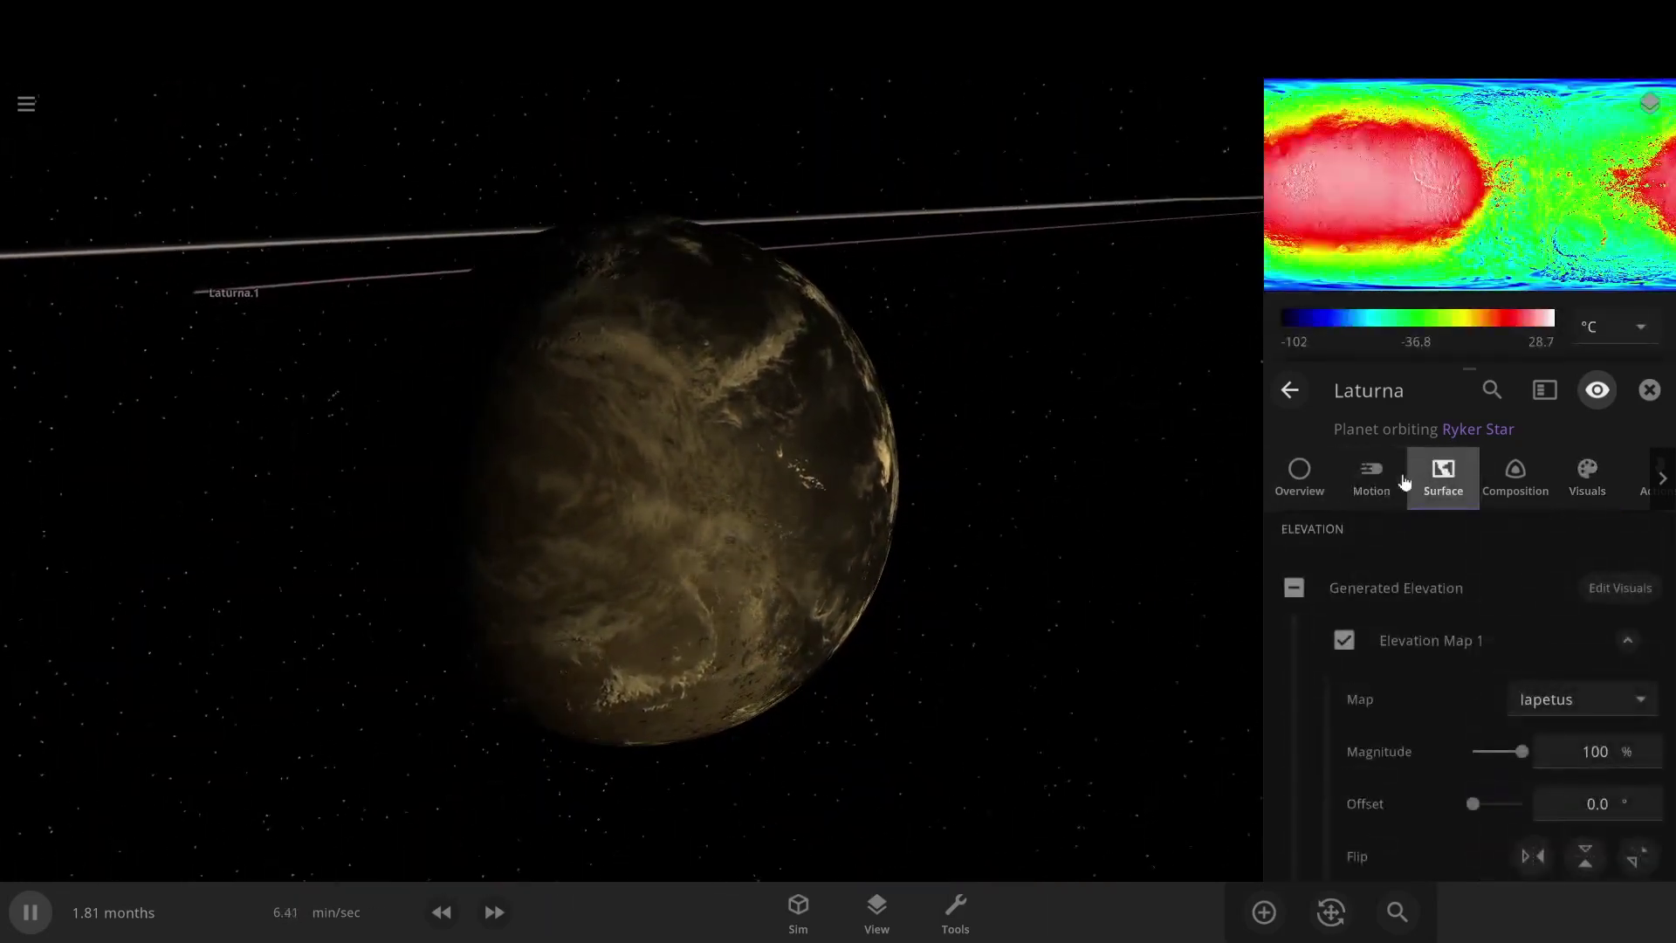
pyautogui.click(1304, 480)
pyautogui.click(1527, 493)
pyautogui.scroll(3, 1515, 552)
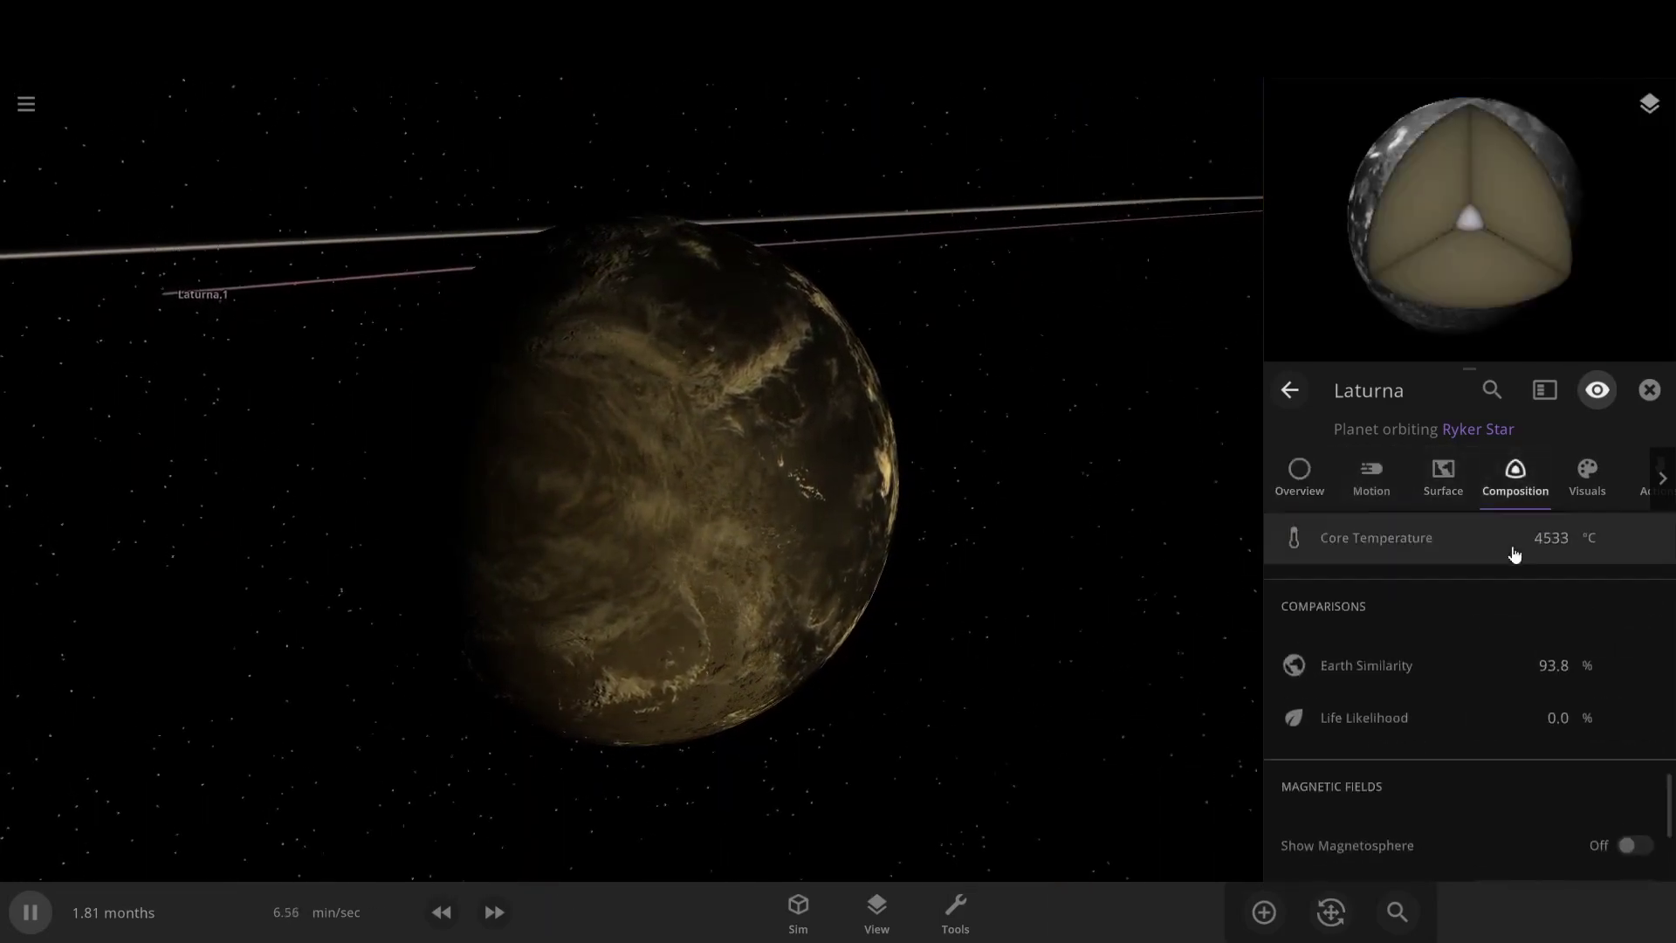
pyautogui.scroll(2, 1518, 559)
pyautogui.scroll(-10, 1397, 663)
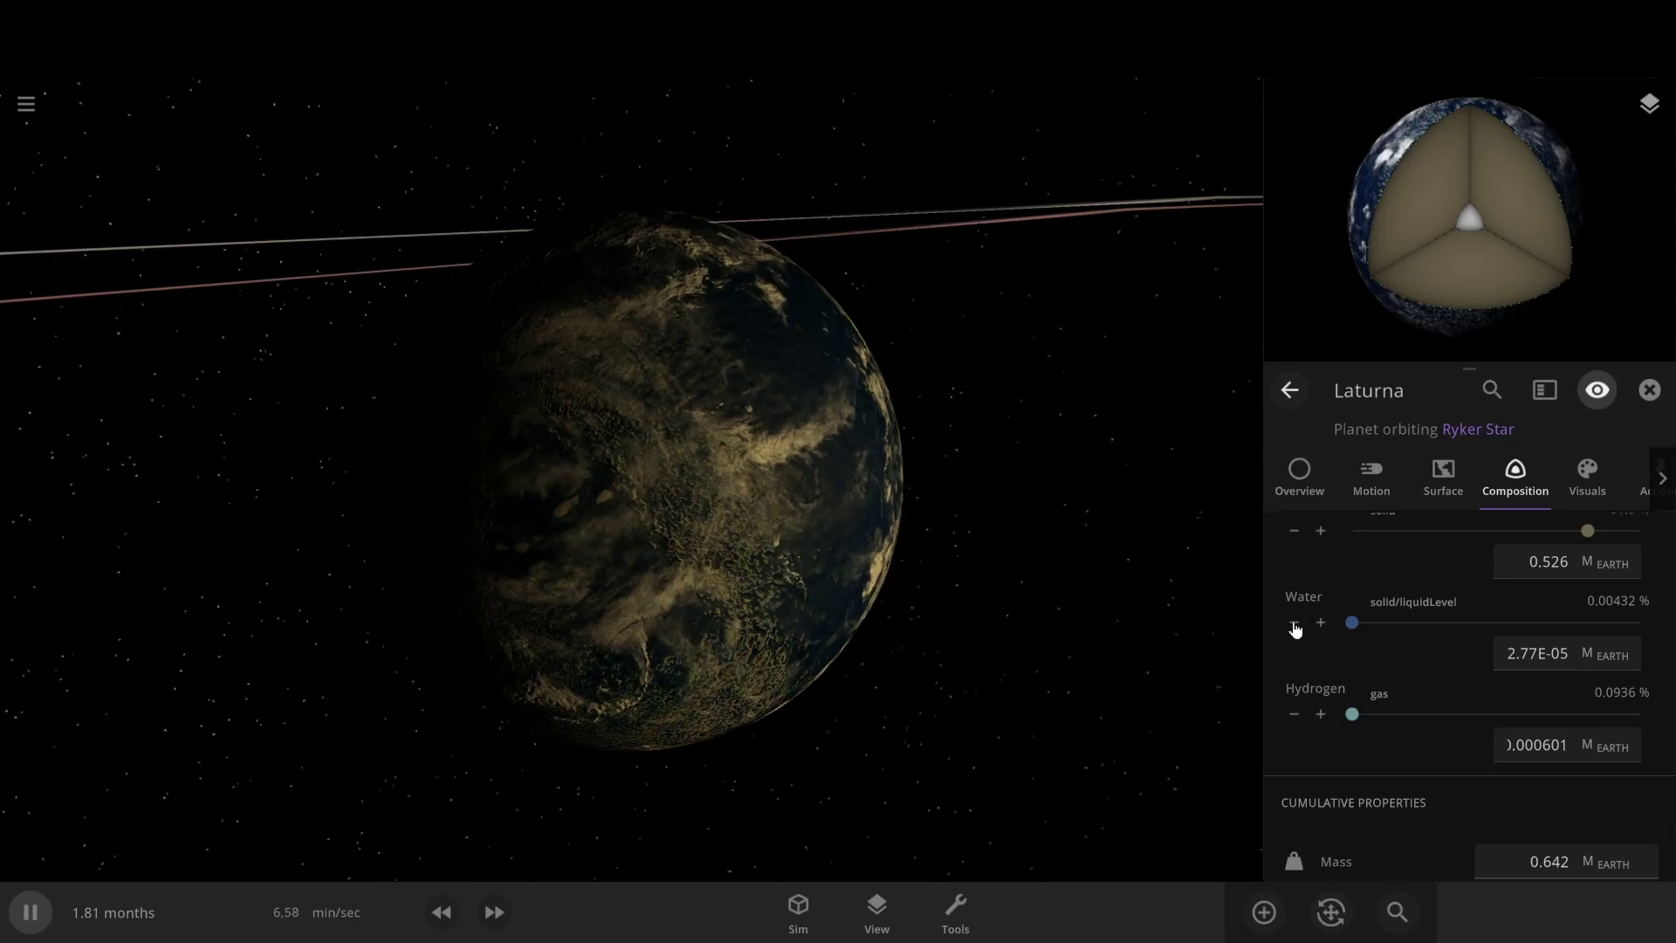
pyautogui.scroll(6, 790, 377)
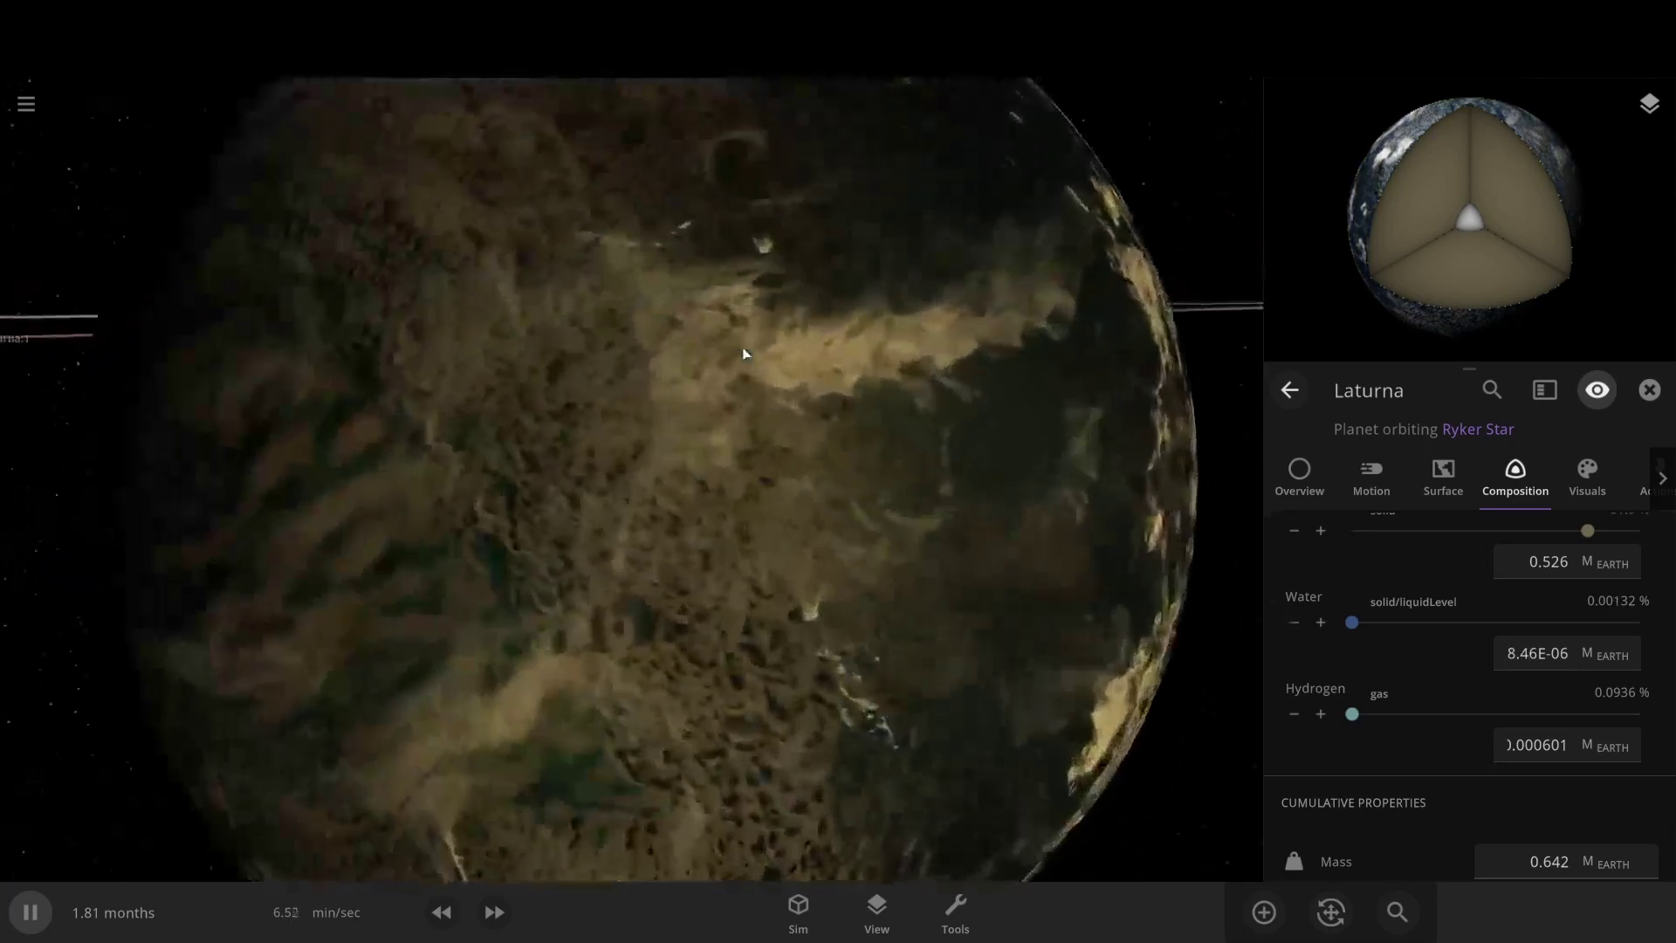
pyautogui.scroll(-5, 631, 321)
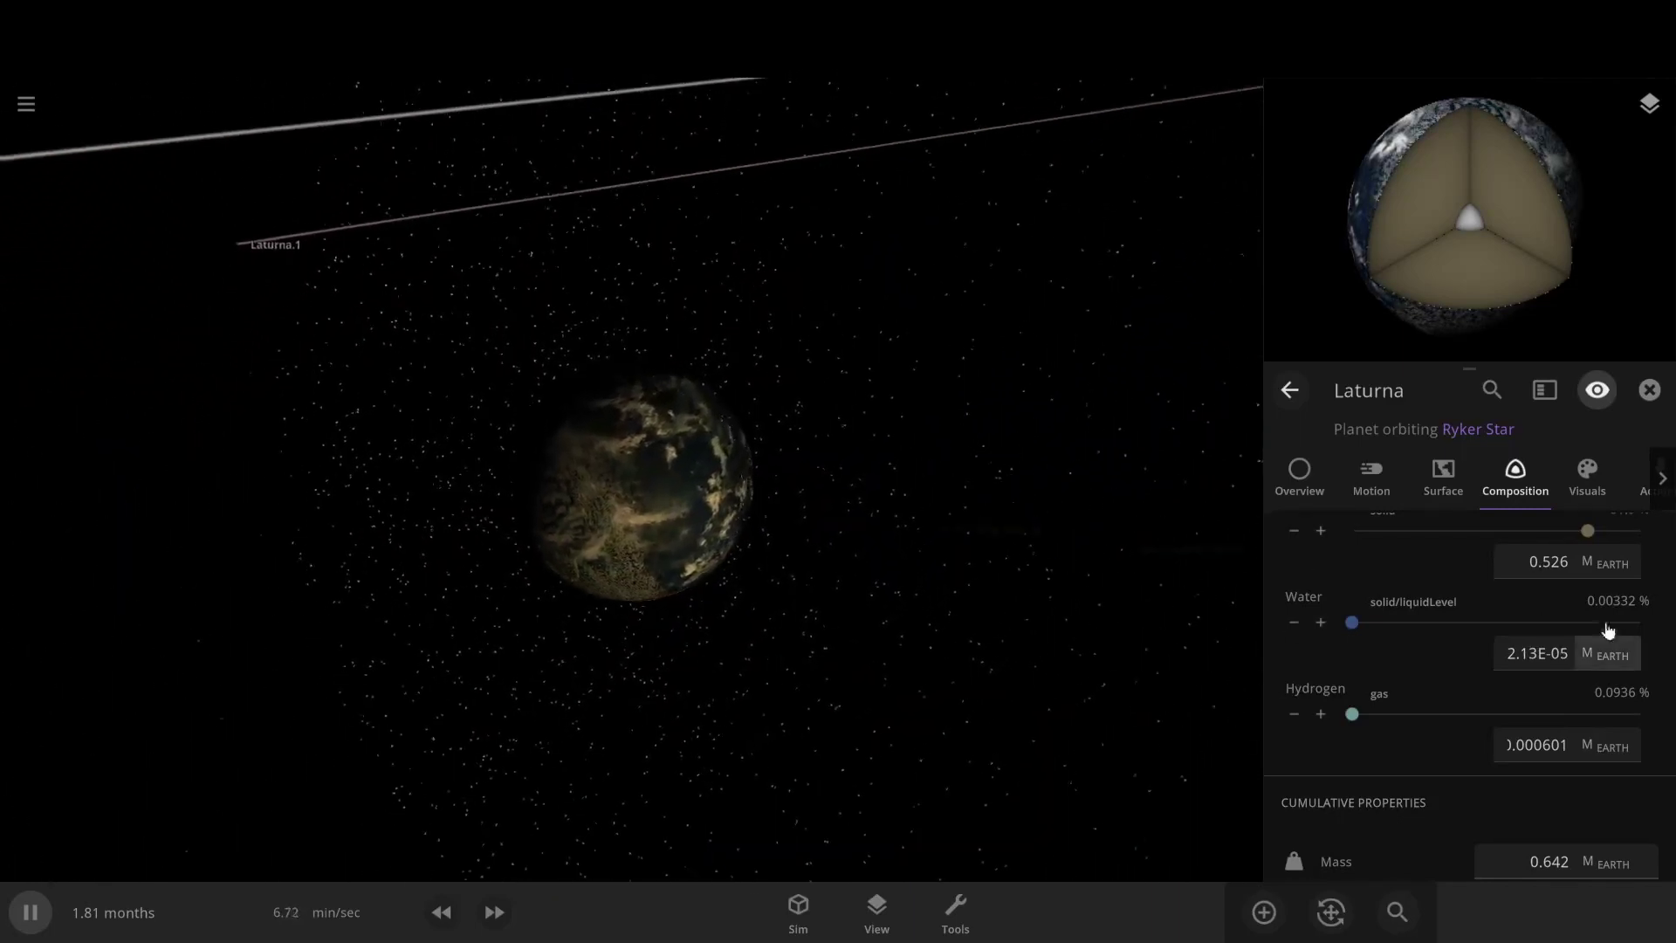
pyautogui.scroll(3, 1467, 594)
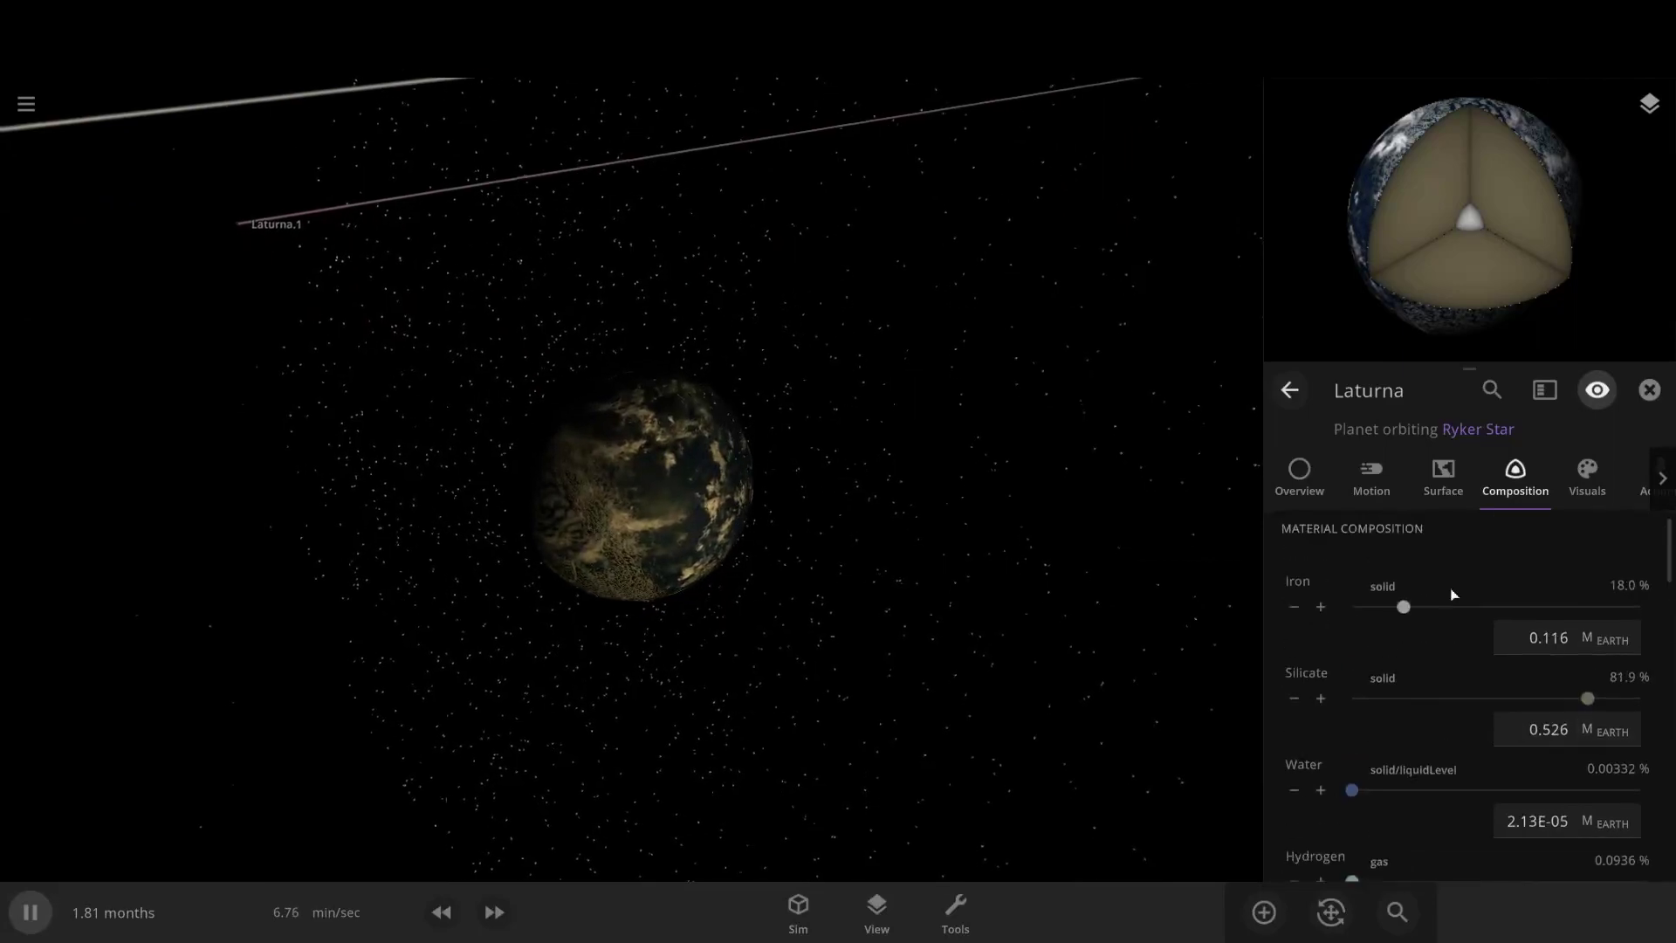
# - Show Laturna's atmosphere again and look through its remaining visual settings
pyautogui.click(1587, 476)
pyautogui.click(1294, 530)
pyautogui.scroll(3, 856, 511)
pyautogui.scroll(-5, 895, 427)
pyautogui.scroll(-10, 1475, 768)
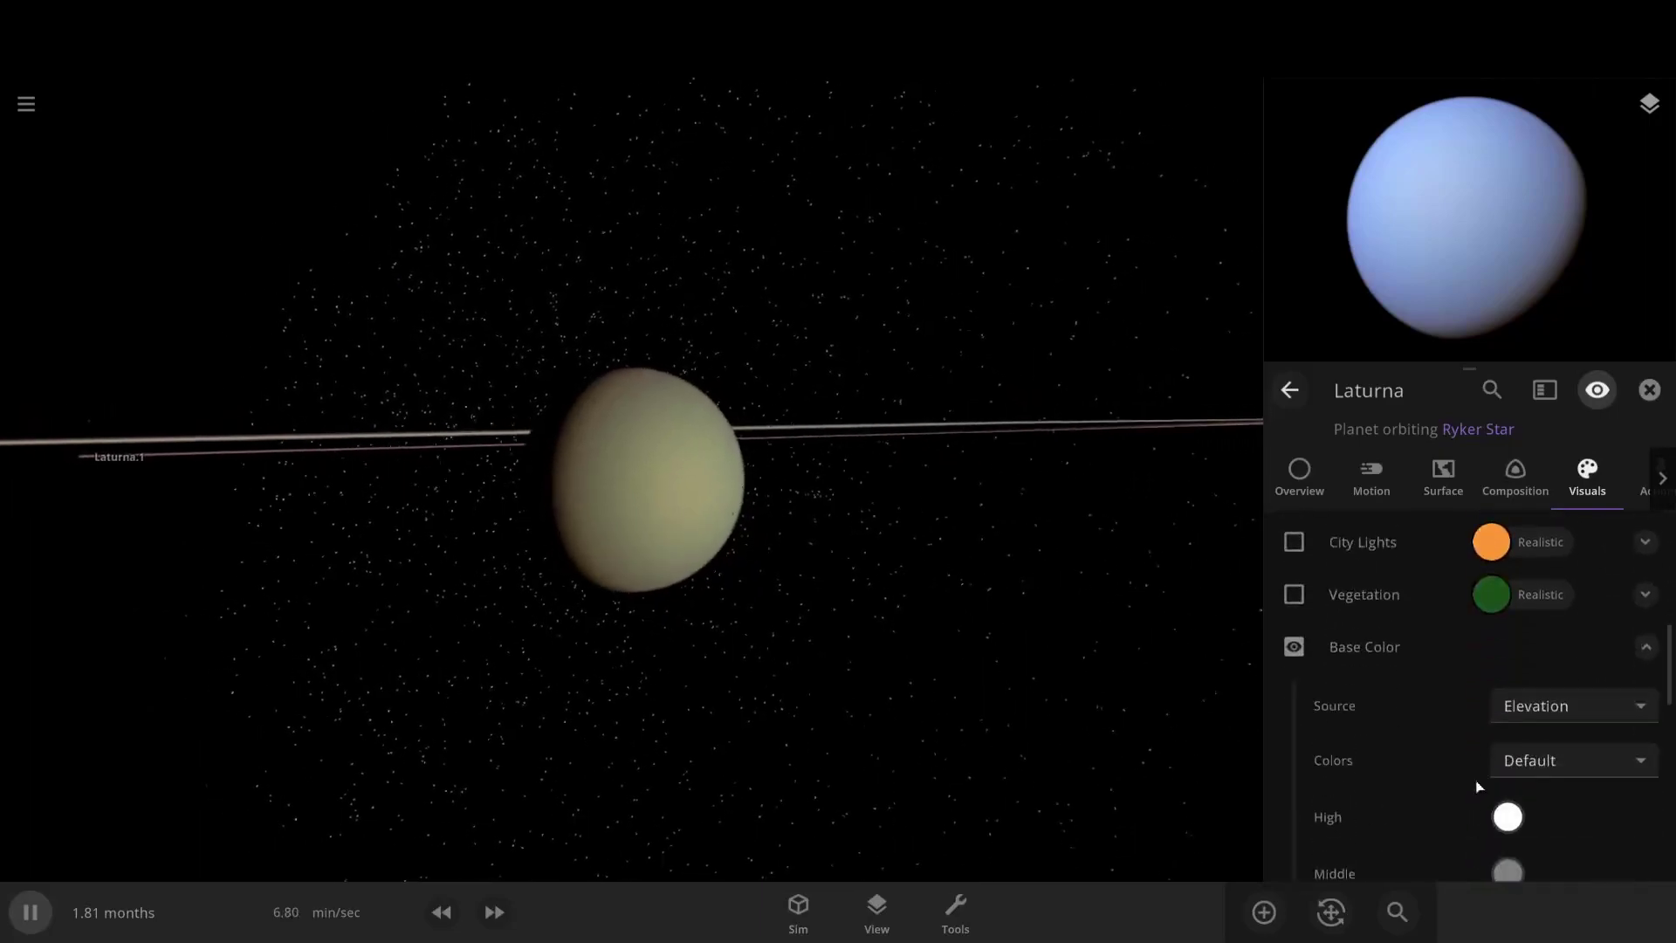
pyautogui.scroll(-5, 1478, 770)
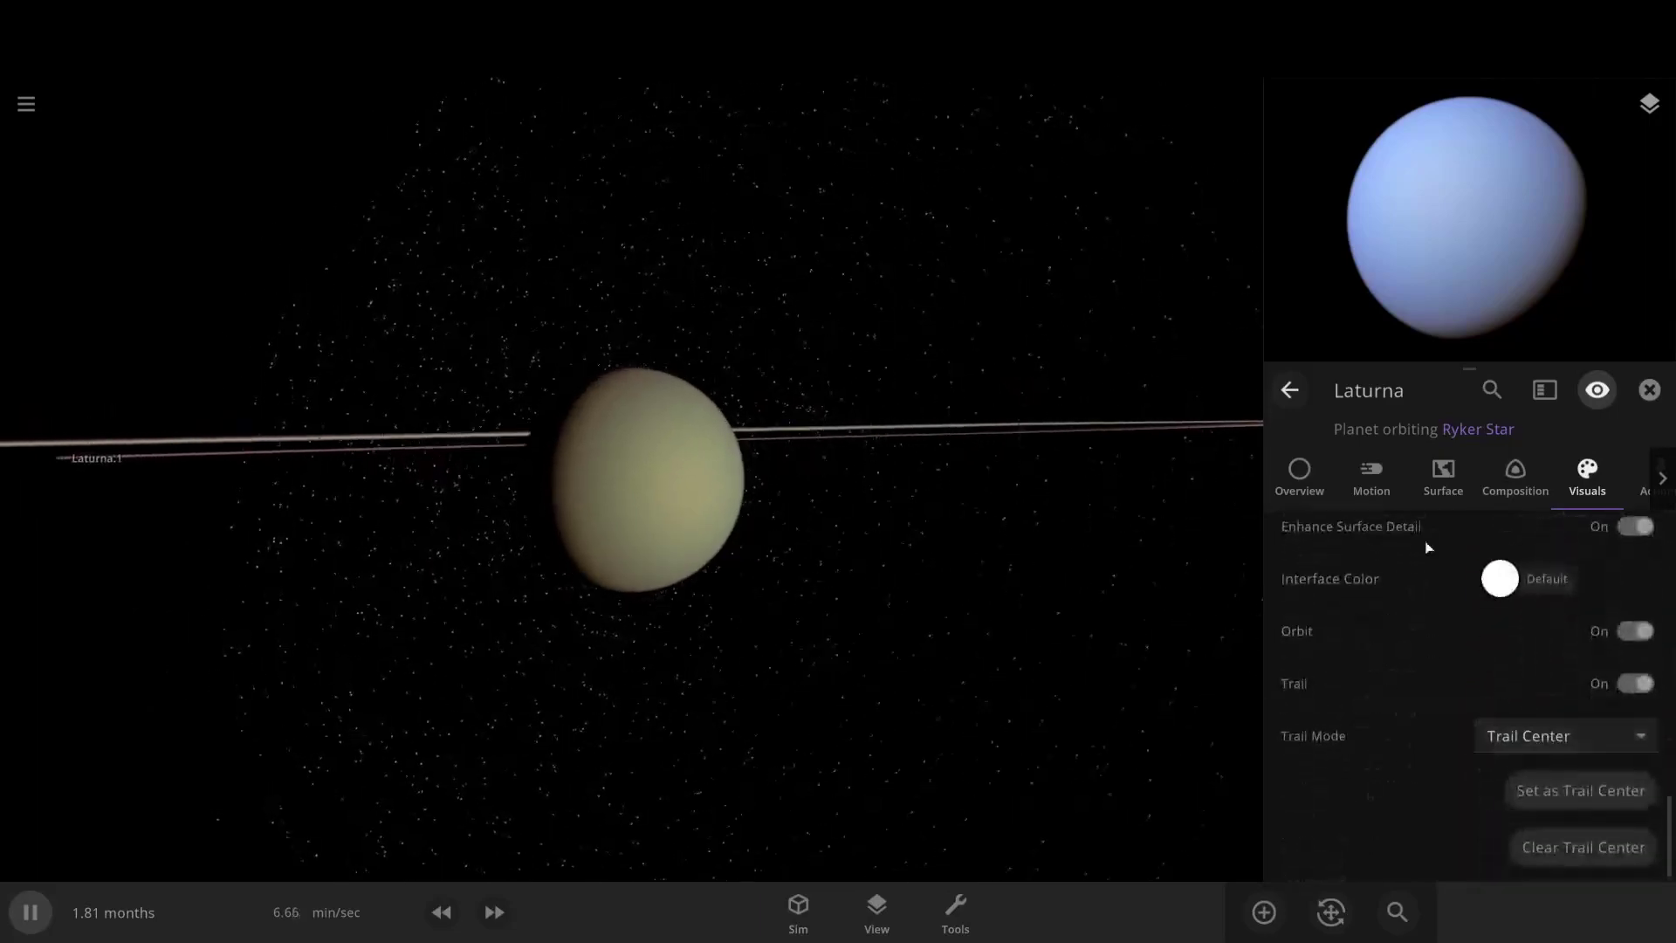
# - Check Laturna's Earth similarity and life likelihood in its composition properties
pyautogui.click(1433, 509)
pyautogui.click(1511, 487)
pyautogui.scroll(-5, 1473, 699)
pyautogui.scroll(-10, 1473, 699)
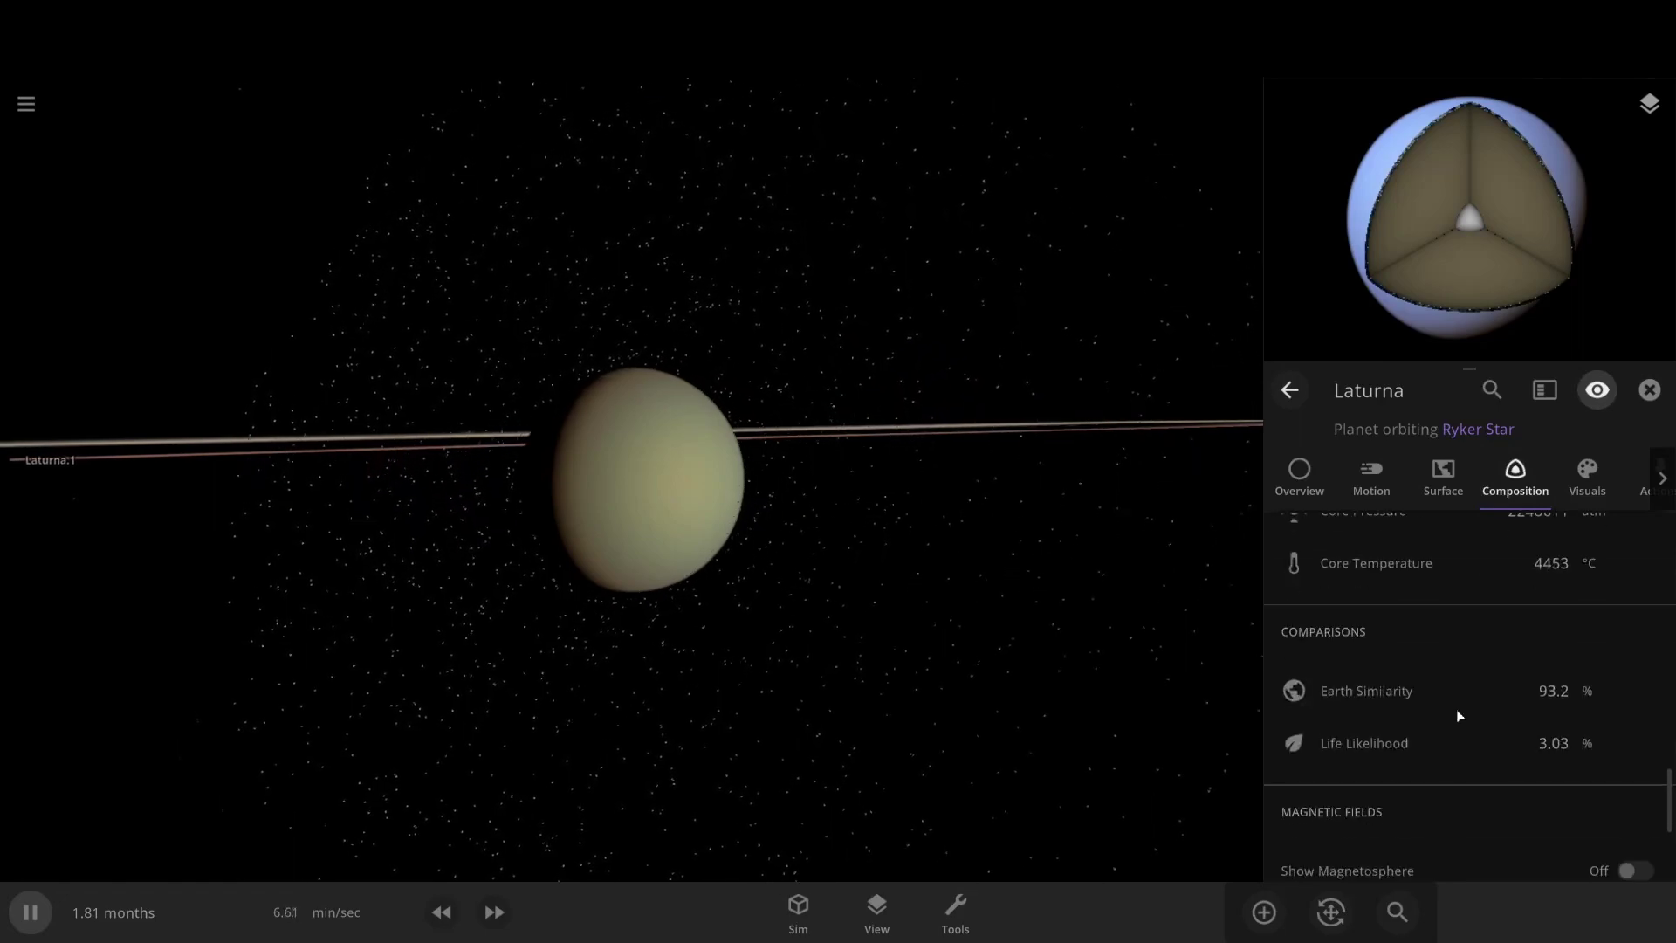
# - Adjust Laturna's atmosphere mass to about 2.82 Earth atmosphere masses, checking how visible the surface is
pyautogui.scroll(-2, 1480, 660)
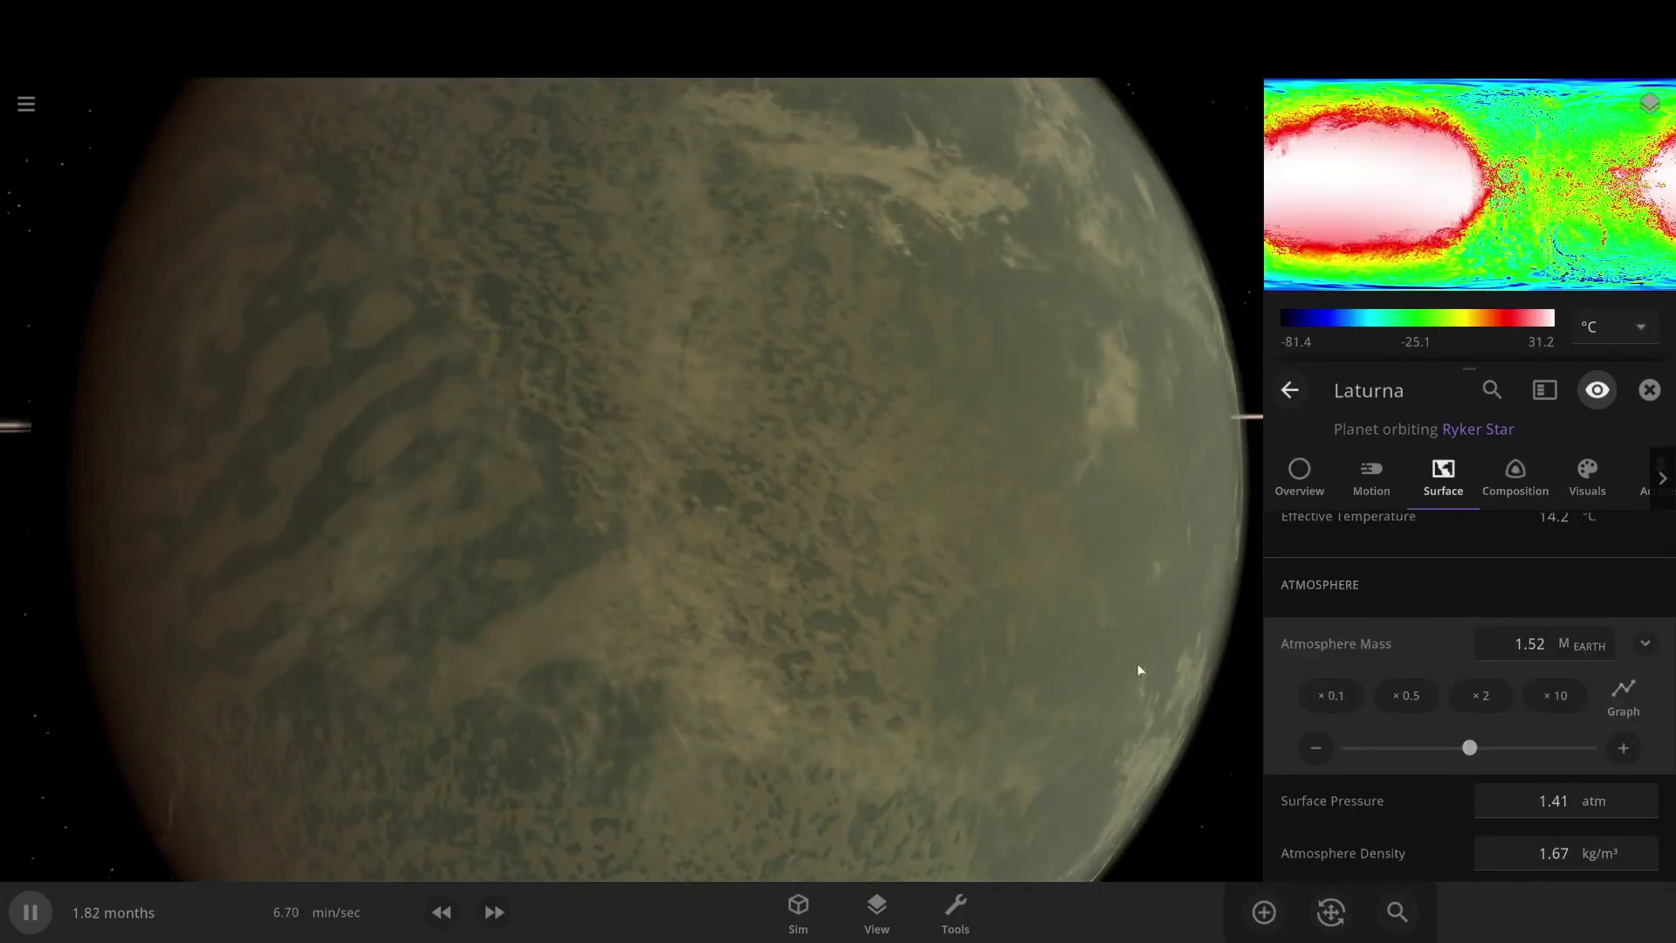
pyautogui.scroll(-5, 718, 644)
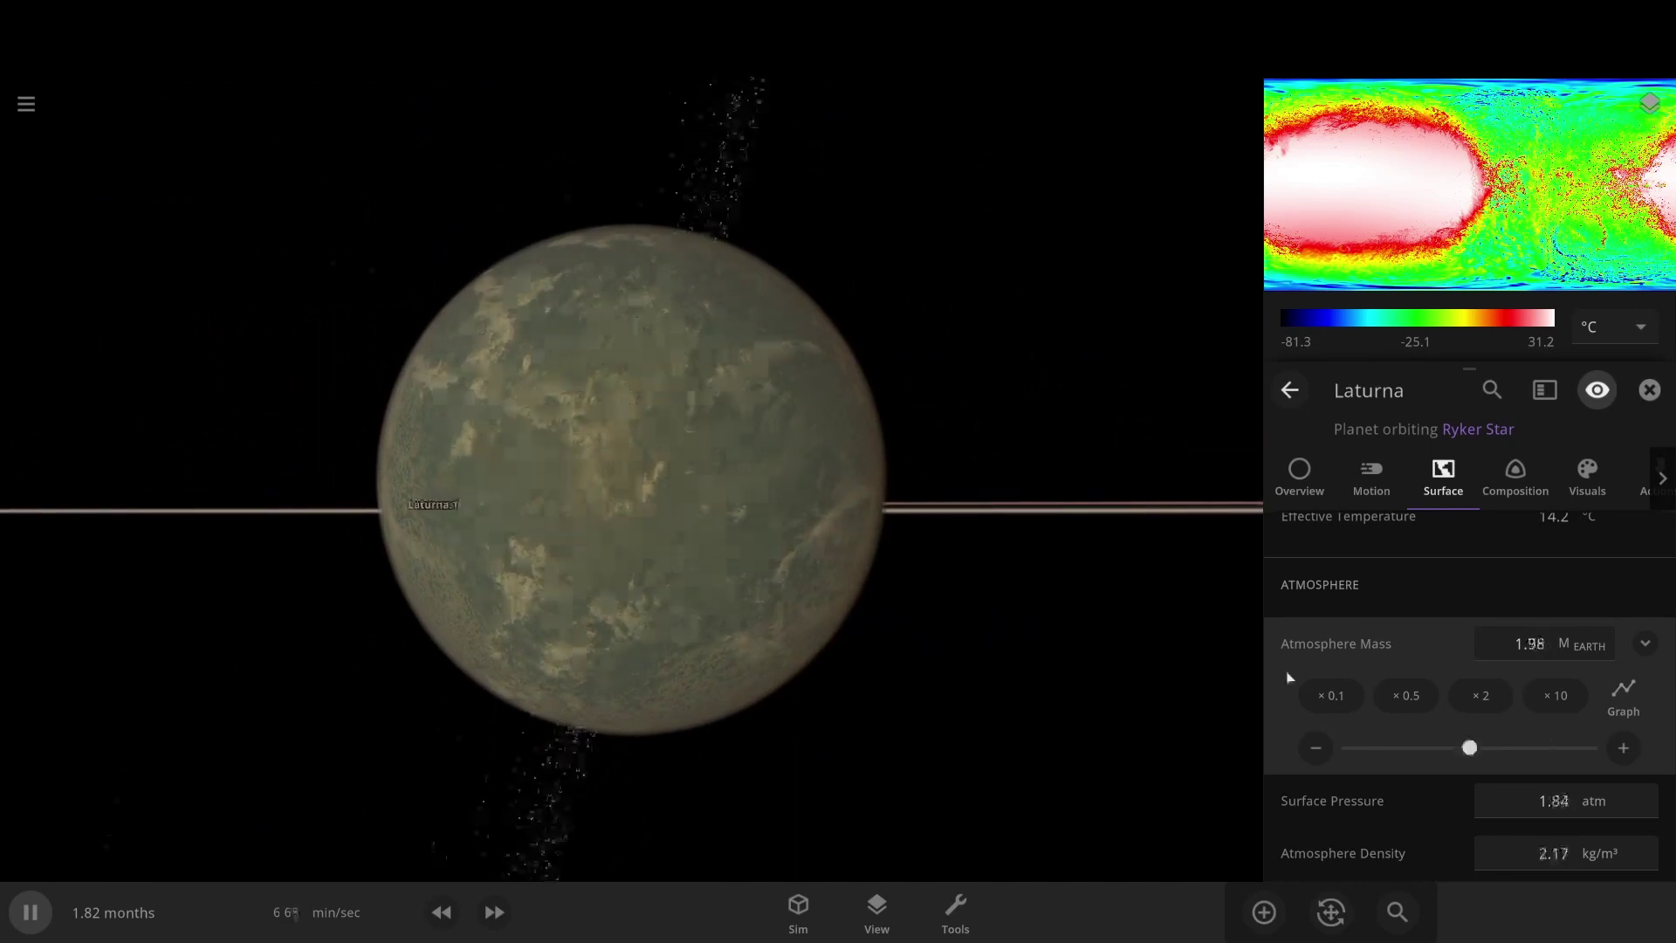
pyautogui.scroll(5, 681, 449)
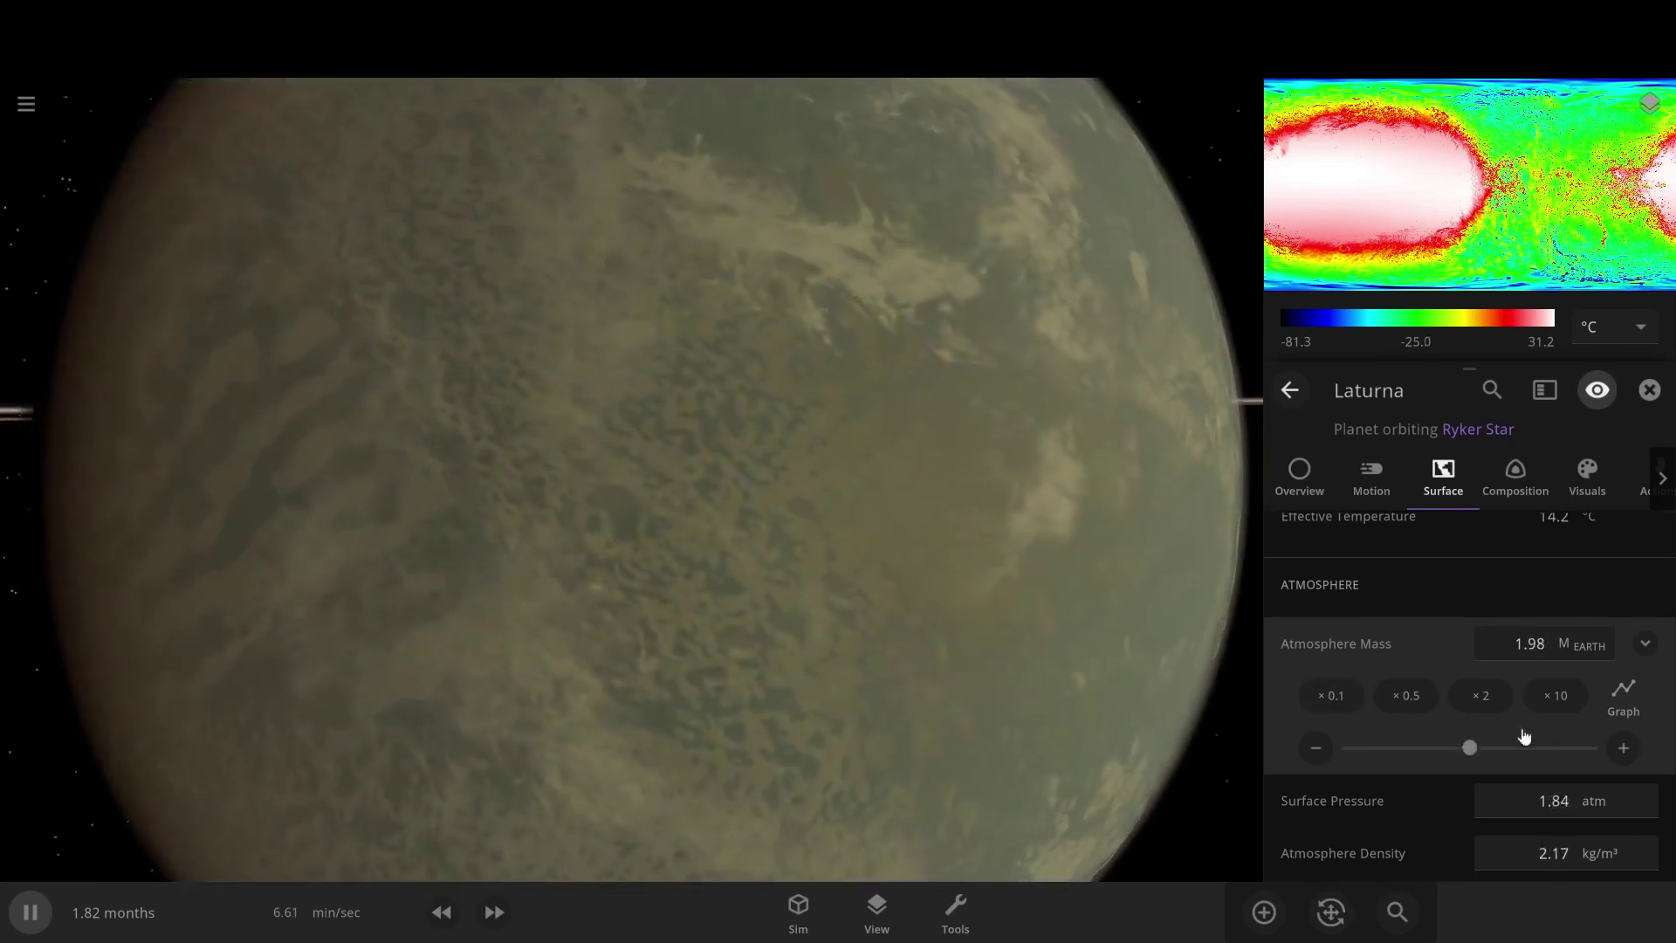
pyautogui.click(1511, 749)
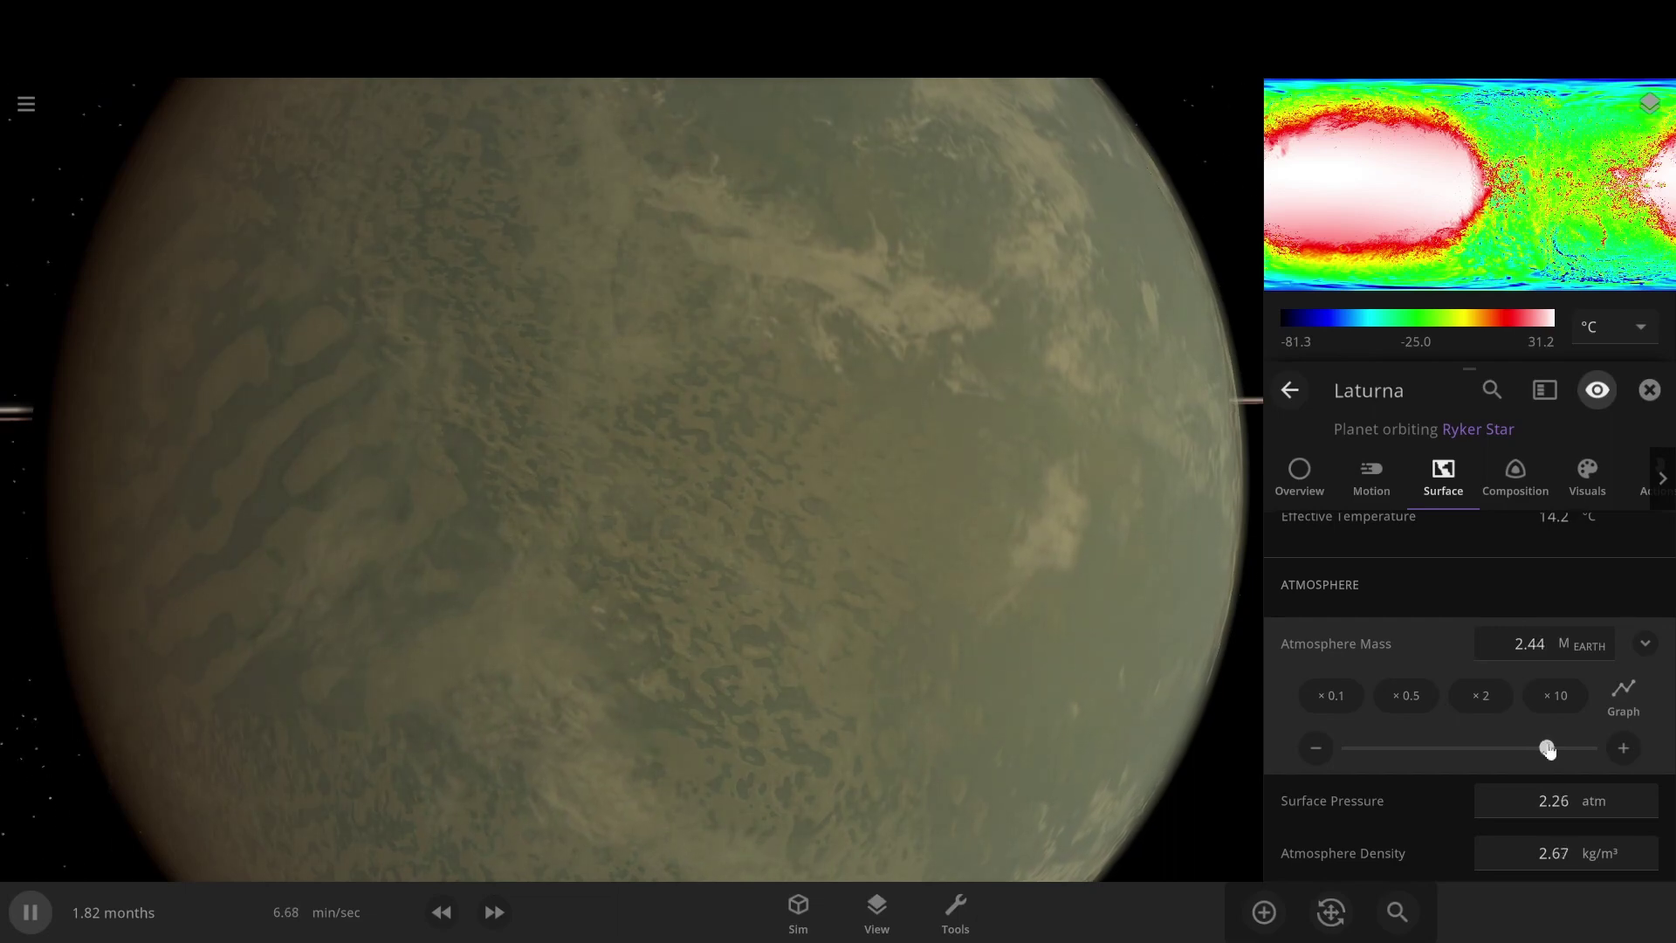
pyautogui.moveTo(1548, 748); pyautogui.dragTo(1550, 749)
pyautogui.scroll(-10, 591, 355)
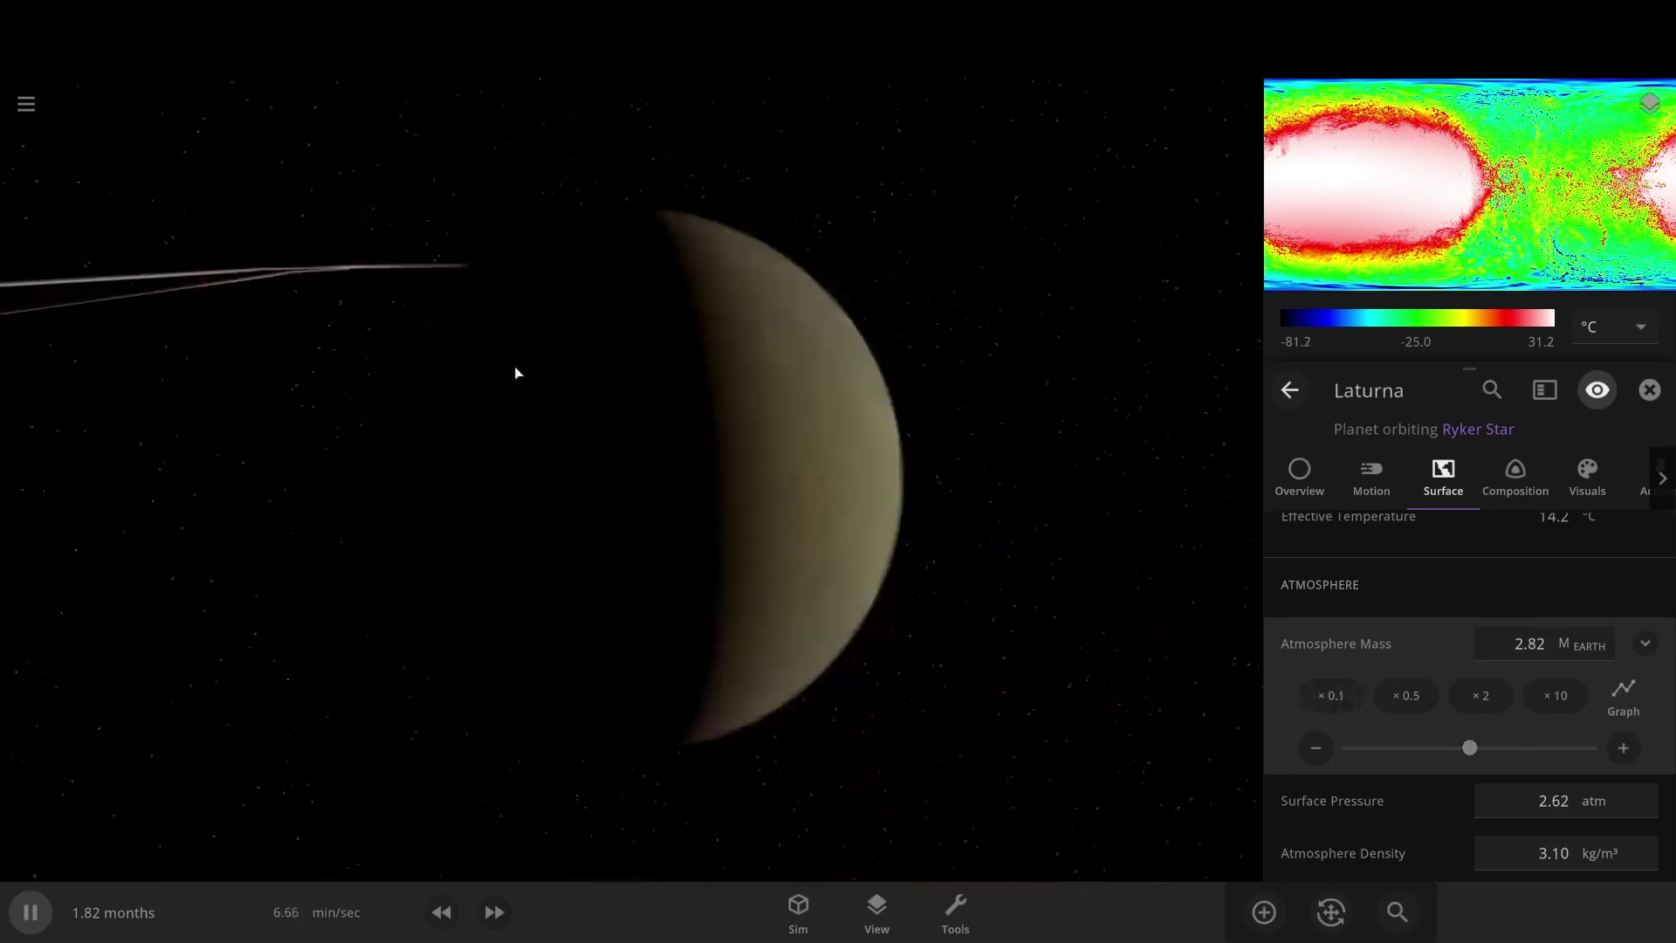
# - Add a blank planet in orbit around Ryker Star, about 0.308 AU out and beyond Laturna's orbit
pyautogui.scroll(8, 489, 384)
pyautogui.moveTo(501, 400); pyautogui.dragTo(338, 374)
pyautogui.scroll(-4, 340, 376)
pyautogui.scroll(-10, 704, 542)
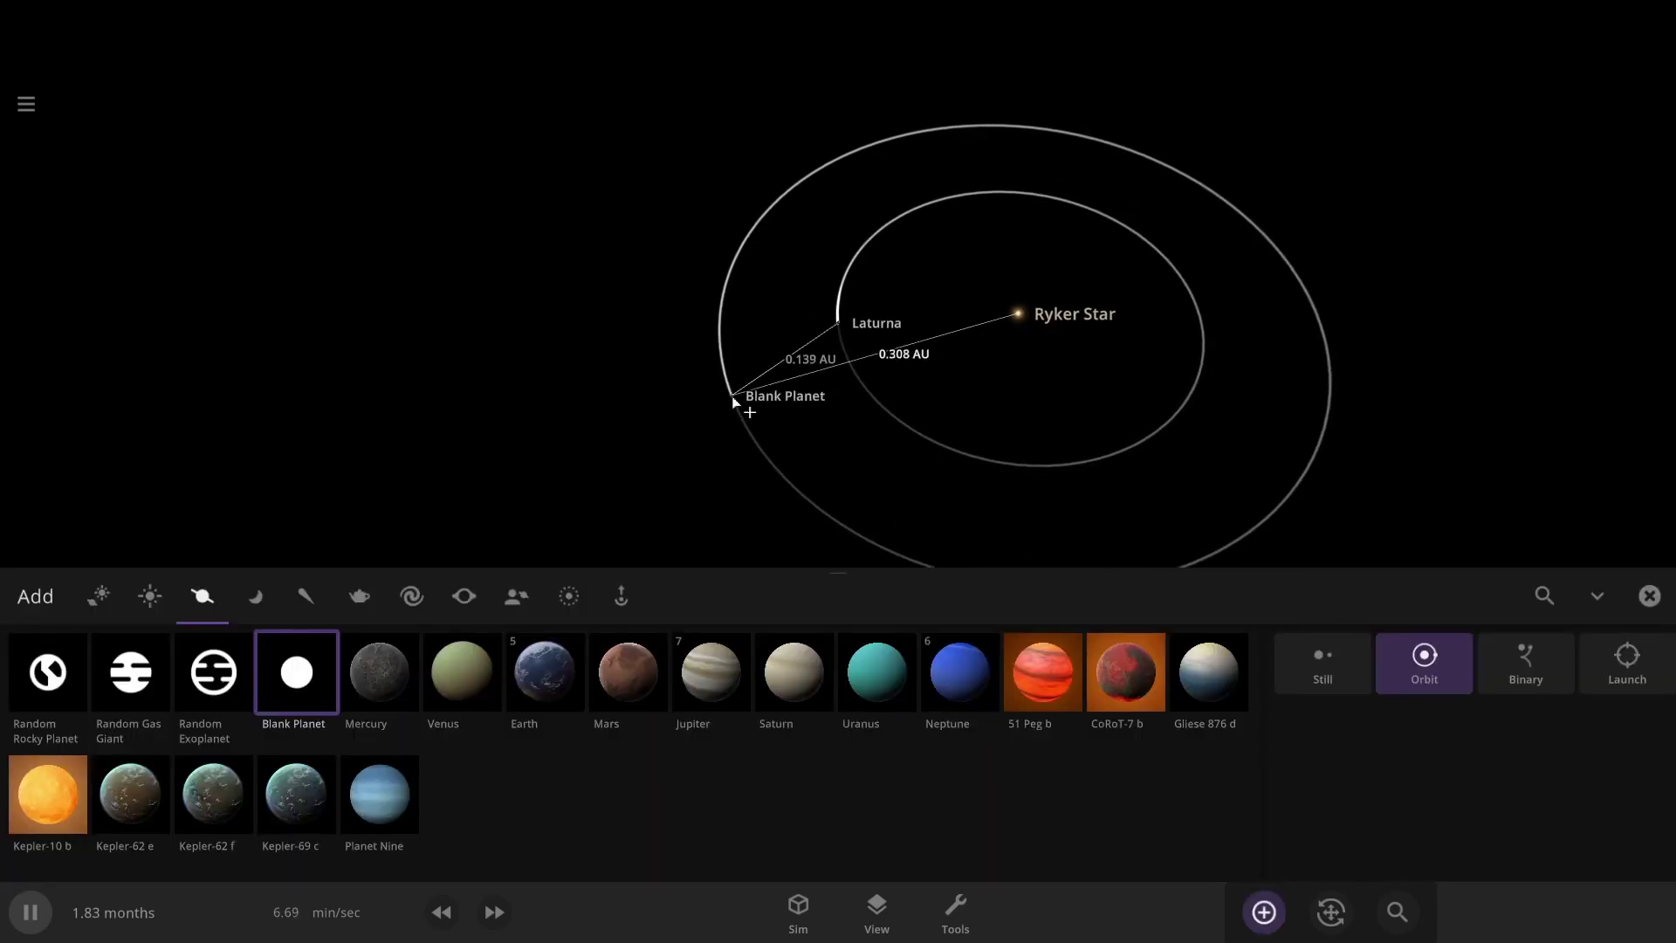
pyautogui.click(1650, 597)
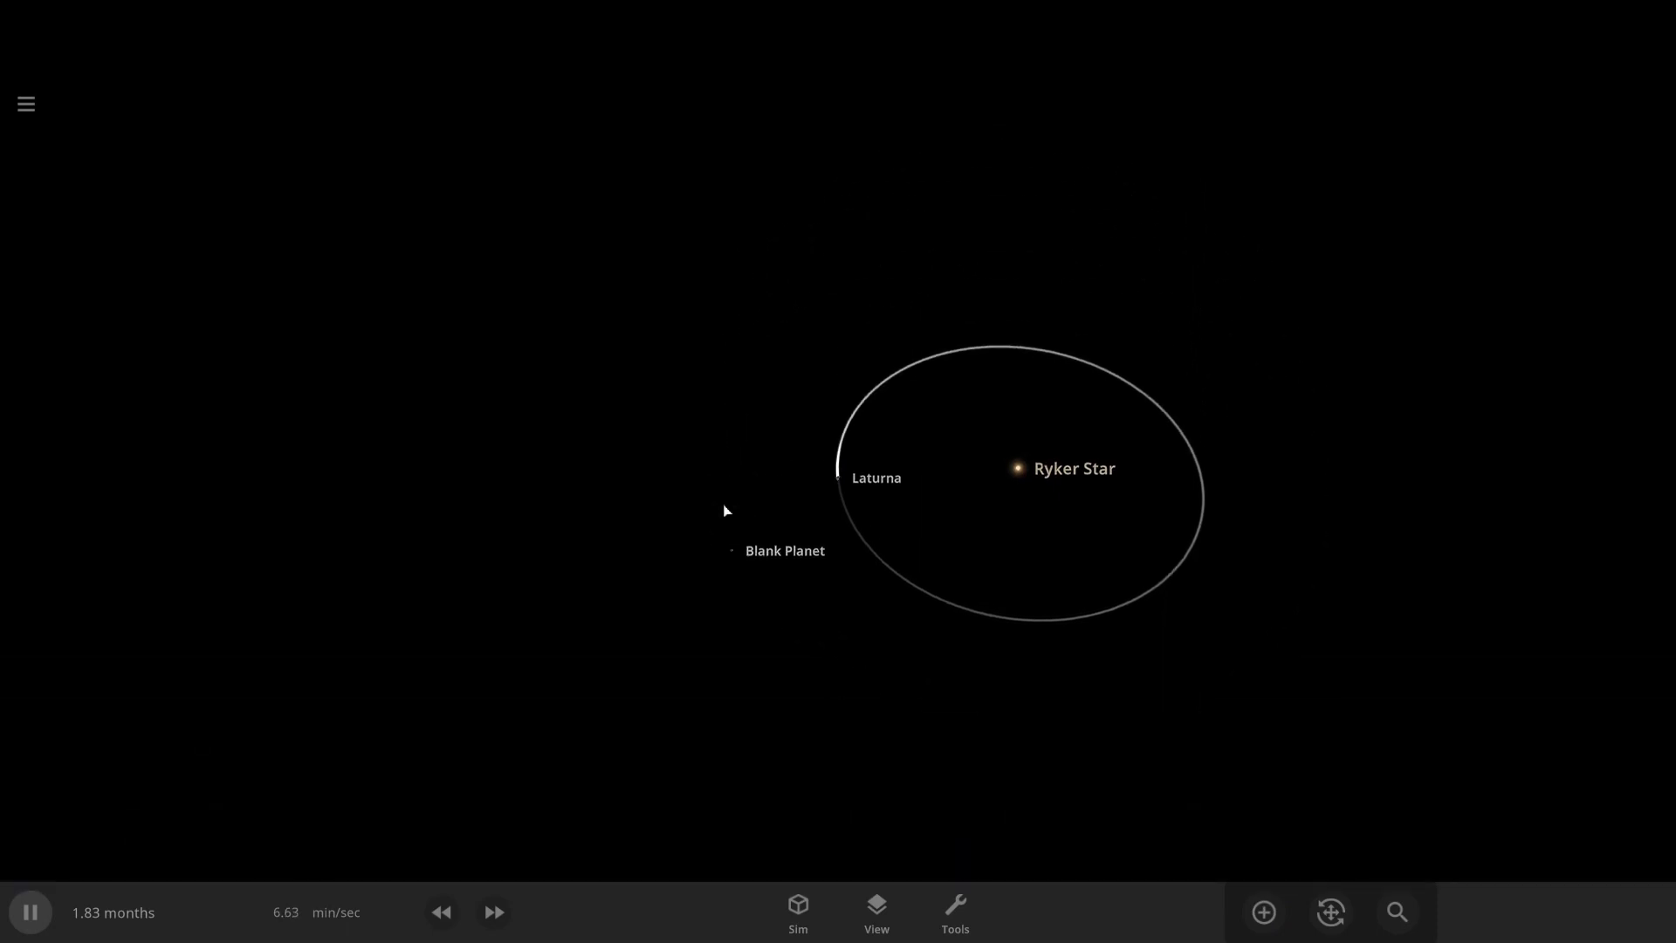
# - Focus on the new blank planet and rename it Bloody Fingers
pyautogui.doubleClick(737, 554)
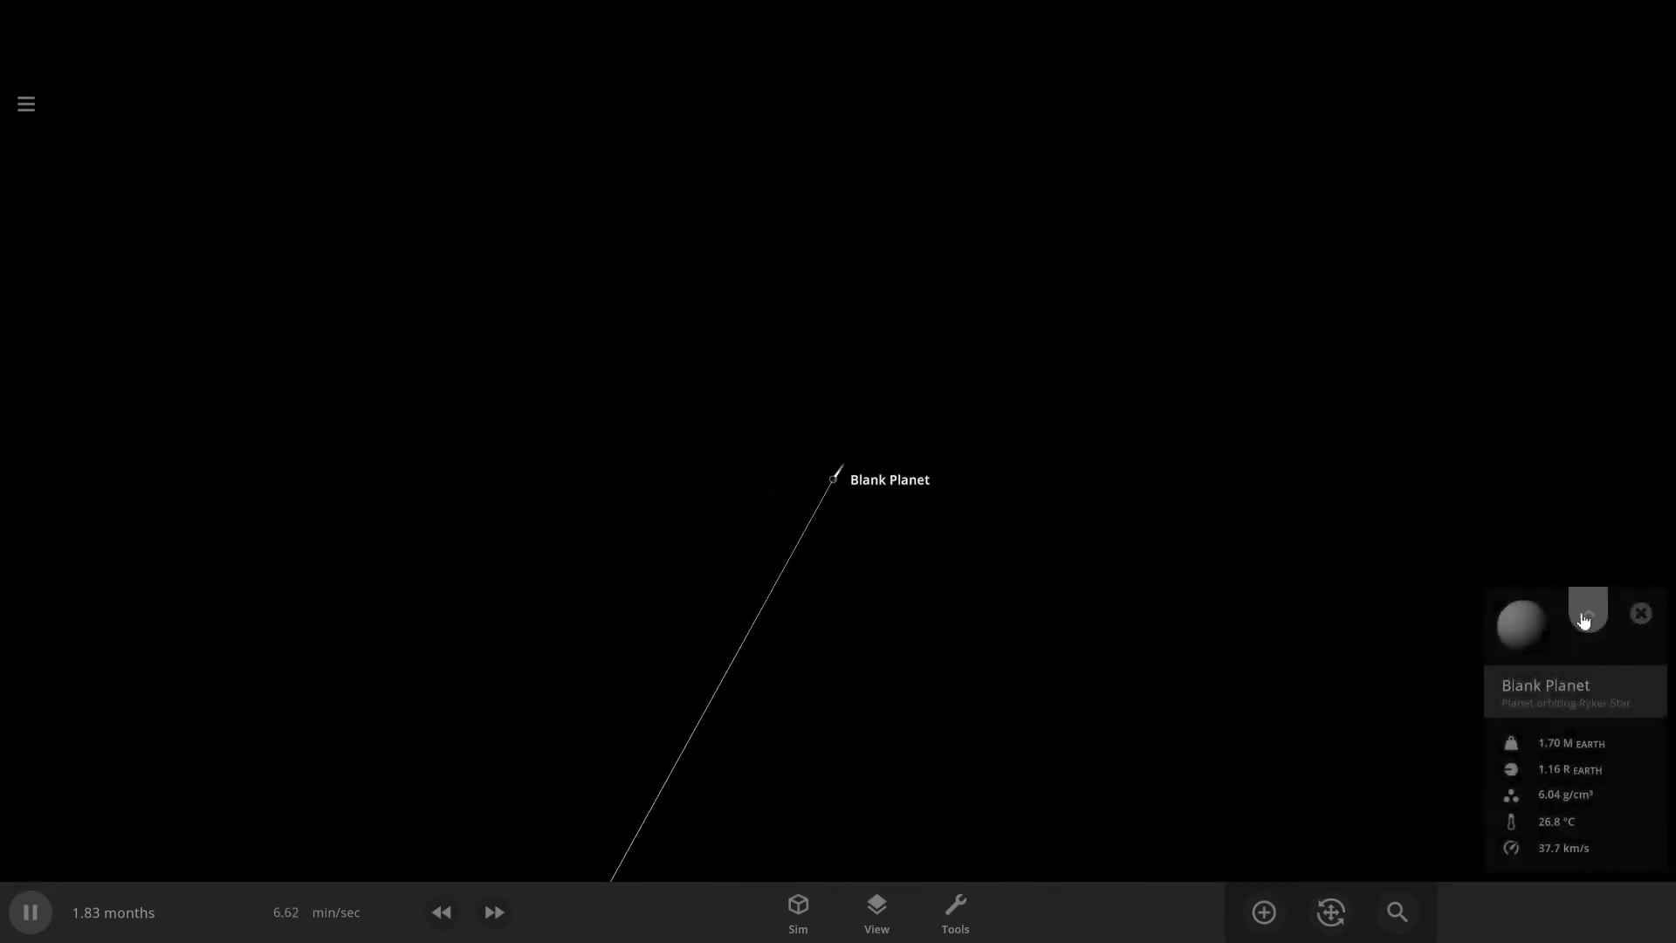
pyautogui.doubleClick(904, 466)
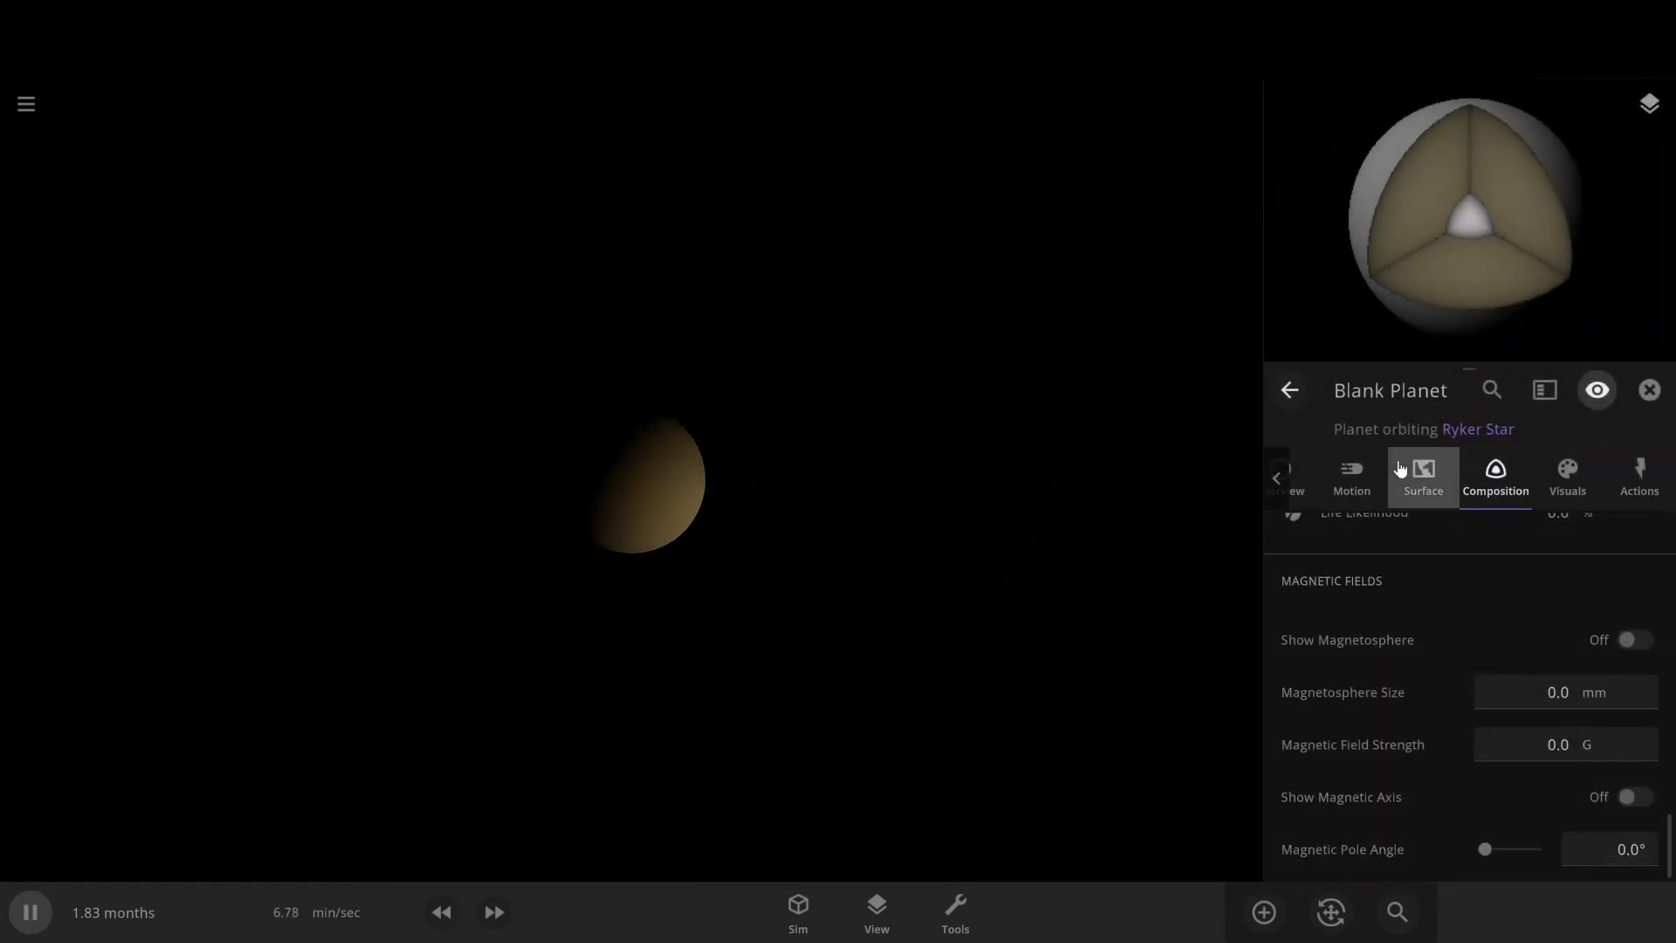
pyautogui.scroll(5, 1519, 603)
pyautogui.click(1291, 479)
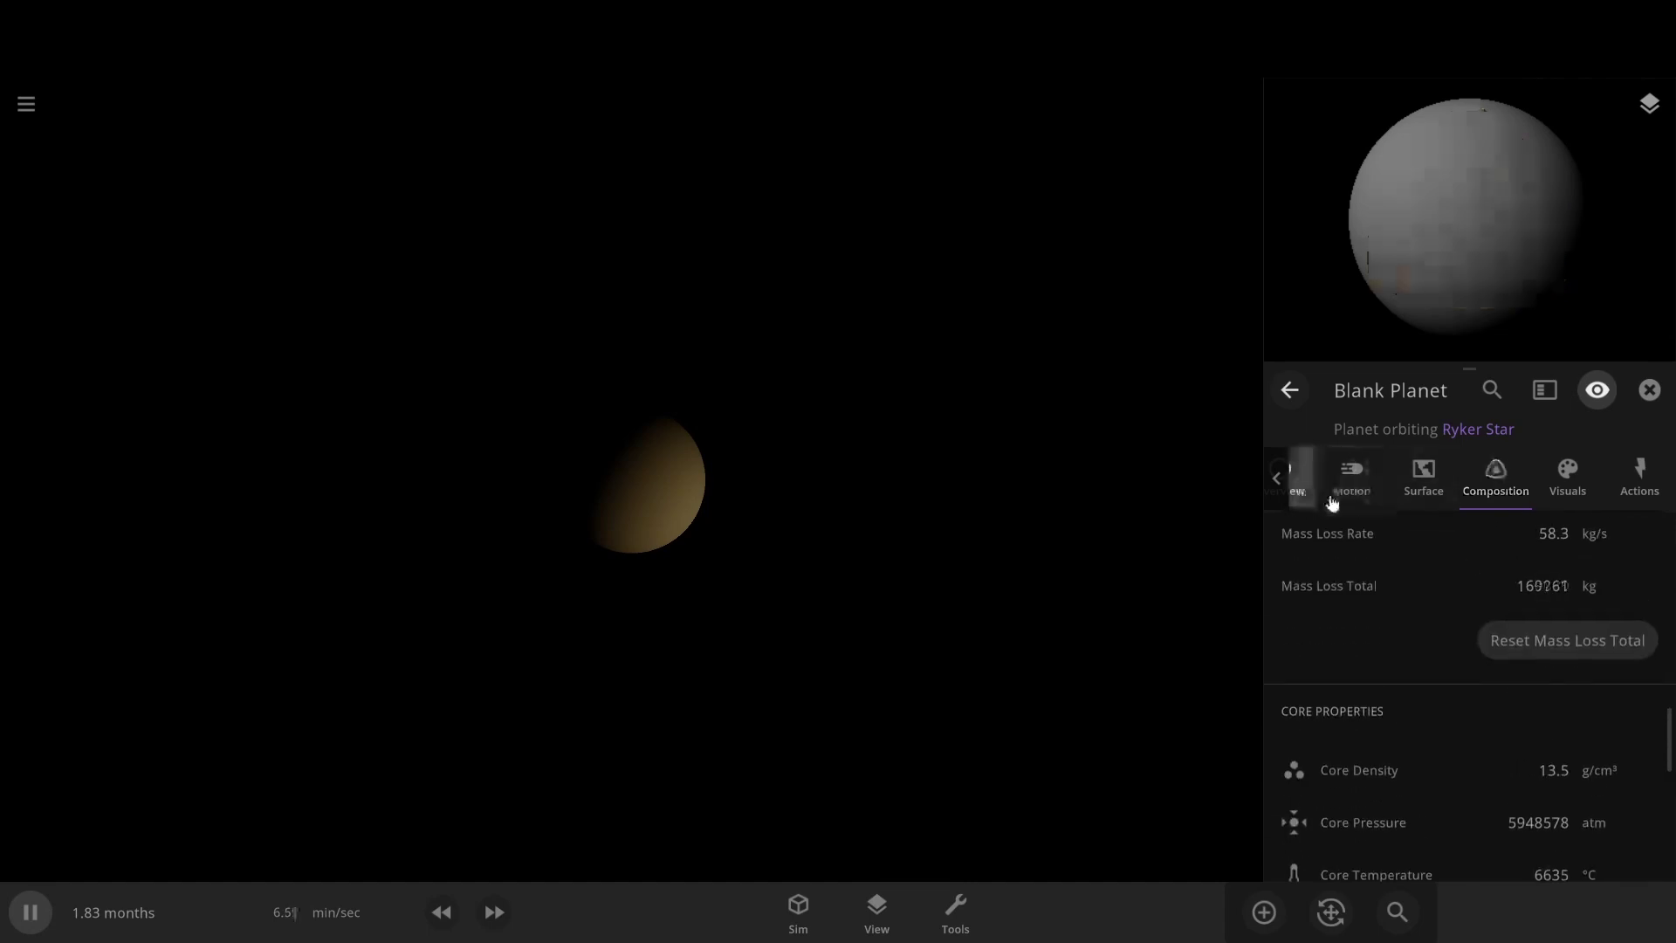
pyautogui.write('Bloody Fingers')
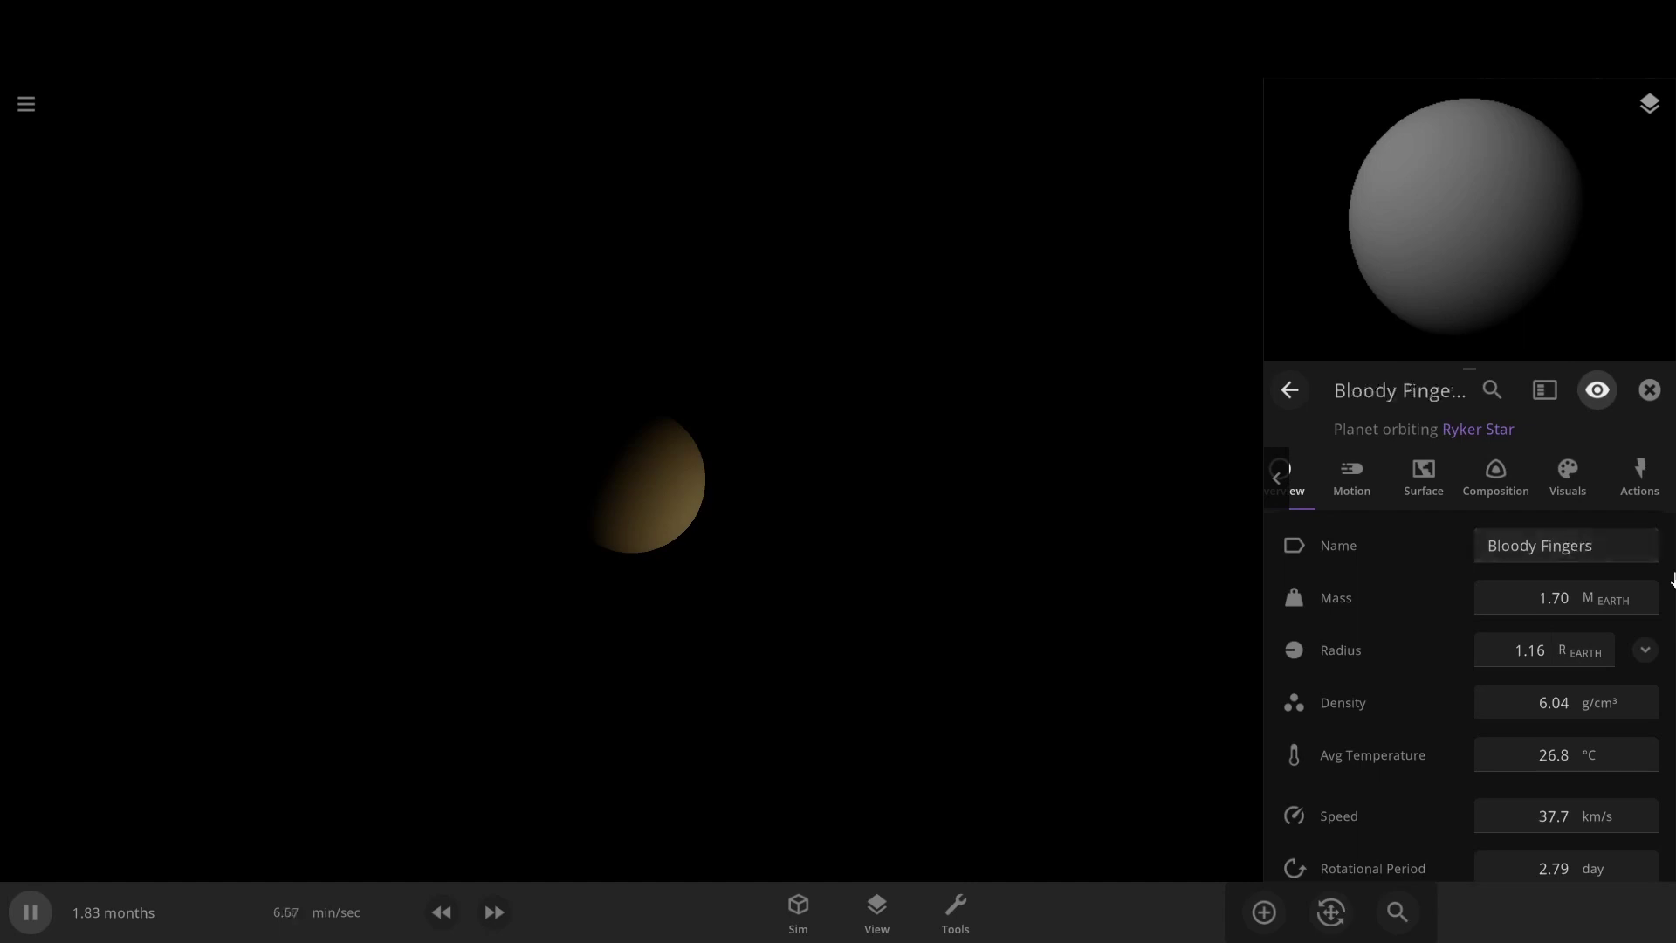
# - Look through Bloody Fingers' surface, composition, motion and visual properties
pyautogui.click(1424, 476)
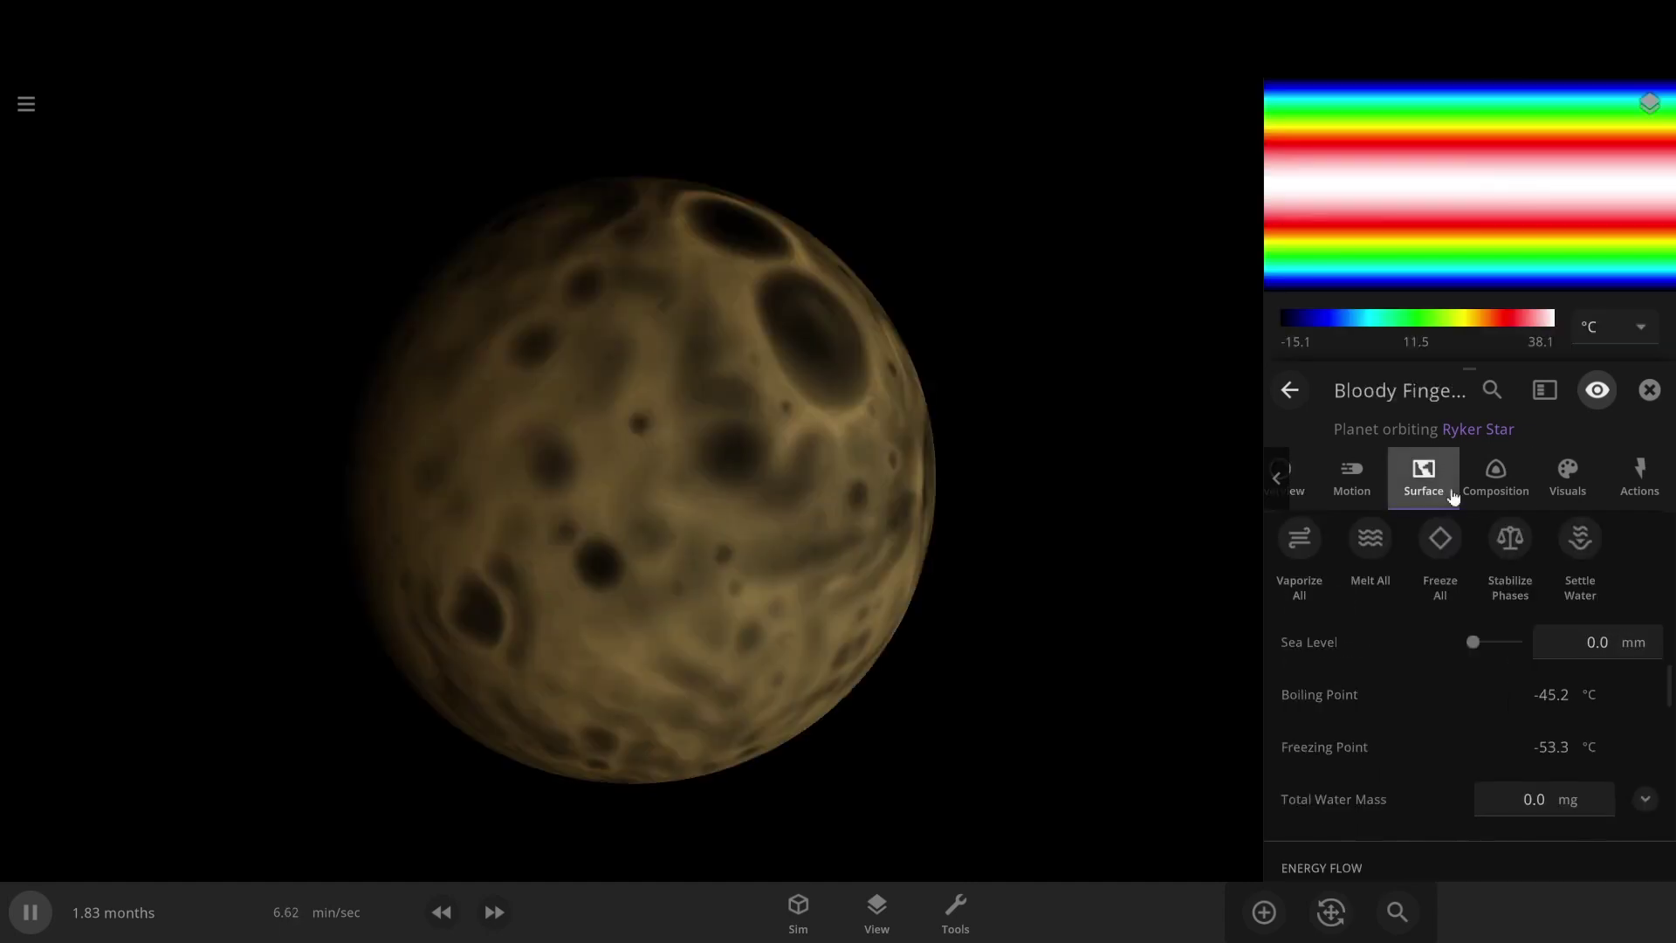
pyautogui.click(1493, 476)
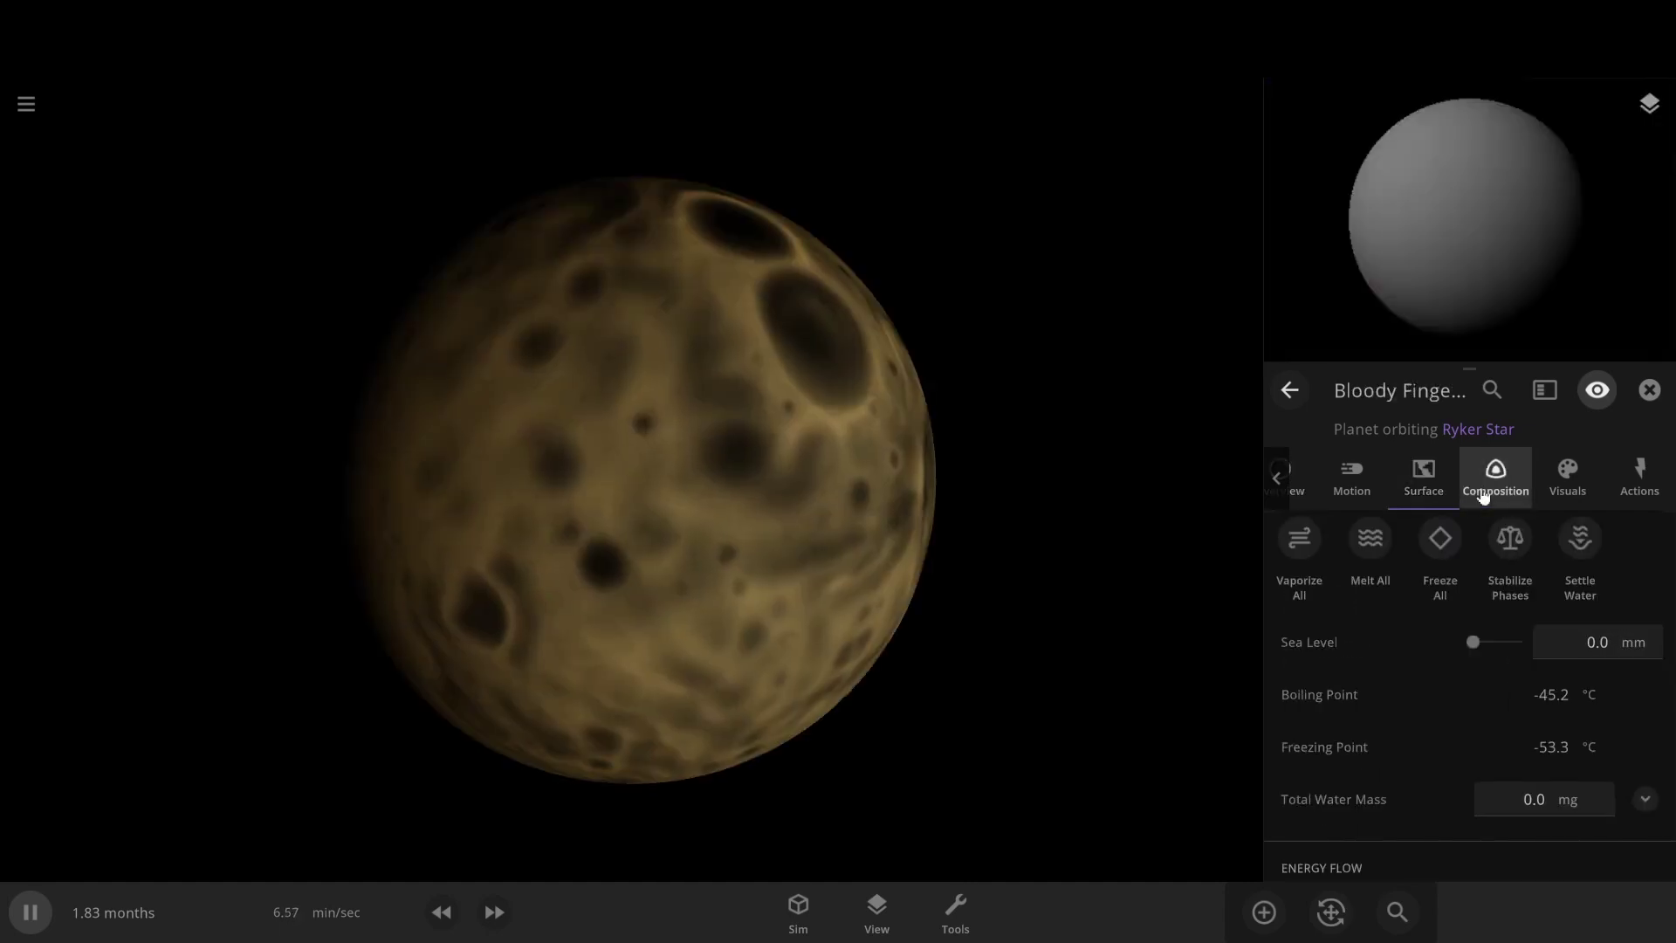
pyautogui.click(1368, 496)
pyautogui.scroll(-2, 1466, 599)
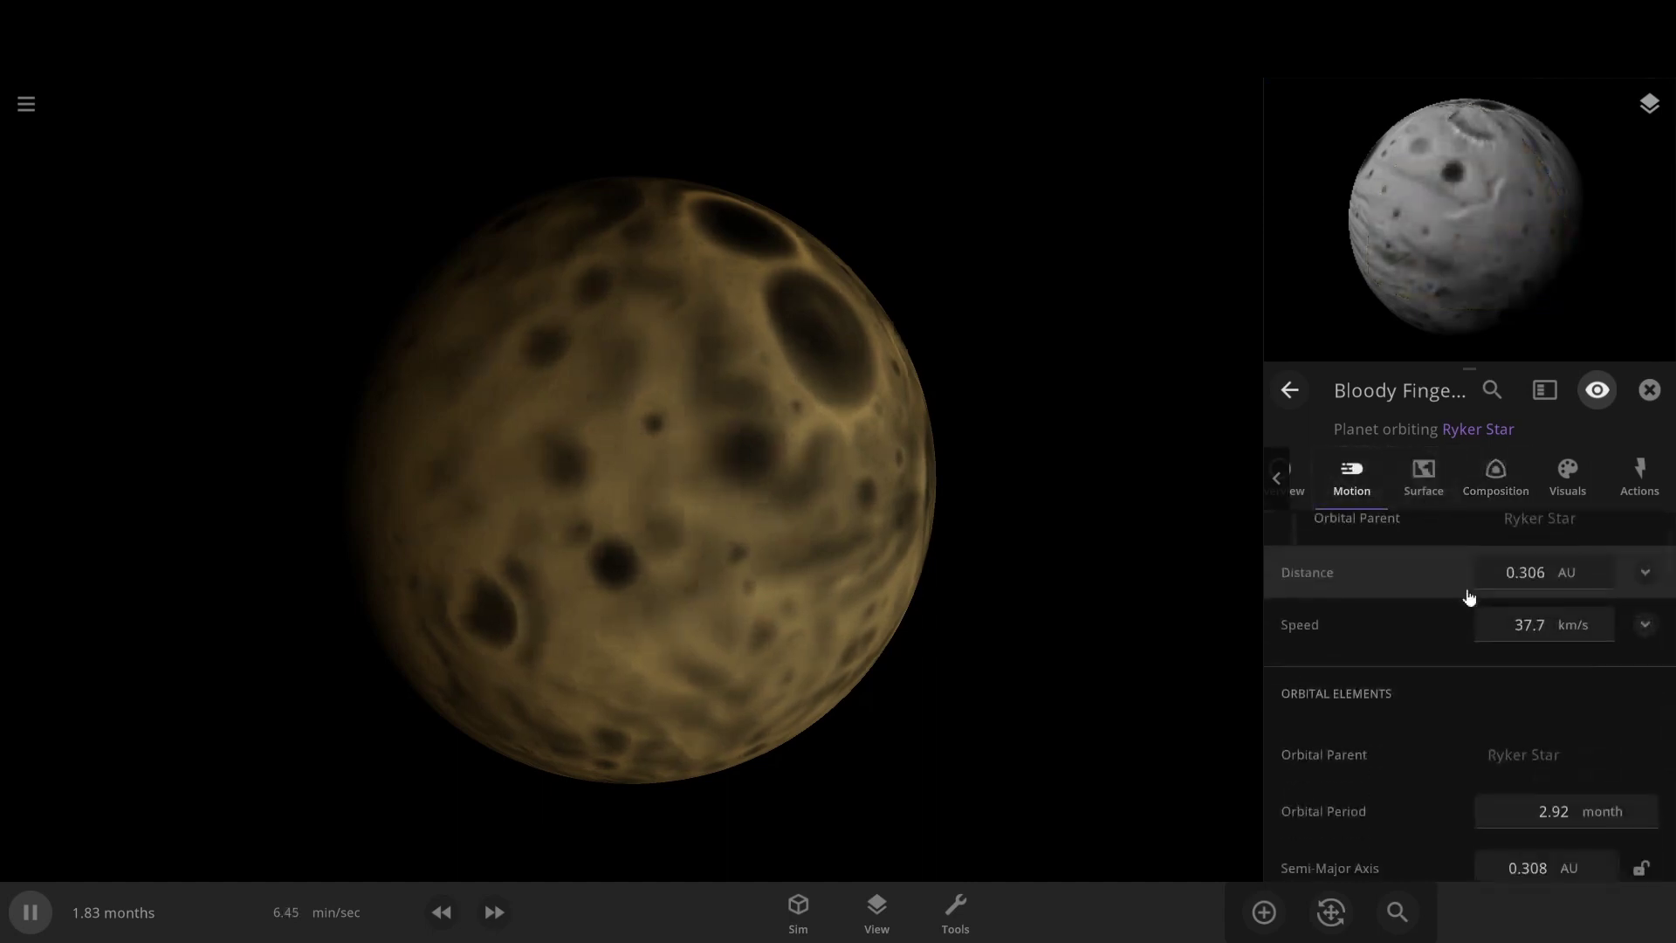
pyautogui.click(1619, 483)
pyautogui.click(1585, 482)
pyautogui.scroll(-5, 1485, 576)
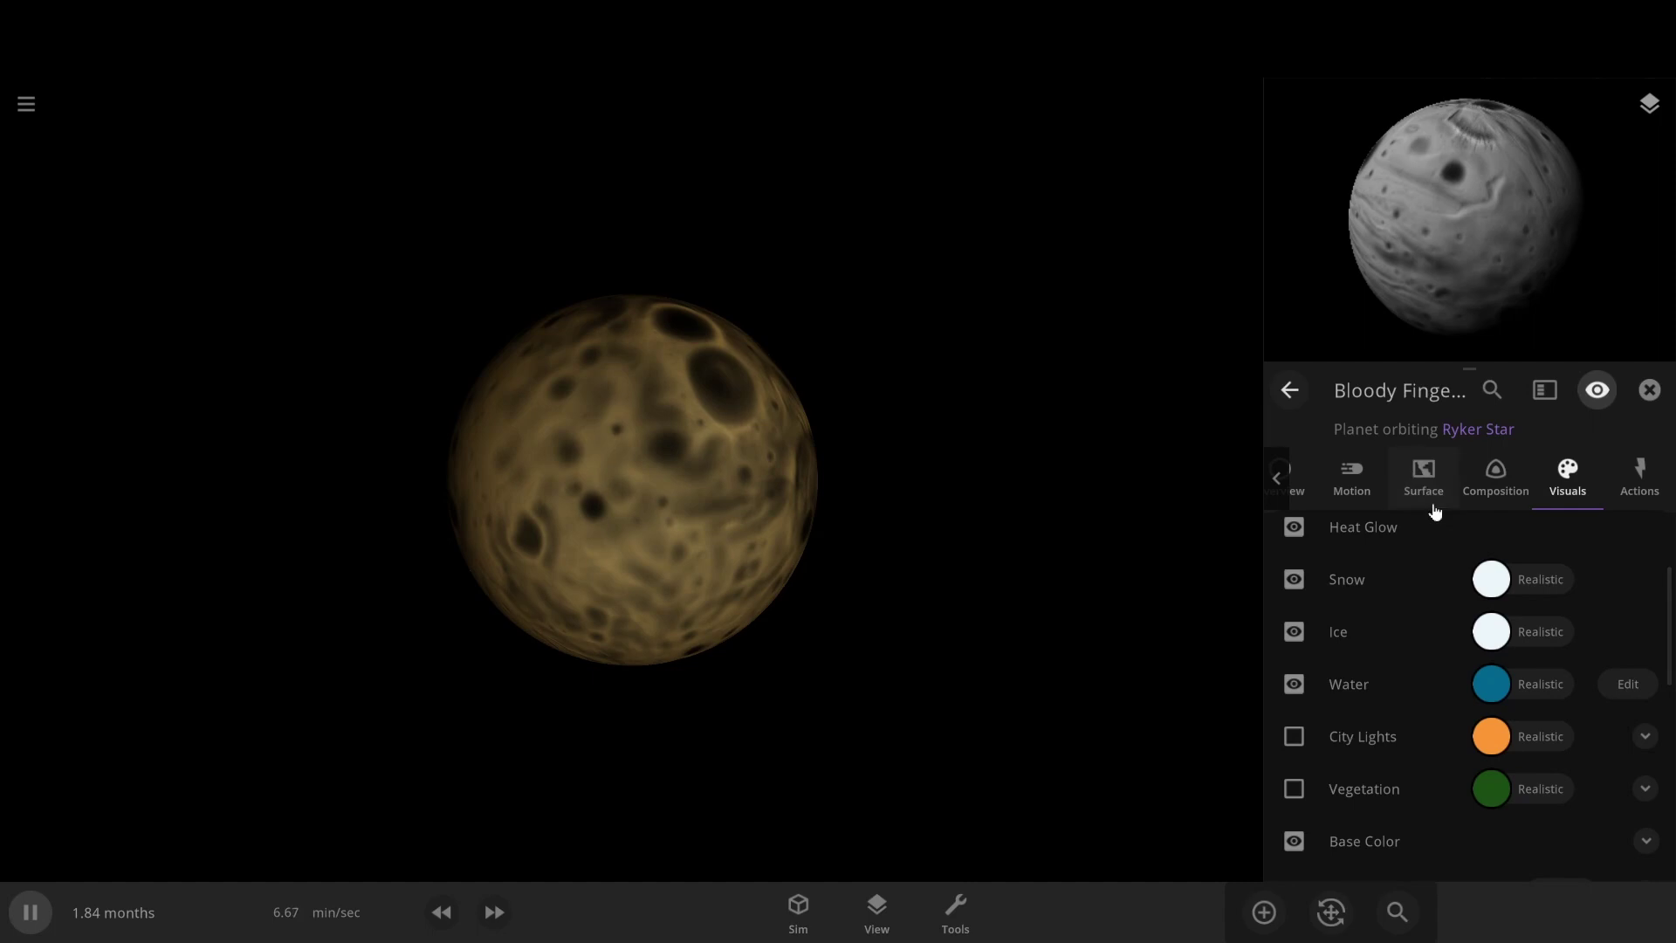
pyautogui.click(1432, 501)
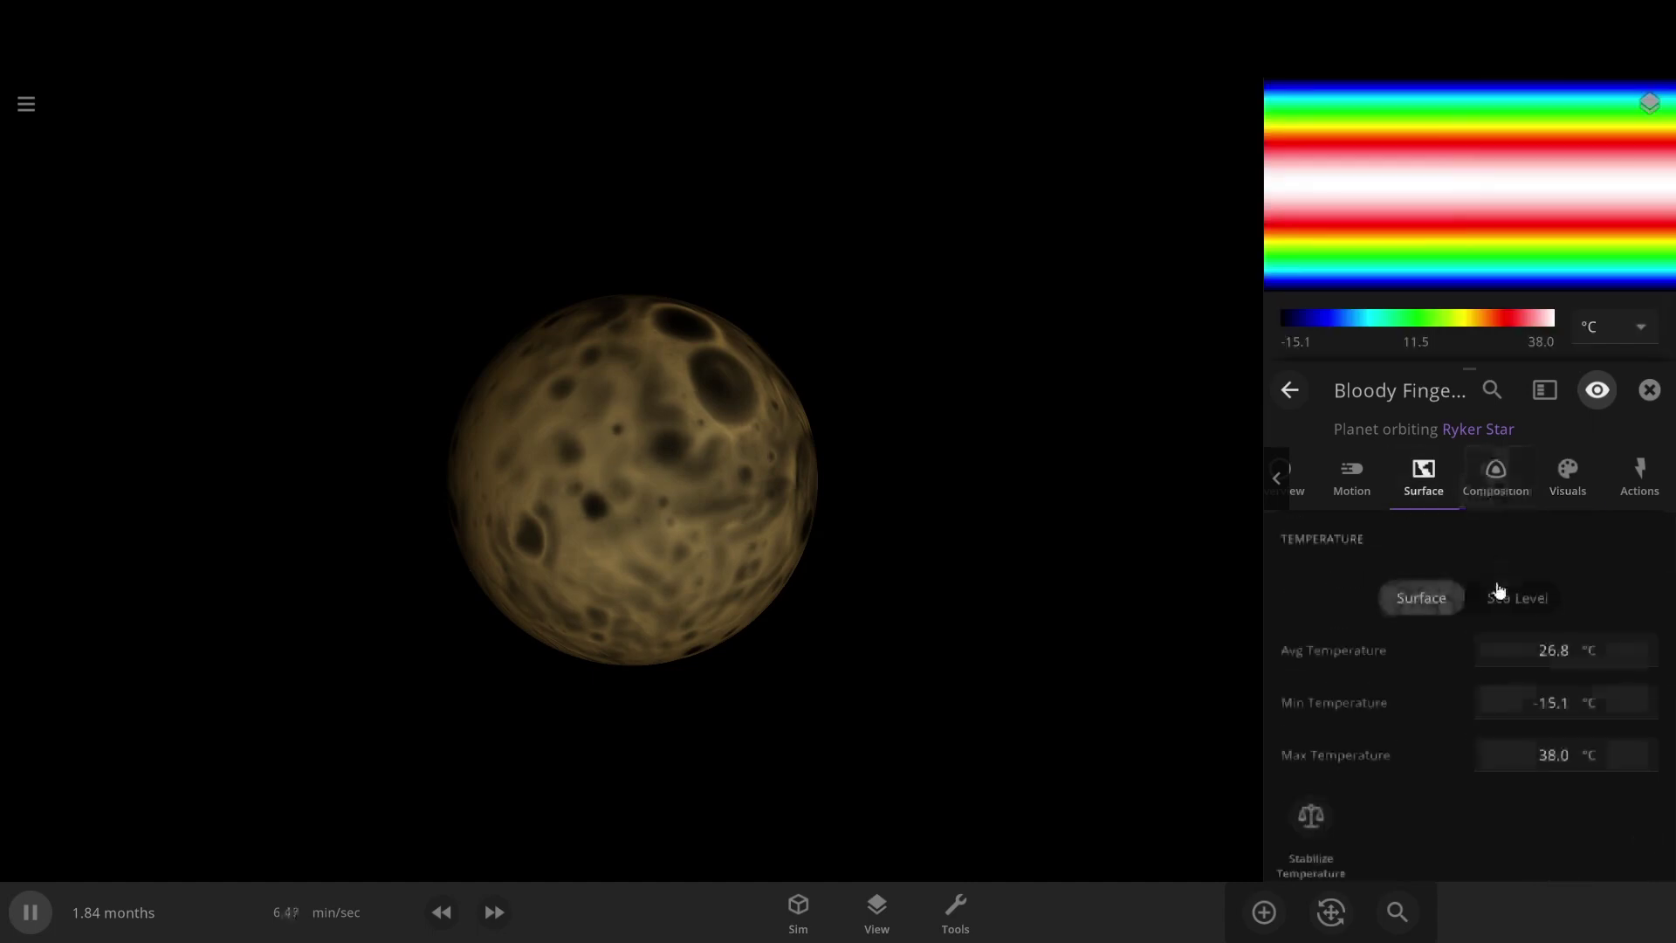
# - Add water to Bloody Fingers' composition, about 0.0081 % of its mass, and check its Earth similarity and life likelihood
pyautogui.click(1497, 480)
pyautogui.scroll(-1, 1319, 769)
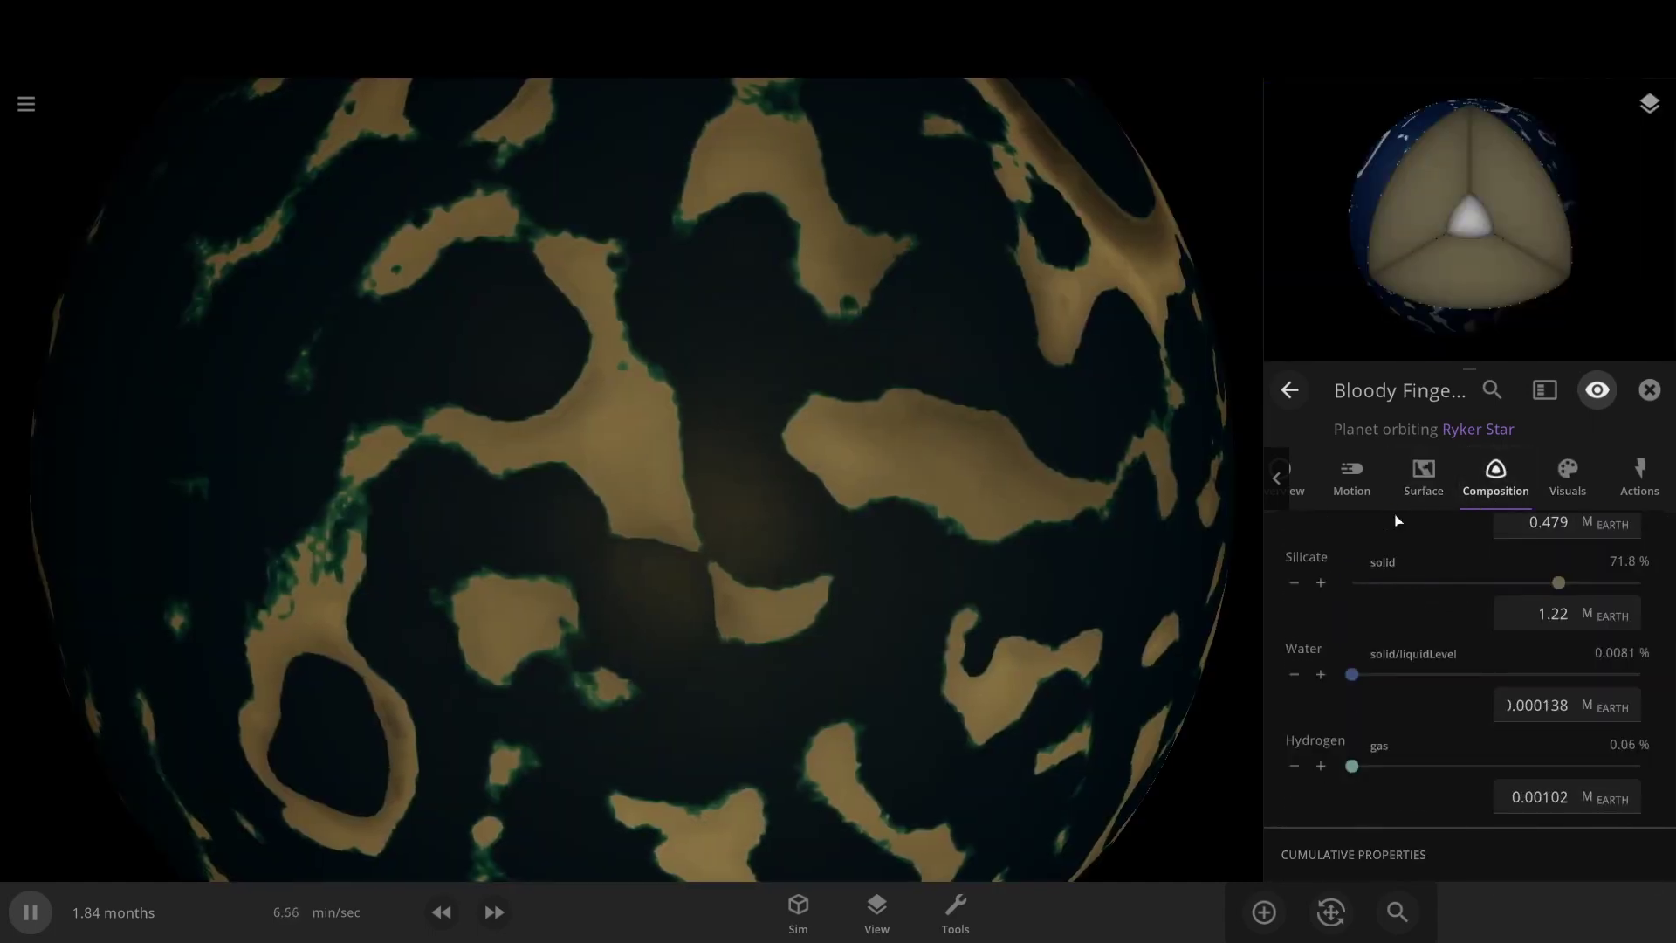
pyautogui.scroll(1, 1481, 569)
pyautogui.scroll(-8, 1616, 681)
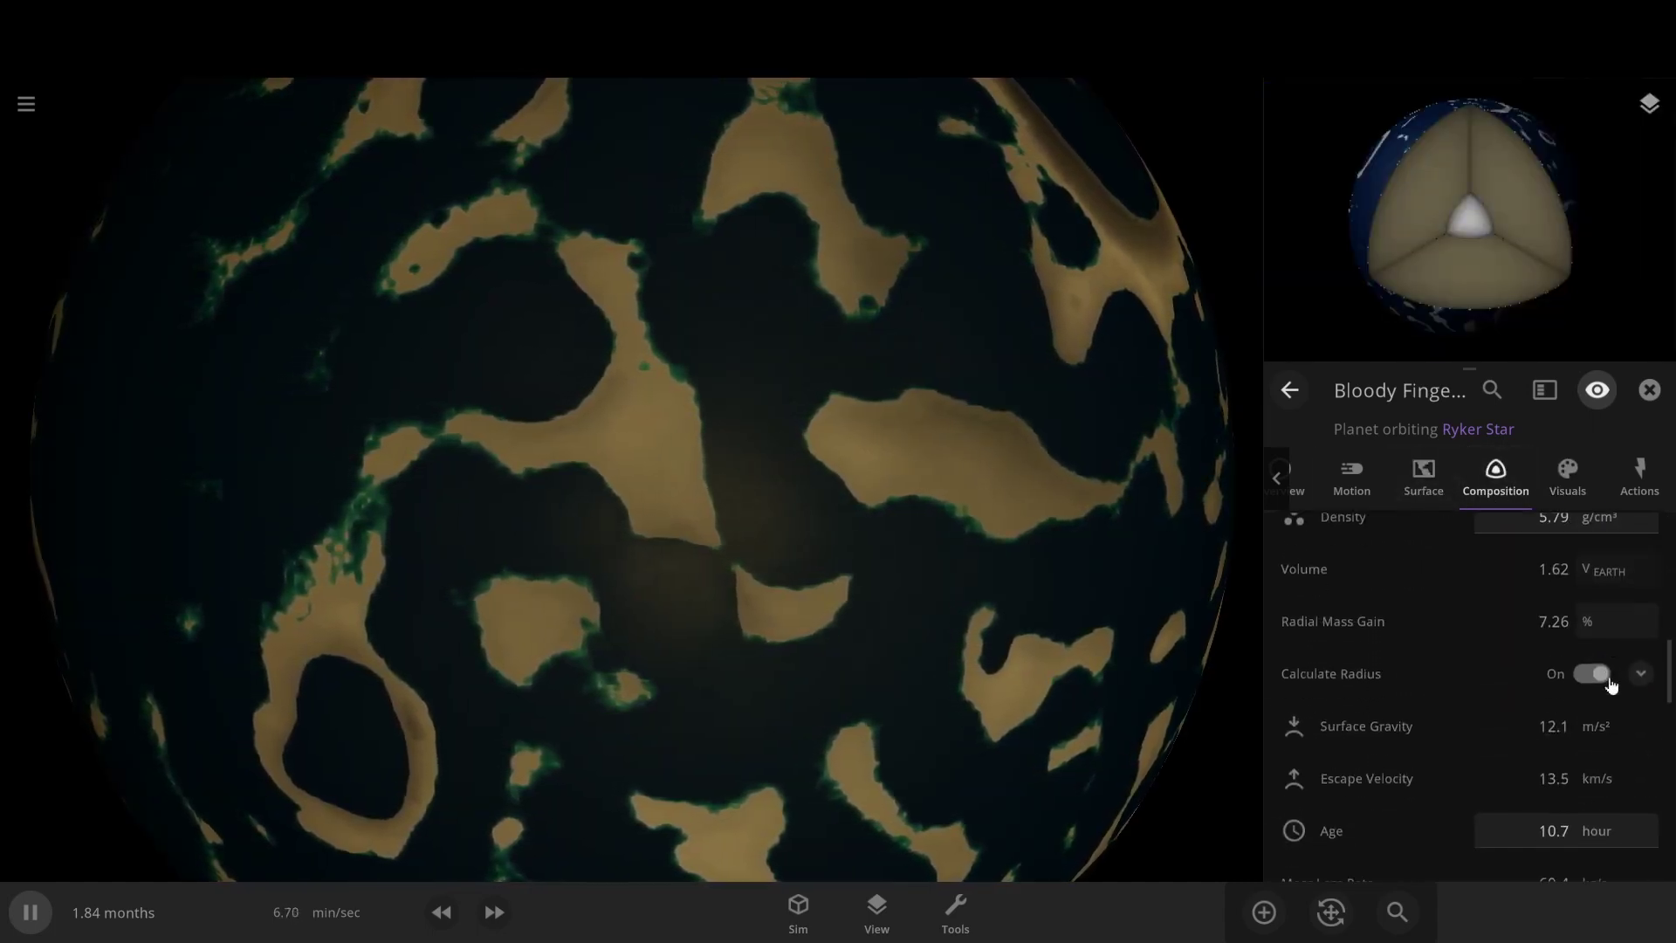
pyautogui.scroll(-2, 1616, 681)
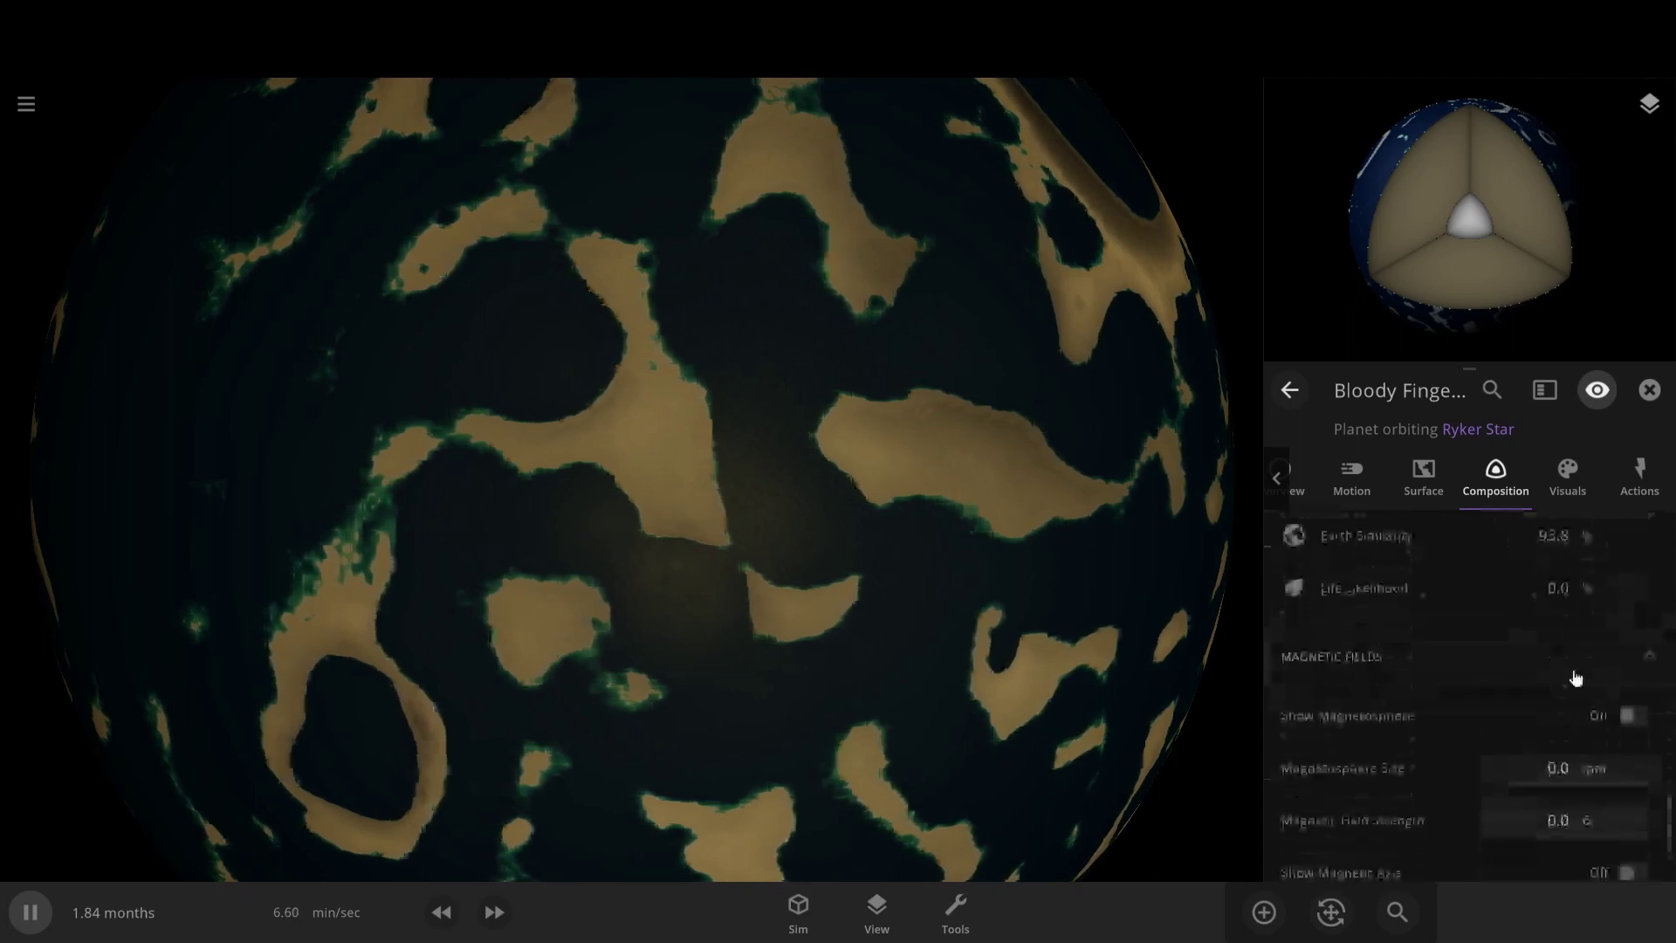
# - Give Bloody Fingers an atmosphere with a mass of 2 Mars atmospheres
pyautogui.click(1359, 477)
pyautogui.click(1421, 467)
pyautogui.scroll(-8, 1486, 676)
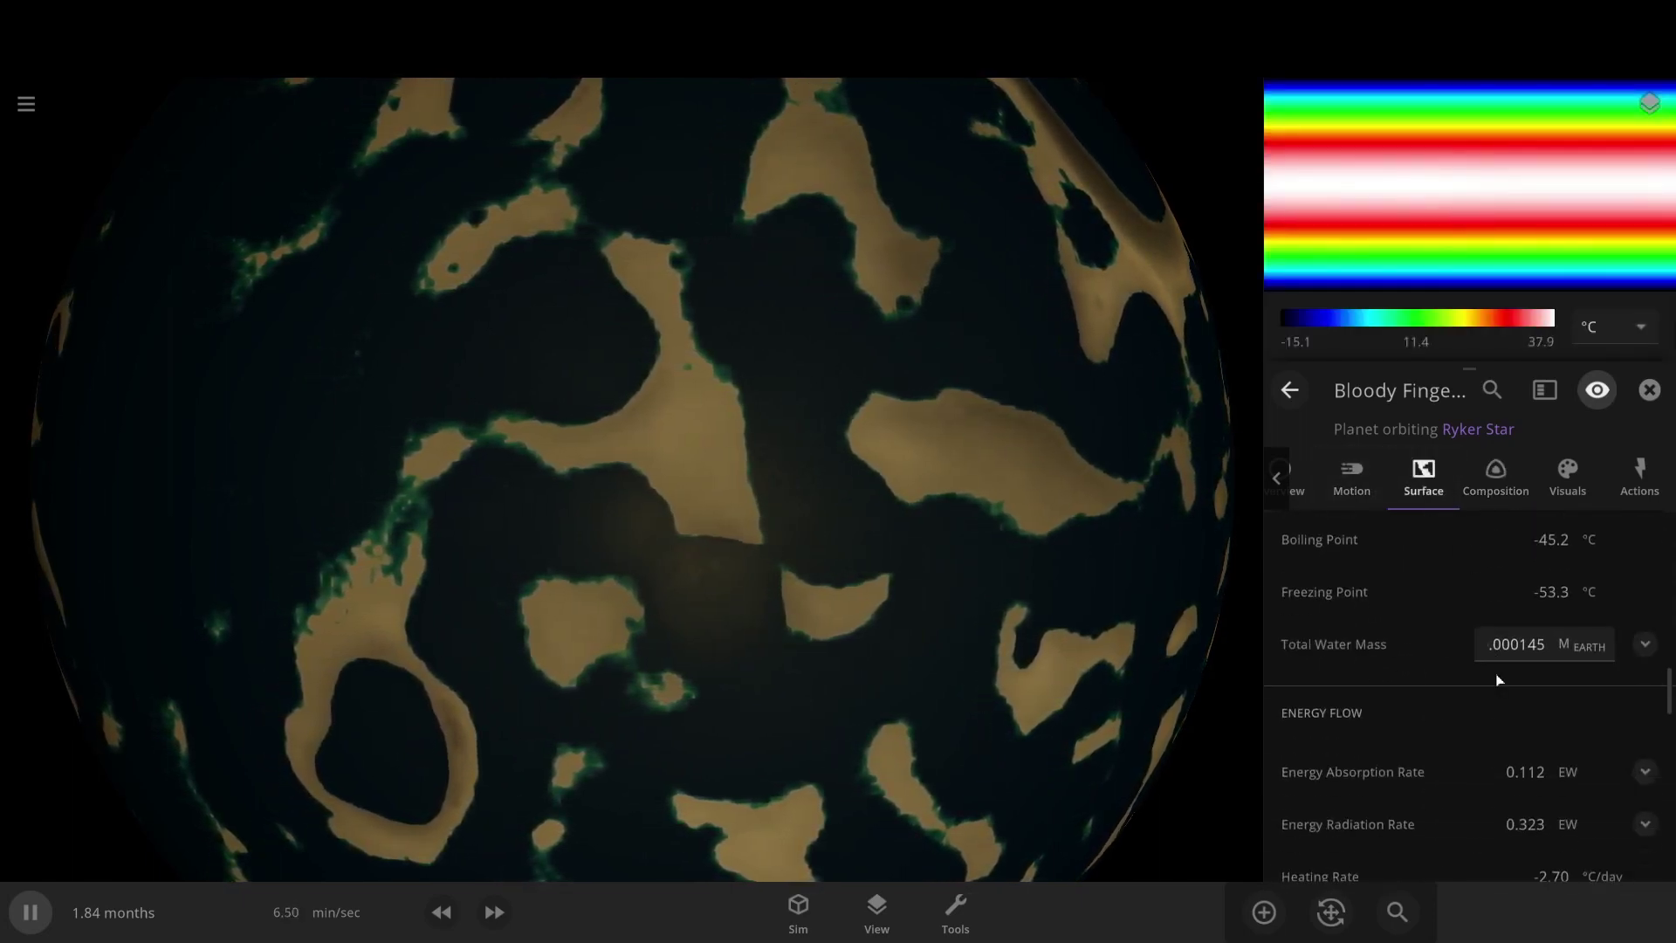
pyautogui.scroll(-8, 1492, 671)
pyautogui.scroll(3, 1497, 640)
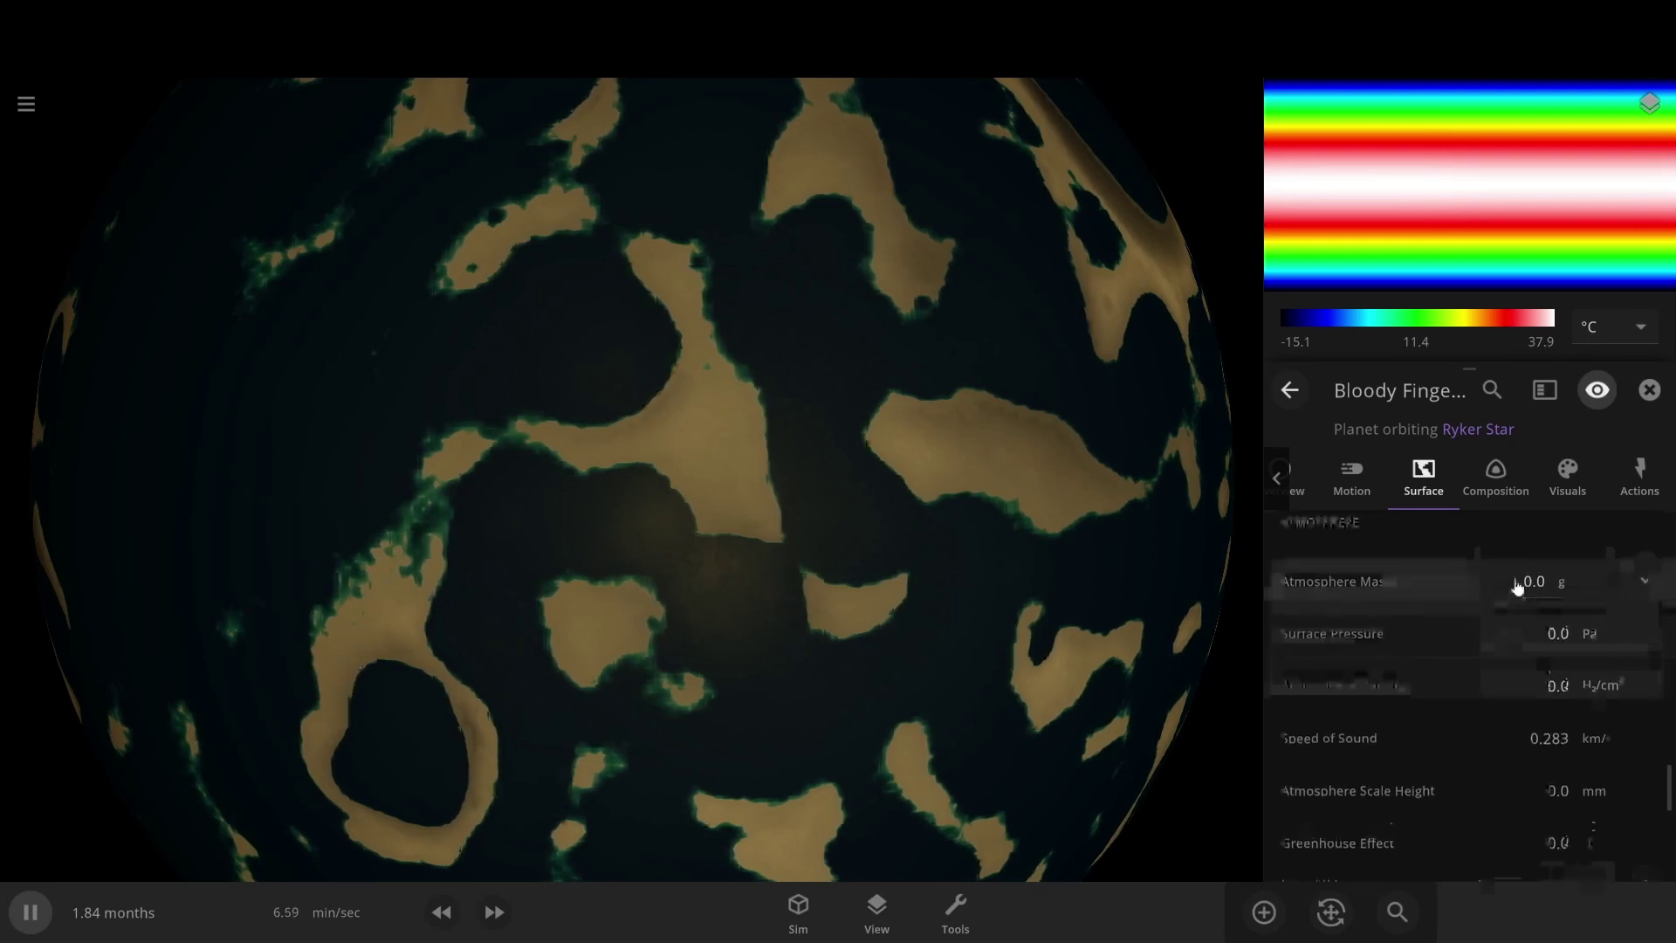
pyautogui.click(1572, 583)
pyautogui.click(1572, 584)
pyautogui.click(1553, 478)
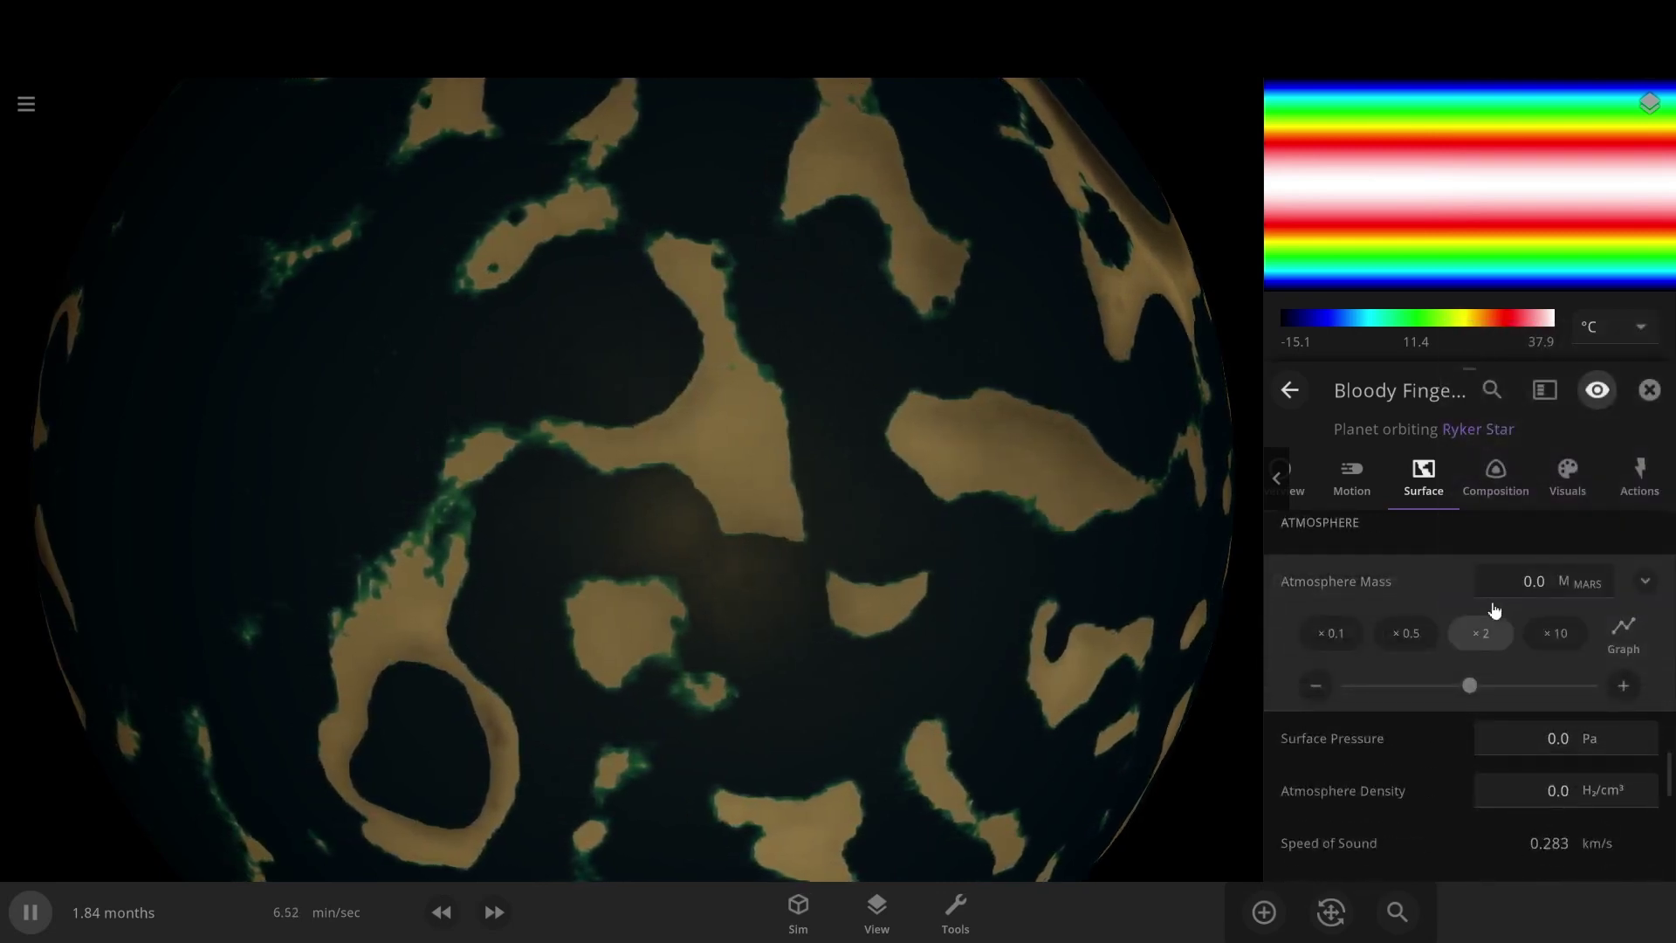
pyautogui.press('Return')
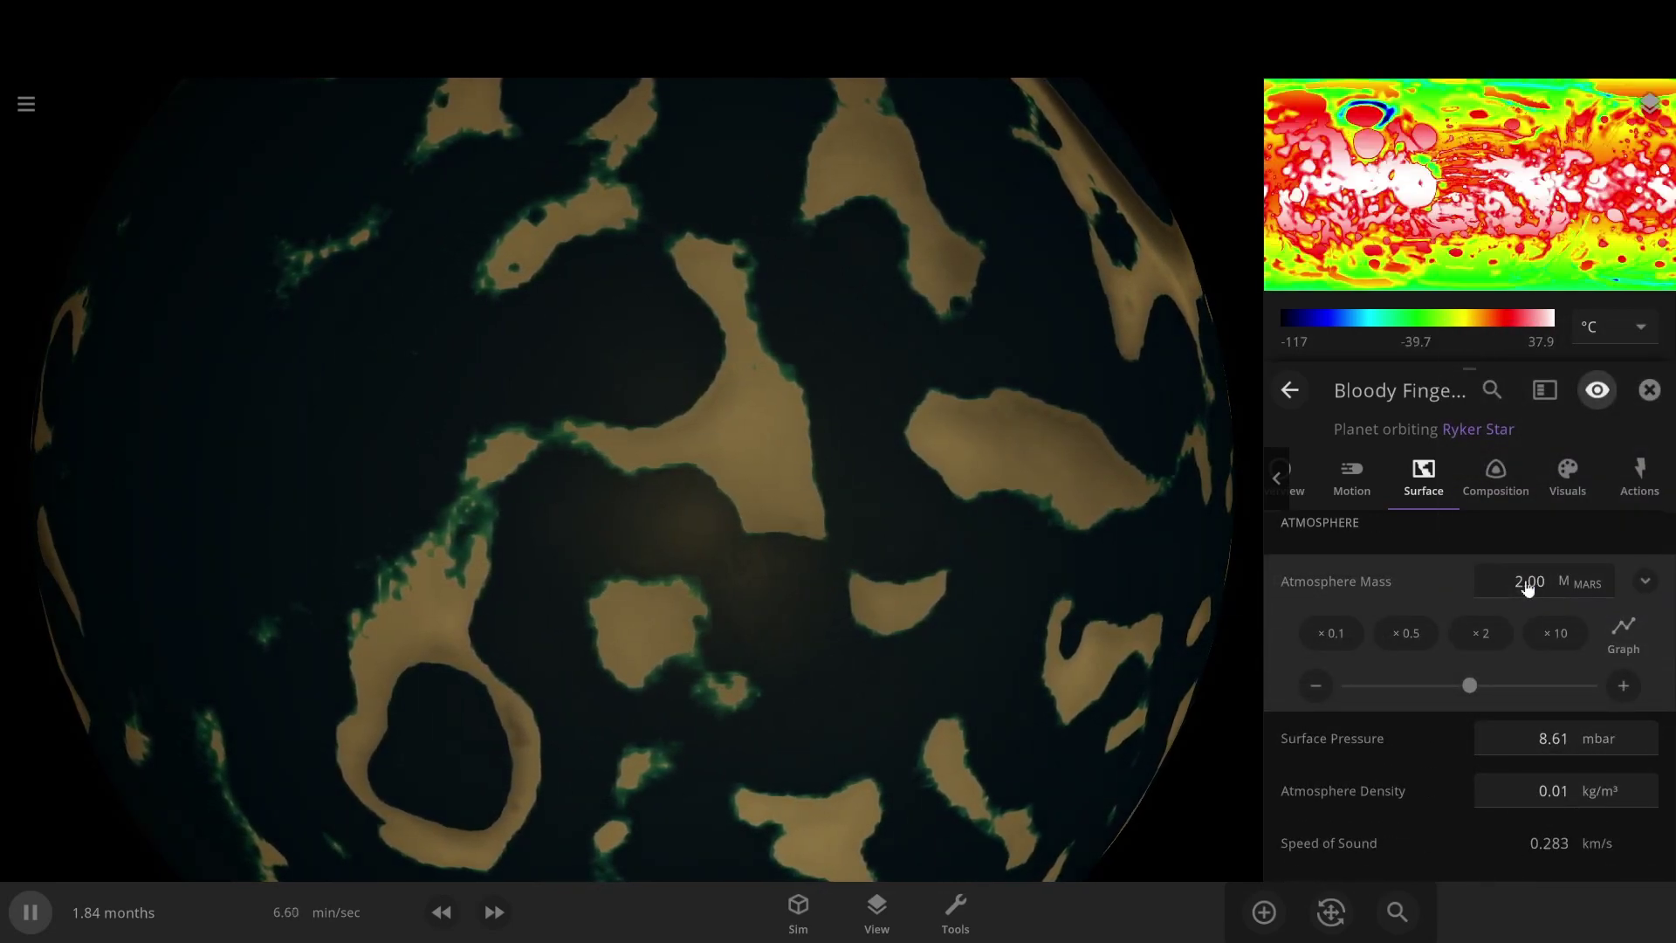
# - Raise Bloody Fingers' atmosphere mass to about 238 Mars atmospheres, checking how the planet looks
pyautogui.scroll(-6, 1123, 623)
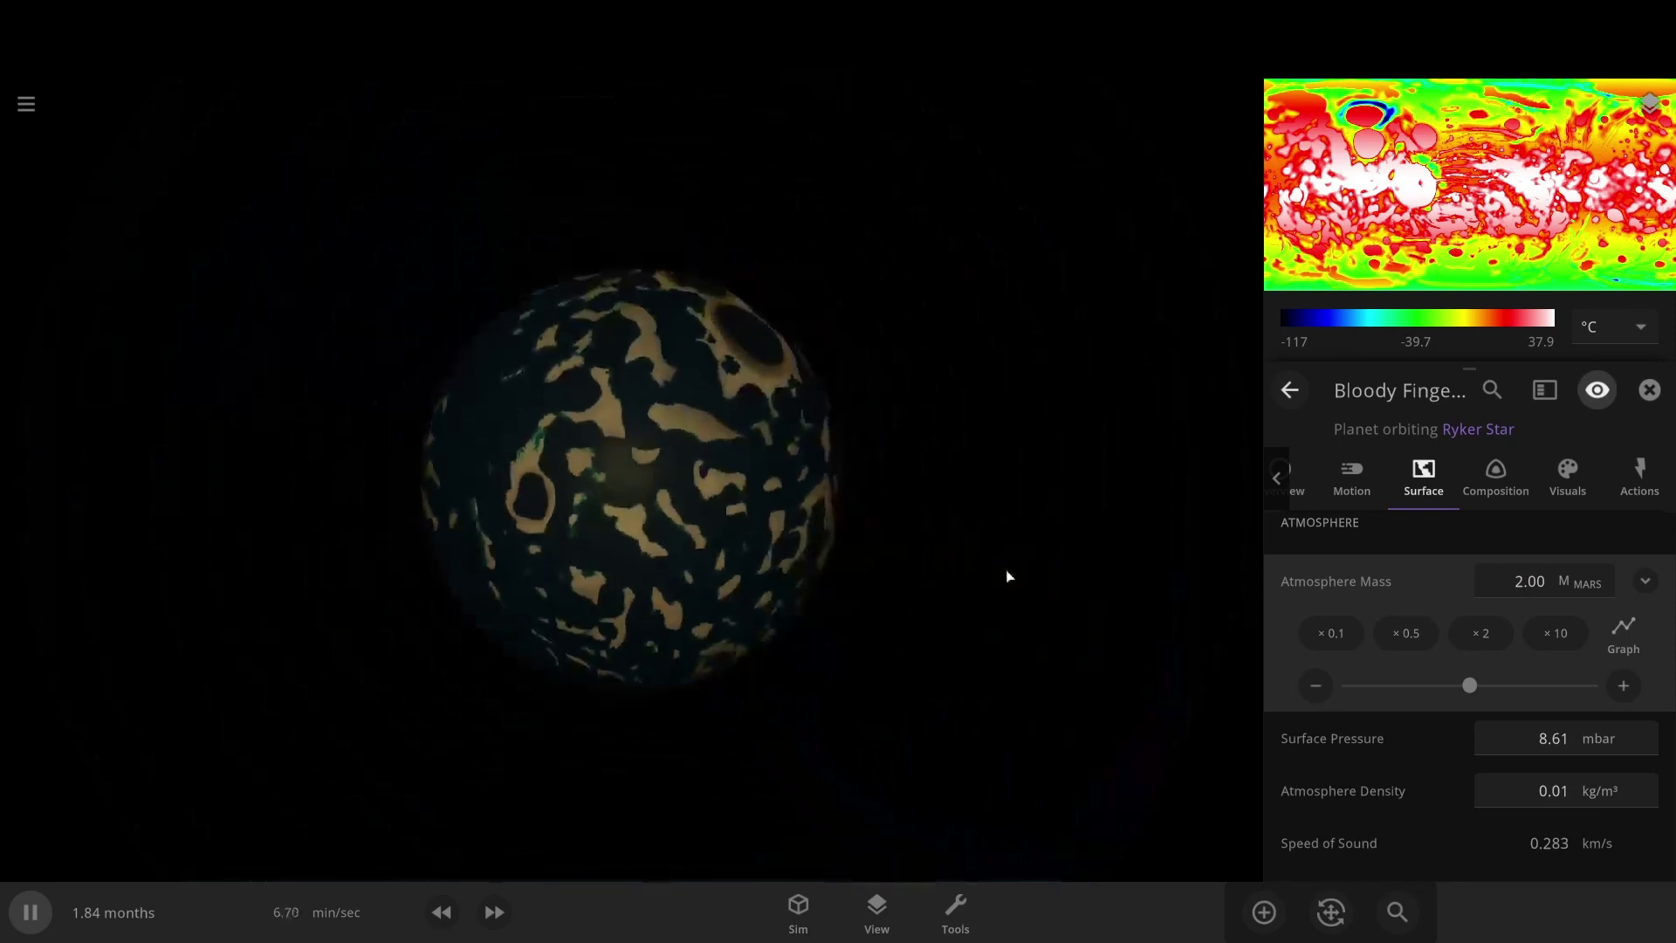
pyautogui.scroll(5, 781, 527)
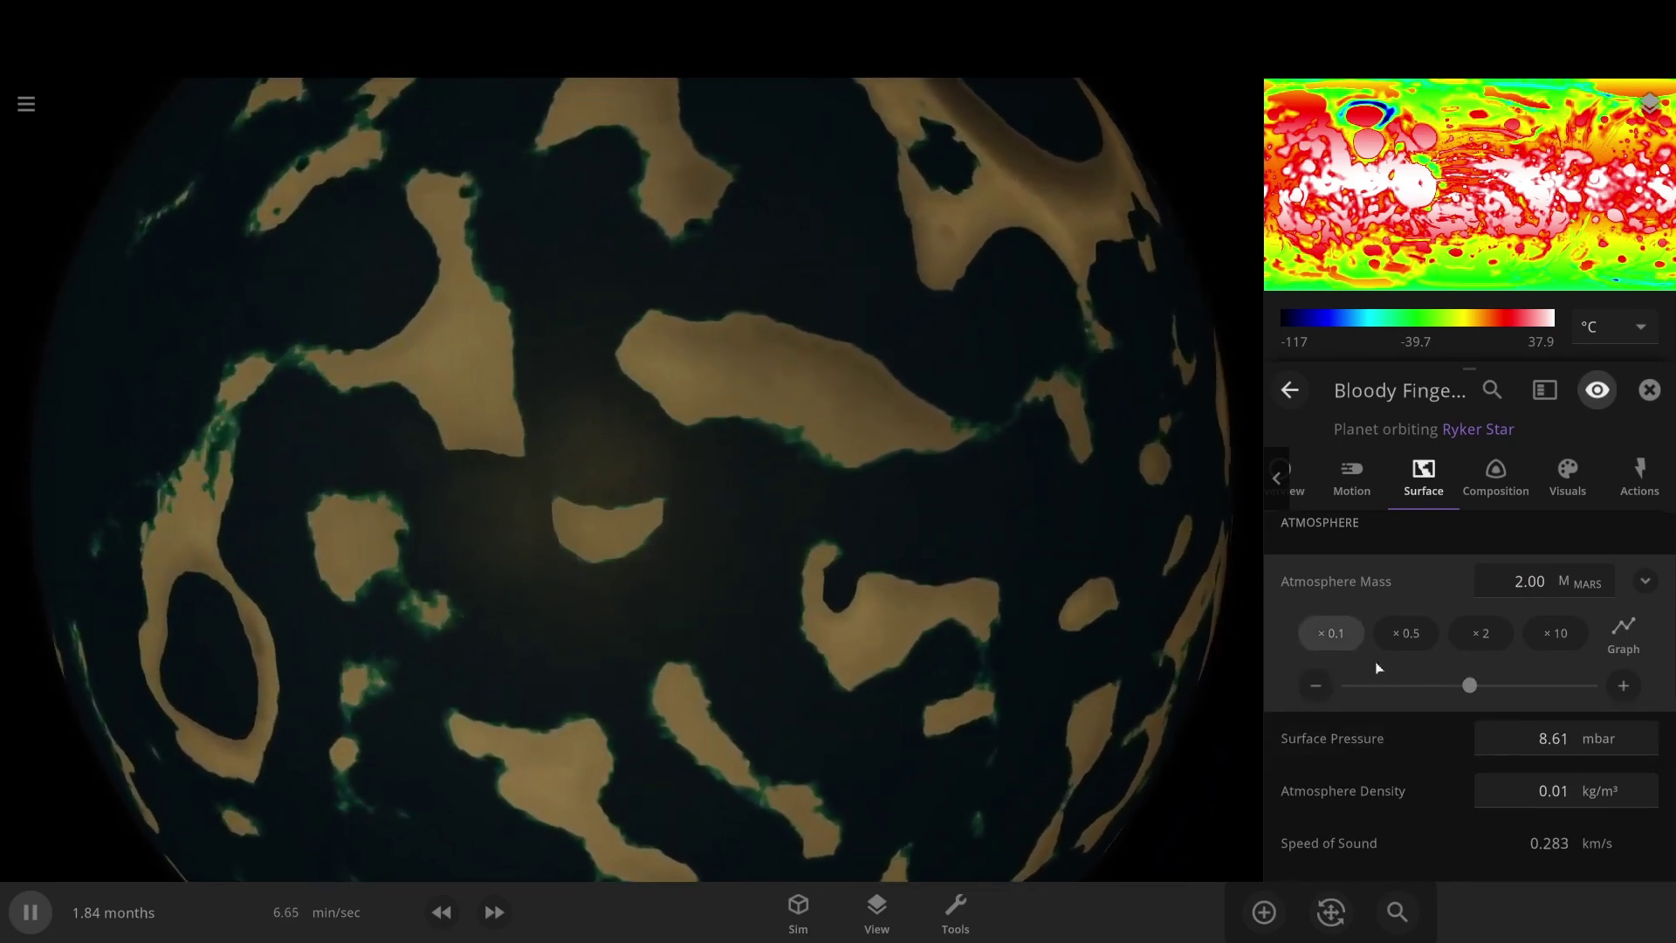
pyautogui.moveTo(1457, 689); pyautogui.dragTo(1616, 686)
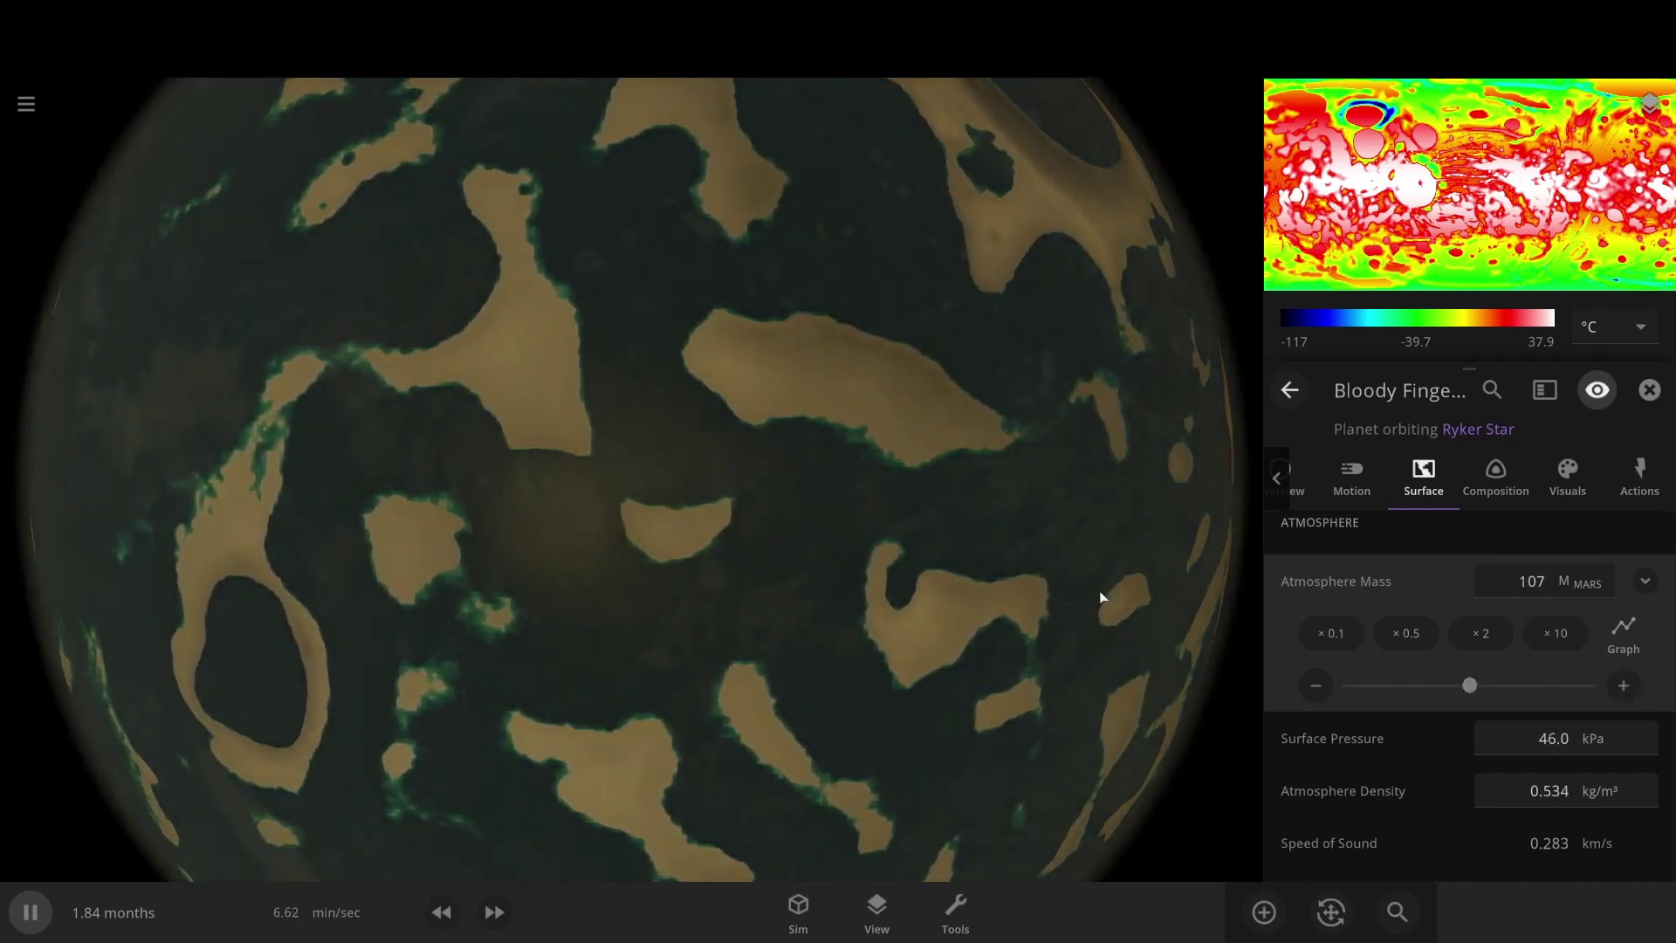
pyautogui.scroll(-5, 1130, 588)
pyautogui.moveTo(1491, 689); pyautogui.dragTo(1596, 695)
# - Change the colour of Bloody Fingers' atmosphere to a dark red
pyautogui.click(1584, 495)
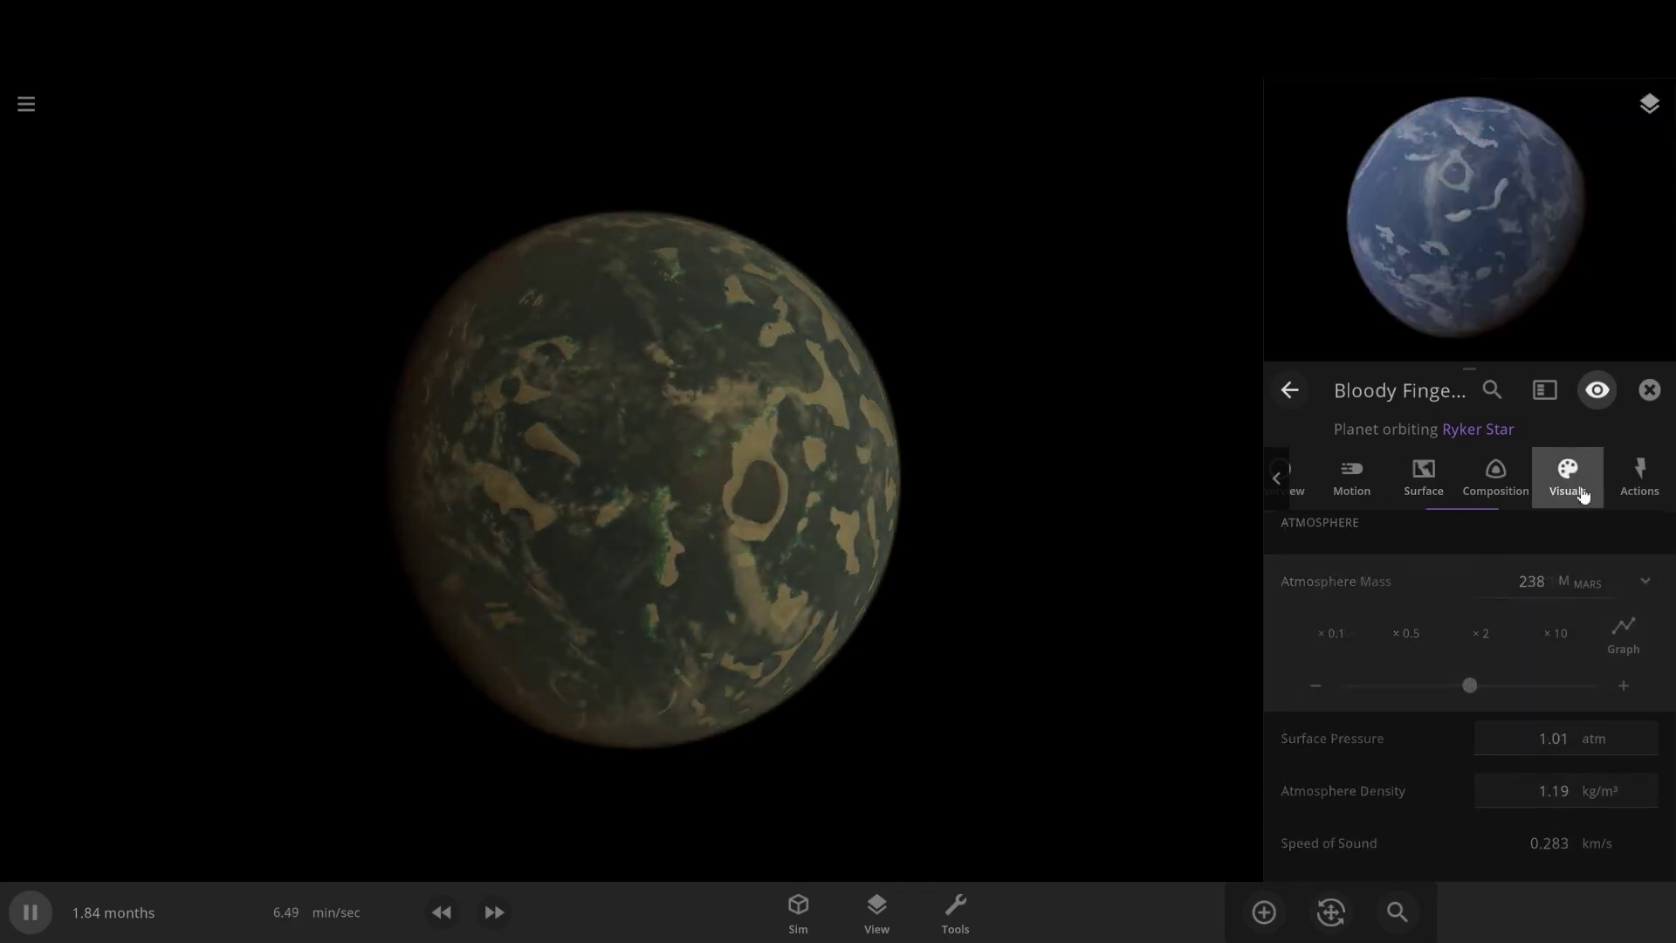
pyautogui.click(1493, 534)
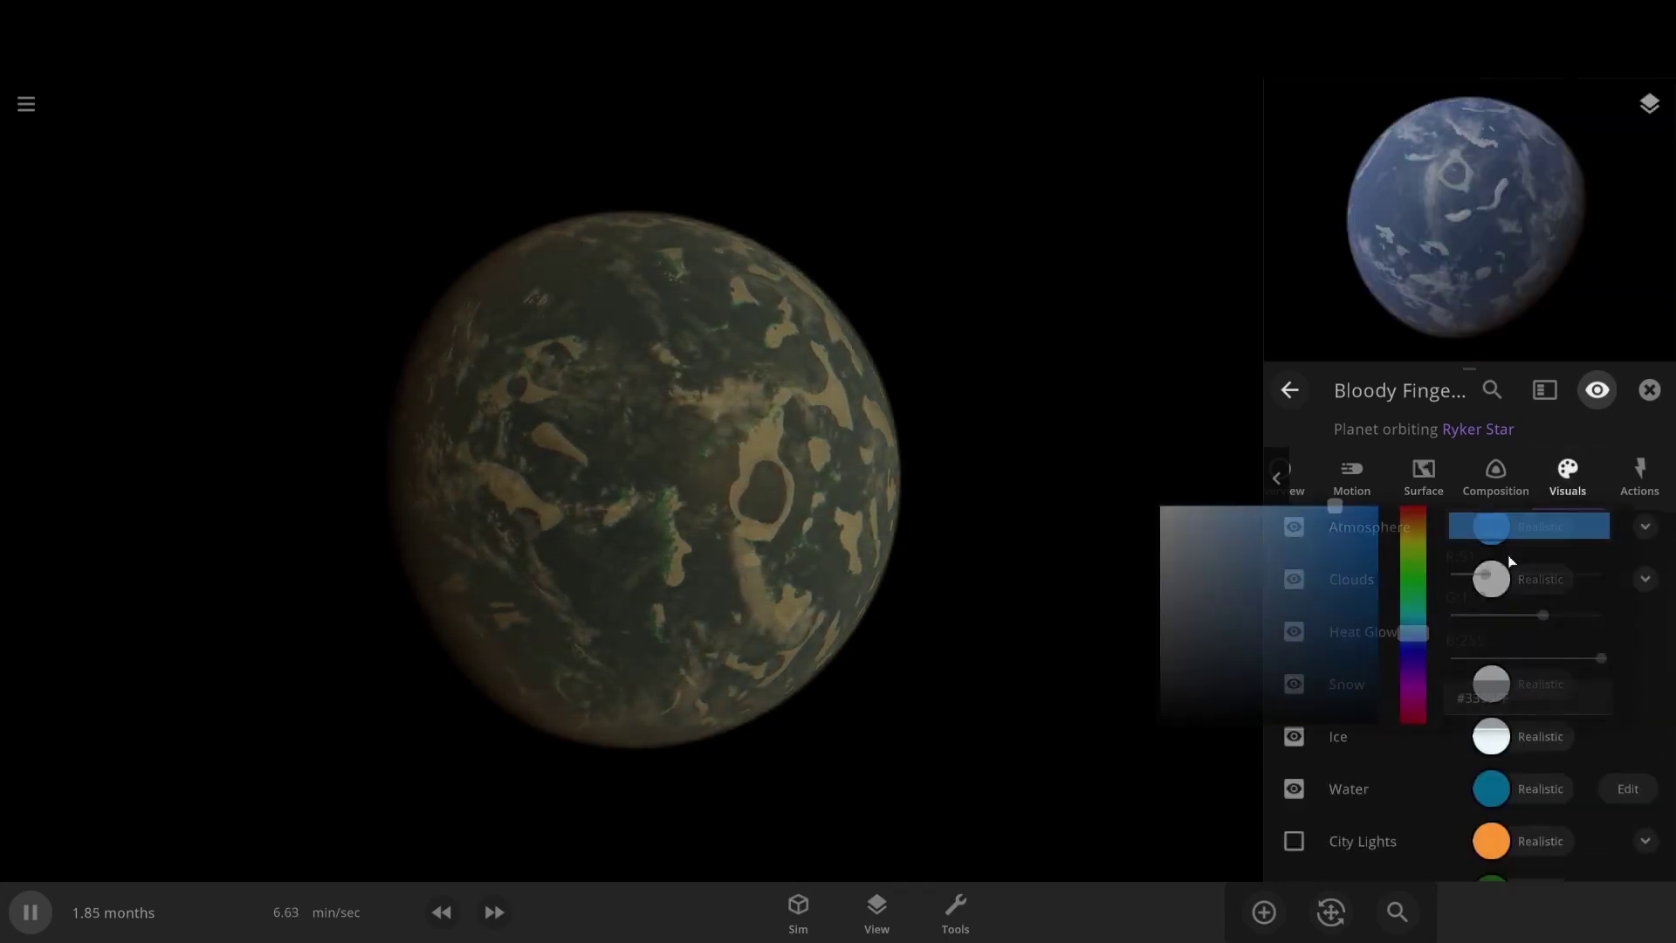
pyautogui.moveTo(1413, 571); pyautogui.dragTo(1413, 504)
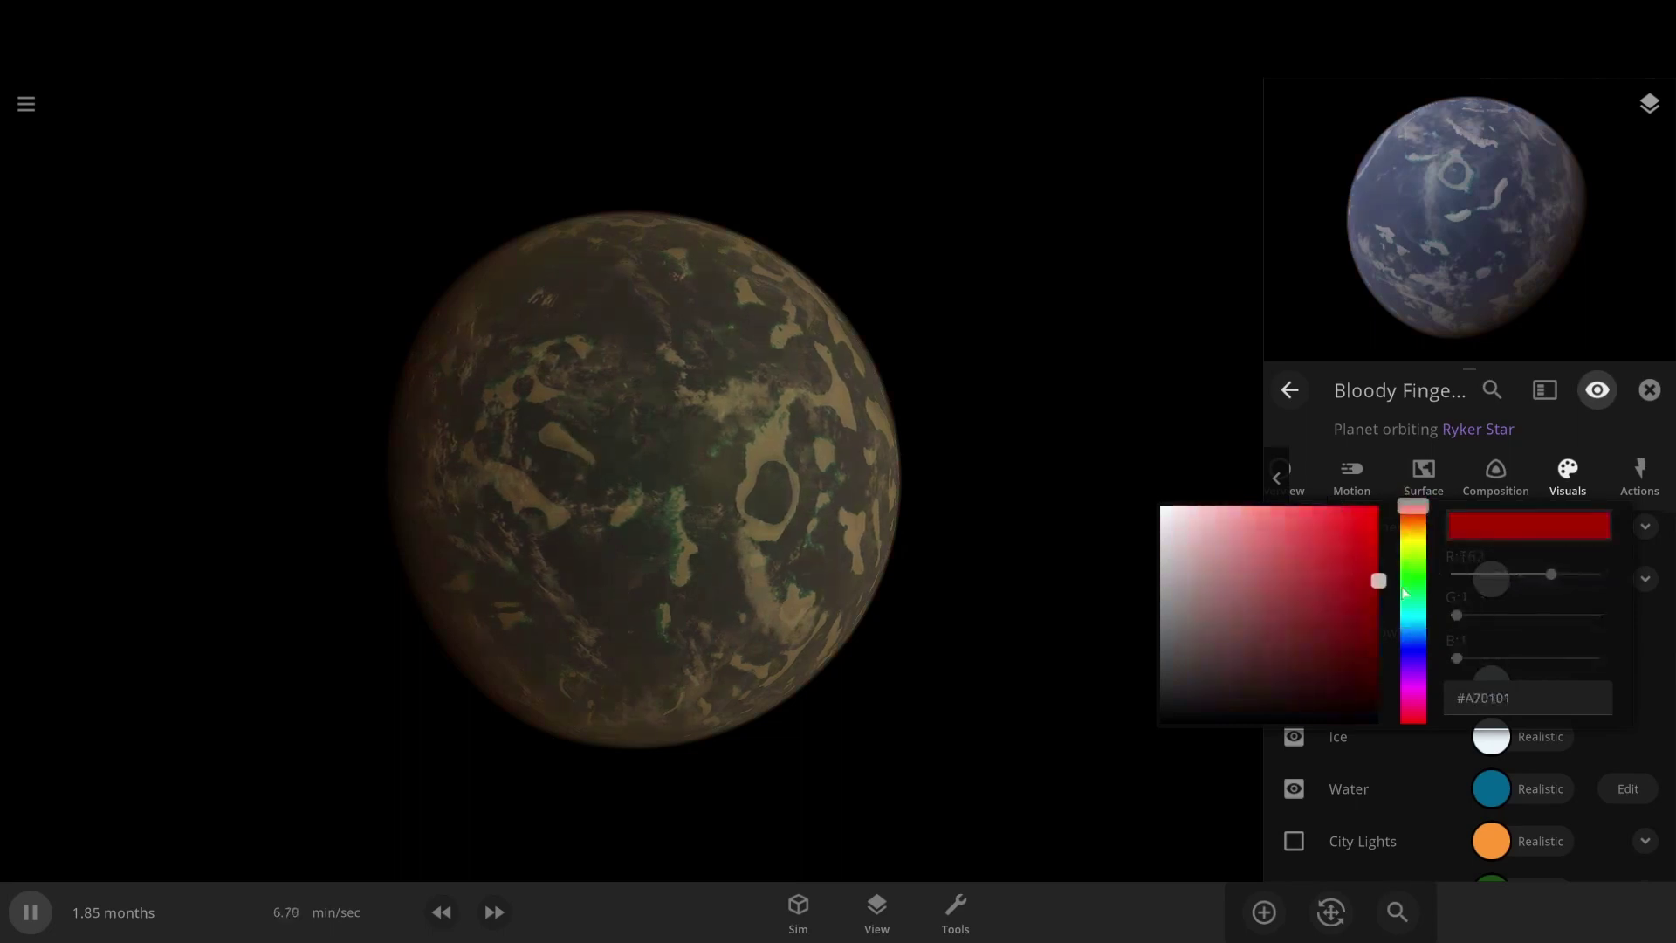
pyautogui.click(1418, 782)
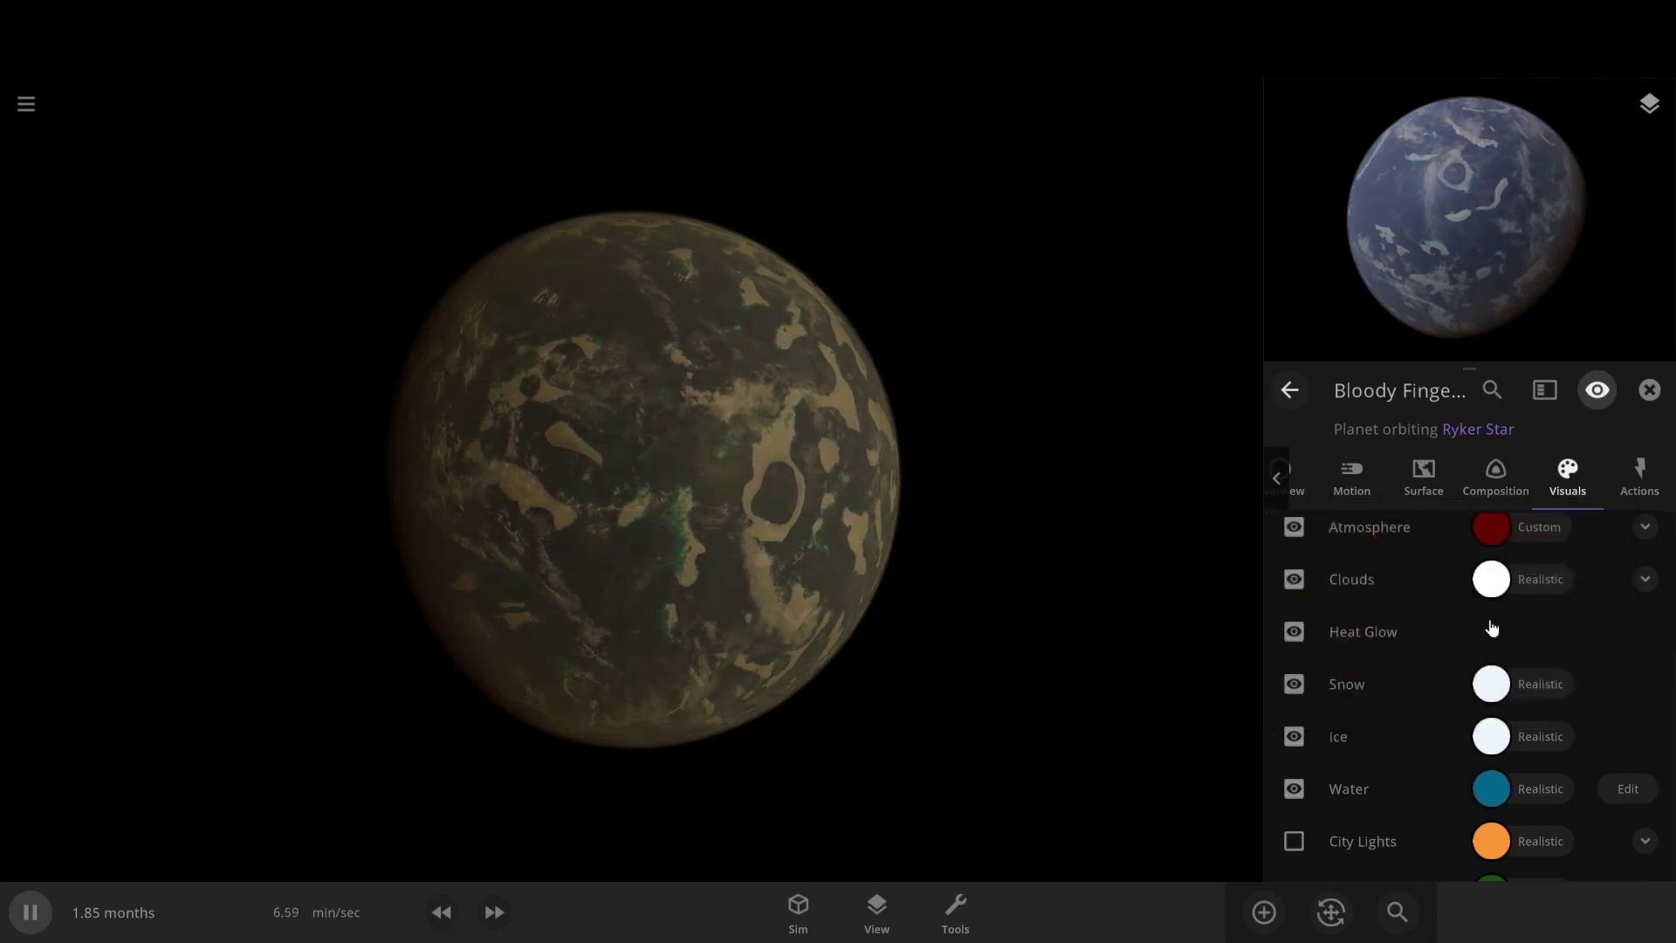
# - Recolour Bloody Fingers' clouds, trying bright red (#FE0101) and darkening it to a deep red
pyautogui.click(1487, 580)
pyautogui.click(1377, 559)
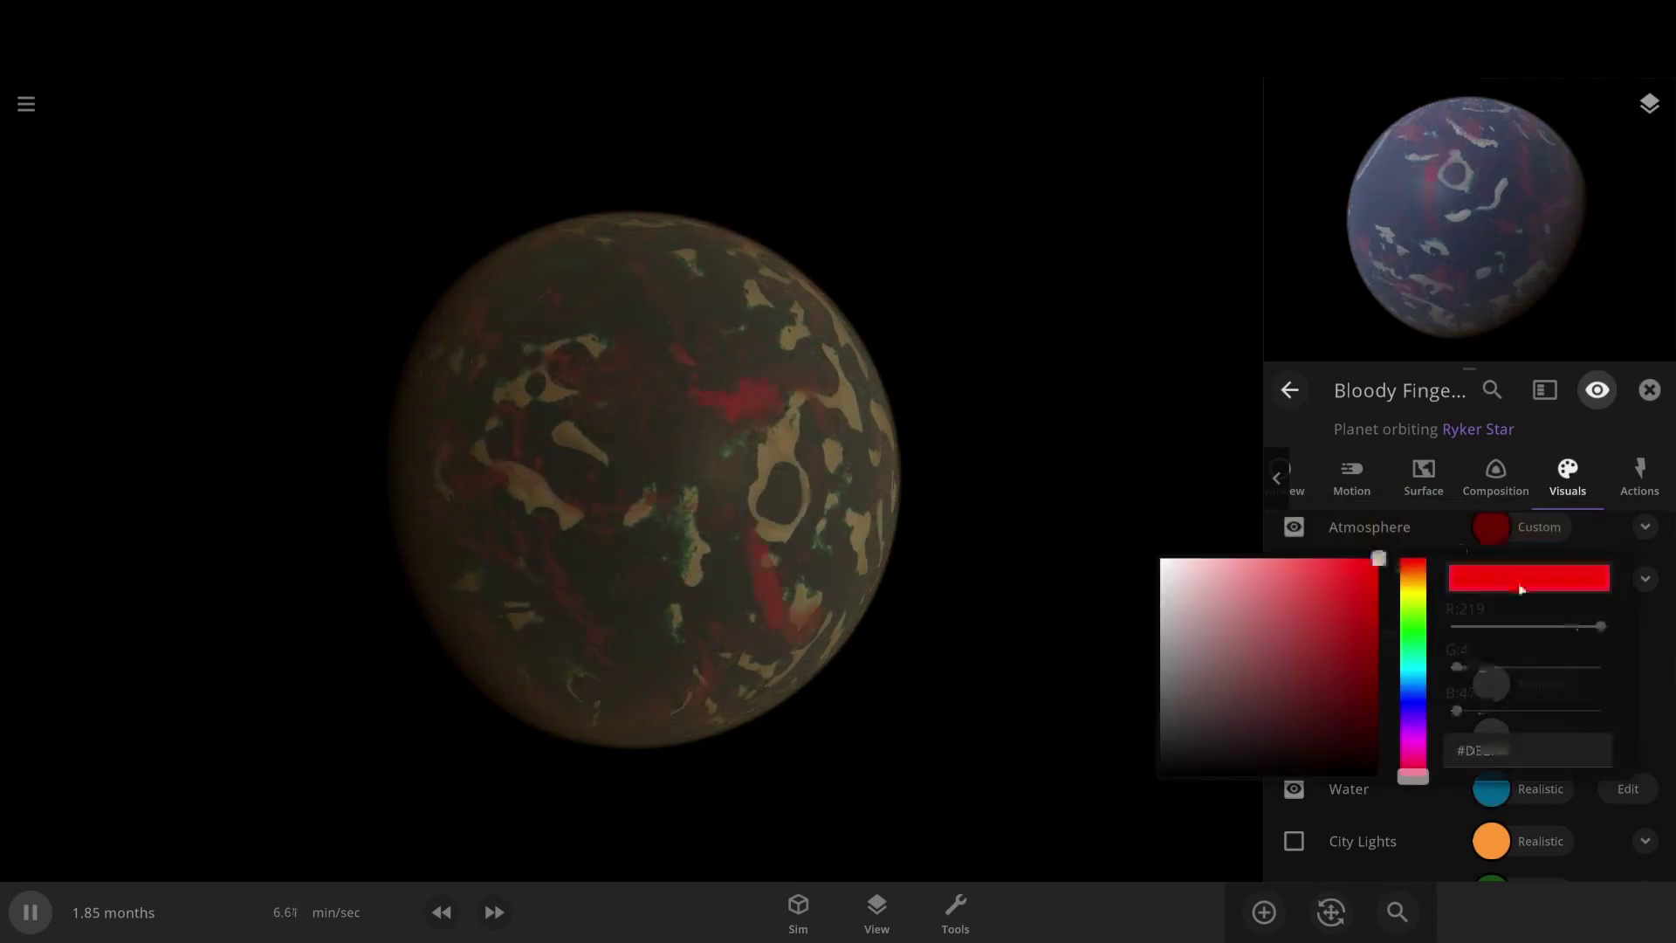
pyautogui.click(1647, 672)
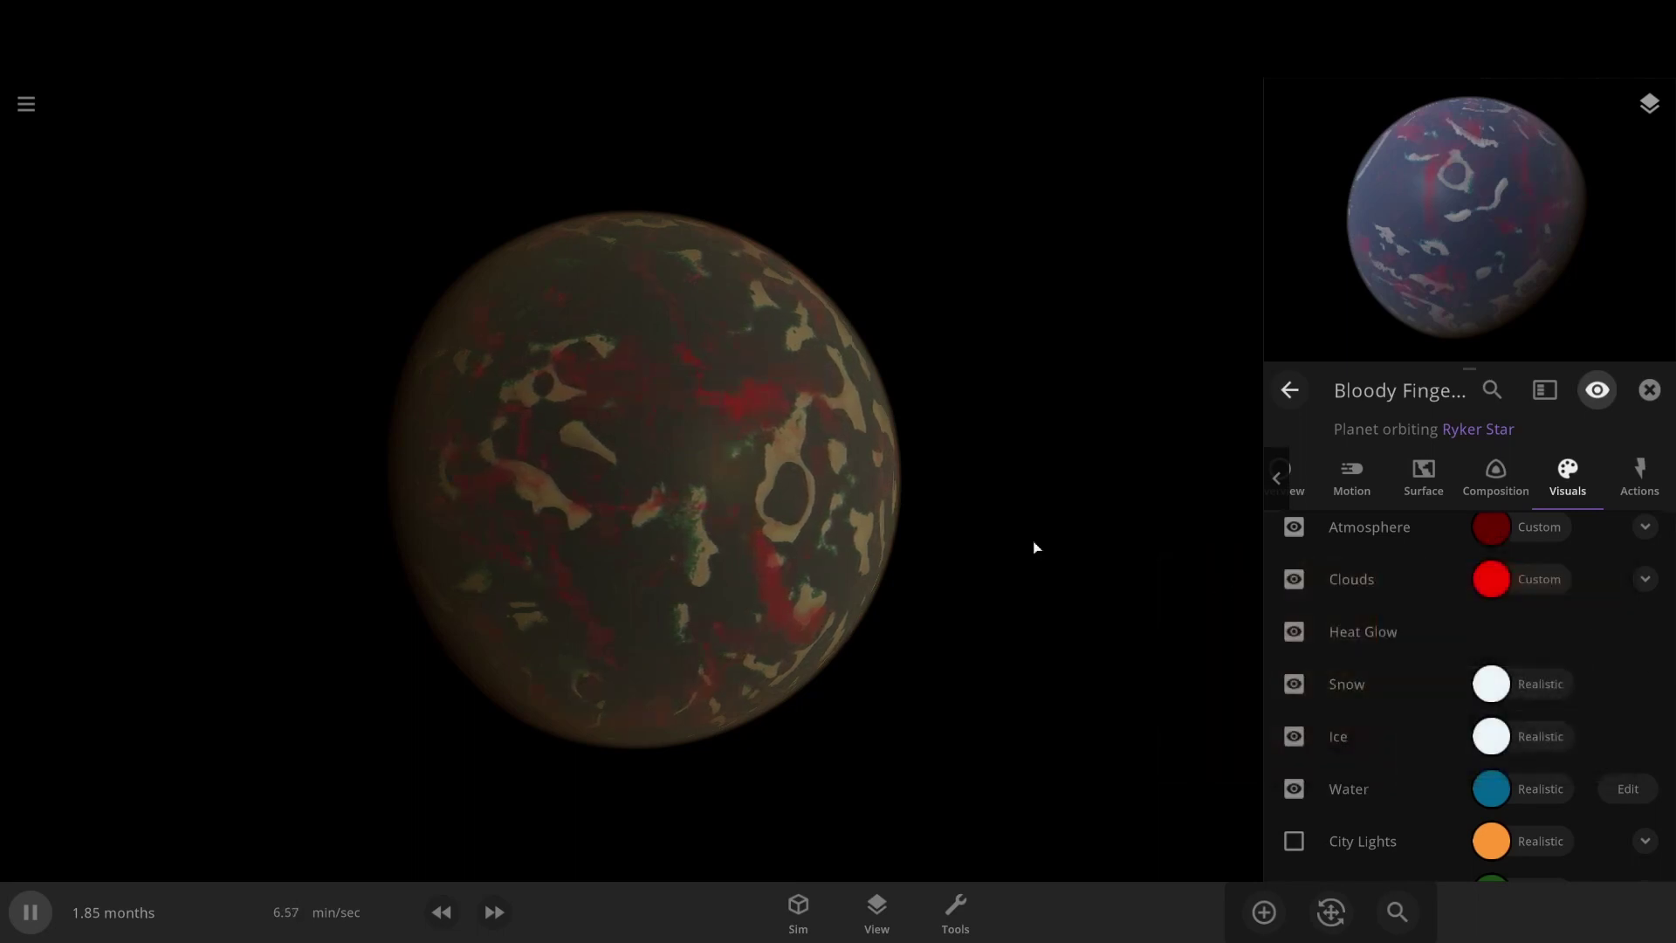
pyautogui.scroll(5, 781, 550)
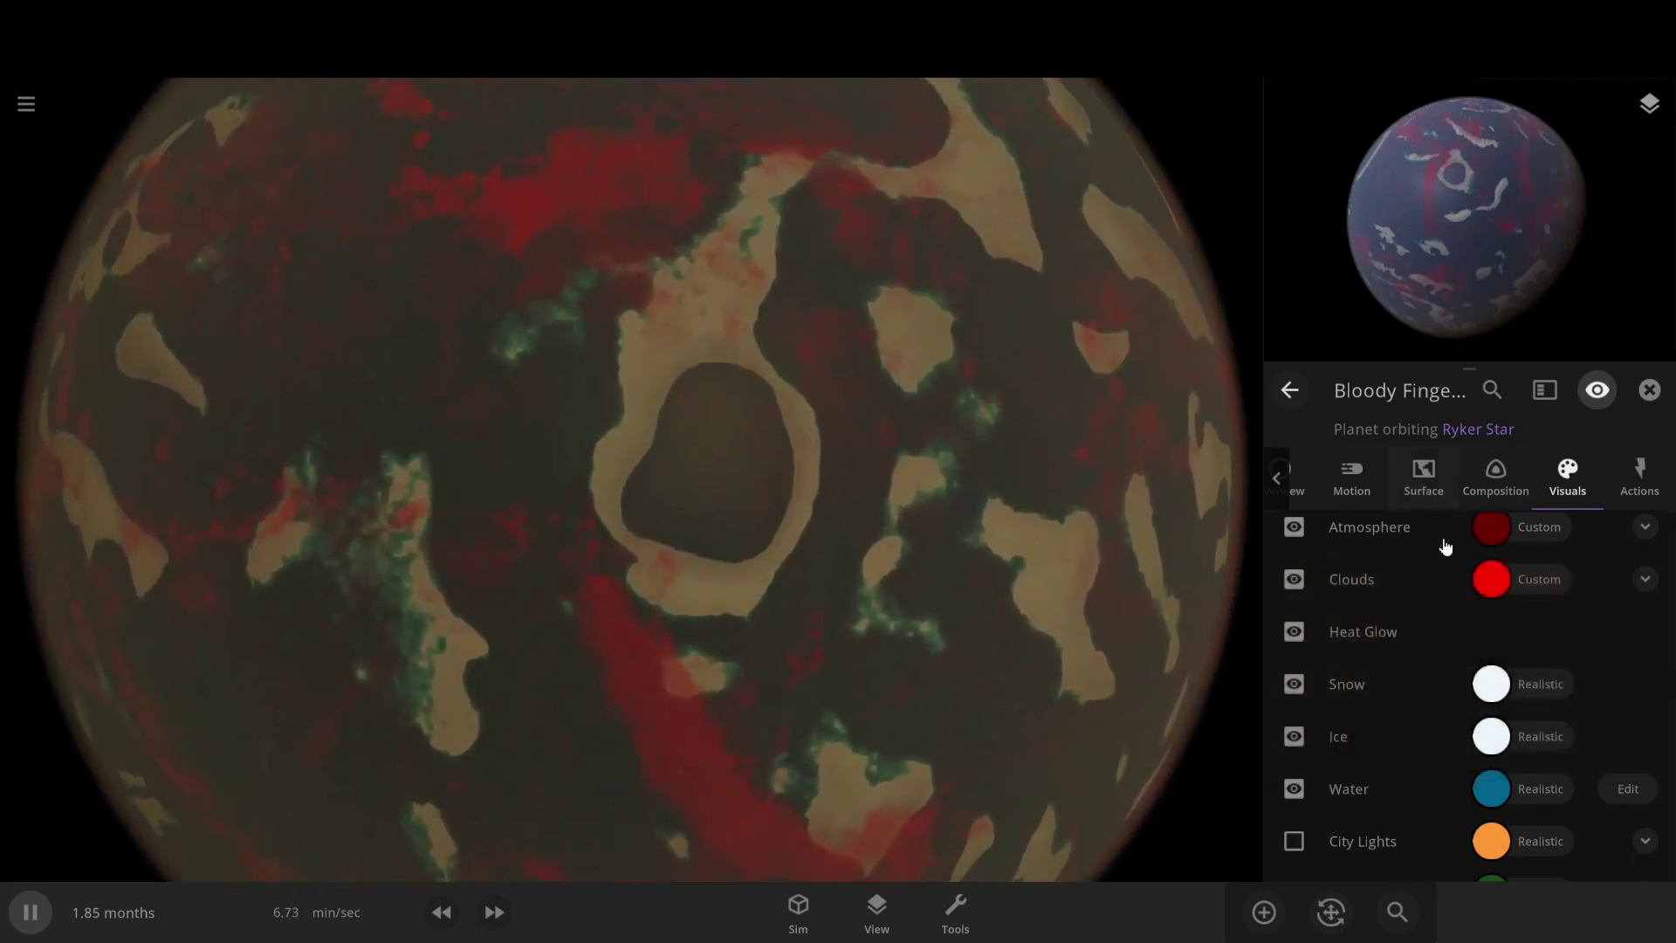
pyautogui.click(1491, 579)
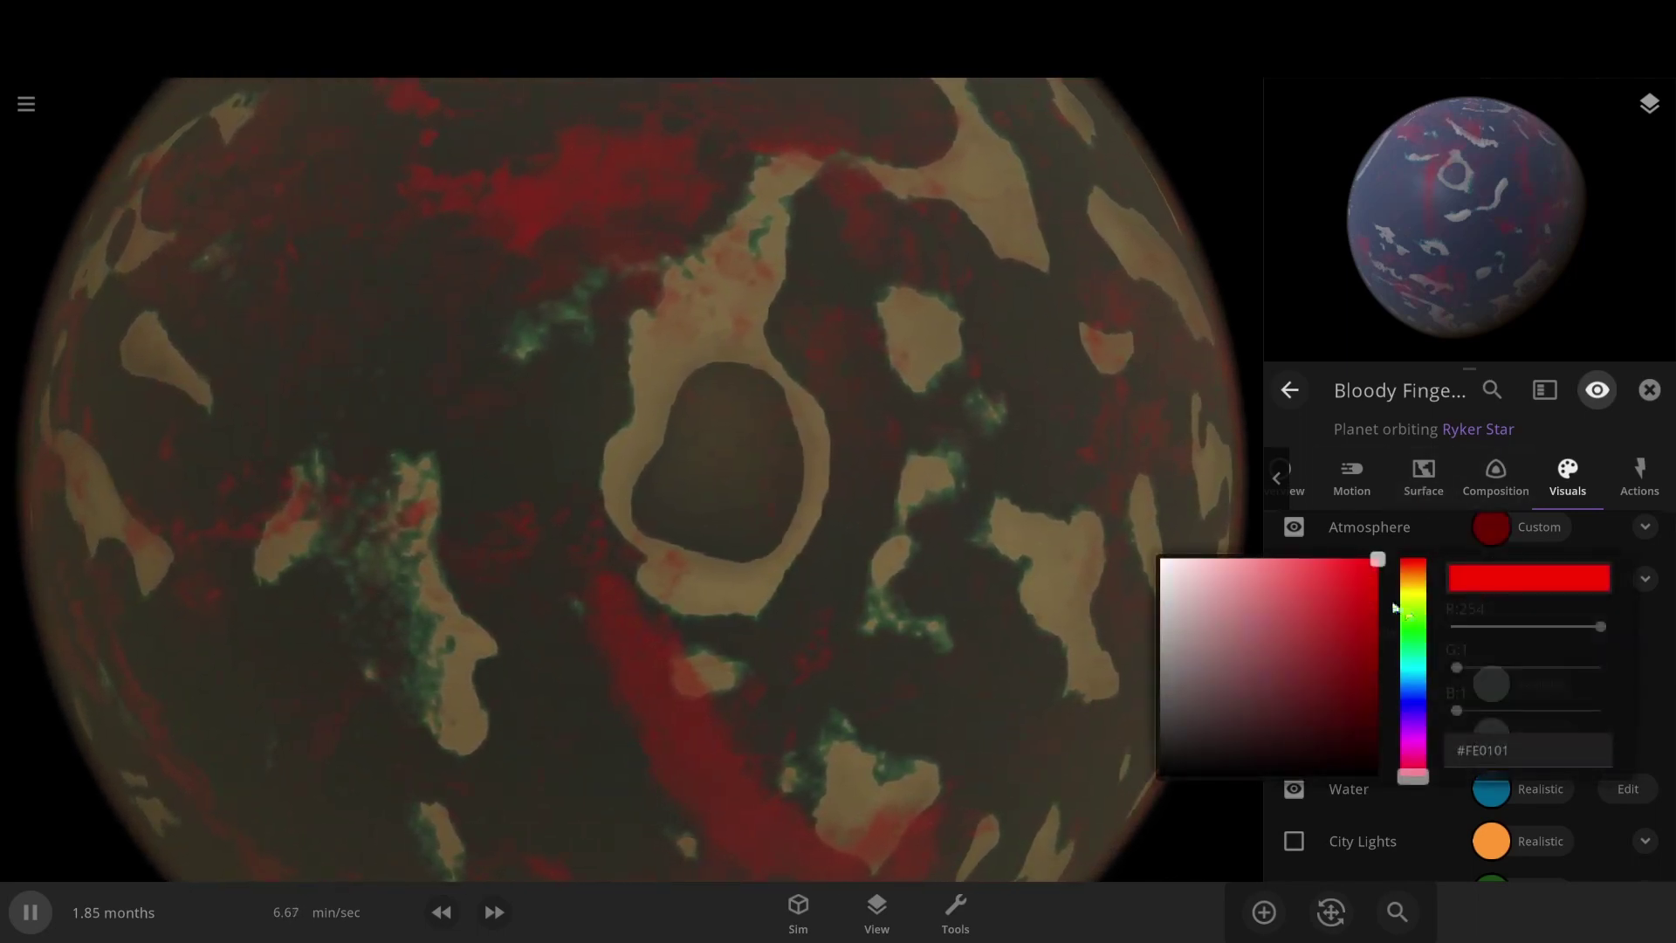
pyautogui.click(1377, 646)
pyautogui.click(1667, 685)
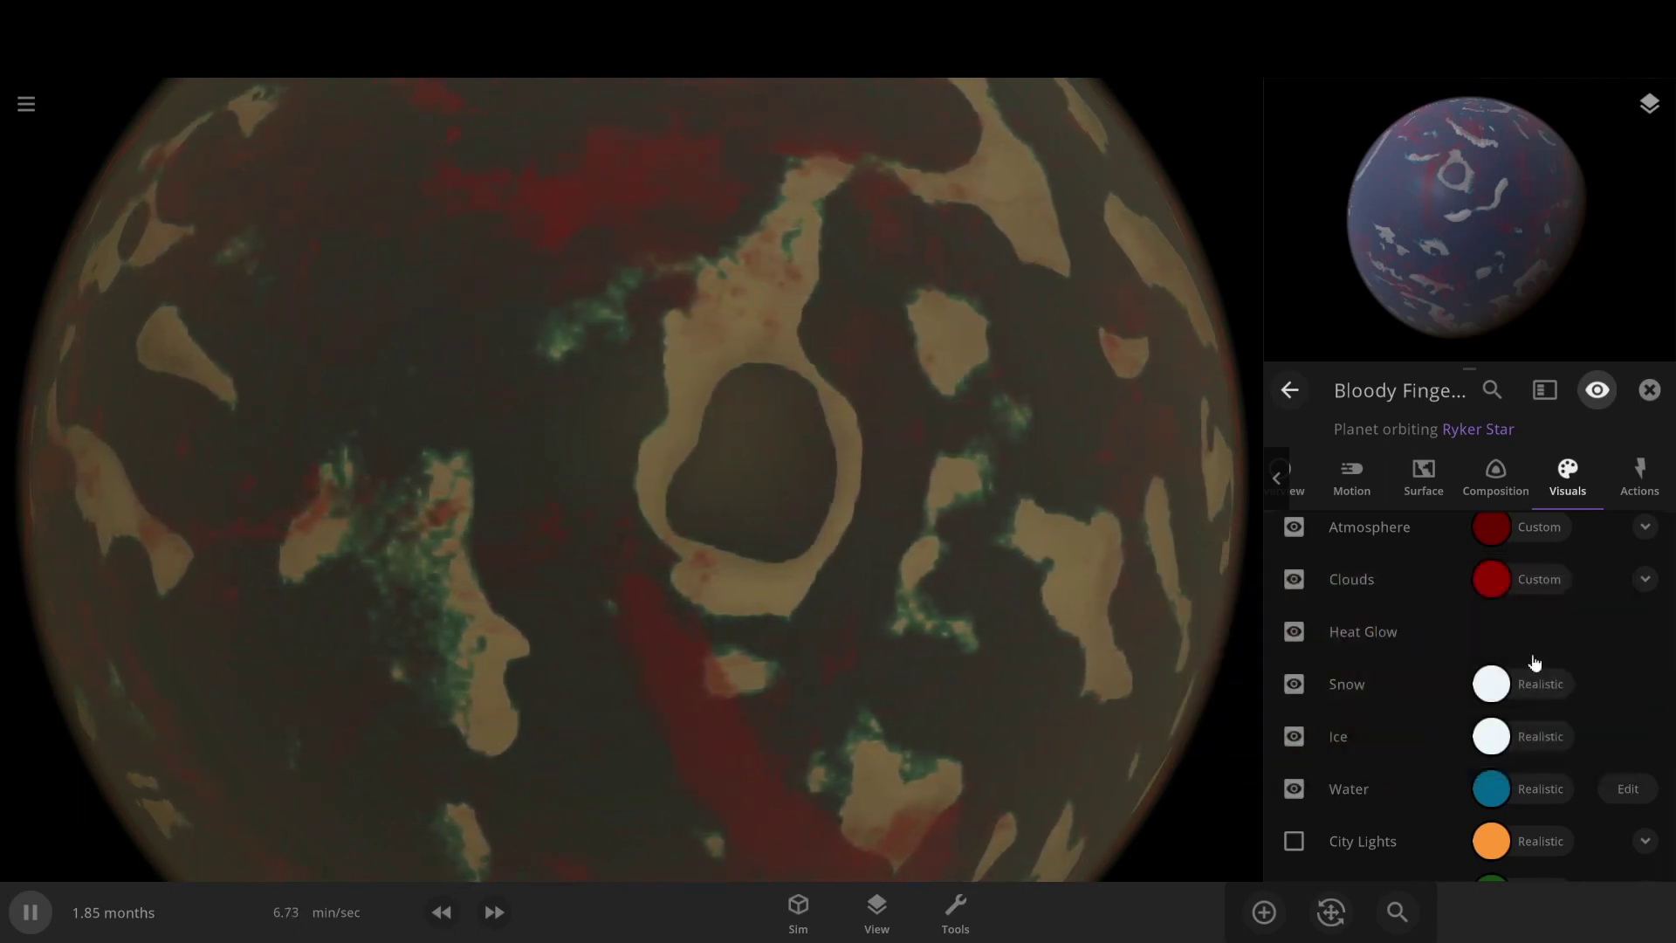
# - Set both the snow and ice colours of Bloody Fingers to bright red (#FE0101)
pyautogui.click(1491, 684)
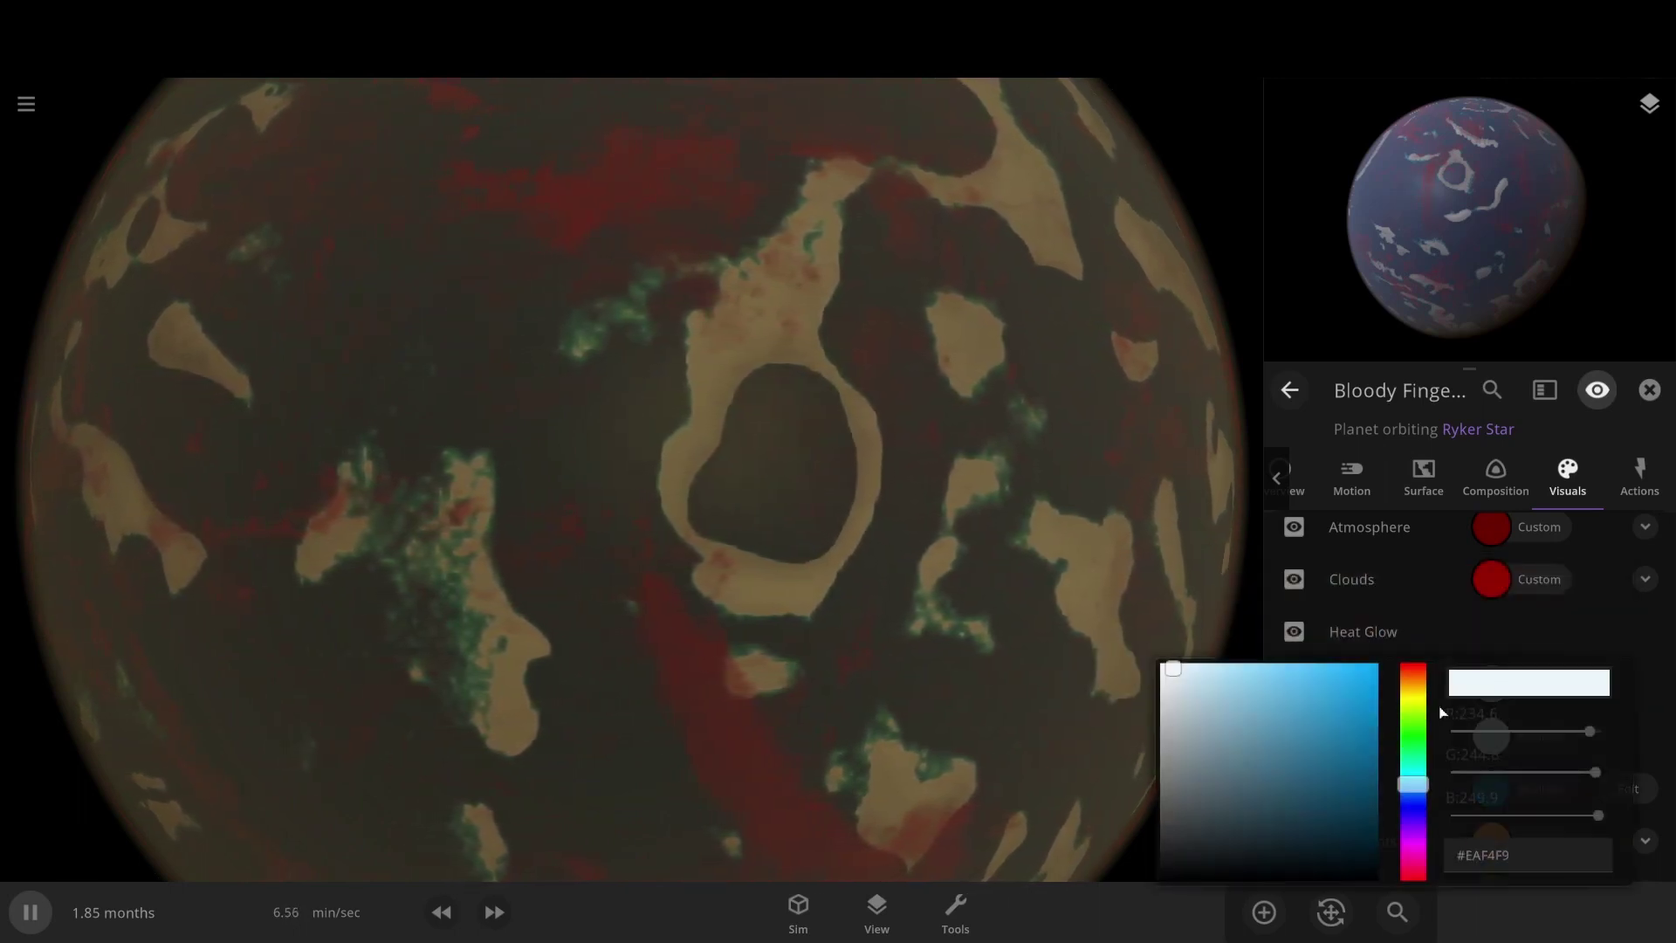
pyautogui.moveTo(1426, 653); pyautogui.dragTo(1423, 650)
pyautogui.moveTo(1320, 709); pyautogui.dragTo(1574, 631)
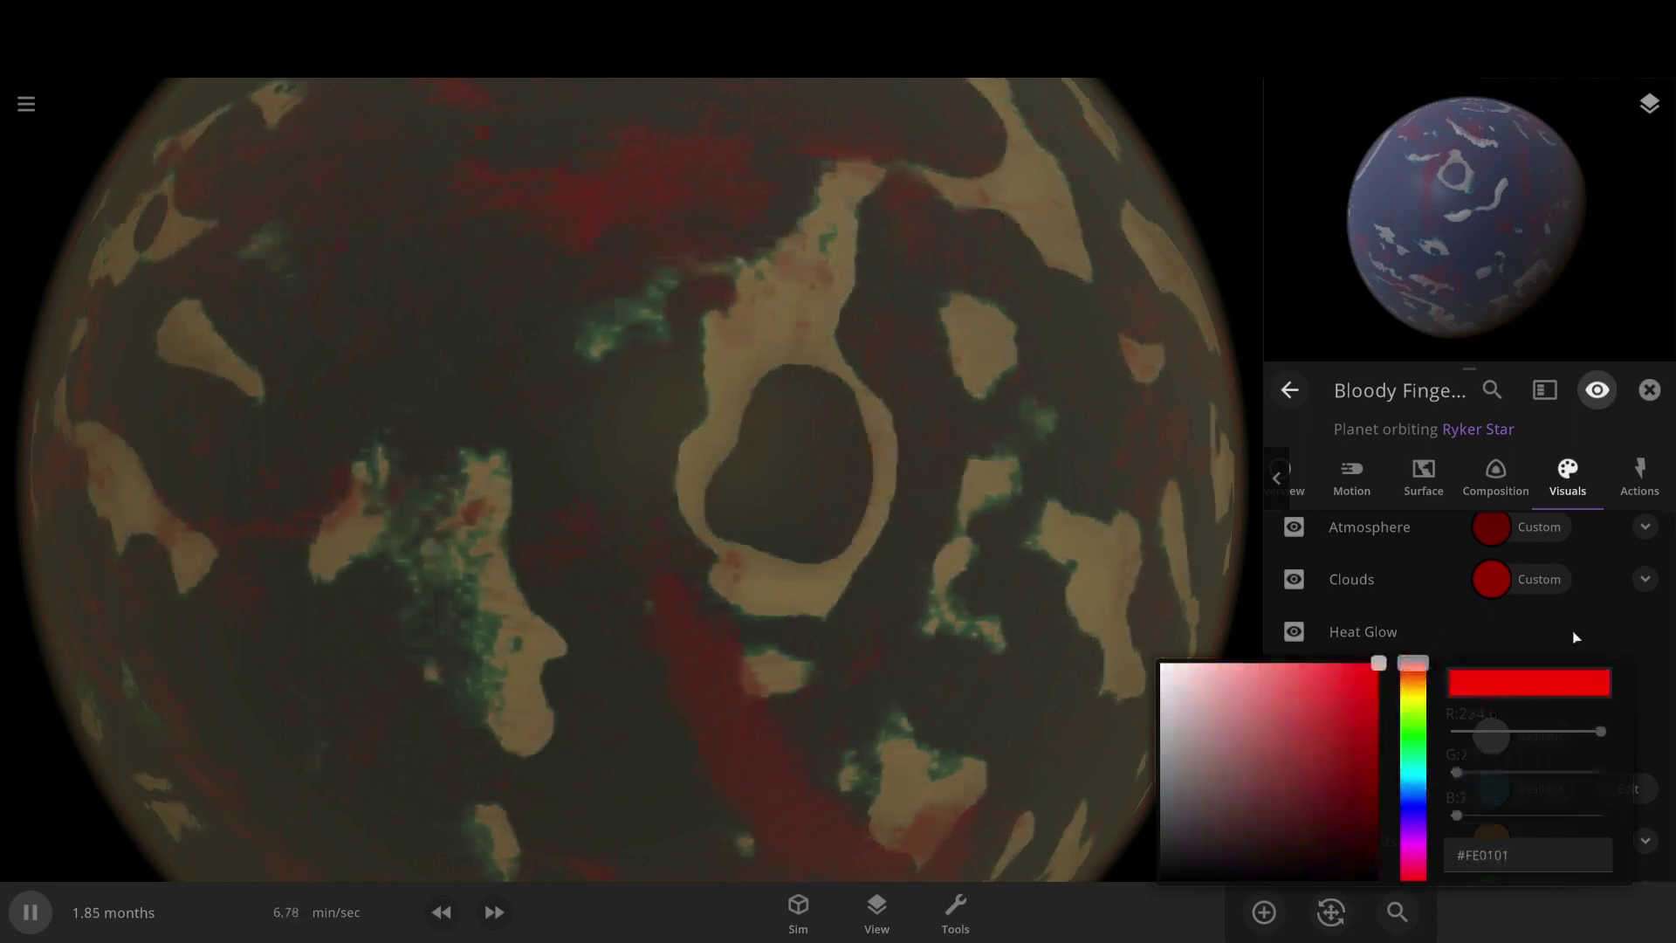
pyautogui.click(1614, 668)
pyautogui.scroll(-2, 1615, 664)
pyautogui.click(1491, 590)
pyautogui.moveTo(1348, 605); pyautogui.dragTo(1429, 529)
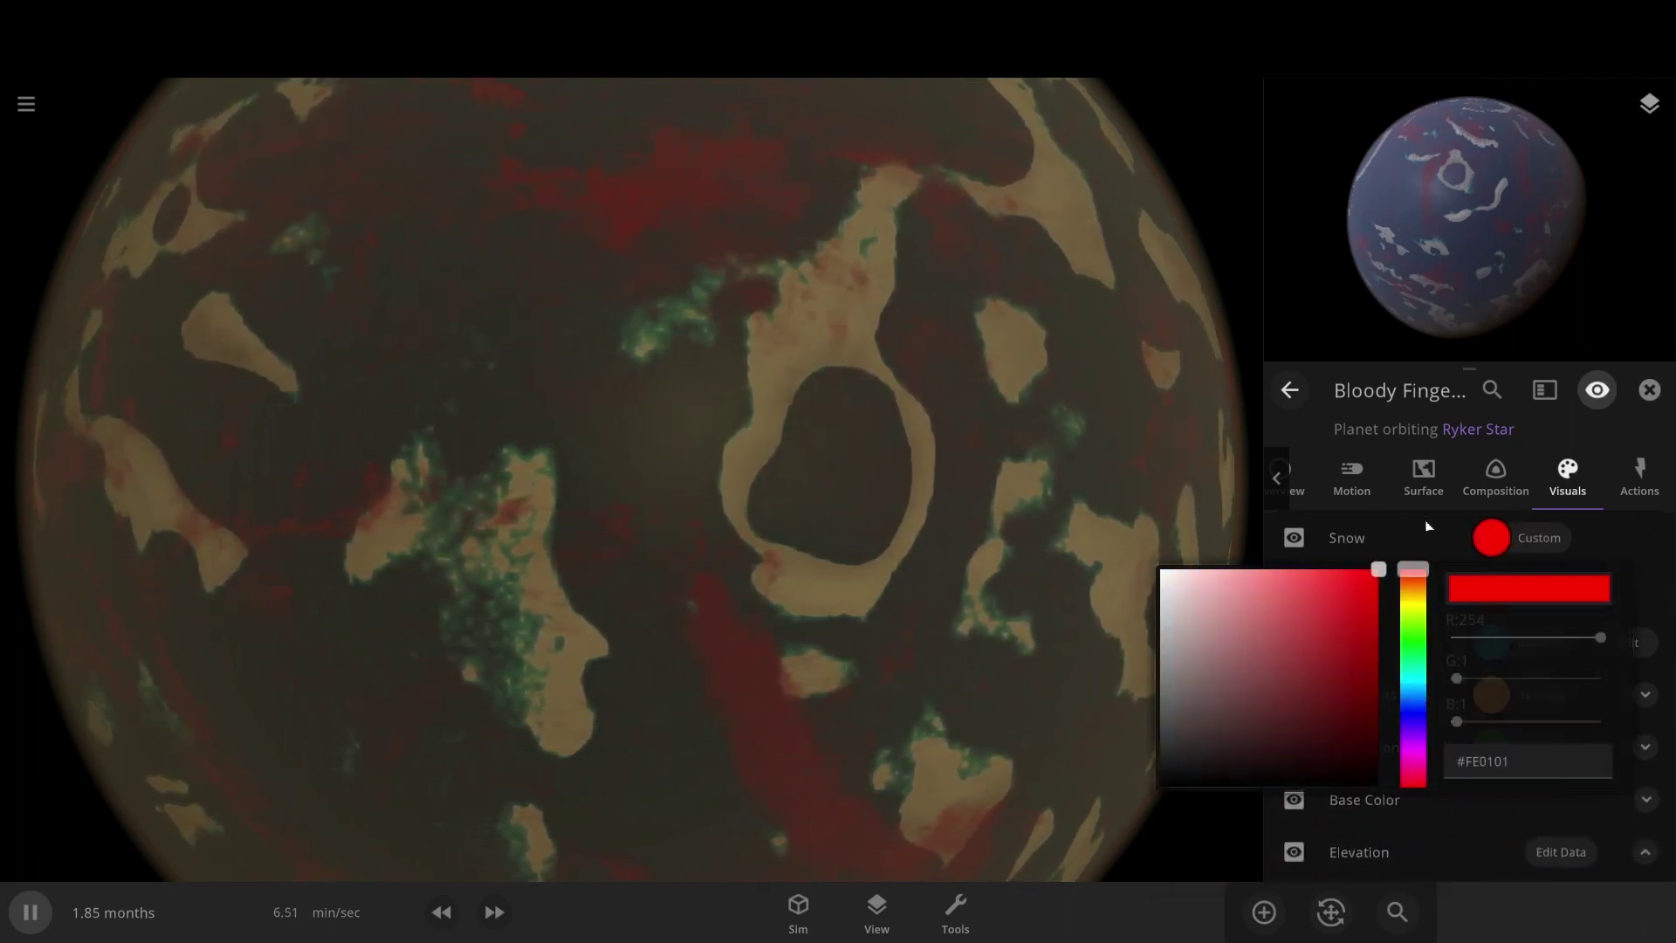
pyautogui.click(1662, 579)
# - Change the water colour of Bloody Fingers to a dark red (#710101)
pyautogui.click(1506, 655)
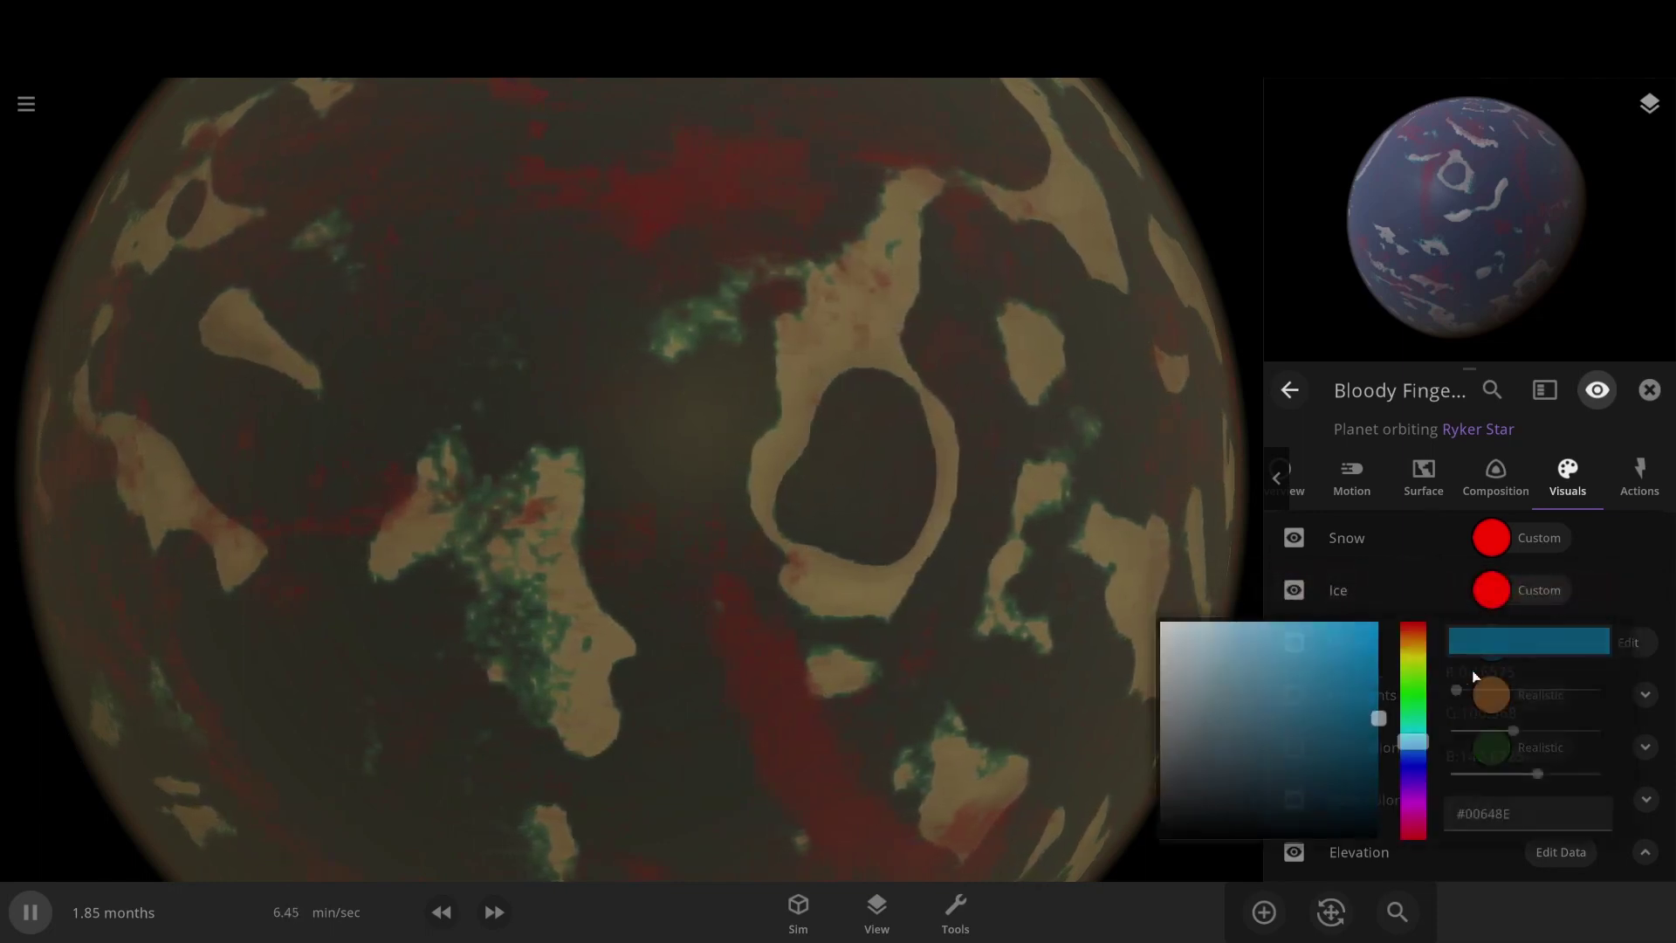
pyautogui.click(1413, 623)
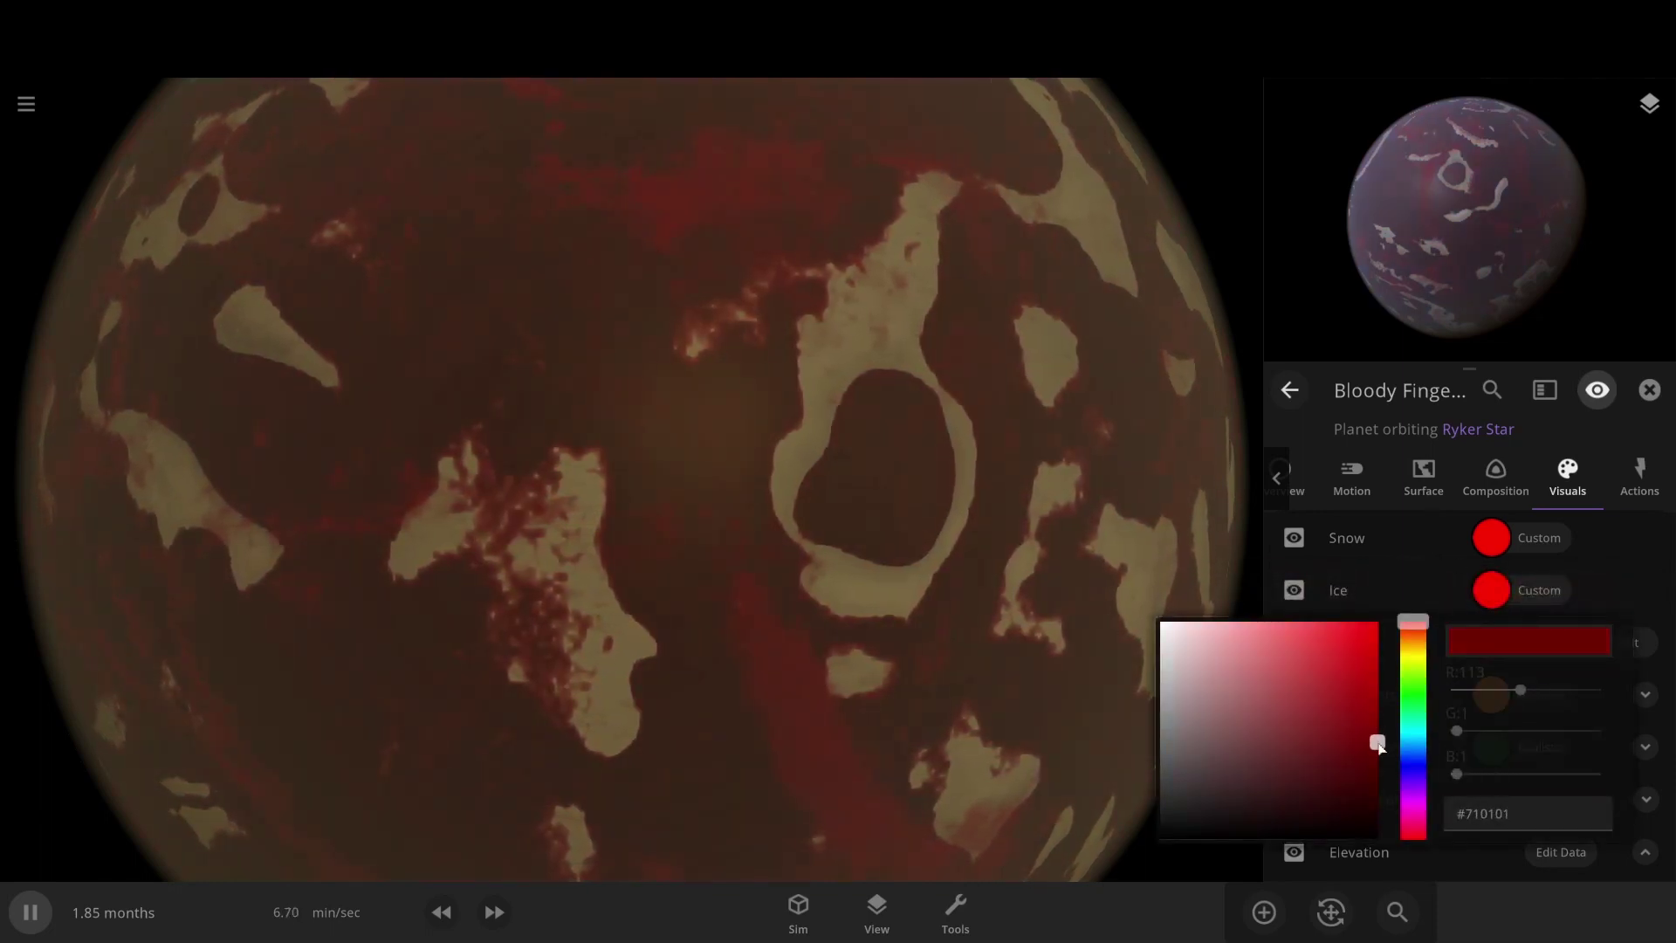
pyautogui.click(1657, 607)
# - Enable the vegetation layer on Bloody Fingers and colour it bright red (#FE0101)
pyautogui.scroll(-3, 1533, 640)
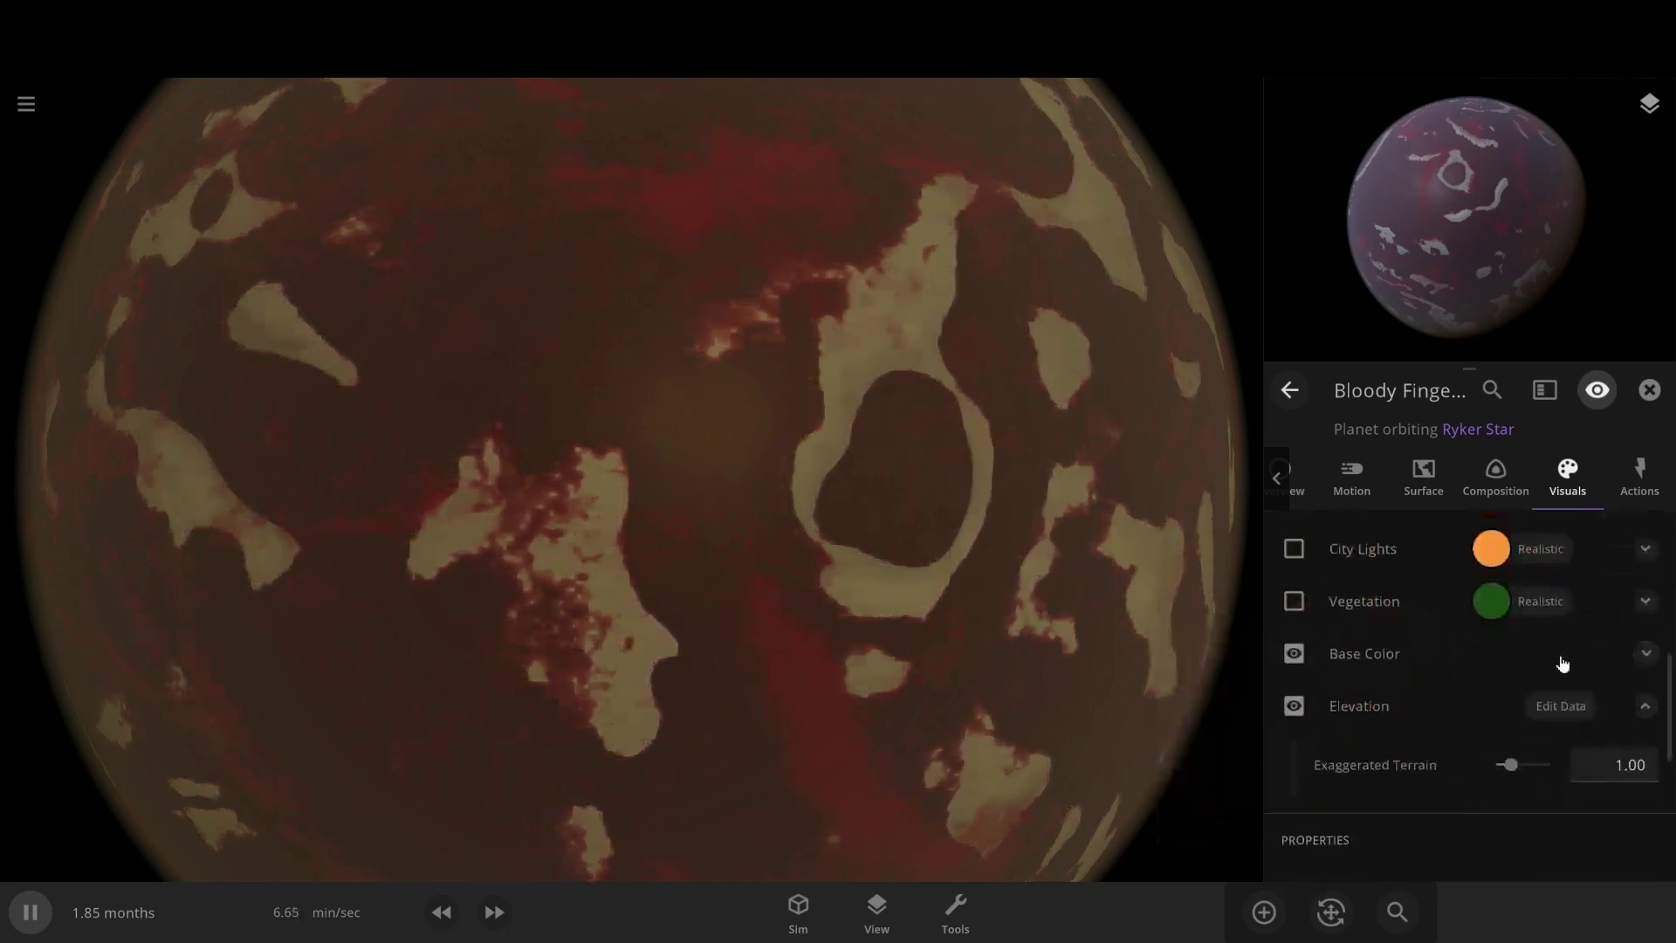
pyautogui.click(1295, 601)
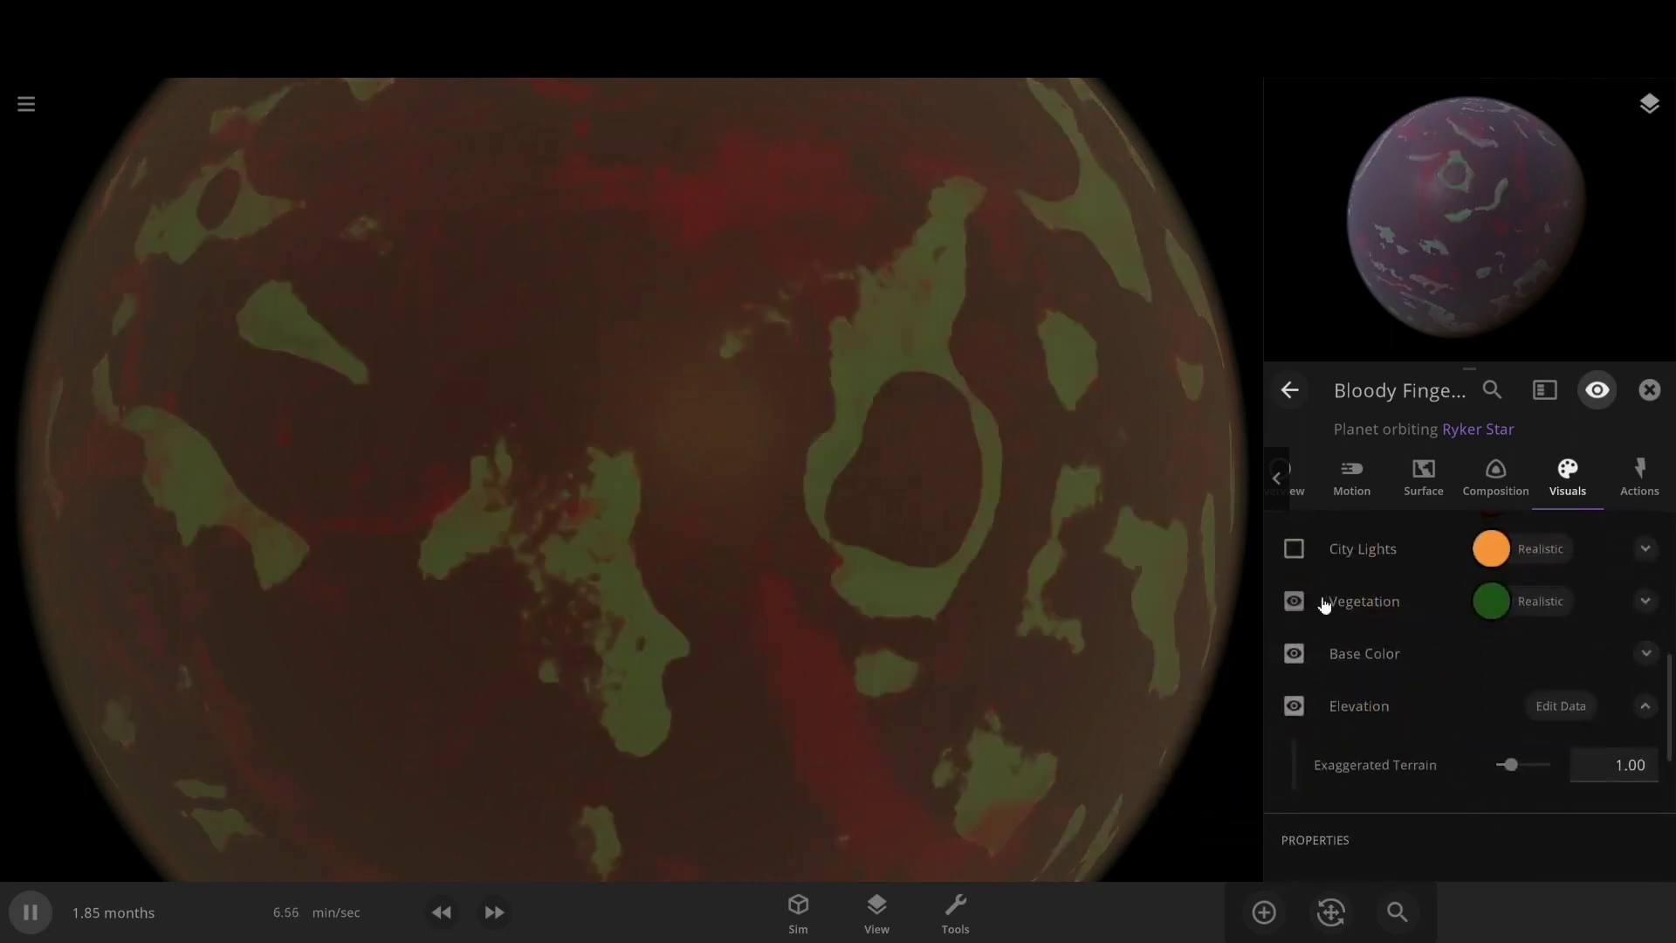
pyautogui.click(1487, 601)
pyautogui.moveTo(1412, 629); pyautogui.dragTo(1427, 507)
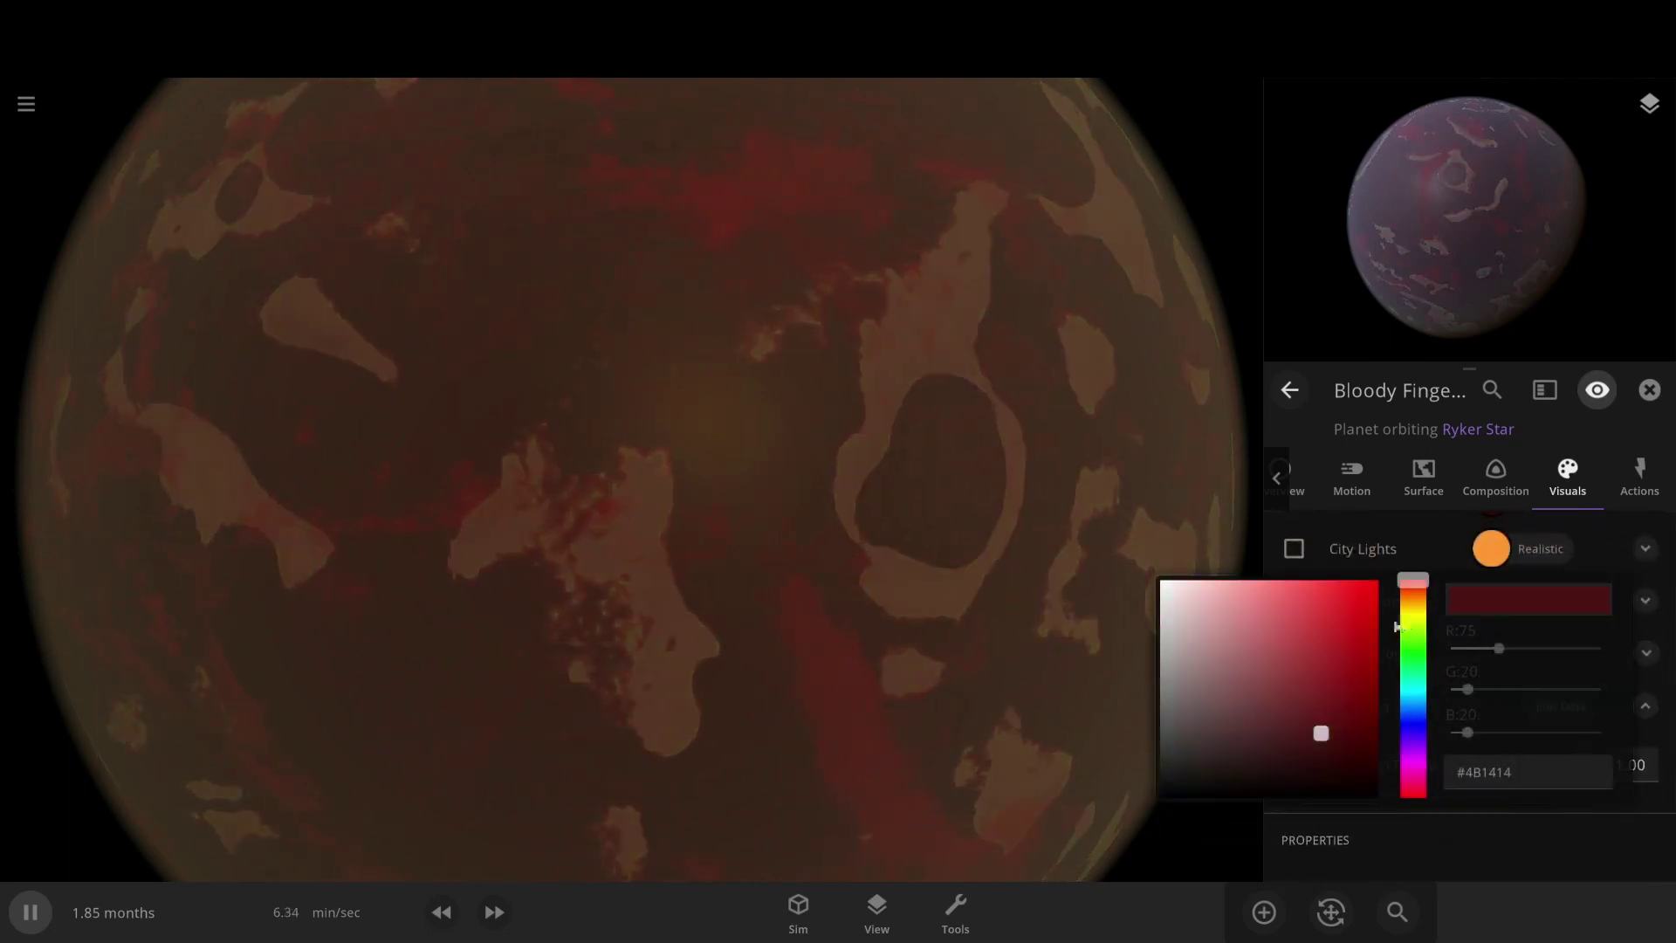
pyautogui.moveTo(1357, 627); pyautogui.dragTo(1480, 499)
pyautogui.click(1634, 569)
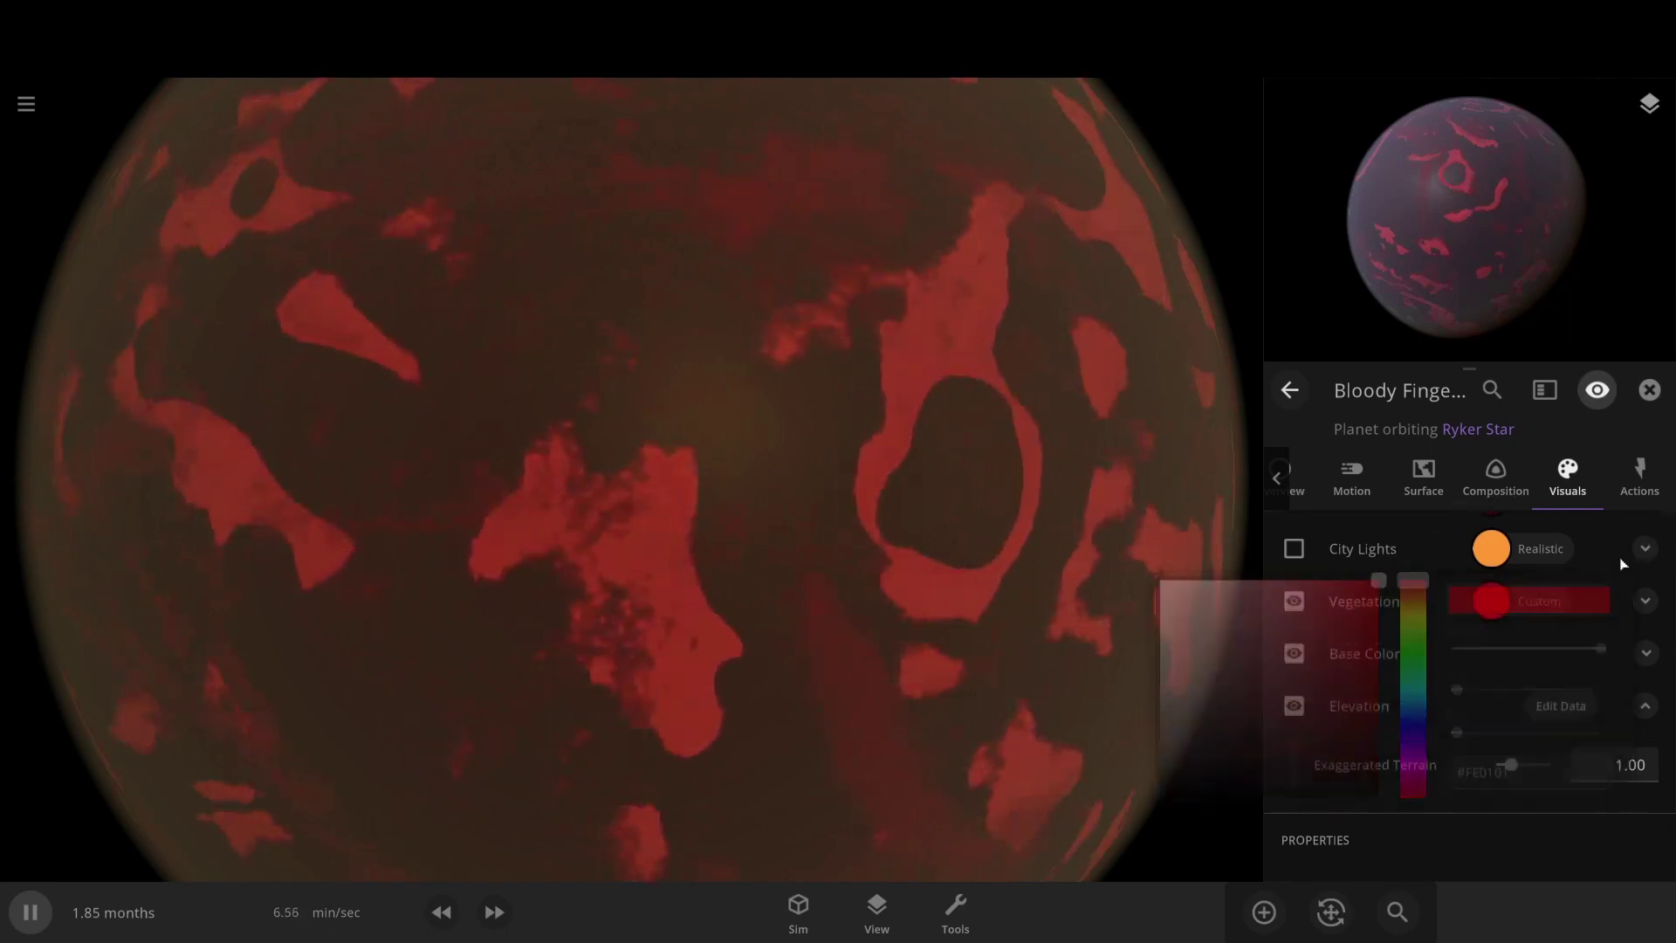
# - Enable city lights on Bloody Fingers, recolour them red, and check the planet's dark side
pyautogui.scroll(2, 1598, 602)
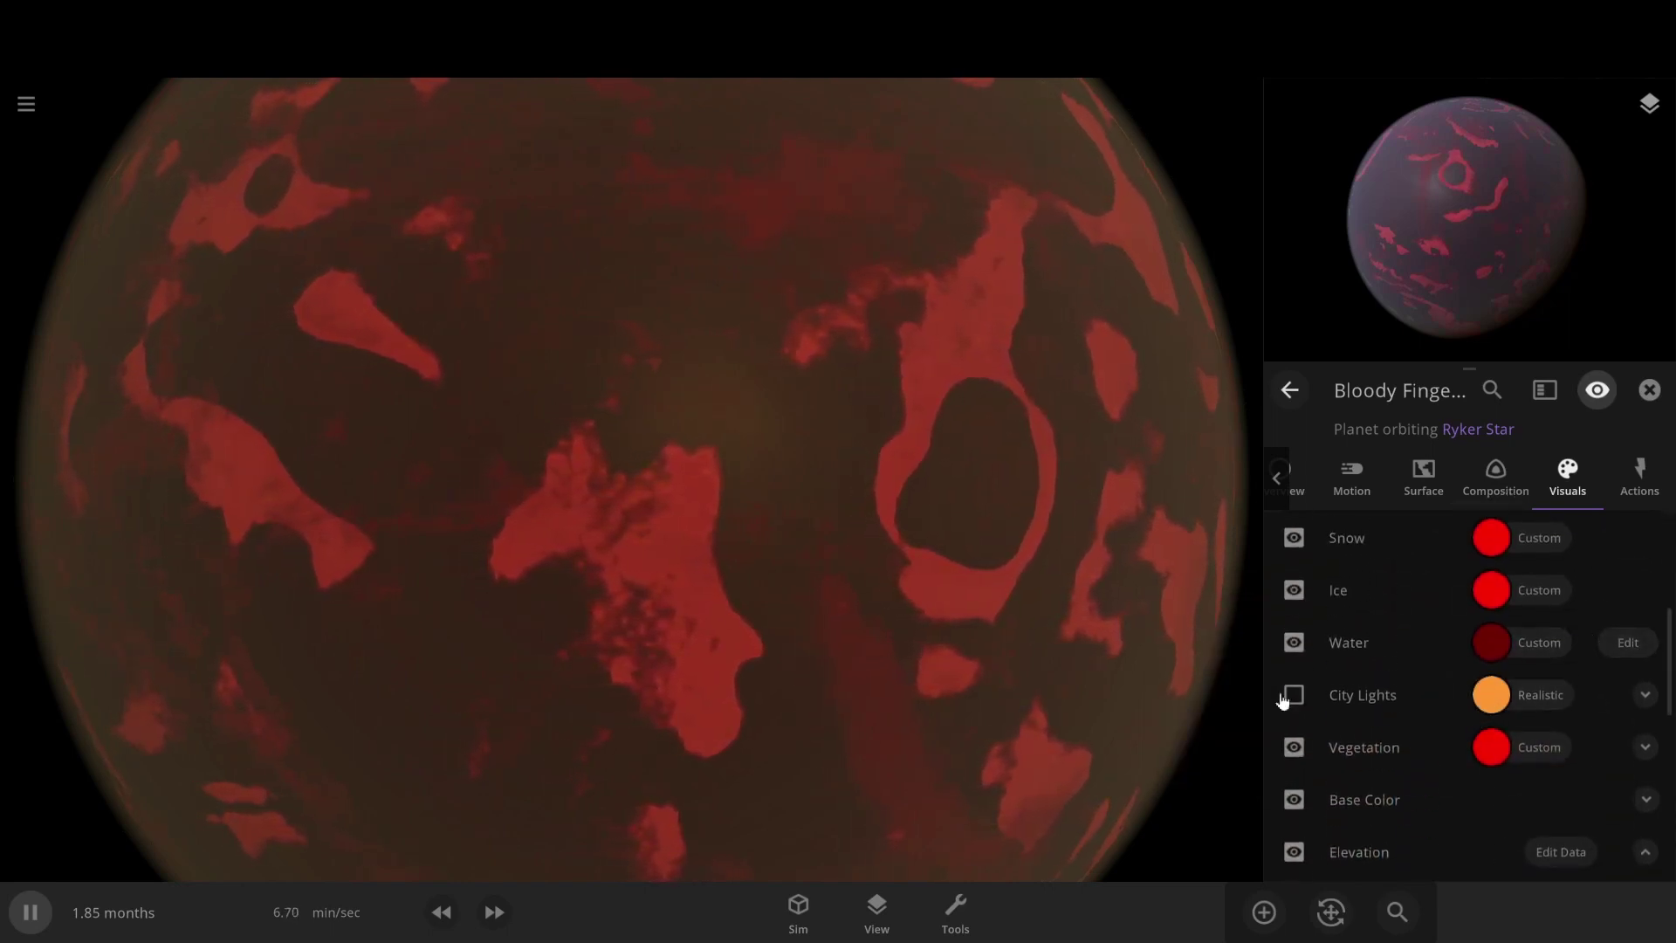
pyautogui.moveTo(1021, 585); pyautogui.dragTo(1362, 489)
pyautogui.scroll(-3, 1023, 502)
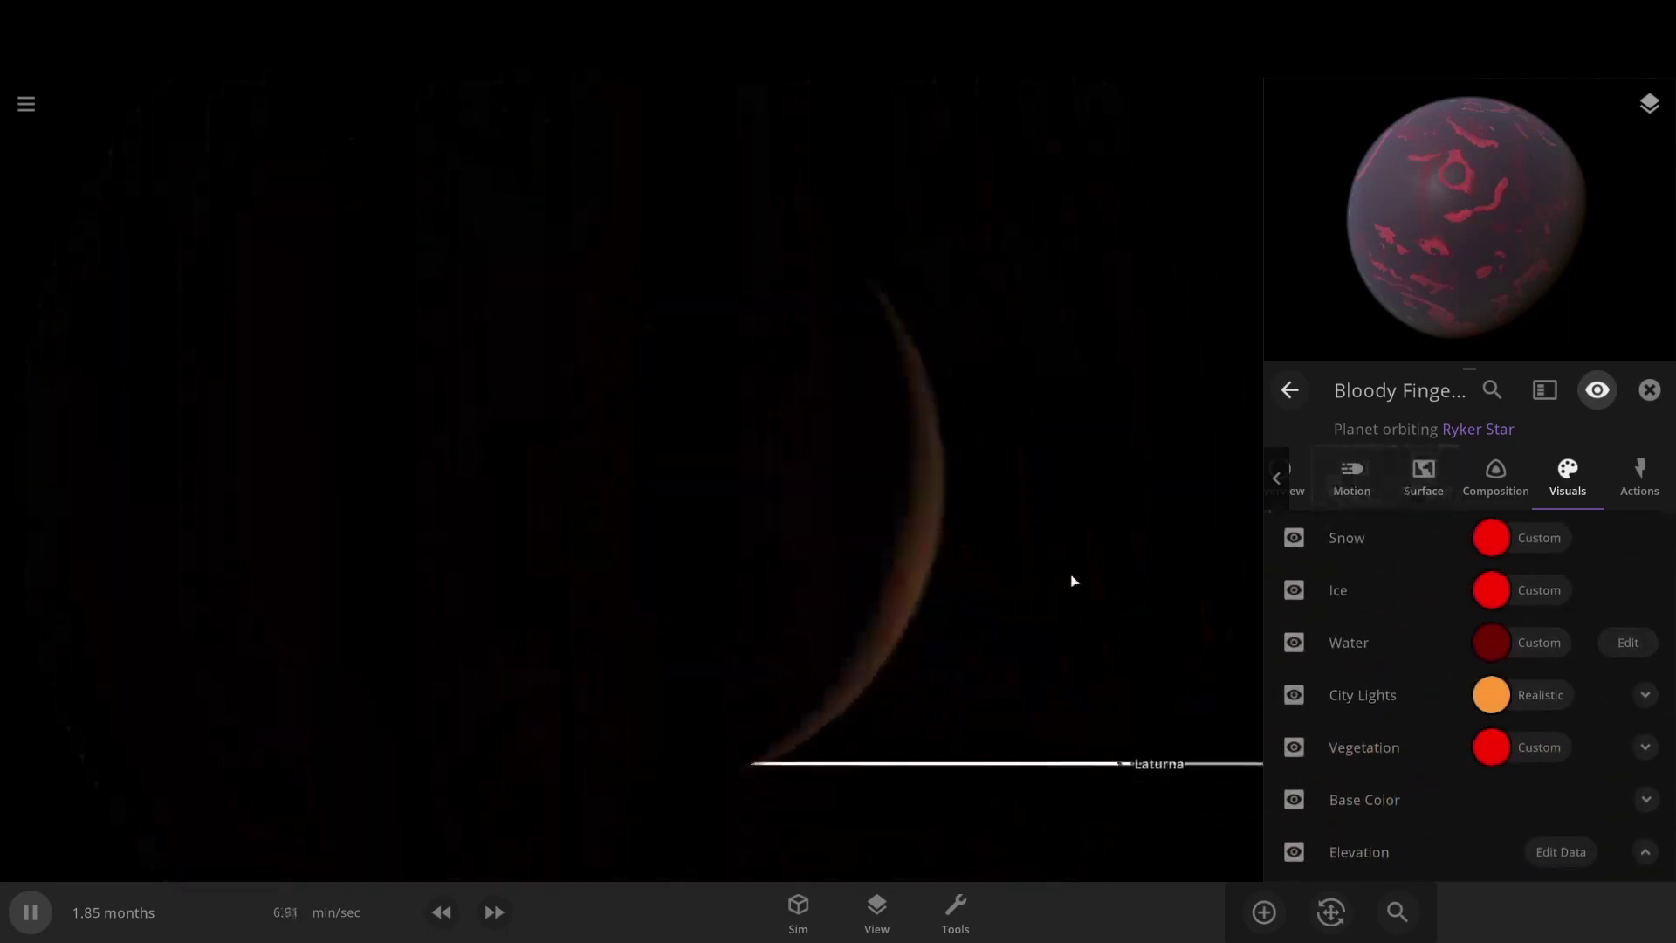
pyautogui.click(1490, 695)
pyautogui.moveTo(1415, 694); pyautogui.dragTo(1408, 587)
pyautogui.moveTo(1101, 435); pyautogui.dragTo(867, 547)
pyautogui.scroll(3, 936, 437)
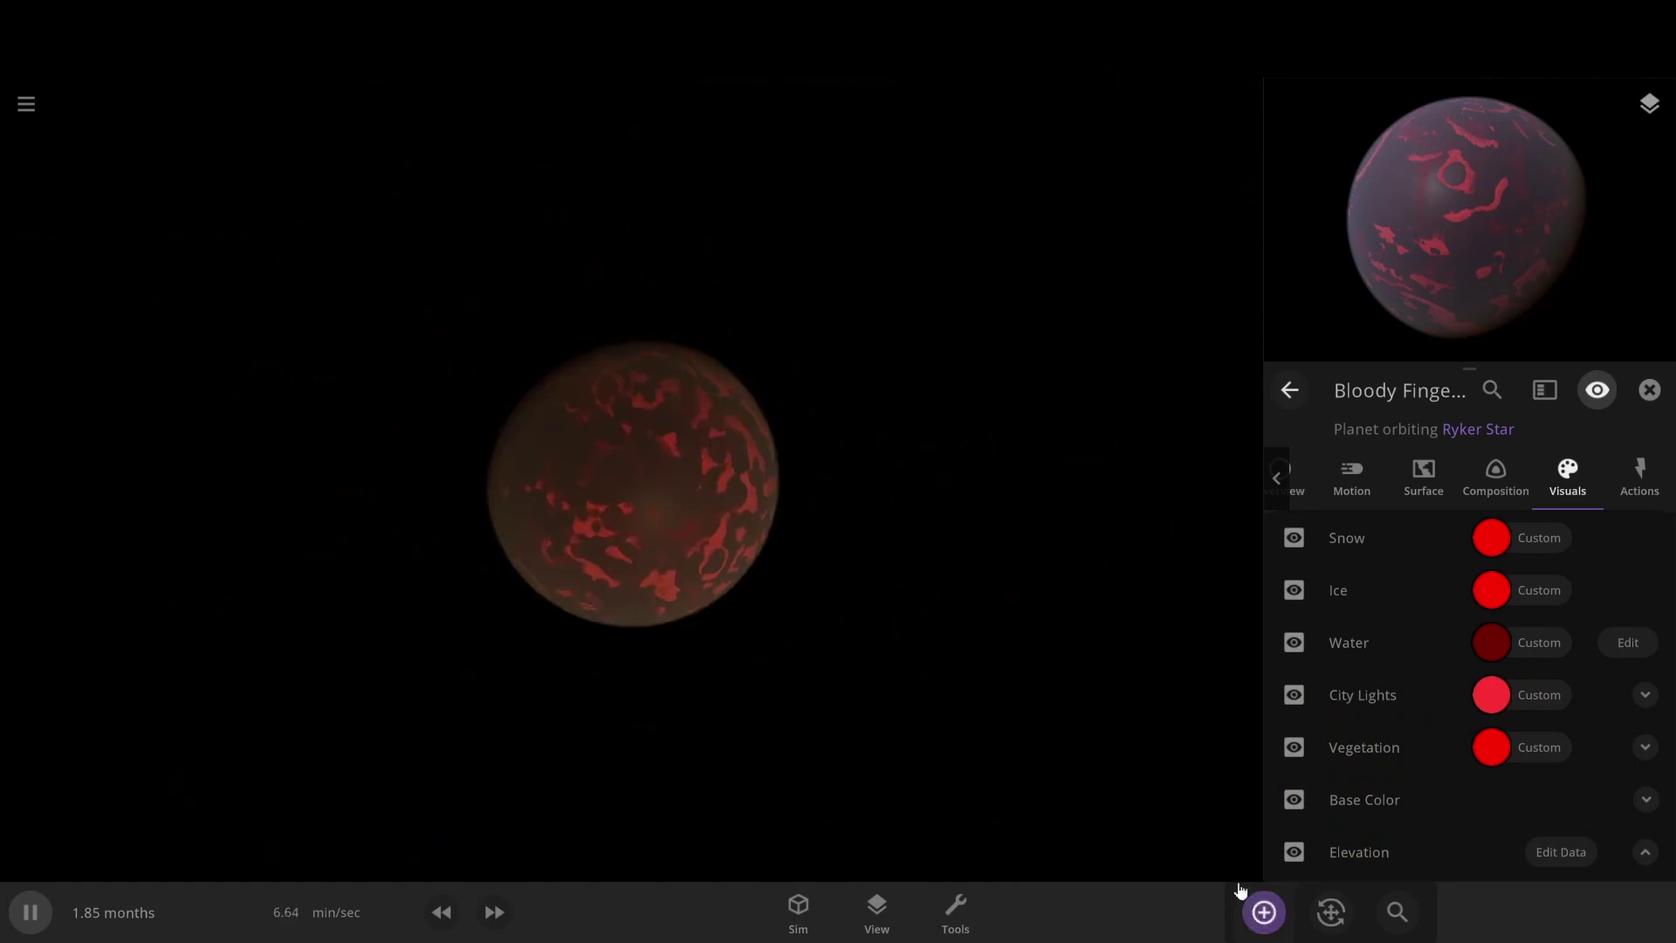
# - Place several random small moons in orbits at increasing distances around Bloody Fingers
pyautogui.click(1262, 910)
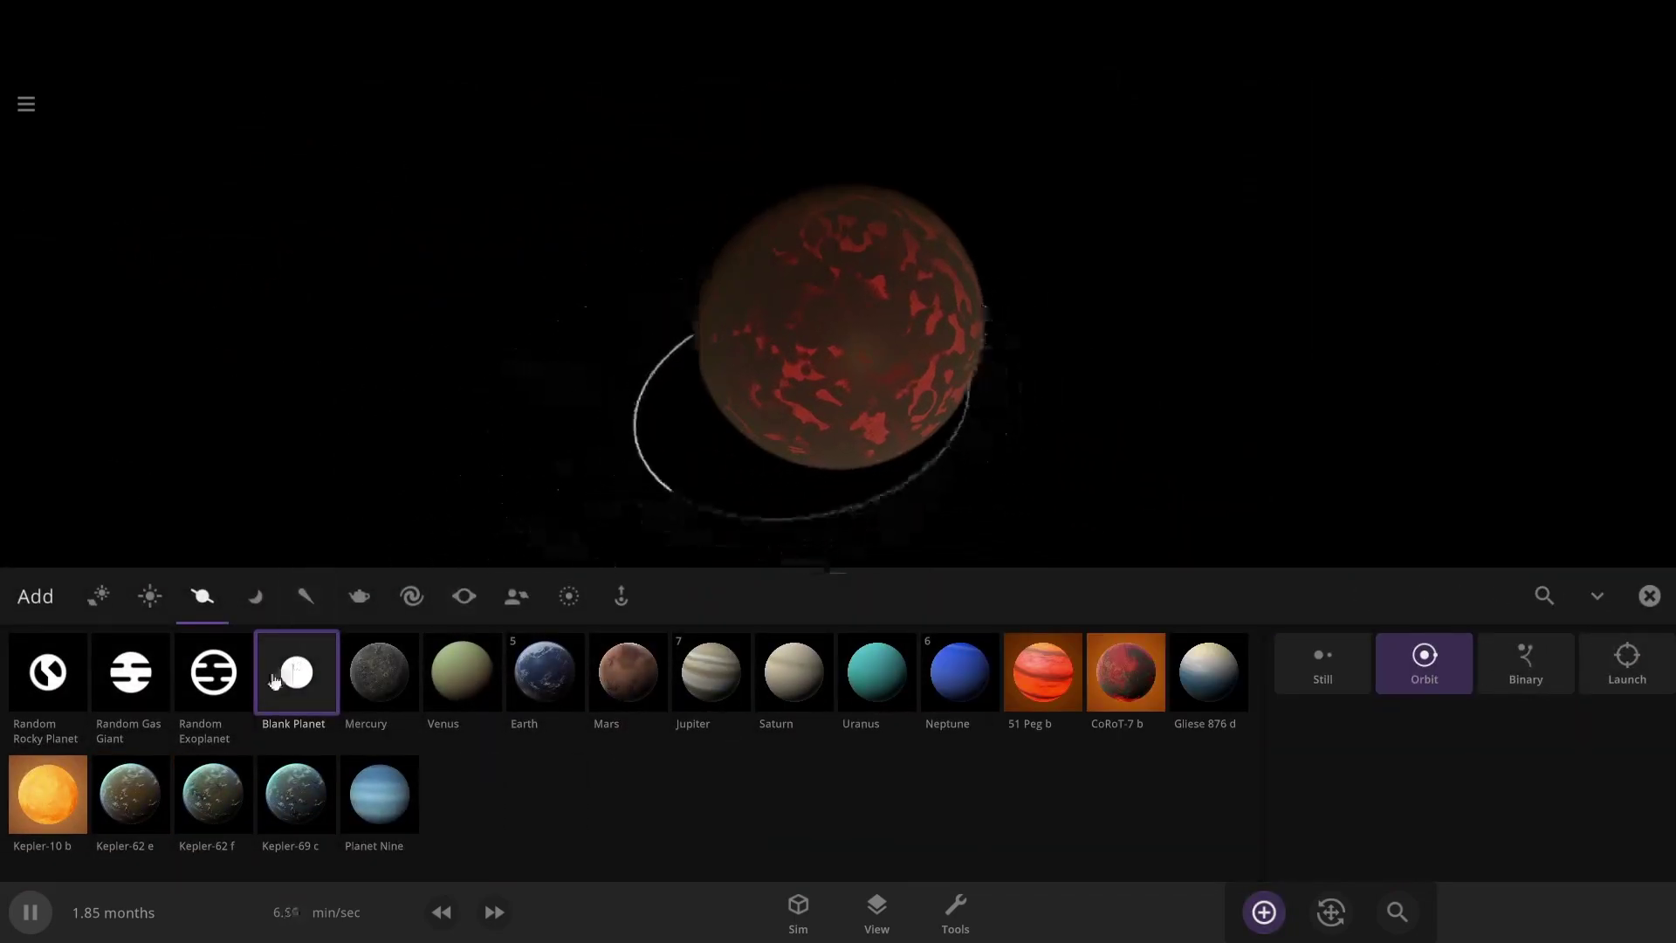
pyautogui.click(98, 596)
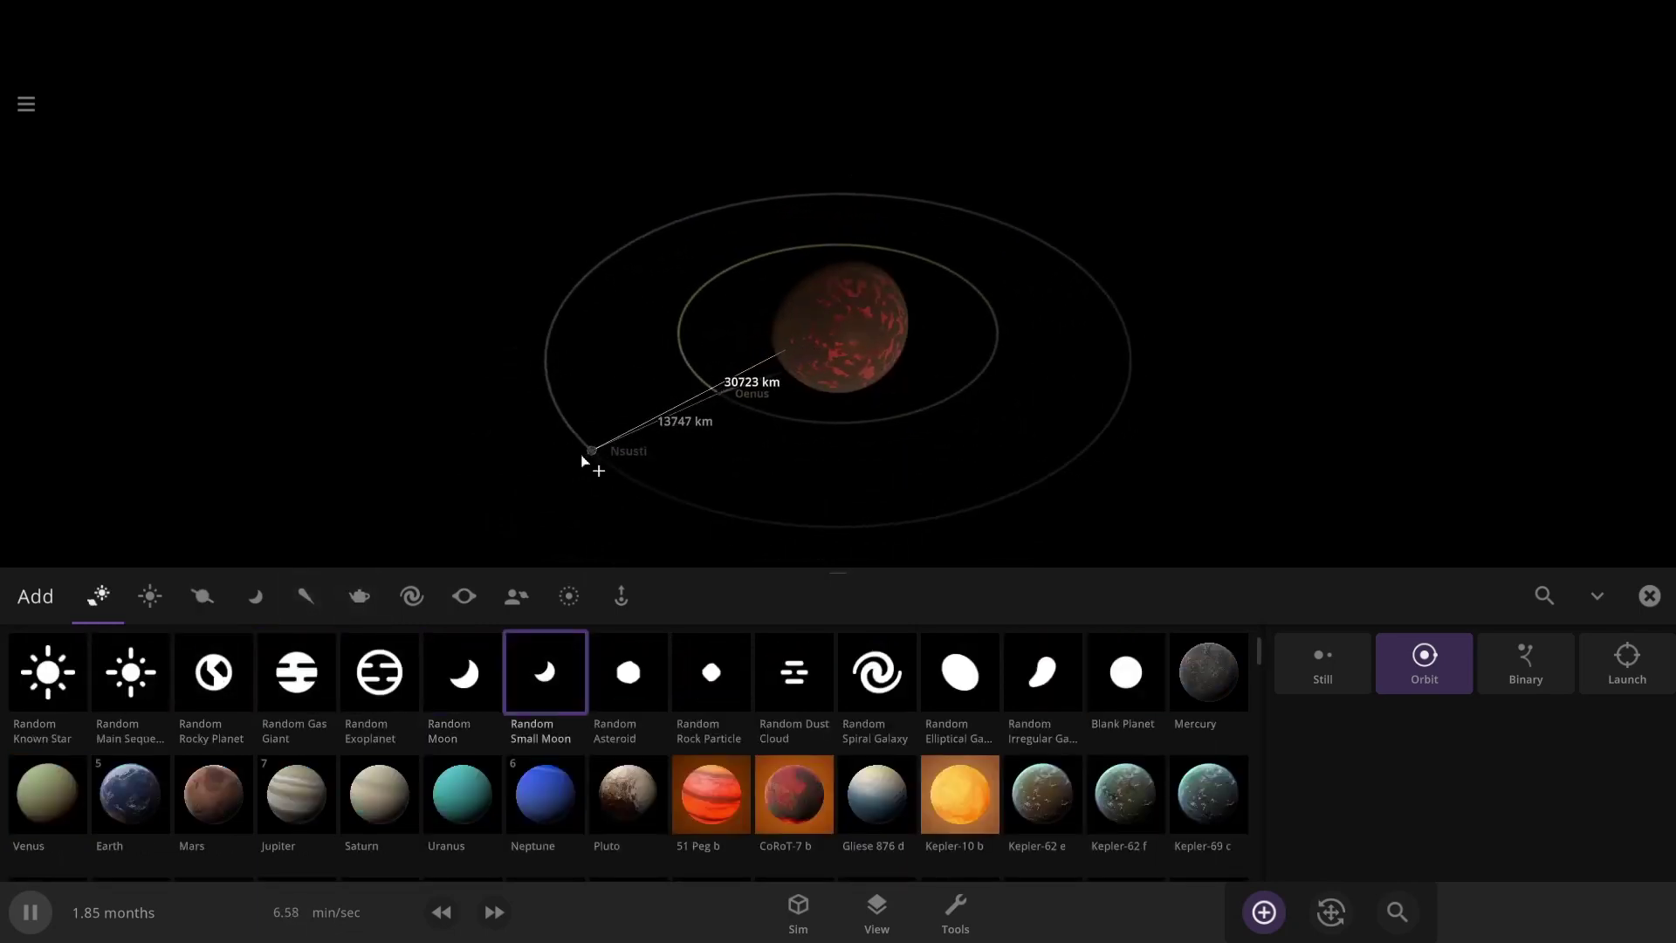
pyautogui.press('Escape')
pyautogui.click(1260, 898)
pyautogui.scroll(-3, 568, 480)
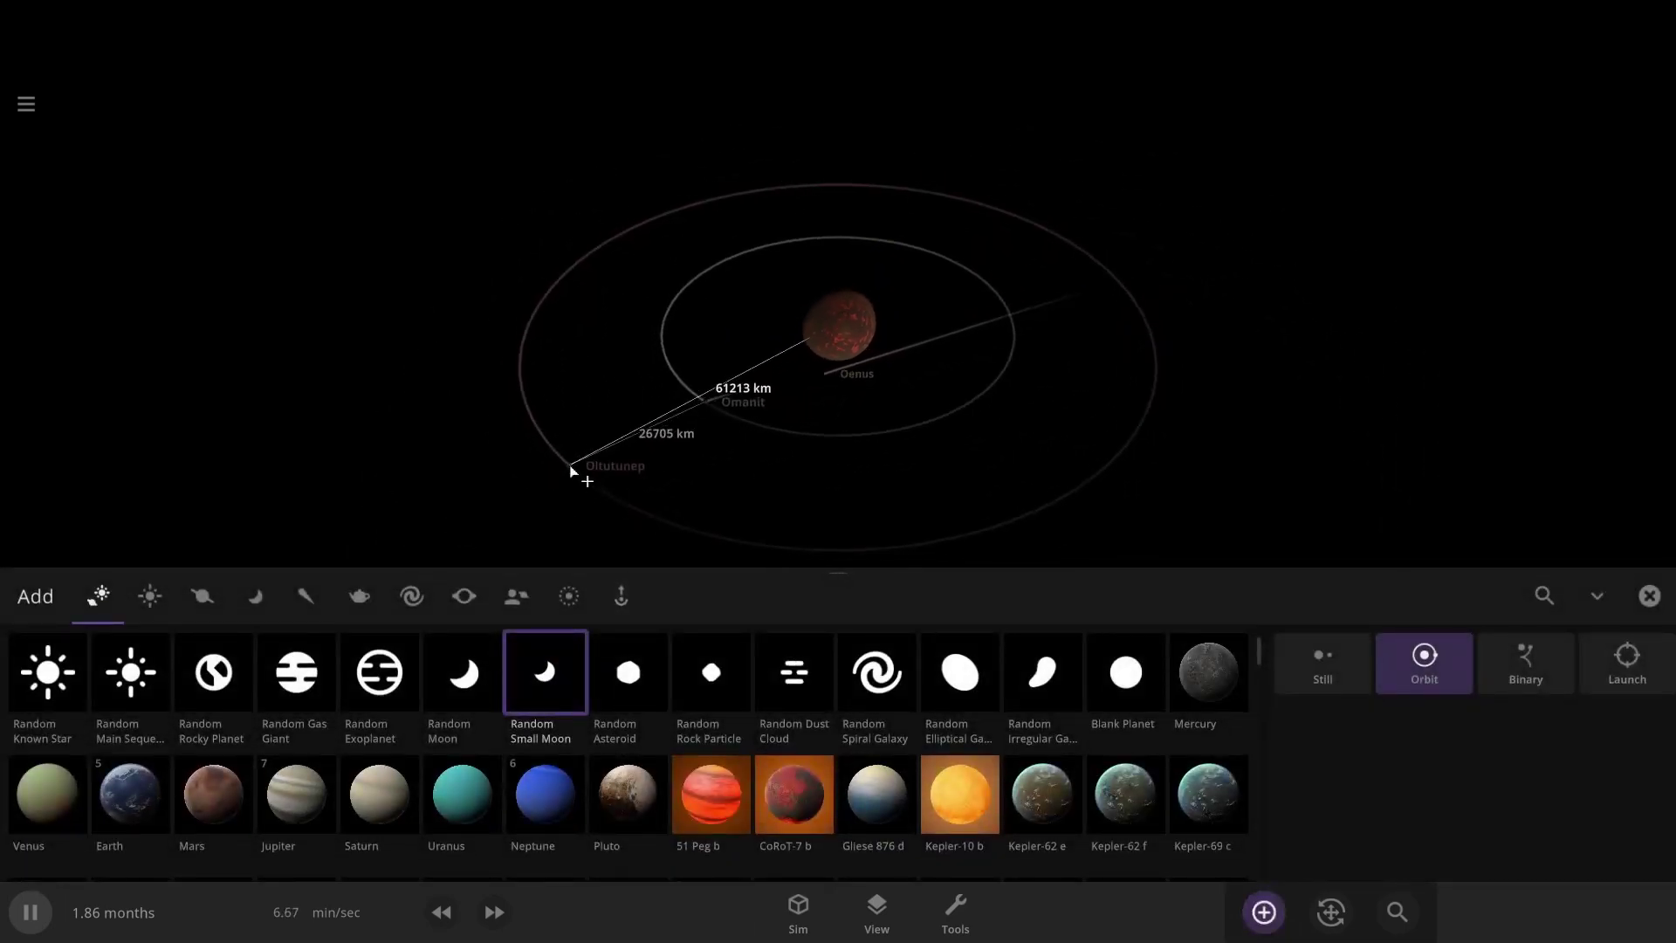
pyautogui.click(575, 469)
pyautogui.scroll(-2, 572, 472)
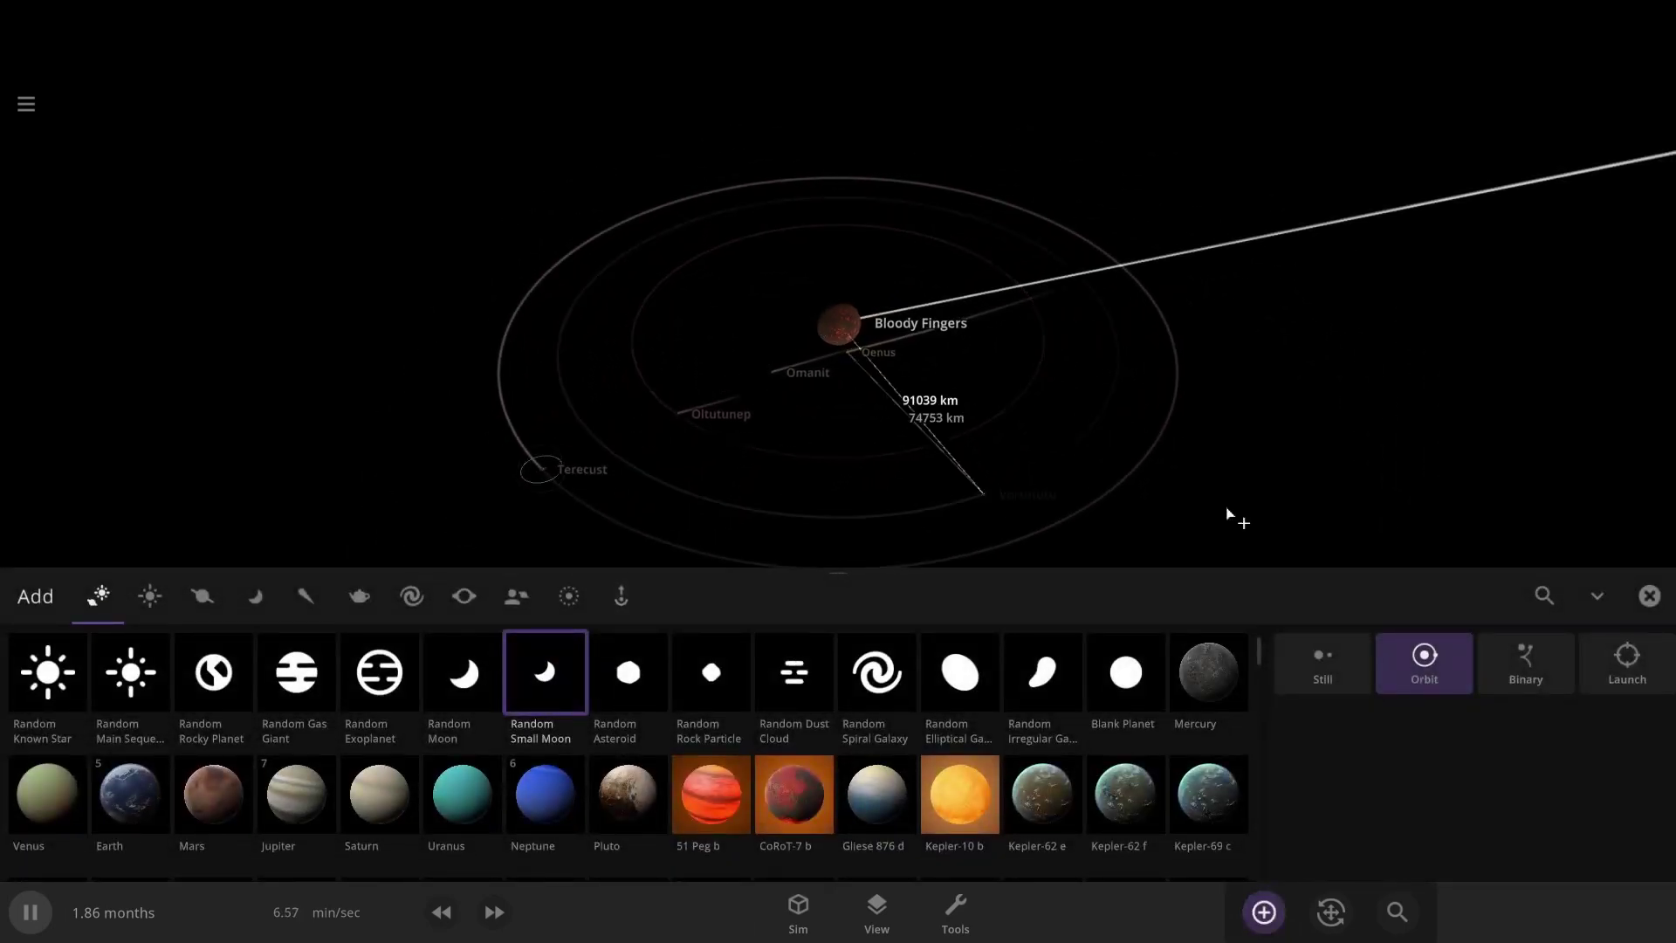
pyautogui.click(1649, 596)
# - Raise the orbital period of the moon Oenus to about 2.48 days and inspect its new orbit
pyautogui.click(892, 499)
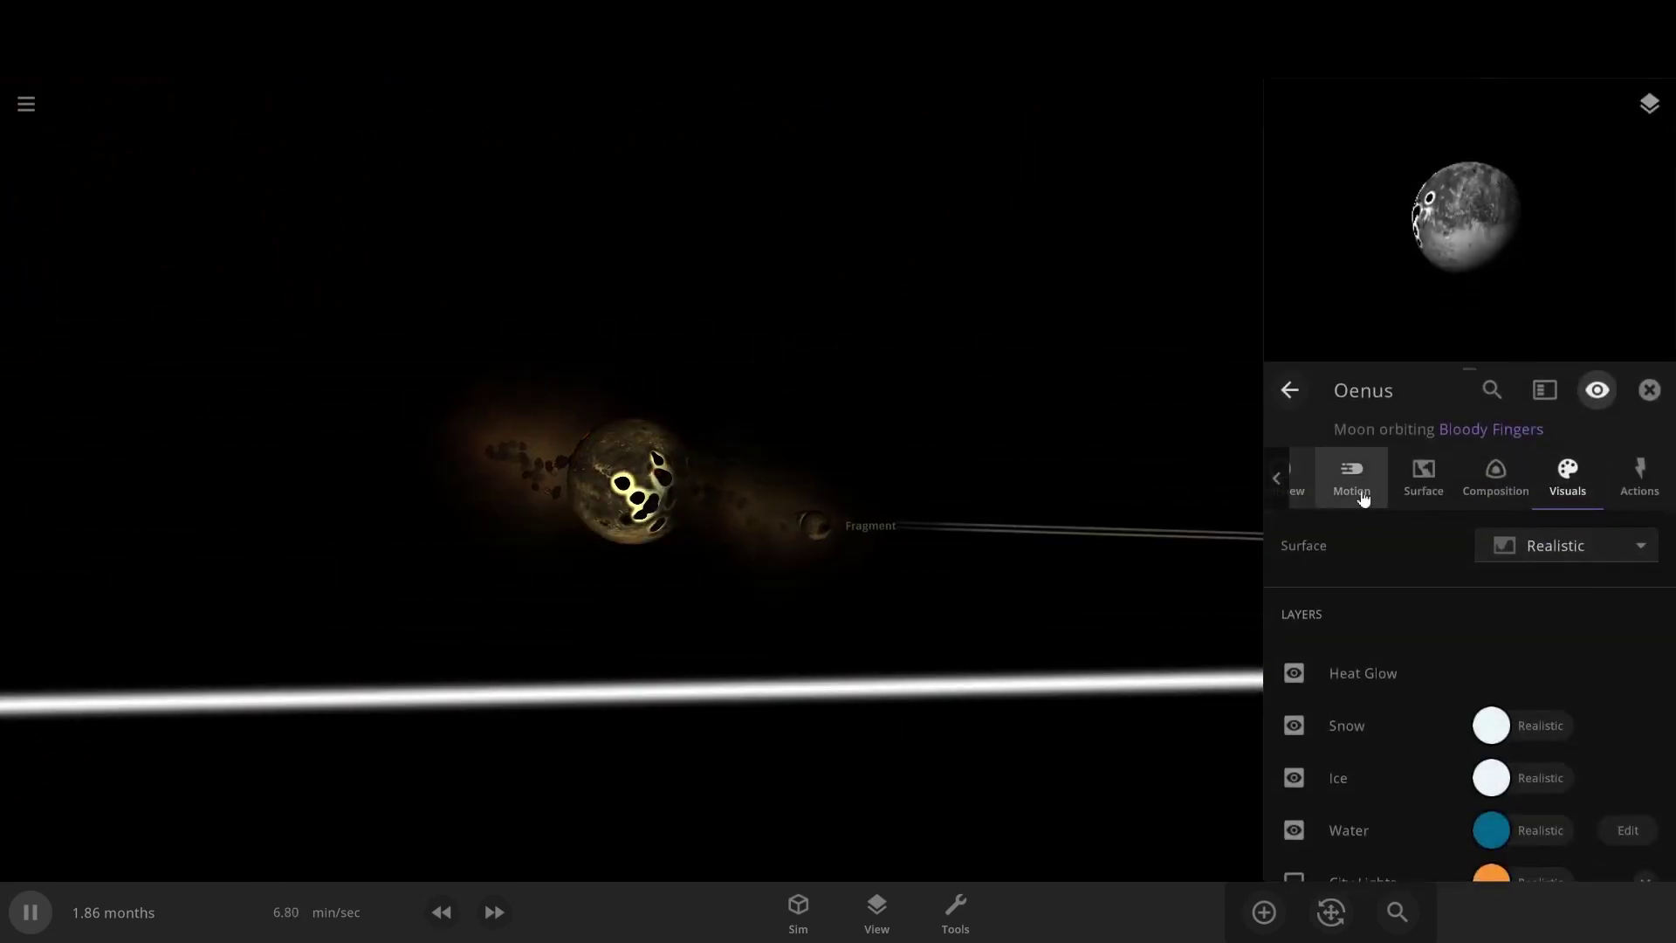
pyautogui.click(1362, 489)
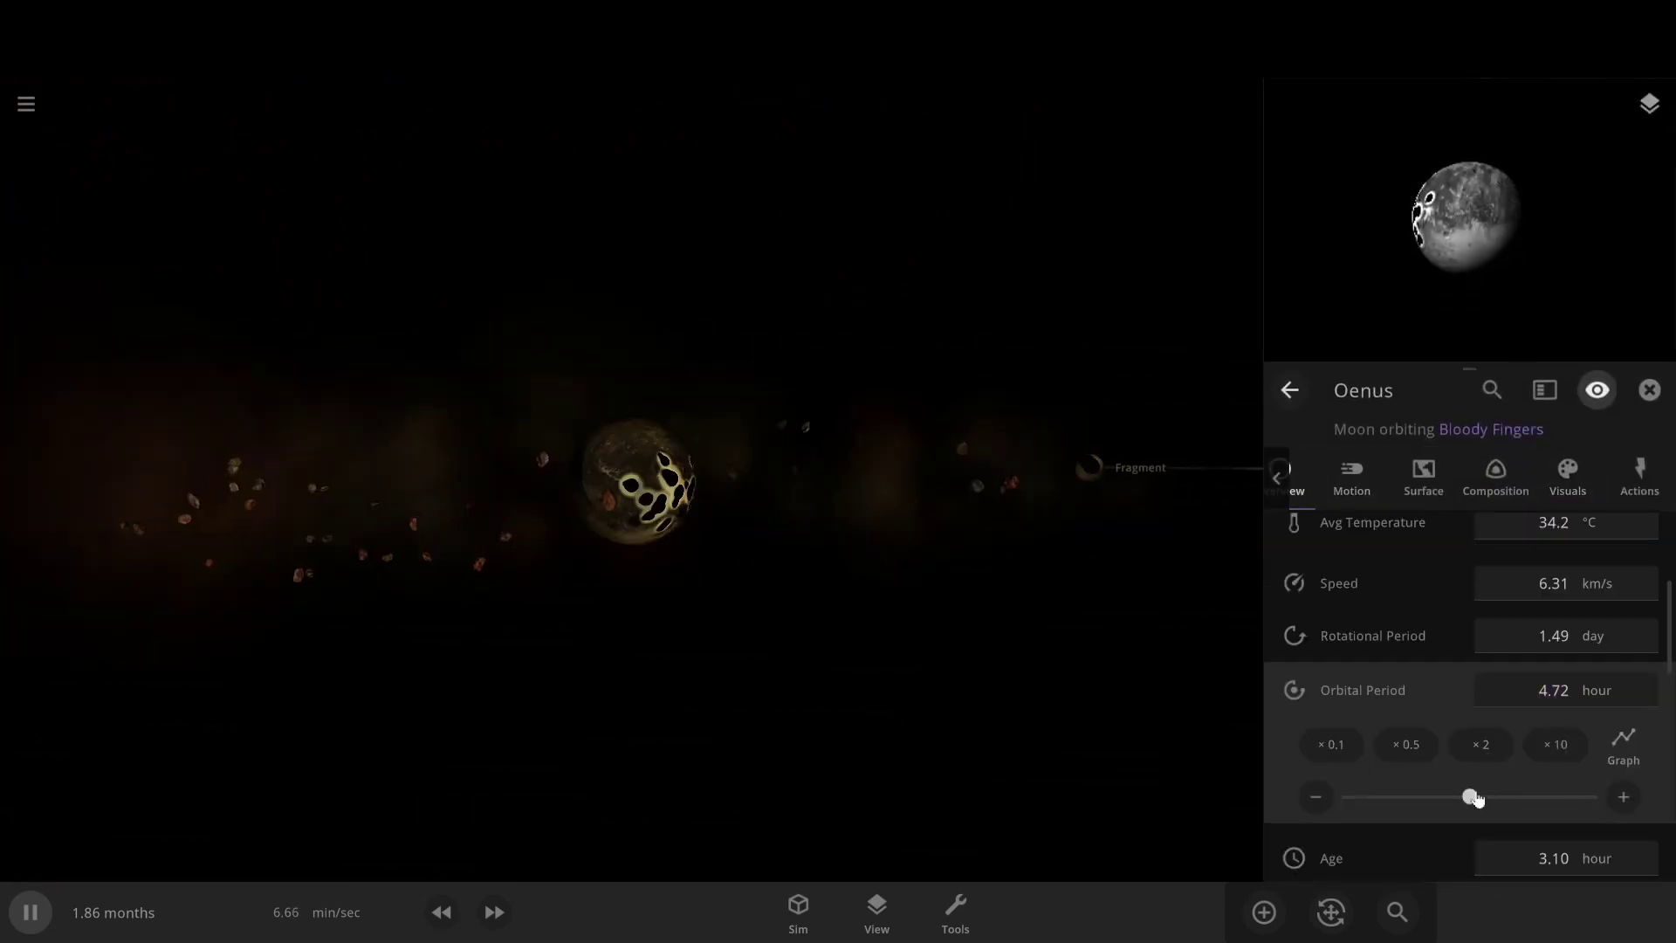
pyautogui.moveTo(1469, 797); pyautogui.dragTo(1640, 805)
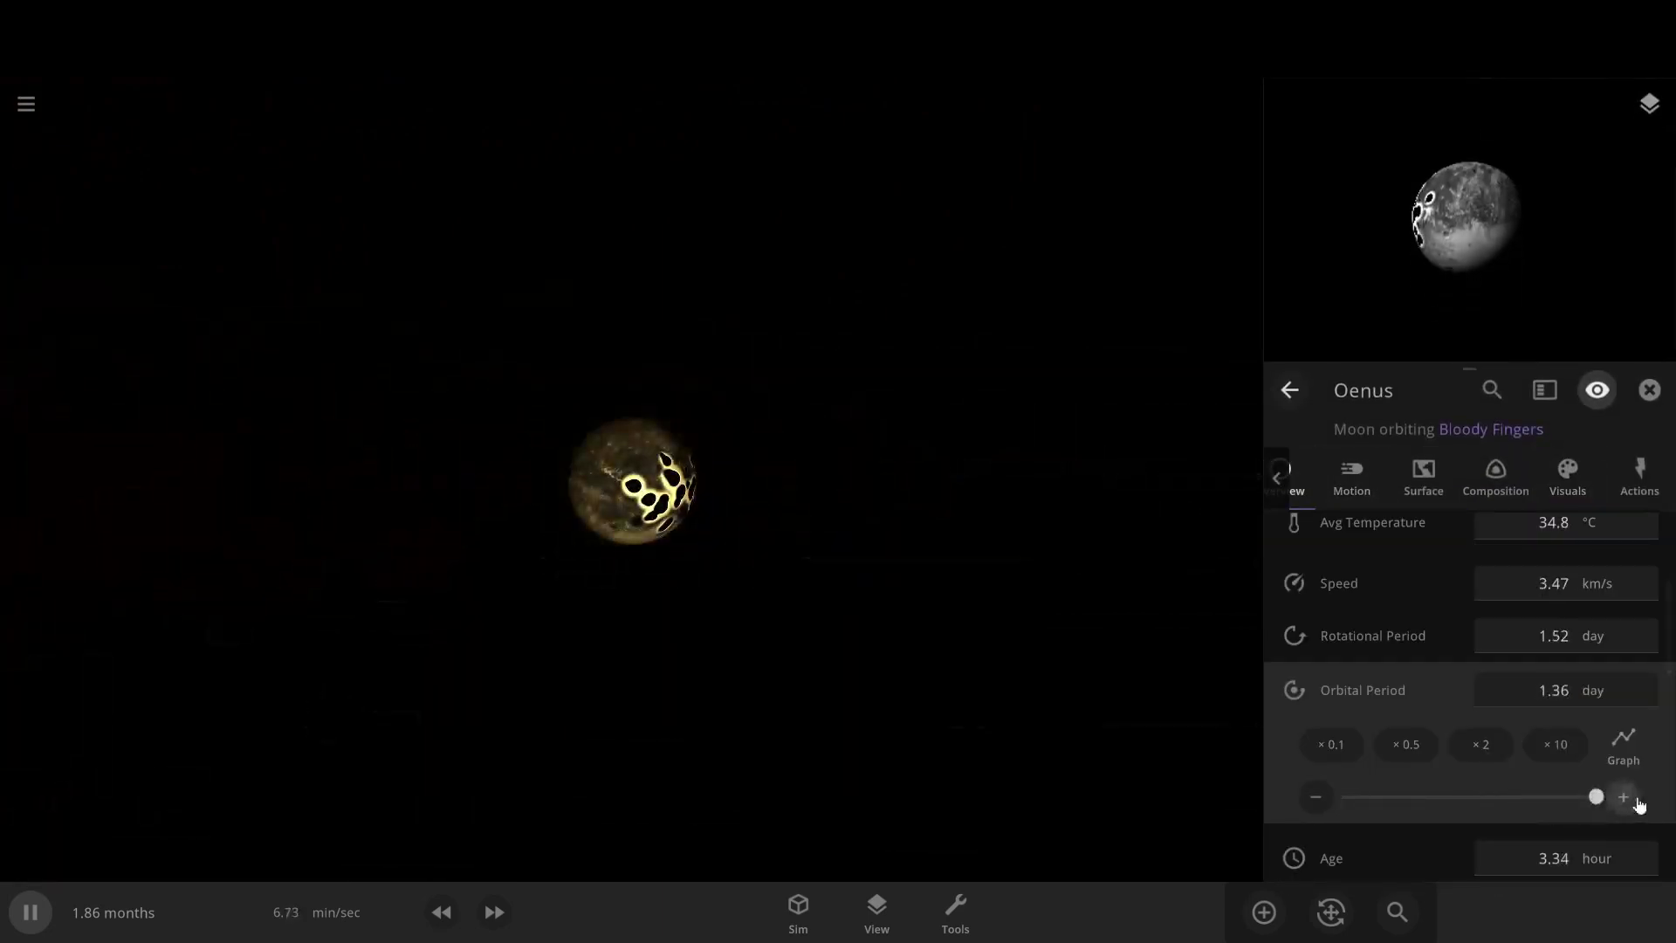
pyautogui.scroll(-5, 764, 607)
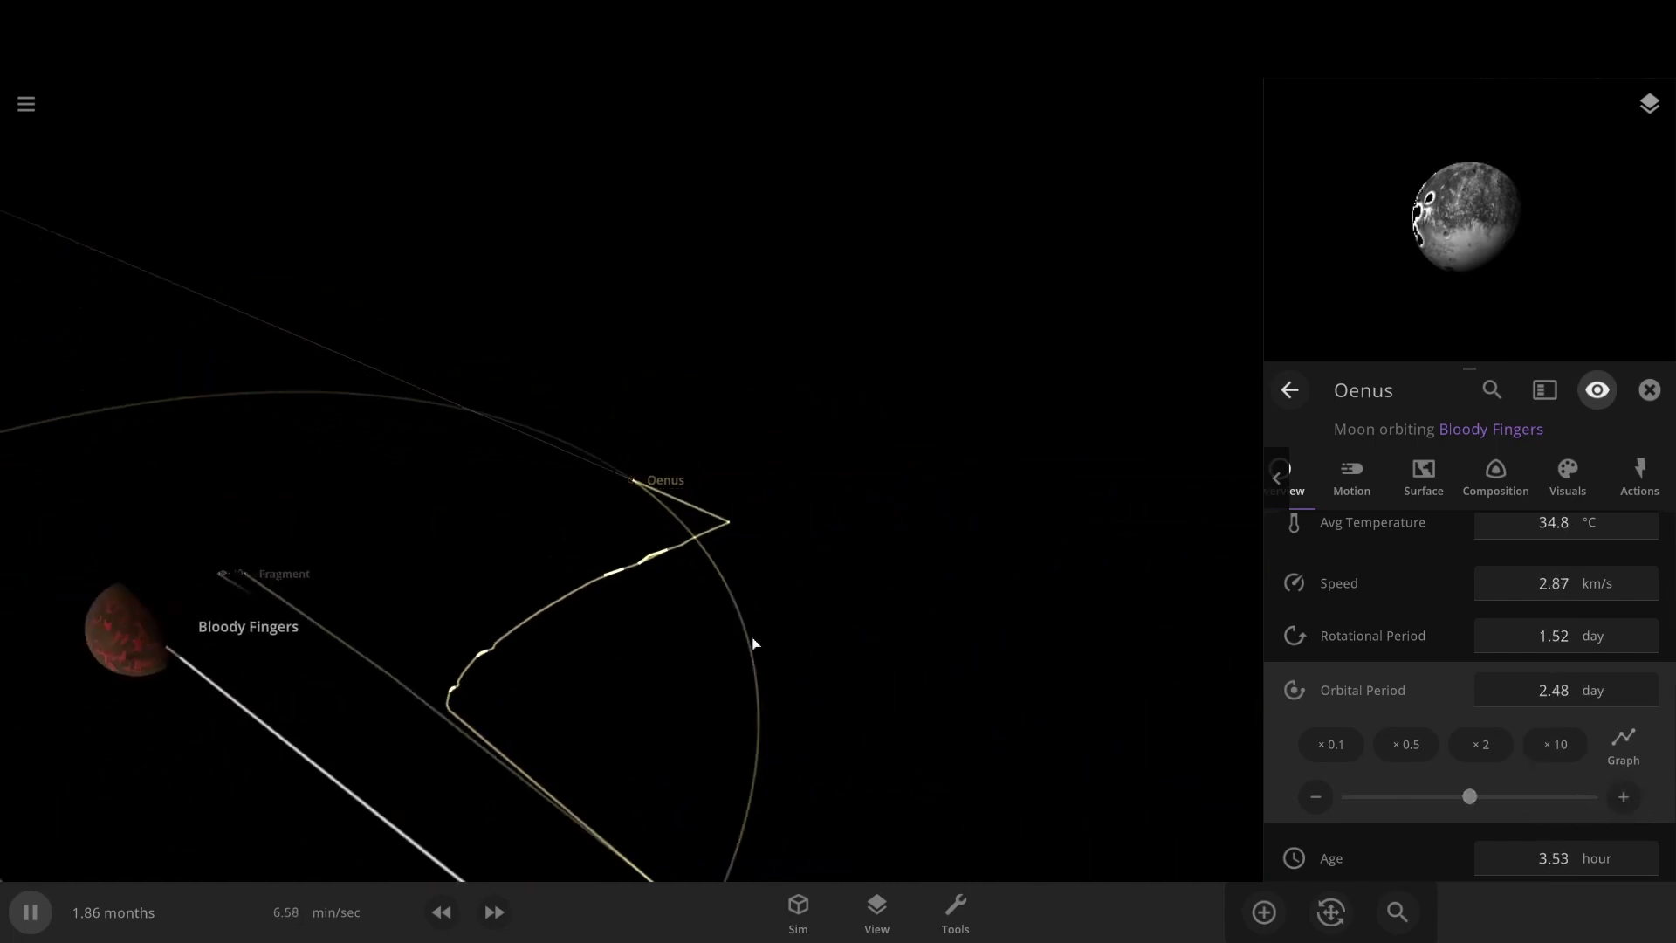
pyautogui.moveTo(754, 643); pyautogui.dragTo(469, 552)
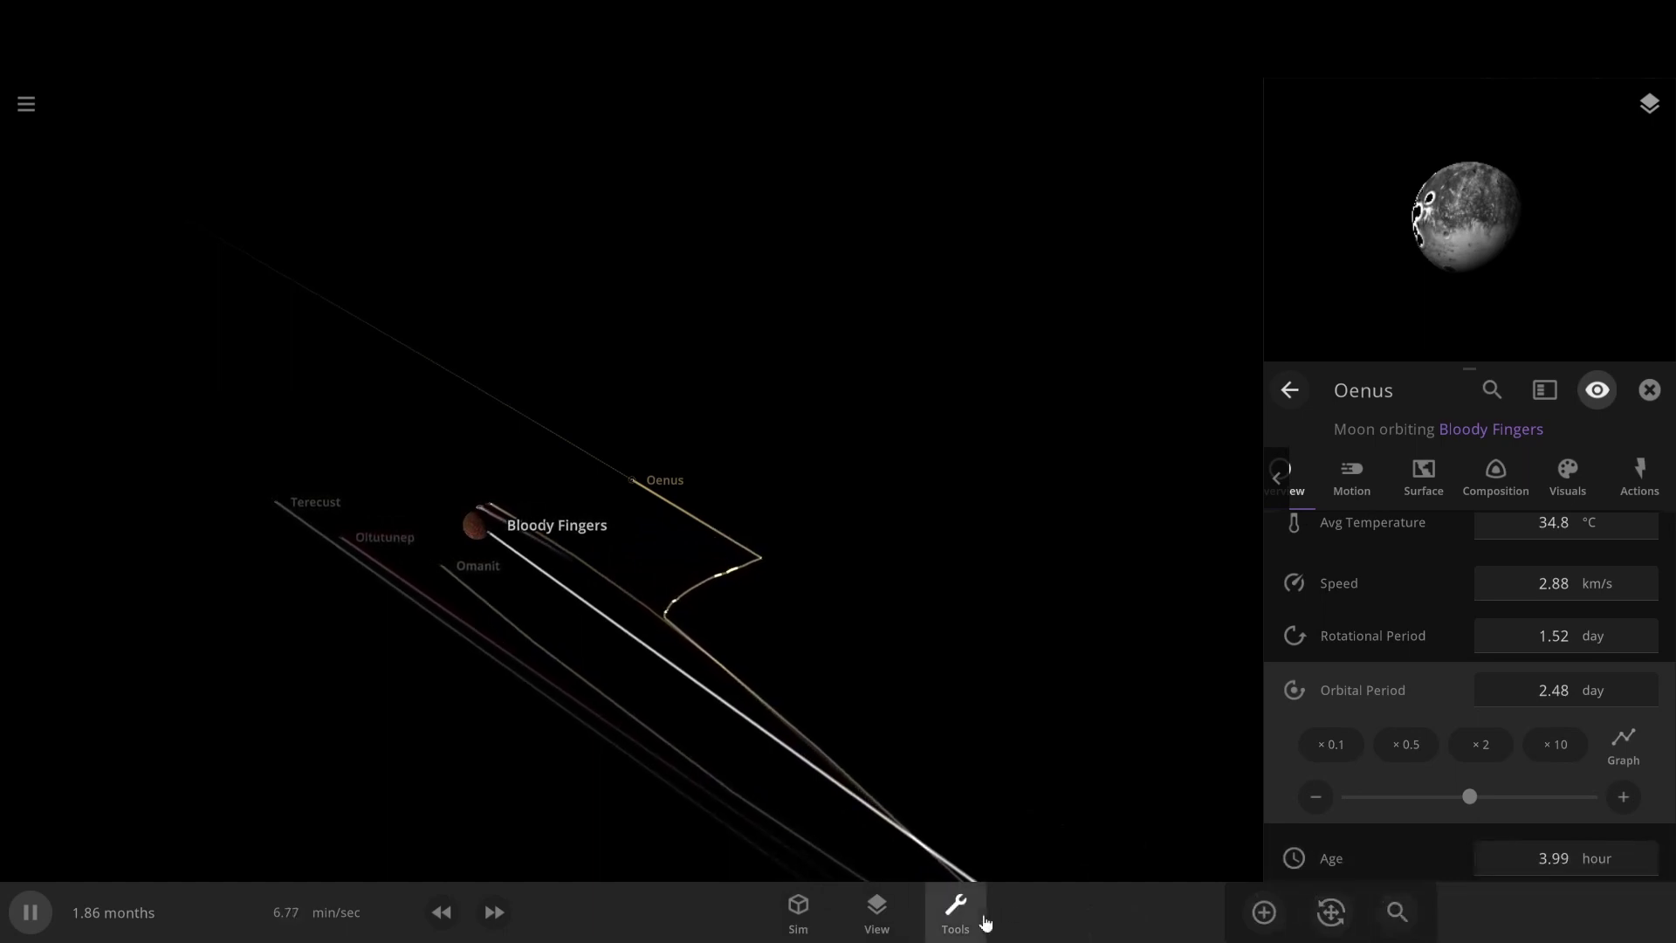
# - Delete Oenus and the other small moons orbiting Bloody Fingers
pyautogui.click(958, 915)
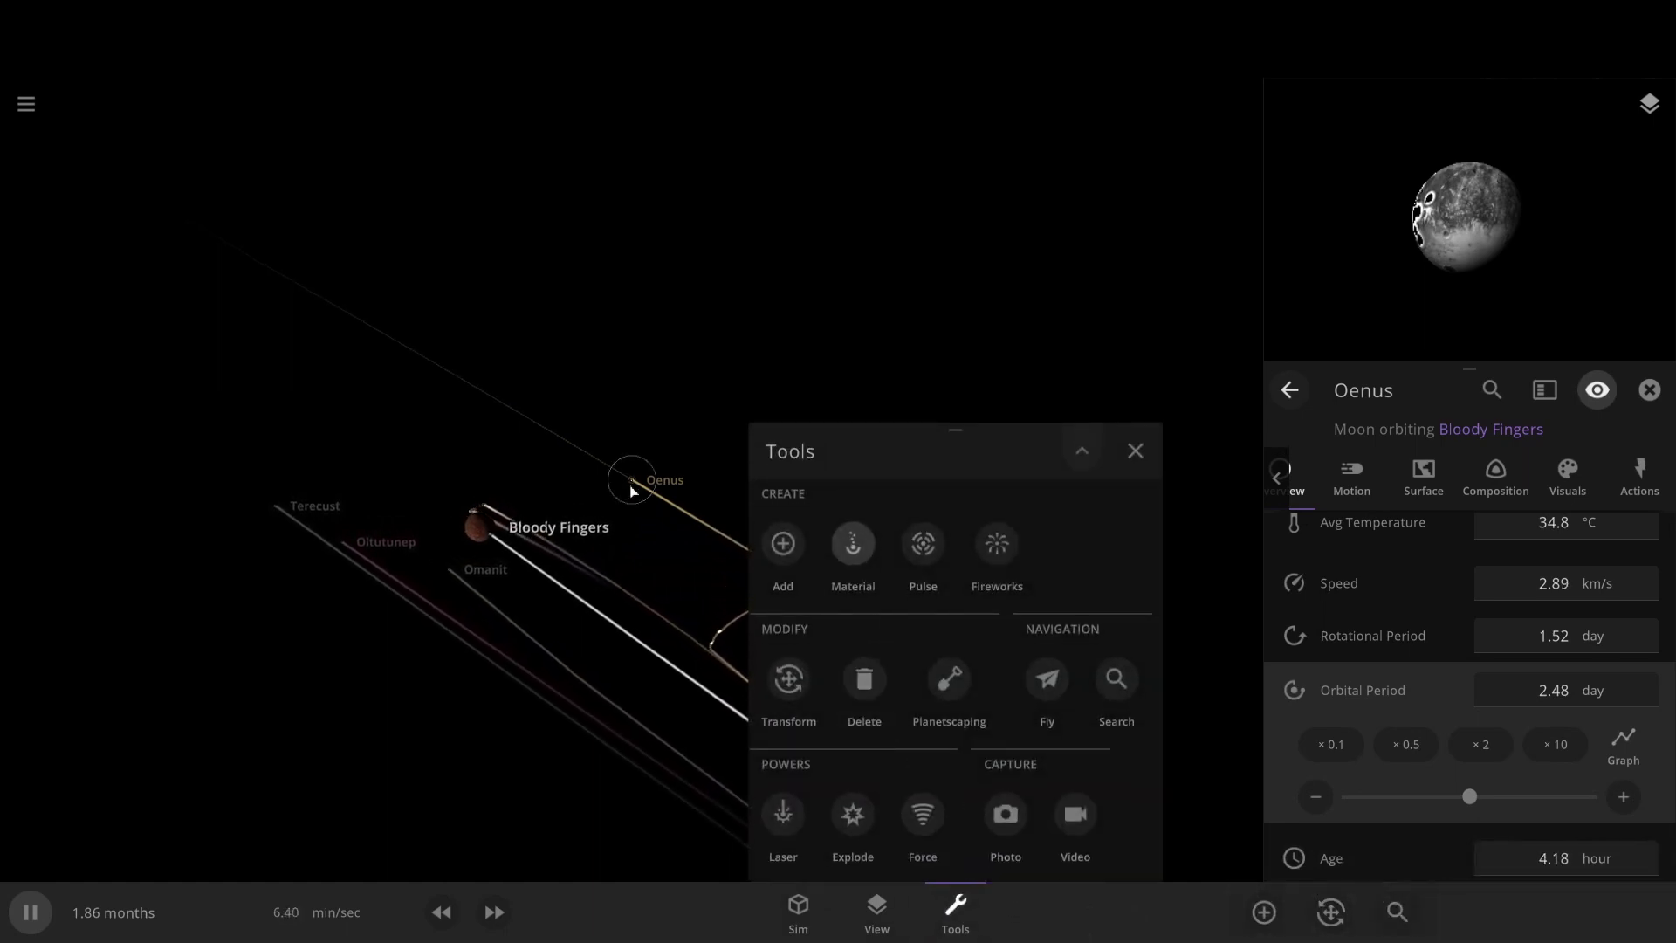
pyautogui.click(869, 679)
pyautogui.click(624, 470)
pyautogui.click(232, 585)
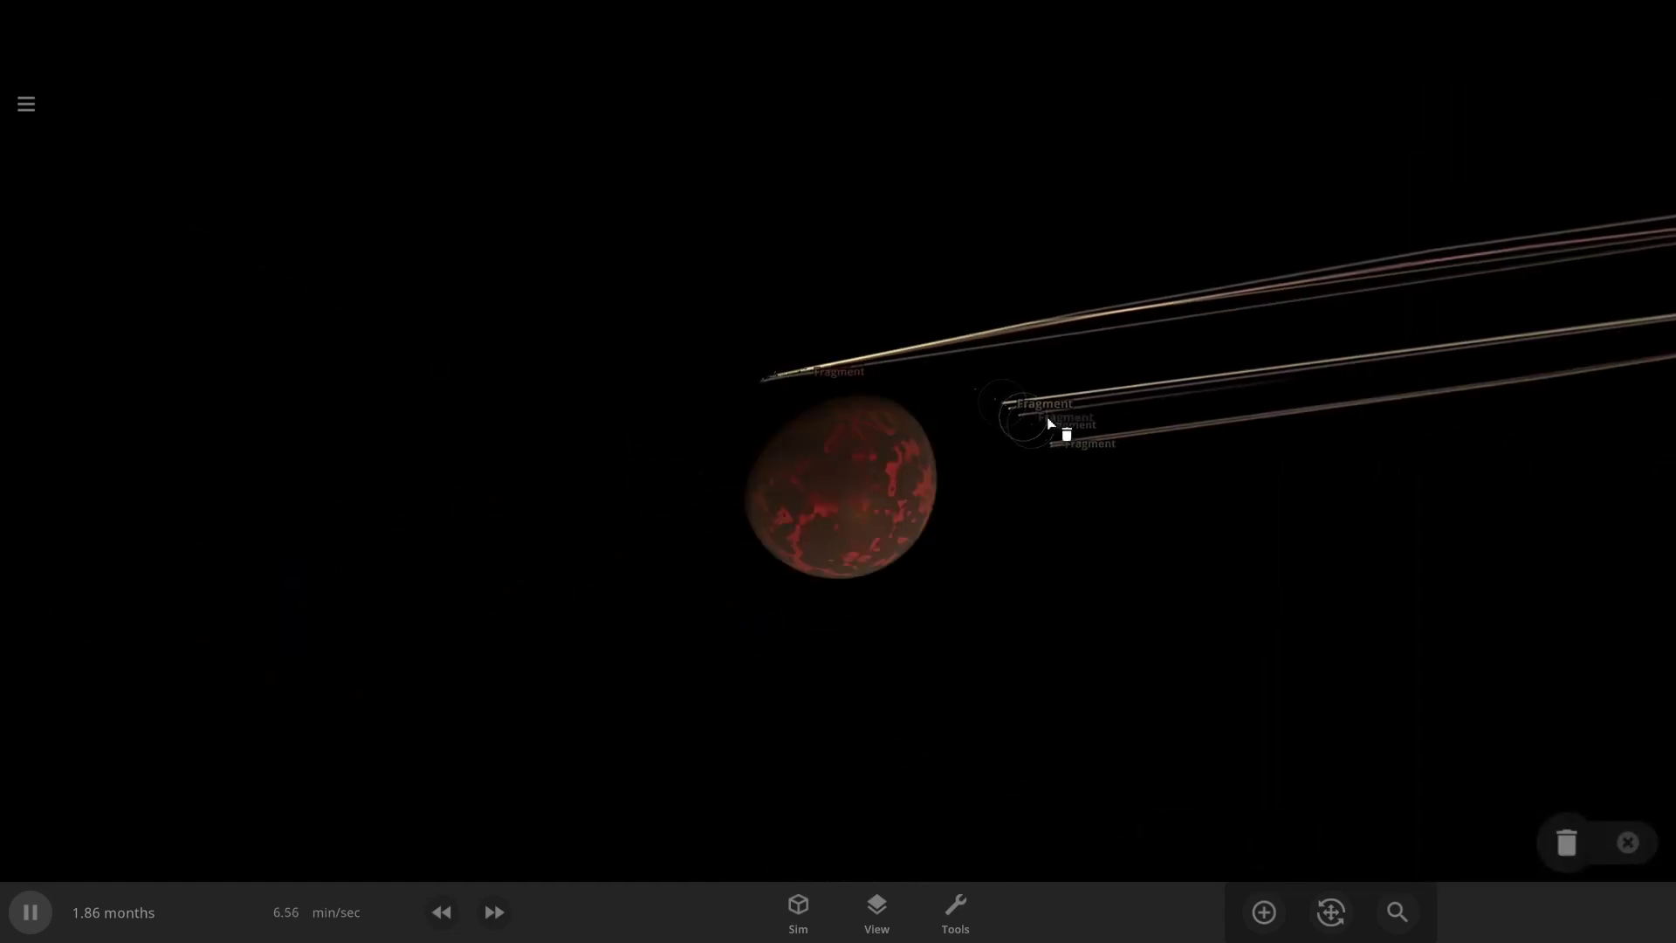
pyautogui.click(1626, 840)
# - Place four random small moons in widely spaced orbits around Bloody Fingers
pyautogui.click(1261, 910)
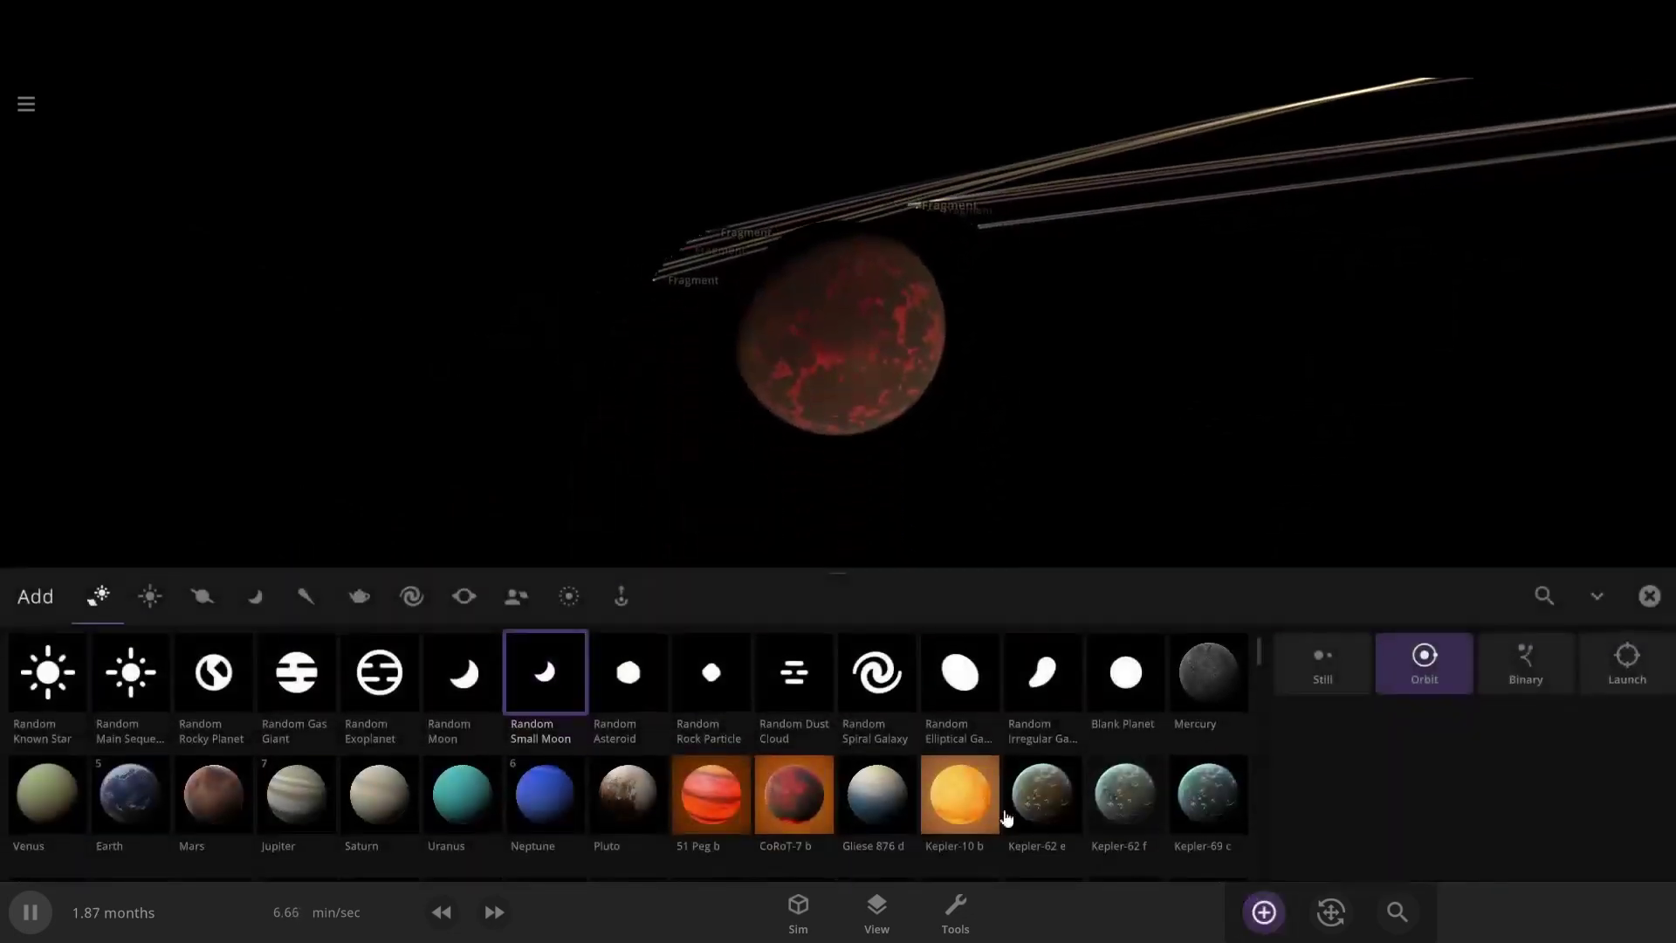
pyautogui.scroll(-5, 467, 393)
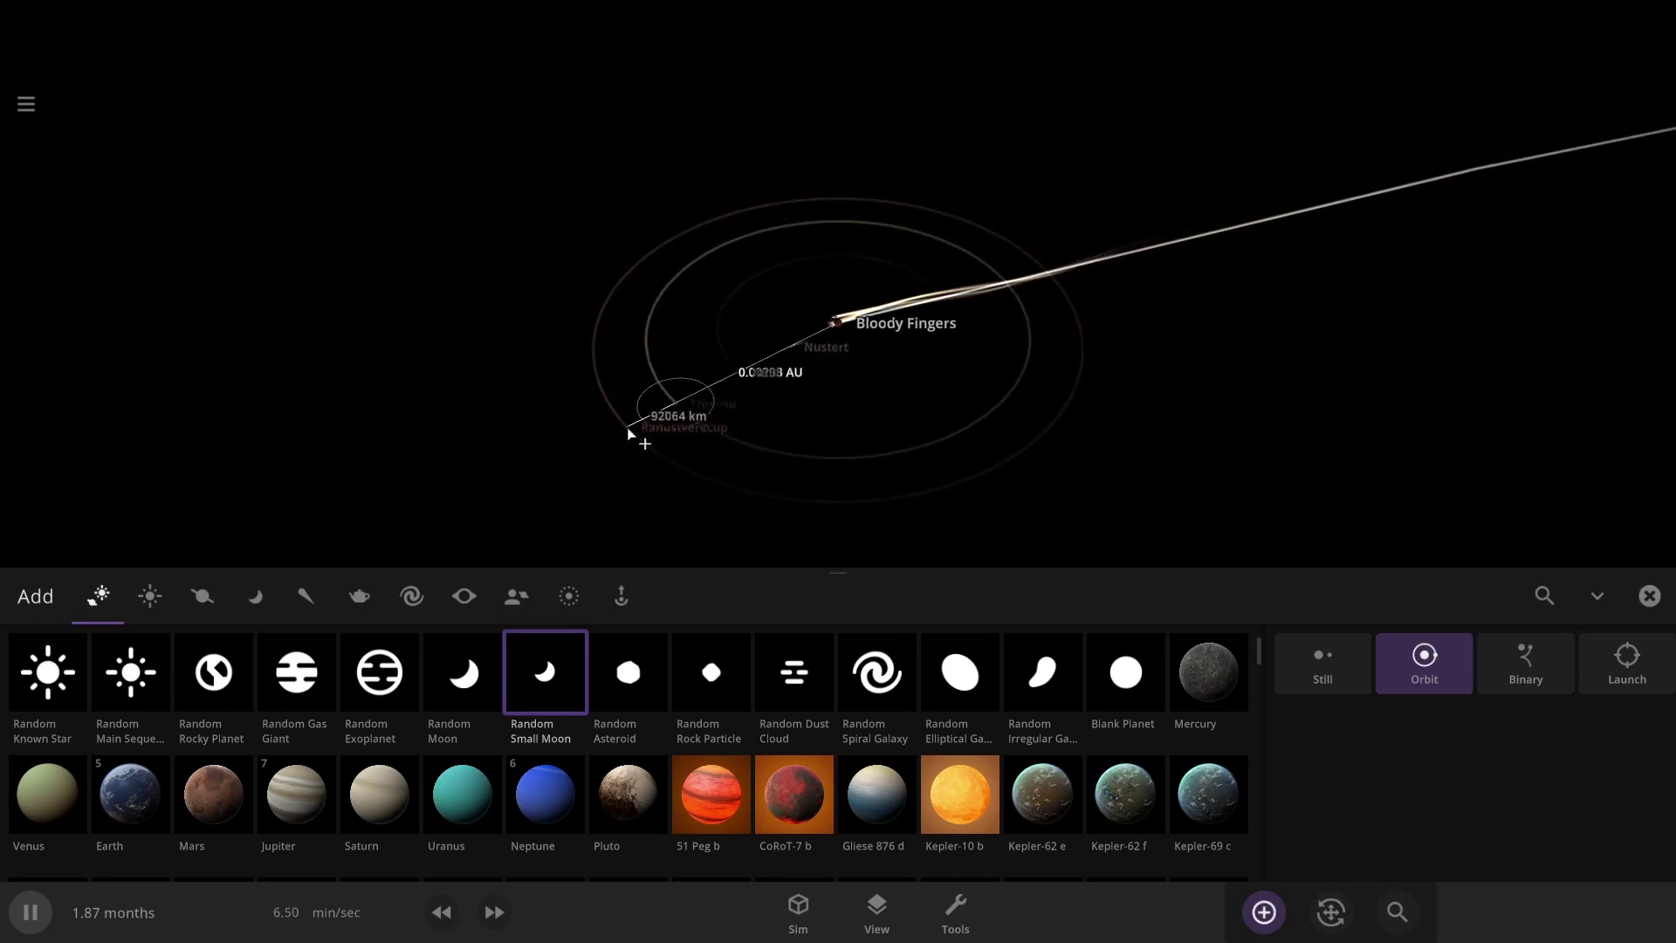
pyautogui.click(629, 432)
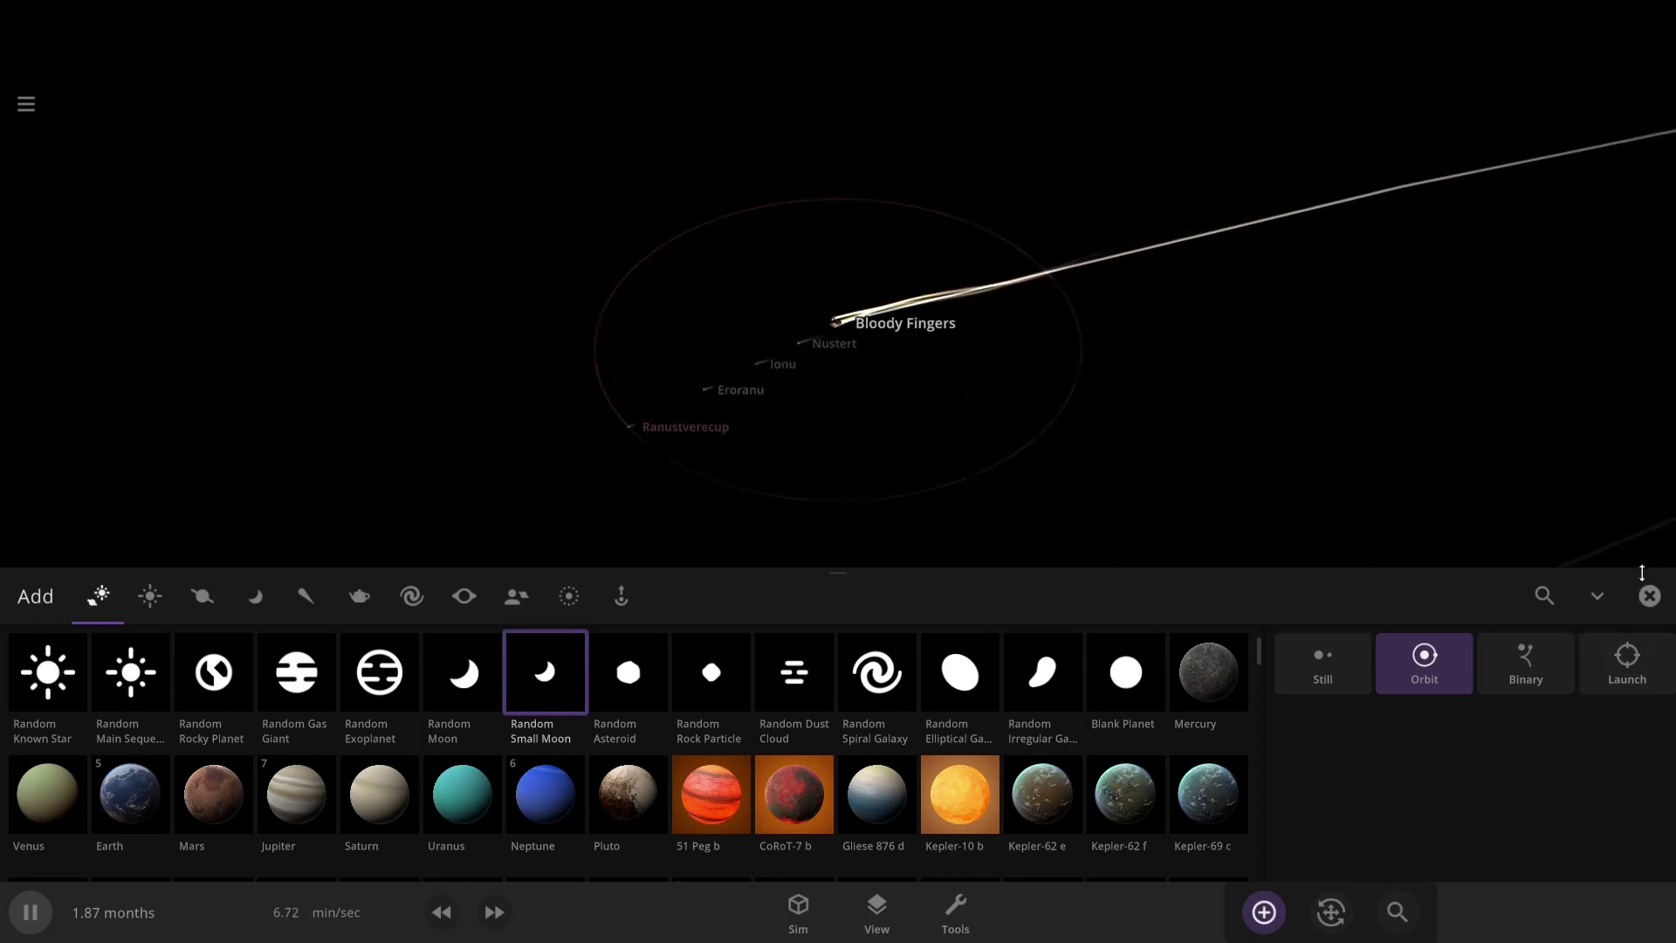
pyautogui.click(1650, 596)
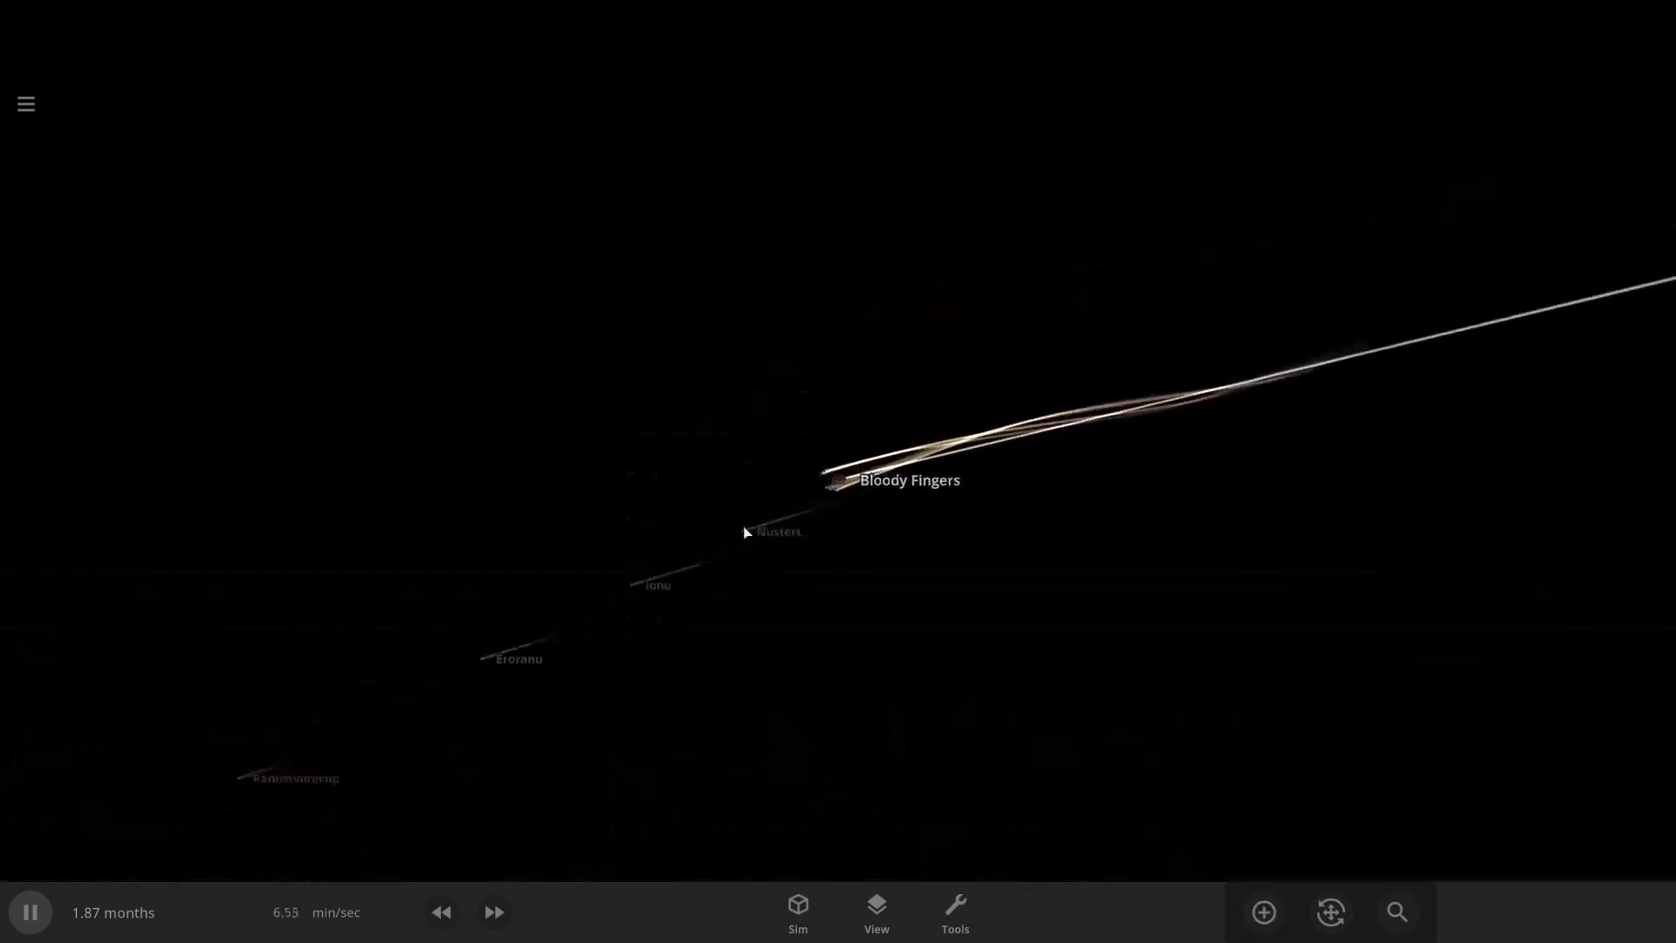
# - Rename the innermost moon, Nustert, as "bloody :)"
pyautogui.doubleClick(703, 541)
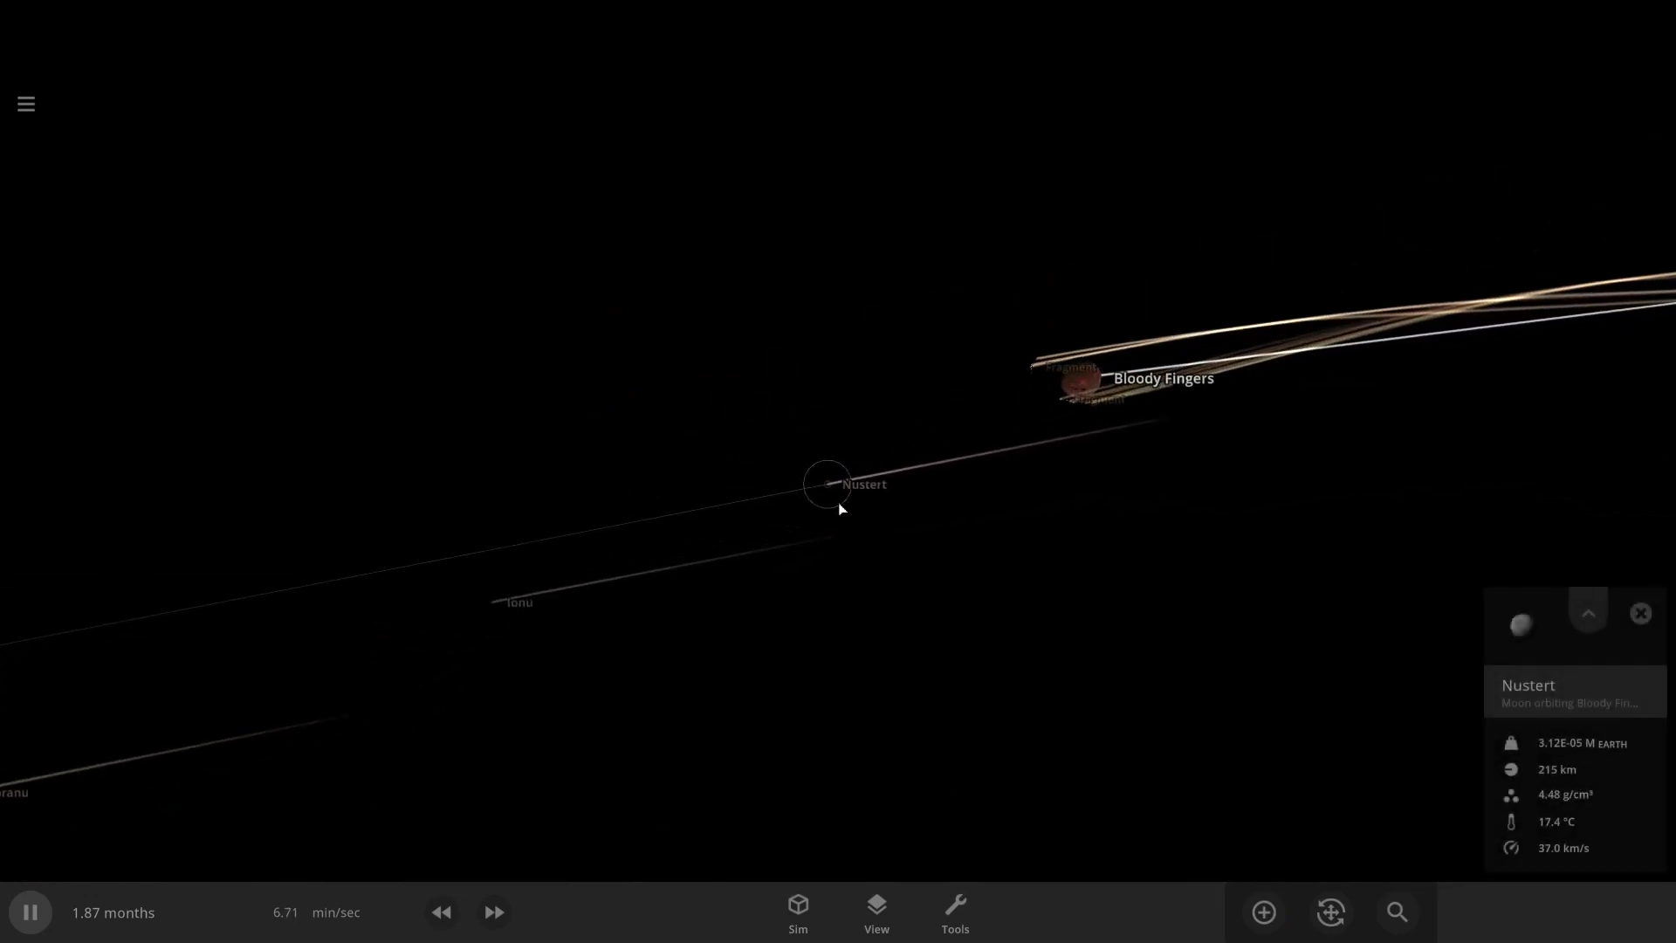
pyautogui.click(1588, 613)
pyautogui.click(1638, 480)
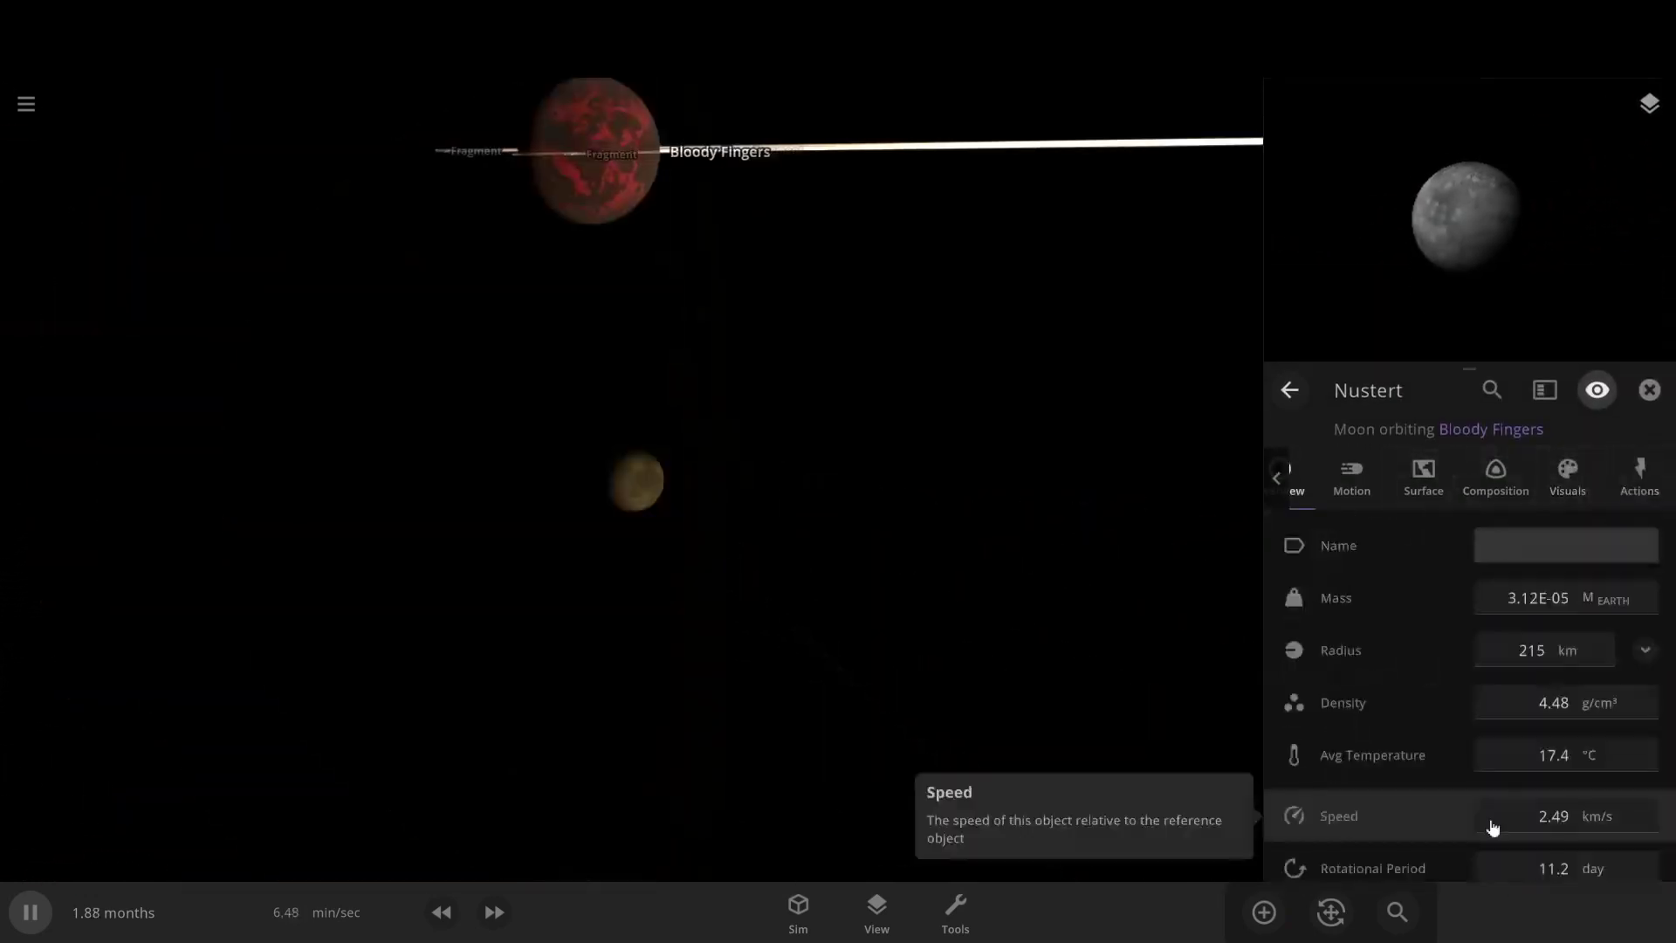
pyautogui.write('bloody :)')
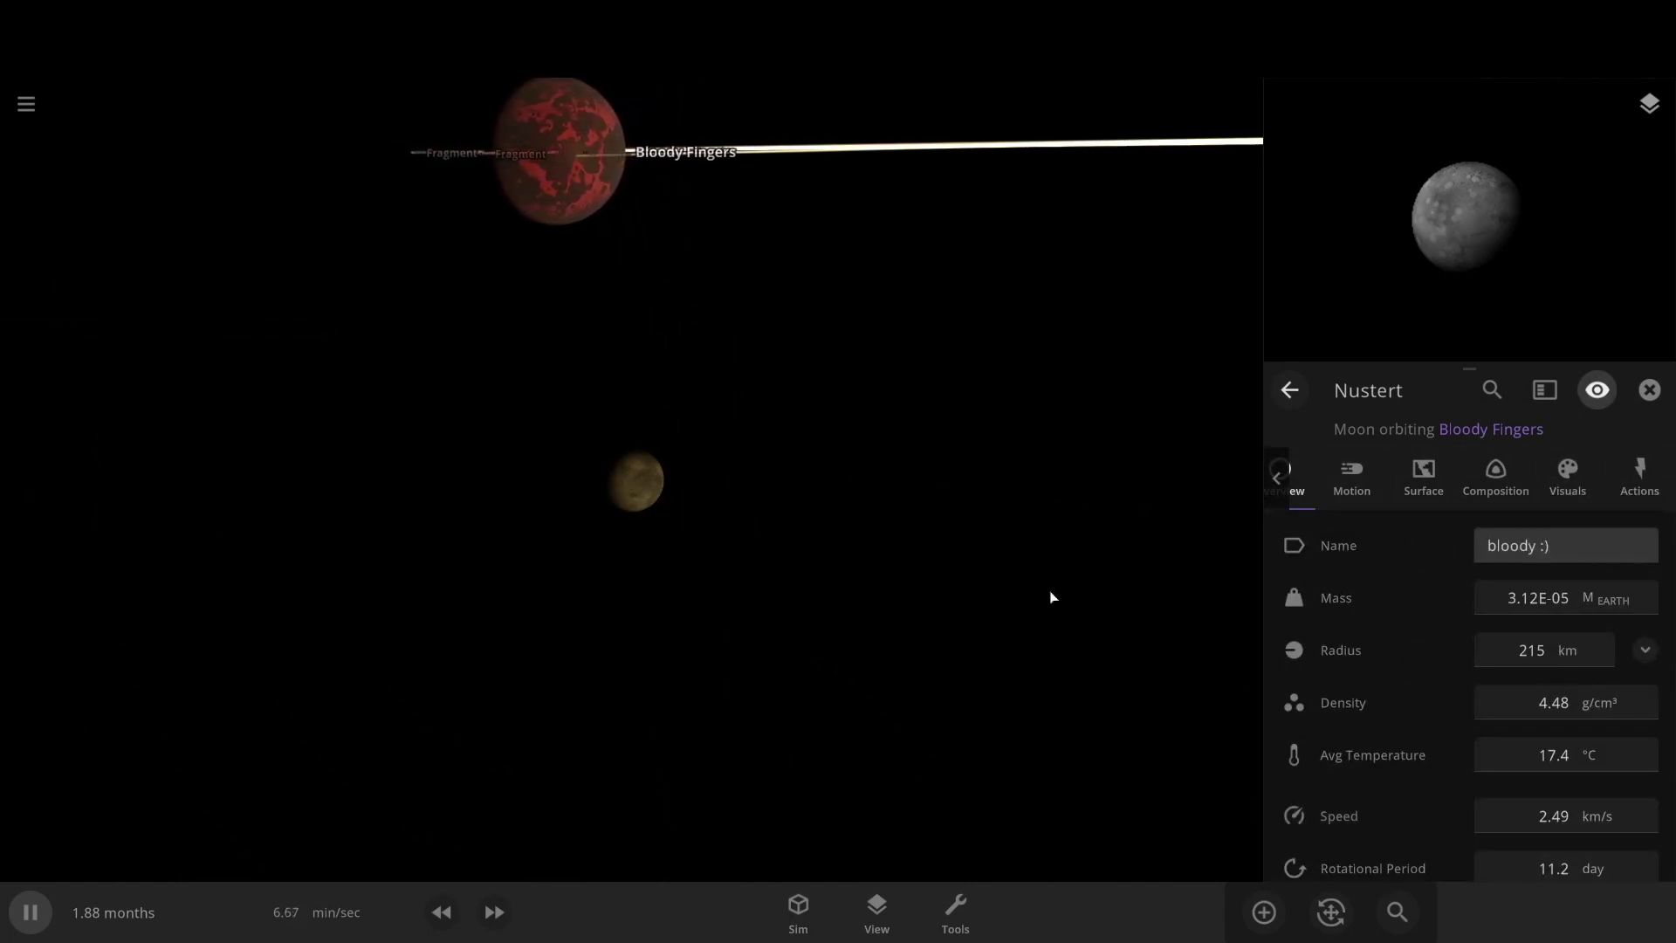
# - Rename the moon Ionu as "blood;)" and the moon Eroranu as "blooooody :("
pyautogui.click(1022, 532)
pyautogui.scroll(-3, 951, 509)
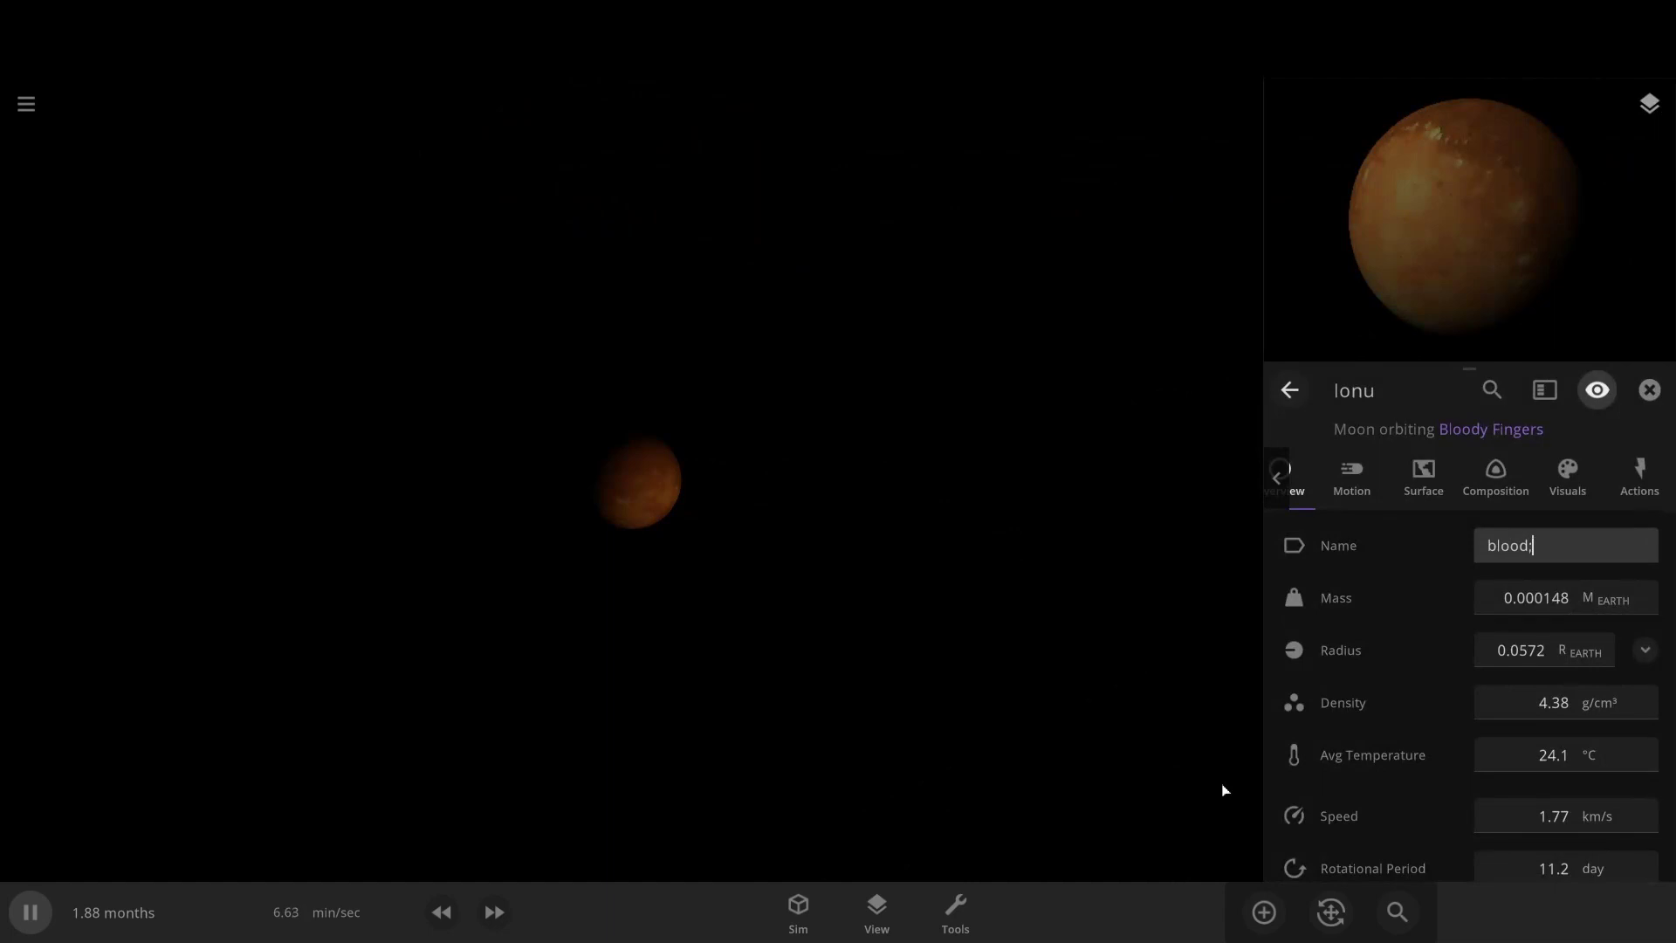
pyautogui.click(1067, 791)
pyautogui.scroll(-5, 801, 611)
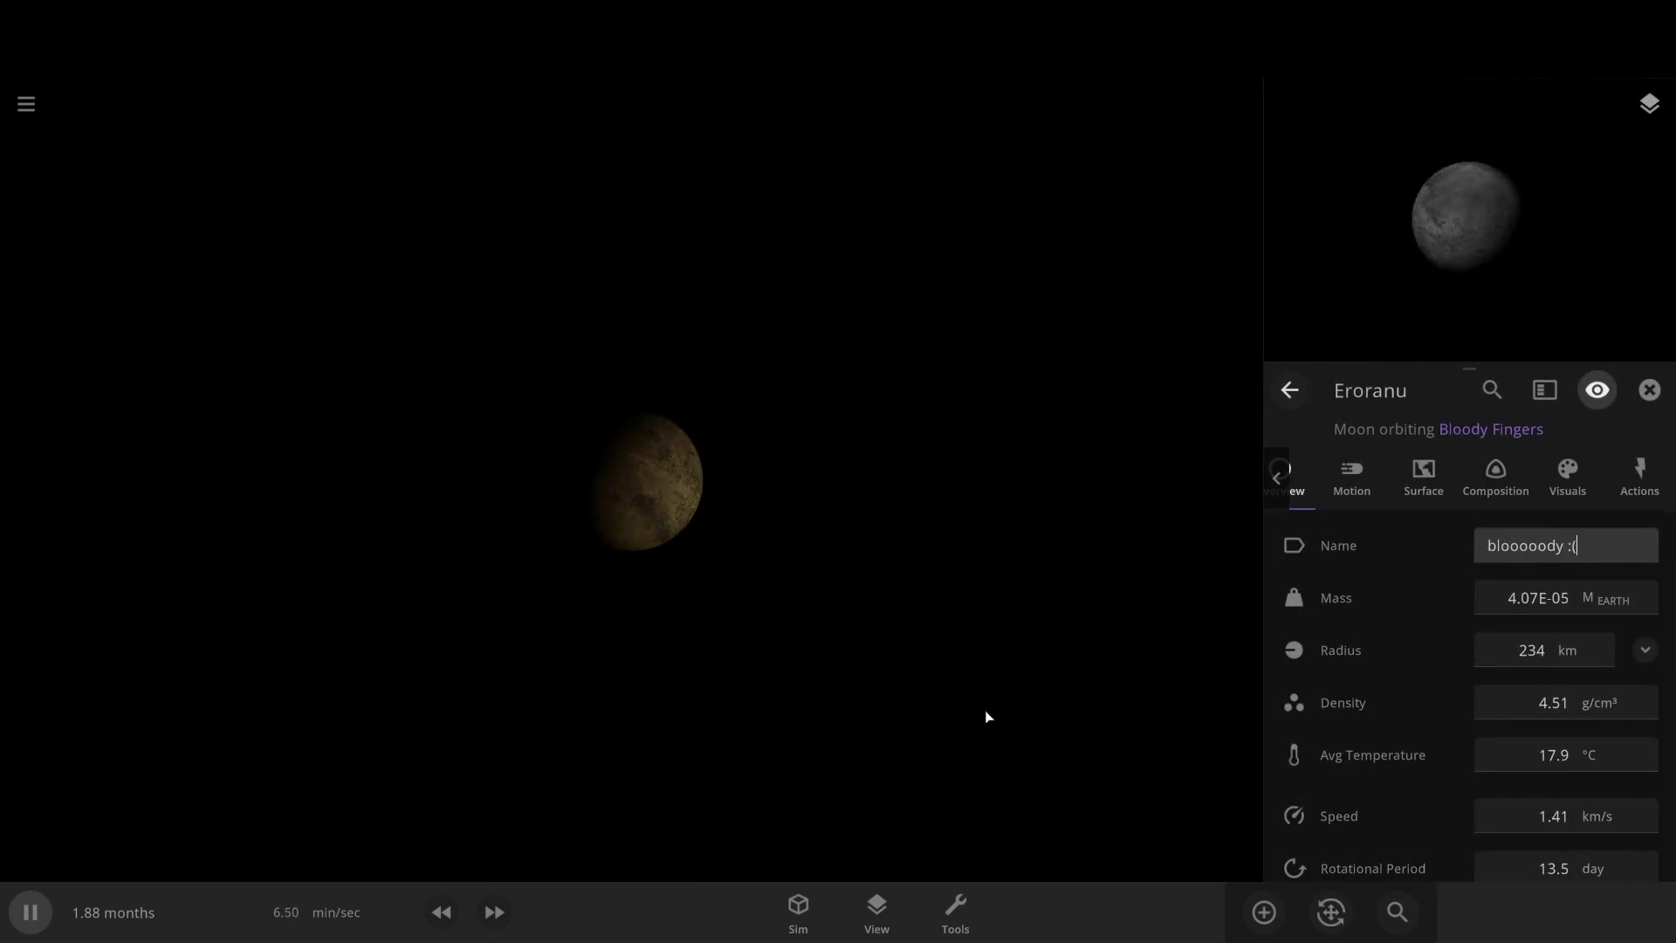
pyautogui.press('Return')
# - Rename the outermost moon, Ranustverecup, as "bLOOOOOODY :>"
pyautogui.click(899, 737)
pyautogui.scroll(-10, 899, 738)
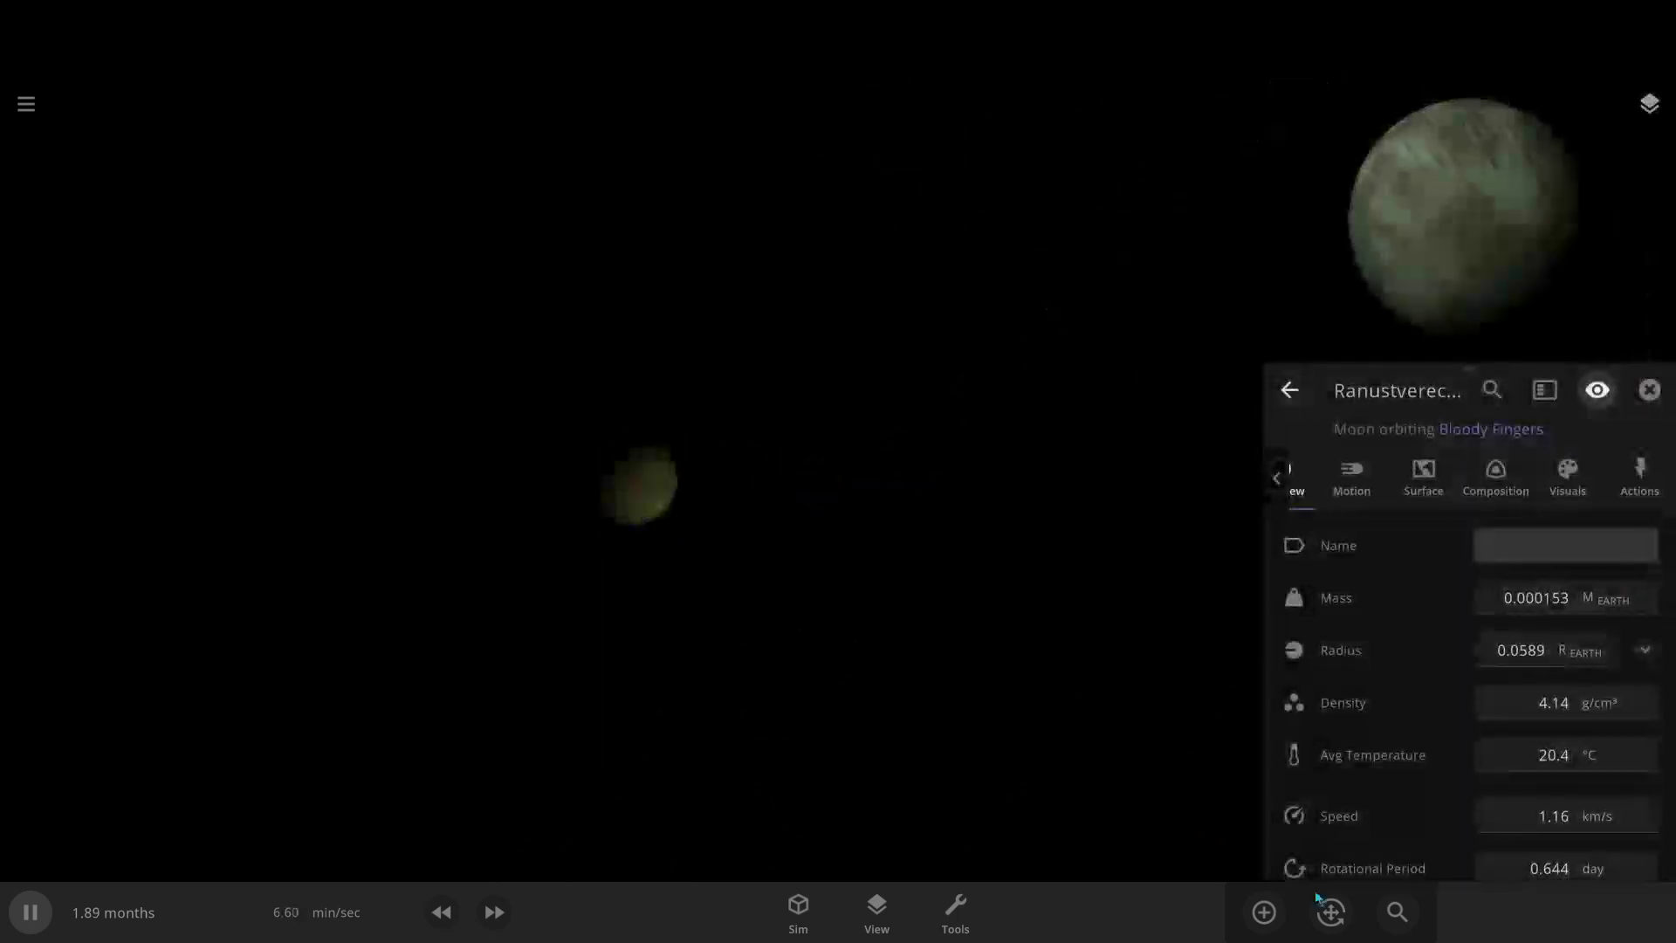
pyautogui.write('b')
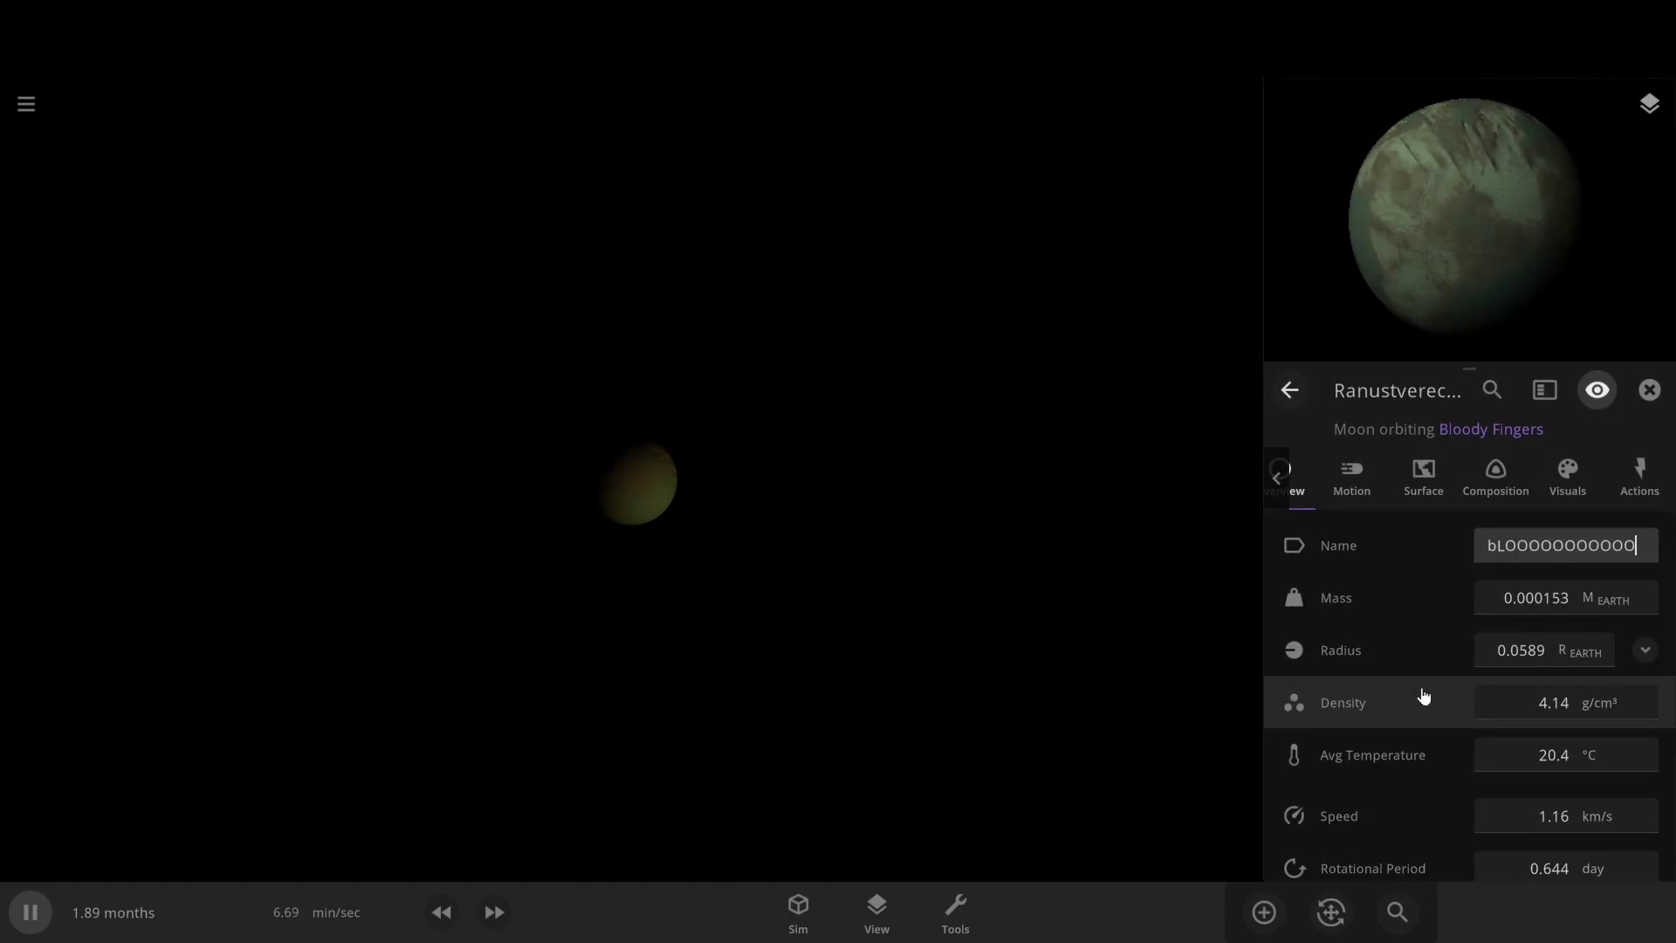
pyautogui.write('LOOOOOODY')
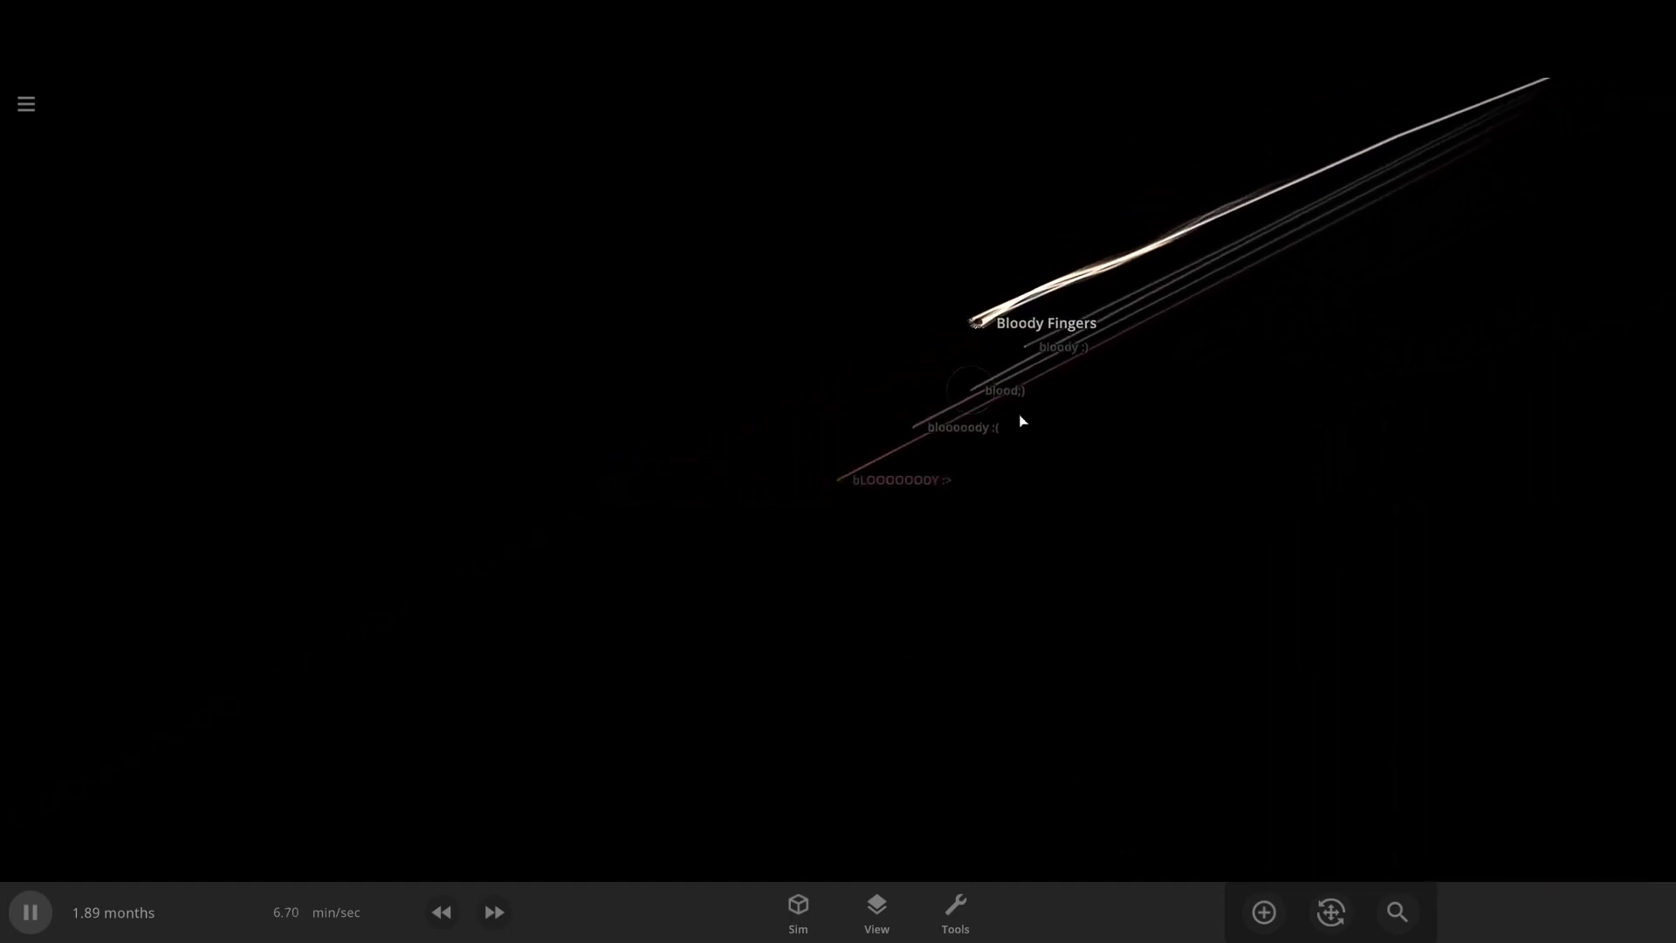
# - Focus on Bloody Fingers and inspect the fragments and moons orbiting it
pyautogui.click(980, 312)
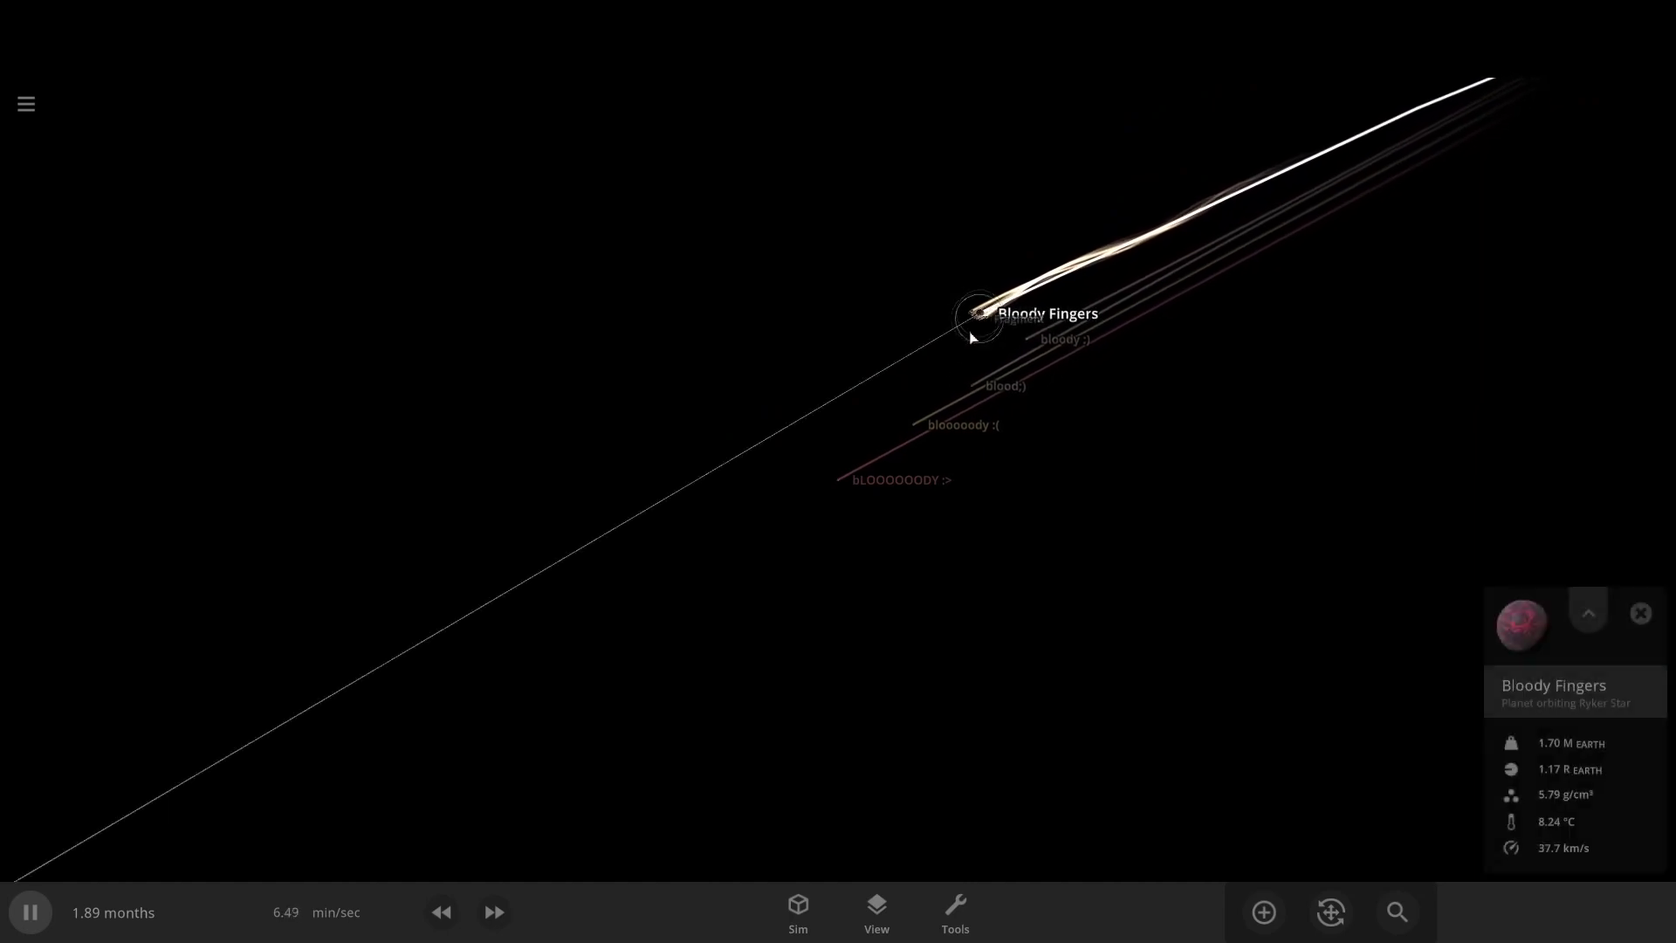
pyautogui.doubleClick(983, 310)
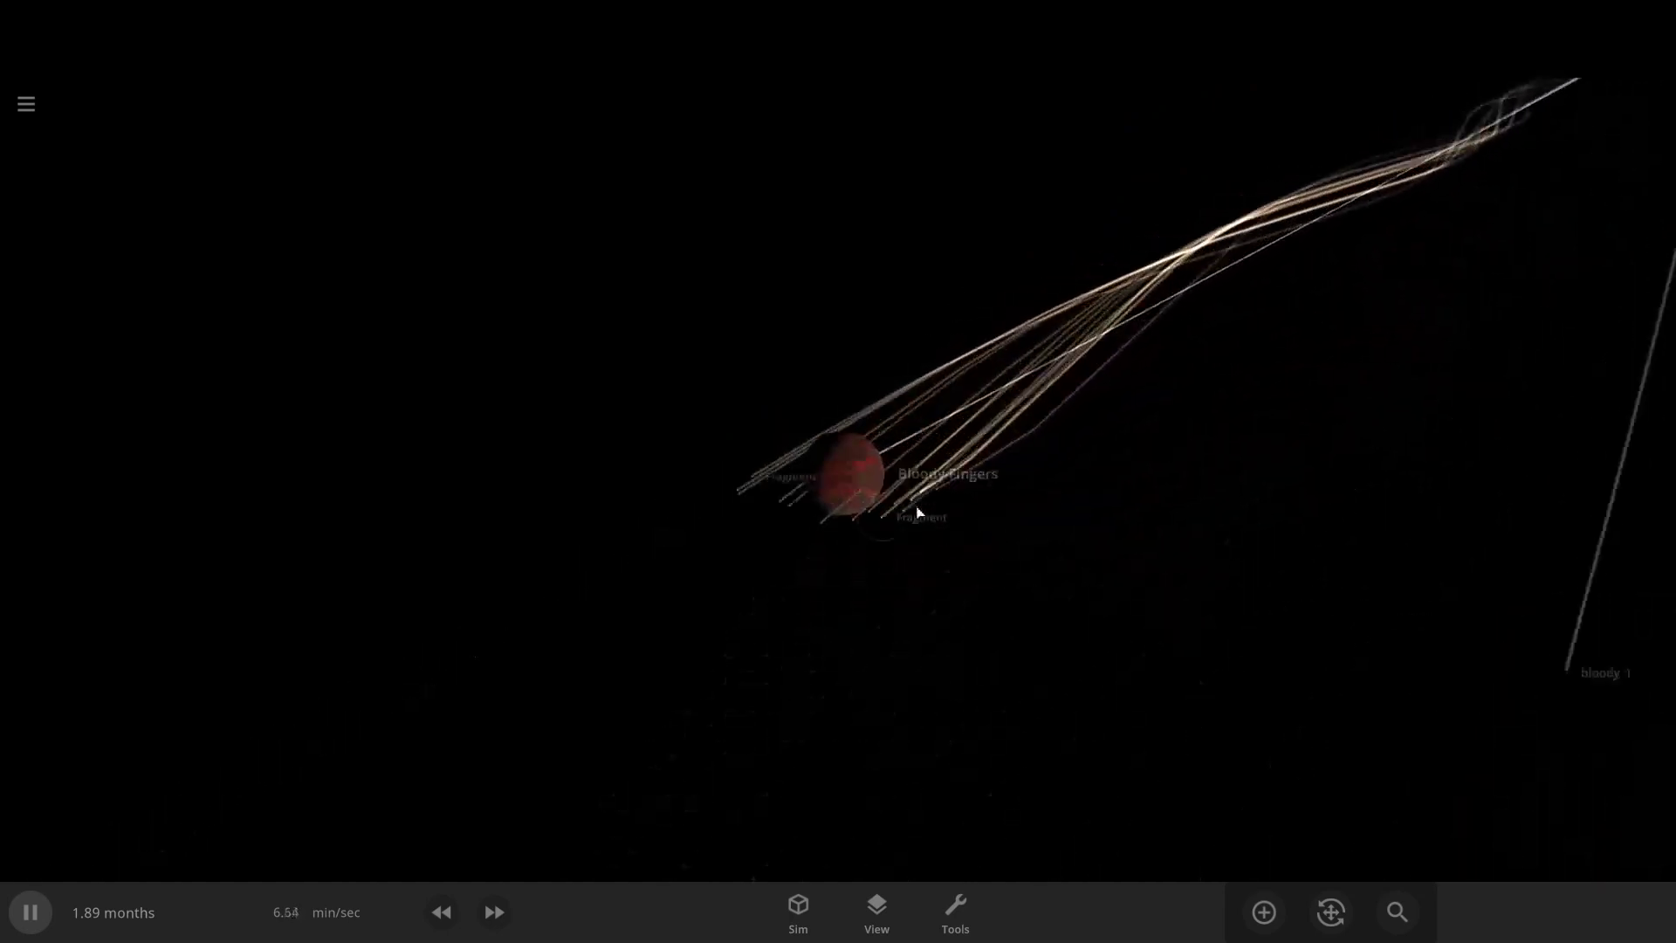
pyautogui.click(924, 638)
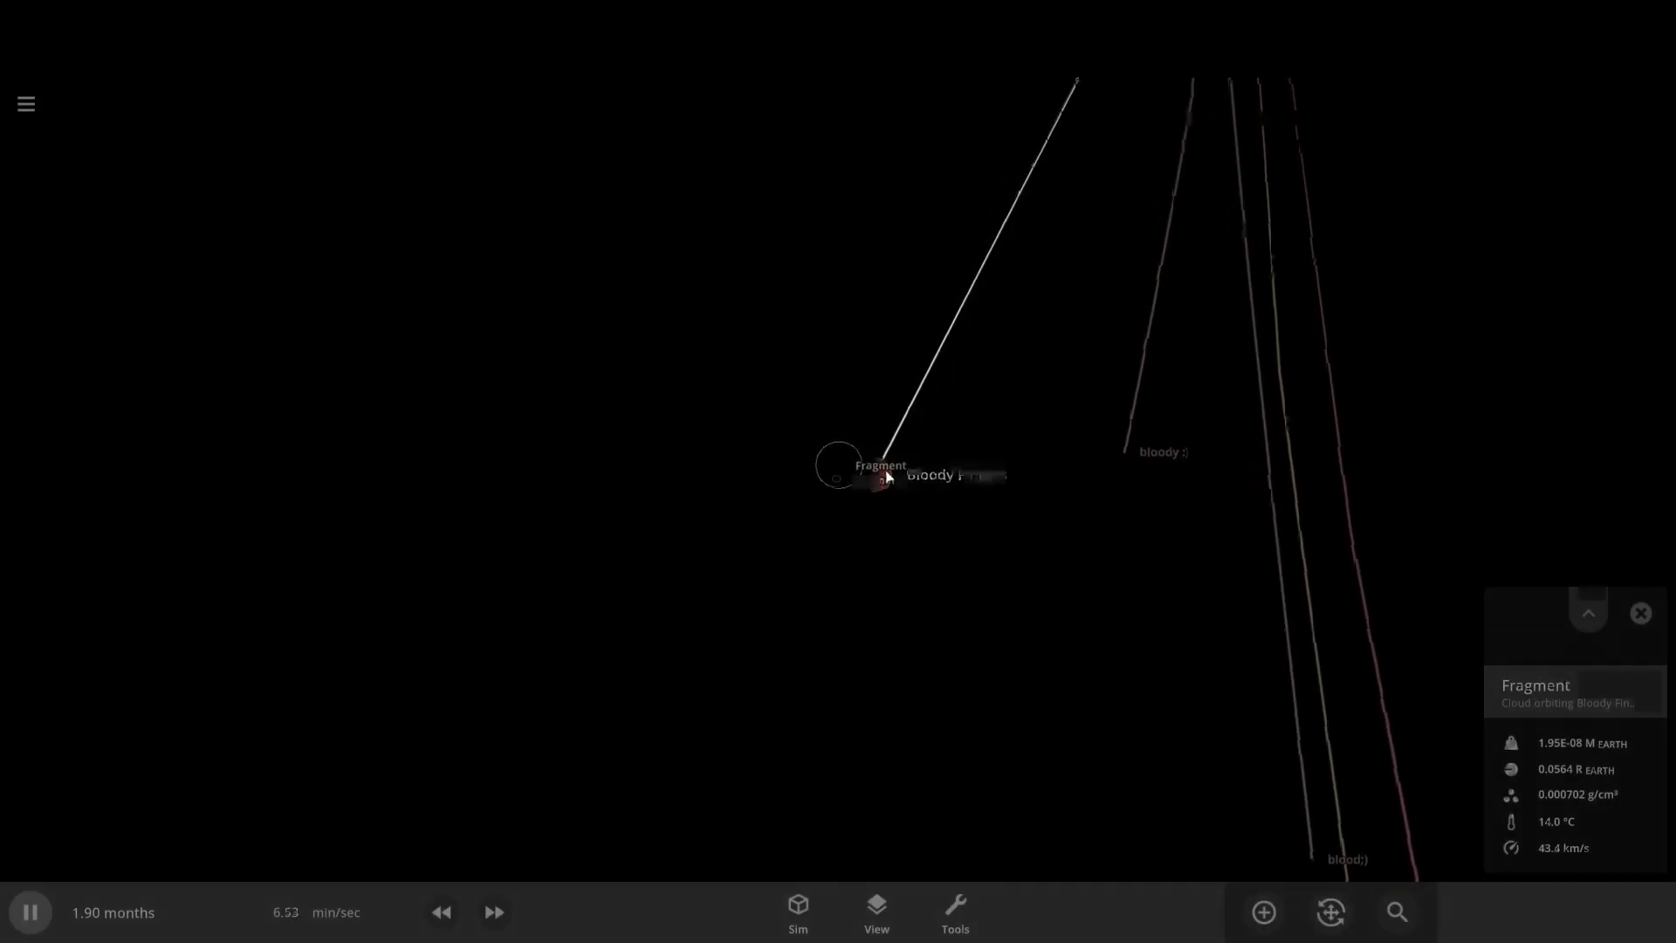
# - Examine an orbiting fragment up close, return focus to Bloody Fingers and view its place on the orbit around Ryker Star
pyautogui.moveTo(913, 494); pyautogui.dragTo(621, 390)
pyautogui.scroll(8, 620, 389)
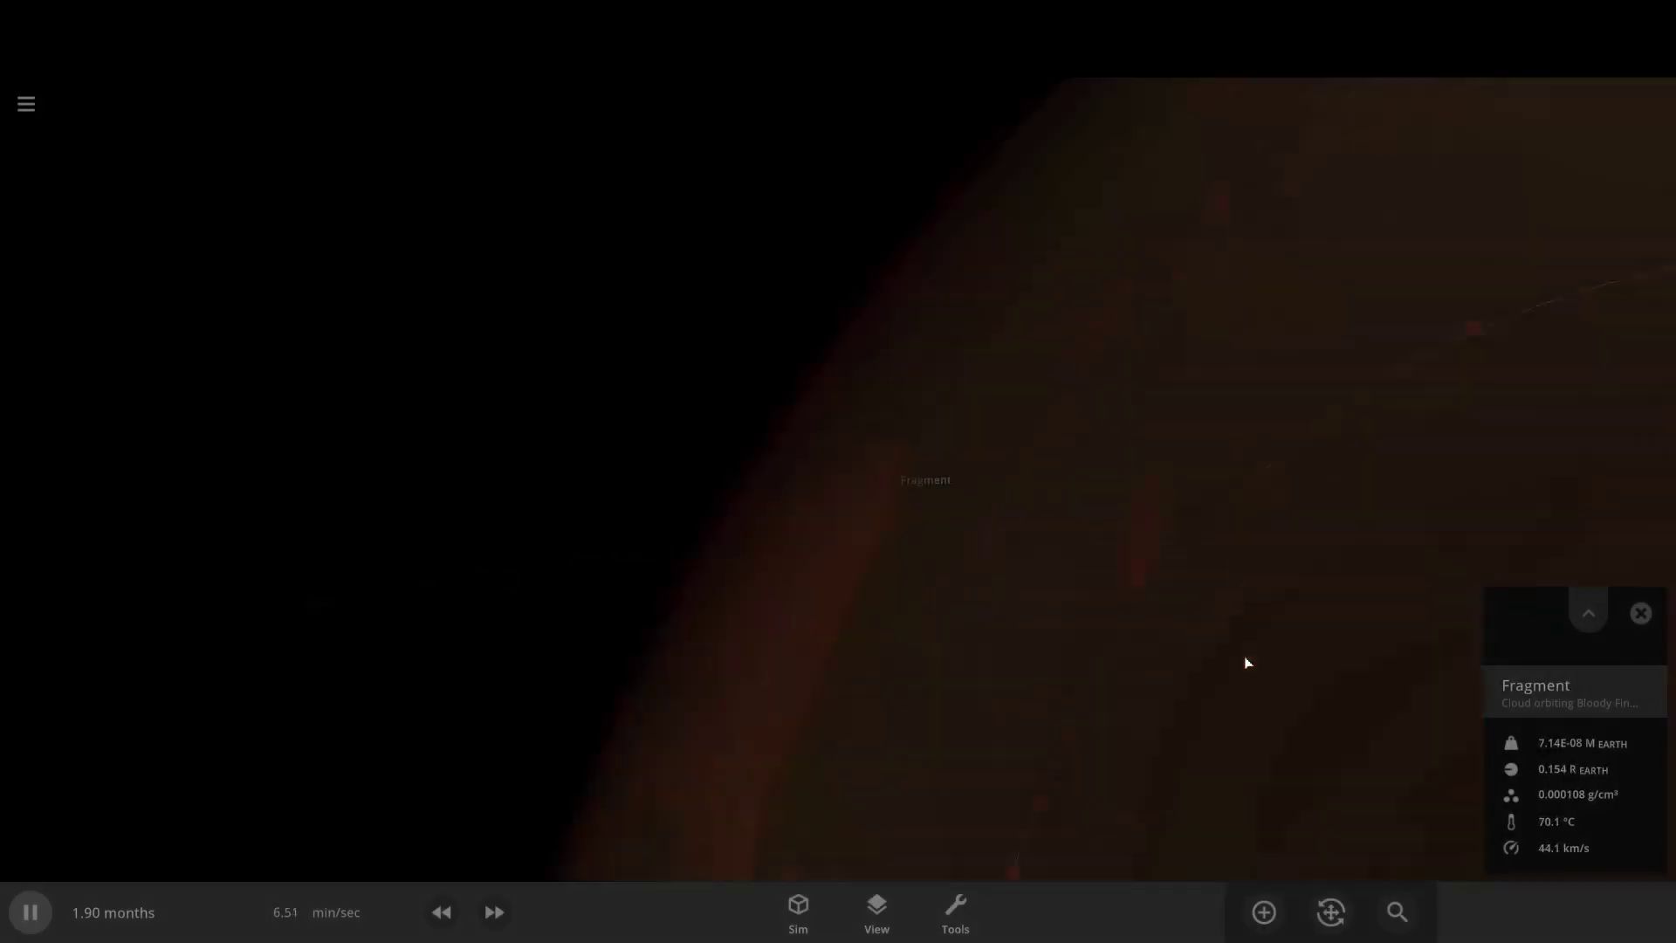
pyautogui.scroll(-4, 1246, 662)
pyautogui.moveTo(1245, 662); pyautogui.dragTo(1161, 630)
pyautogui.doubleClick(891, 548)
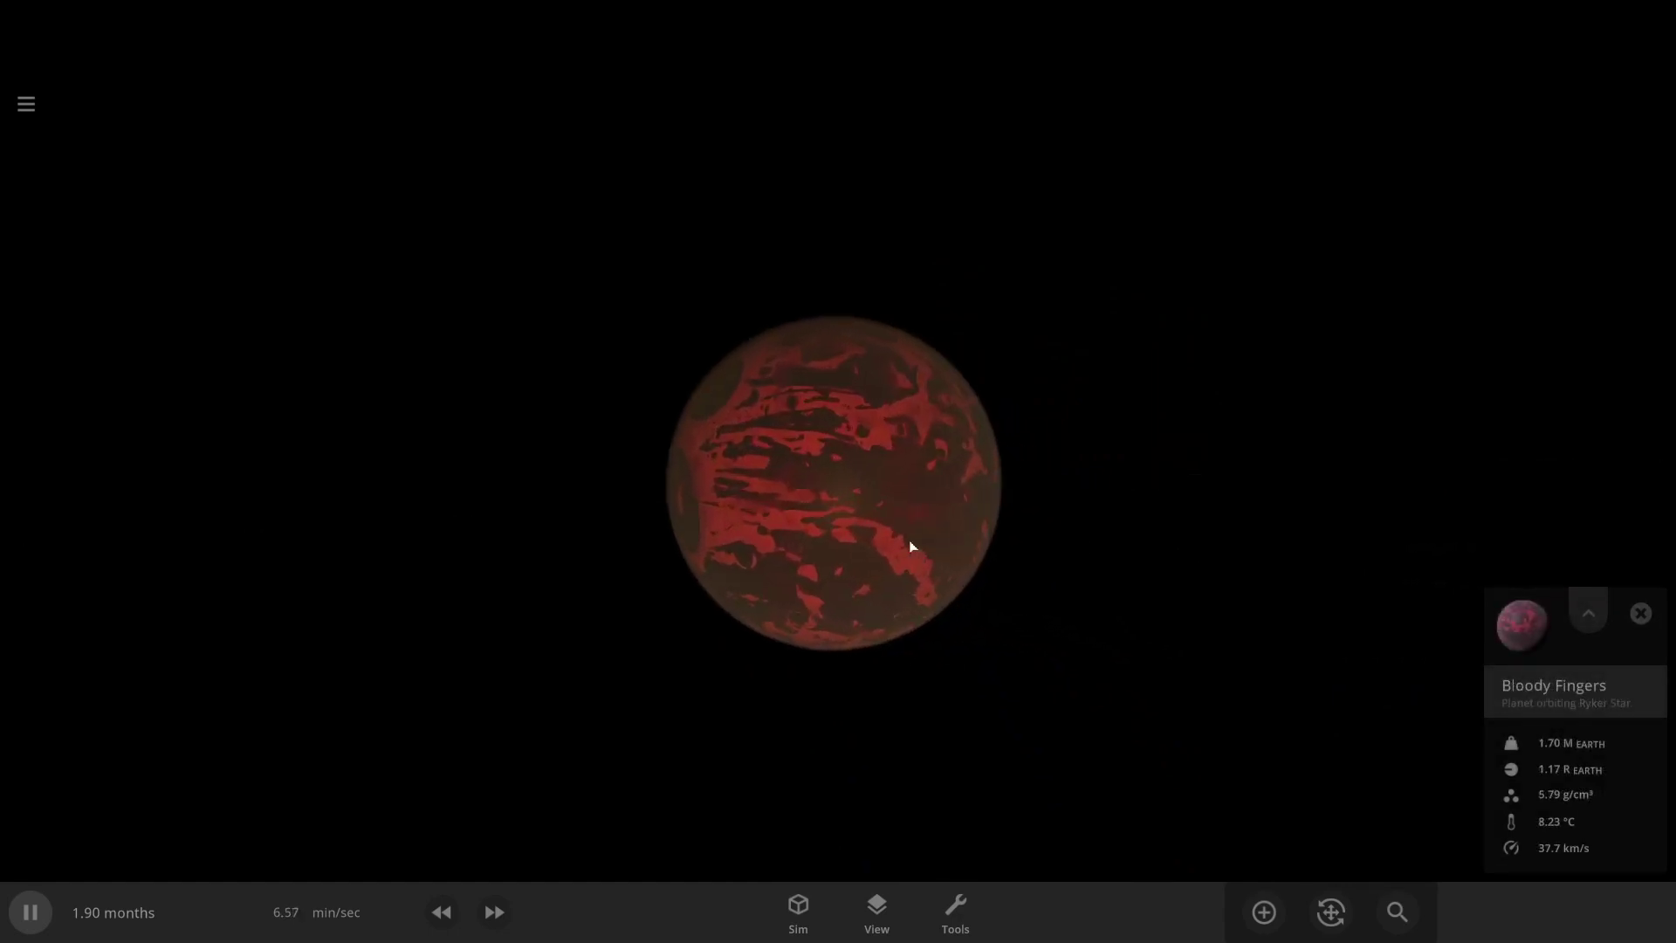
pyautogui.scroll(-10, 637, 568)
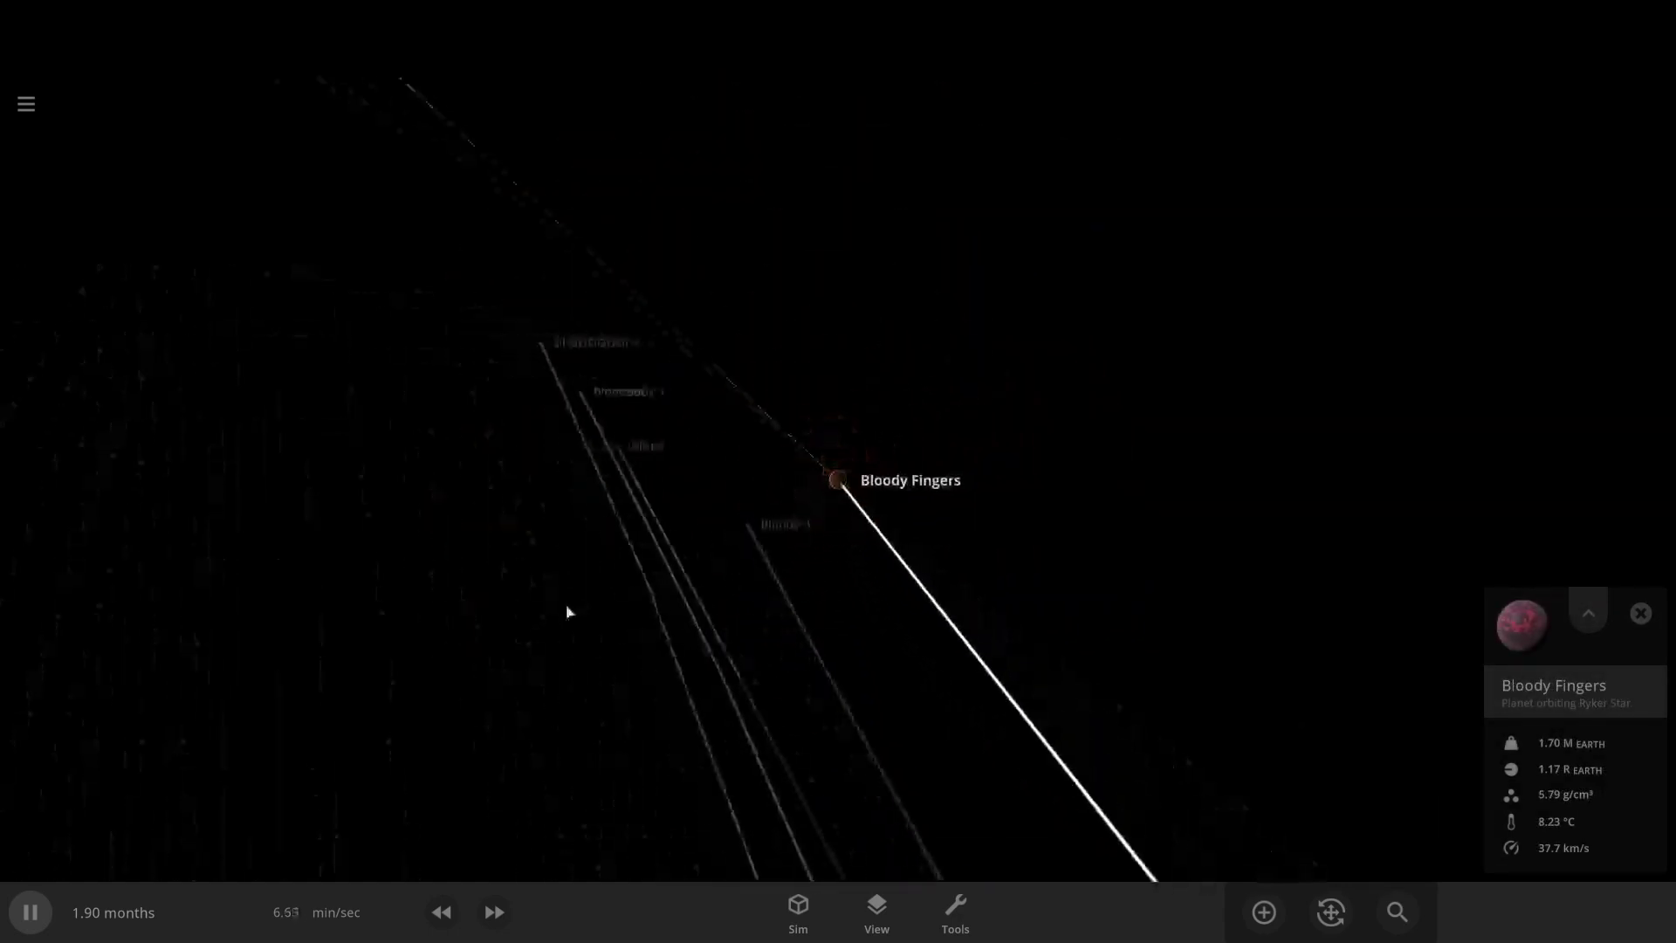
pyautogui.moveTo(663, 620); pyautogui.dragTo(972, 684)
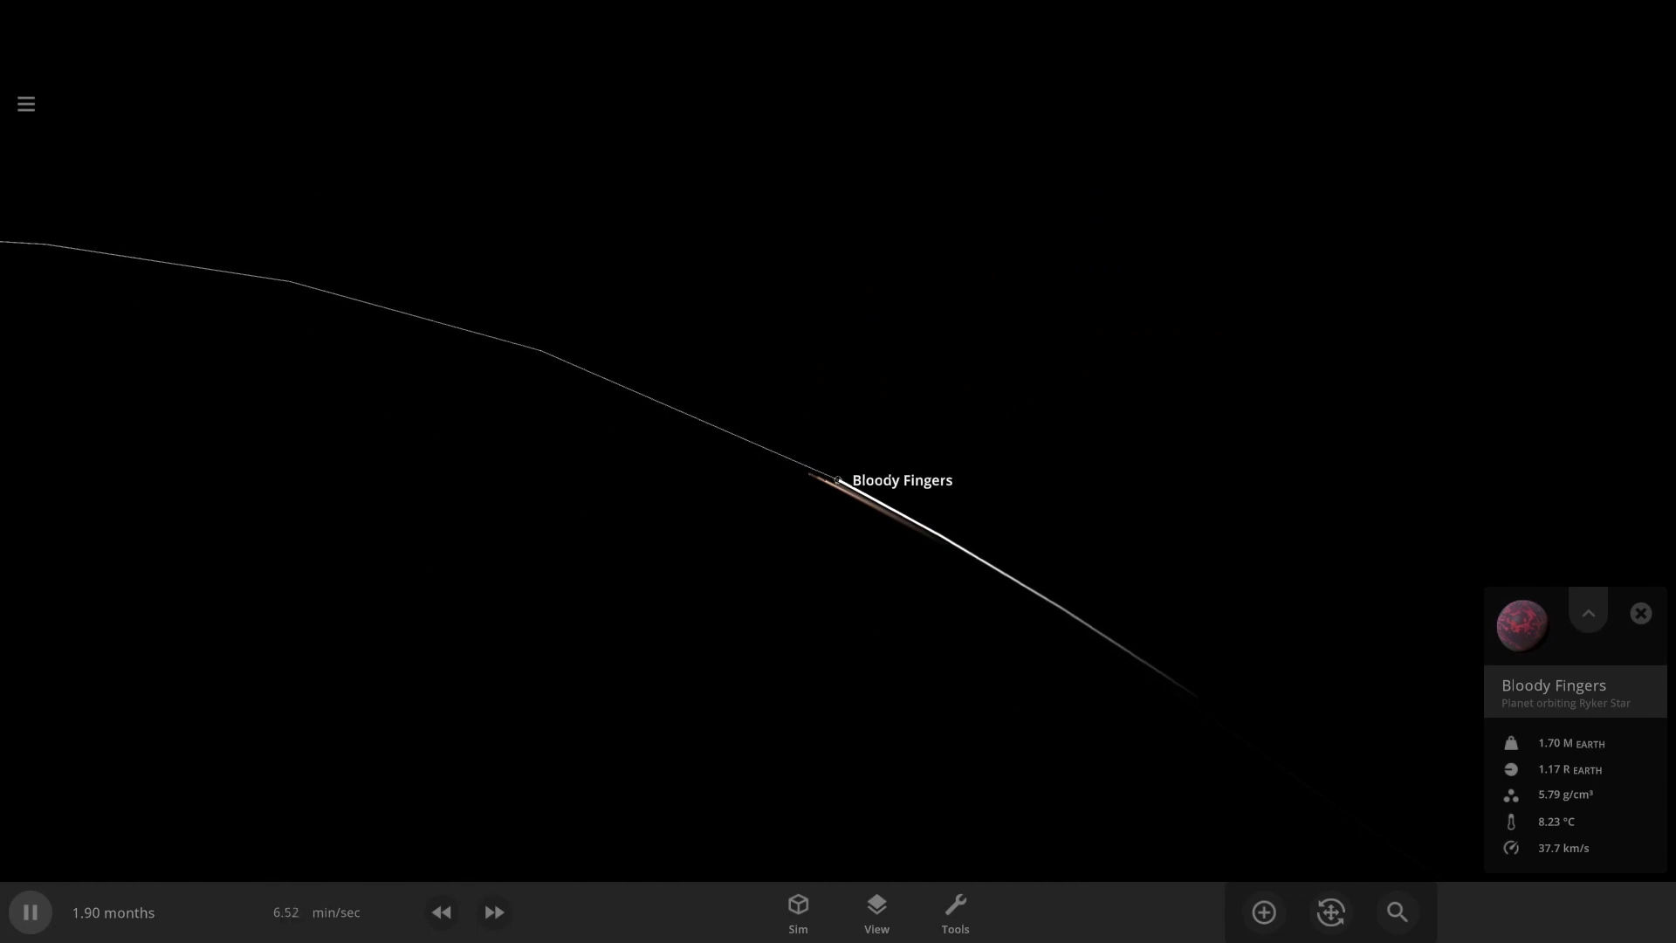
# - Add a blank planet orbiting Ryker Star at about 0.56 AU, outside Bloody Fingers, and name it BallerWorld
pyautogui.click(1263, 911)
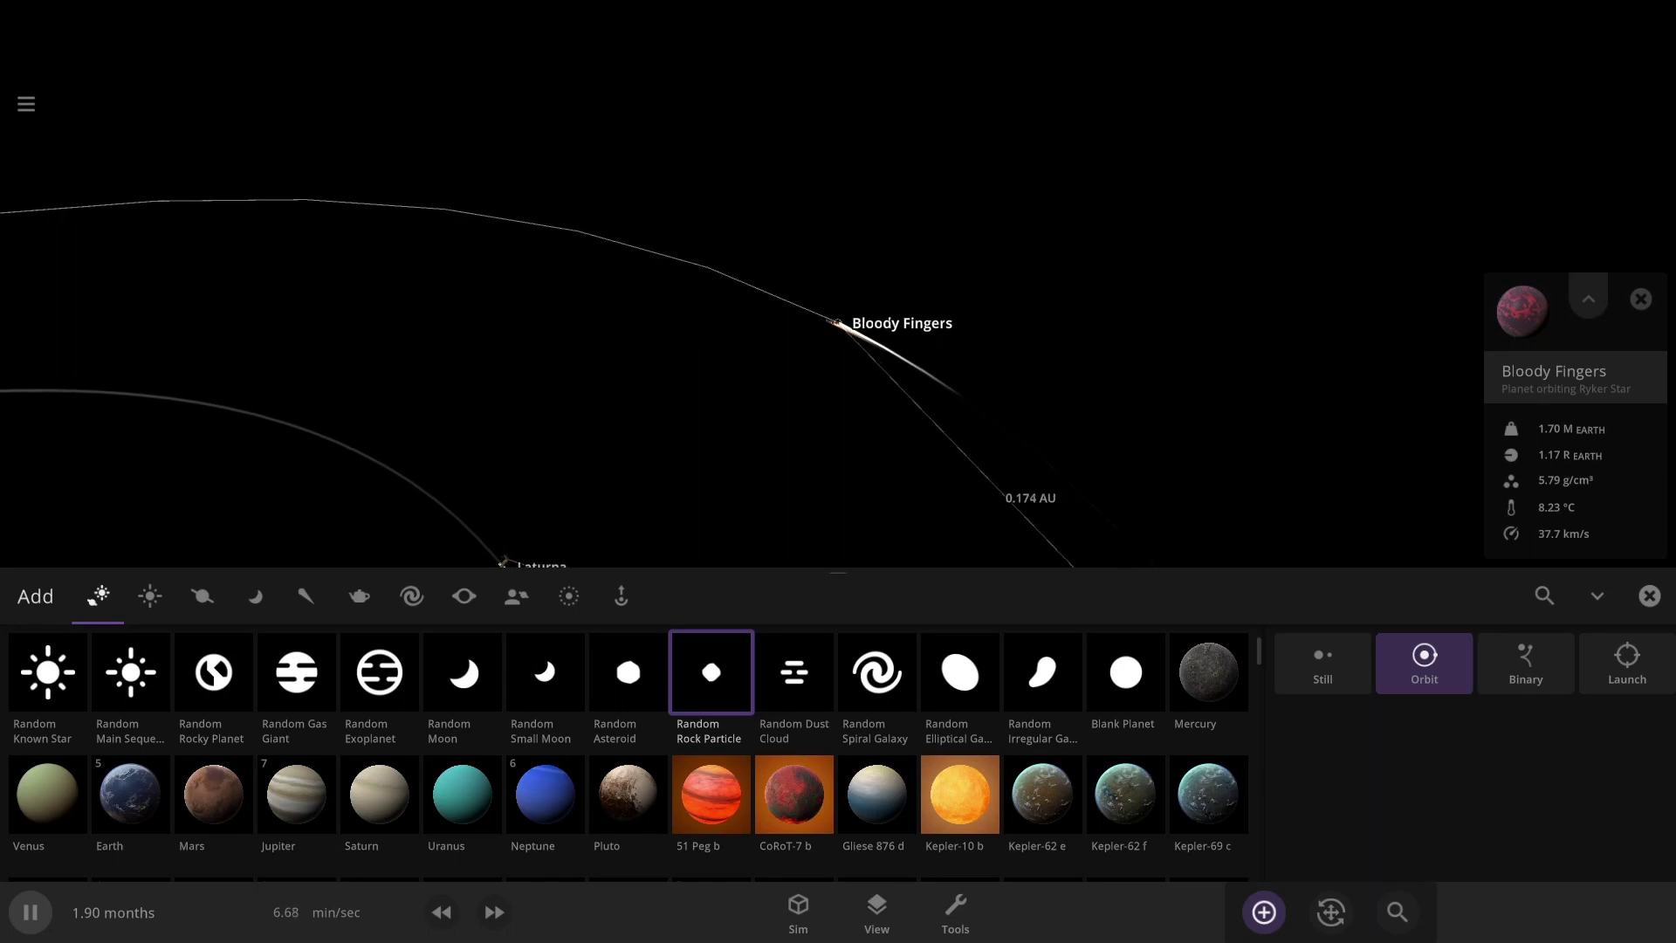
pyautogui.click(1126, 672)
pyautogui.click(1154, 281)
pyautogui.scroll(-6, 1153, 293)
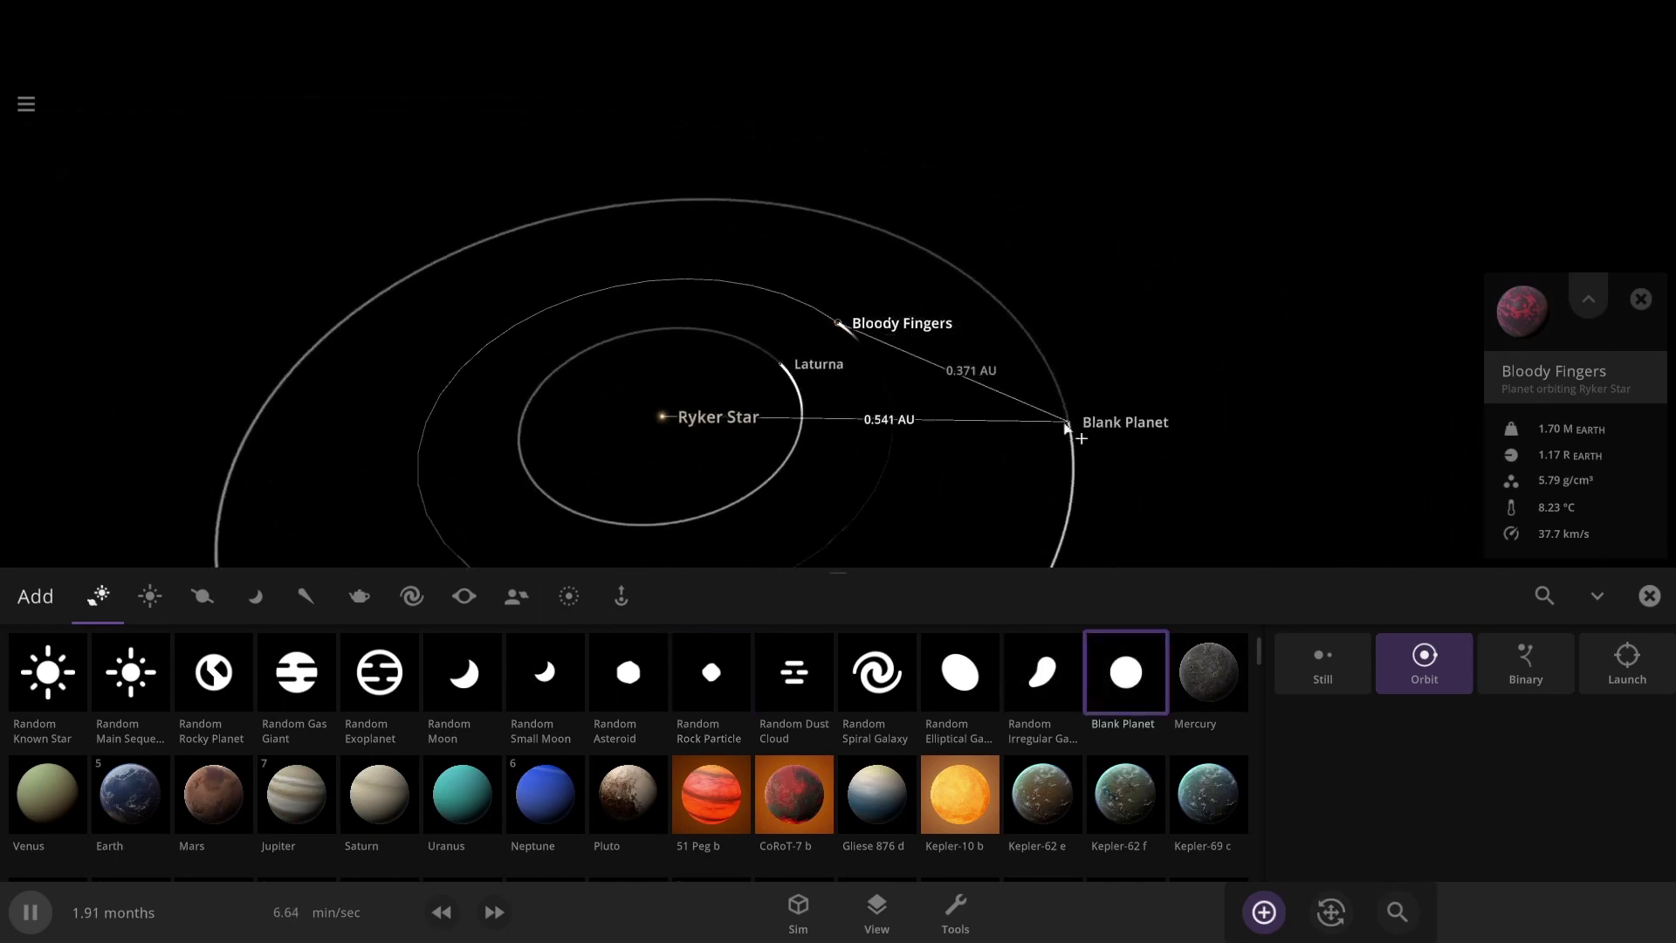
pyautogui.moveTo(1572, 545); pyautogui.dragTo(1384, 550)
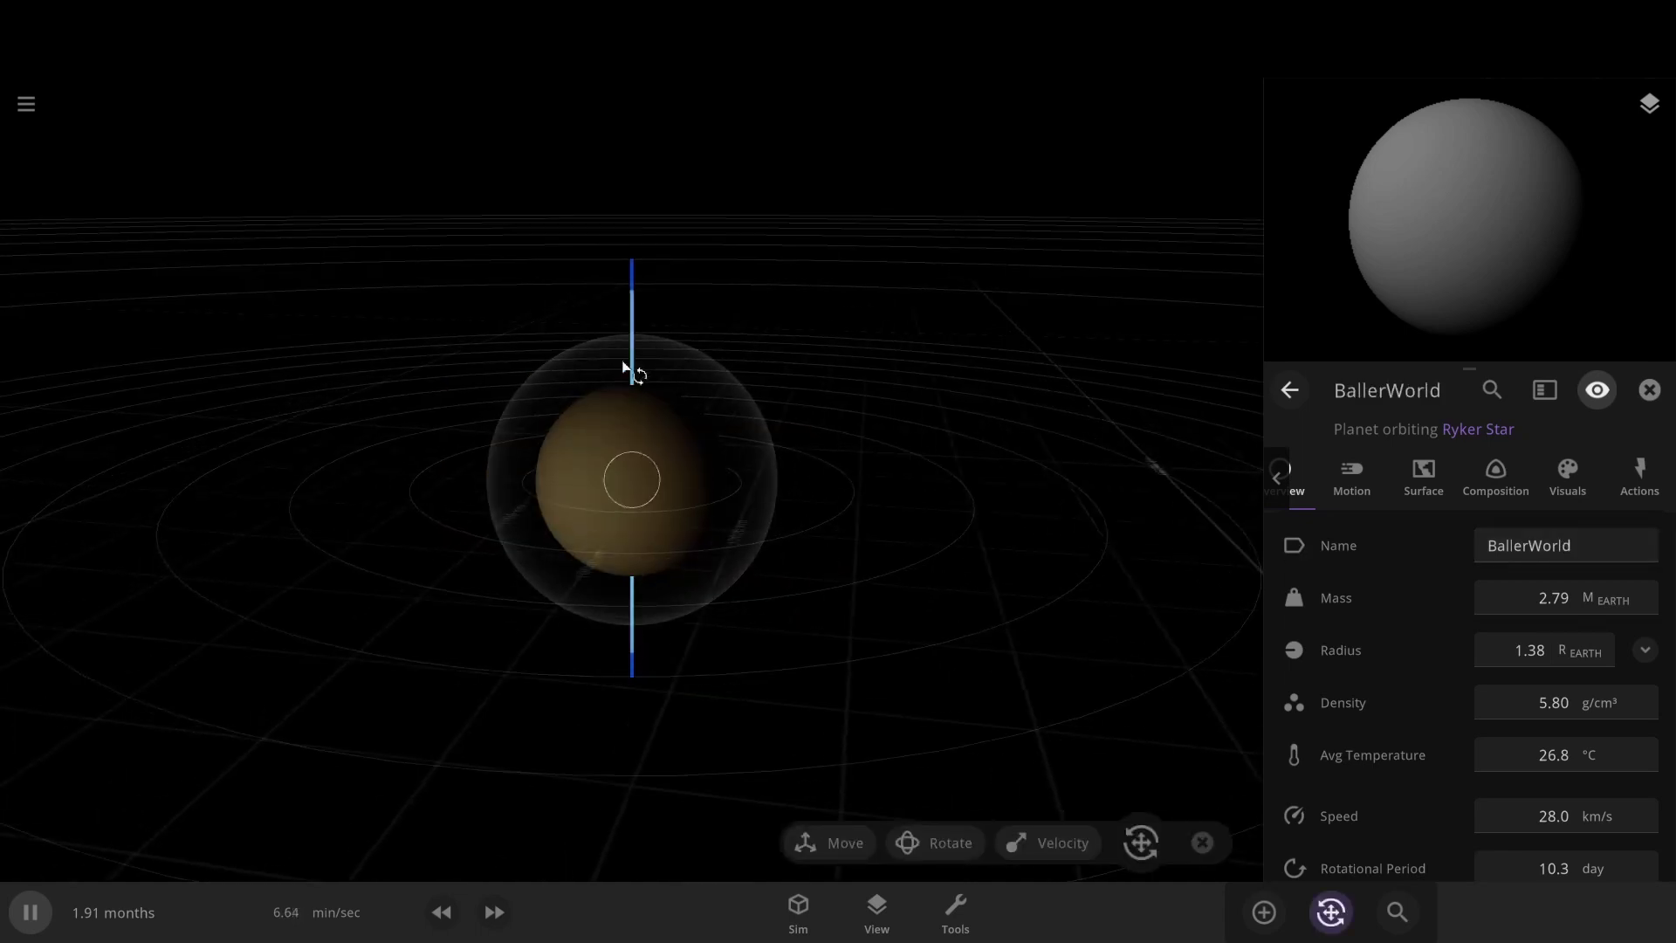
# - Tilt BallerWorld's rotation axis to a diagonal angle
pyautogui.moveTo(625, 367); pyautogui.dragTo(877, 506)
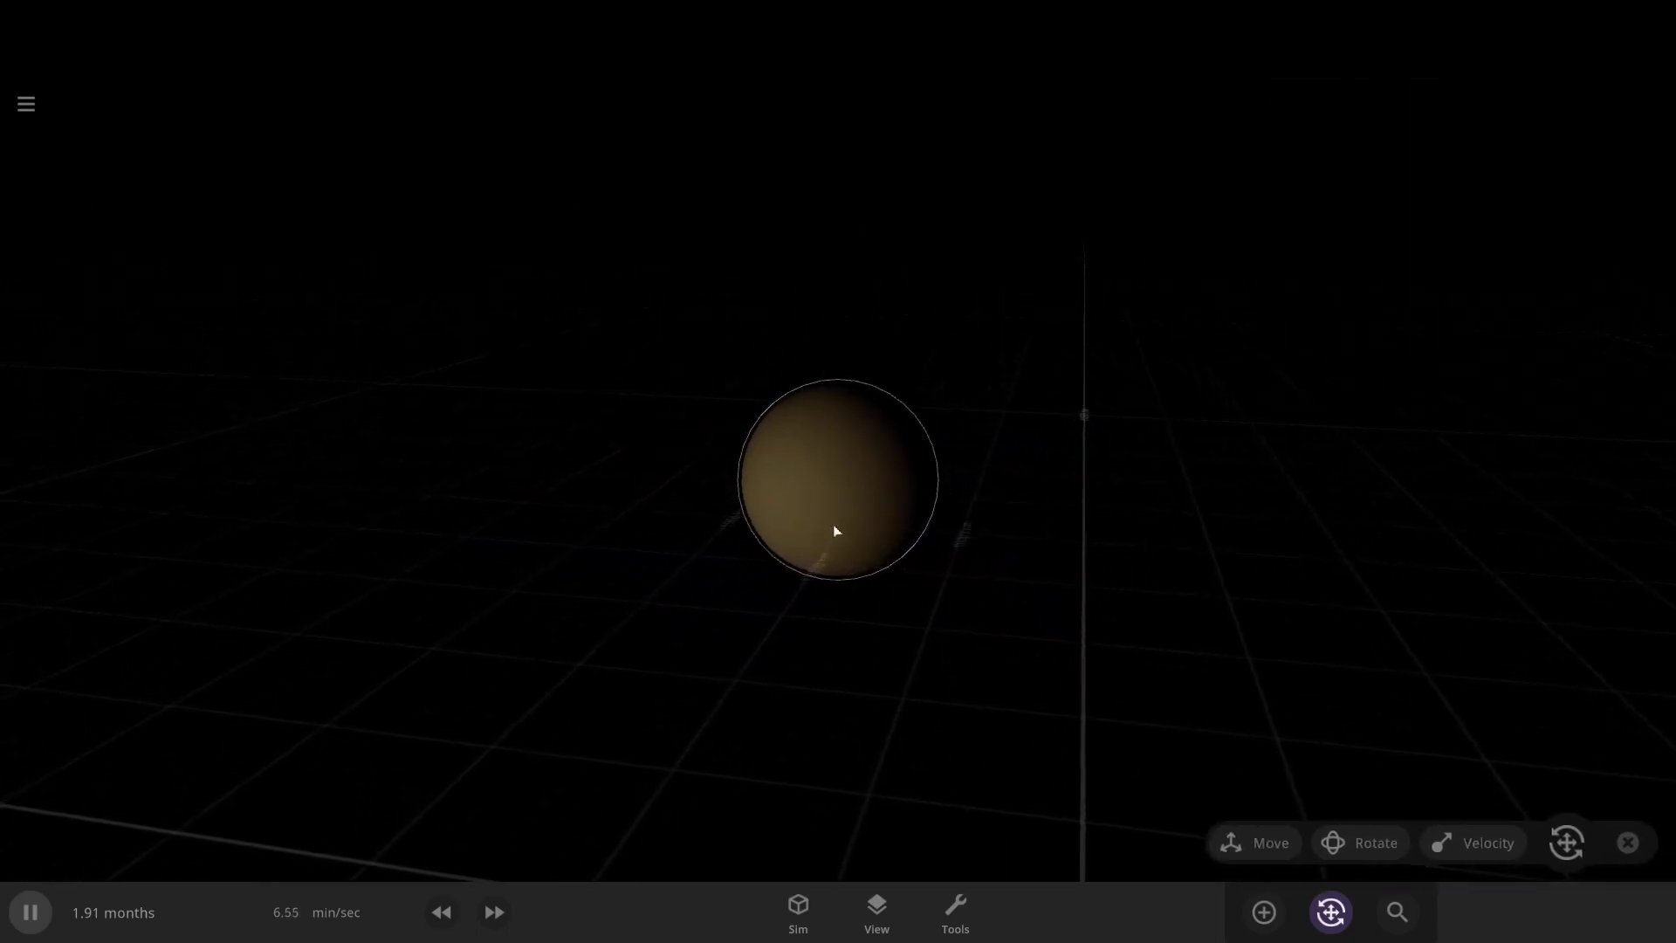
pyautogui.click(834, 532)
pyautogui.scroll(4, 1024, 594)
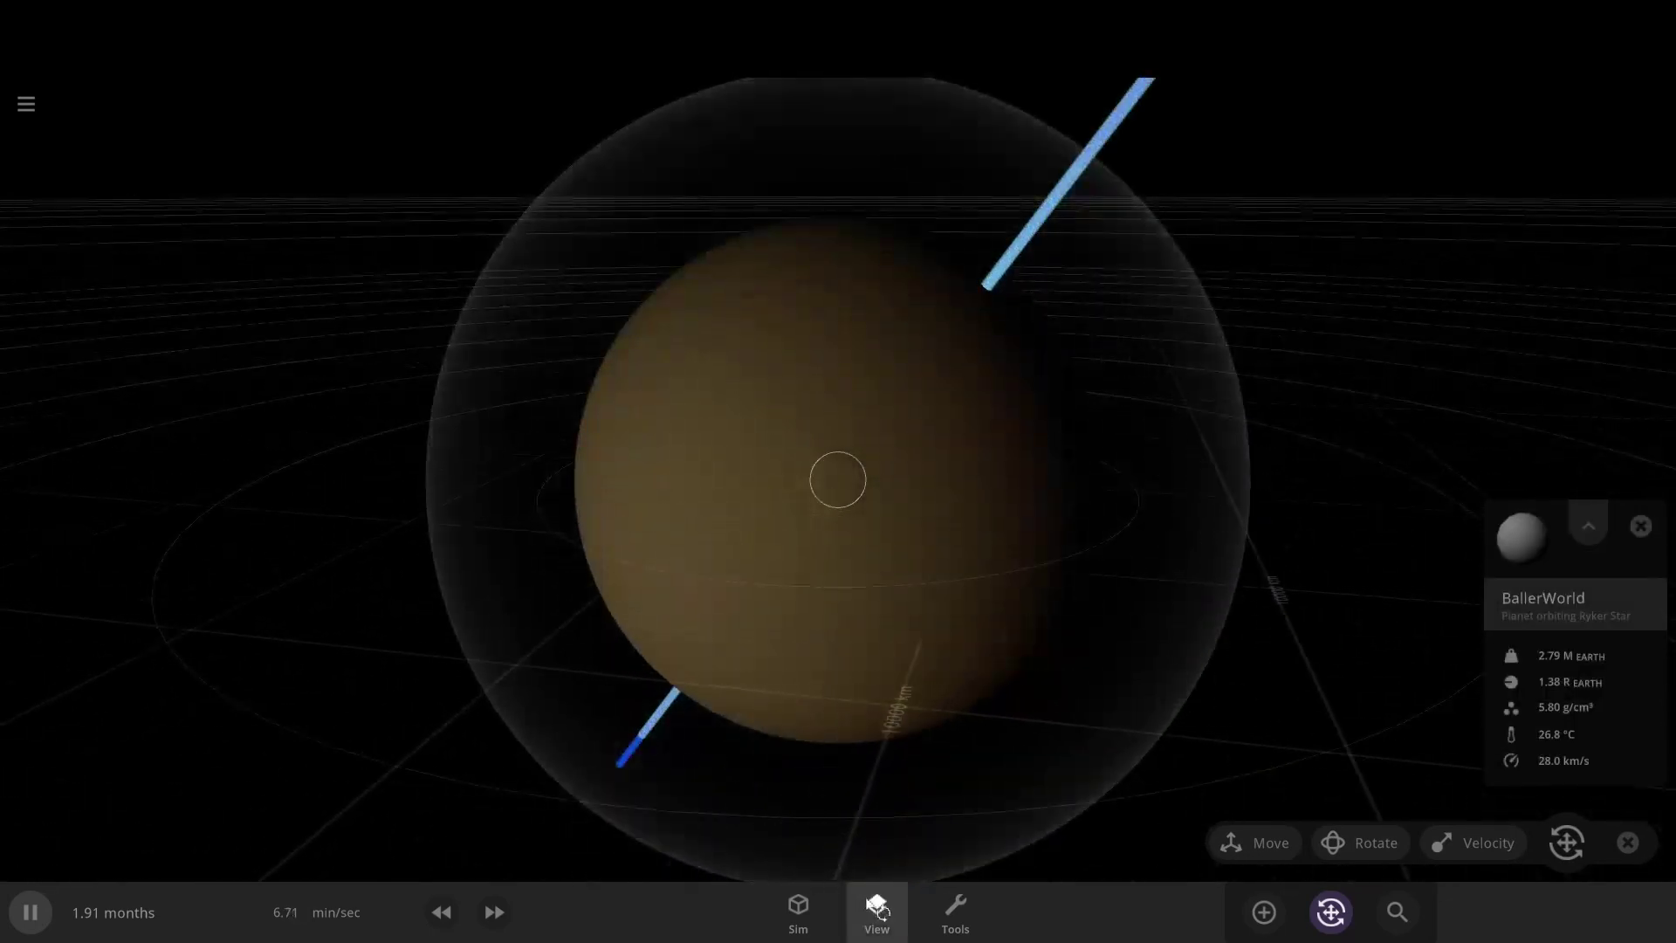
pyautogui.click(877, 912)
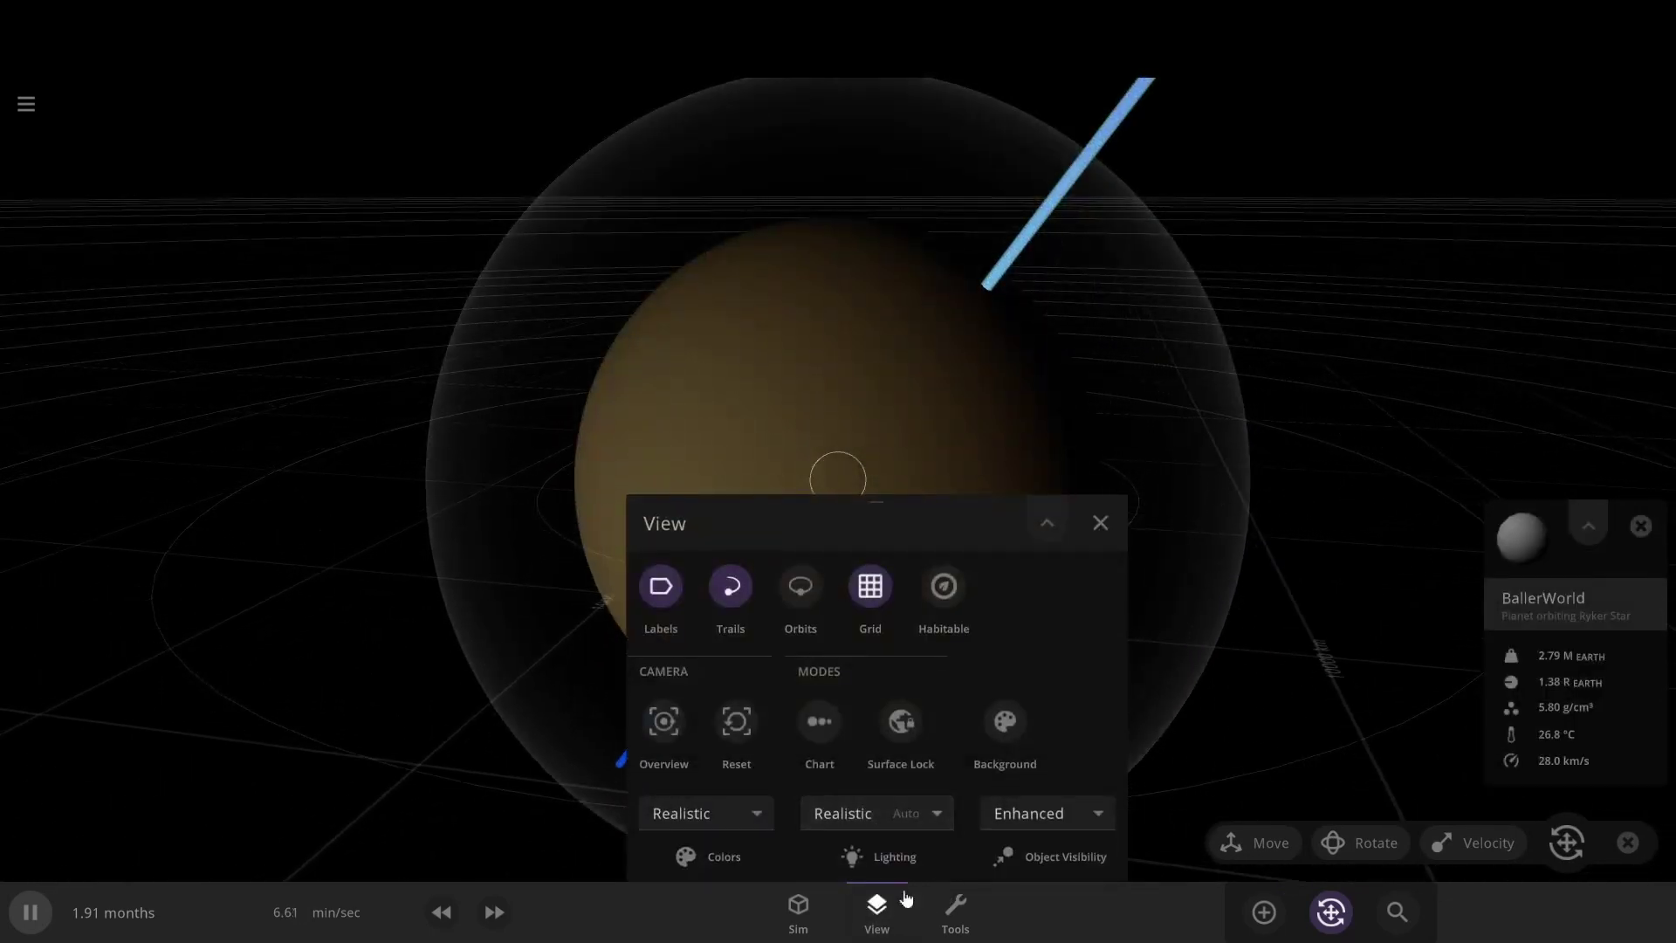
pyautogui.click(877, 908)
# - Place many soccer balls in close orbits all the way around BallerWorld
pyautogui.click(1264, 912)
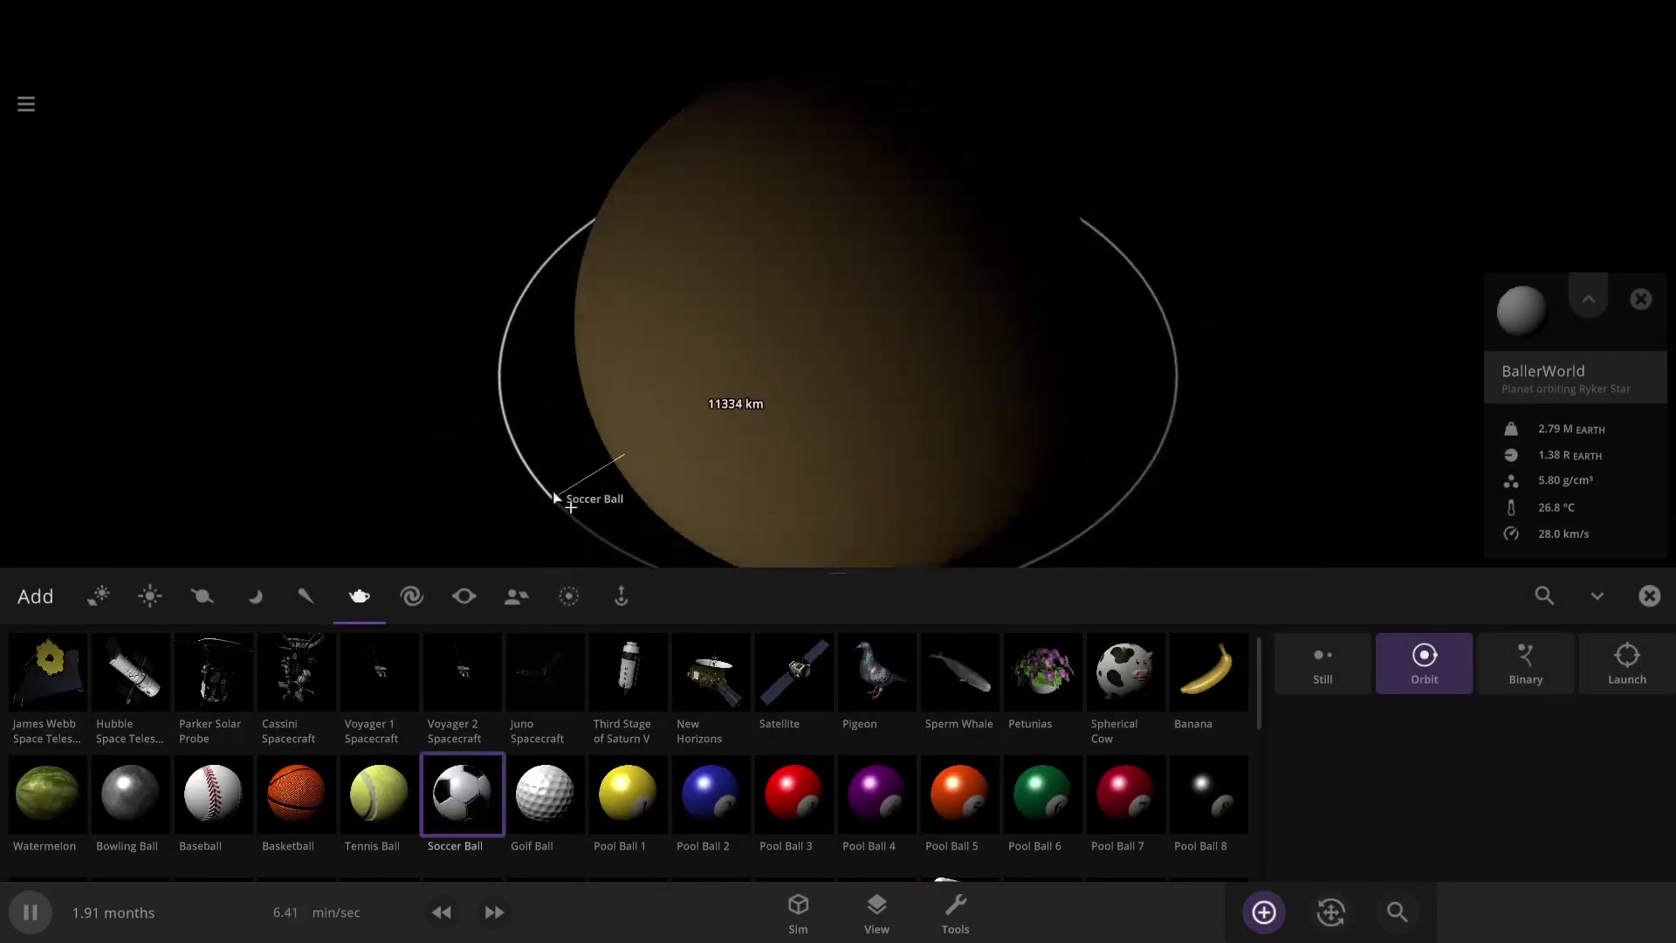
pyautogui.scroll(-2, 563, 425)
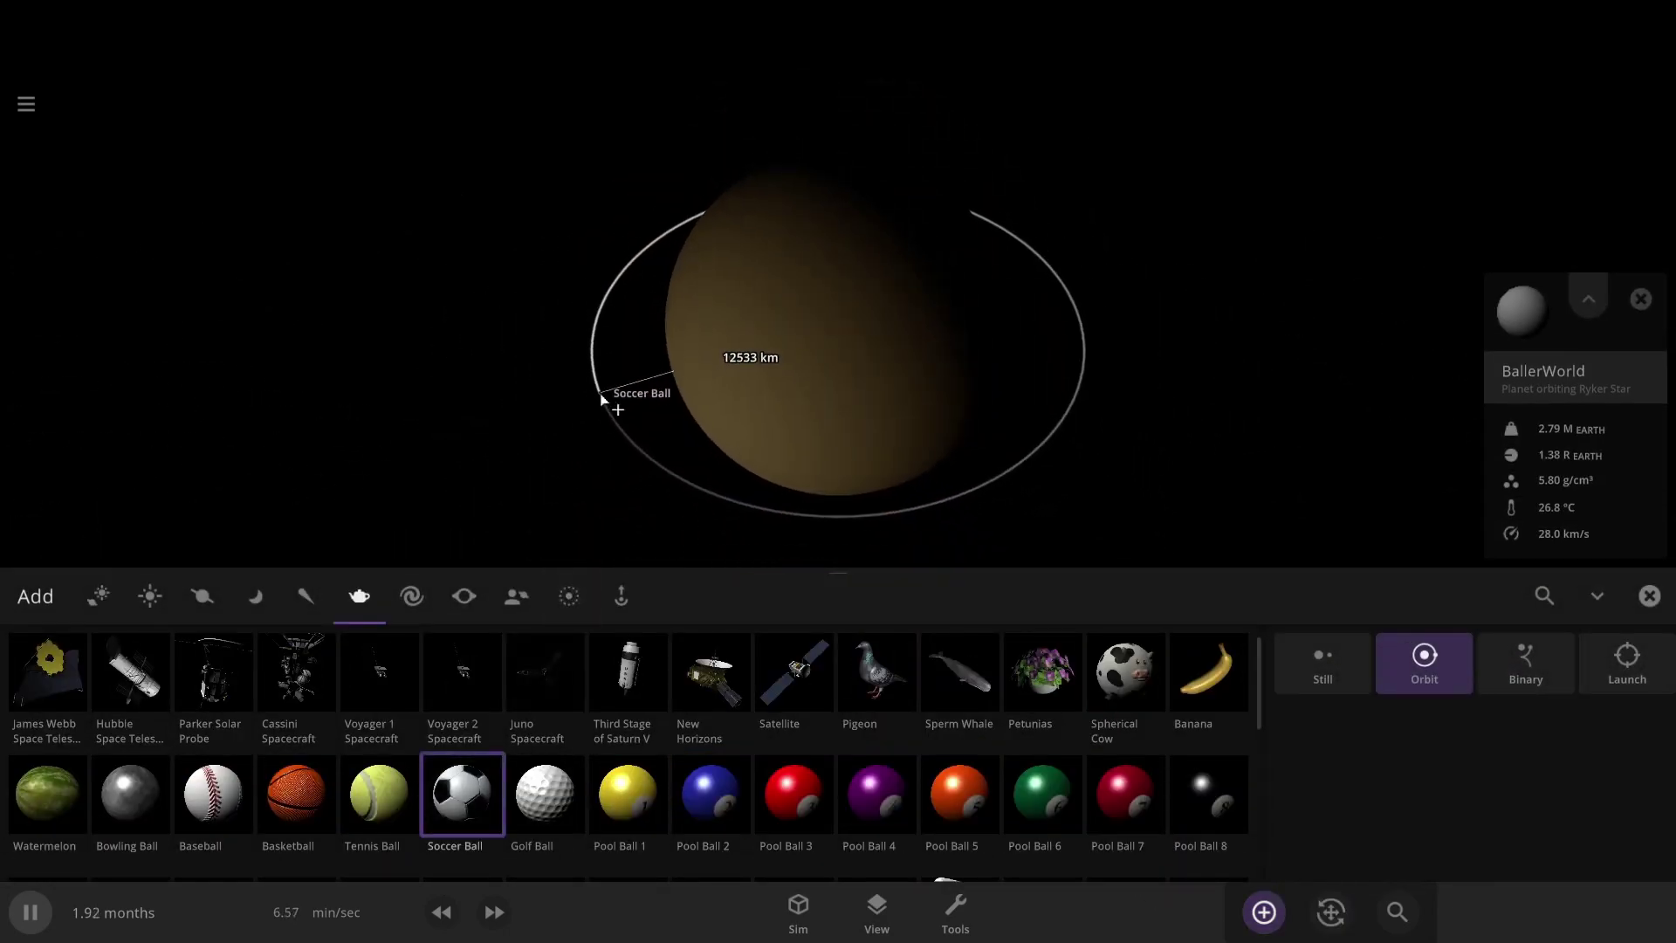
pyautogui.scroll(2, 624, 419)
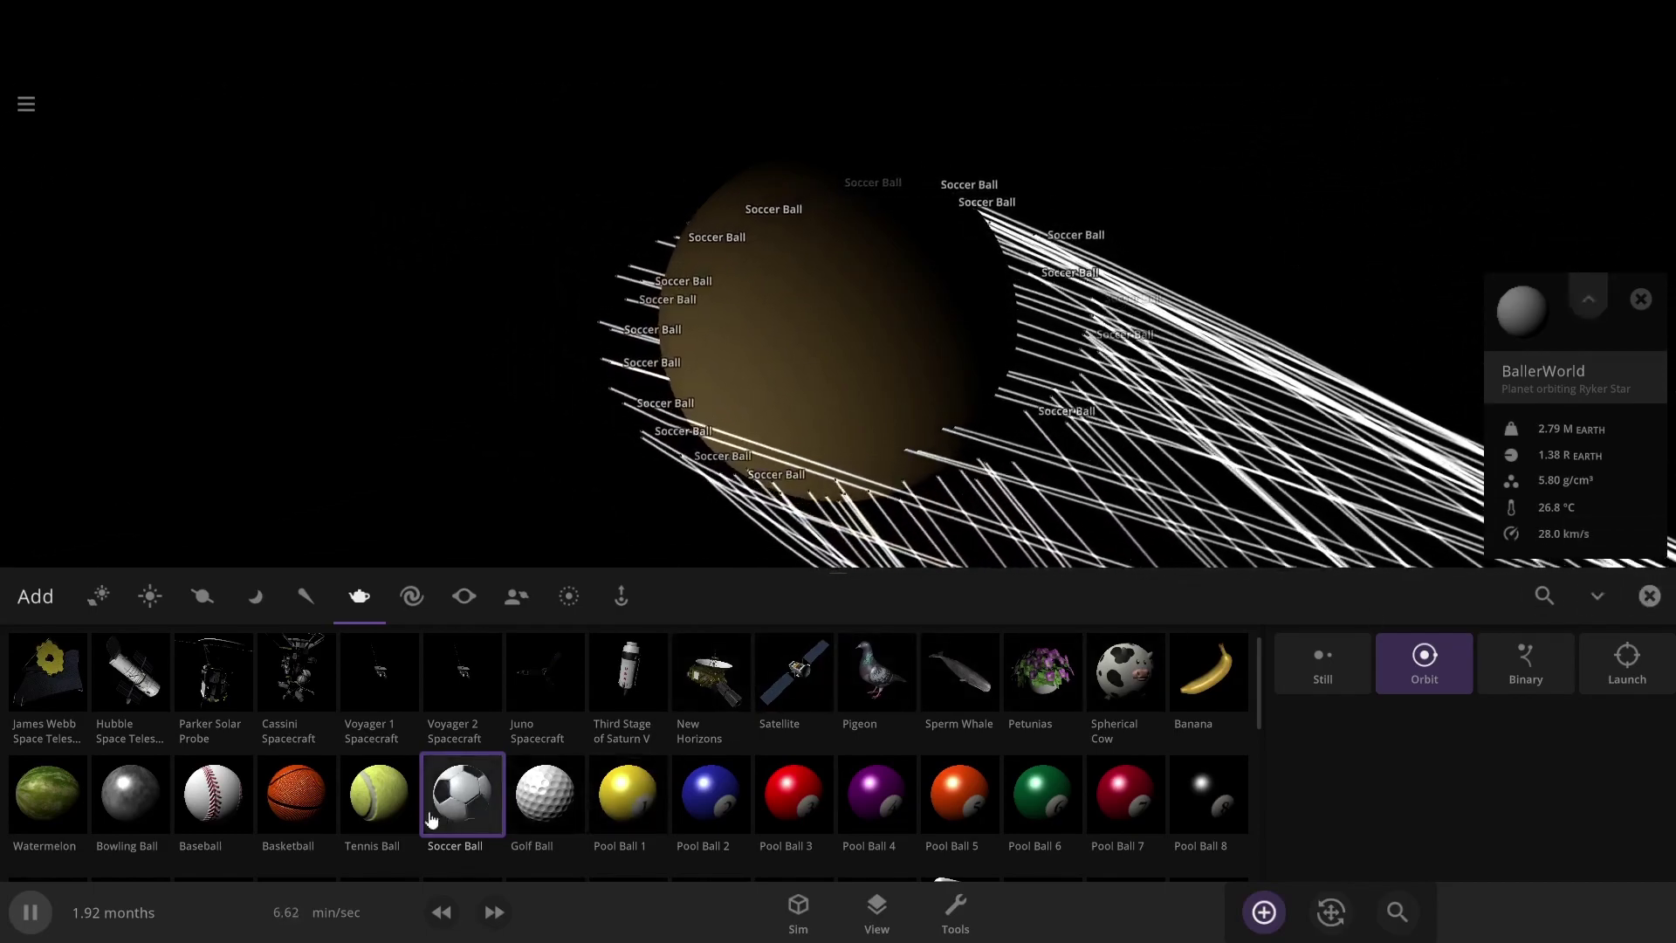
# - Look through the available balls, dice and spacecraft for other objects to add, and close the catalogue
pyautogui.scroll(-2, 458, 786)
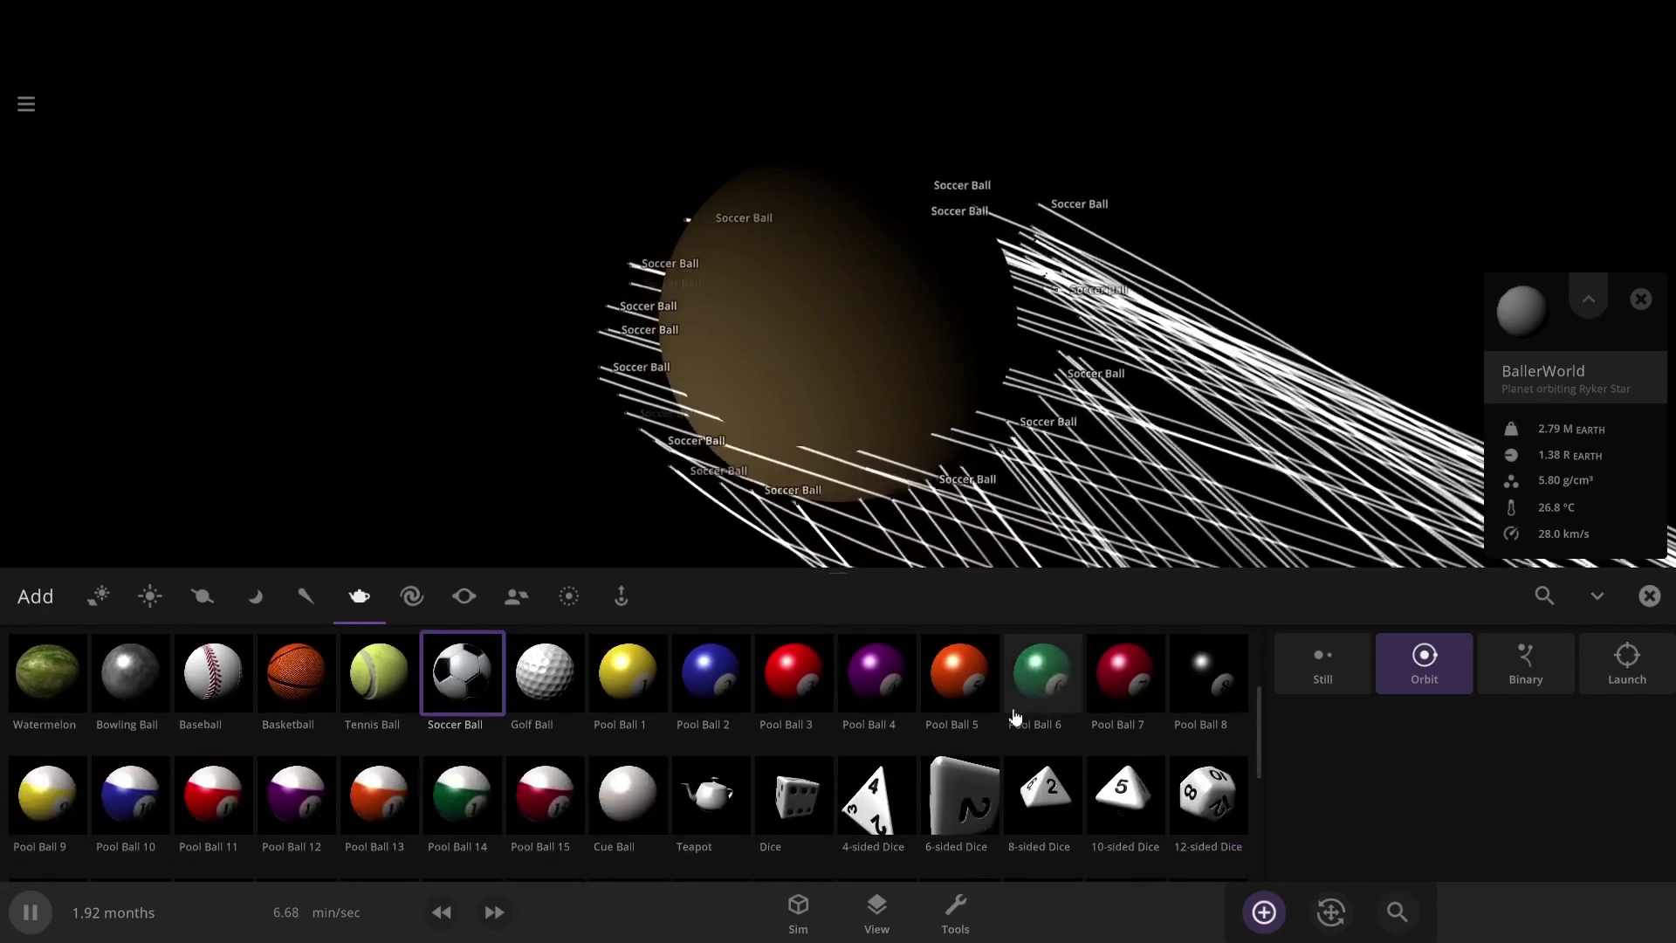
pyautogui.scroll(1, 458, 752)
pyautogui.scroll(1, 459, 753)
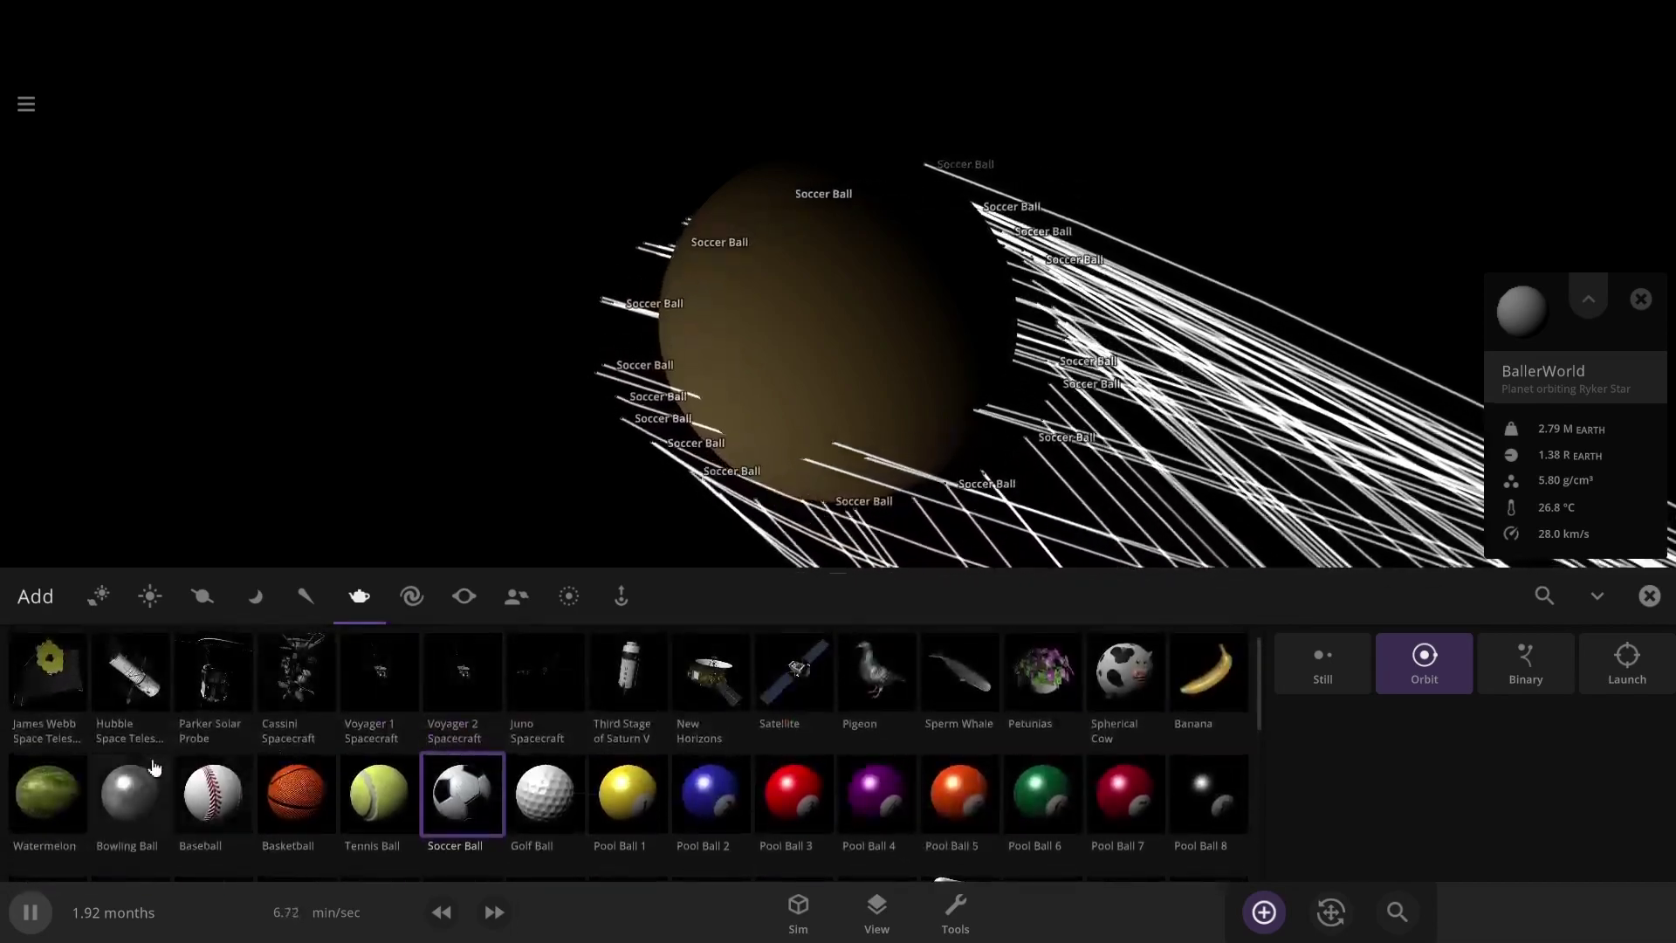
pyautogui.scroll(-5, 1020, 730)
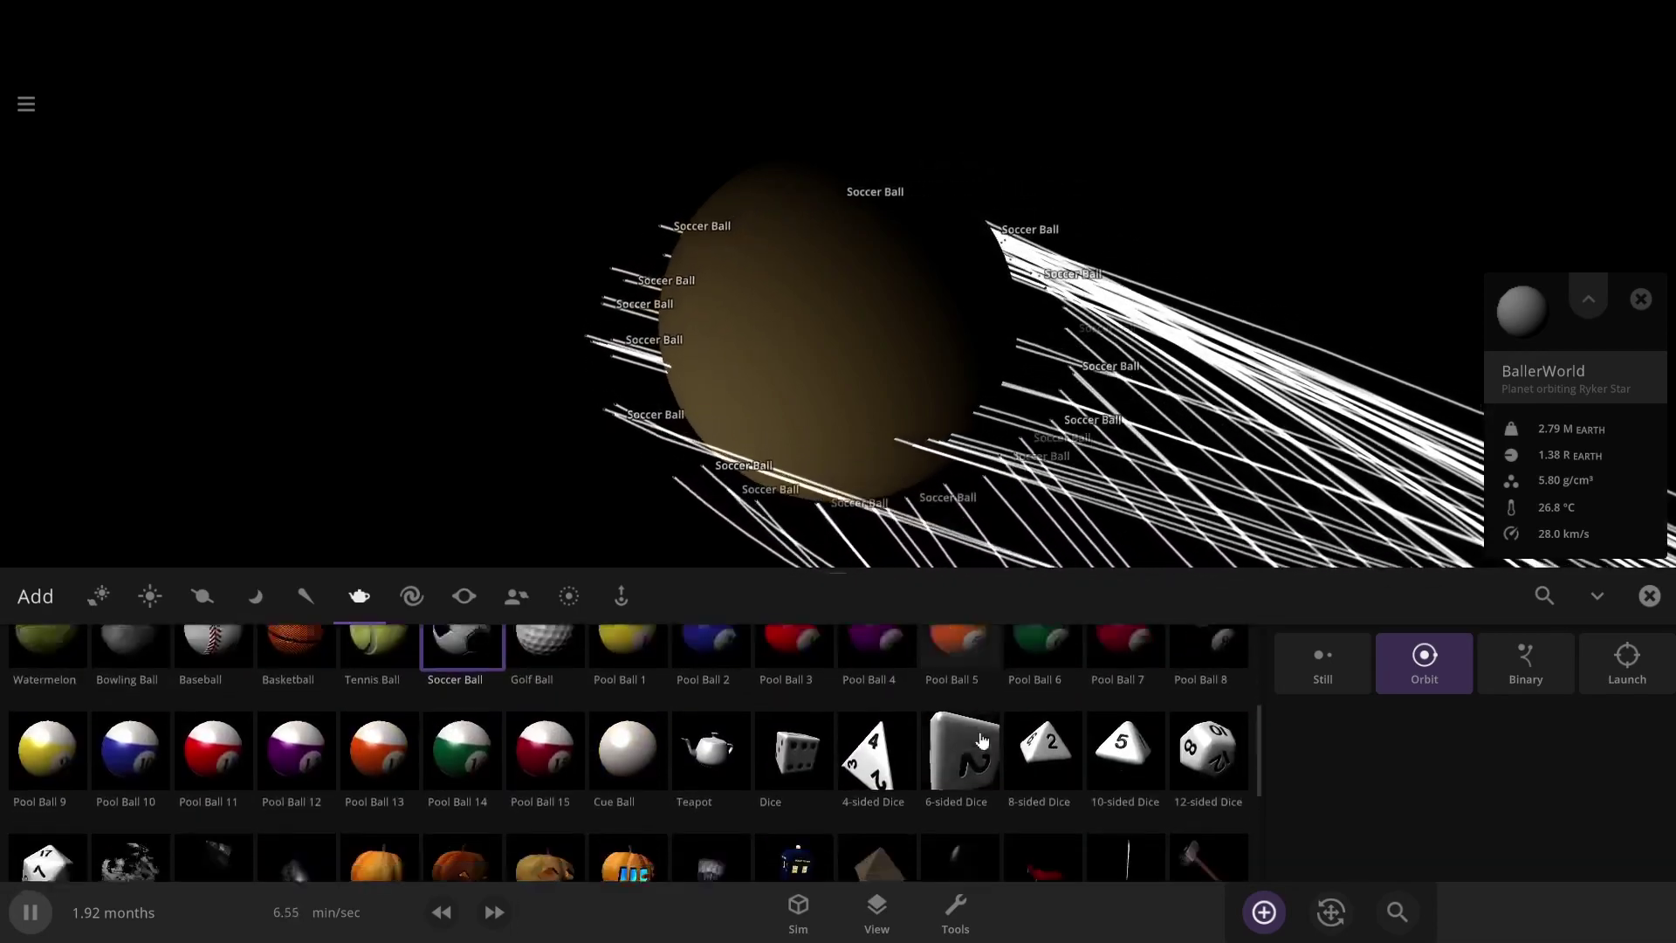
pyautogui.scroll(5, 981, 738)
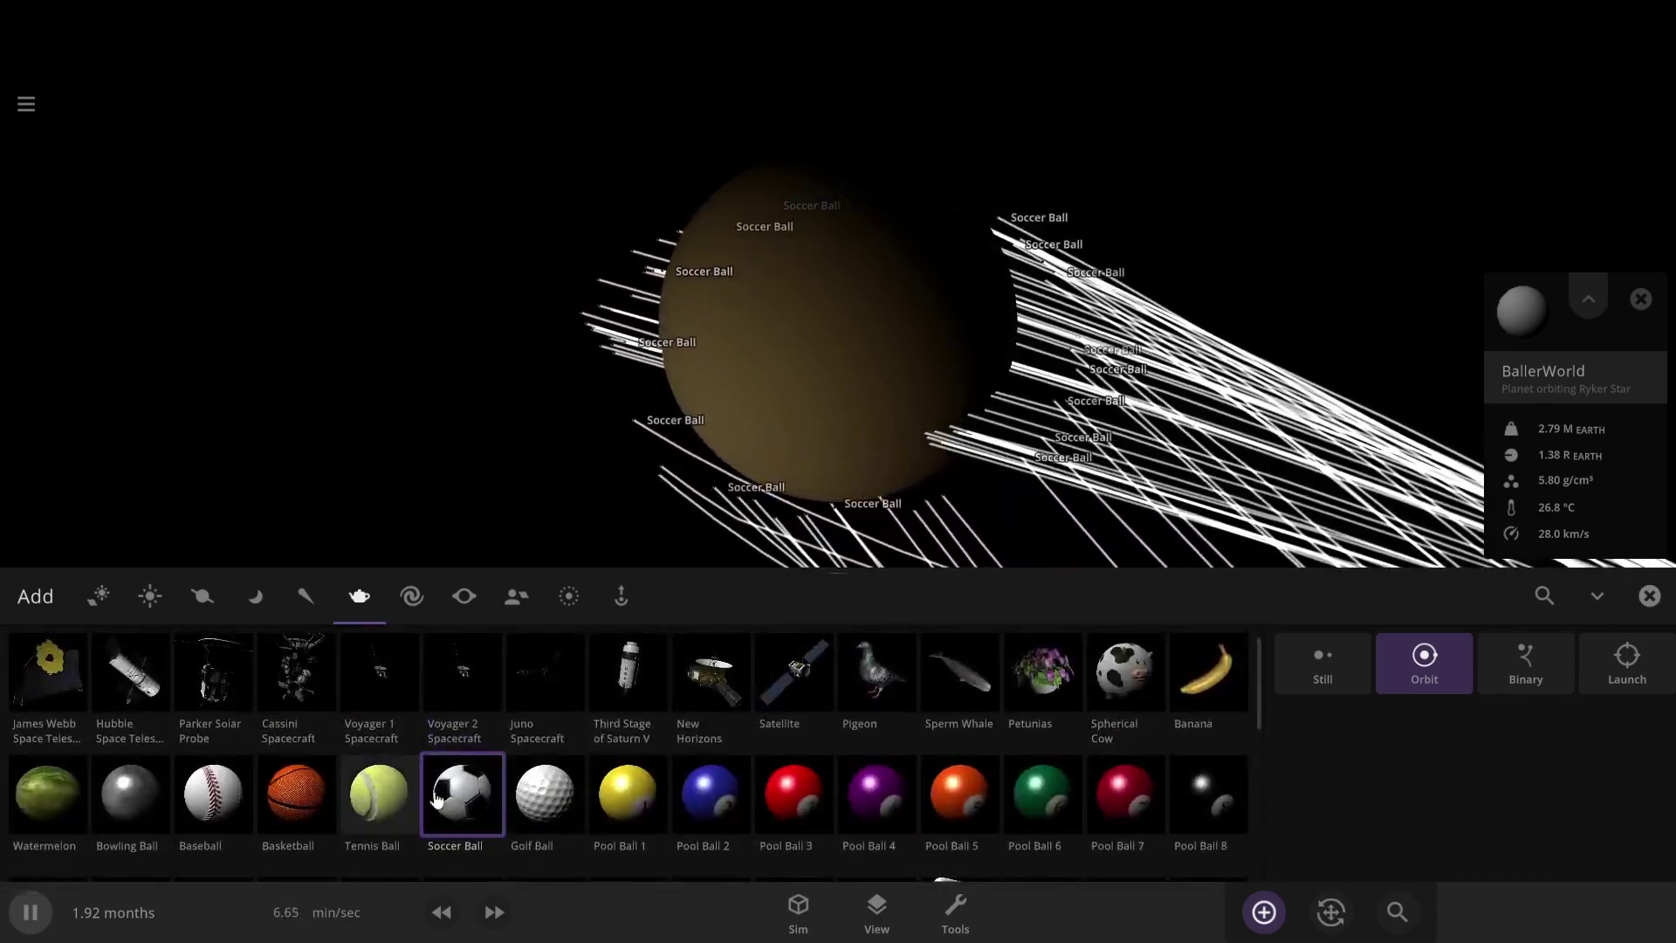
pyautogui.scroll(-2, 430, 752)
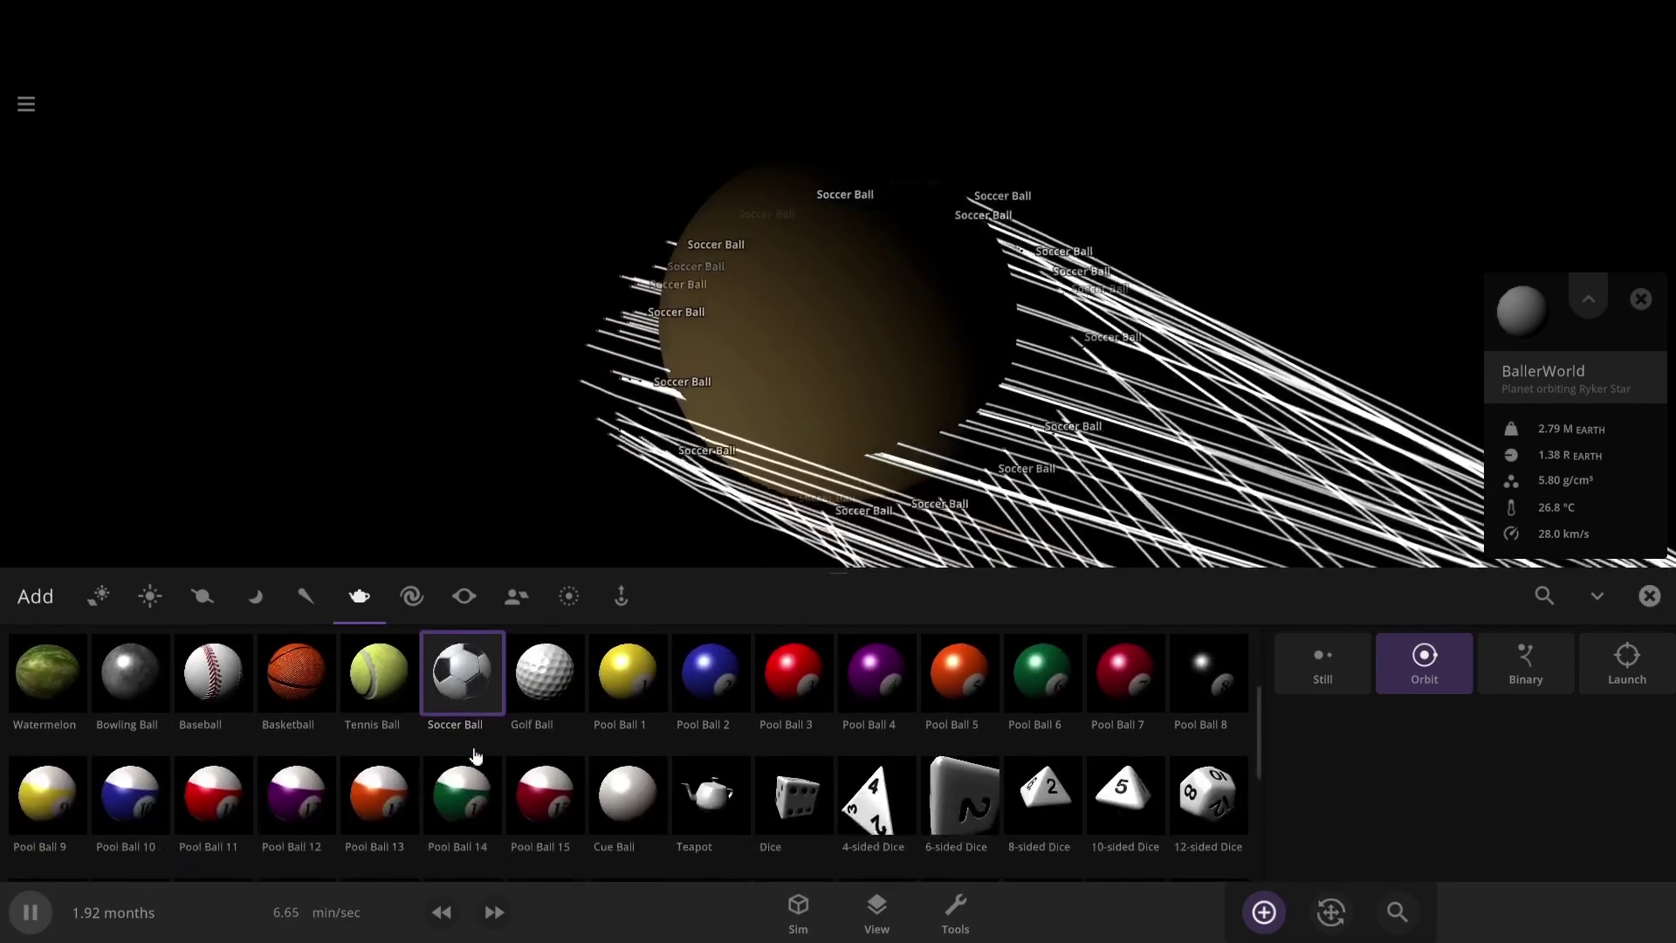
pyautogui.scroll(2, 696, 730)
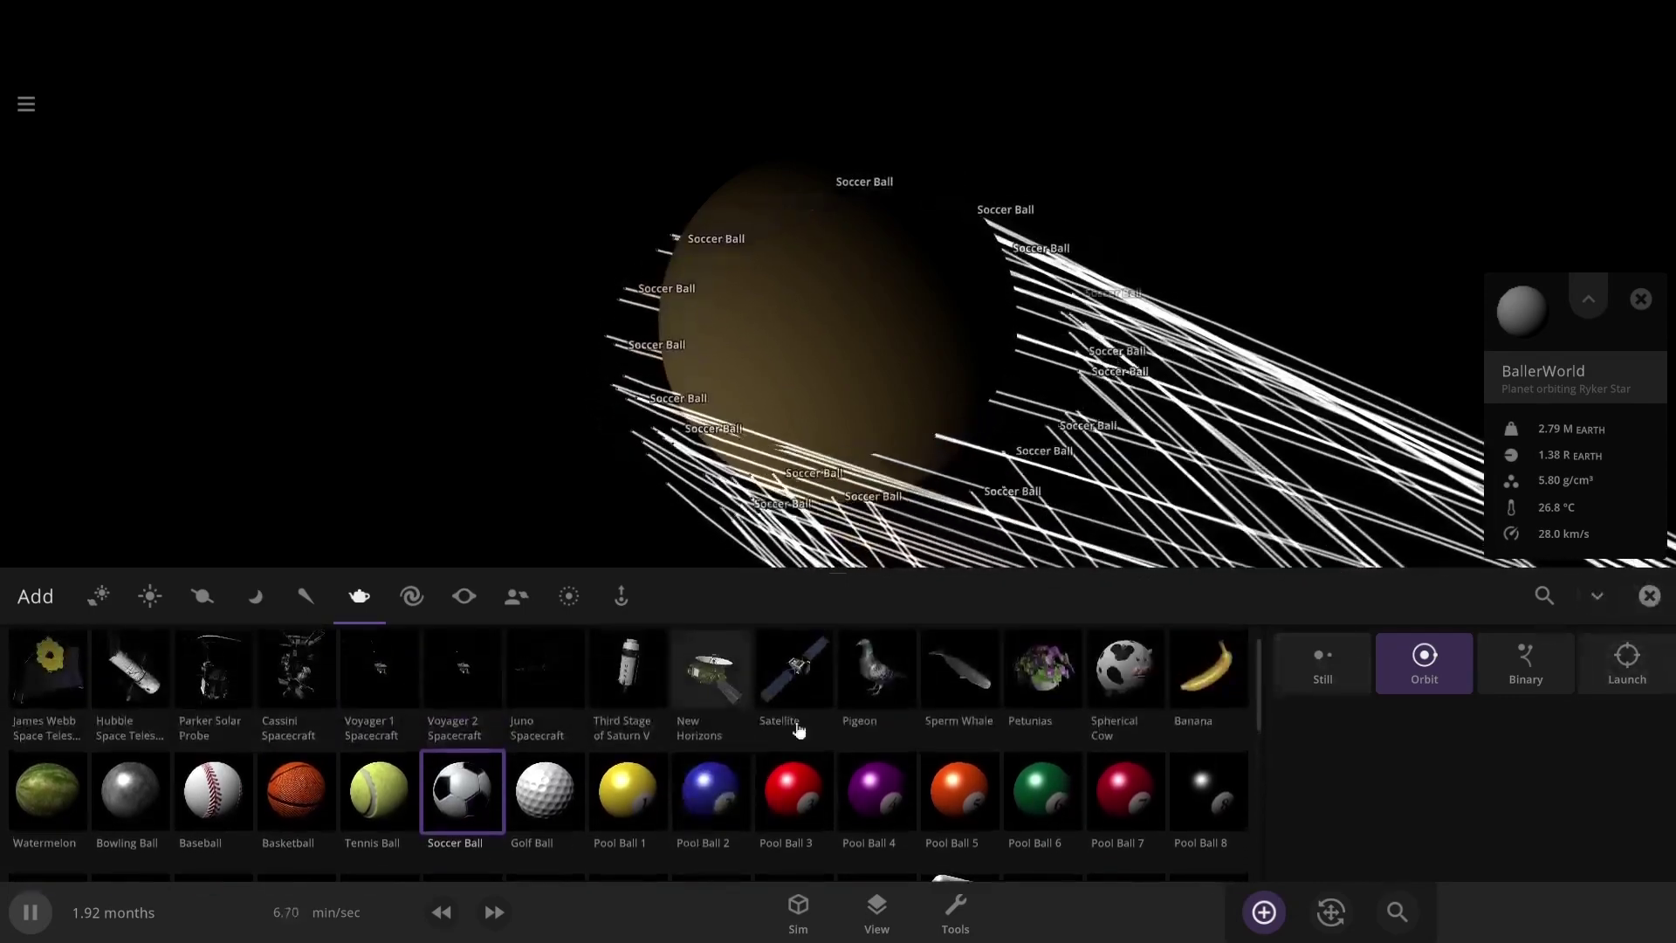
pyautogui.press('Escape')
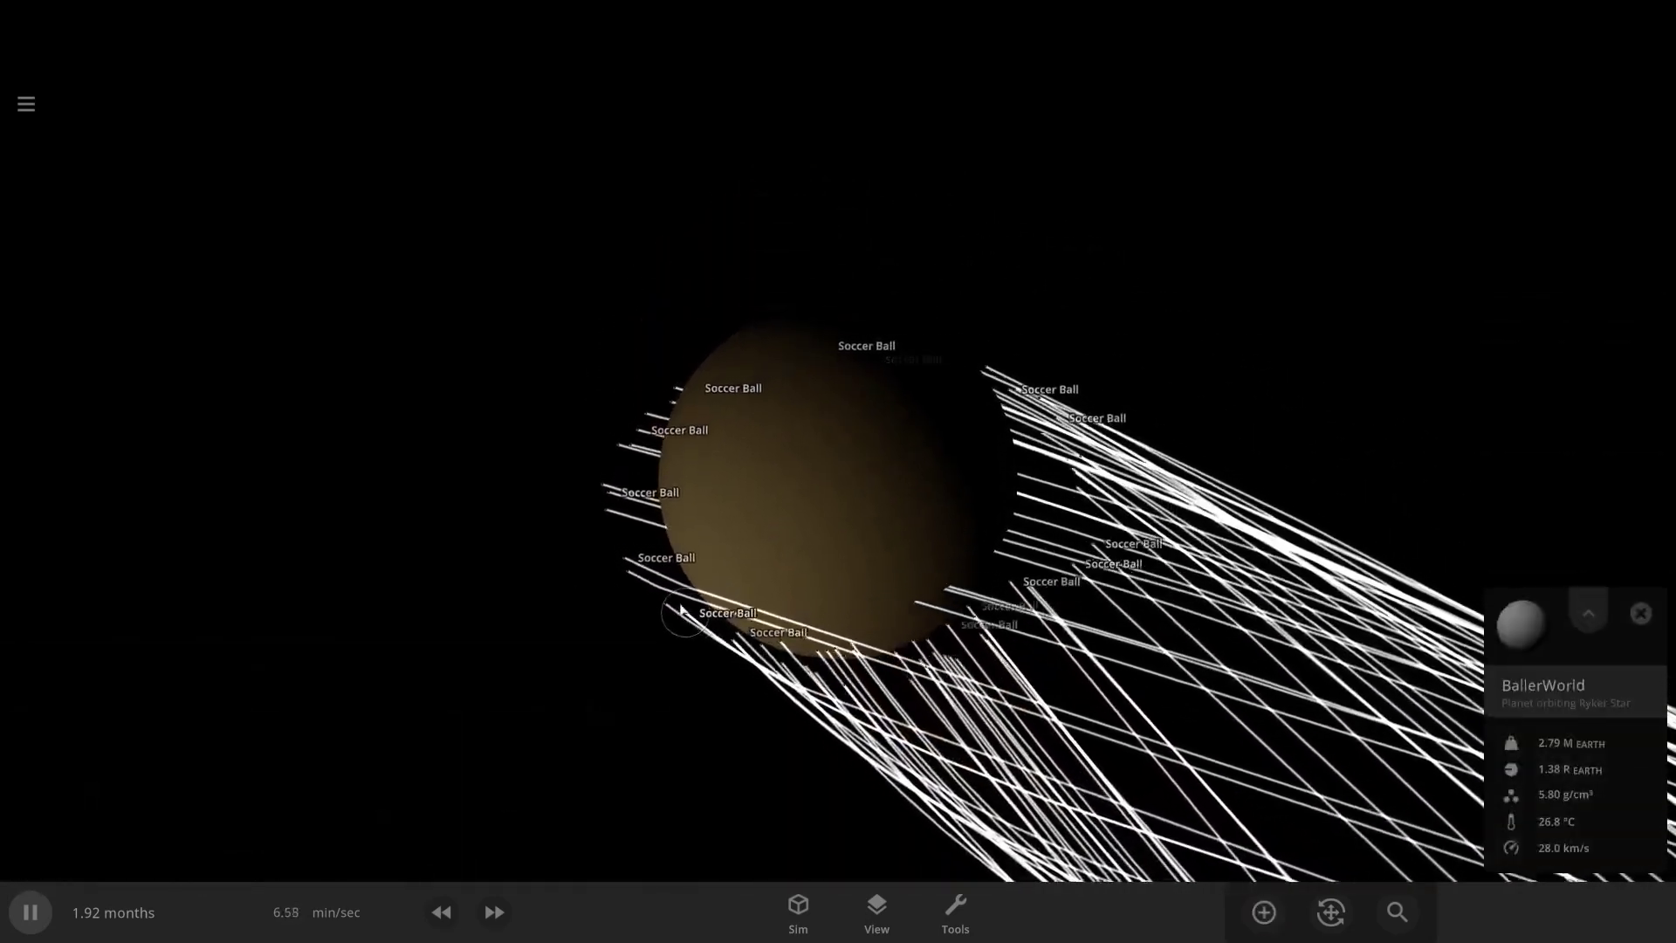
# - Give BallerWorld a cratered surface relief and adjust its atmosphere mass
pyautogui.doubleClick(678, 615)
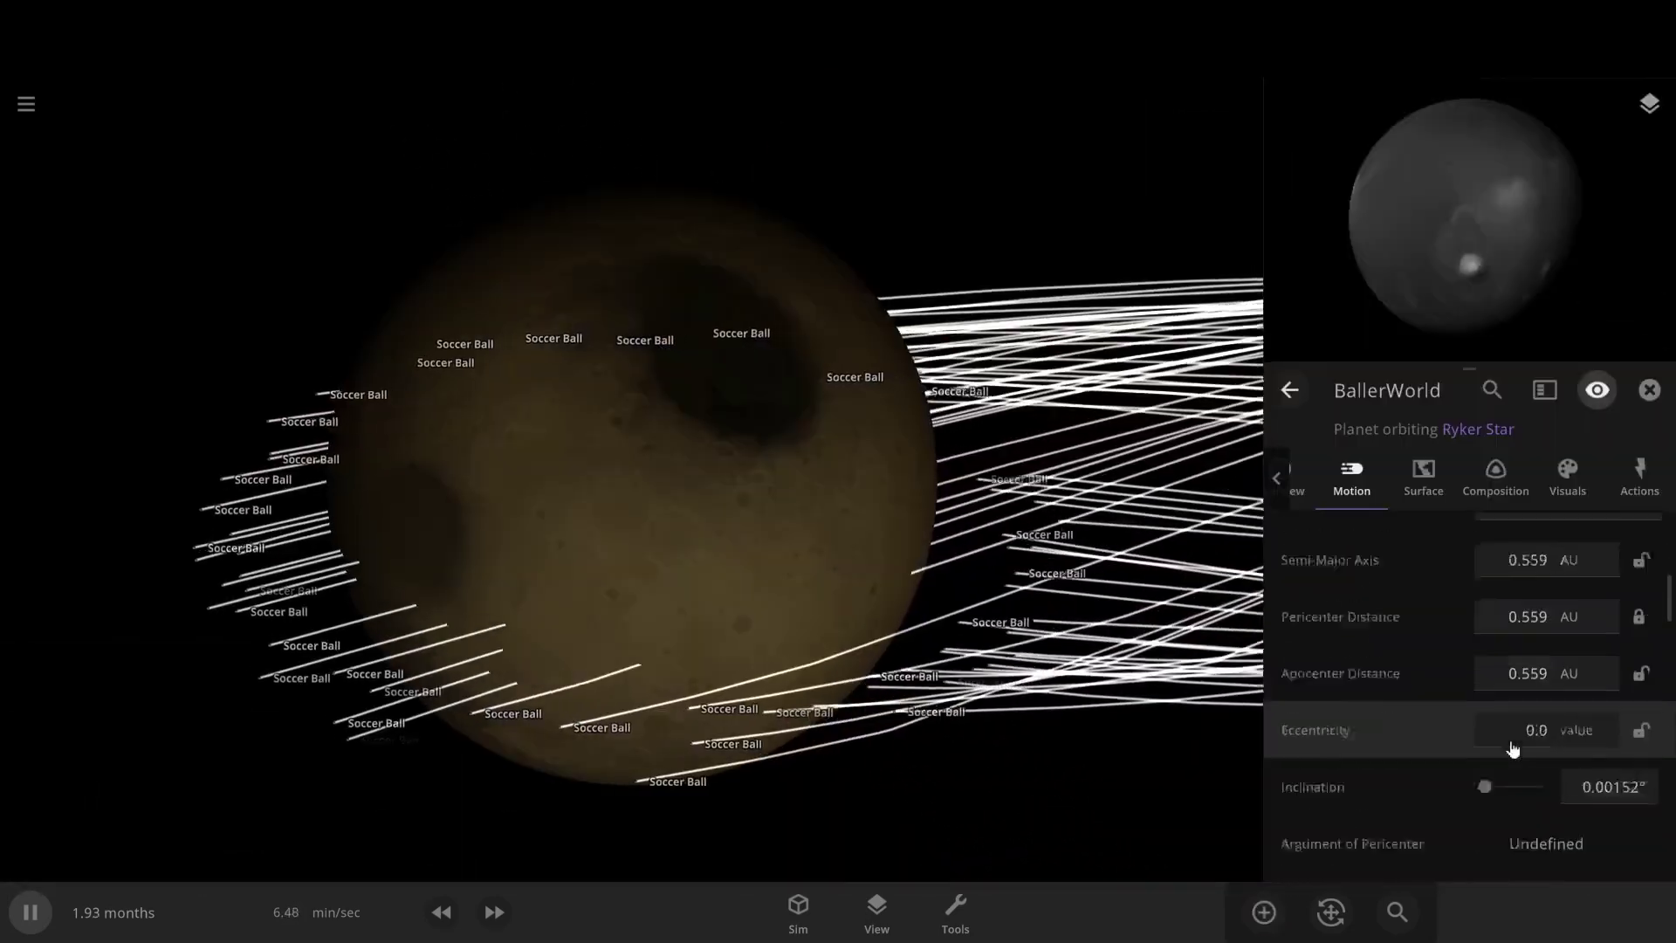
pyautogui.scroll(-10, 1513, 748)
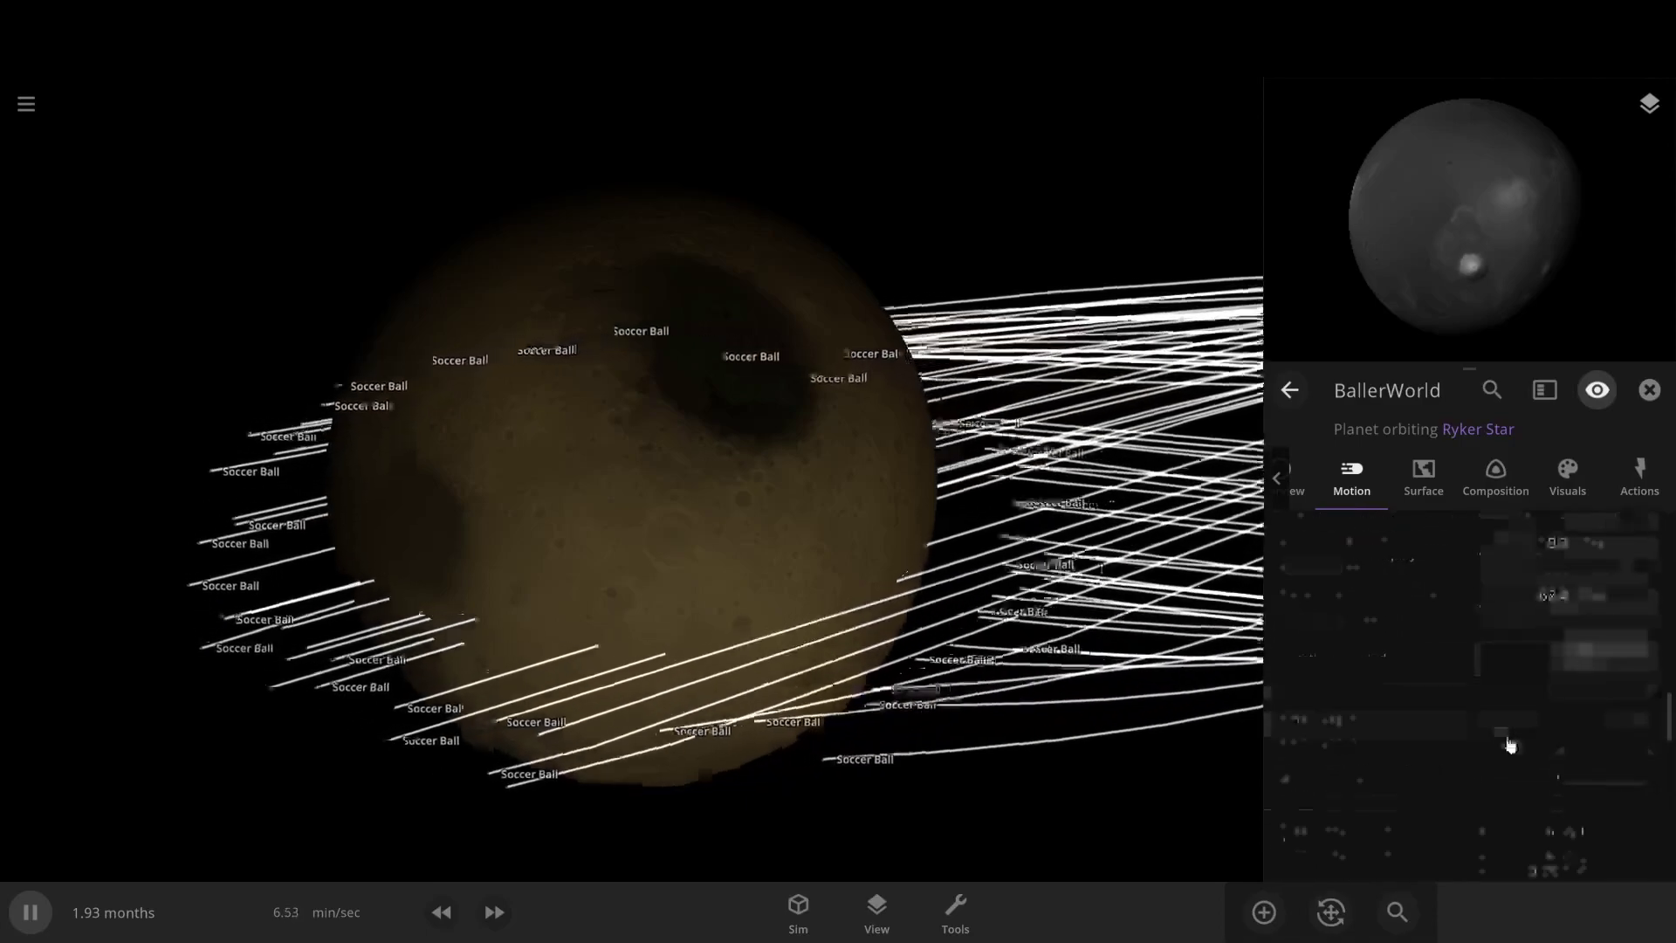
pyautogui.click(1424, 476)
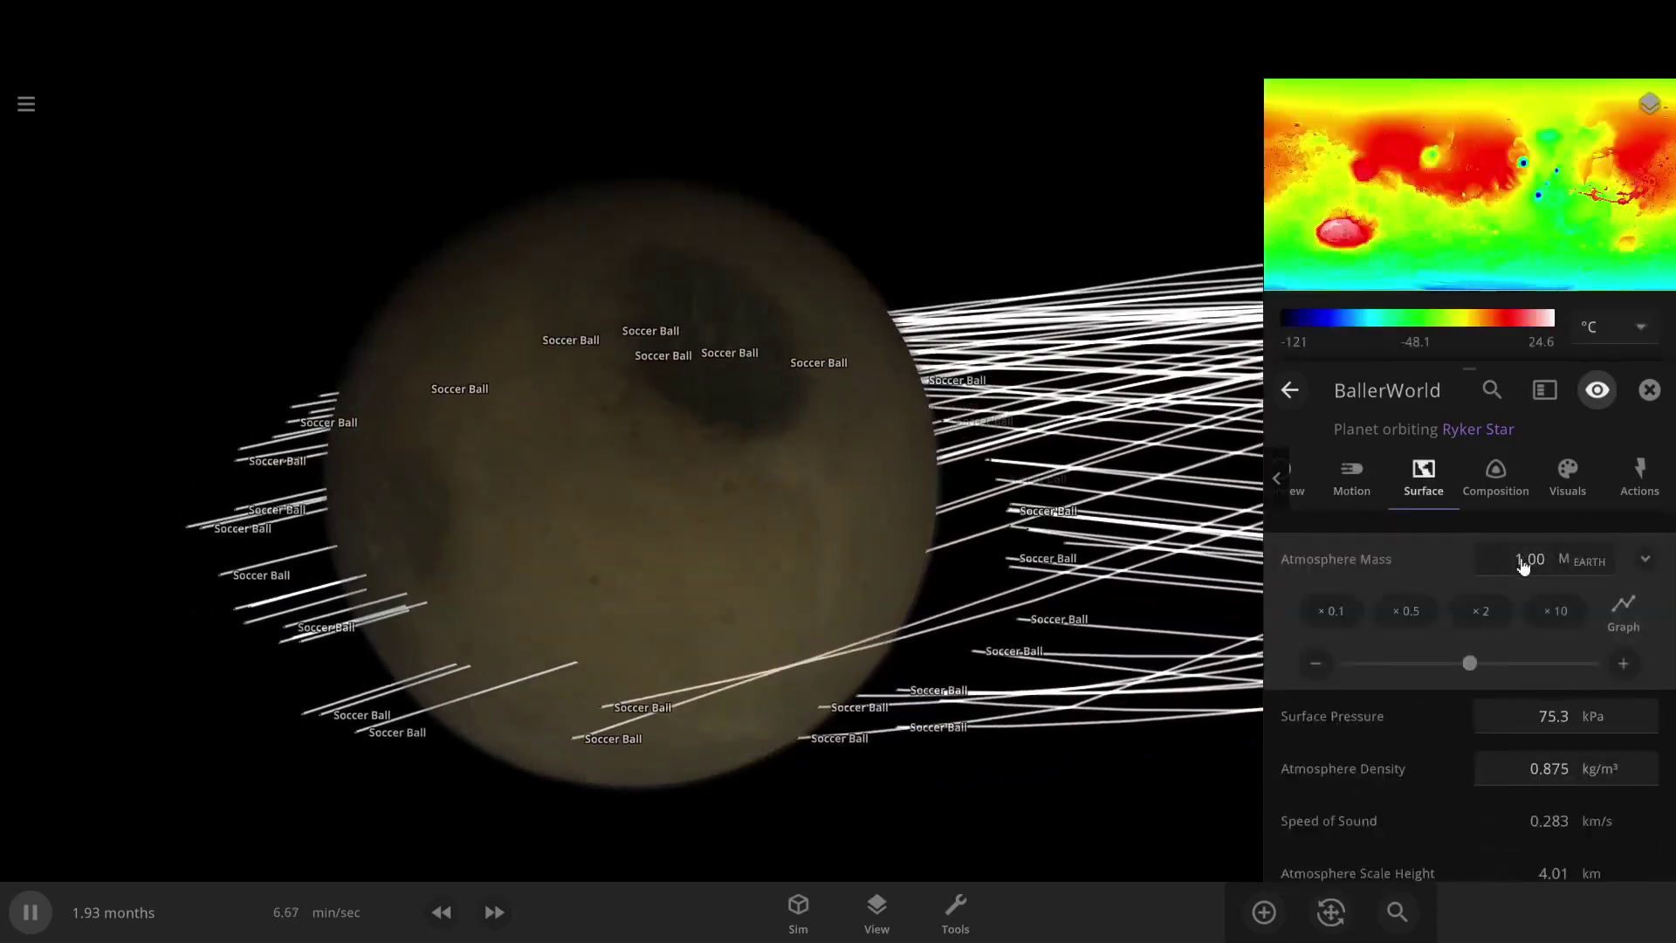
pyautogui.moveTo(1597, 663); pyautogui.dragTo(1658, 684)
pyautogui.scroll(-8, 763, 629)
pyautogui.moveTo(730, 587); pyautogui.dragTo(620, 647)
pyautogui.scroll(5, 621, 647)
pyautogui.click(296, 711)
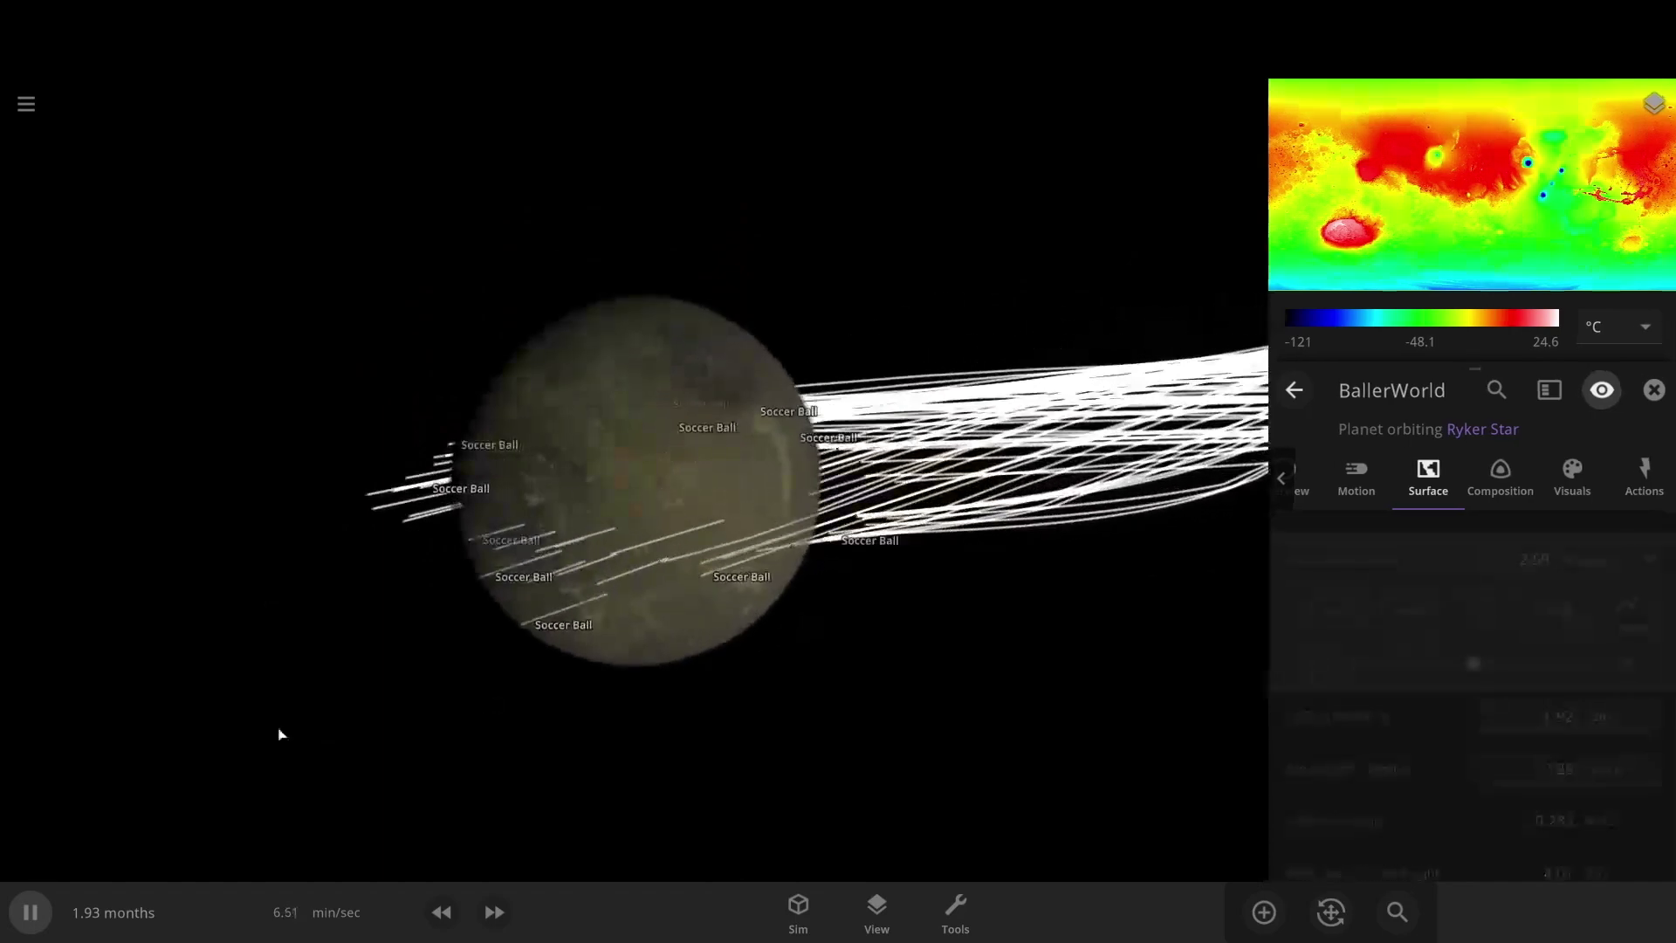
# - Add a small reddish random moon in orbit around BallerWorld and rename it Goof
pyautogui.scroll(-6, 344, 662)
pyautogui.moveTo(316, 700); pyautogui.dragTo(1053, 679)
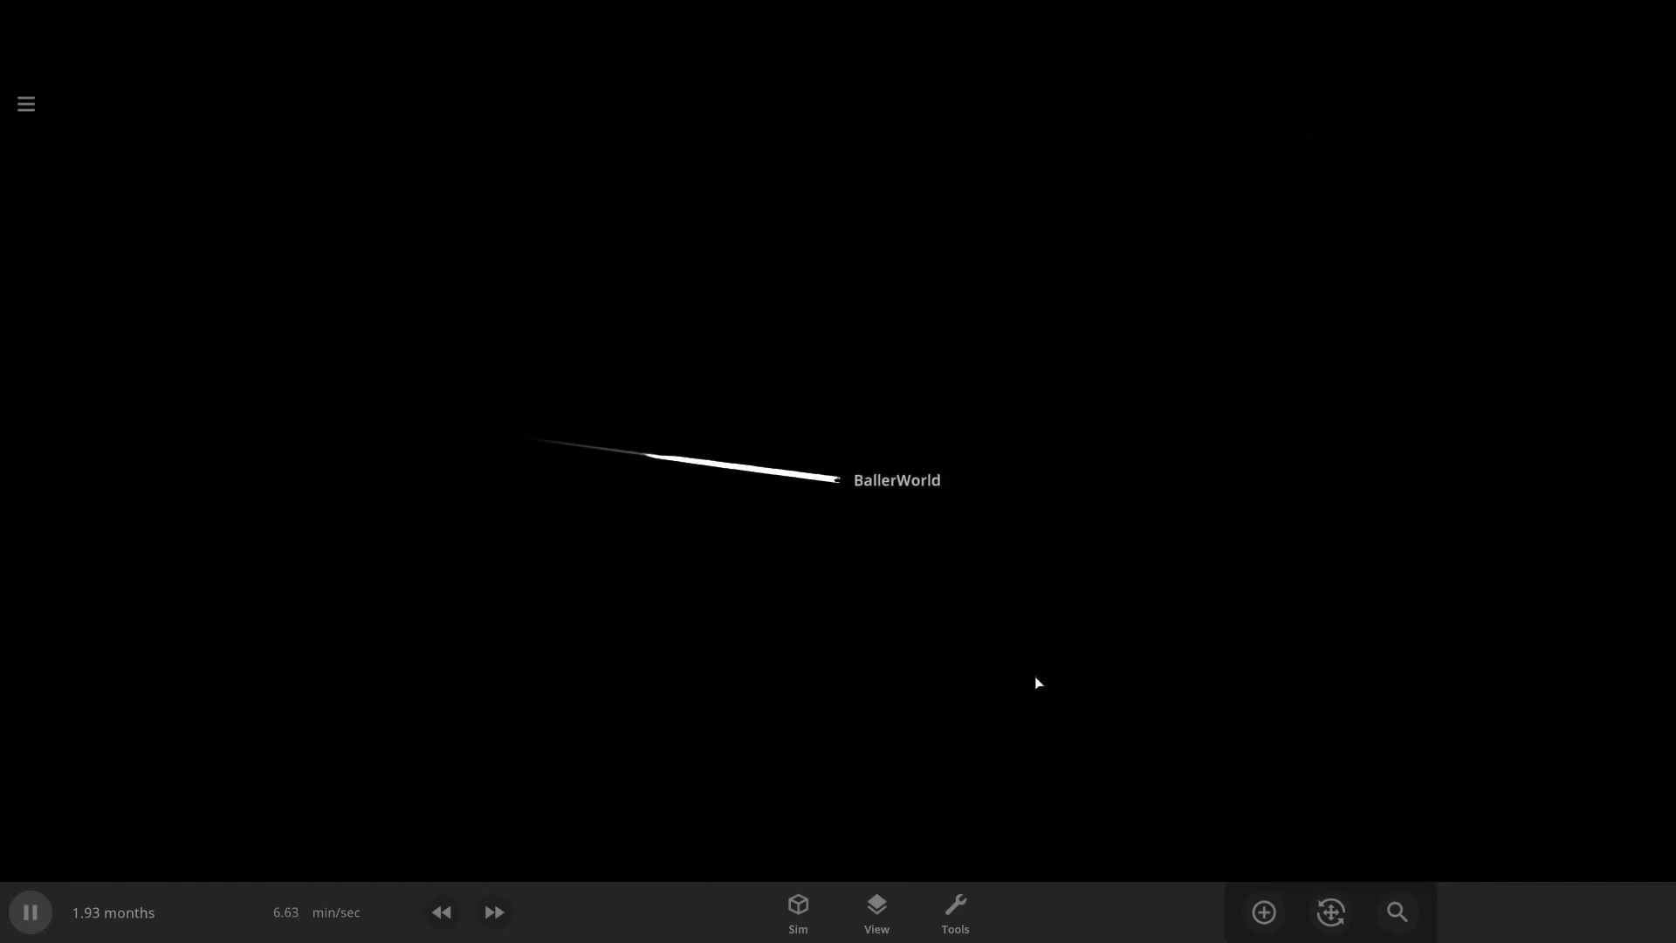
pyautogui.scroll(-7, 1053, 669)
pyautogui.scroll(3, 1119, 669)
pyautogui.scroll(8, 1119, 654)
pyautogui.moveTo(1257, 463); pyautogui.dragTo(842, 506)
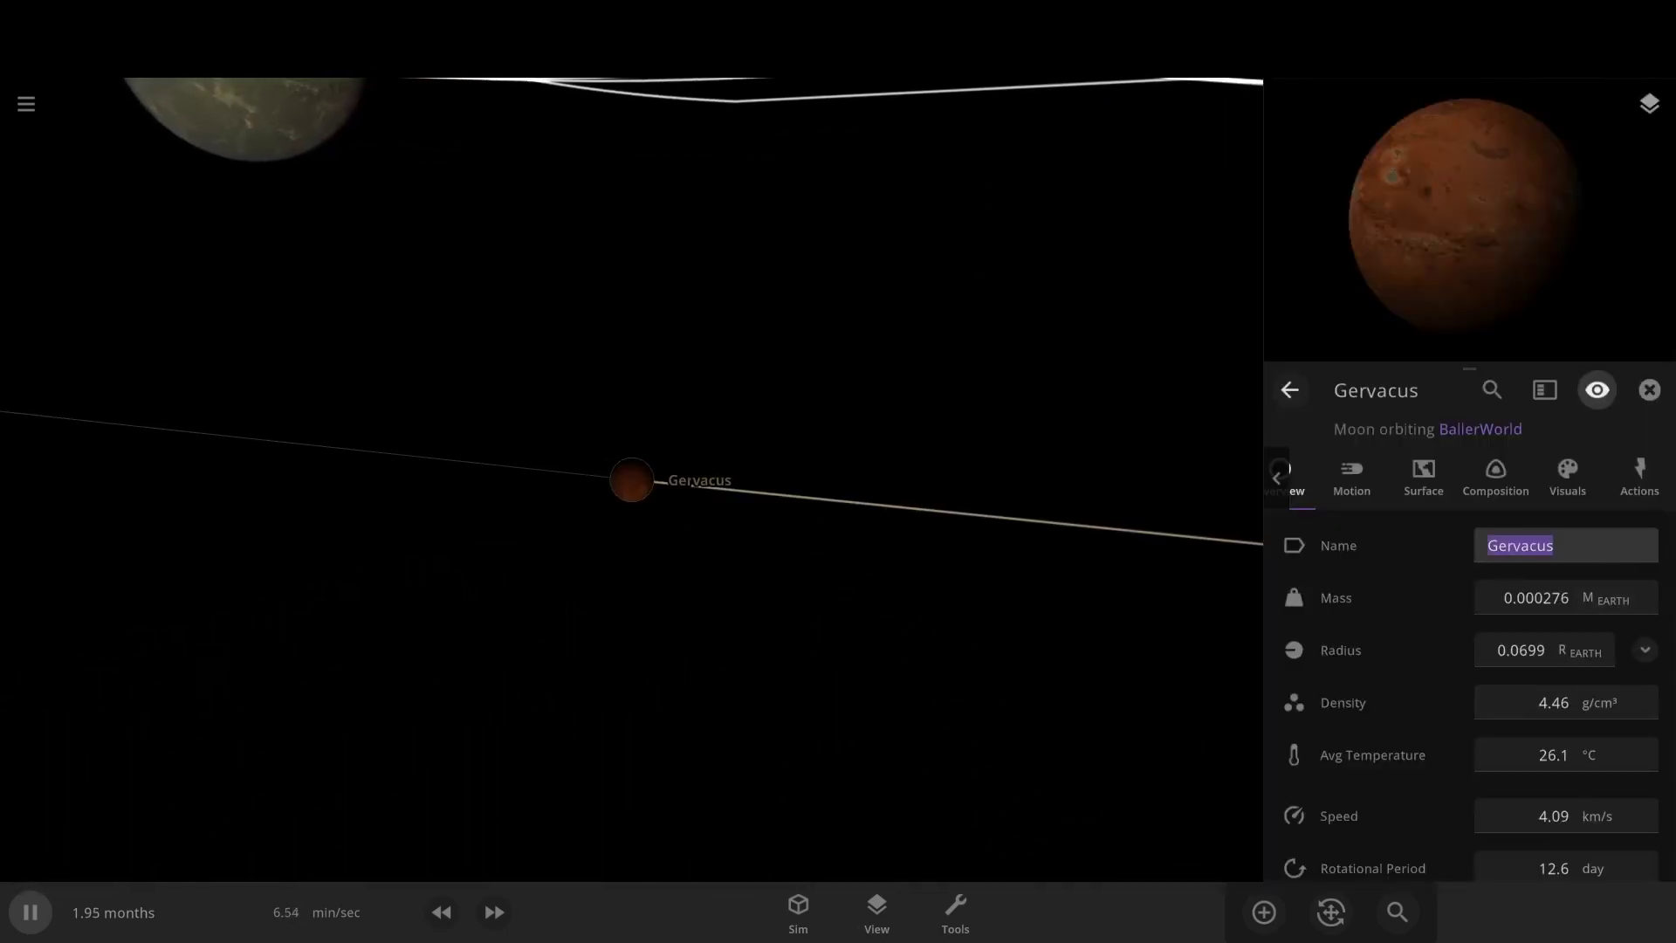
pyautogui.press('BackSpace')
pyautogui.write('Goof')
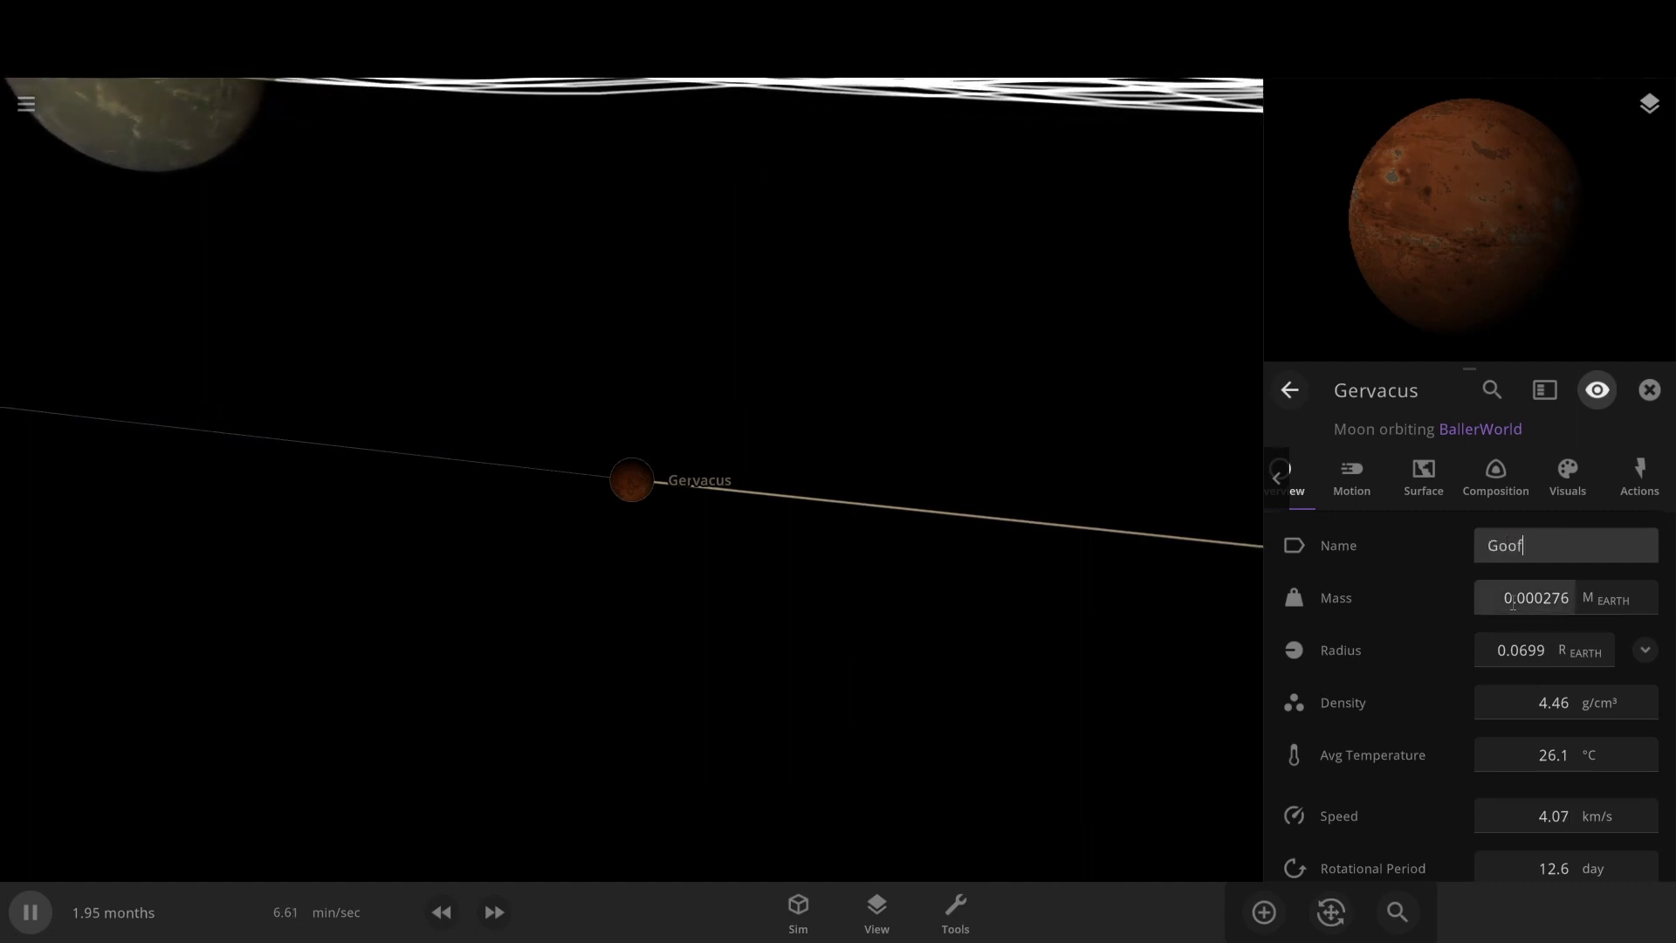
# - Add Titania as a moon orbiting BallerWorld and set its Elevation Map 1 to Pluto
pyautogui.click(1264, 911)
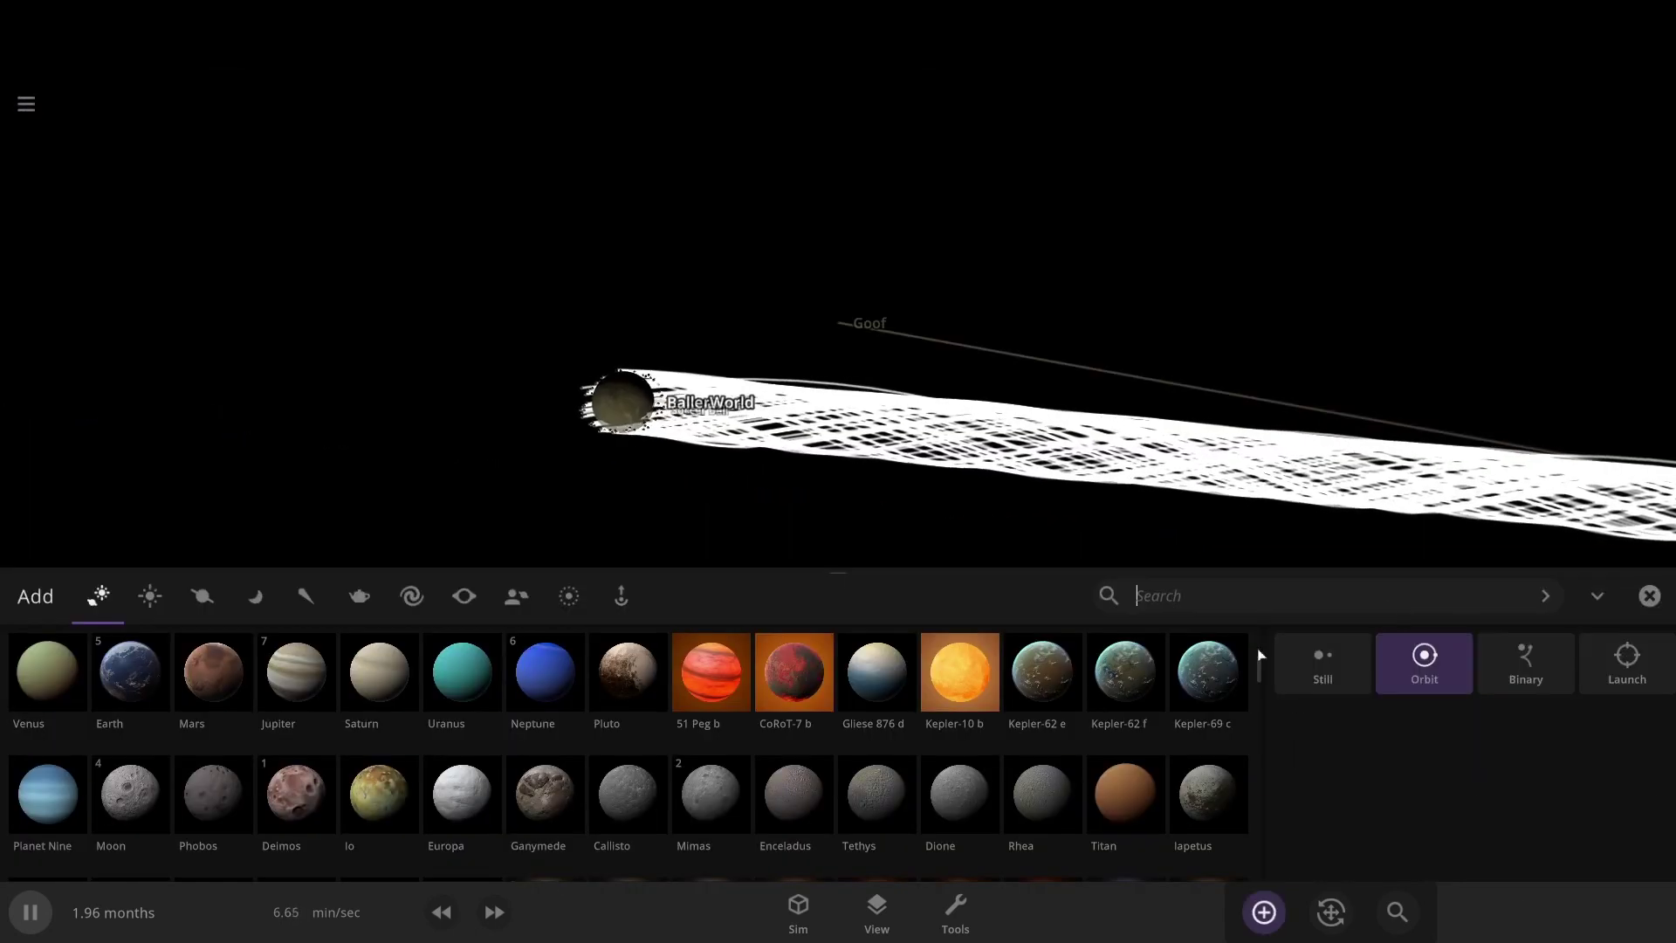
pyautogui.write('tita')
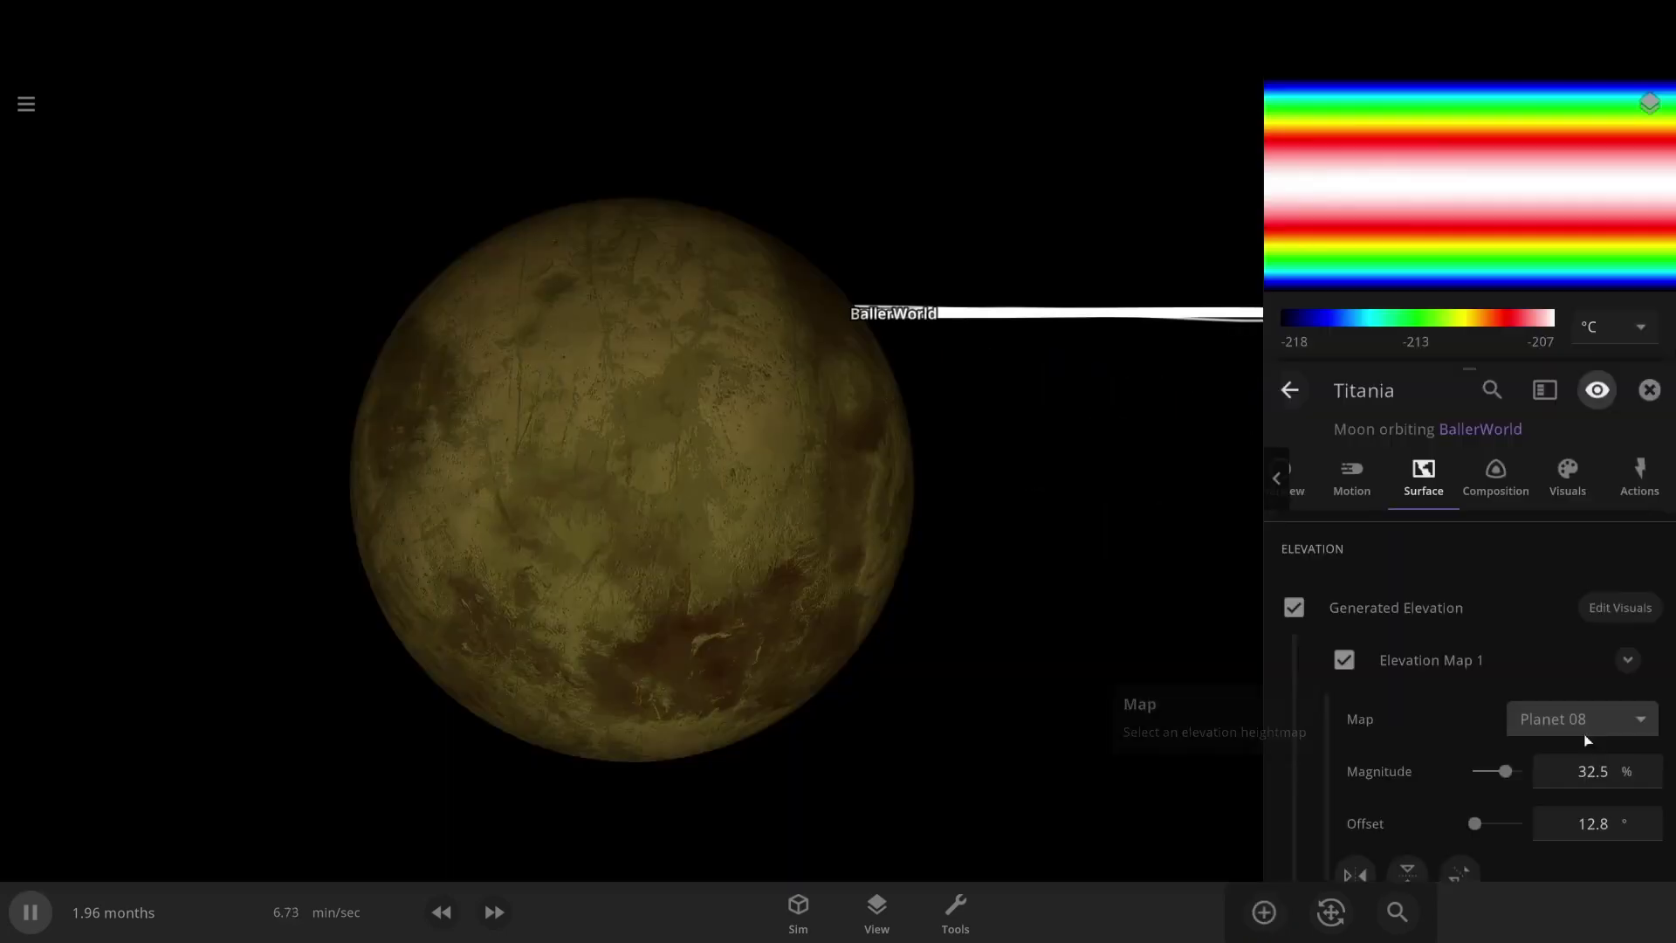
pyautogui.click(1587, 730)
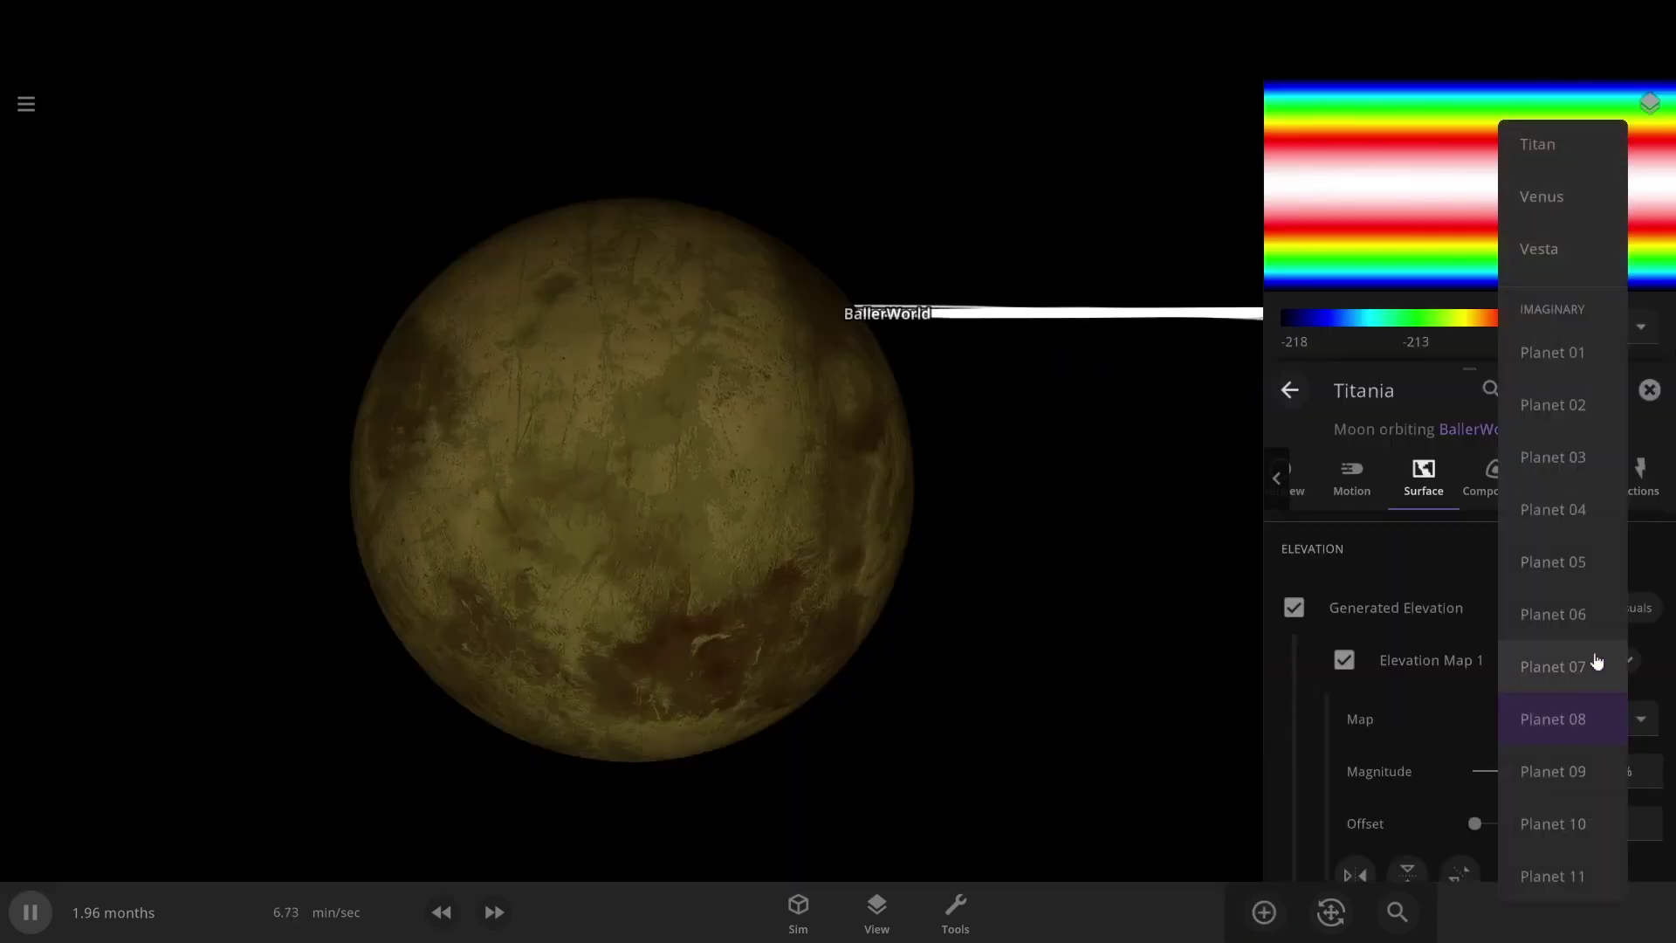
pyautogui.scroll(4, 1571, 611)
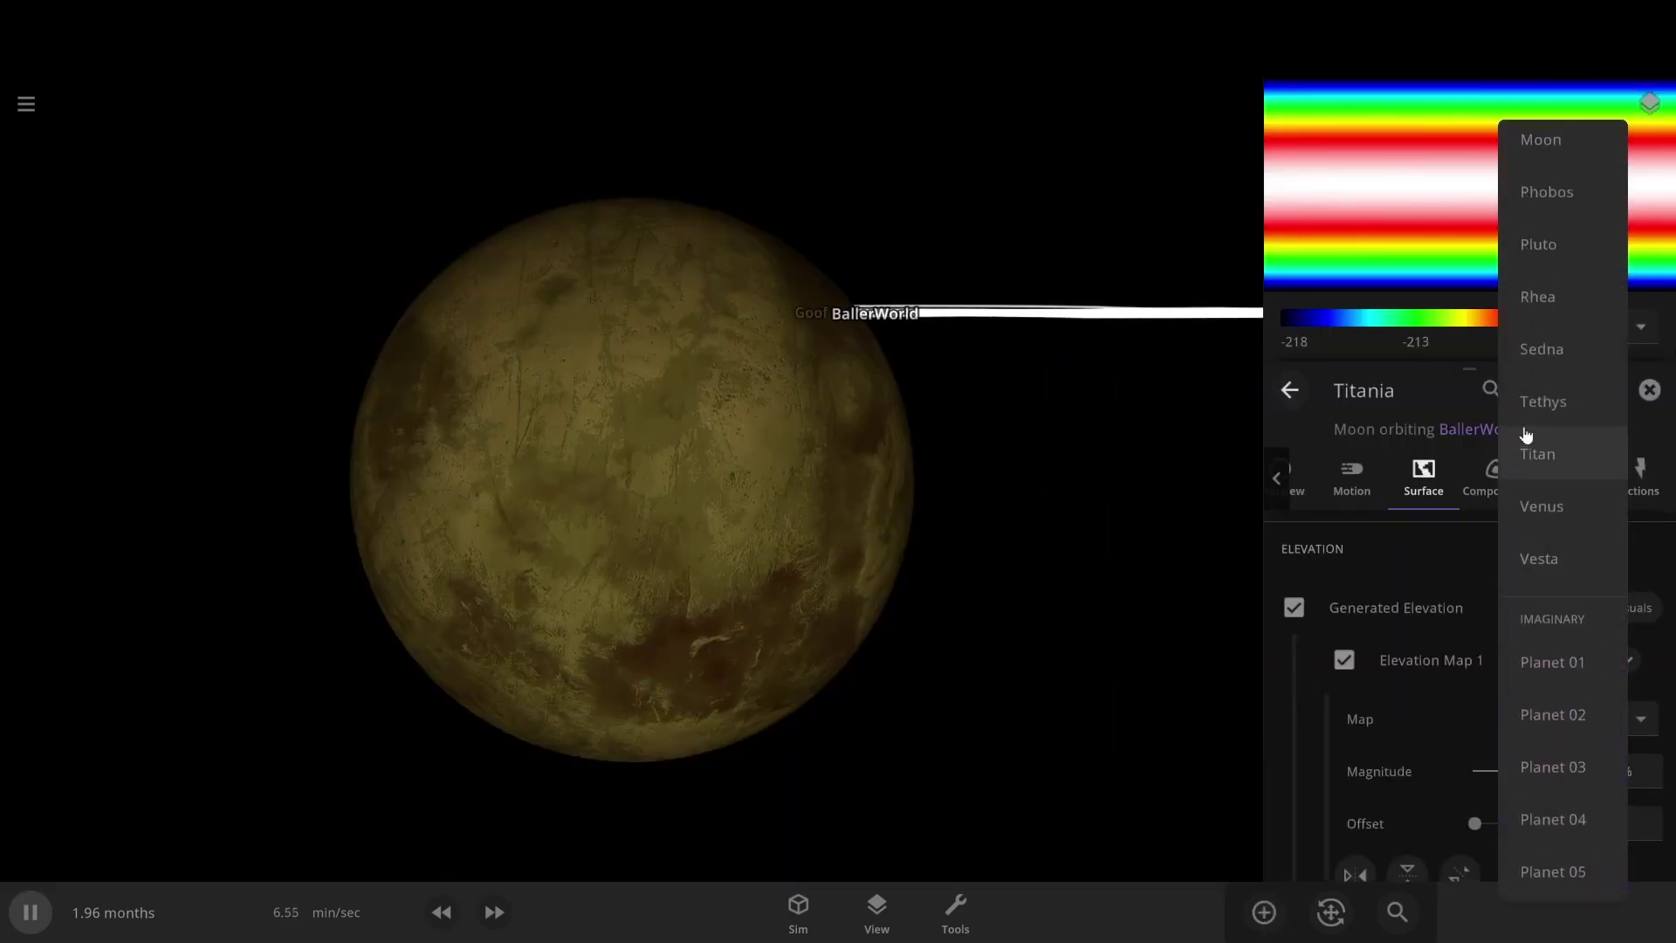
pyautogui.click(1556, 253)
pyautogui.moveTo(983, 499); pyautogui.dragTo(958, 512)
# - Rename the moon Titania as Lanobo
pyautogui.moveTo(1537, 548); pyautogui.dragTo(1501, 548)
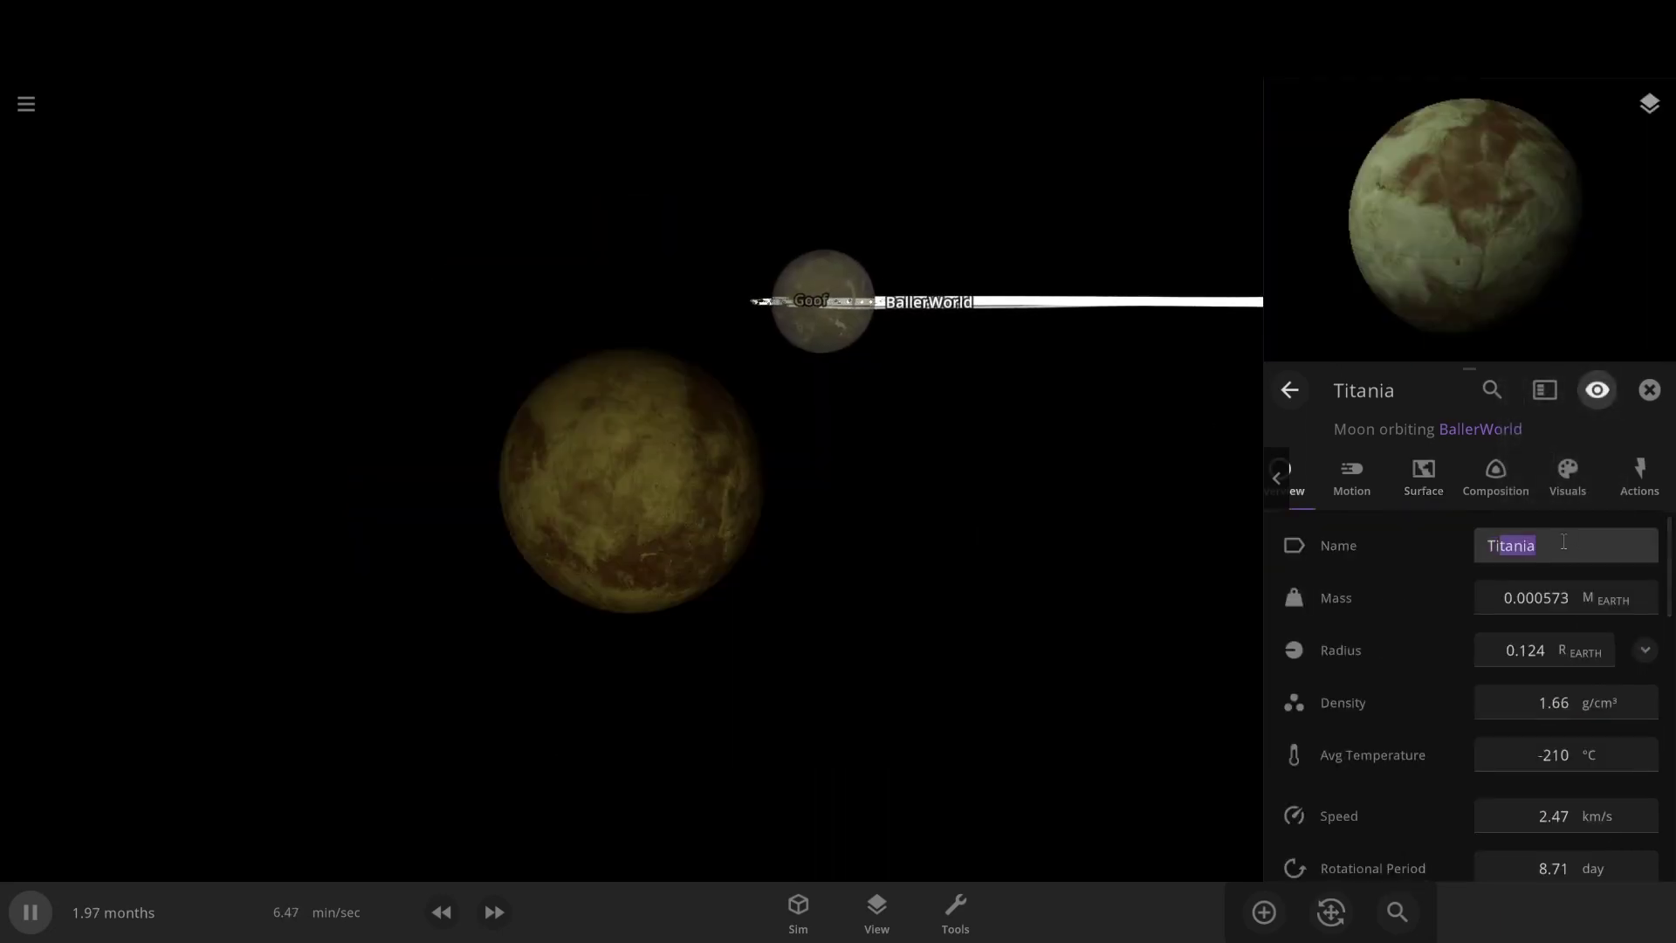
pyautogui.press('BackSpace')
pyautogui.press('BackSpace')
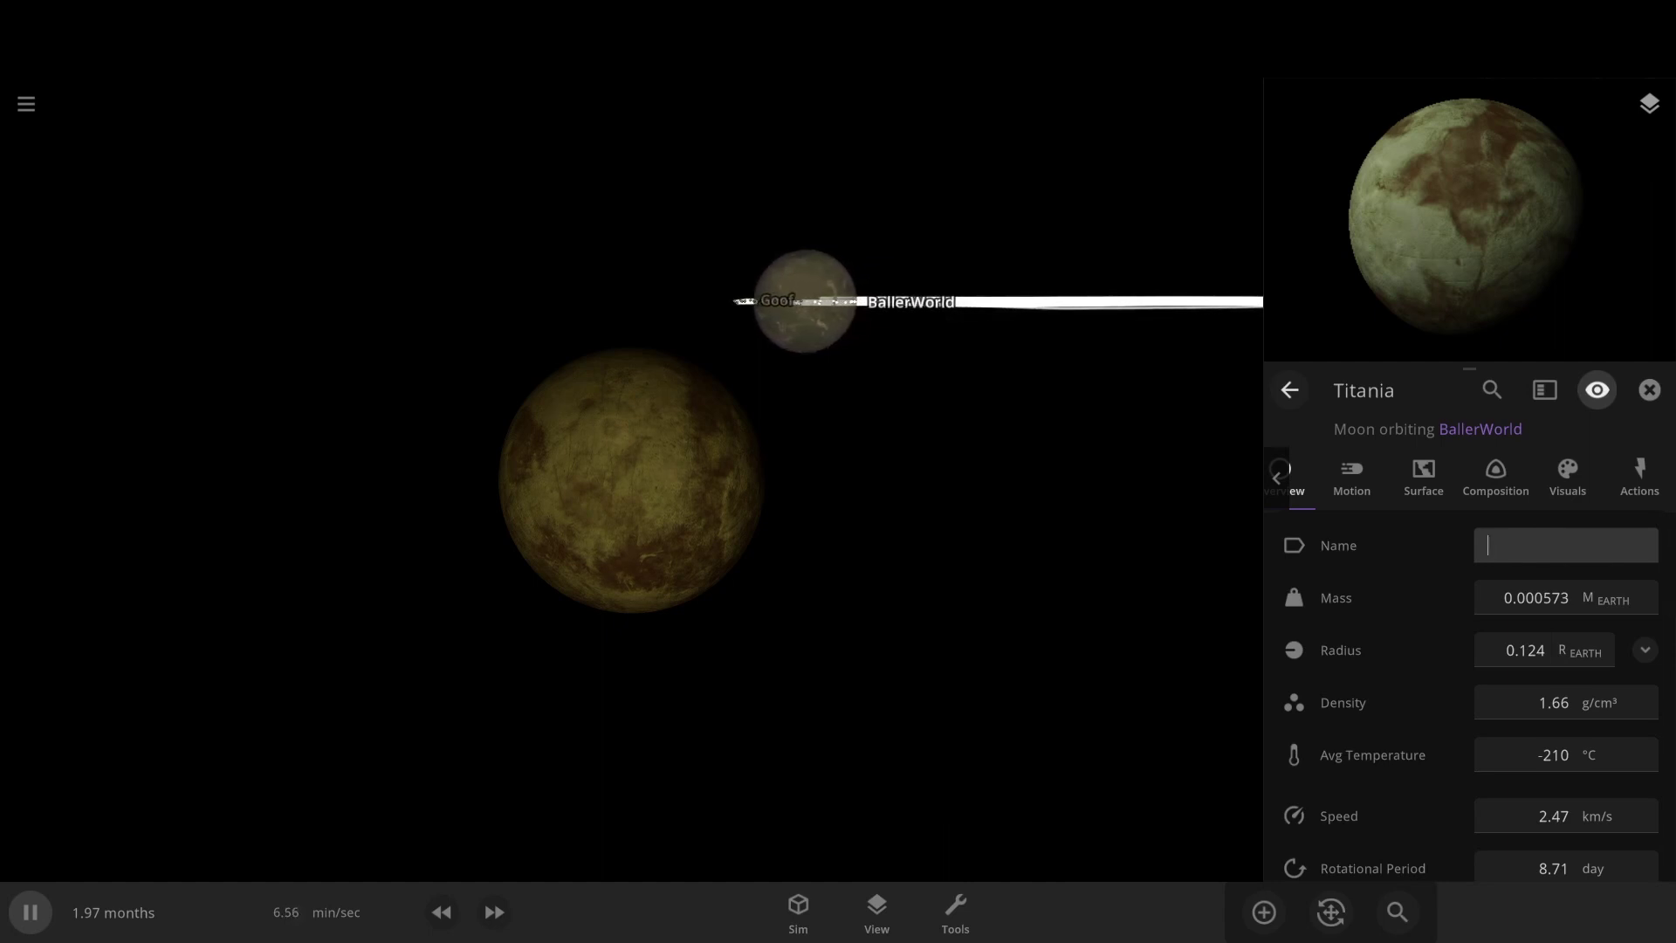
pyautogui.write('Lano')
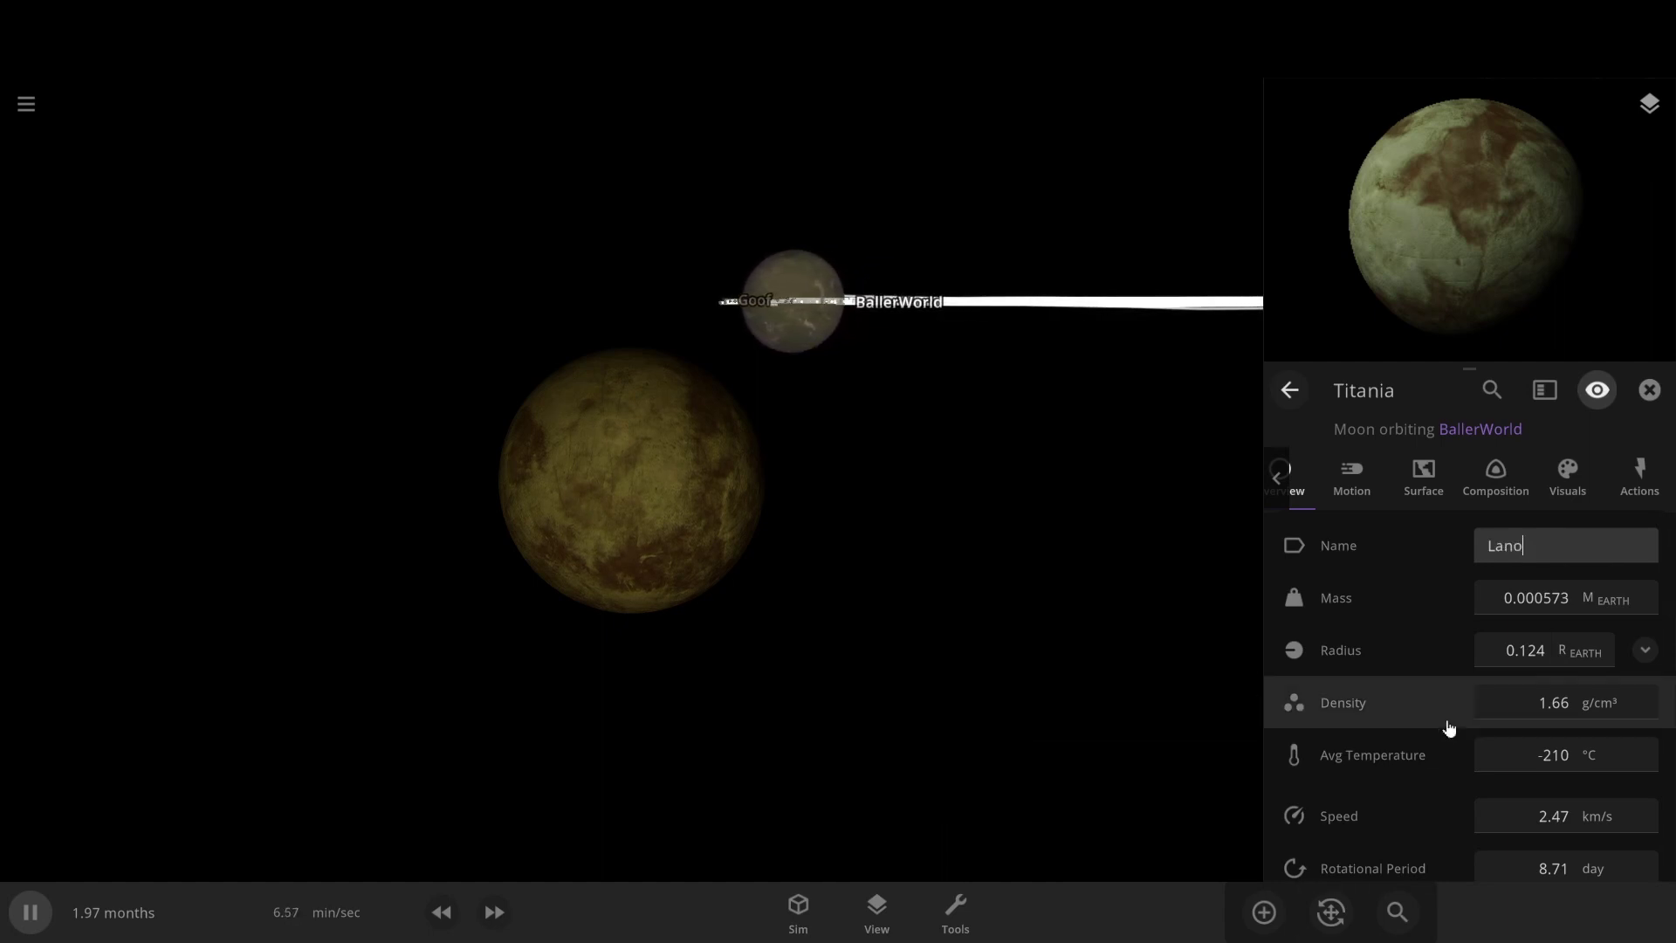
pyautogui.write('bo')
pyautogui.press('Return')
pyautogui.click(1021, 663)
pyautogui.scroll(-3, 1040, 700)
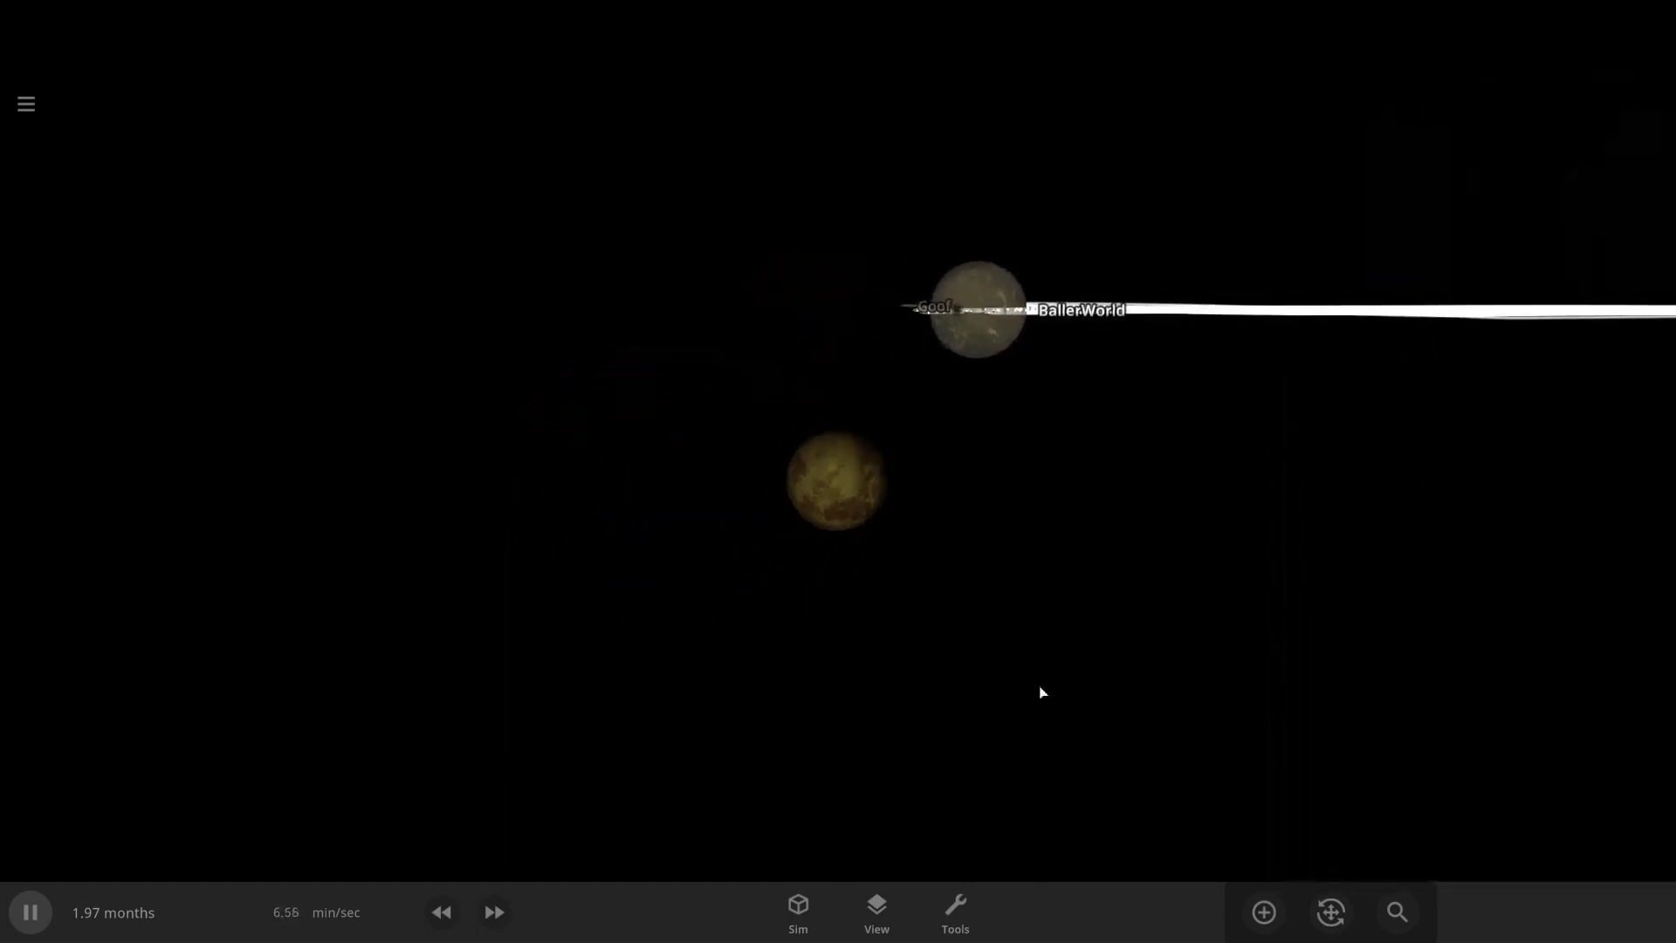
# - Add Triton as a moon orbiting BallerWorld beyond Lanobo and set its Elevation Map 1 to Io
pyautogui.scroll(-3, 1057, 735)
pyautogui.moveTo(1071, 765); pyautogui.dragTo(961, 795)
pyautogui.click(1264, 911)
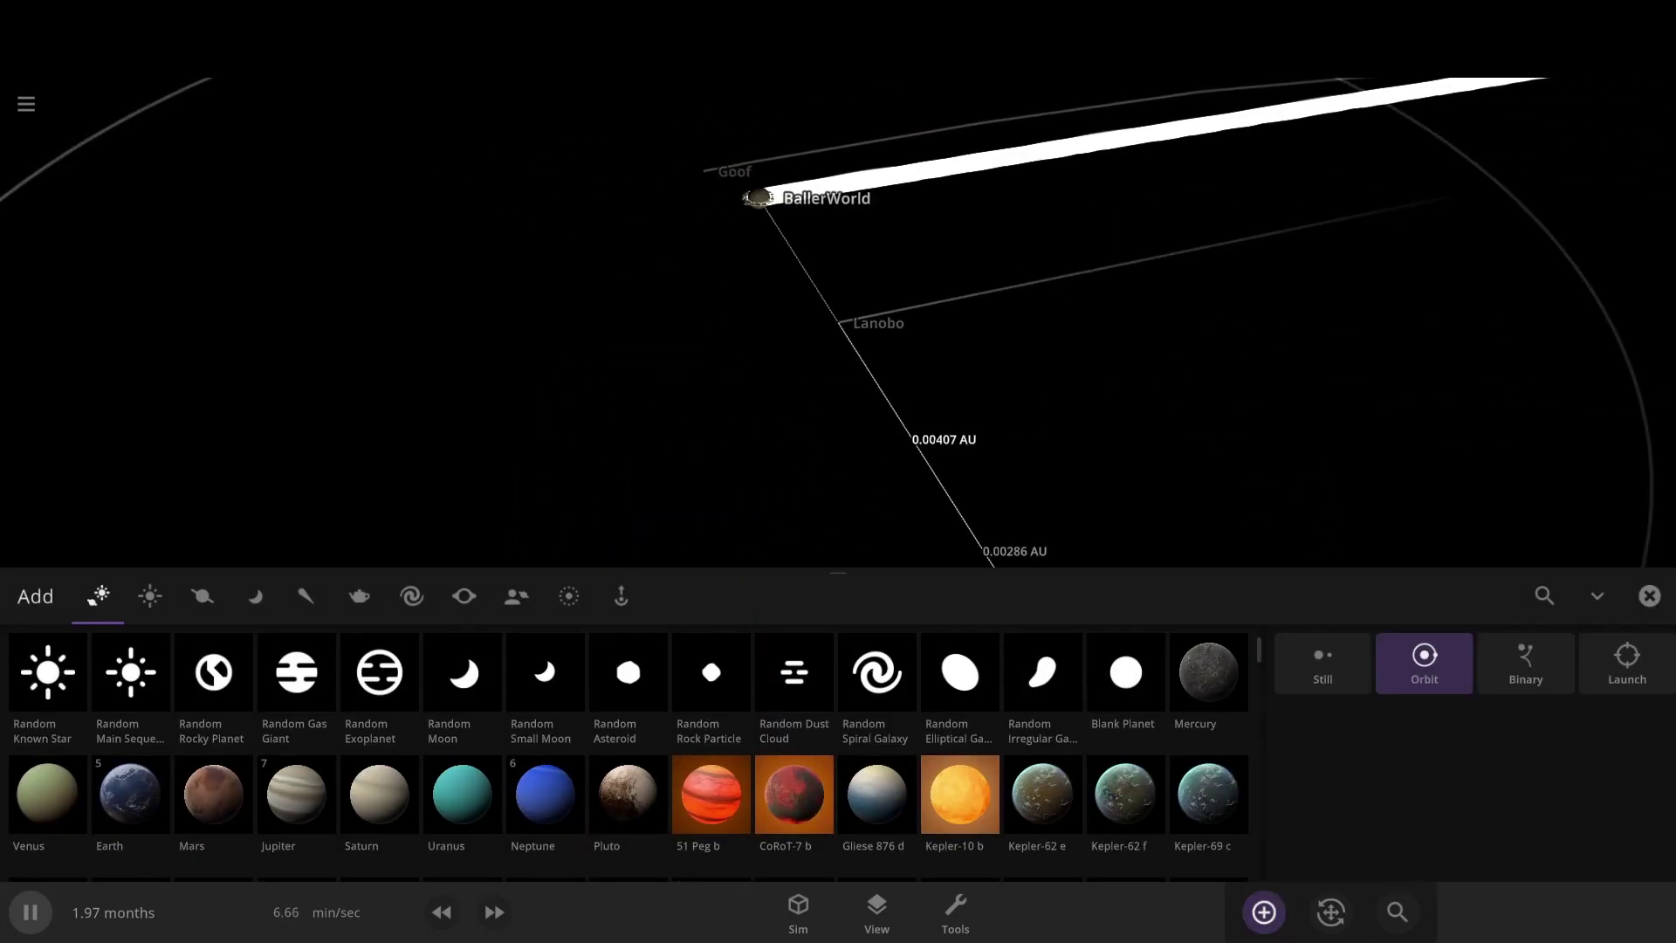
pyautogui.click(1545, 598)
pyautogui.write('tri')
pyautogui.click(48, 673)
pyautogui.click(655, 591)
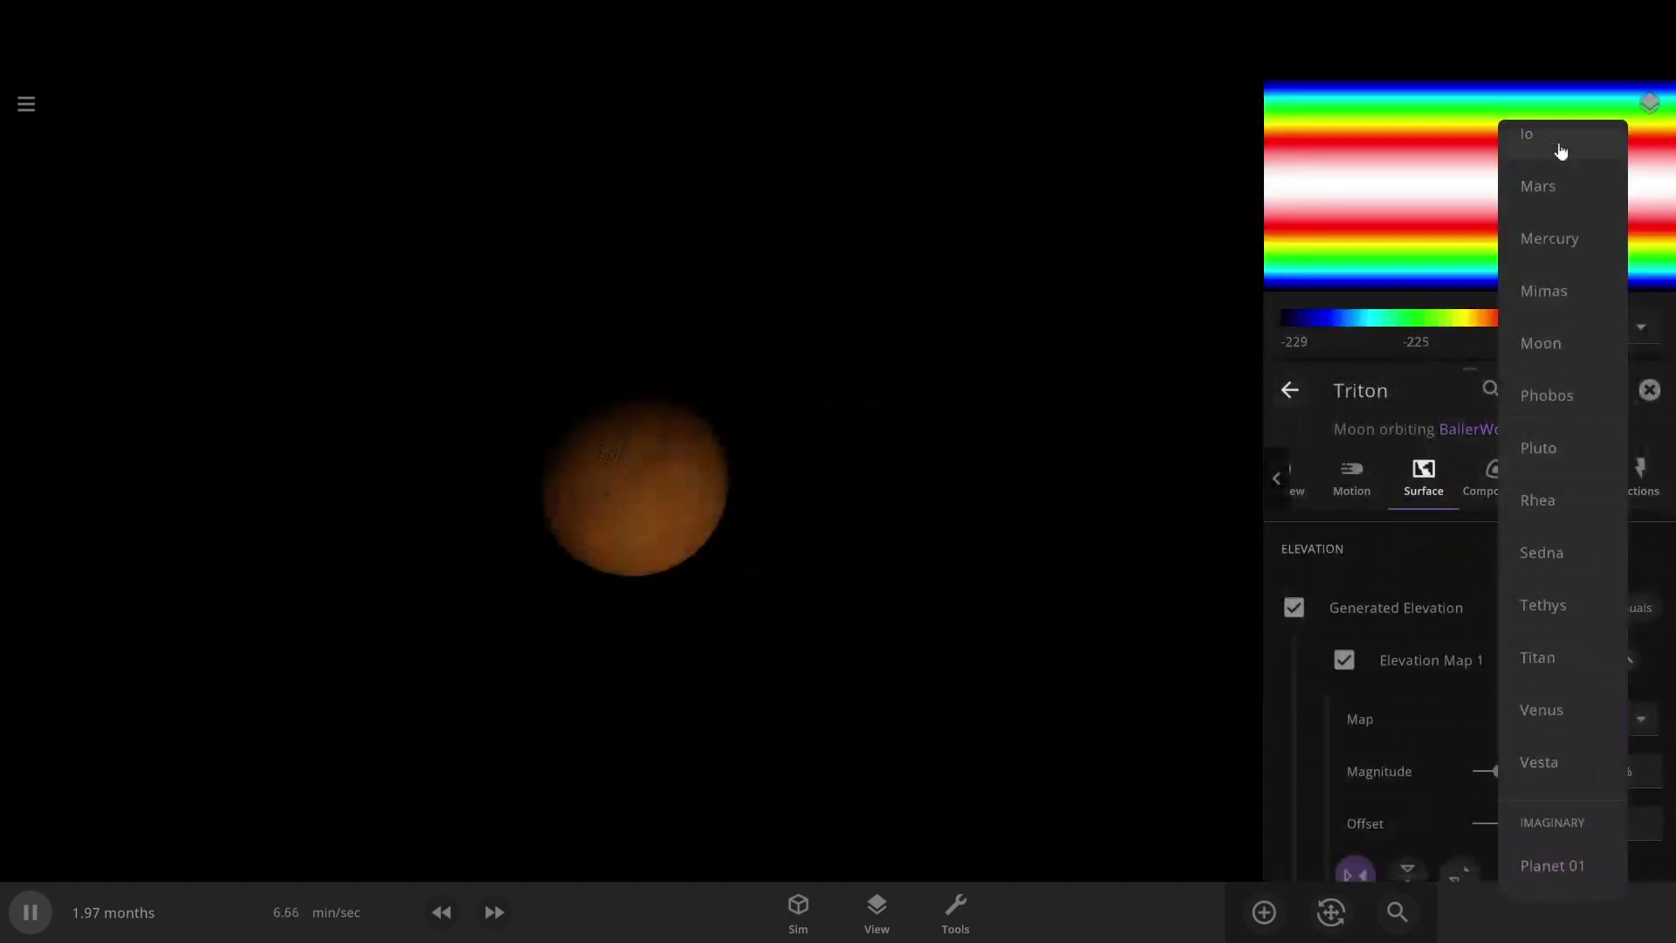
pyautogui.click(1507, 150)
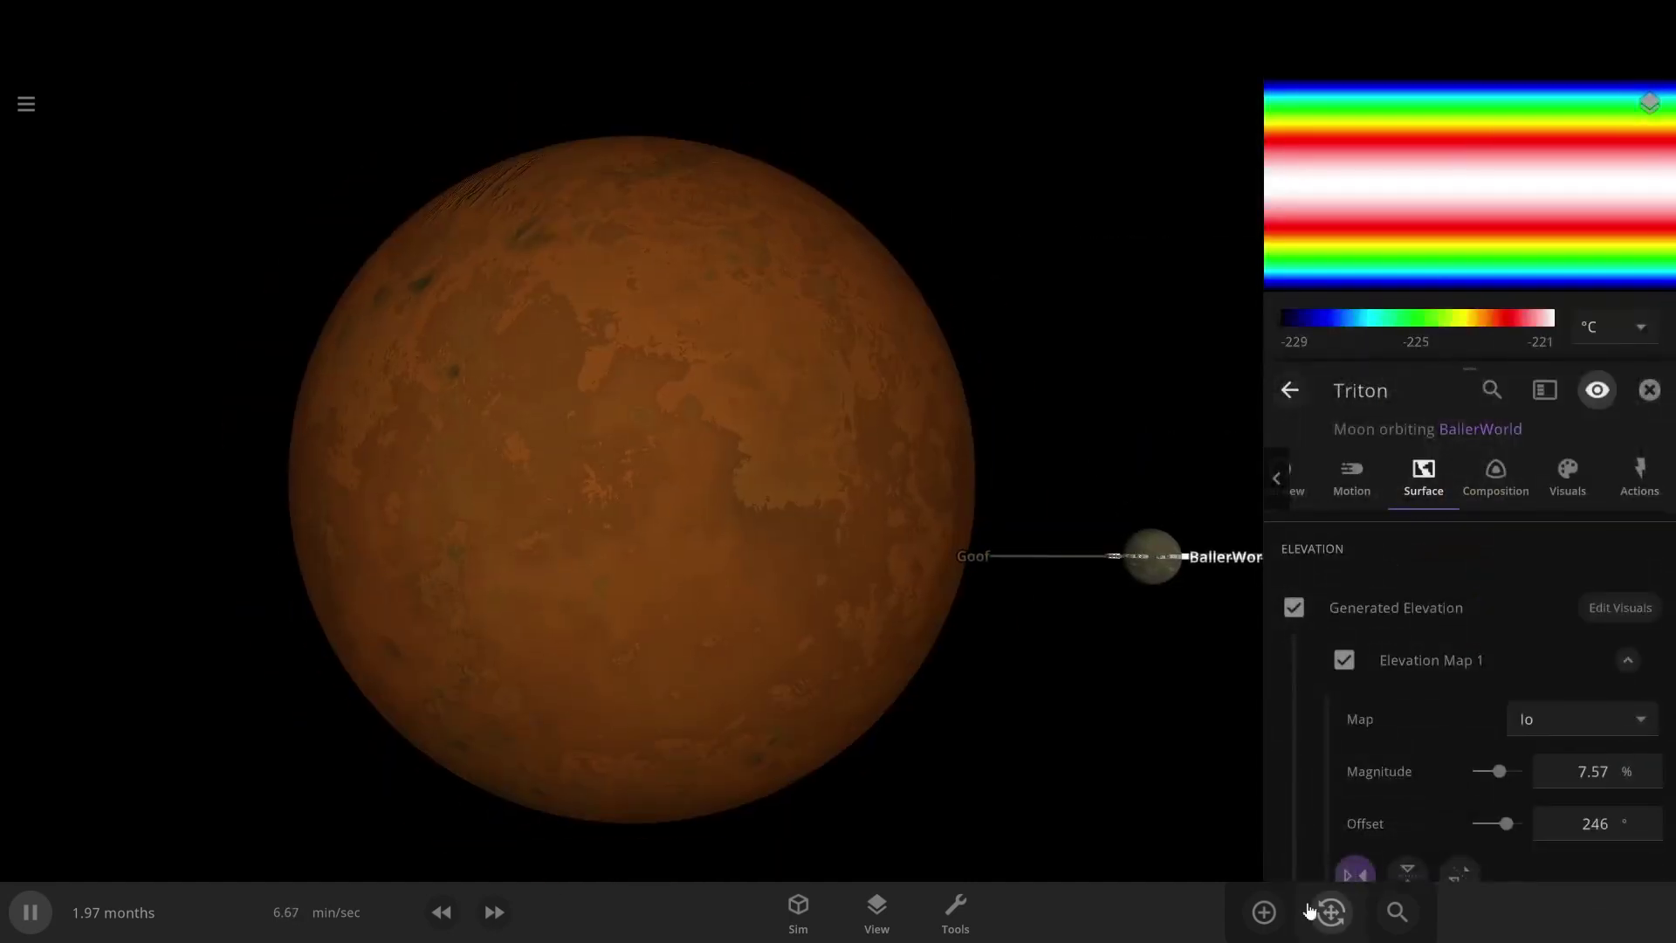
# - Rename the moon Triton as Ballbob
pyautogui.scroll(-3, 1454, 627)
pyautogui.scroll(-1, 1451, 623)
pyautogui.click(1576, 588)
pyautogui.click(1572, 479)
pyautogui.scroll(5, 1463, 715)
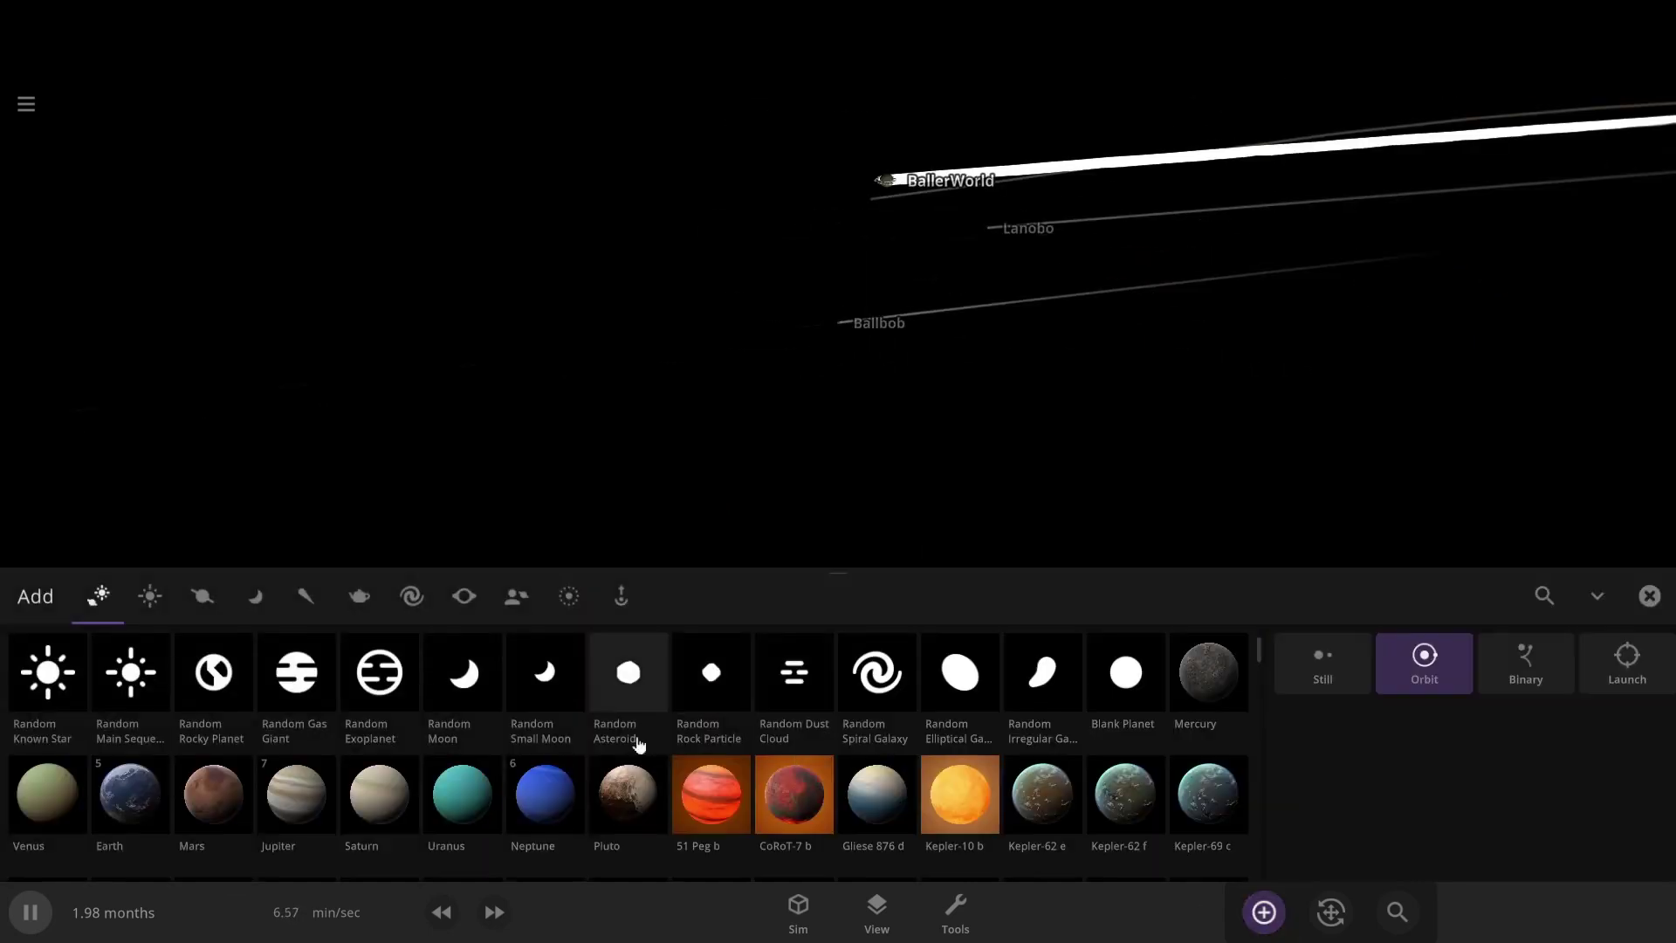
# - Add Moon in an orbit outside Ballbob and place Io beside it in Binary mode
pyautogui.scroll(-3, 629, 751)
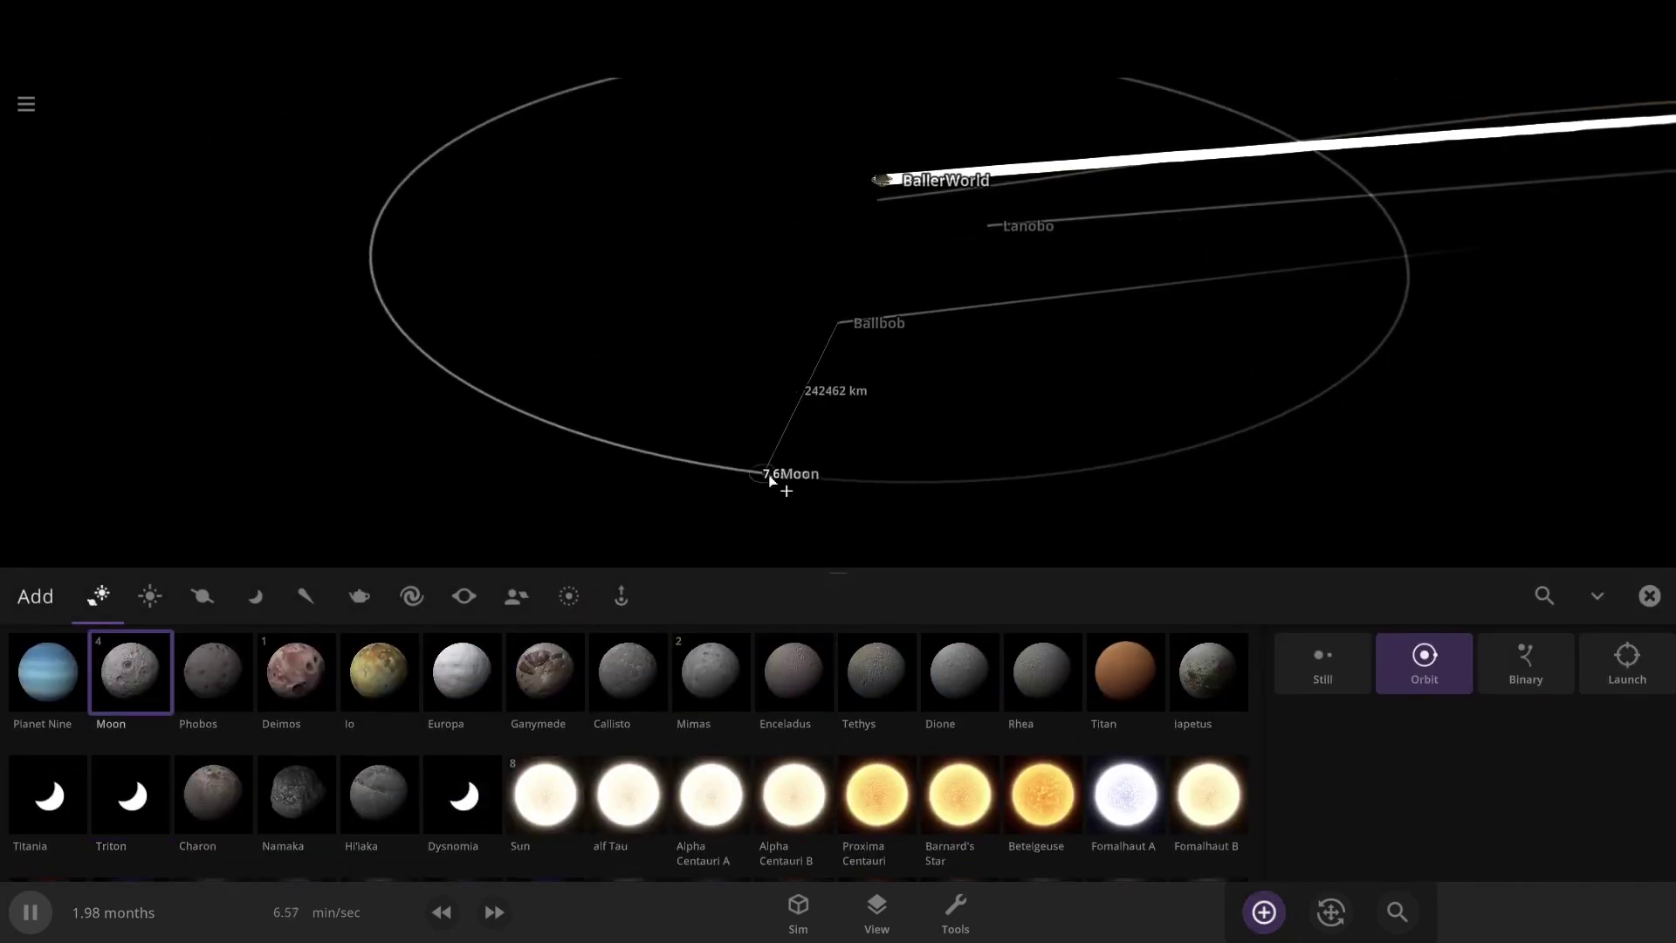
pyautogui.click(379, 672)
pyautogui.click(1525, 663)
pyautogui.click(777, 500)
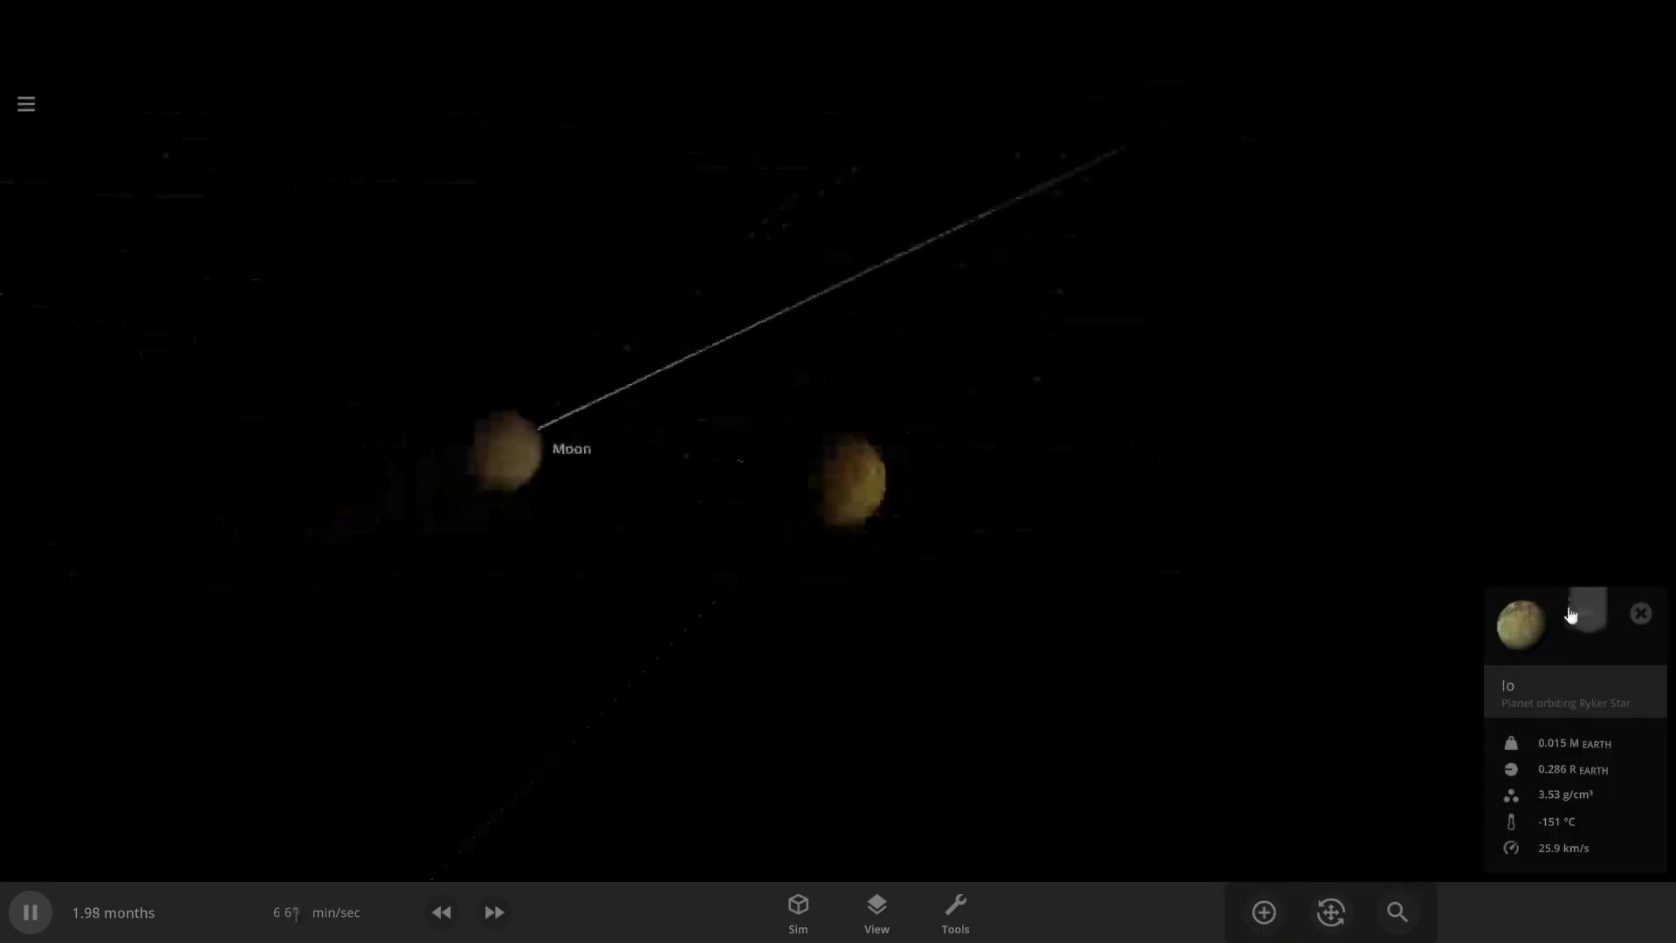
# - Examine Io's overview properties and the path it shares with Moon from several angles
pyautogui.click(1586, 610)
pyautogui.scroll(4, 1396, 602)
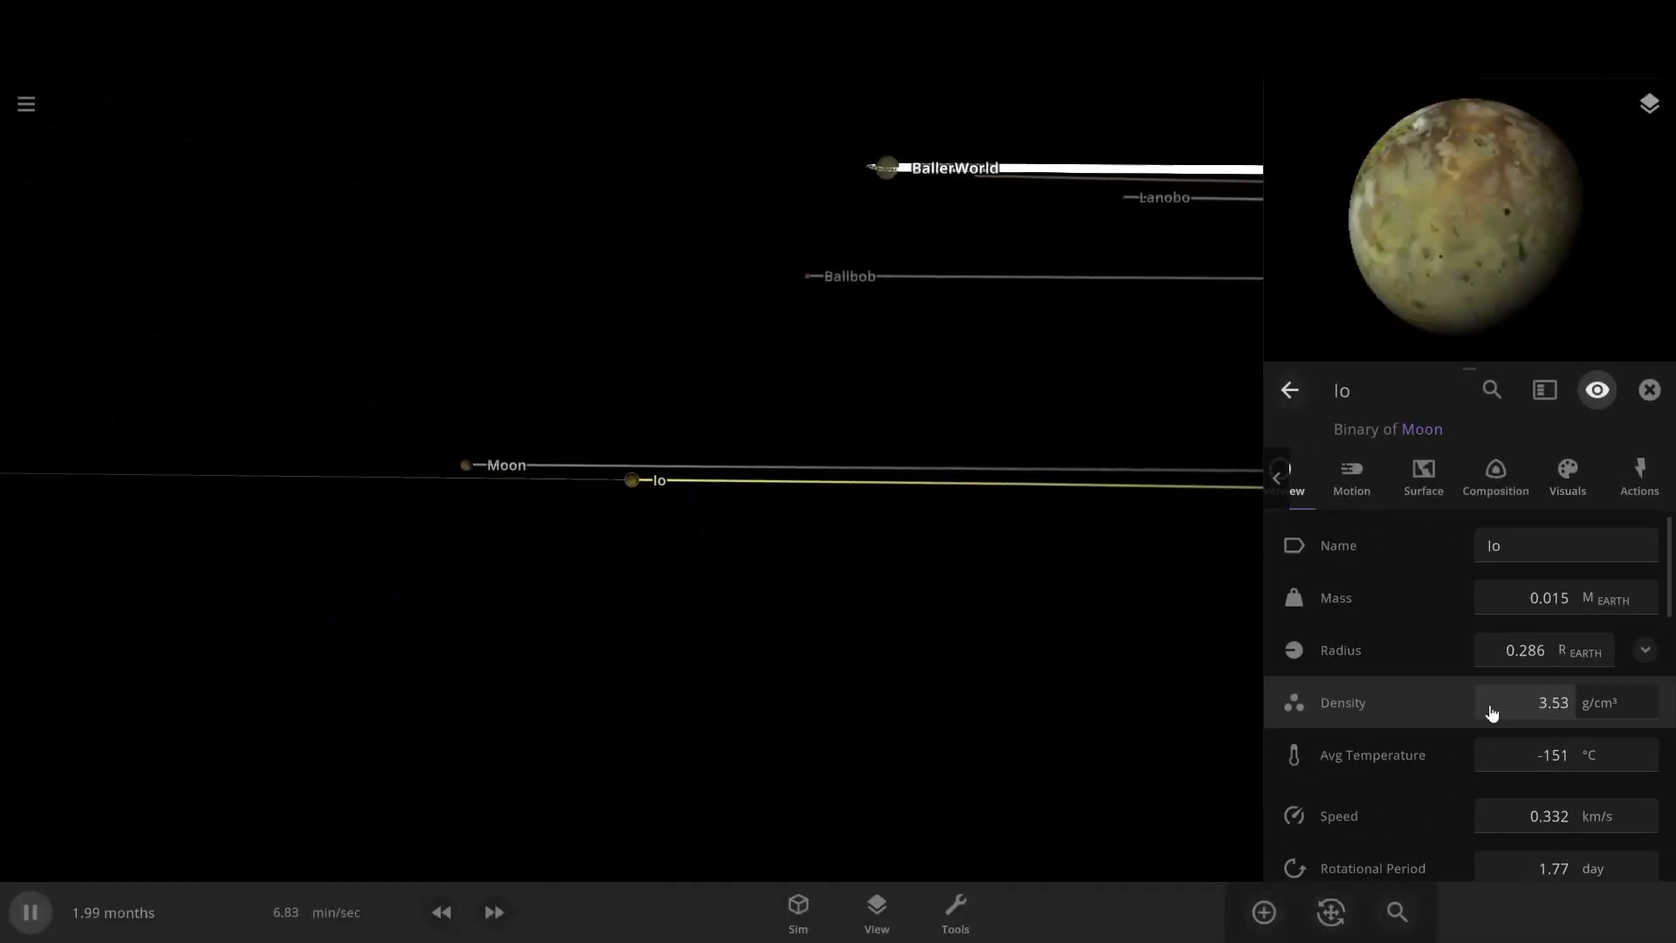
pyautogui.click(1467, 759)
pyautogui.moveTo(1376, 811); pyautogui.dragTo(1345, 811)
pyautogui.moveTo(786, 367); pyautogui.dragTo(497, 367)
pyautogui.scroll(4, 497, 366)
pyautogui.scroll(-4, 1535, 722)
pyautogui.scroll(4, 1551, 721)
pyautogui.click(1551, 721)
pyautogui.moveTo(1383, 826); pyautogui.dragTo(1376, 830)
pyautogui.scroll(-3, 1452, 718)
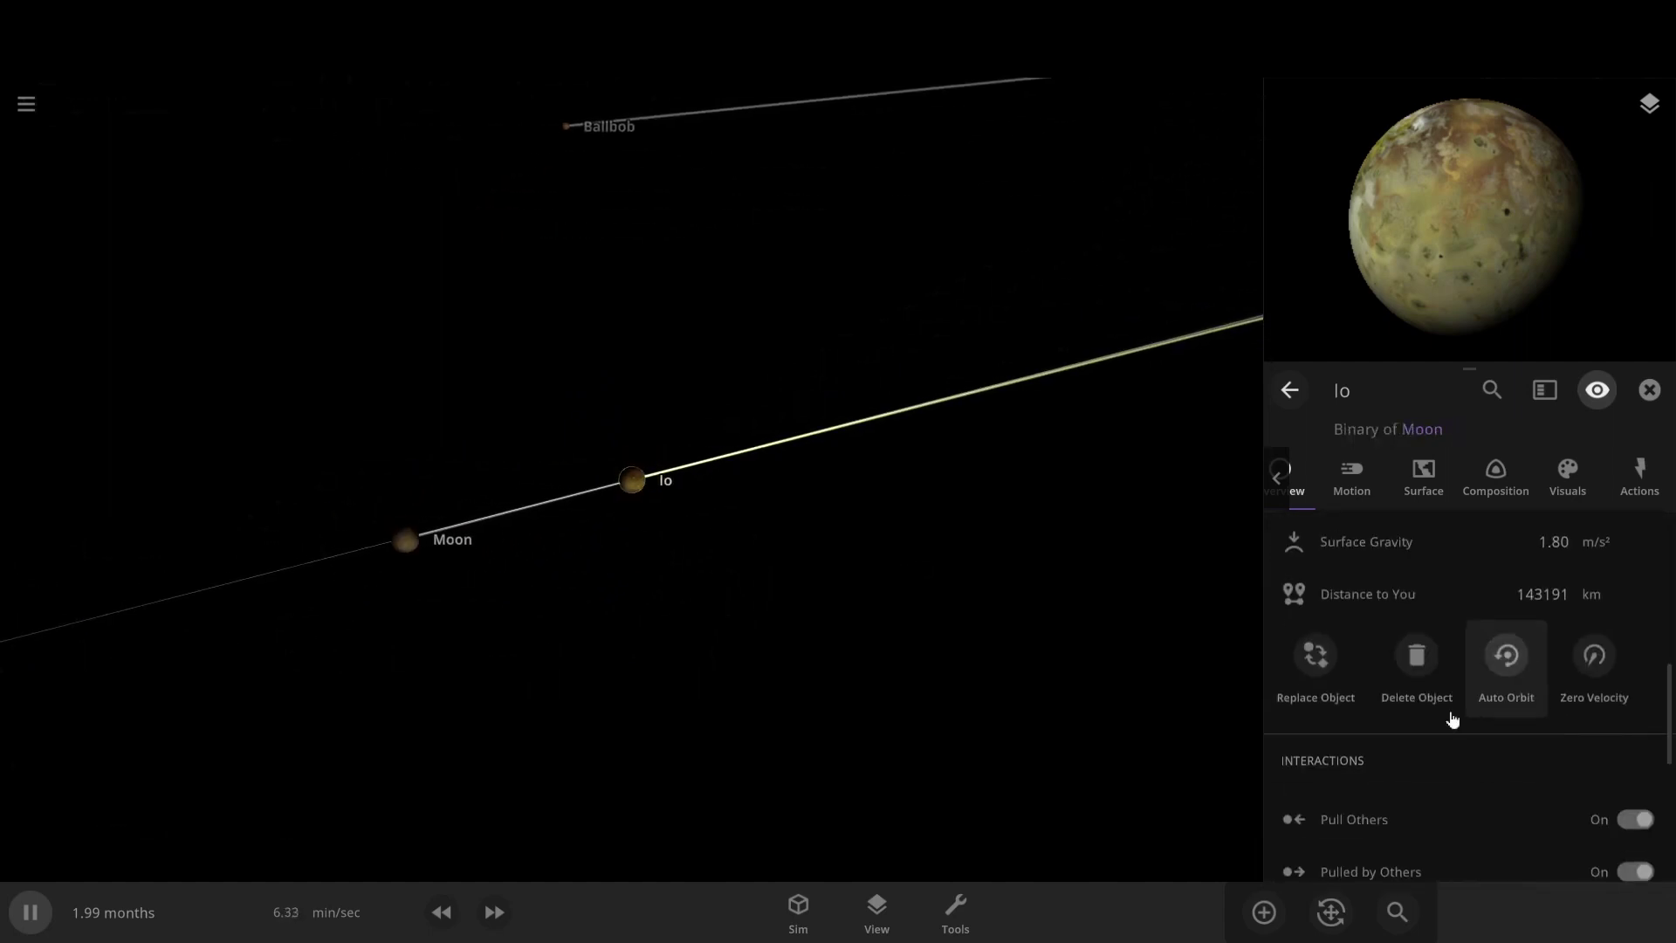
pyautogui.scroll(3, 1452, 719)
# - Inspect Moon's overview properties and compare the Moon and Io pair with the other BallerWorld moons
pyautogui.click(405, 542)
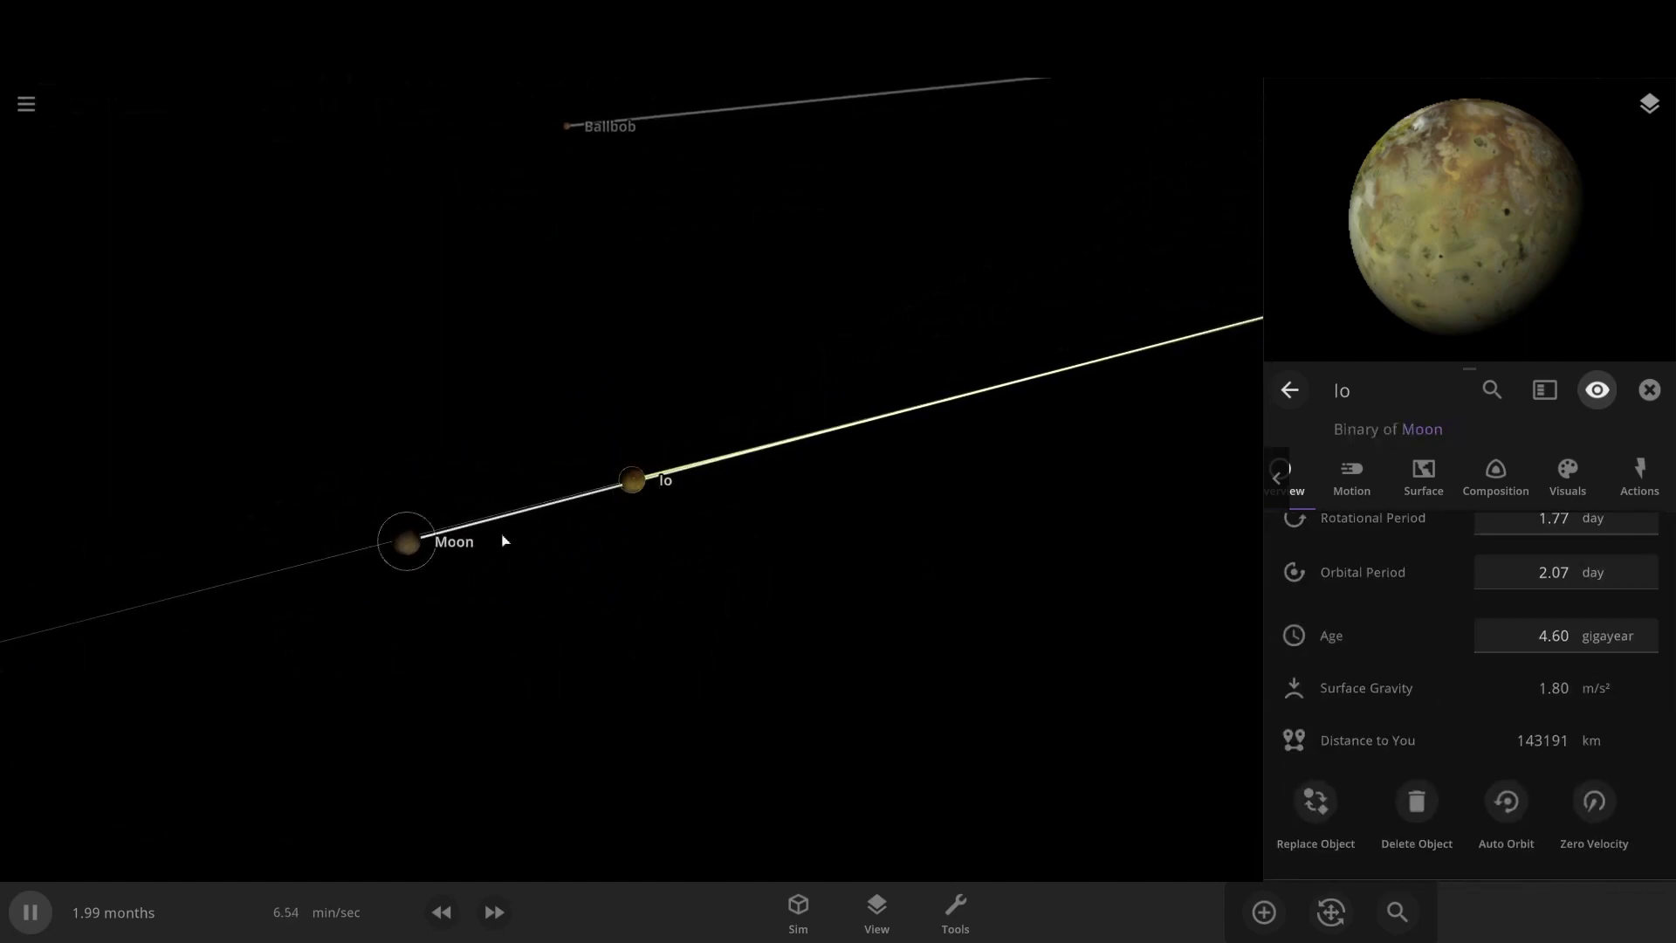
pyautogui.moveTo(681, 516); pyautogui.dragTo(910, 405)
pyautogui.scroll(3, 910, 406)
pyautogui.scroll(-5, 910, 404)
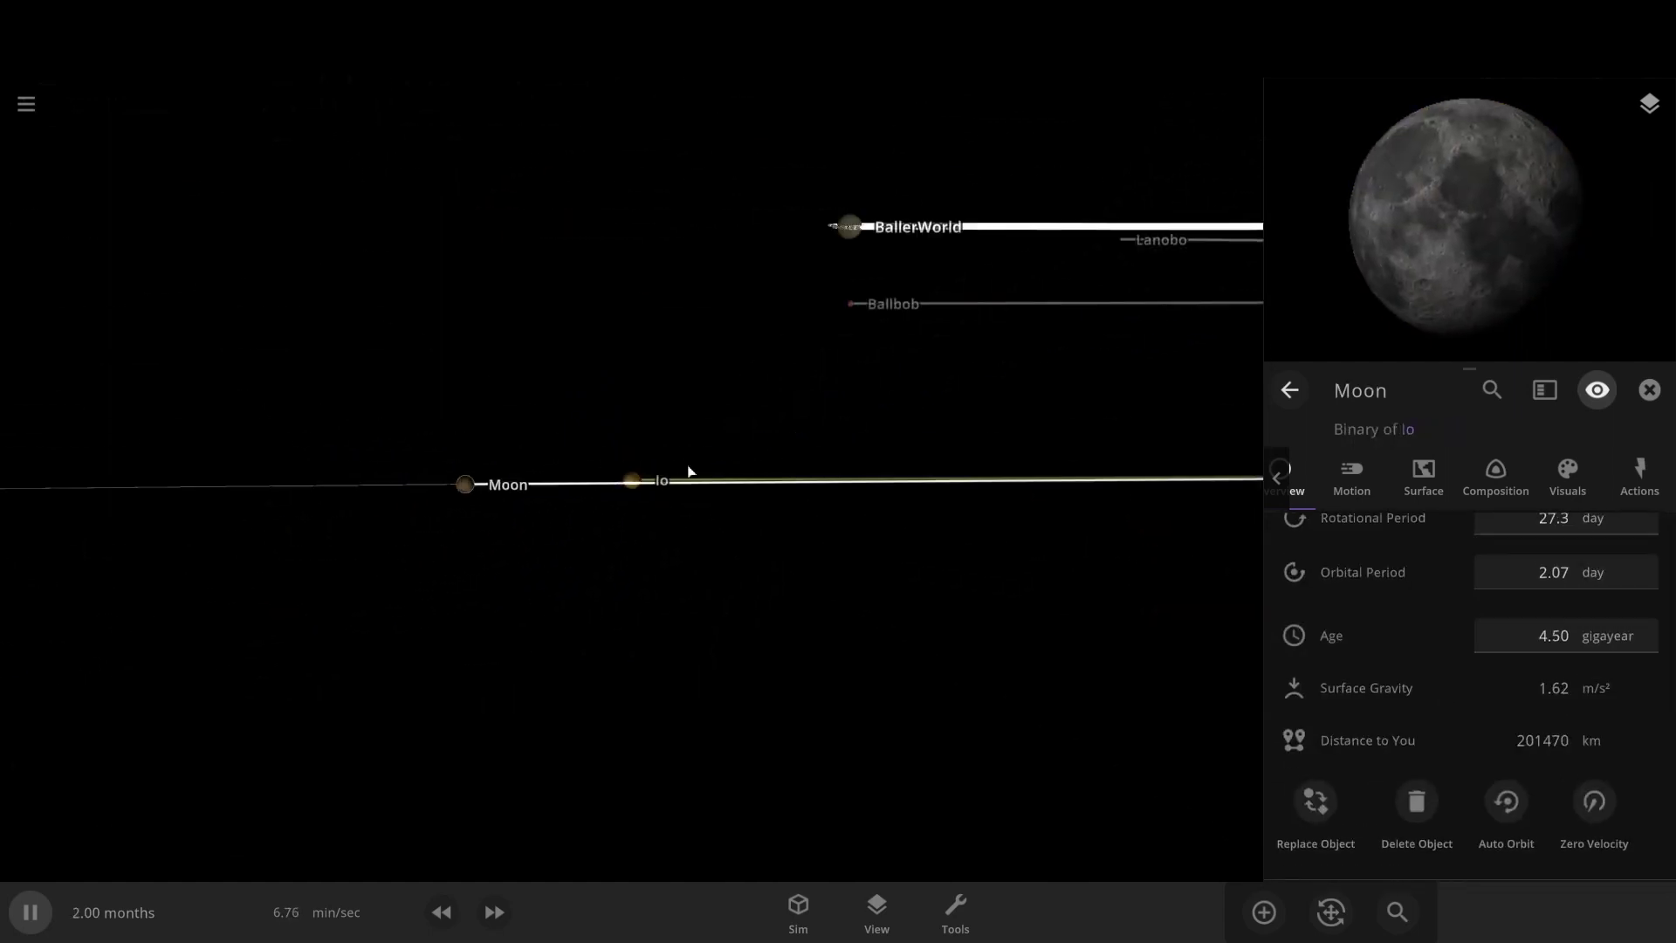
pyautogui.click(633, 494)
pyautogui.click(625, 572)
pyautogui.moveTo(625, 573); pyautogui.dragTo(606, 634)
pyautogui.scroll(-4, 621, 652)
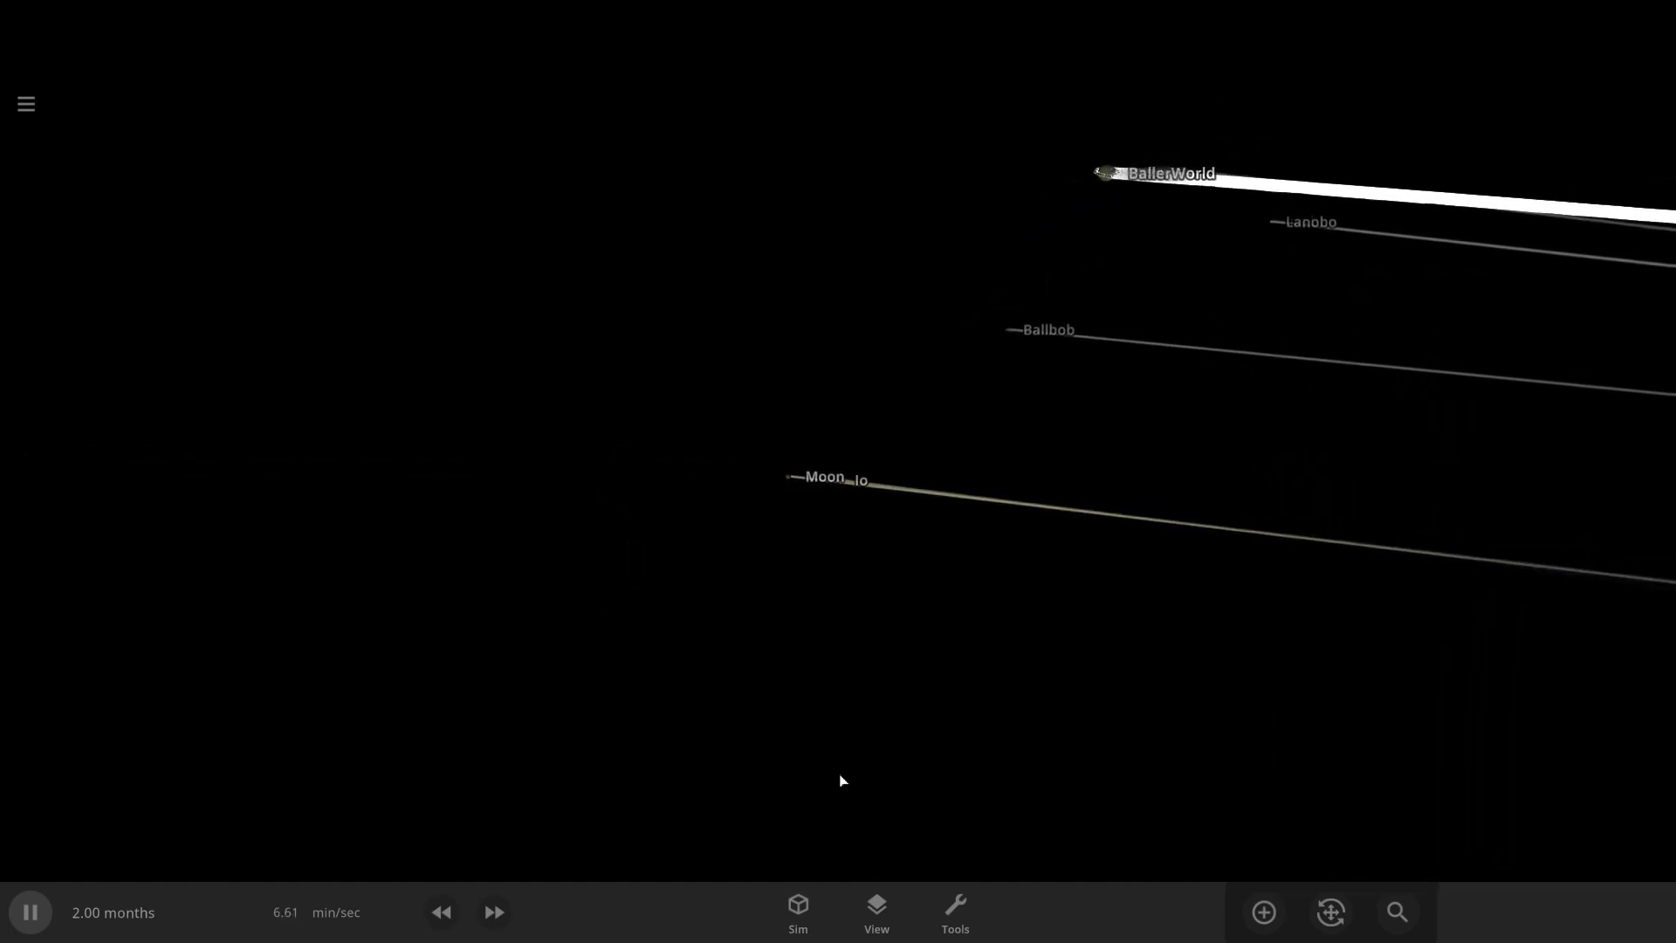
# - Speed up the simulation to about 9.65 hours per second to watch the Moon and Io pair move
pyautogui.scroll(3, 840, 780)
pyautogui.click(489, 927)
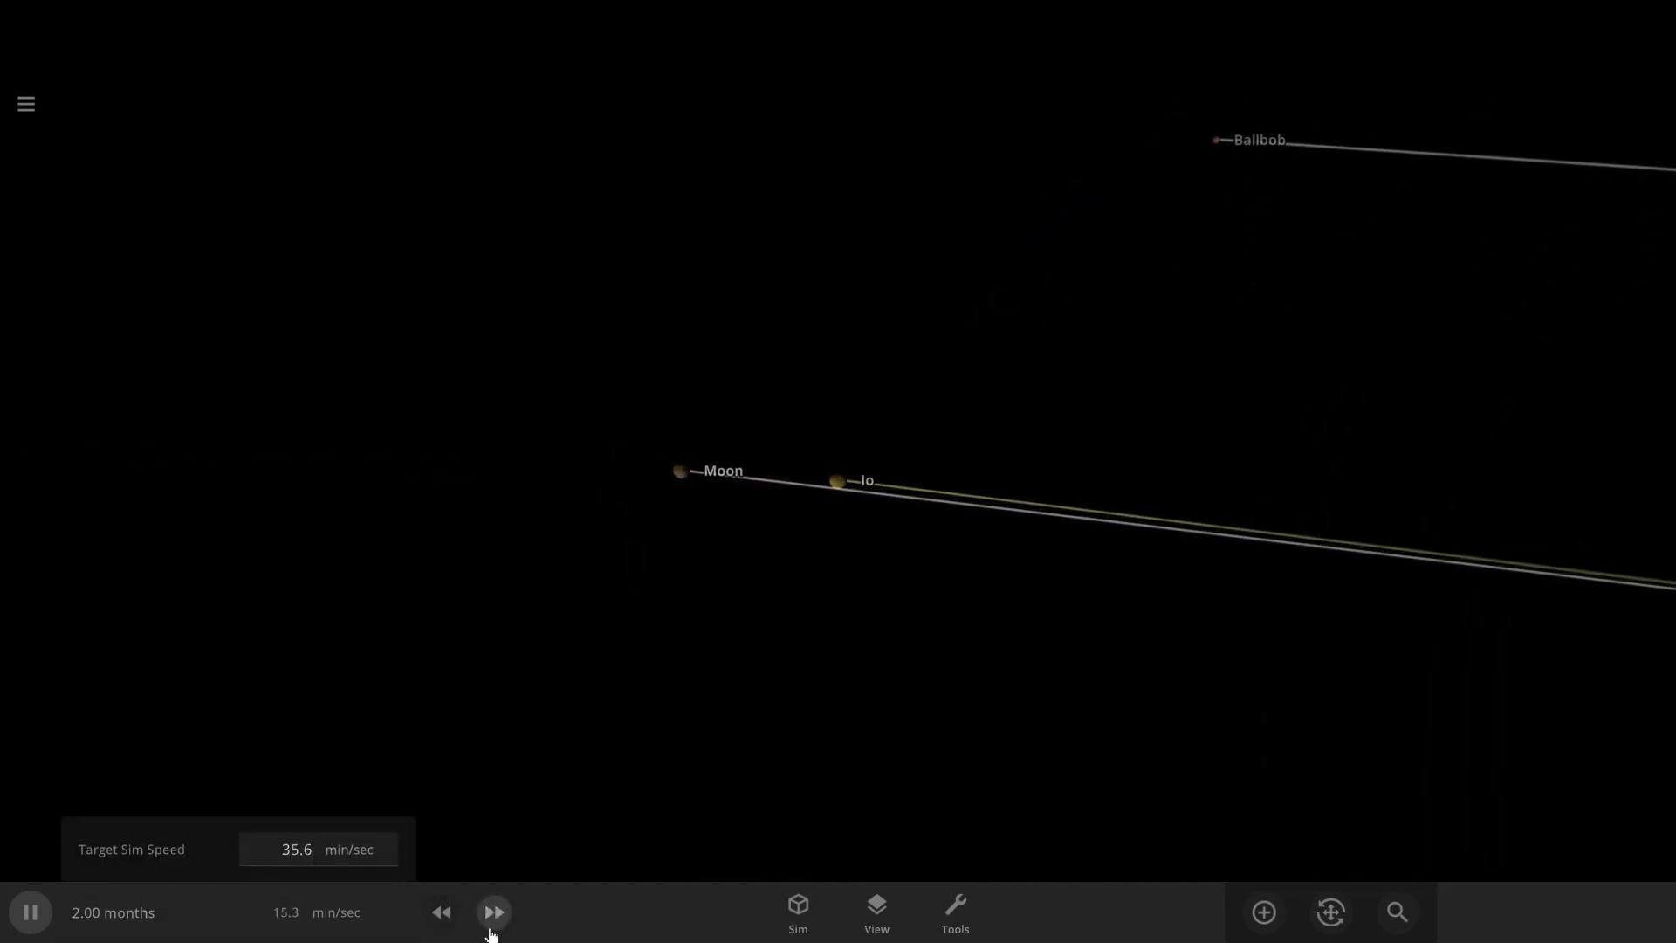
pyautogui.click(492, 932)
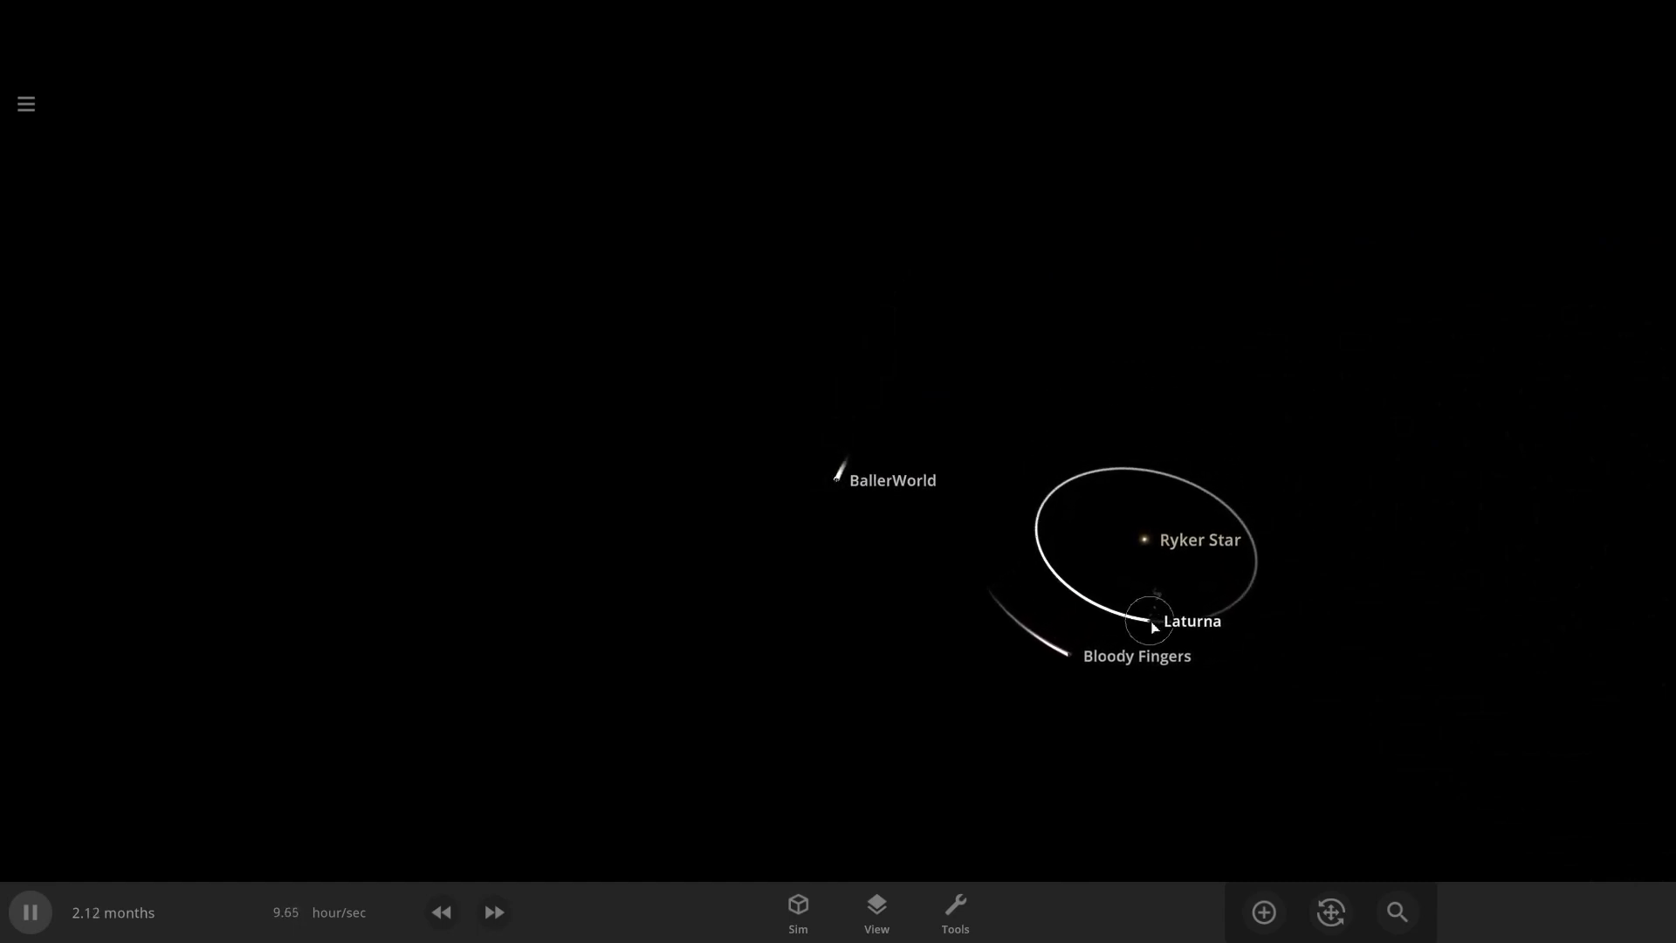
# - Focus on Laturna and examine its moons and the planets' orbits around Ryker Star
pyautogui.doubleClick(1154, 627)
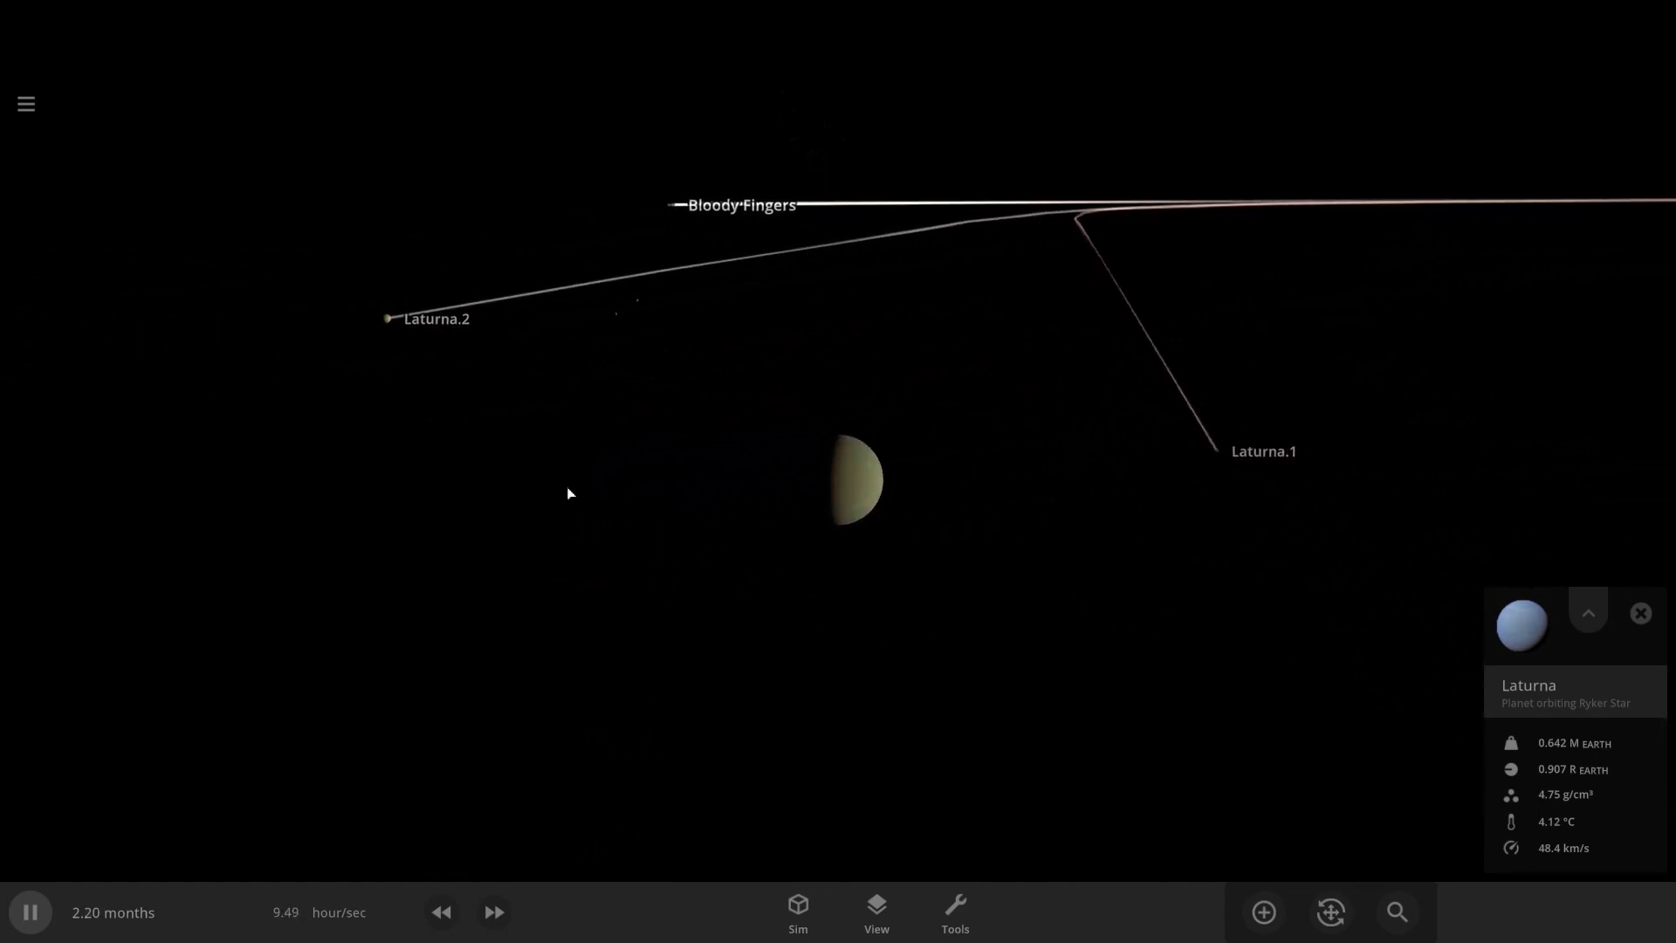
pyautogui.moveTo(555, 495); pyautogui.dragTo(231, 672)
pyautogui.scroll(-5, 329, 495)
pyautogui.moveTo(348, 495); pyautogui.dragTo(567, 525)
pyautogui.scroll(-10, 564, 523)
pyautogui.scroll(-3, 1018, 570)
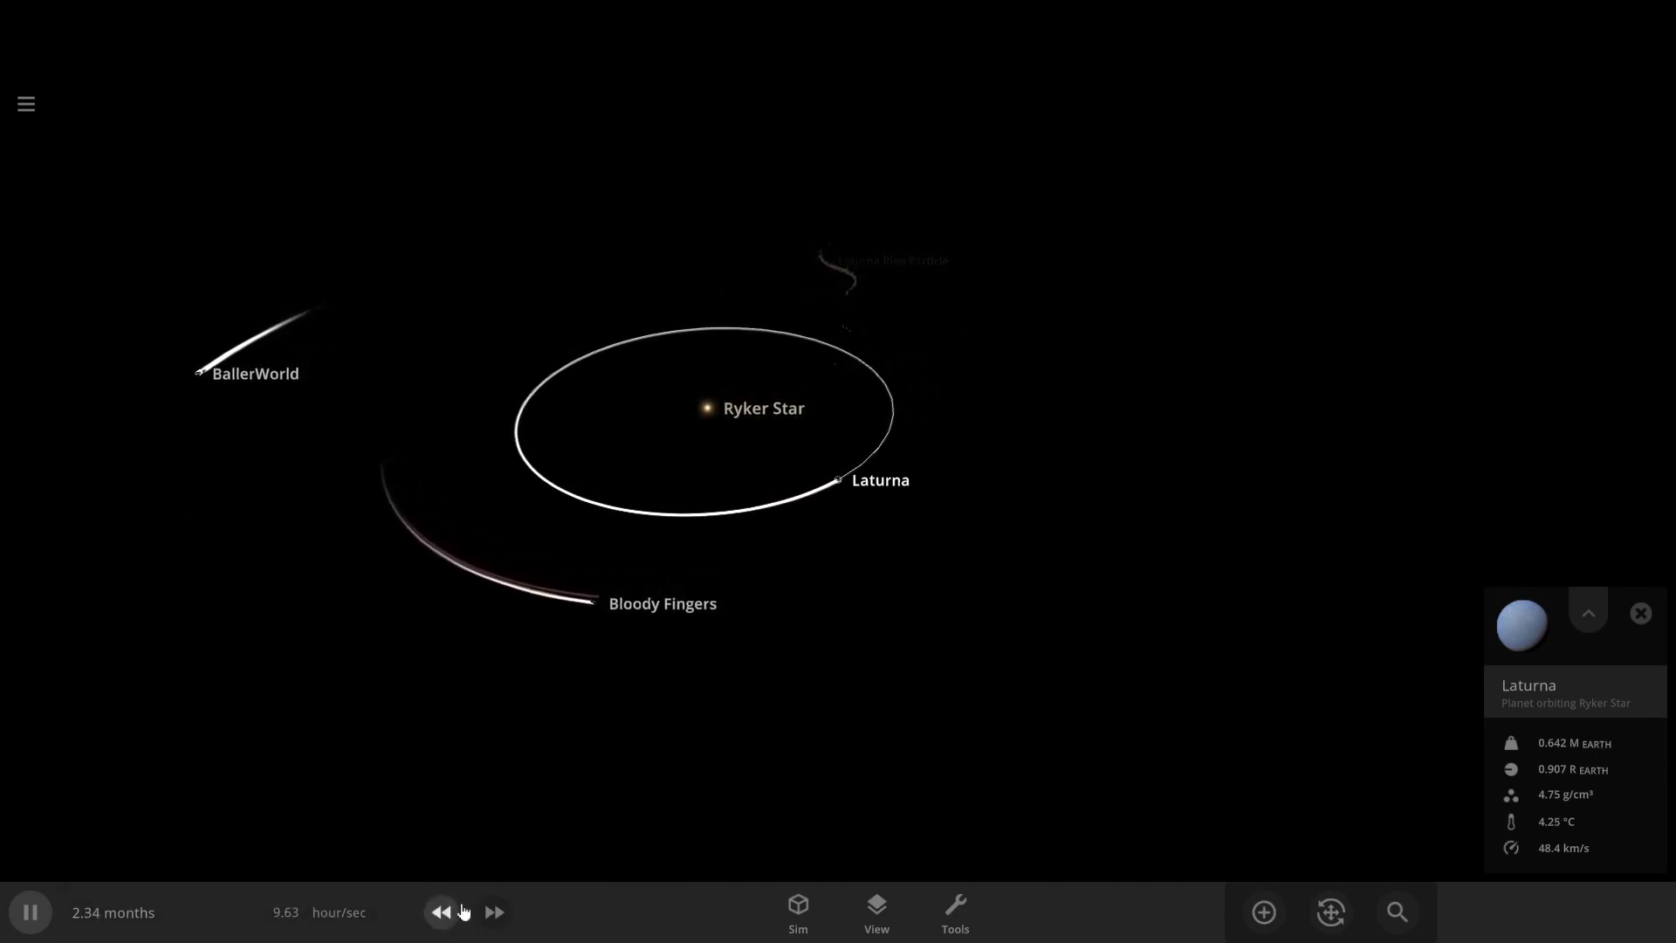
# - Fast-forward the simulation while following BallerWorld, and slow it to a target speed of 1.42 day/sec
pyautogui.moveTo(495, 912); pyautogui.dragTo(494, 913)
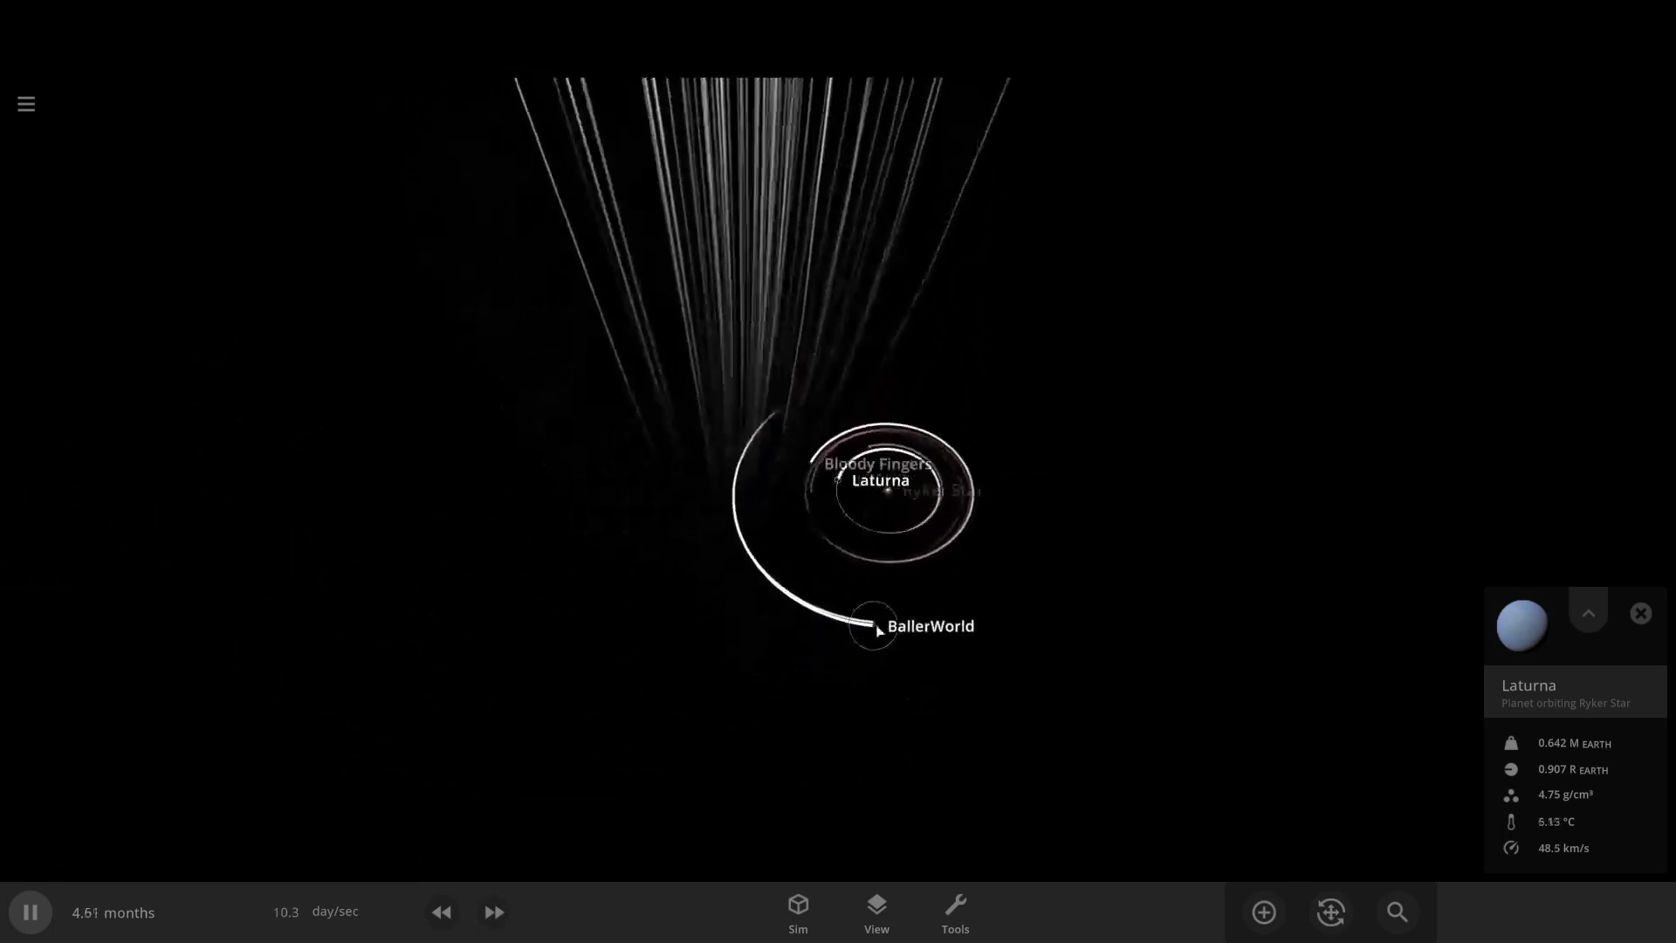
pyautogui.doubleClick(878, 625)
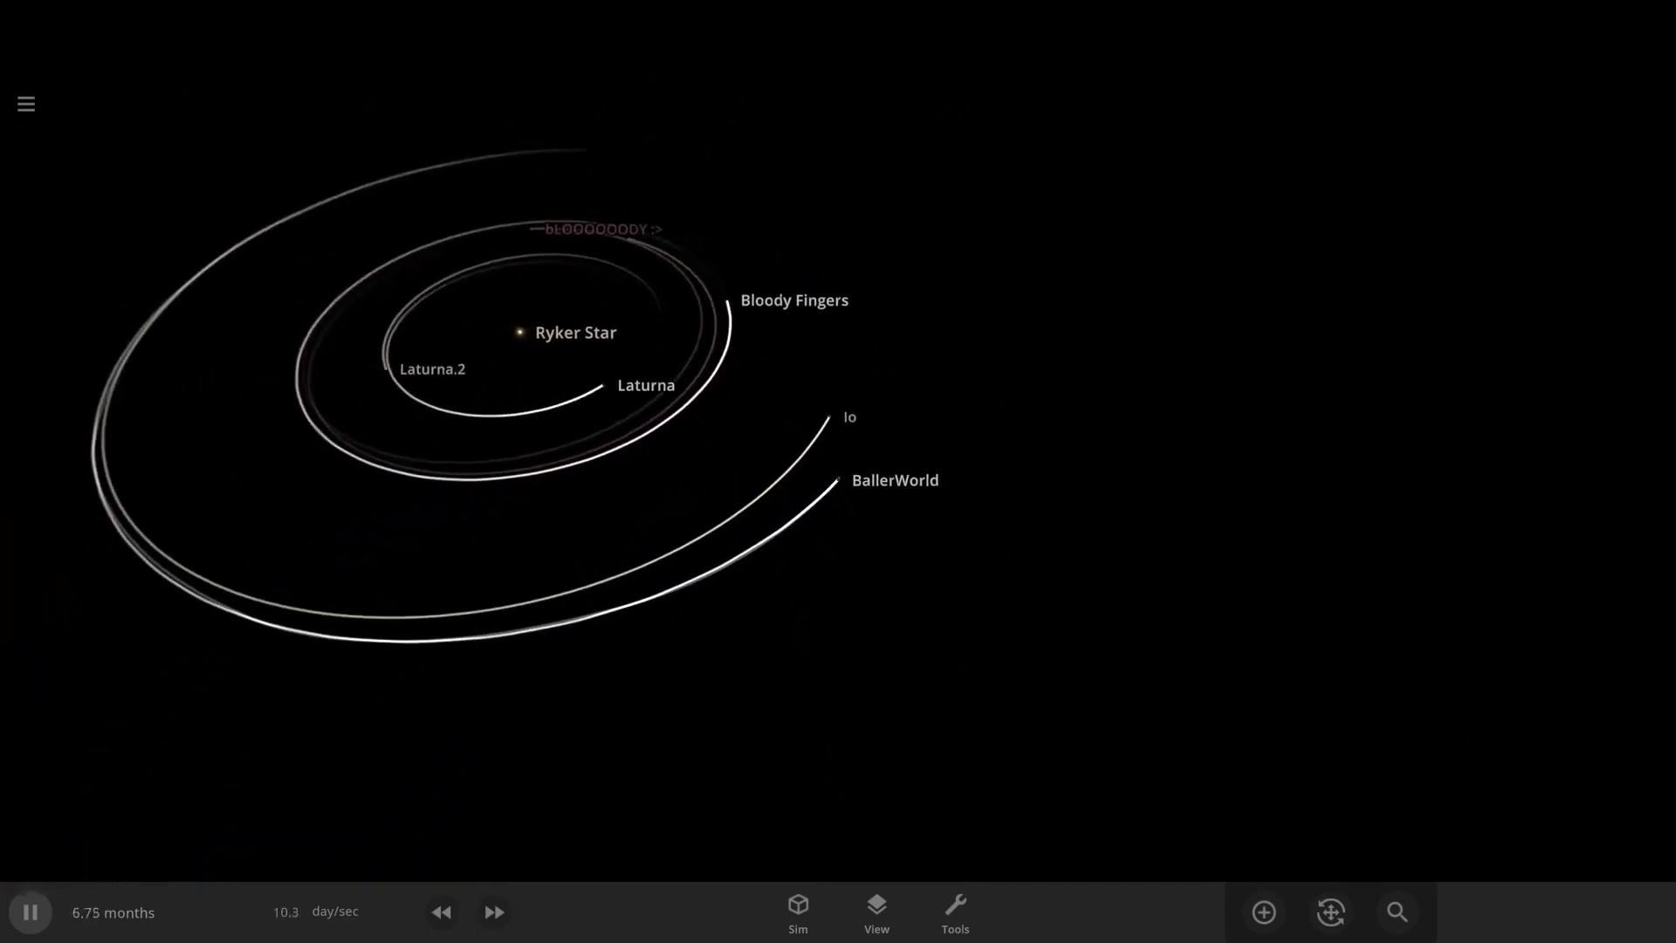
pyautogui.click(442, 911)
pyautogui.click(442, 911)
pyautogui.click(441, 912)
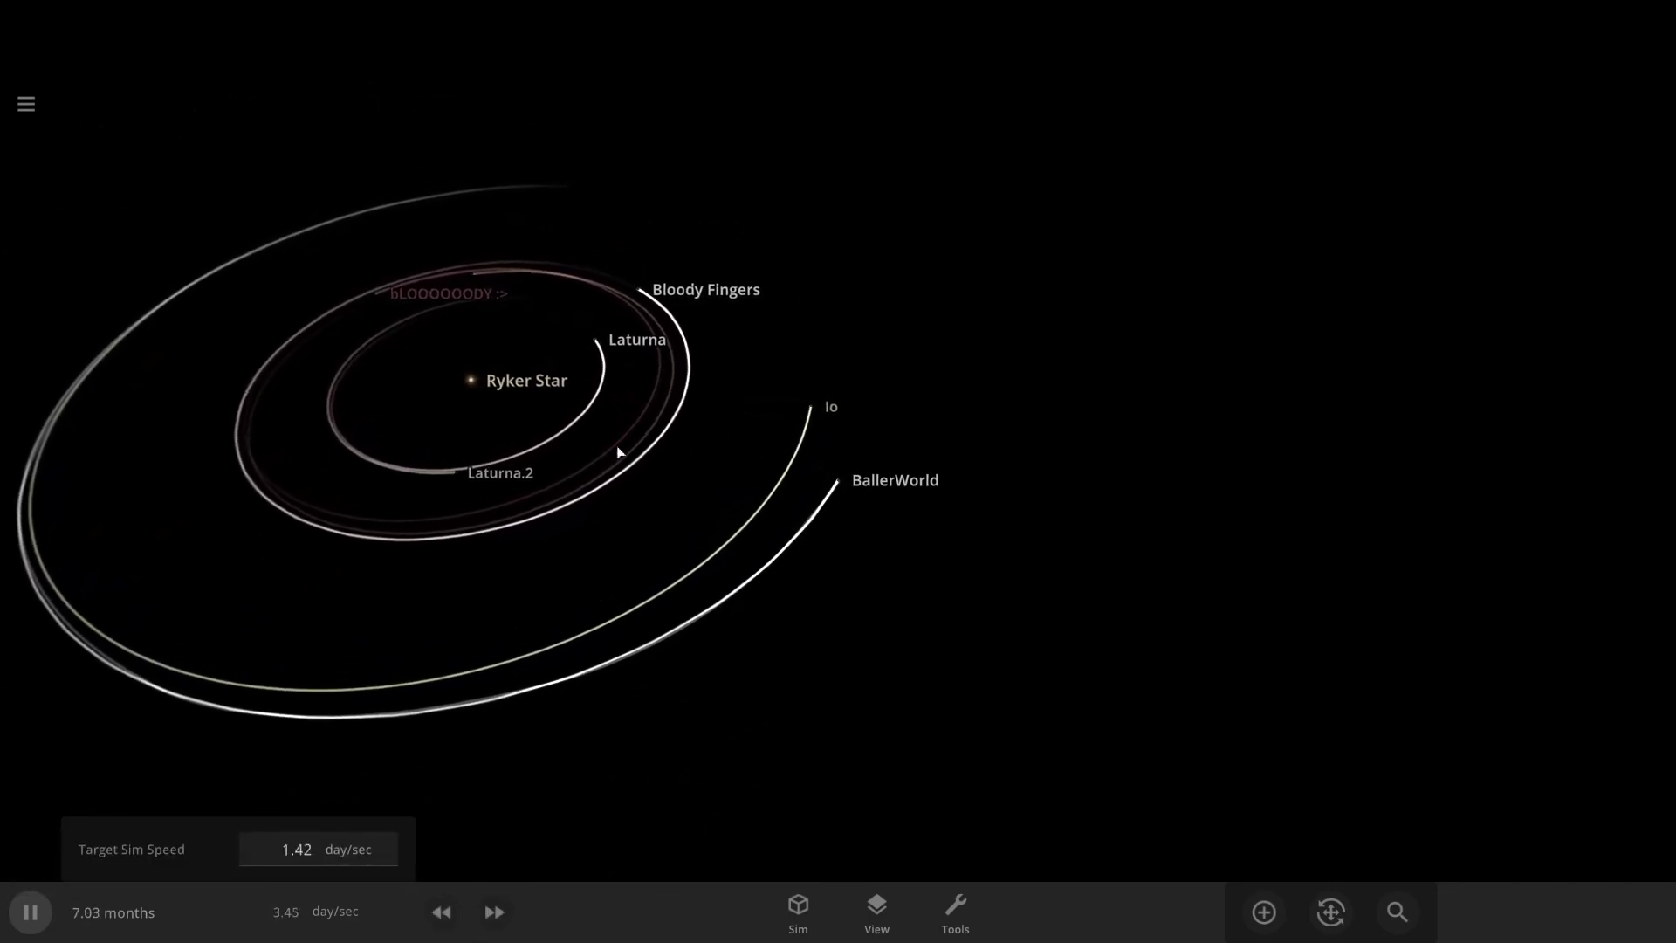
# - Focus on Bloody Fingers and check the paths of its moons around Ryker Star
pyautogui.click(640, 288)
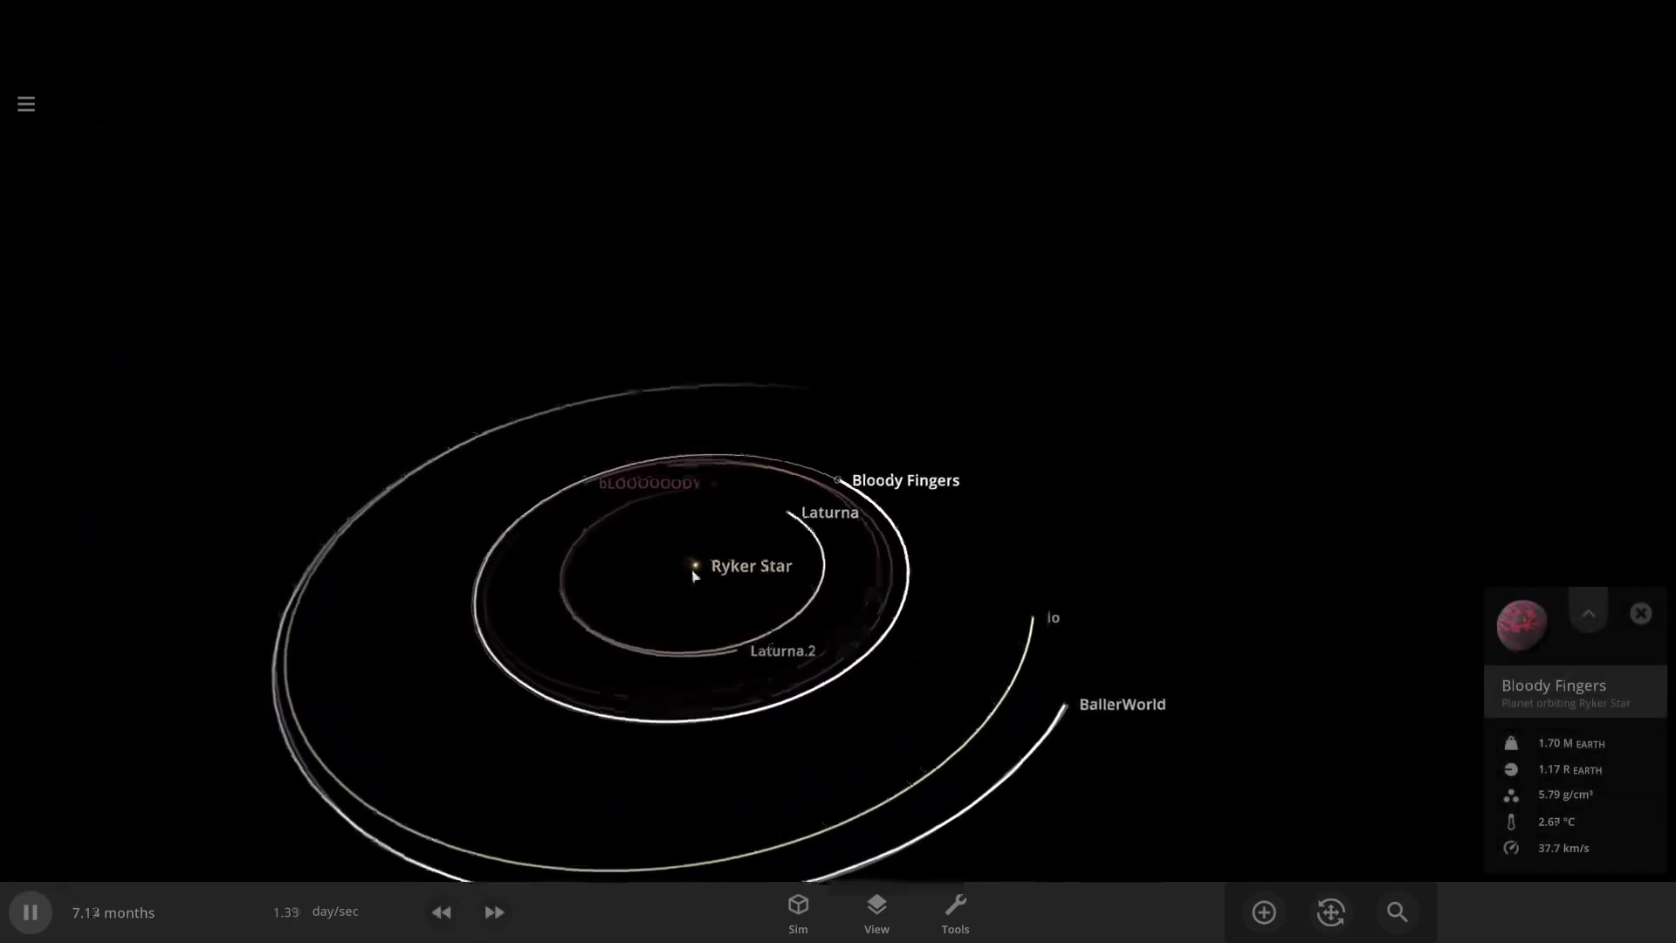
pyautogui.scroll(-2, 762, 731)
pyautogui.scroll(8, 719, 510)
pyautogui.moveTo(890, 588); pyautogui.dragTo(1067, 603)
pyautogui.scroll(3, 1067, 602)
pyautogui.scroll(-1, 1223, 640)
# - Delete the stray bodies "blooooody :(" and Laturna.2 from their orbits around Ryker Star
pyautogui.click(1035, 585)
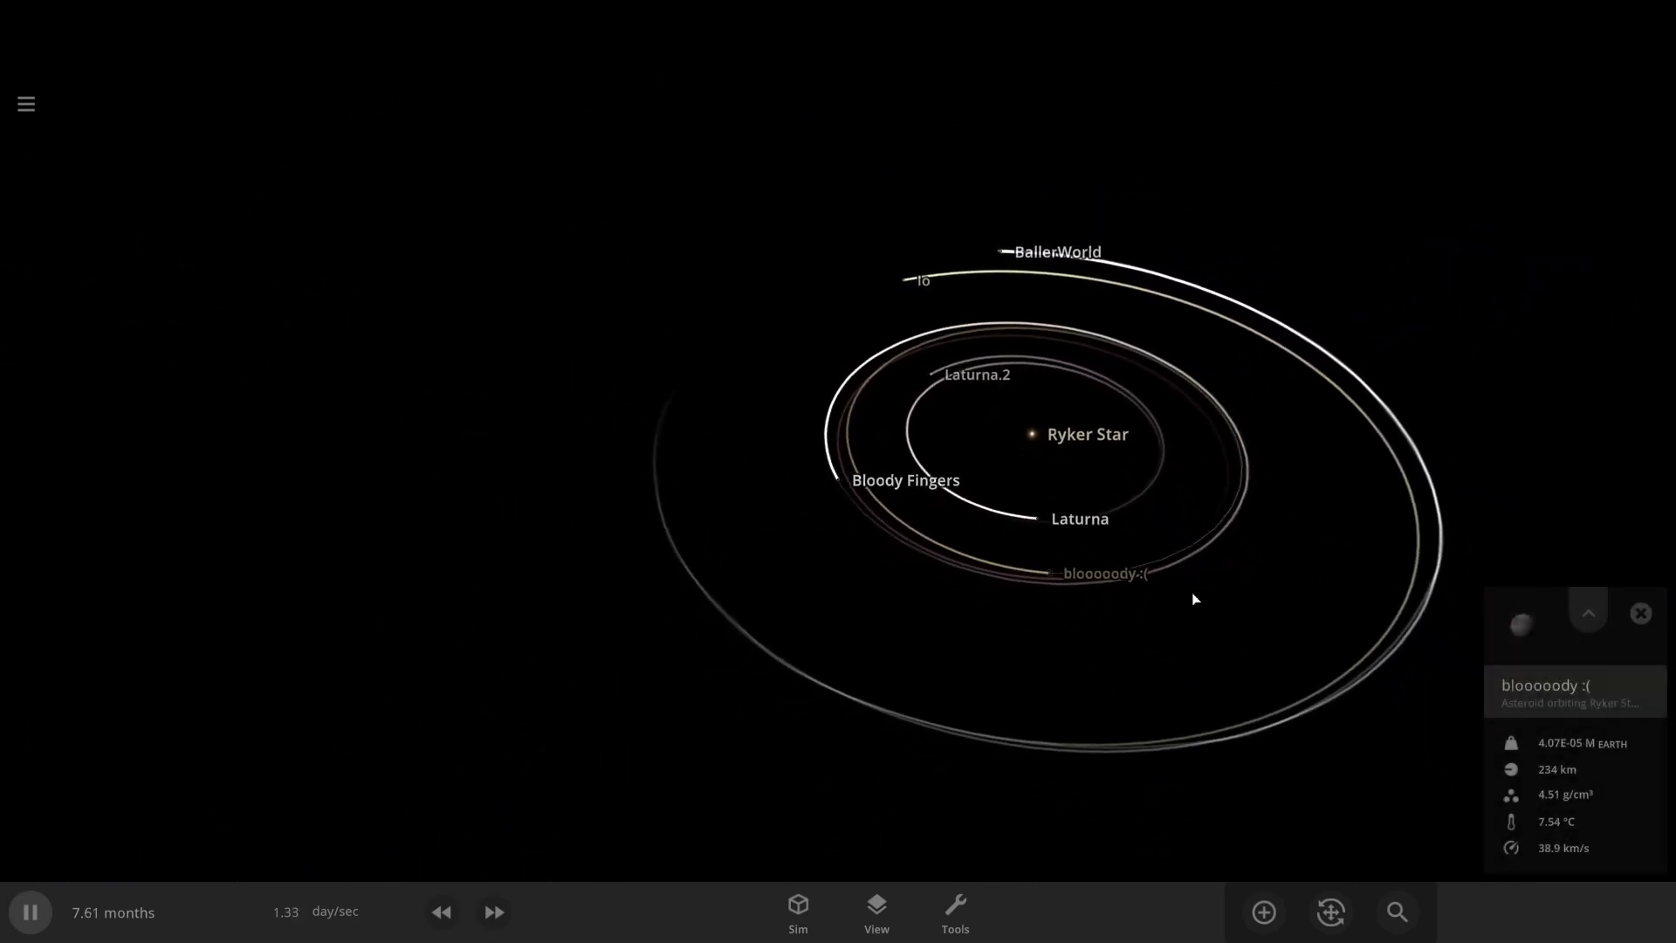
pyautogui.click(1135, 536)
pyautogui.press('Delete')
pyautogui.click(866, 378)
pyautogui.press('Delete')
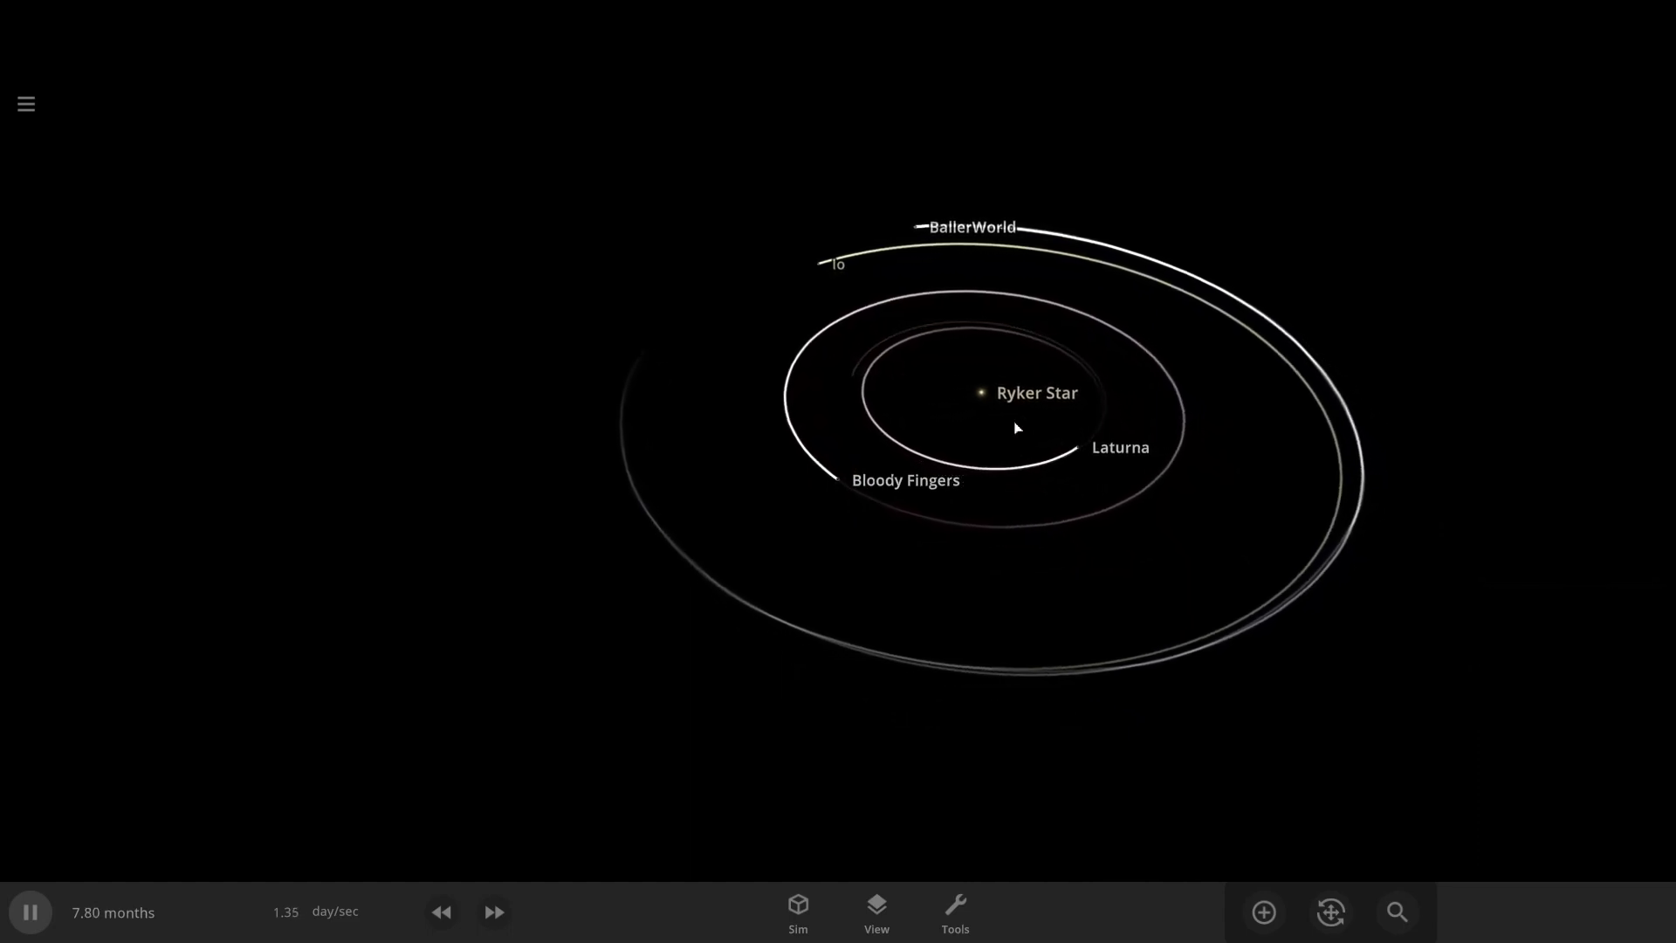
# - Focus on BallerWorld and check which of its moons still accompany it
pyautogui.doubleClick(883, 221)
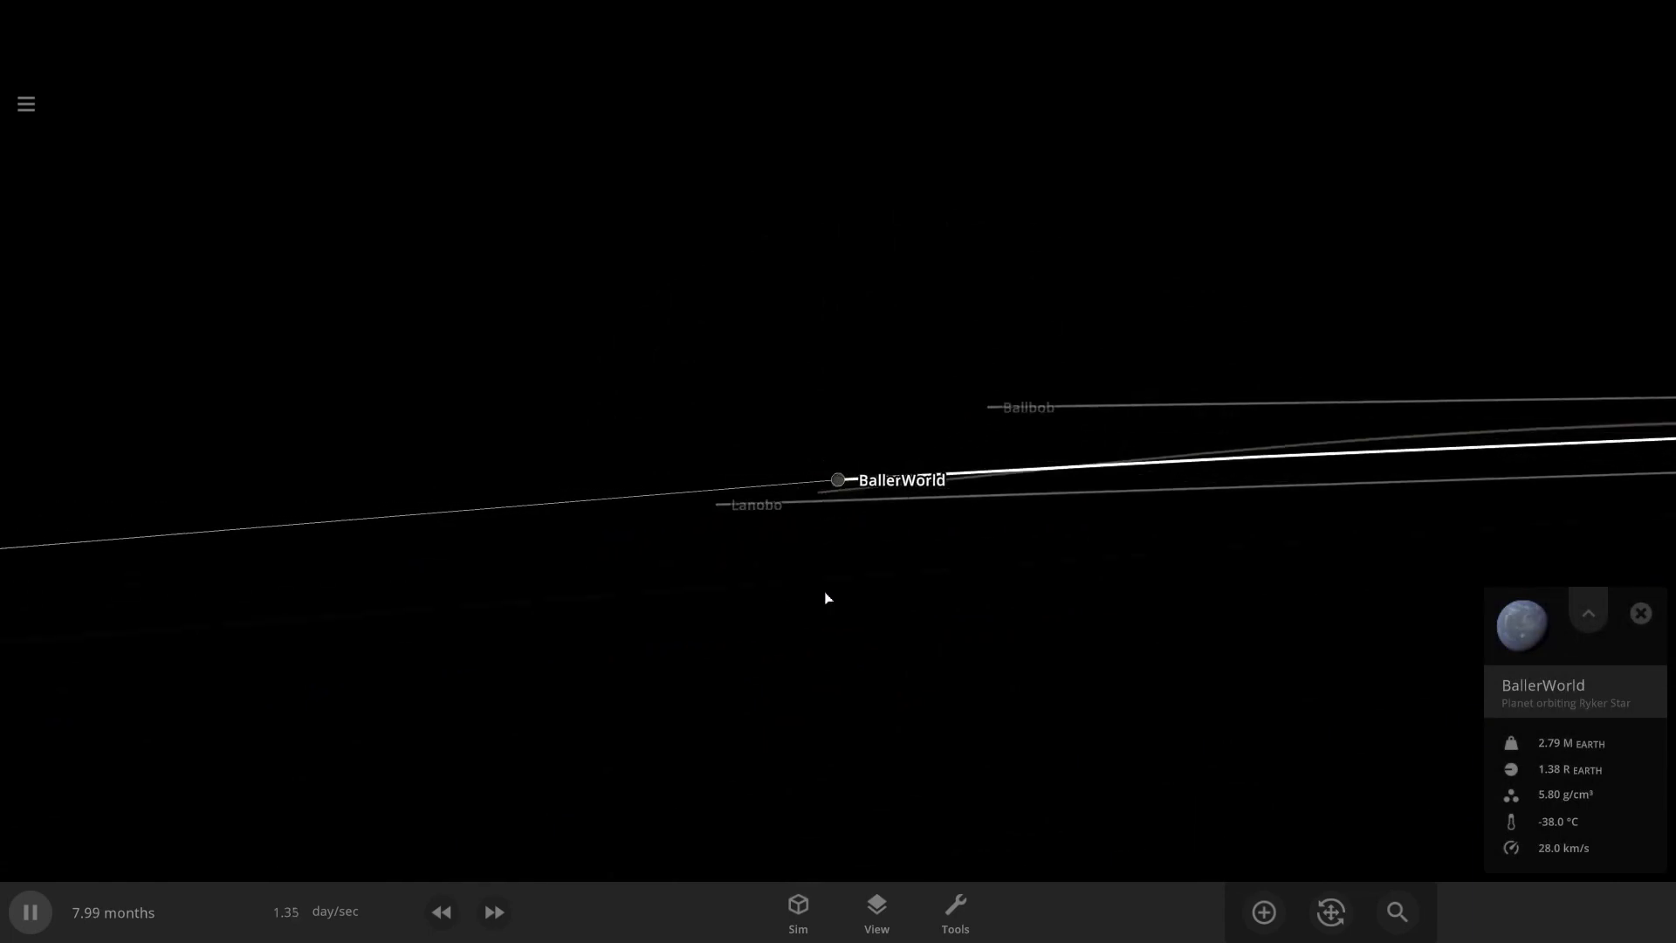
pyautogui.moveTo(847, 578); pyautogui.dragTo(928, 474)
pyautogui.scroll(-3, 516, 389)
pyautogui.scroll(-5, 928, 474)
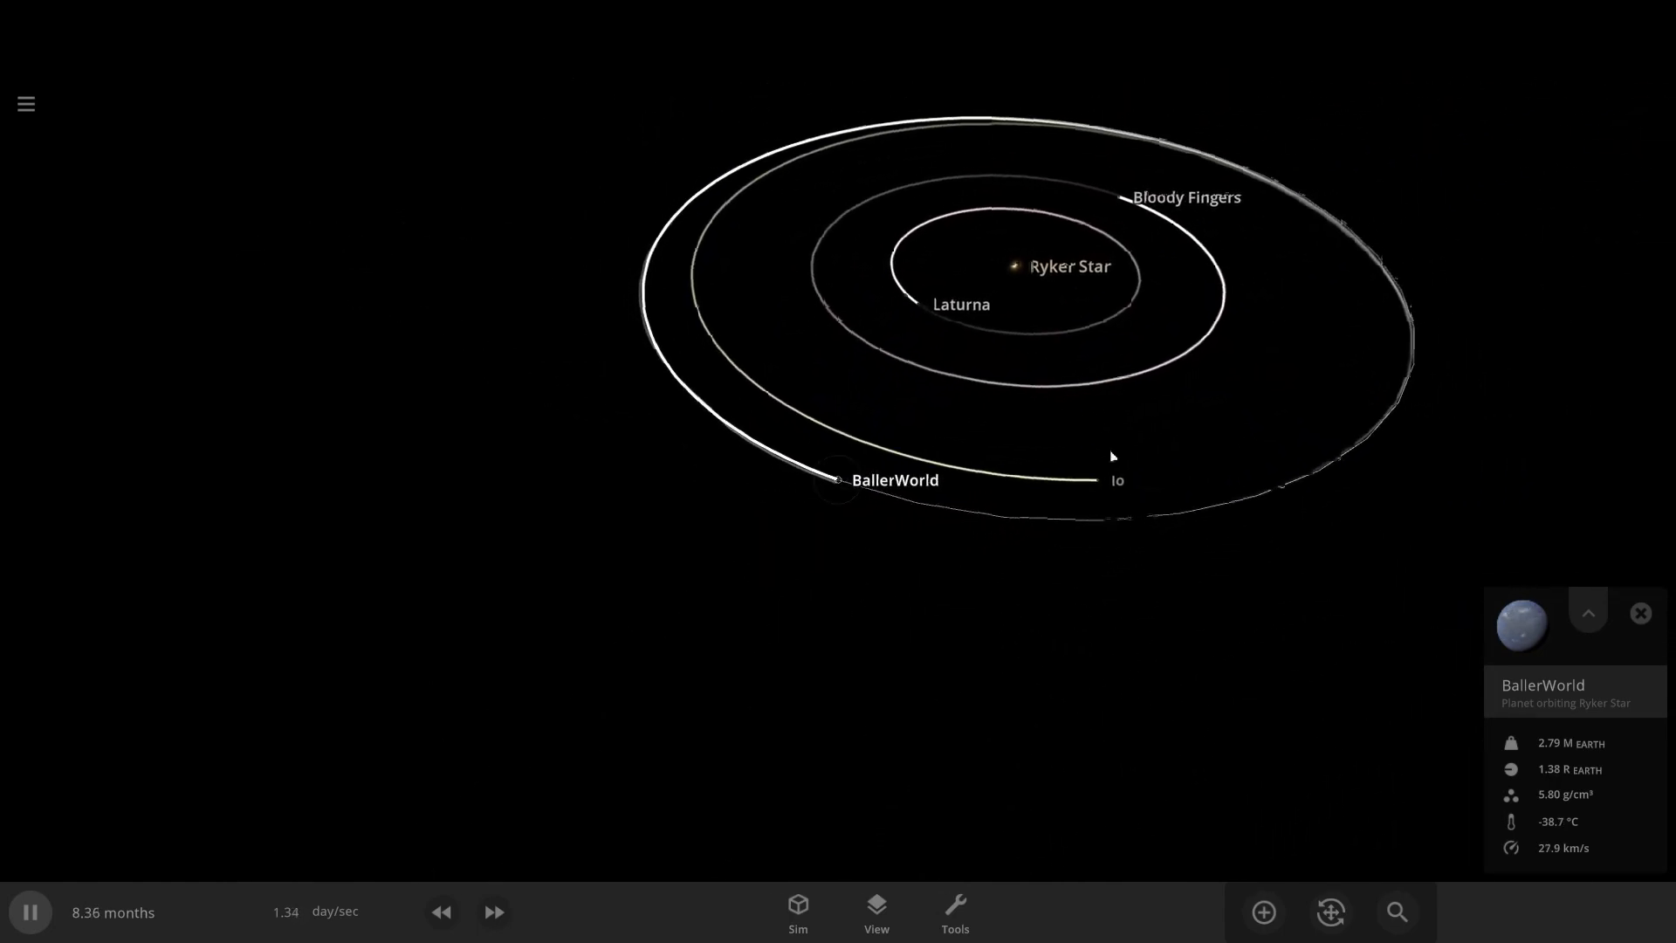
# - Remove the stray Io from its orbit around Ryker Star
pyautogui.click(1099, 476)
pyautogui.scroll(-3, 1063, 508)
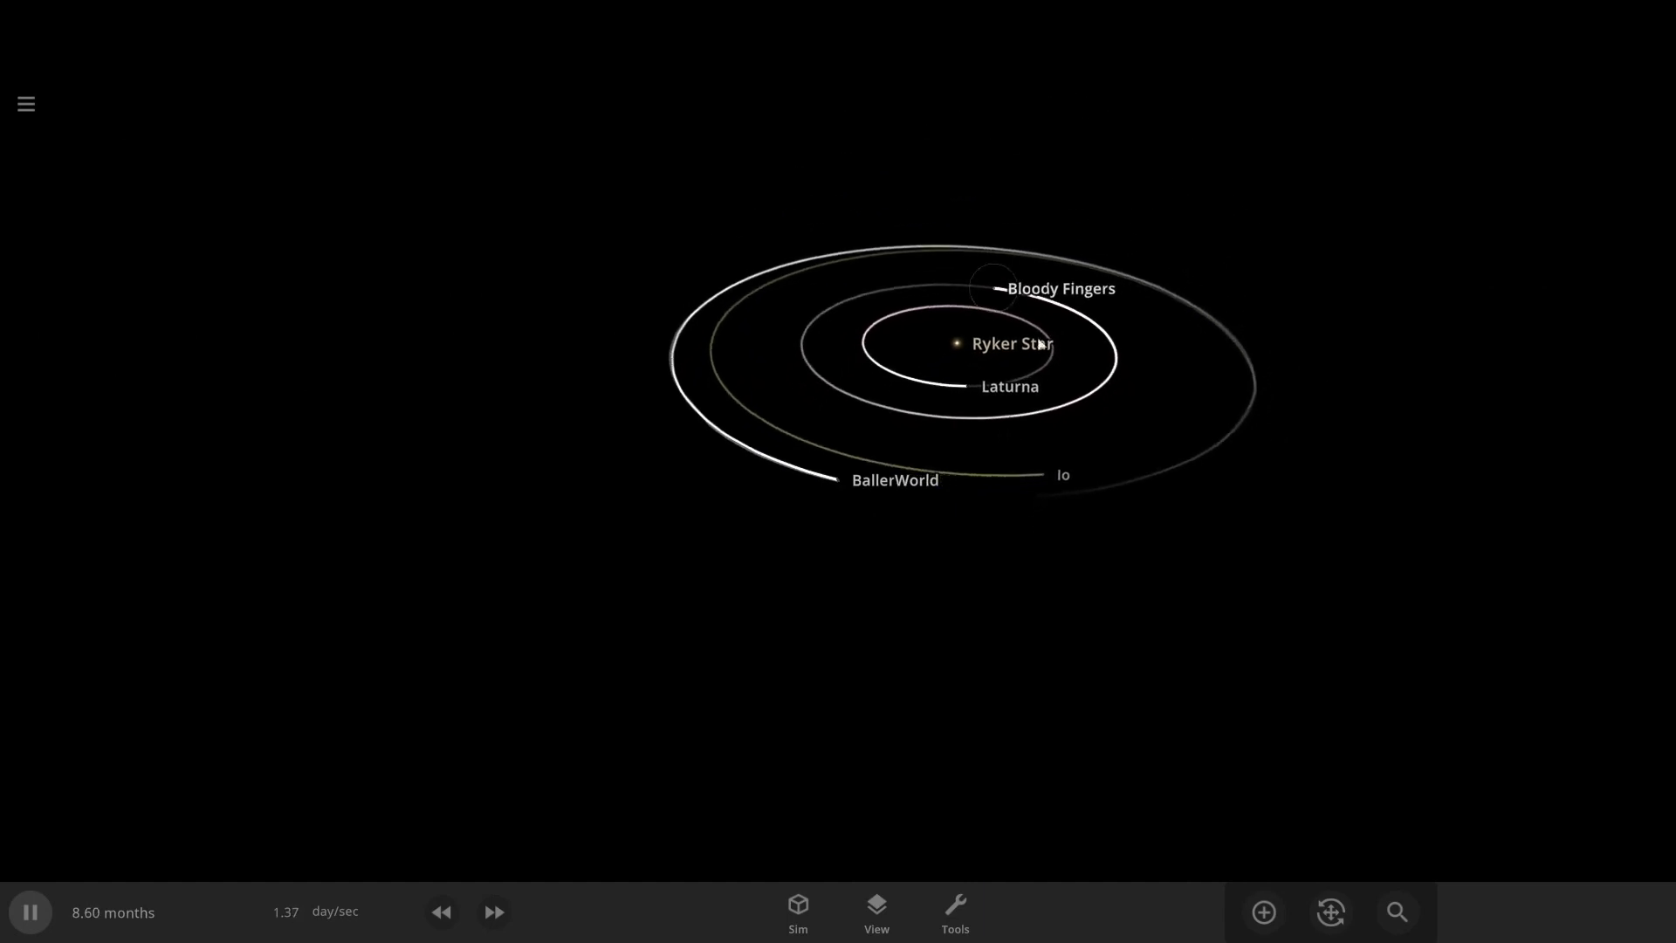
pyautogui.click(1047, 480)
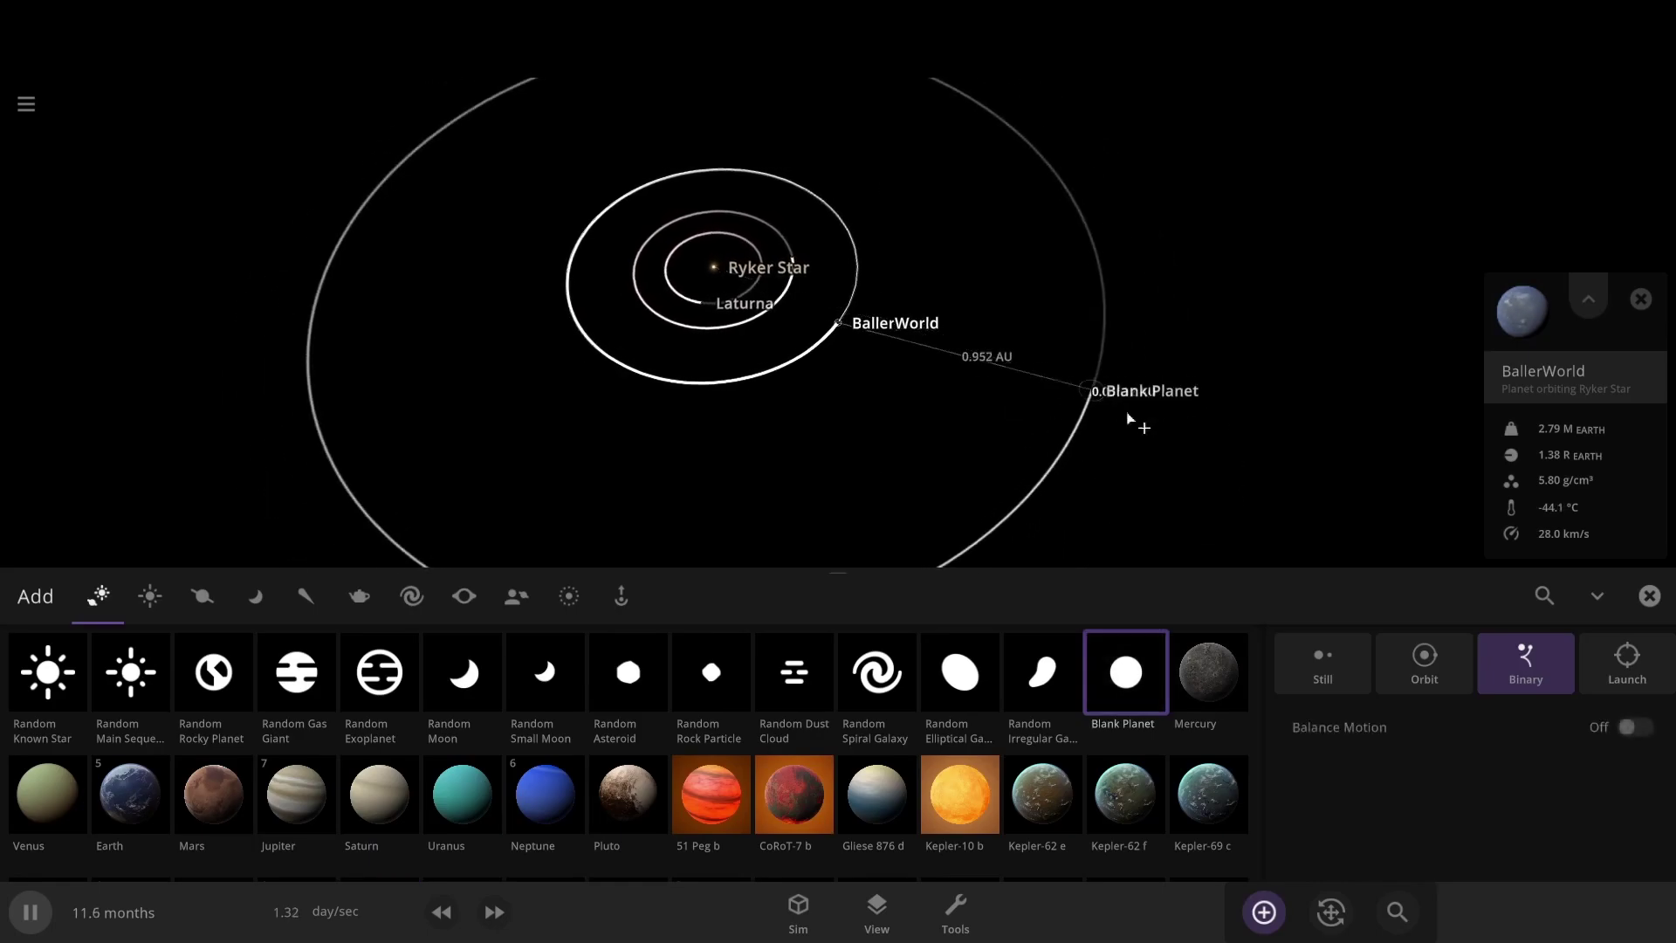
# - Add a Blank Planet outside BallerWorld's orbit around Ryker Star and select it
pyautogui.click(1126, 390)
pyautogui.click(1649, 596)
pyautogui.click(1151, 553)
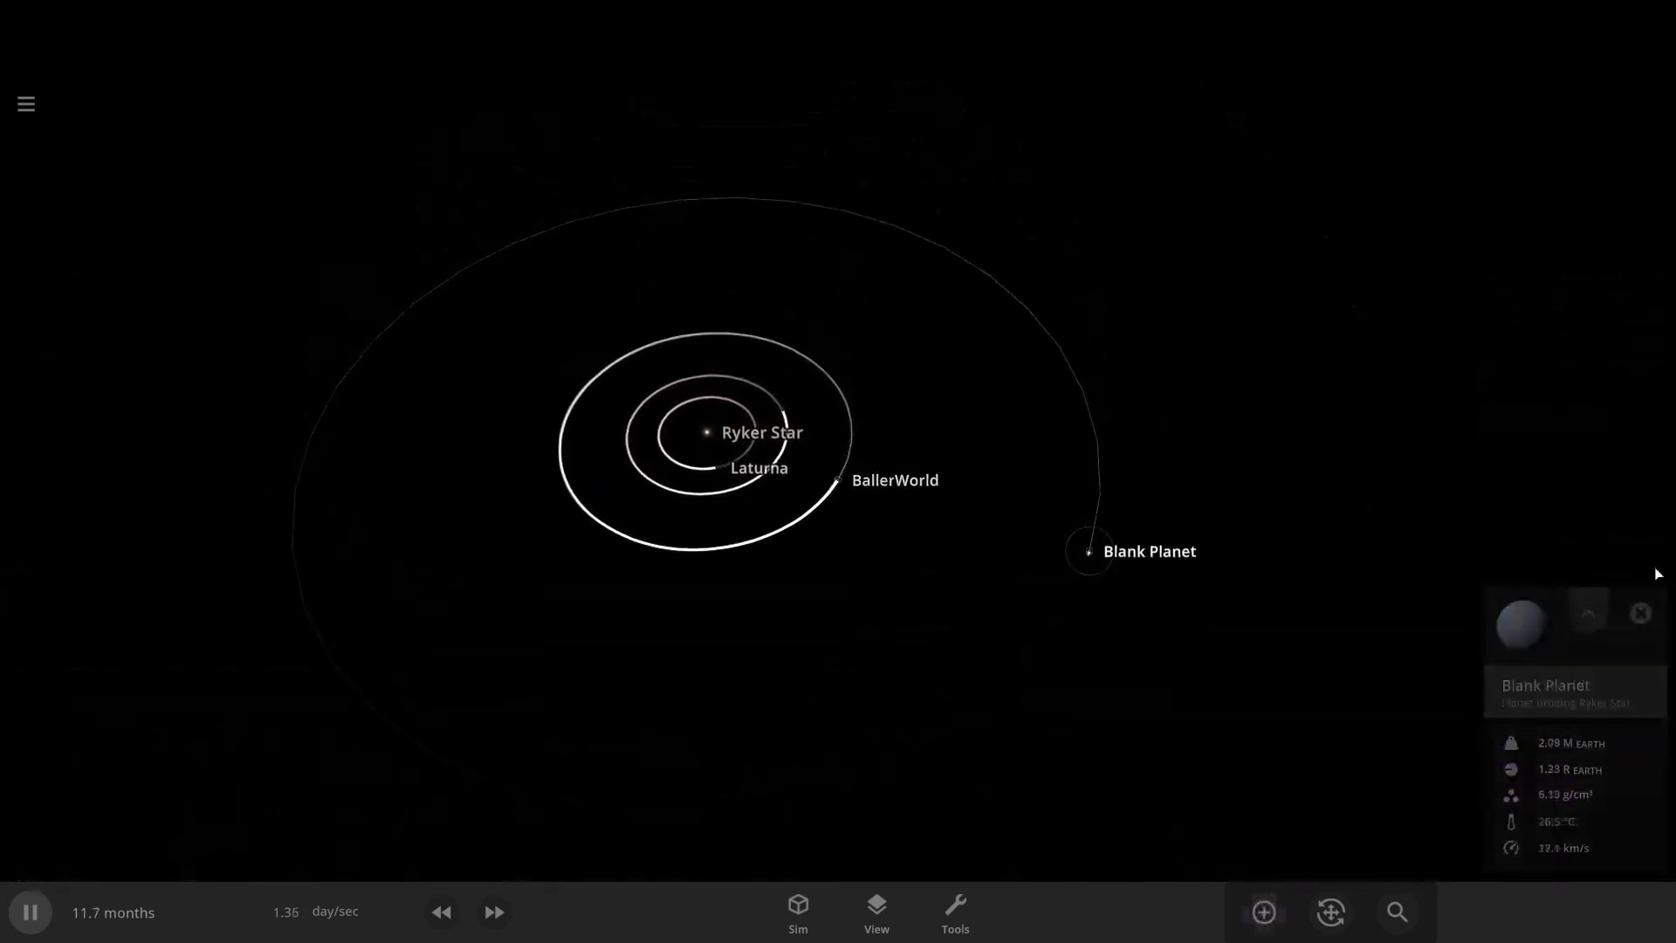
# - Set the Blank Planet's pericenter distance to 0.75 AU and its apocenter distance to 1.5 AU
pyautogui.click(1598, 602)
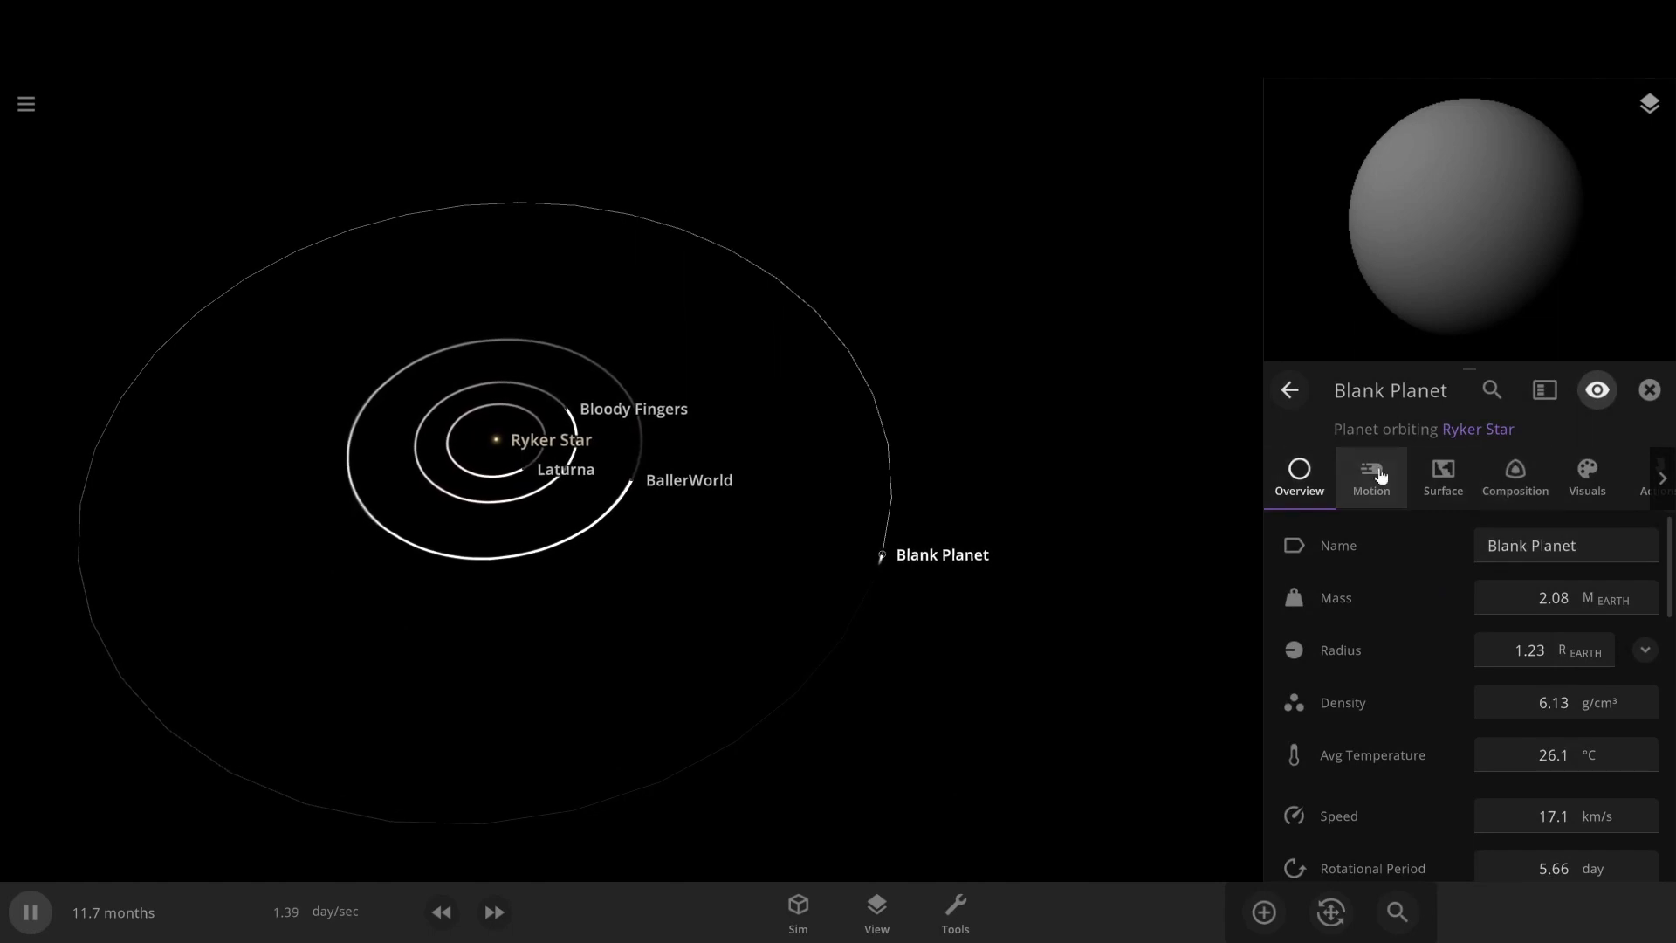
pyautogui.click(1377, 477)
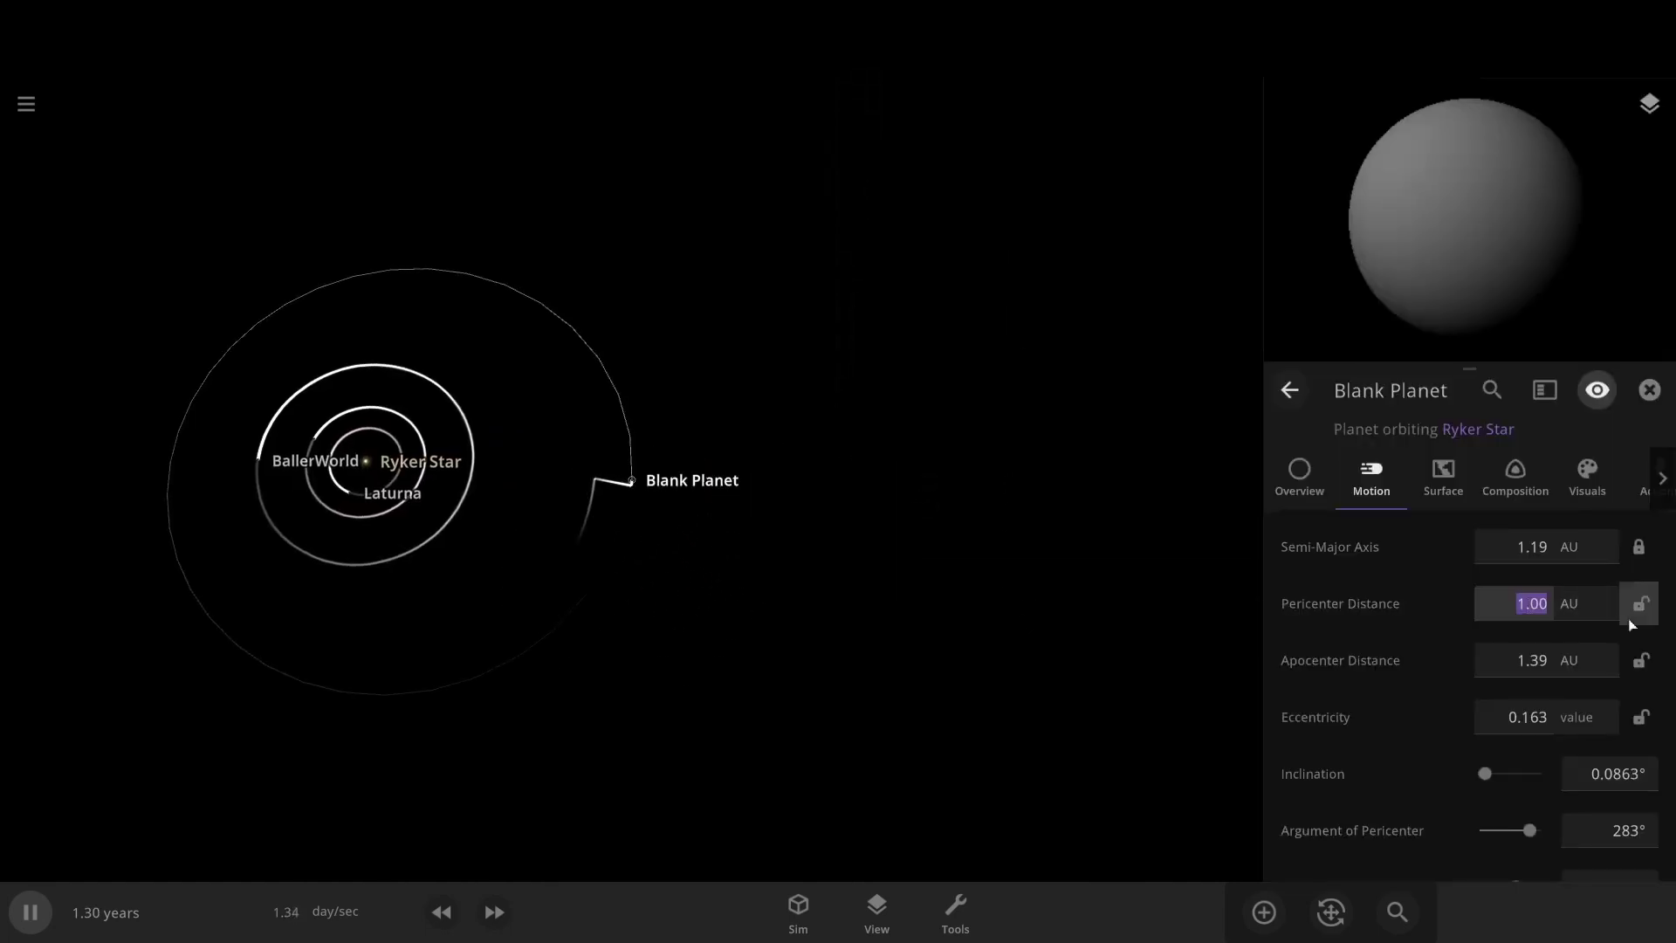
pyautogui.press('BackSpace')
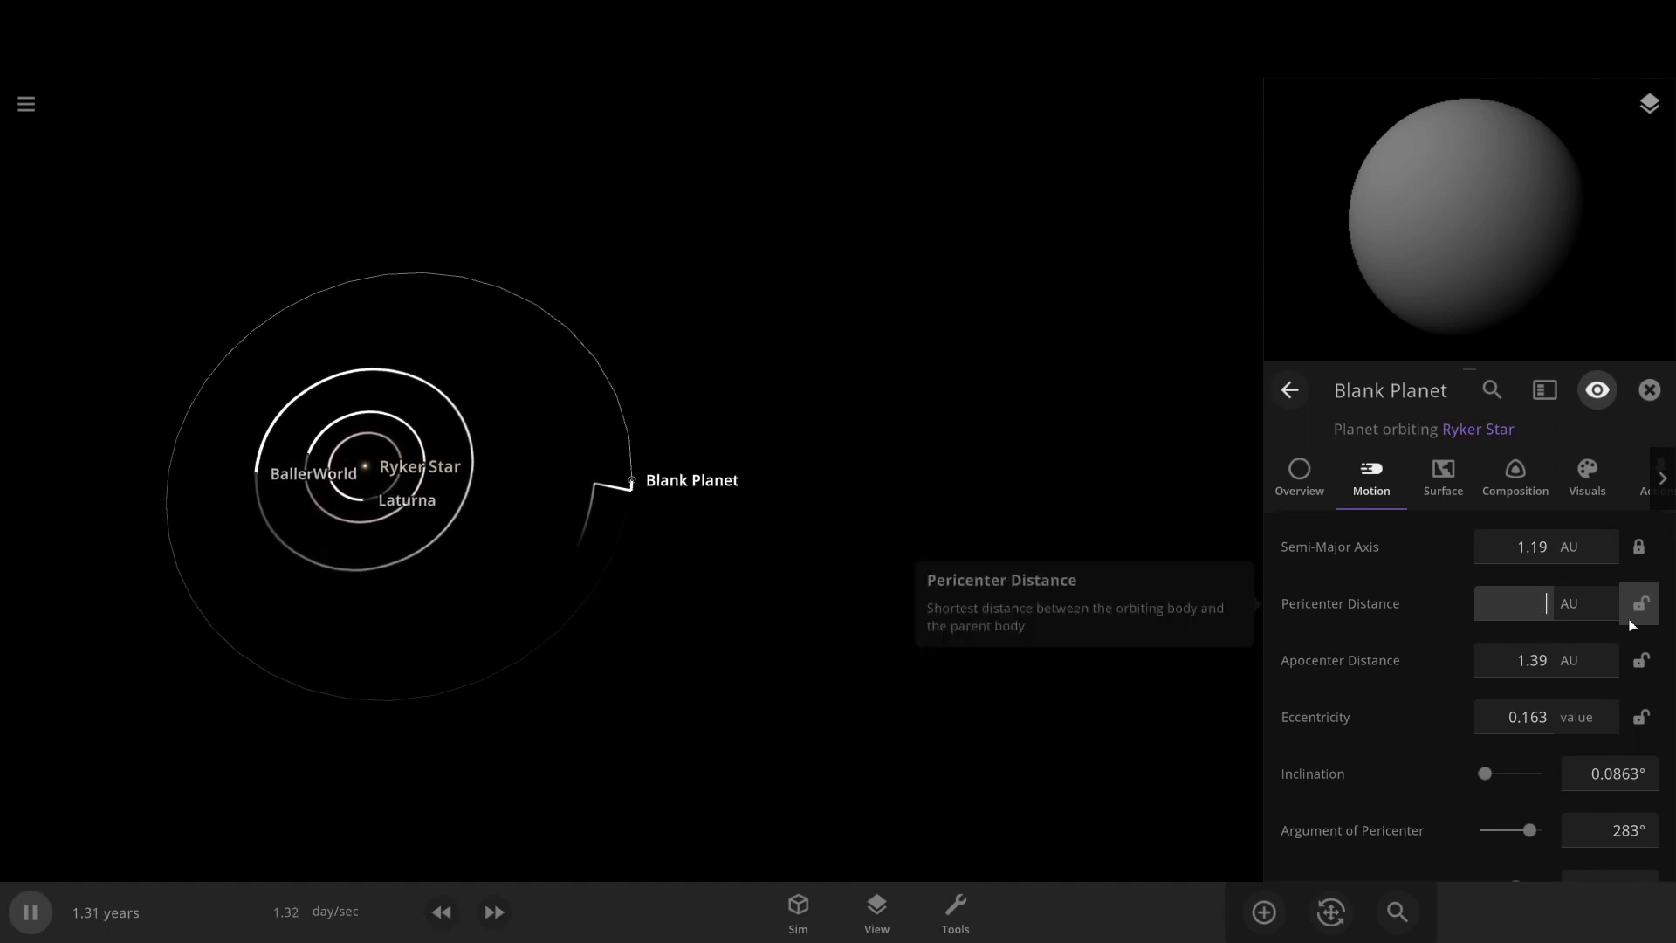
pyautogui.write('0.75')
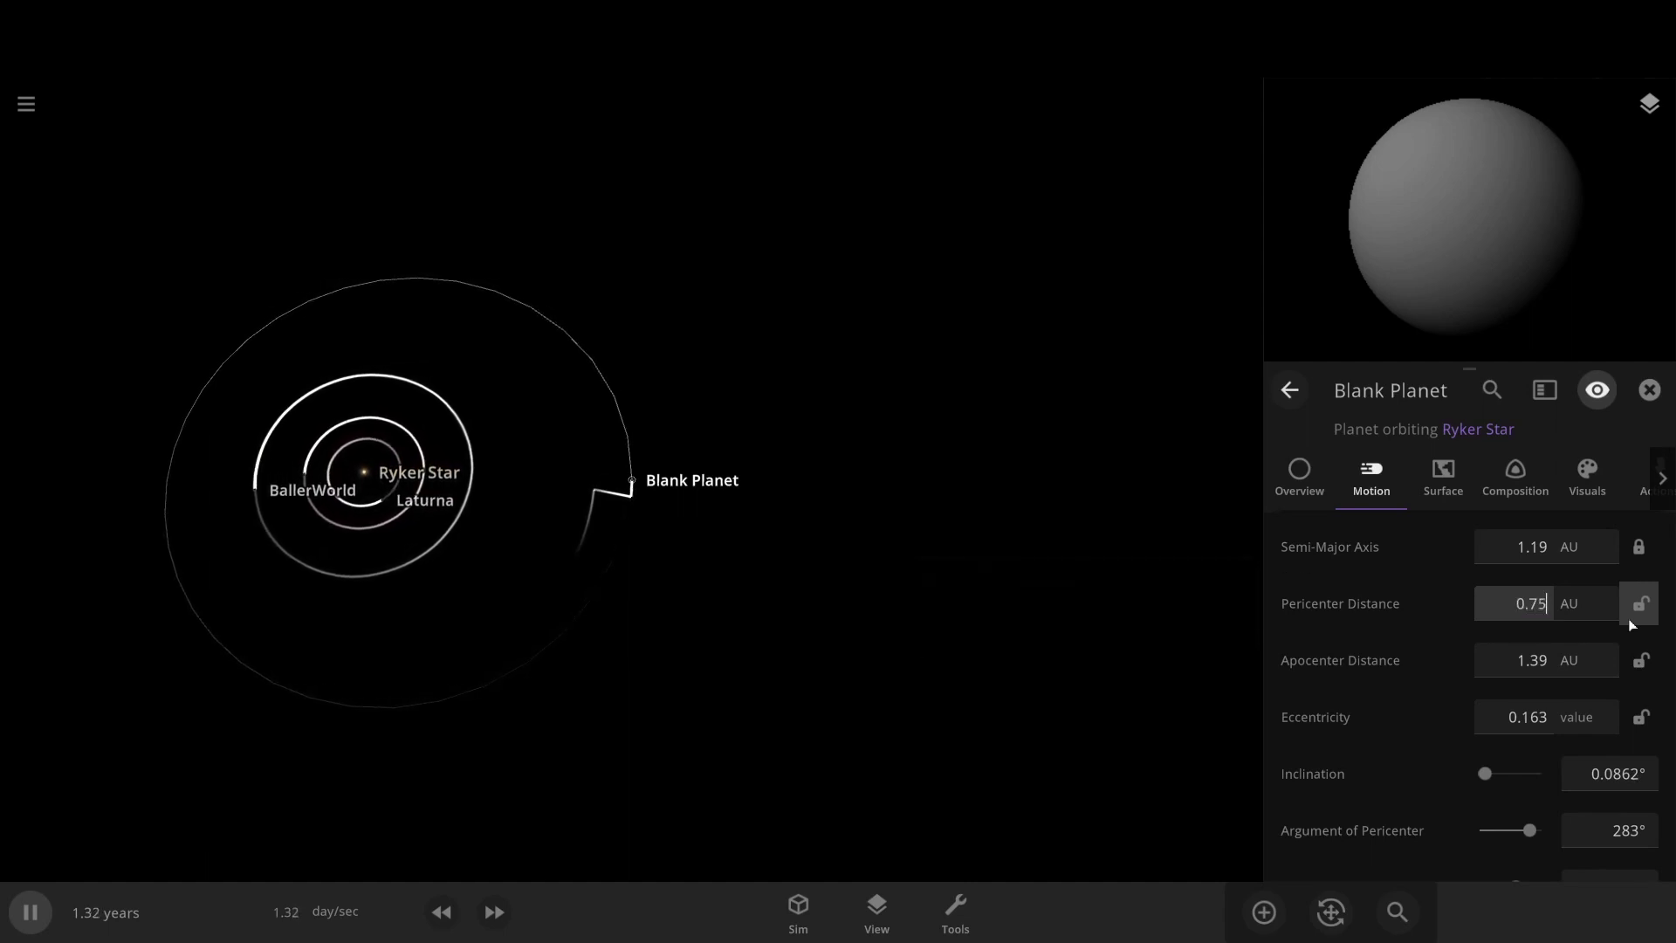
pyautogui.press('Return')
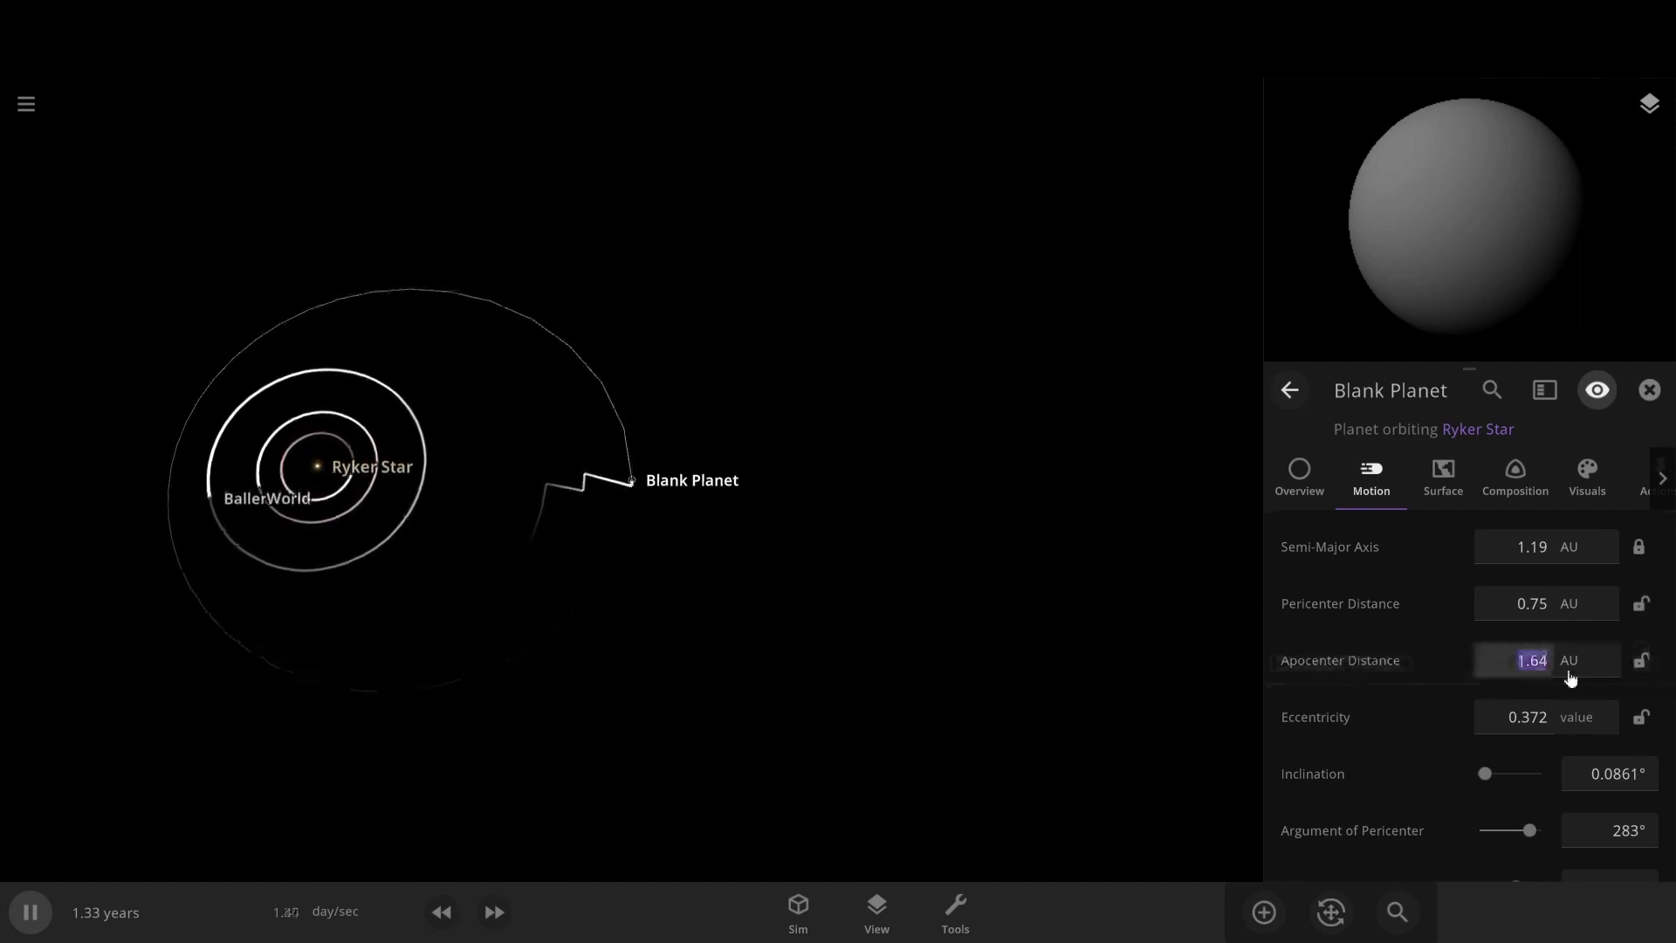
pyautogui.write('1.')
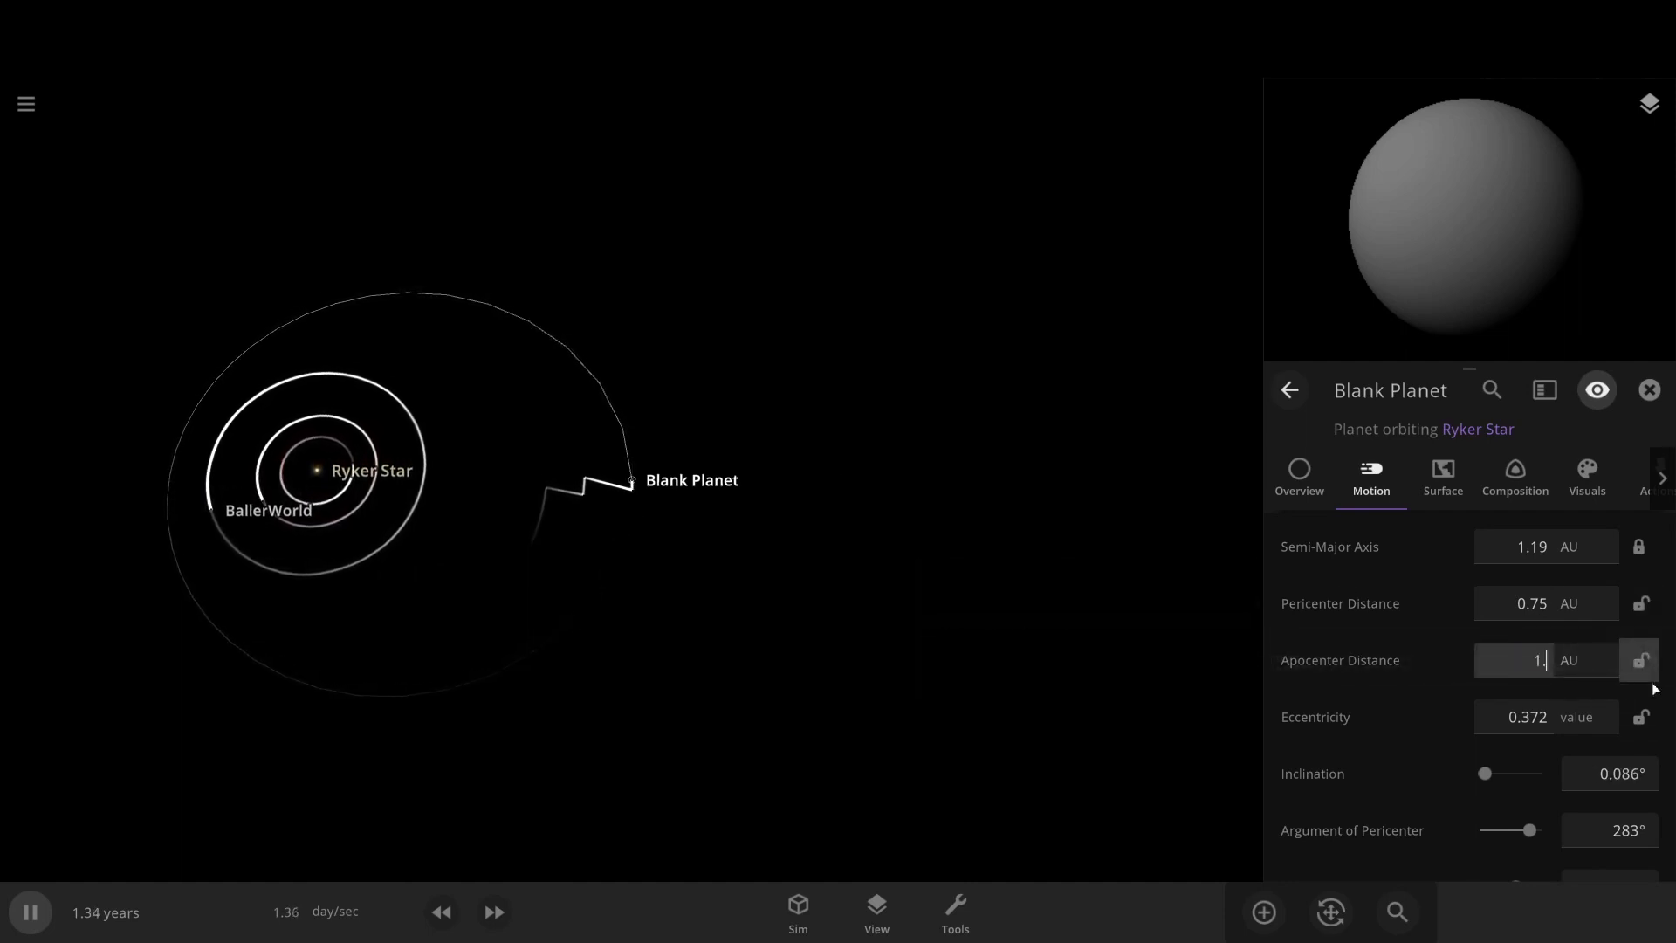
pyautogui.write('5')
pyautogui.press('Return')
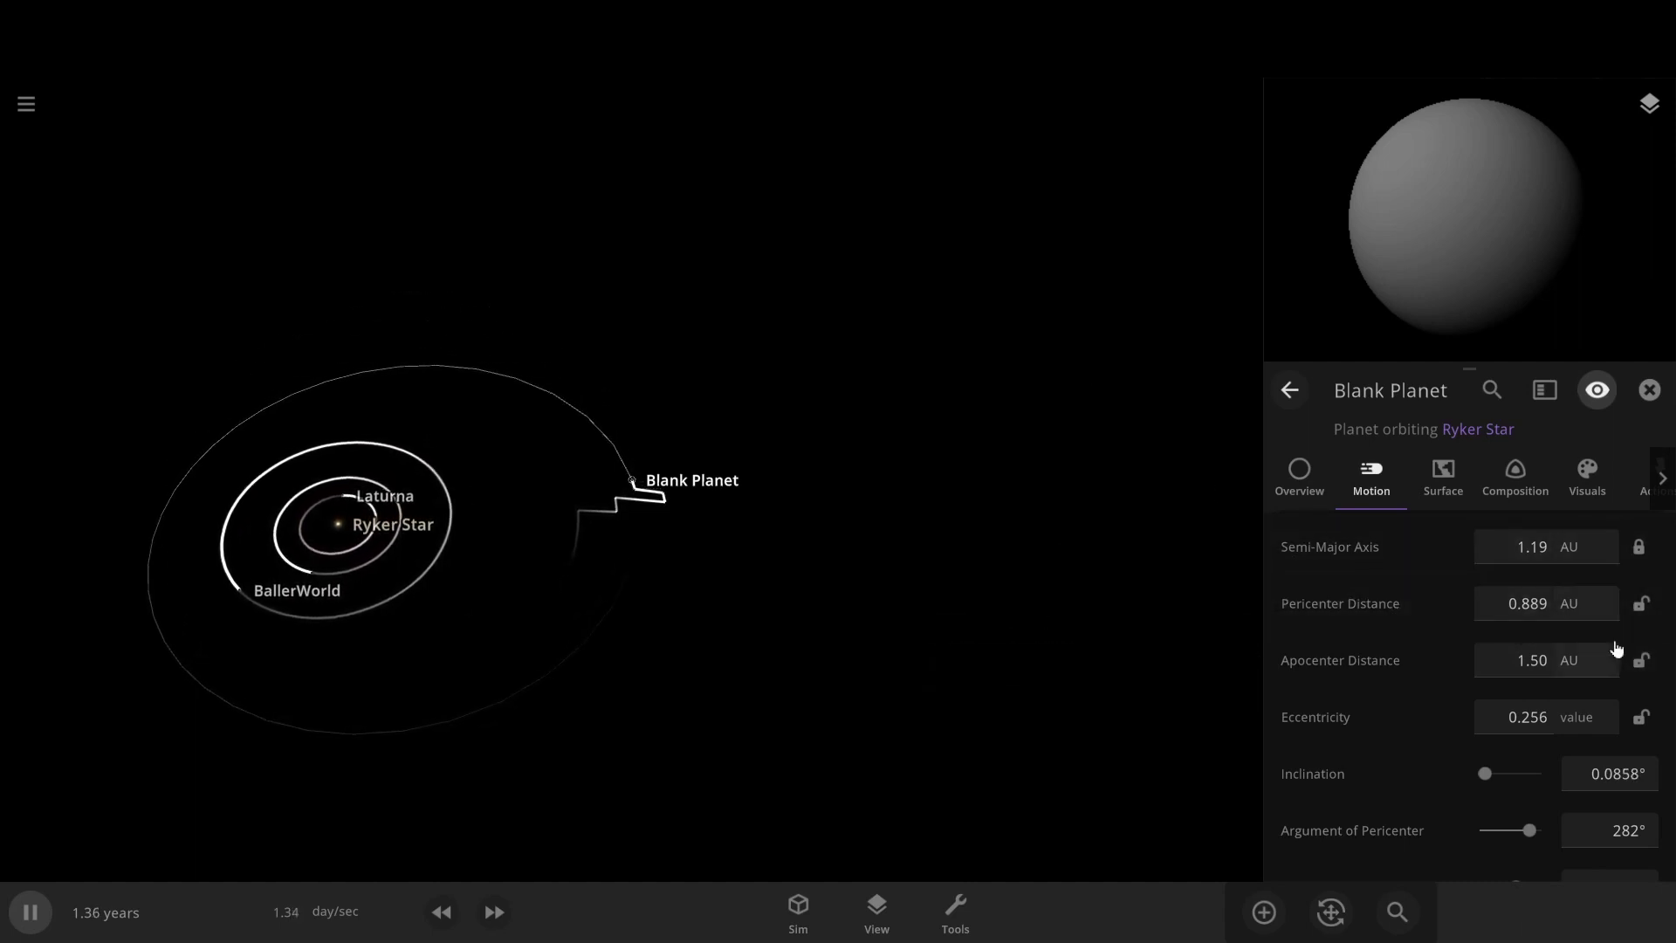
# - Lock the Blank Planet's apocenter distance and lower its pericenter distance to 0.733 AU
pyautogui.click(1641, 660)
pyautogui.click(1520, 612)
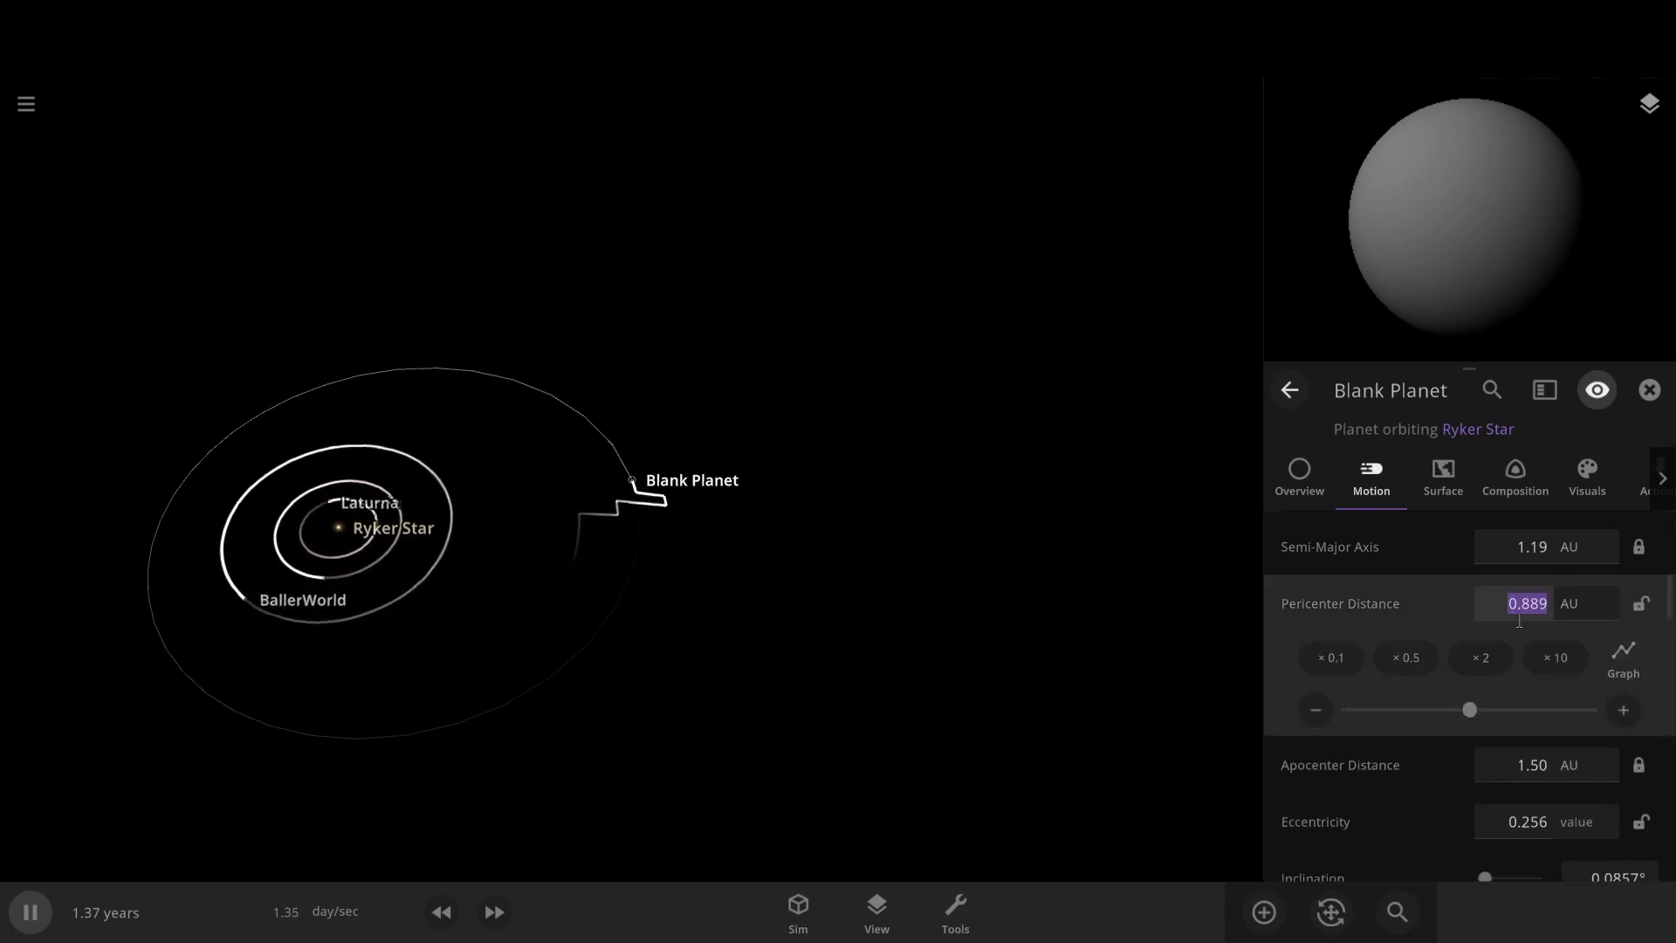
pyautogui.moveTo(1470, 710); pyautogui.dragTo(1405, 712)
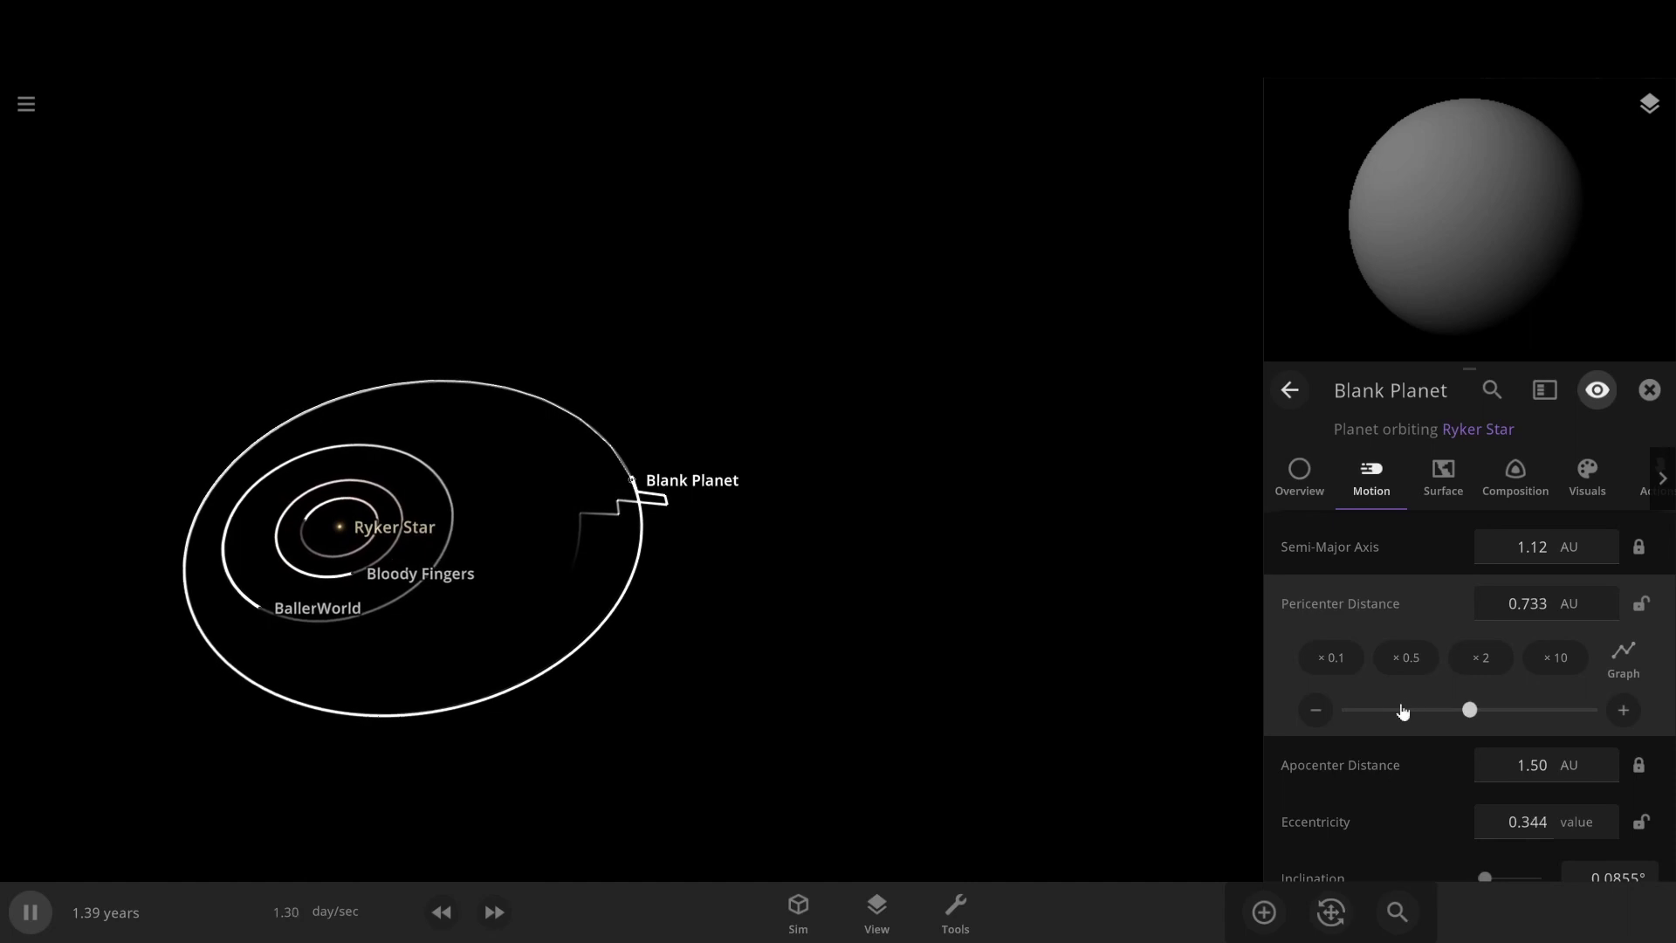
# - Lower the Blank Planet's pericenter distance to 0.576 AU and unlock its apocenter distance
pyautogui.click(1384, 702)
pyautogui.click(1384, 702)
pyautogui.click(1384, 702)
pyautogui.click(1384, 701)
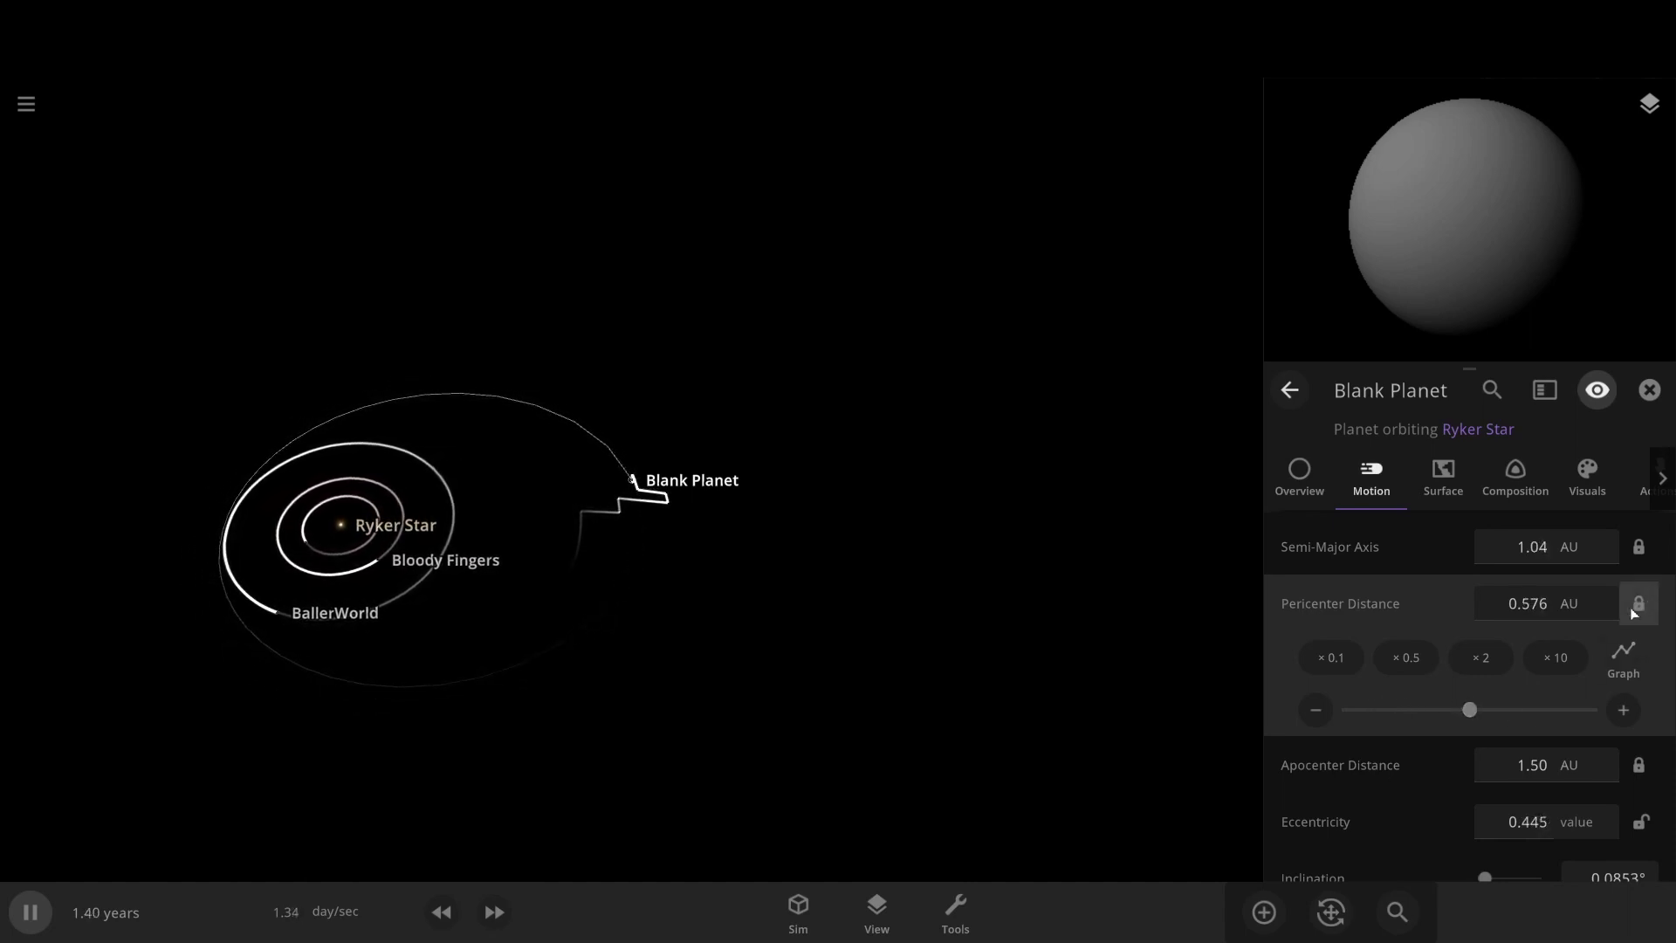
pyautogui.click(1641, 765)
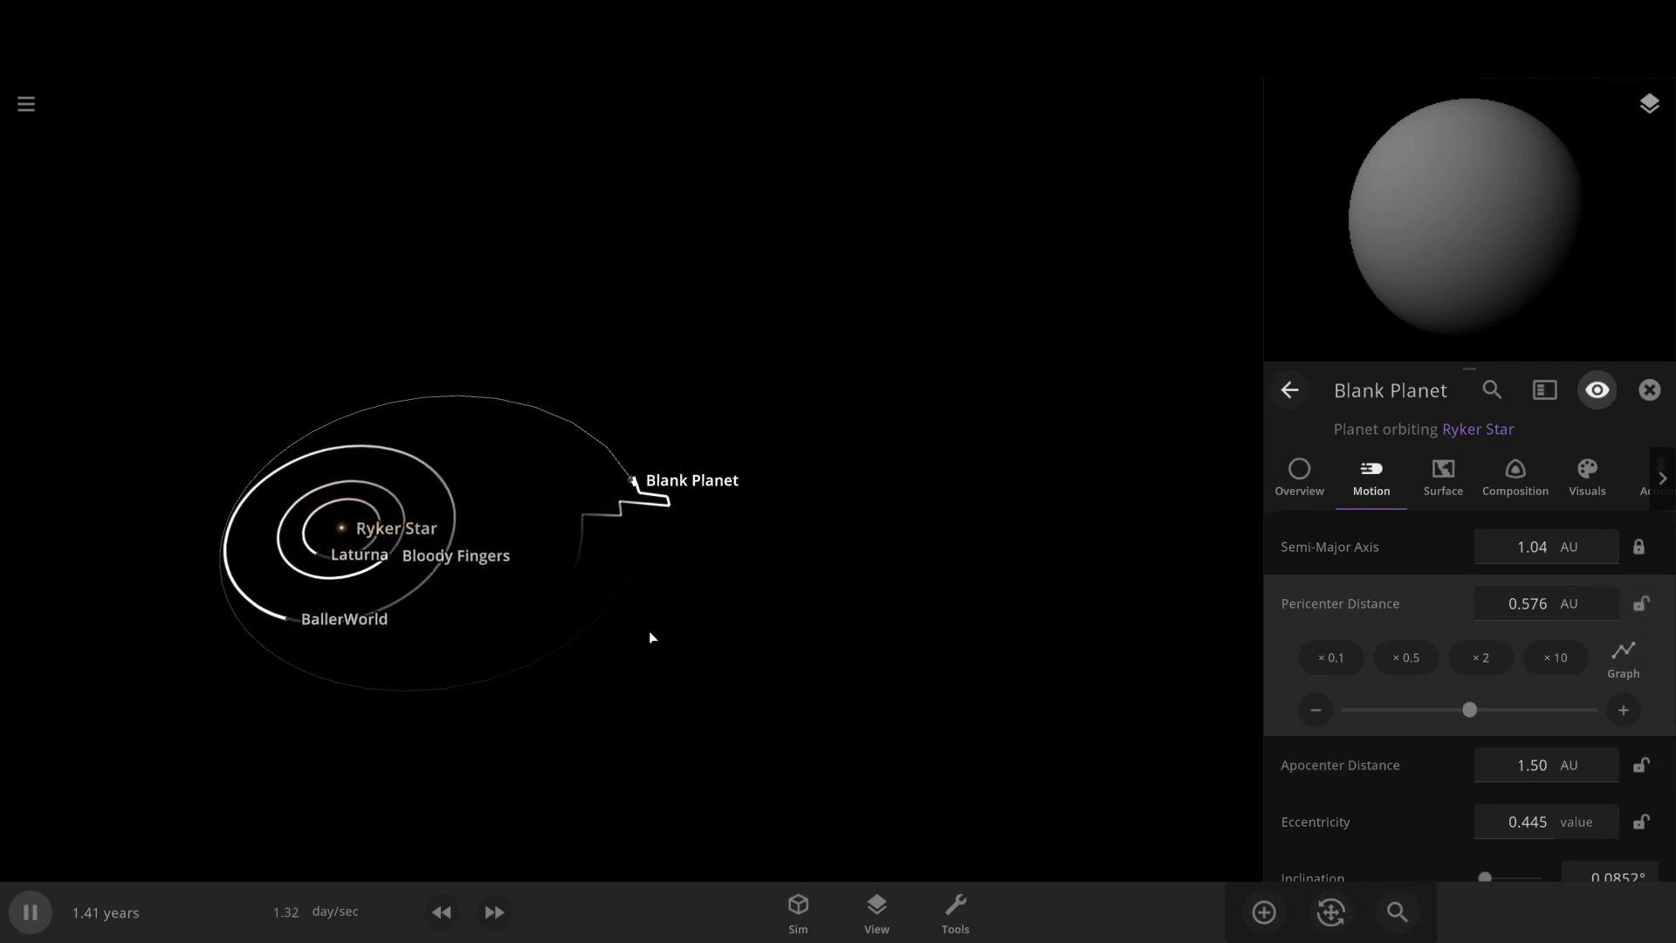
# - Rename the Blank Planet as Cyxus
pyautogui.scroll(8, 599, 511)
pyautogui.moveTo(614, 511); pyautogui.dragTo(413, 485)
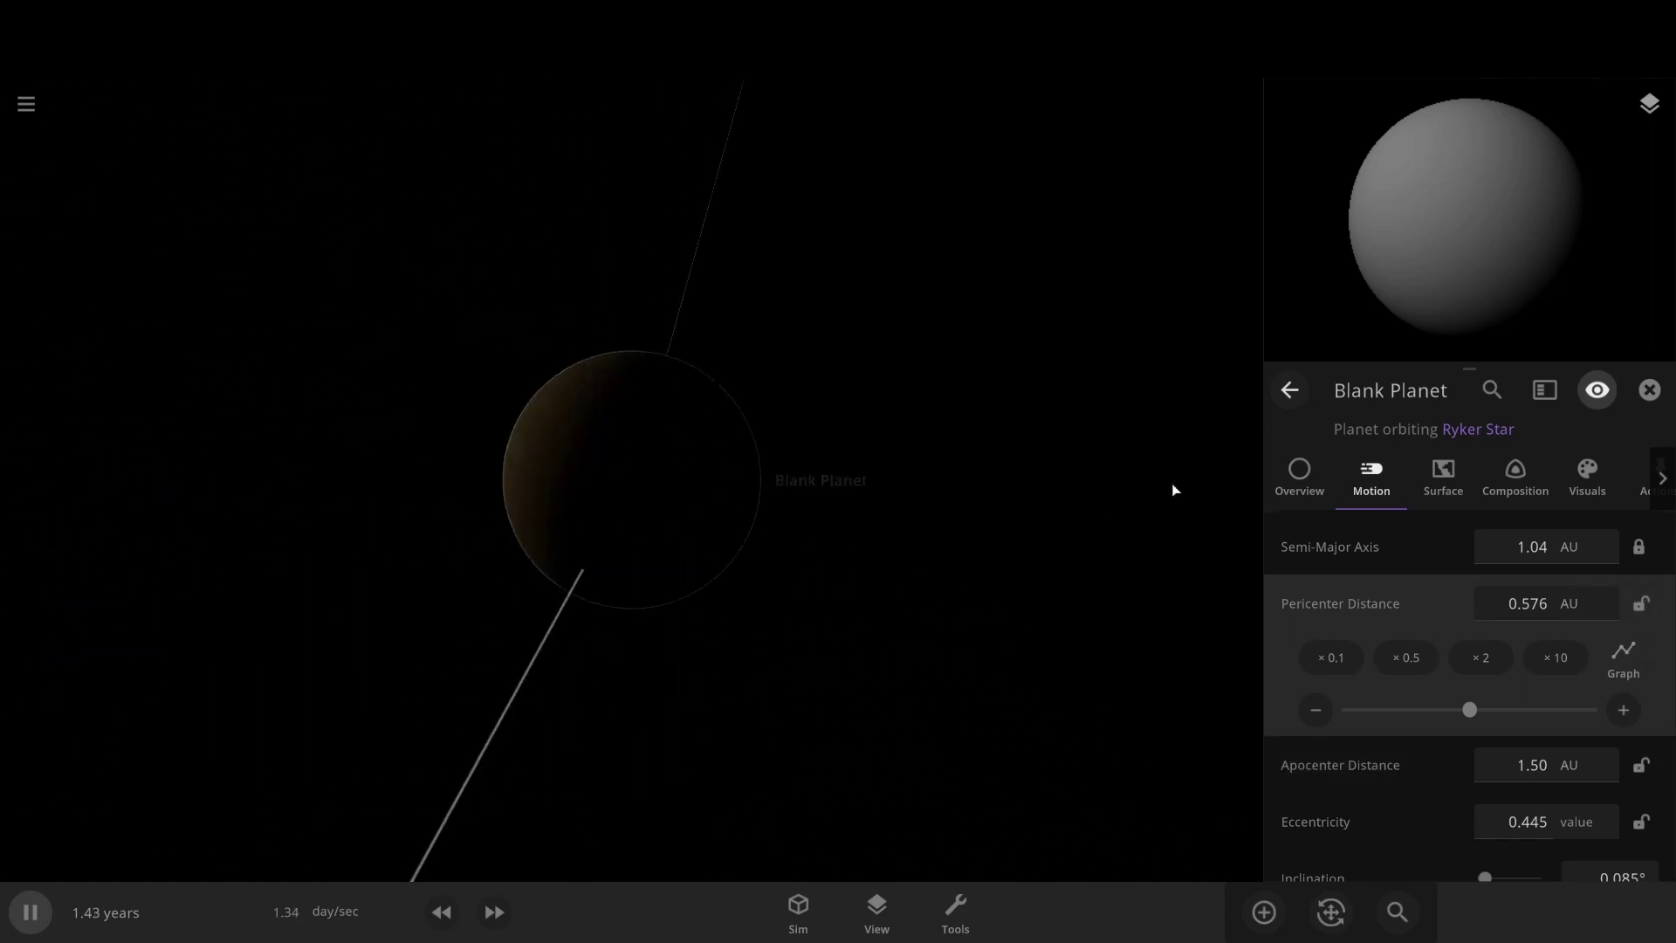
pyautogui.click(1294, 479)
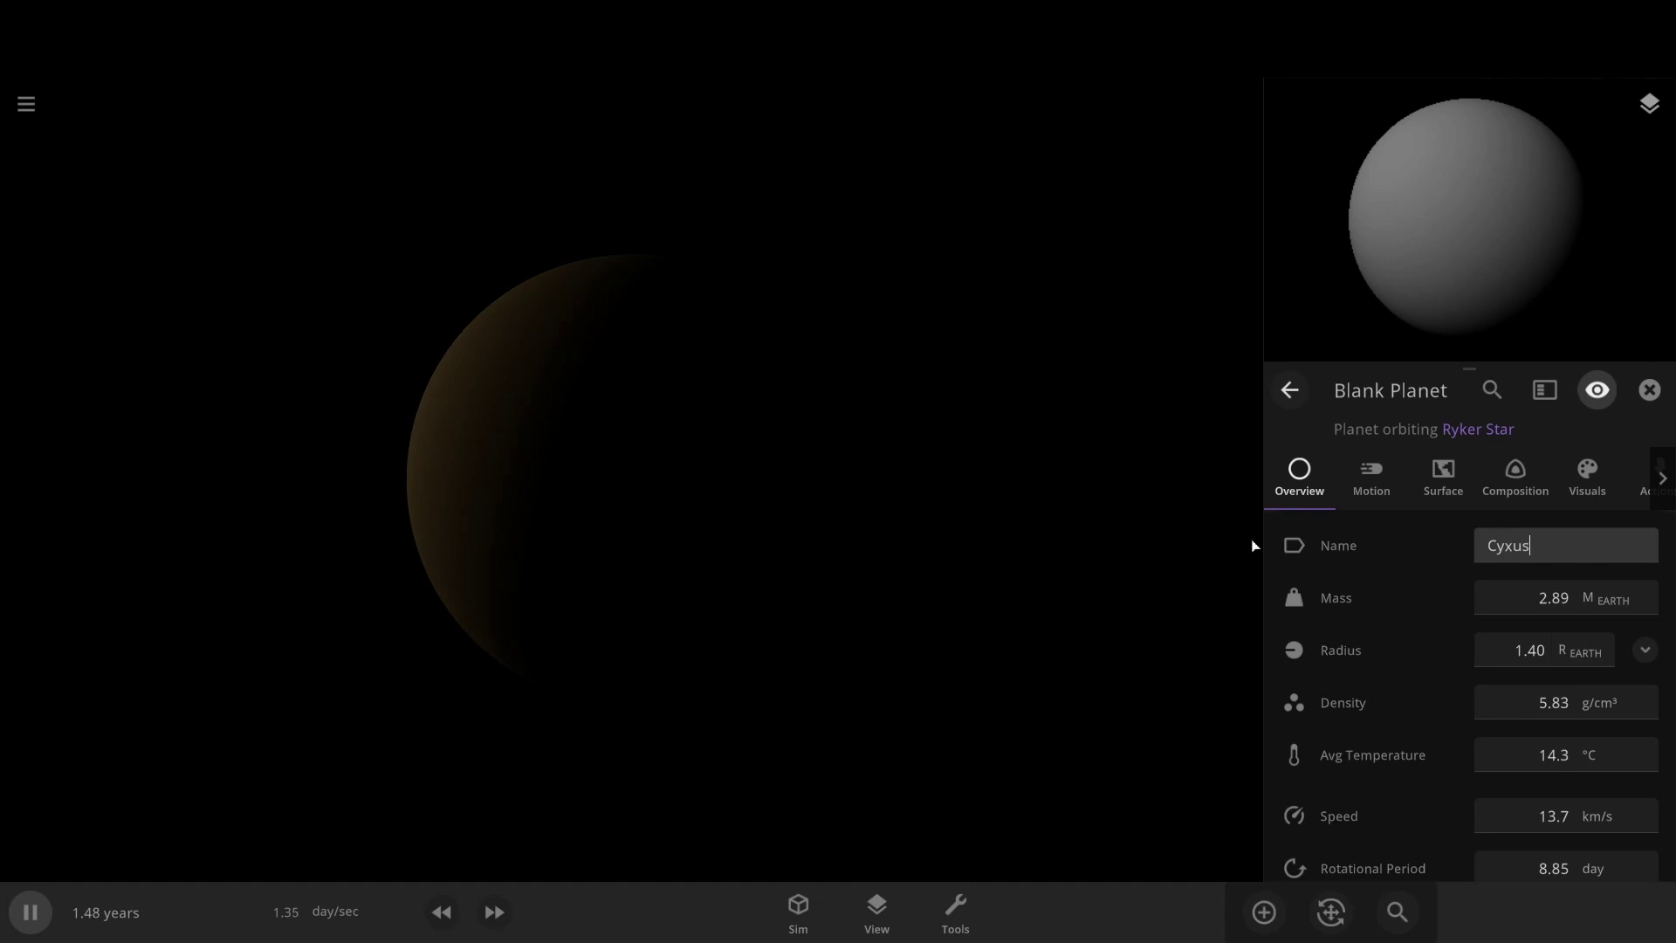
pyautogui.press('Return')
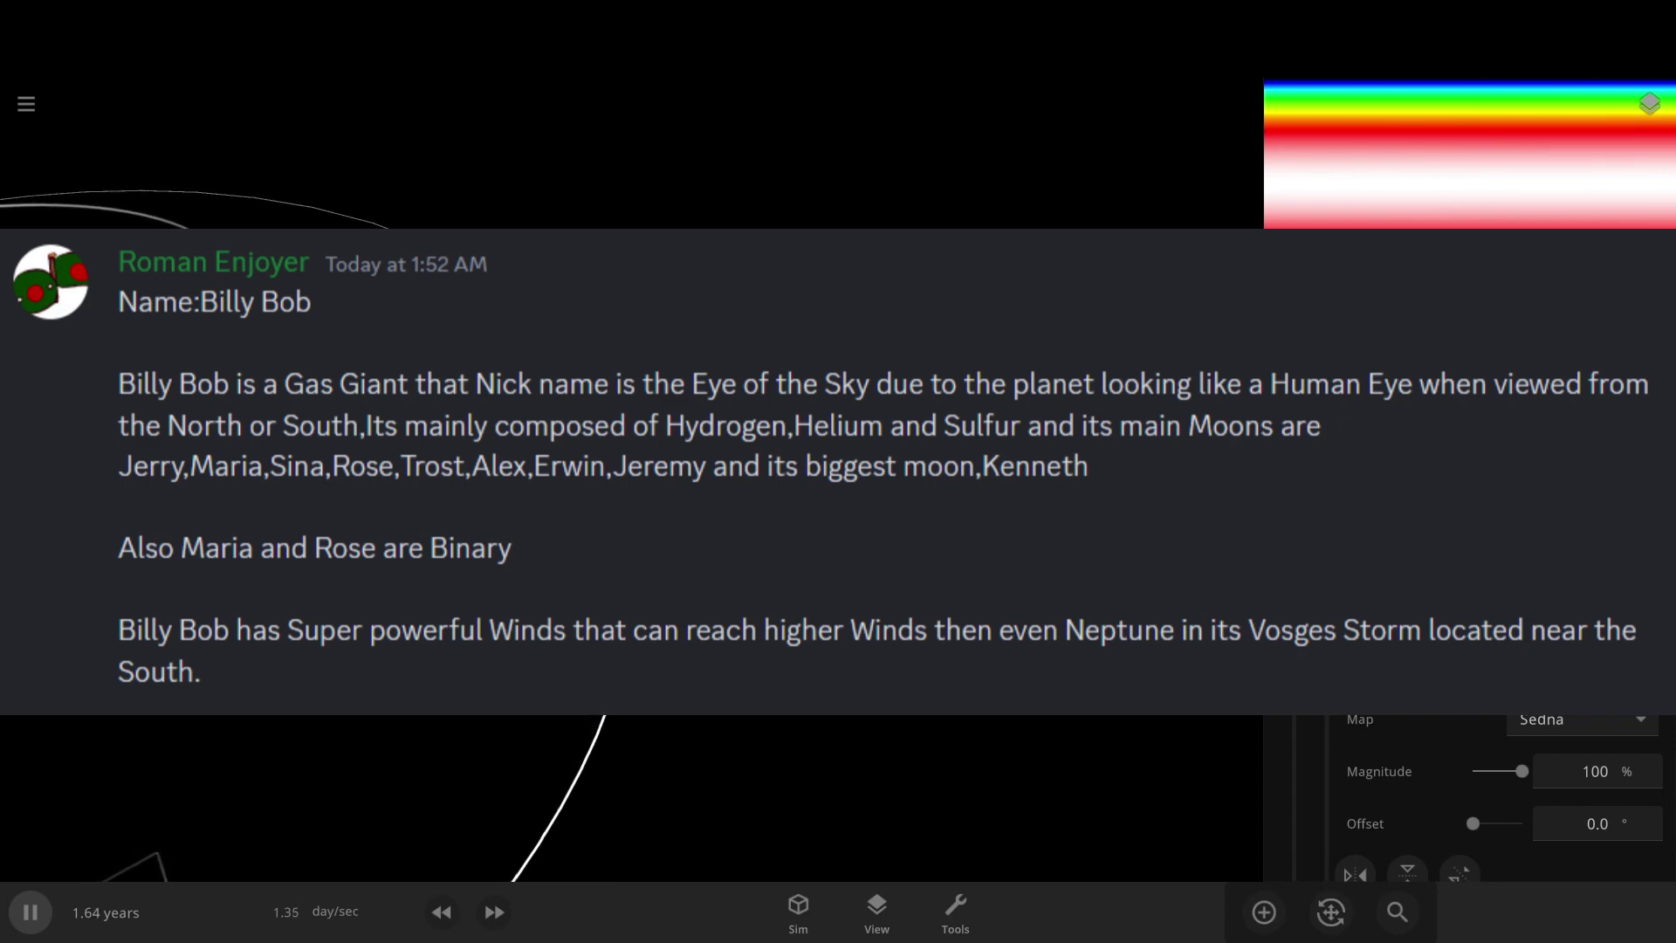
# - Add another Blank Planet well outside Cyxus's orbit around Ryker Star and open its properties
pyautogui.click(1250, 918)
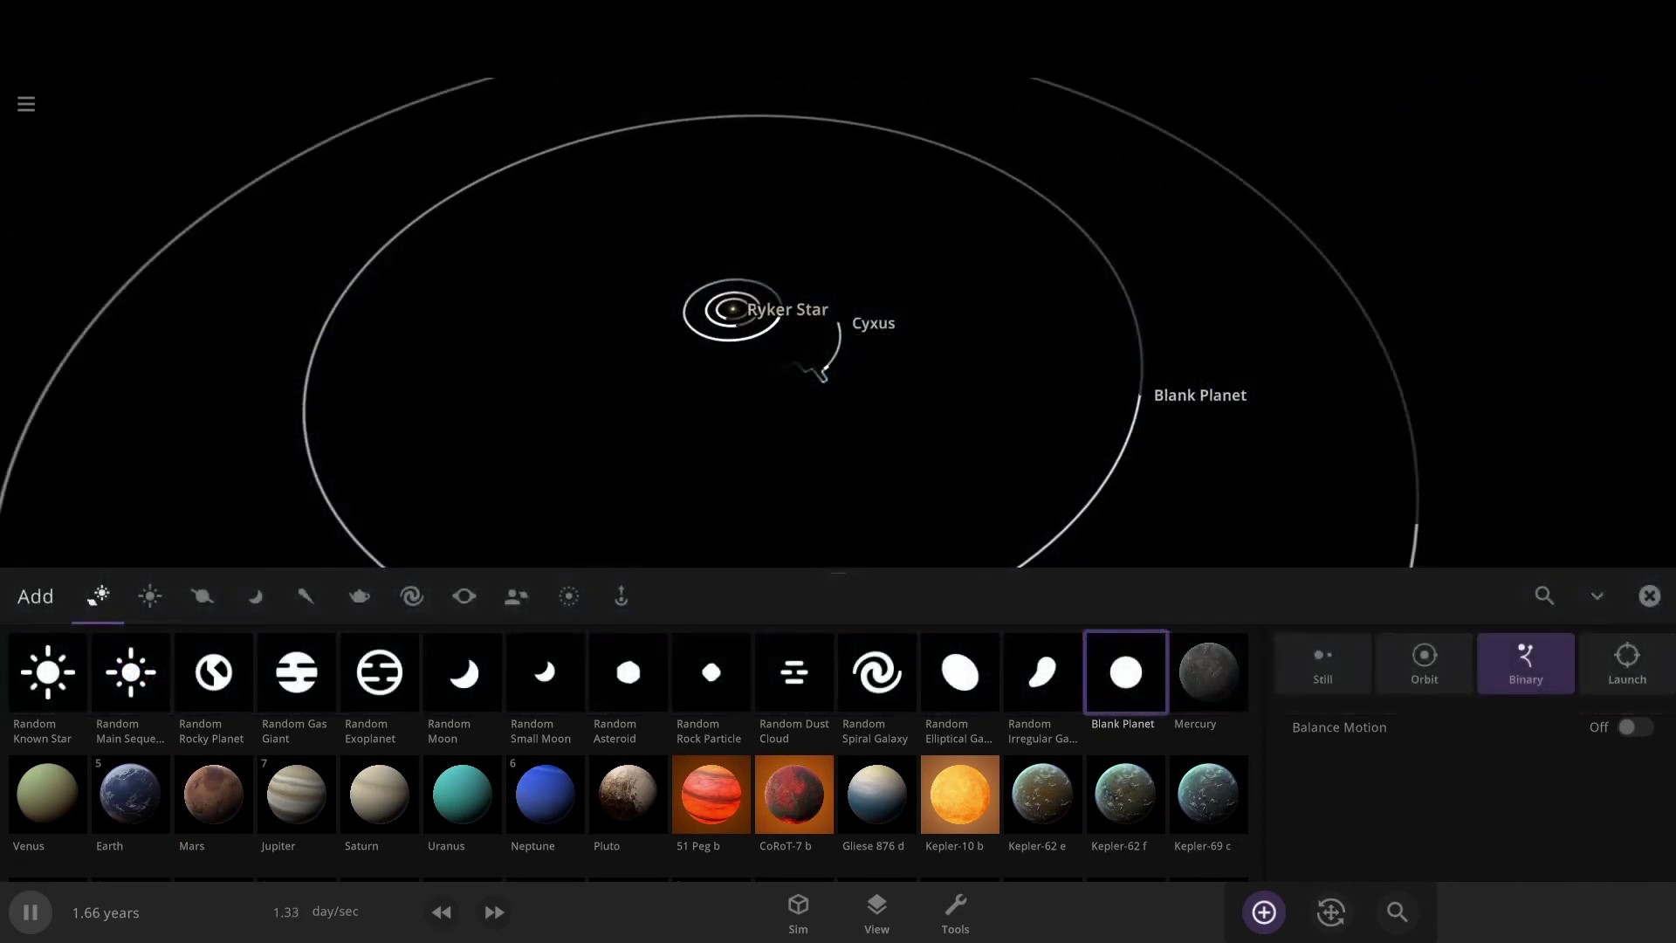
pyautogui.click(1649, 596)
pyautogui.click(1139, 552)
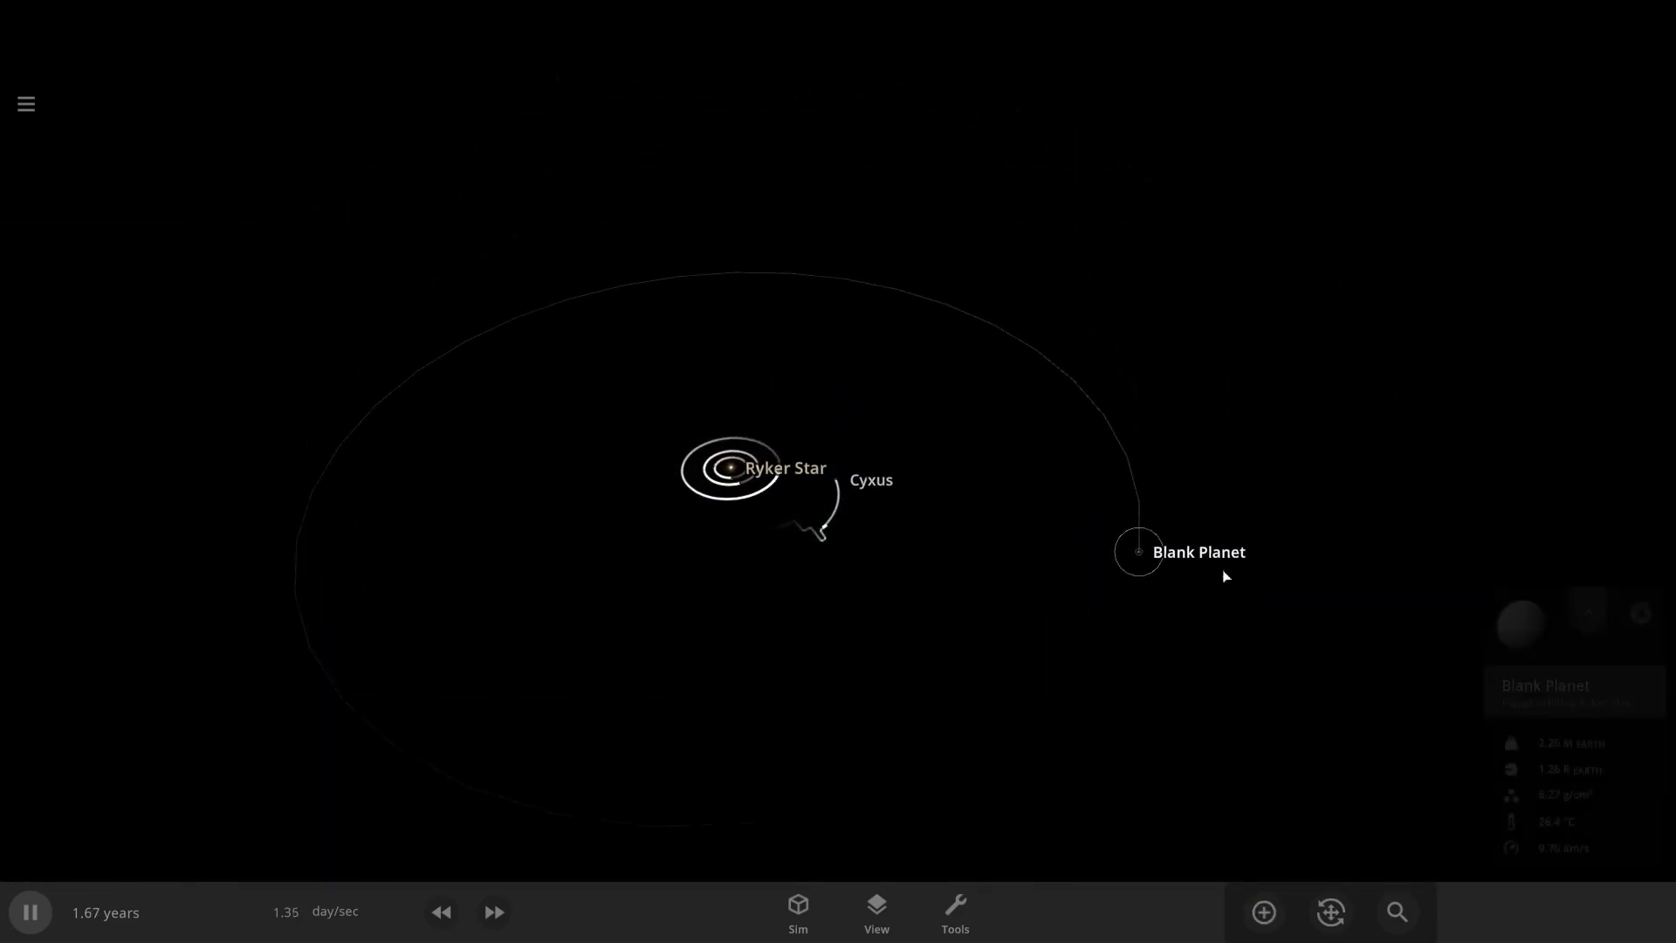
pyautogui.click(1589, 609)
# - Raise the new outer Blank Planet's mass to 6.78 Jupiter masses
pyautogui.click(1432, 615)
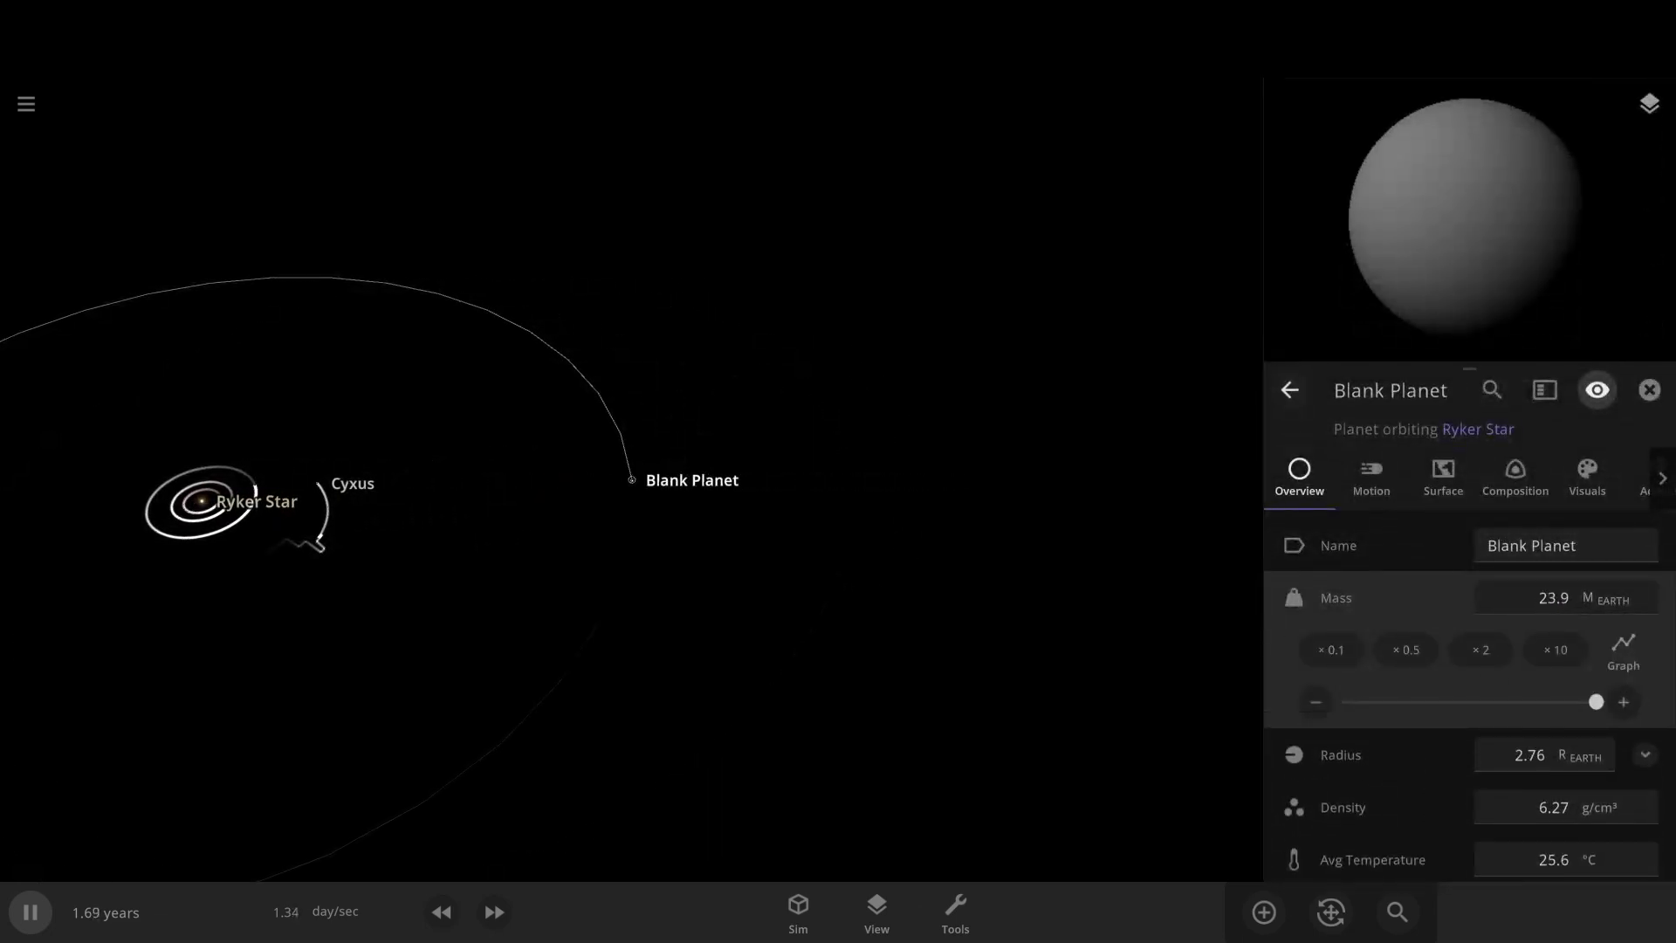
pyautogui.moveTo(1597, 702); pyautogui.dragTo(1665, 679)
pyautogui.scroll(5, 741, 535)
pyautogui.scroll(5, 759, 510)
pyautogui.moveTo(1263, 705); pyautogui.dragTo(1264, 705)
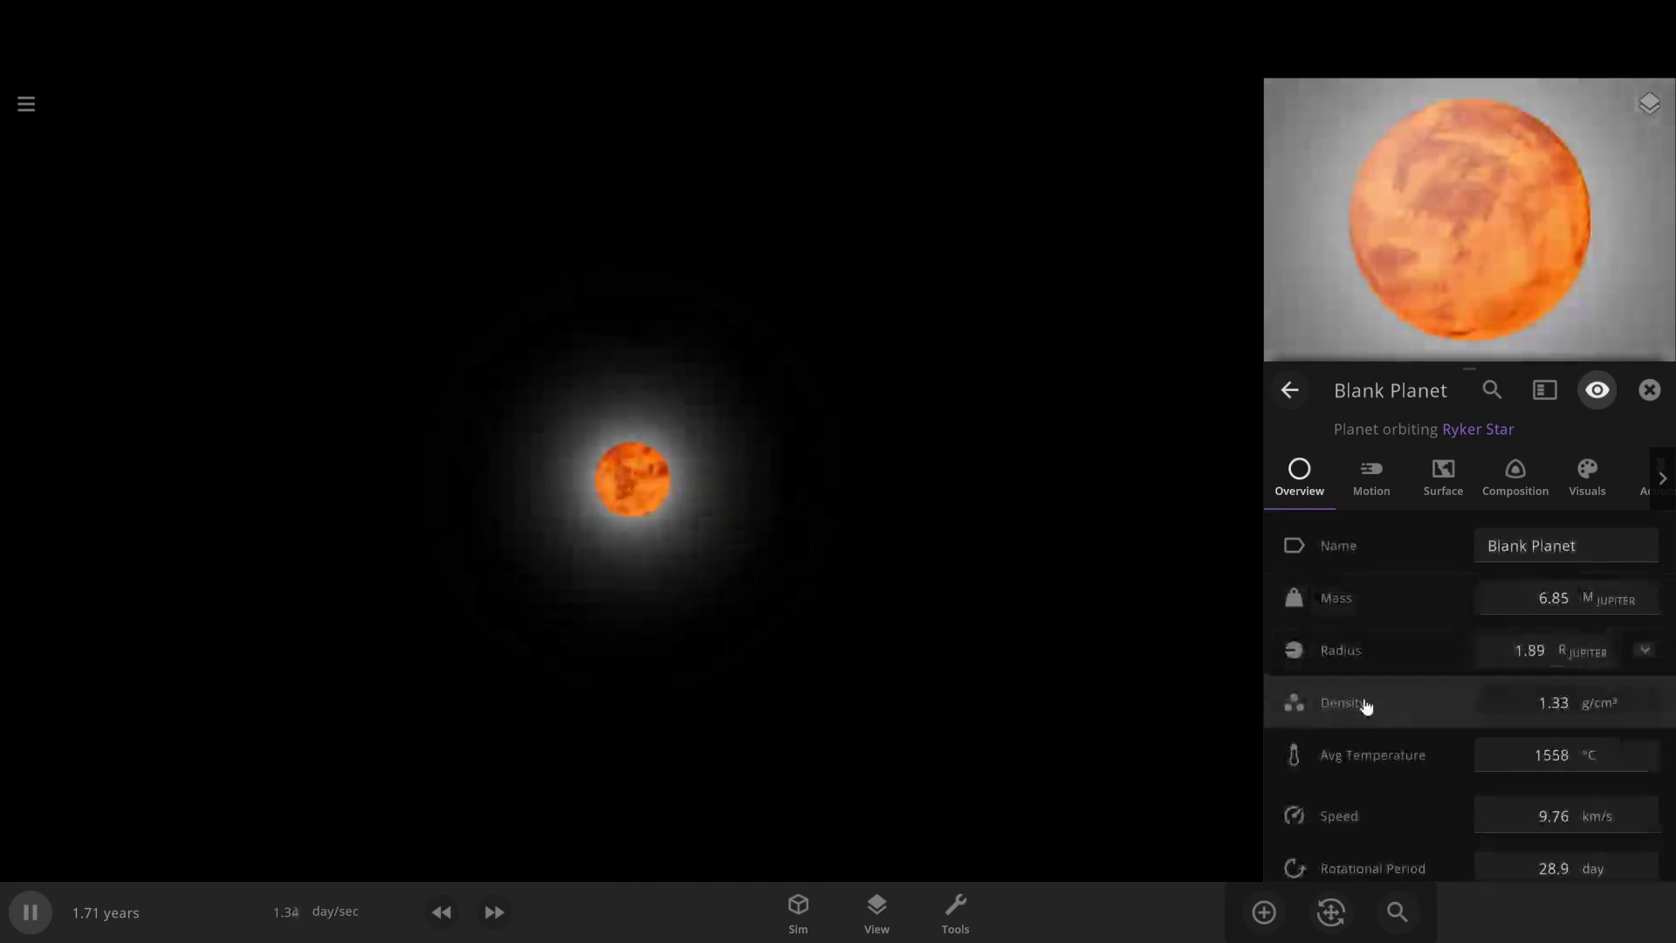
pyautogui.click(1365, 705)
pyautogui.click(1511, 616)
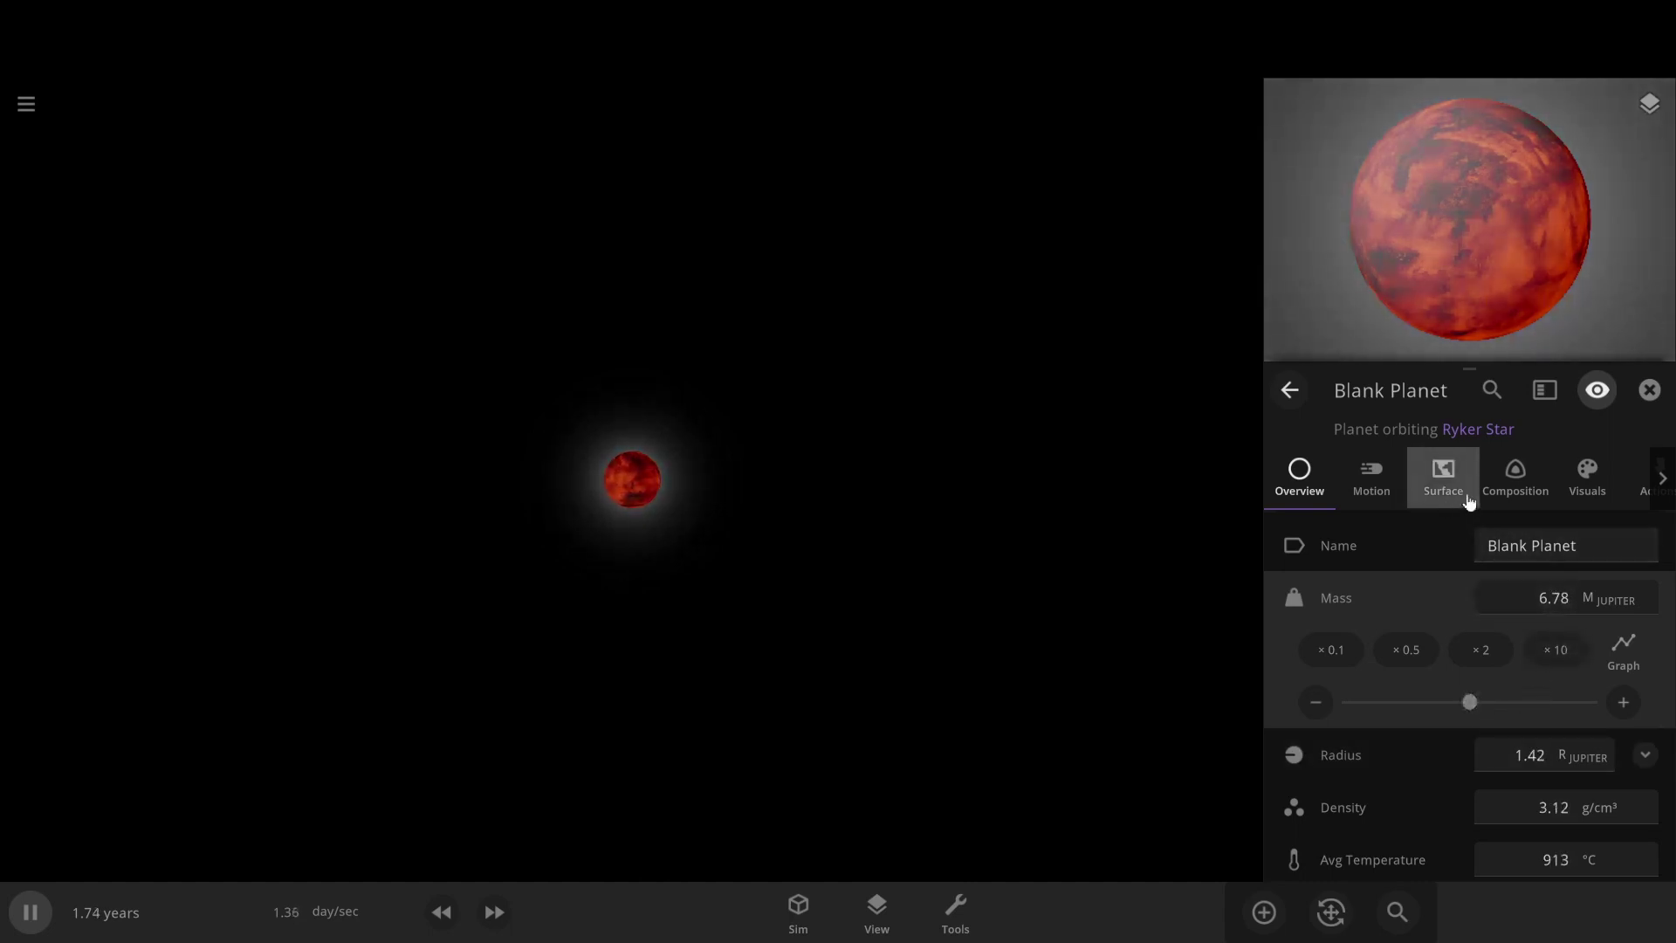
# - Adjust the material composition of the massive outer Blank Planet to make it a gas giant
pyautogui.click(1526, 495)
pyautogui.scroll(-3, 1367, 803)
pyautogui.moveTo(1352, 747); pyautogui.dragTo(1412, 749)
pyautogui.scroll(5, 880, 561)
pyautogui.scroll(5, 874, 559)
# - Rename the new gas giant as Billy Bob
pyautogui.click(1214, 613)
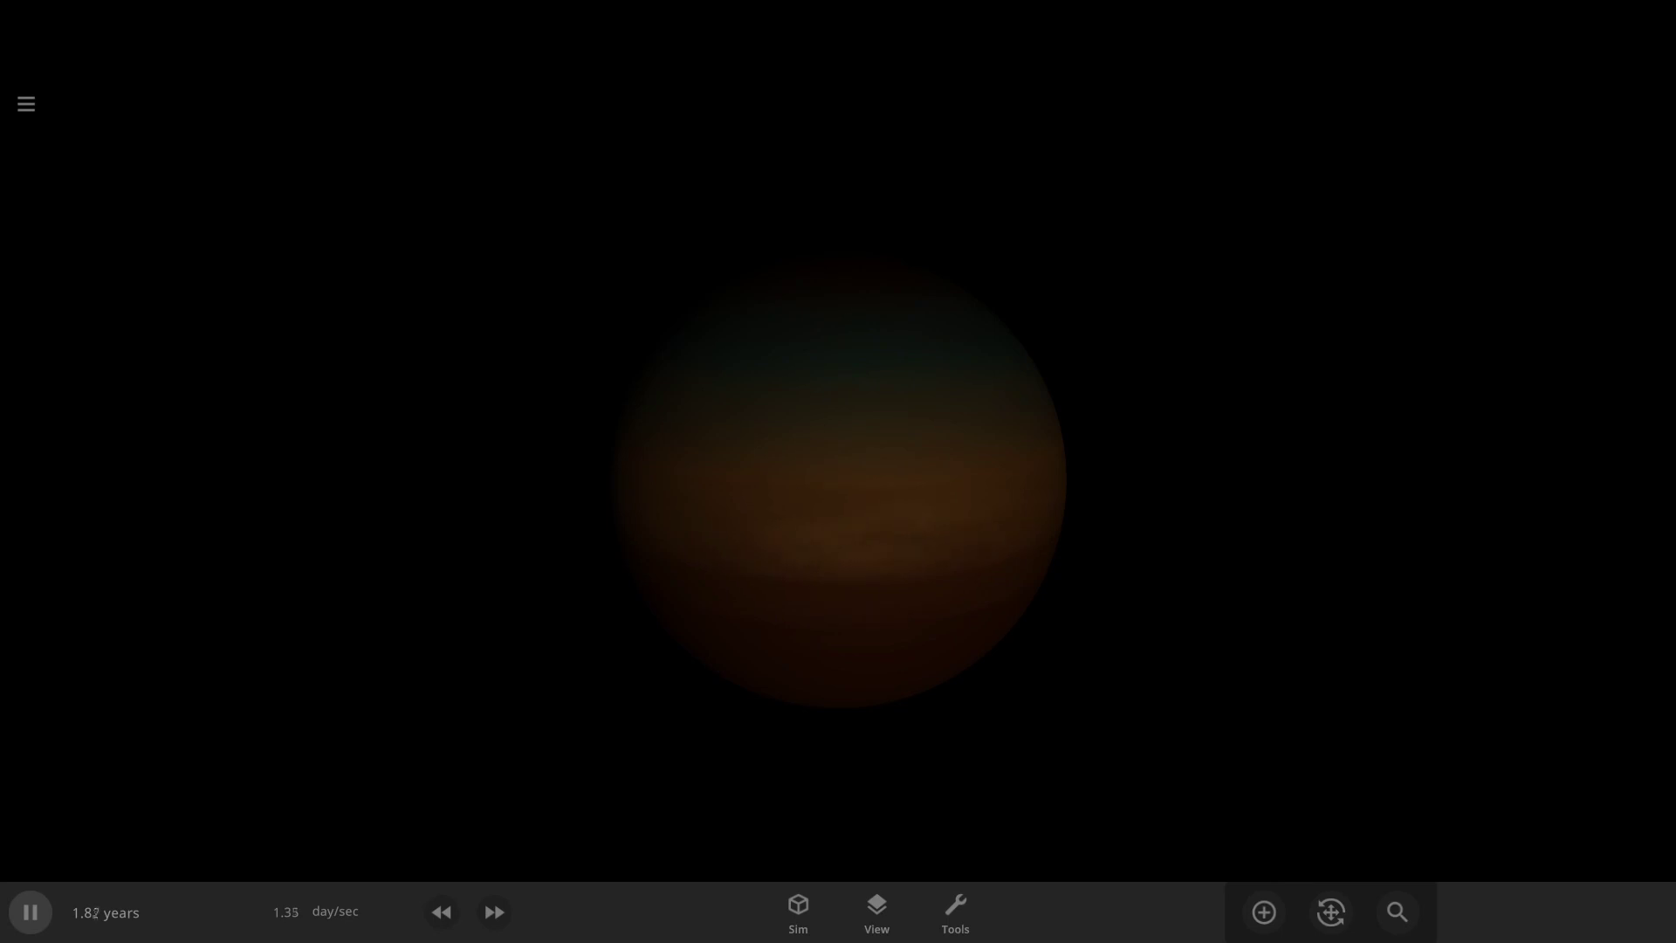
pyautogui.moveTo(1593, 645)
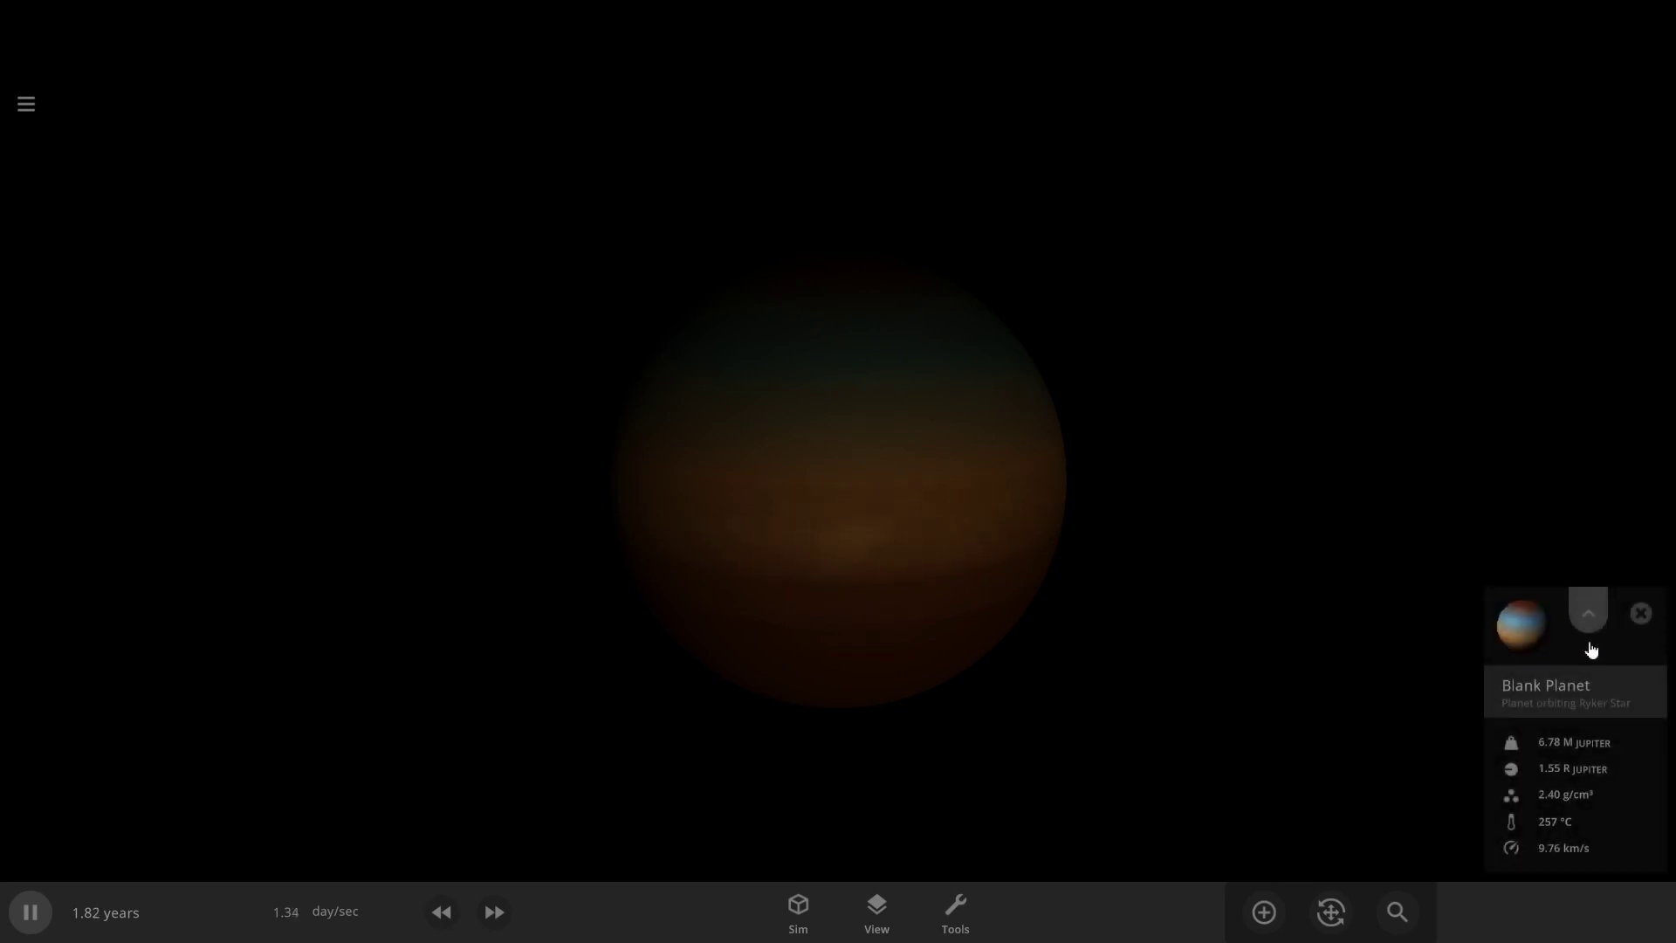
pyautogui.click(1590, 613)
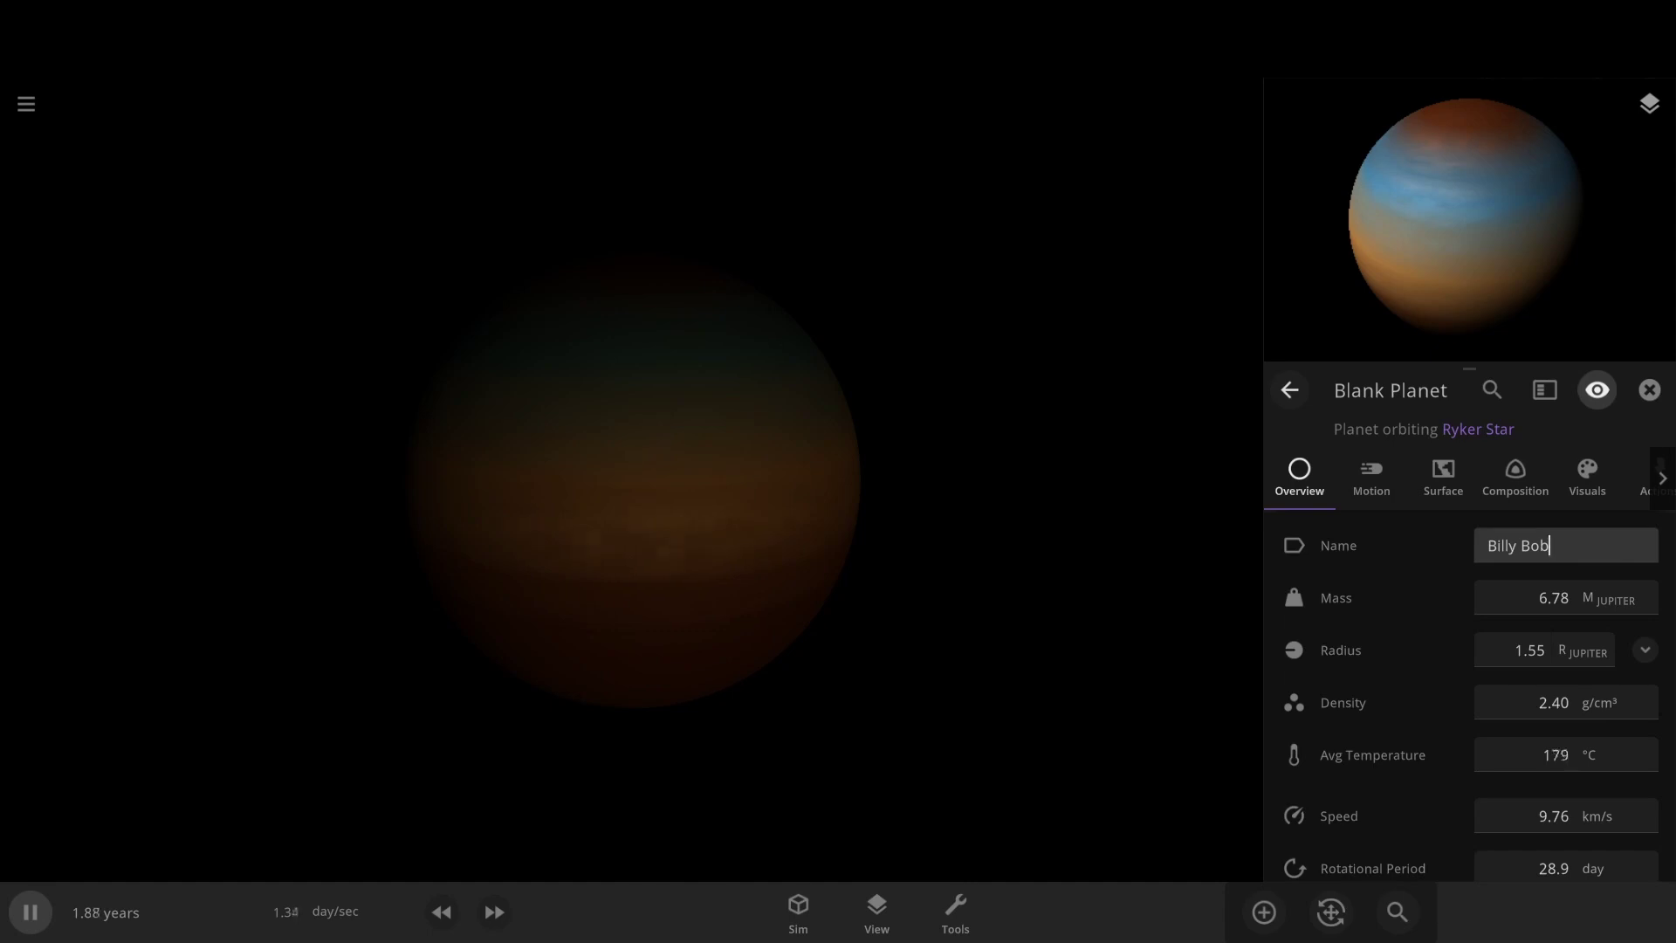
# - Place several Random Small Moons in orbits at different distances around Billy Bob
pyautogui.click(1265, 913)
pyautogui.click(544, 672)
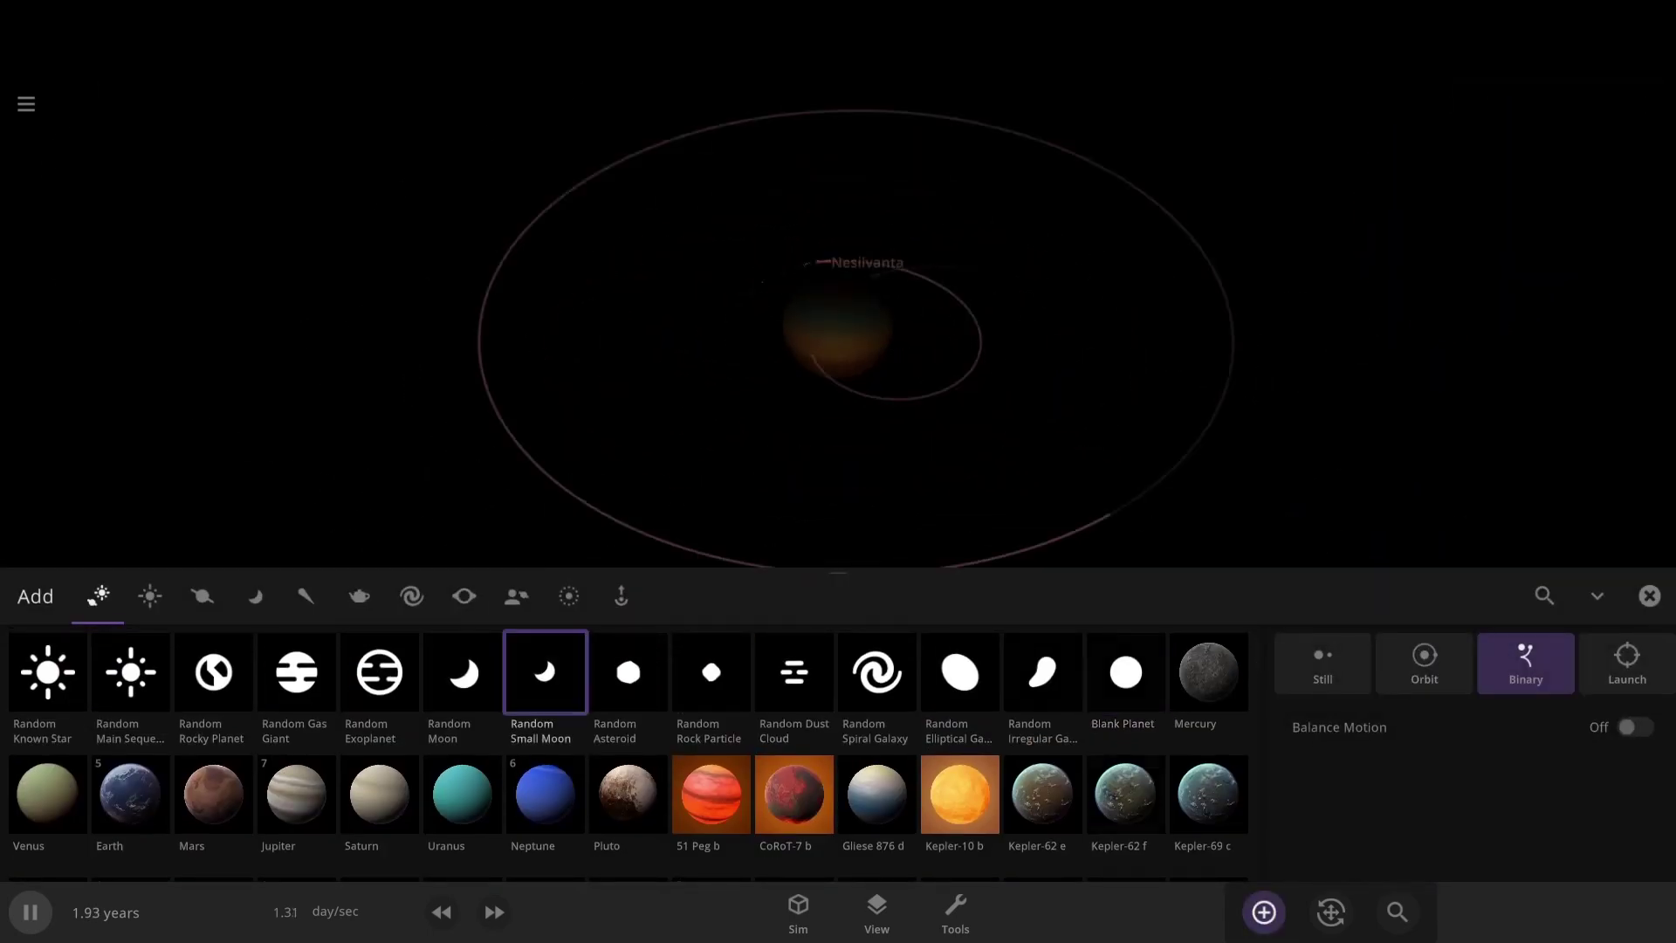
pyautogui.click(442, 912)
pyautogui.scroll(-4, 871, 466)
pyautogui.click(1007, 476)
pyautogui.scroll(-2, 1007, 476)
pyautogui.click(1006, 476)
pyautogui.scroll(-2, 1007, 476)
pyautogui.click(1007, 476)
pyautogui.click(1084, 503)
pyautogui.click(1264, 912)
pyautogui.doubleClick(1235, 760)
pyautogui.click(1331, 912)
pyautogui.click(1264, 913)
pyautogui.click(1291, 419)
pyautogui.press('Escape')
# - Select one of Billy Bob's moons and rename it as Jerry
pyautogui.scroll(-12, 864, 602)
pyautogui.moveTo(865, 603); pyautogui.dragTo(782, 636)
pyautogui.scroll(-4, 468, 428)
pyautogui.doubleClick(579, 430)
pyautogui.moveTo(202, 568); pyautogui.dragTo(523, 559)
pyautogui.click(1589, 613)
pyautogui.click(1557, 542)
pyautogui.write('Jerry')
pyautogui.press('Return')
# - Rename two more of Billy Bob's moons as Sina and Trost
pyautogui.doubleClick(837, 483)
pyautogui.click(1547, 817)
pyautogui.click(1579, 543)
pyautogui.write('Sina')
pyautogui.doubleClick(280, 584)
pyautogui.click(1588, 613)
pyautogui.click(1546, 554)
pyautogui.write('Trost')
pyautogui.press('Return')
# - Rename the following two moons of Billy Bob as Alex and Erwin
pyautogui.doubleClick(390, 385)
pyautogui.click(1586, 602)
pyautogui.click(1630, 548)
pyautogui.write('Alex')
pyautogui.doubleClick(556, 450)
pyautogui.click(1299, 475)
pyautogui.click(1565, 546)
pyautogui.write('Erwin')
# - Name the two binary moons of Billy Bob Maria and Rose
pyautogui.doubleClick(532, 420)
pyautogui.click(1527, 715)
pyautogui.click(1565, 546)
pyautogui.write('Maria')
pyautogui.doubleClick(680, 446)
pyautogui.click(1566, 546)
pyautogui.write('Rose')
pyautogui.press('Return')
# - Add a Blank Planet beyond Billy Bob's orbit, about 13 AU from Ryker Star
pyautogui.scroll(-5, 640, 637)
pyautogui.moveTo(640, 636); pyautogui.dragTo(769, 611)
pyautogui.click(860, 400)
pyautogui.click(820, 535)
pyautogui.moveTo(954, 537); pyautogui.dragTo(1231, 535)
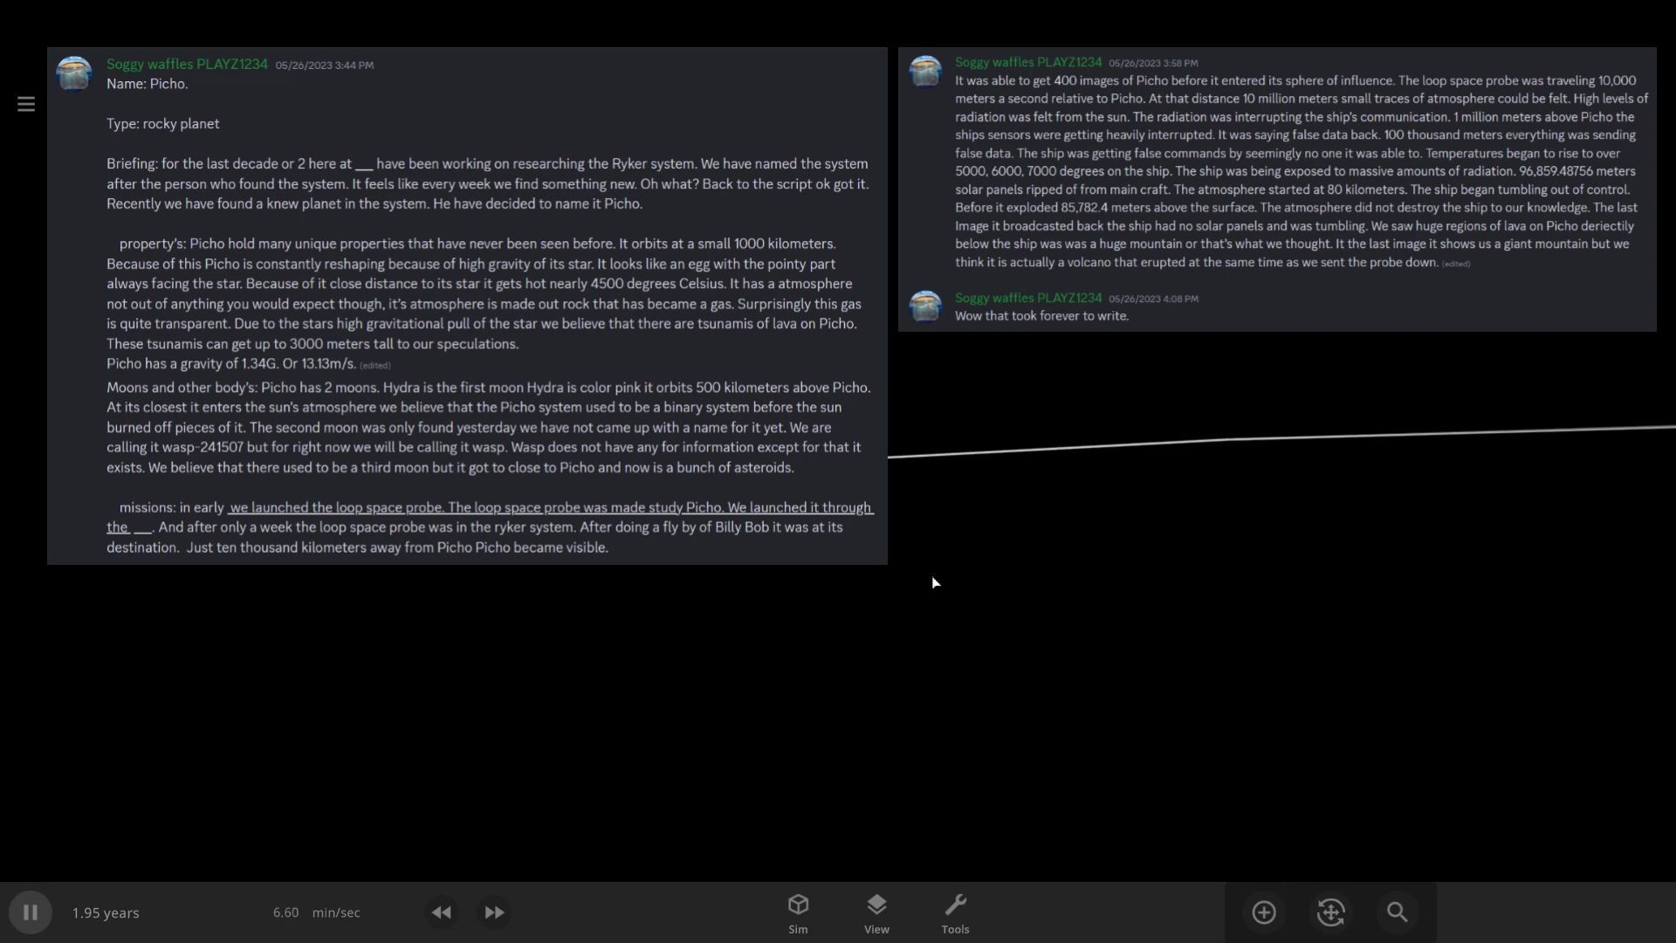
pyautogui.scroll(-8, 940, 572)
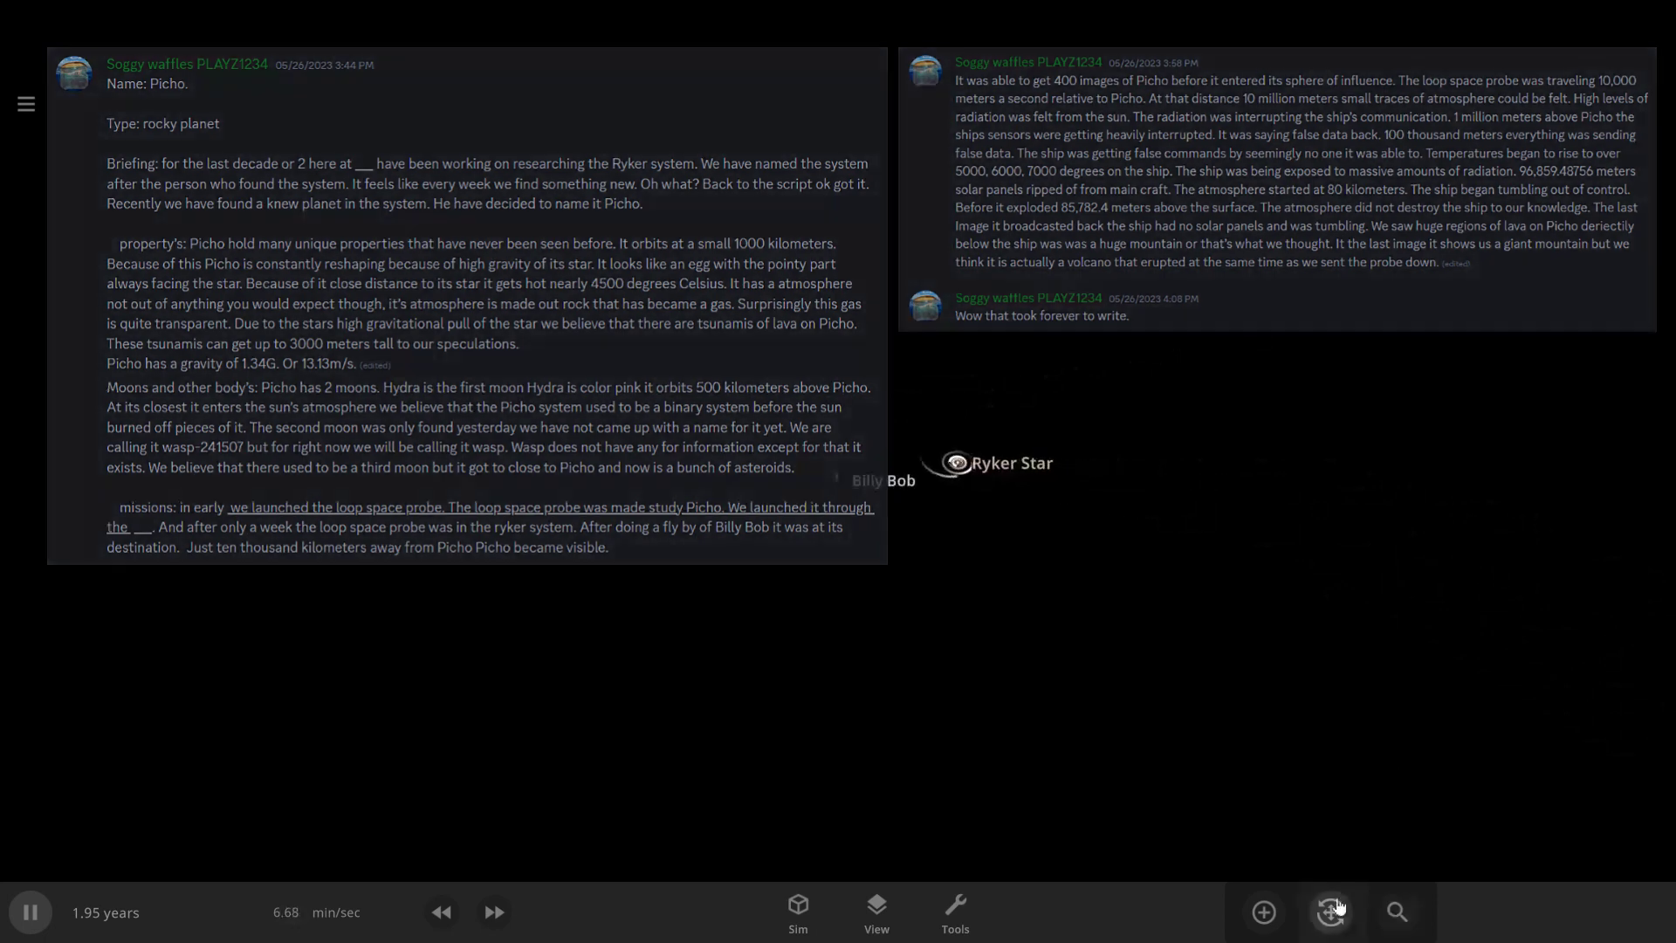
pyautogui.click(1333, 912)
pyautogui.click(1265, 911)
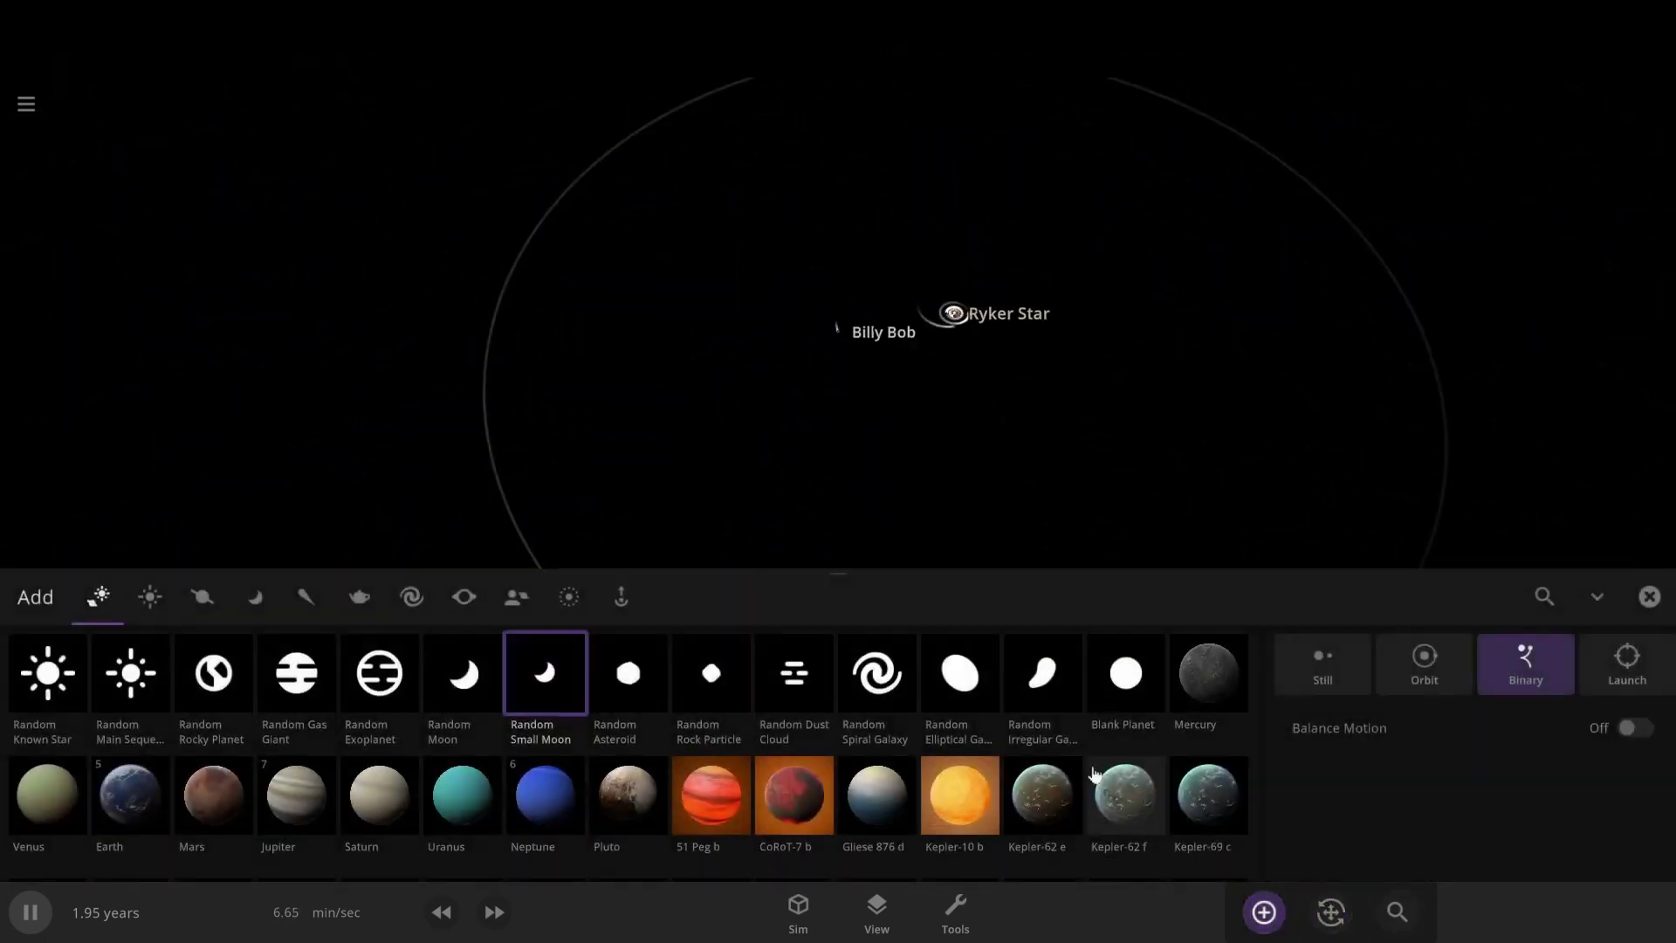
pyautogui.click(1135, 686)
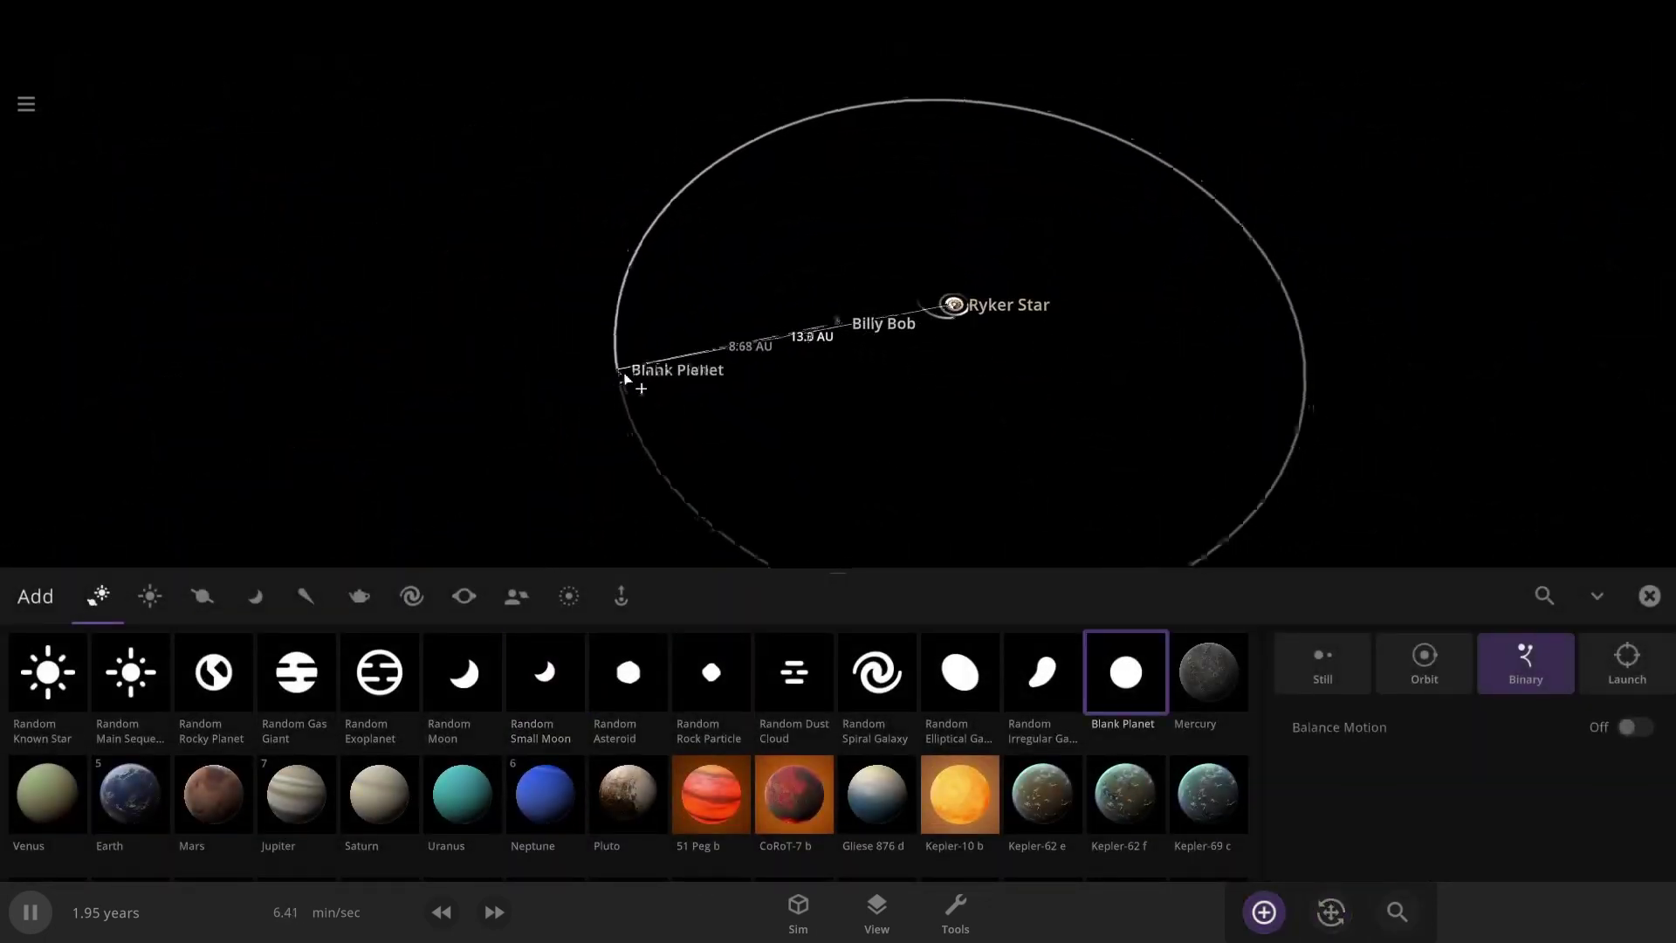
pyautogui.click(631, 382)
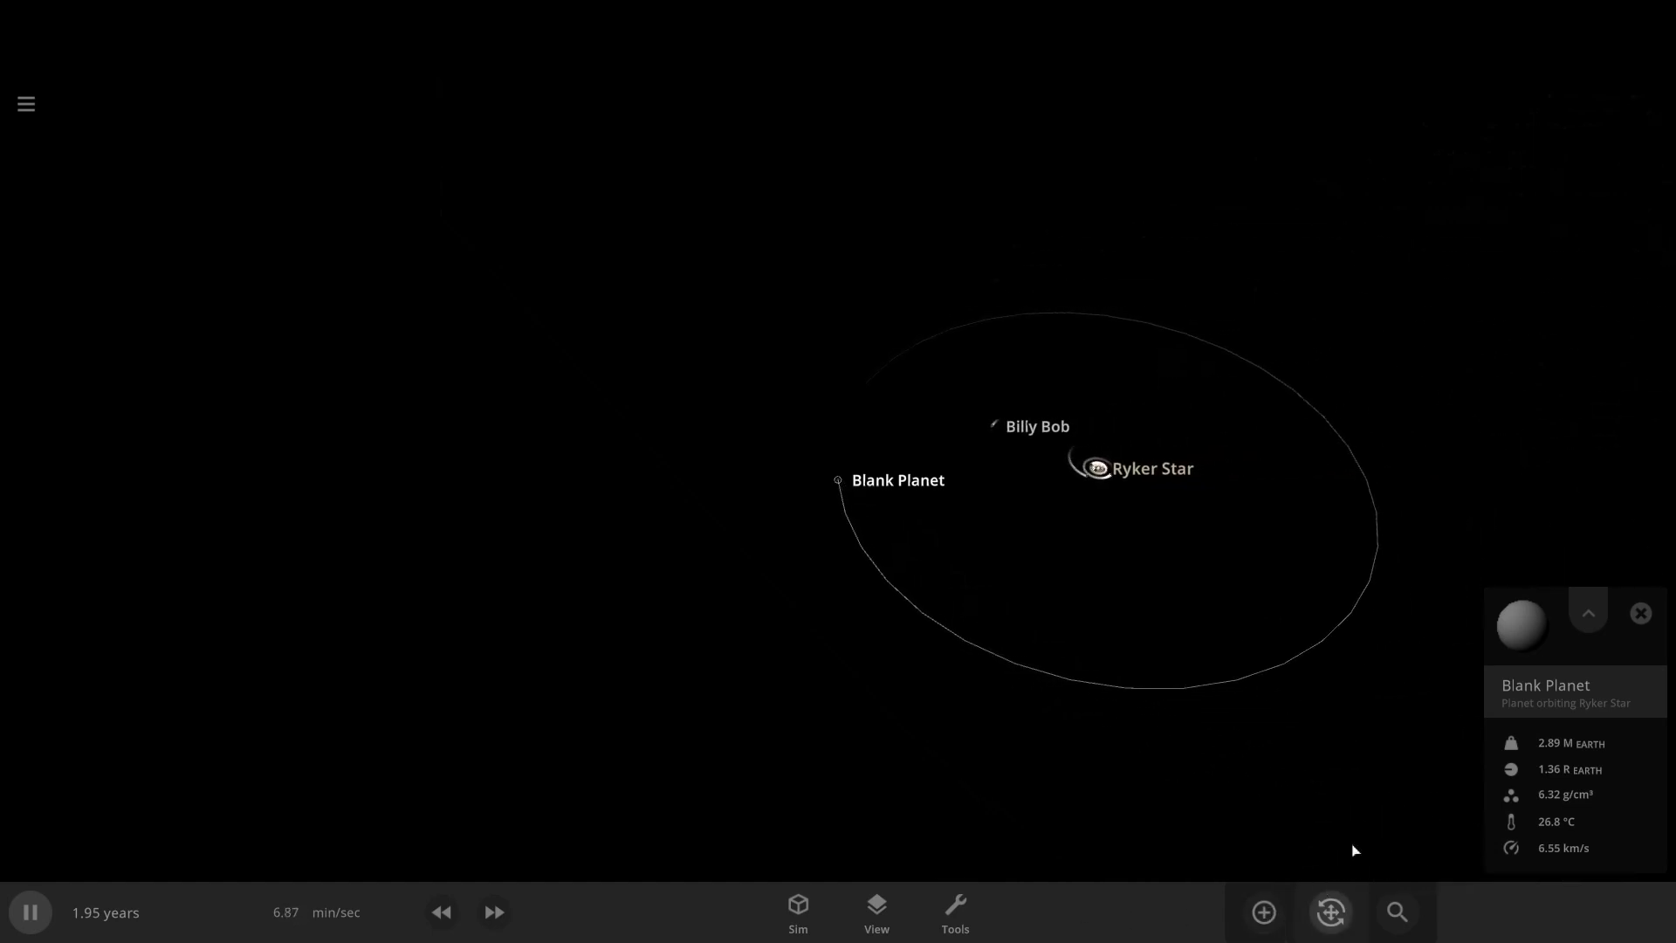
# - Open the new Blank Planet's properties and set its orbital period to 1 day
pyautogui.click(1524, 698)
pyautogui.scroll(-4, 1553, 760)
pyautogui.click(1538, 791)
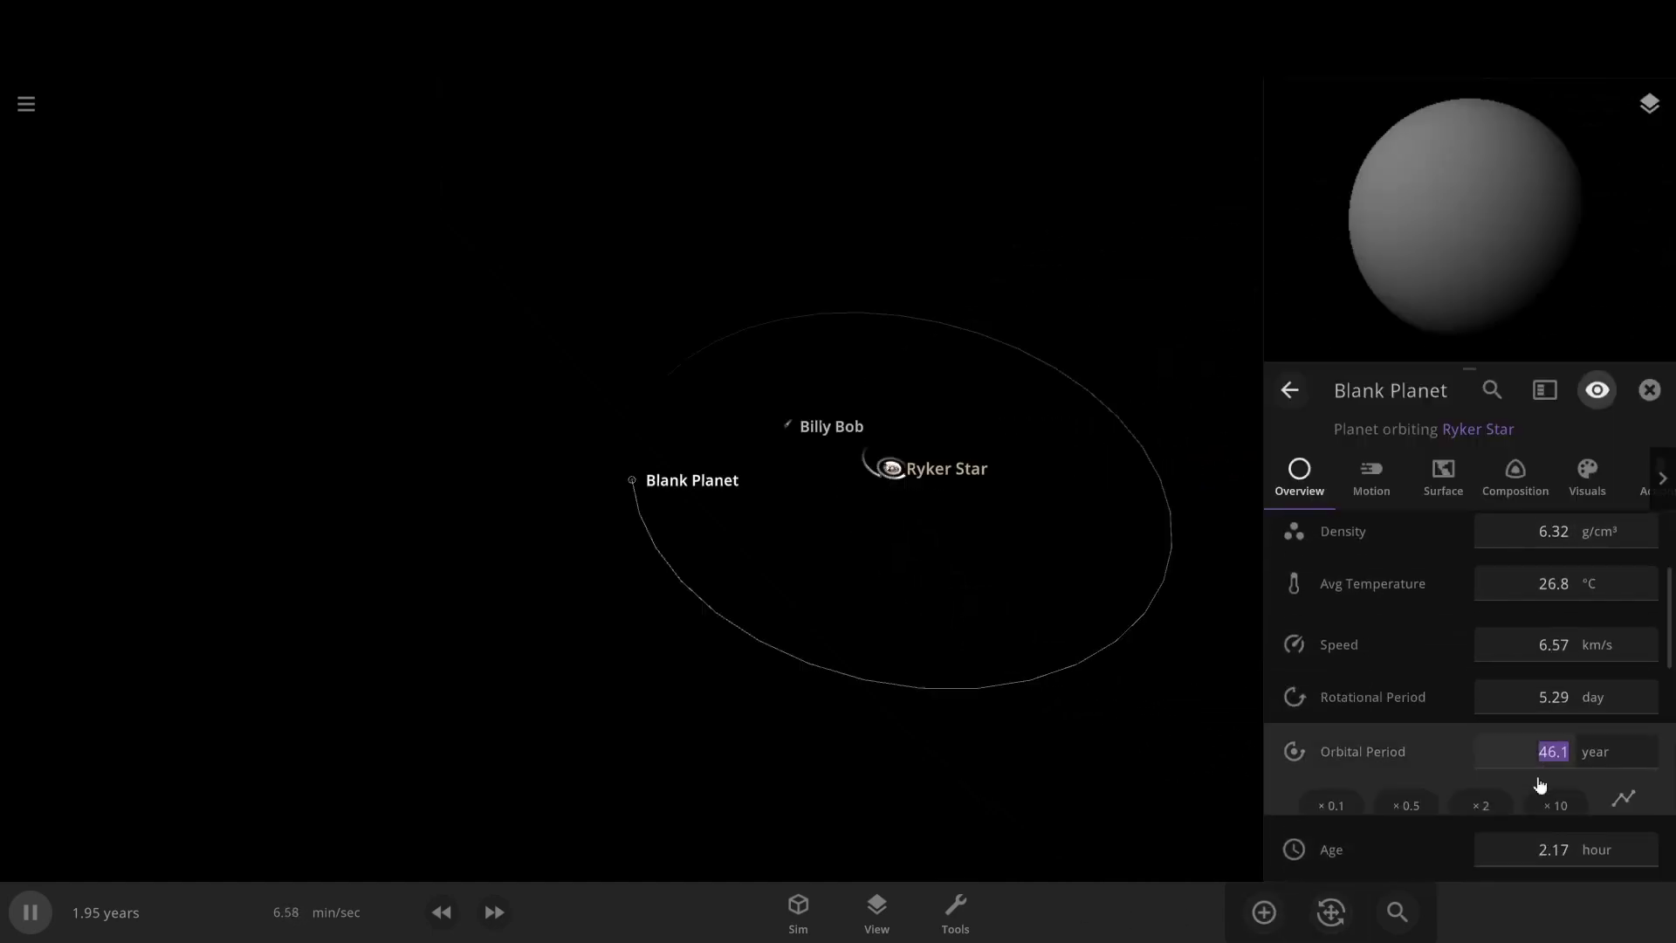
pyautogui.moveTo(1470, 853); pyautogui.dragTo(1371, 858)
pyautogui.scroll(5, 541, 478)
pyautogui.scroll(5, 314, 363)
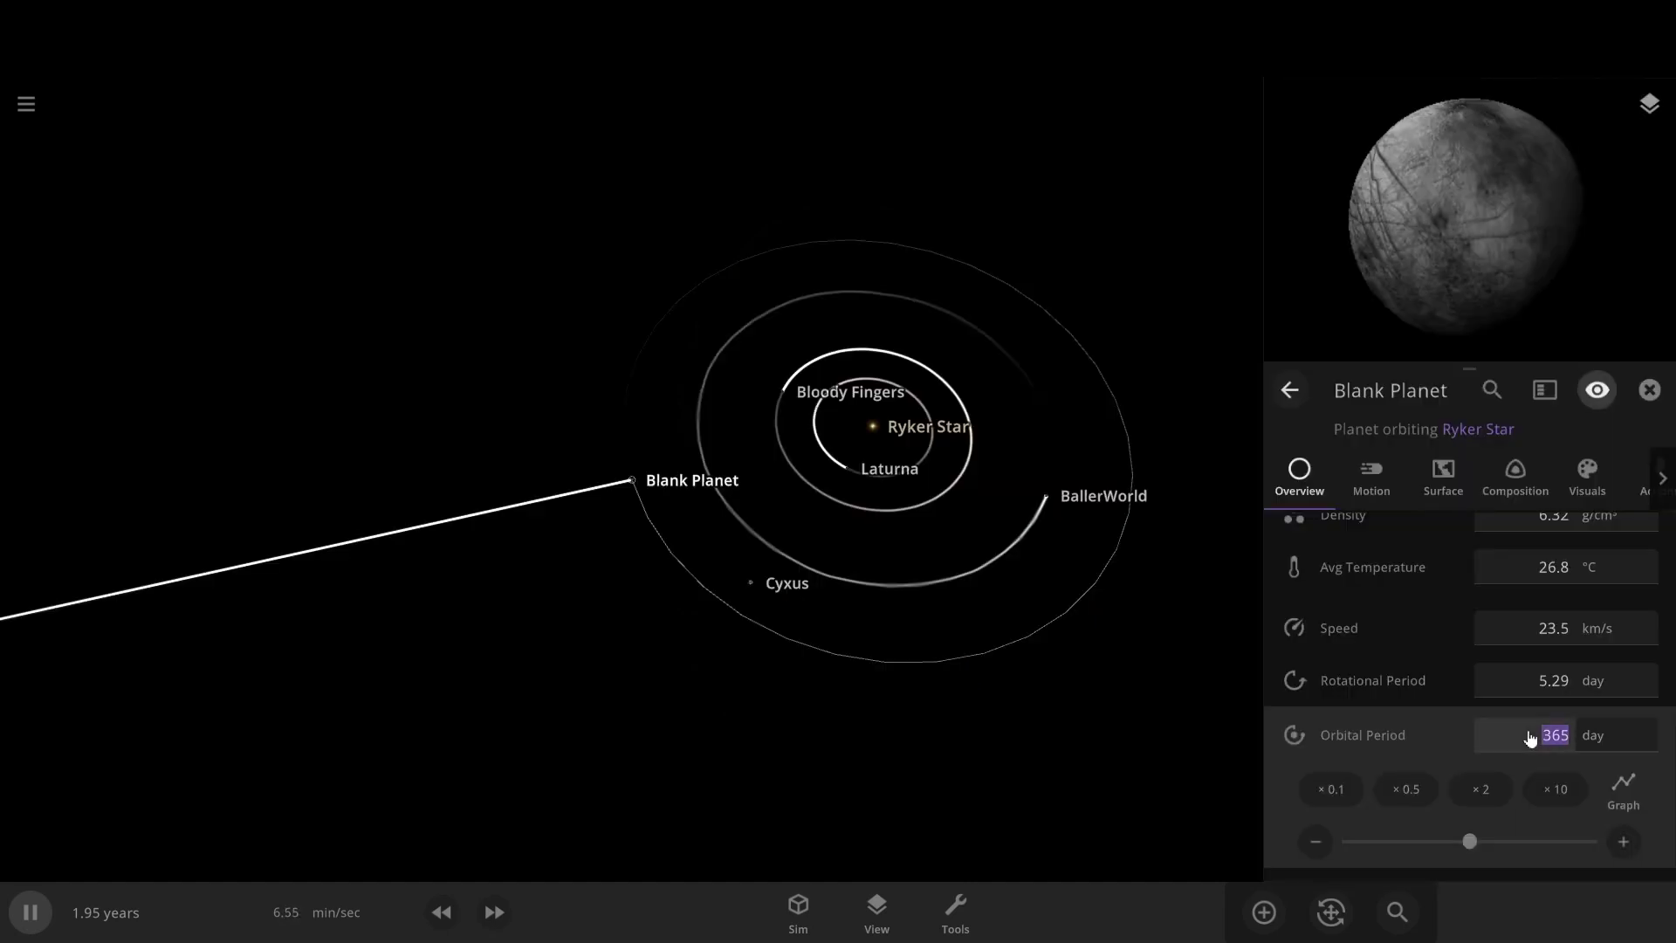
pyautogui.write('1')
pyautogui.press('Return')
# - Shorten the Blank Planet's orbital period to 0.198 day so it circles closer to Ryker Star
pyautogui.scroll(6, 670, 463)
pyautogui.scroll(3, 670, 463)
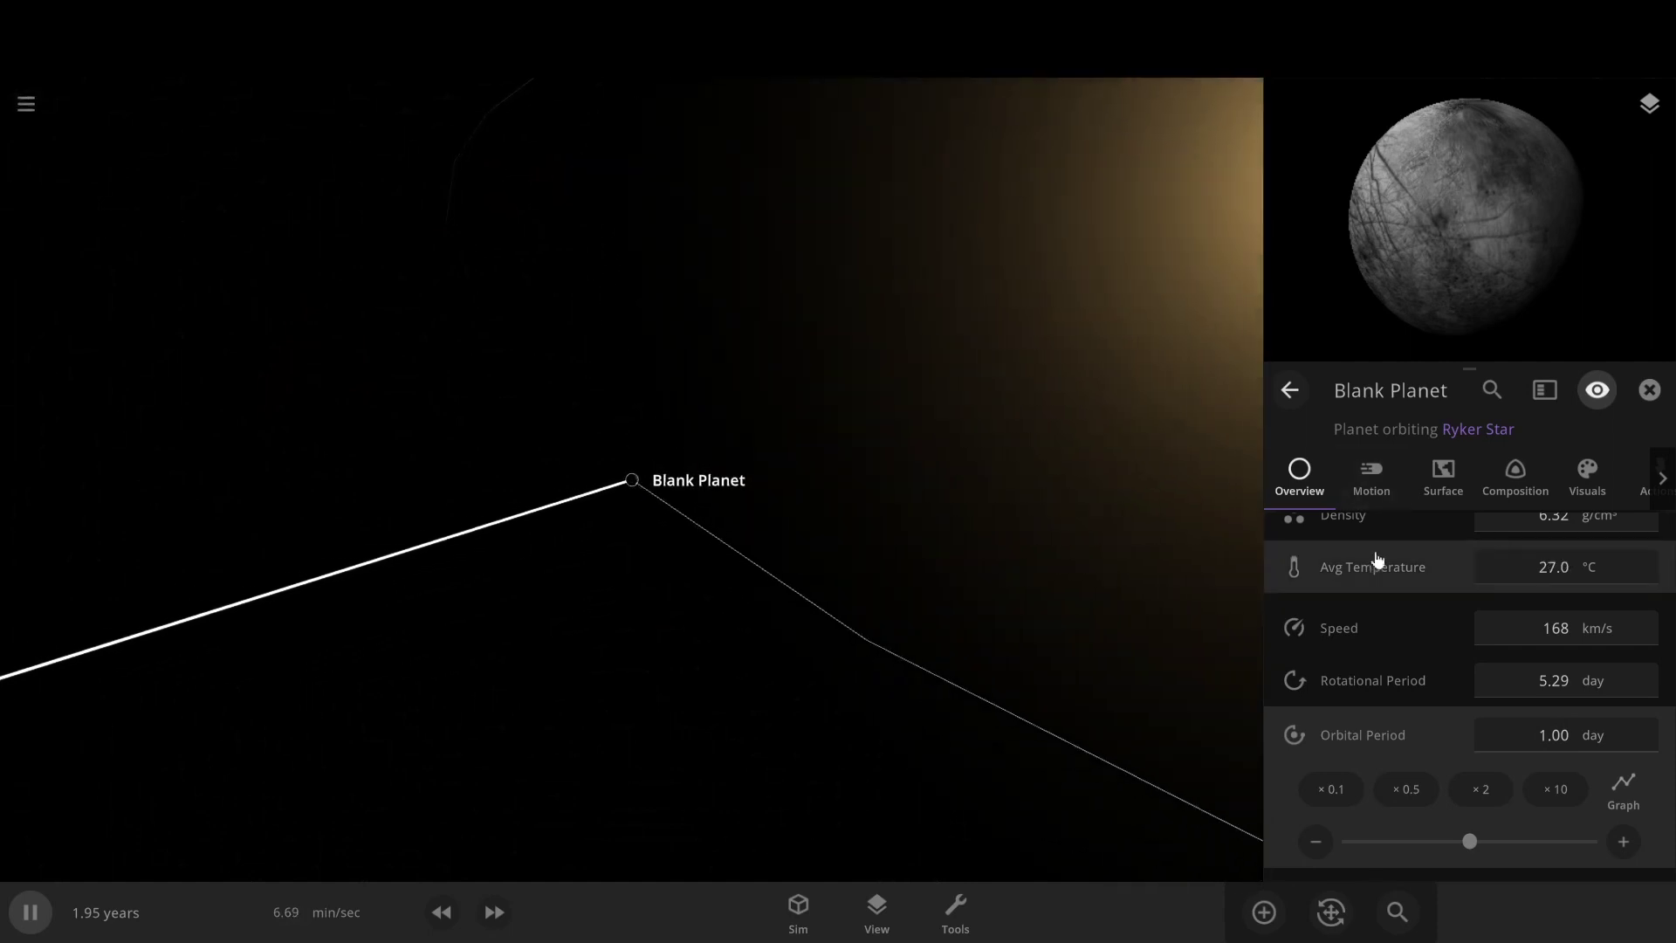
pyautogui.scroll(-3, 1316, 568)
pyautogui.scroll(2, 1432, 607)
pyautogui.scroll(-2, 1551, 645)
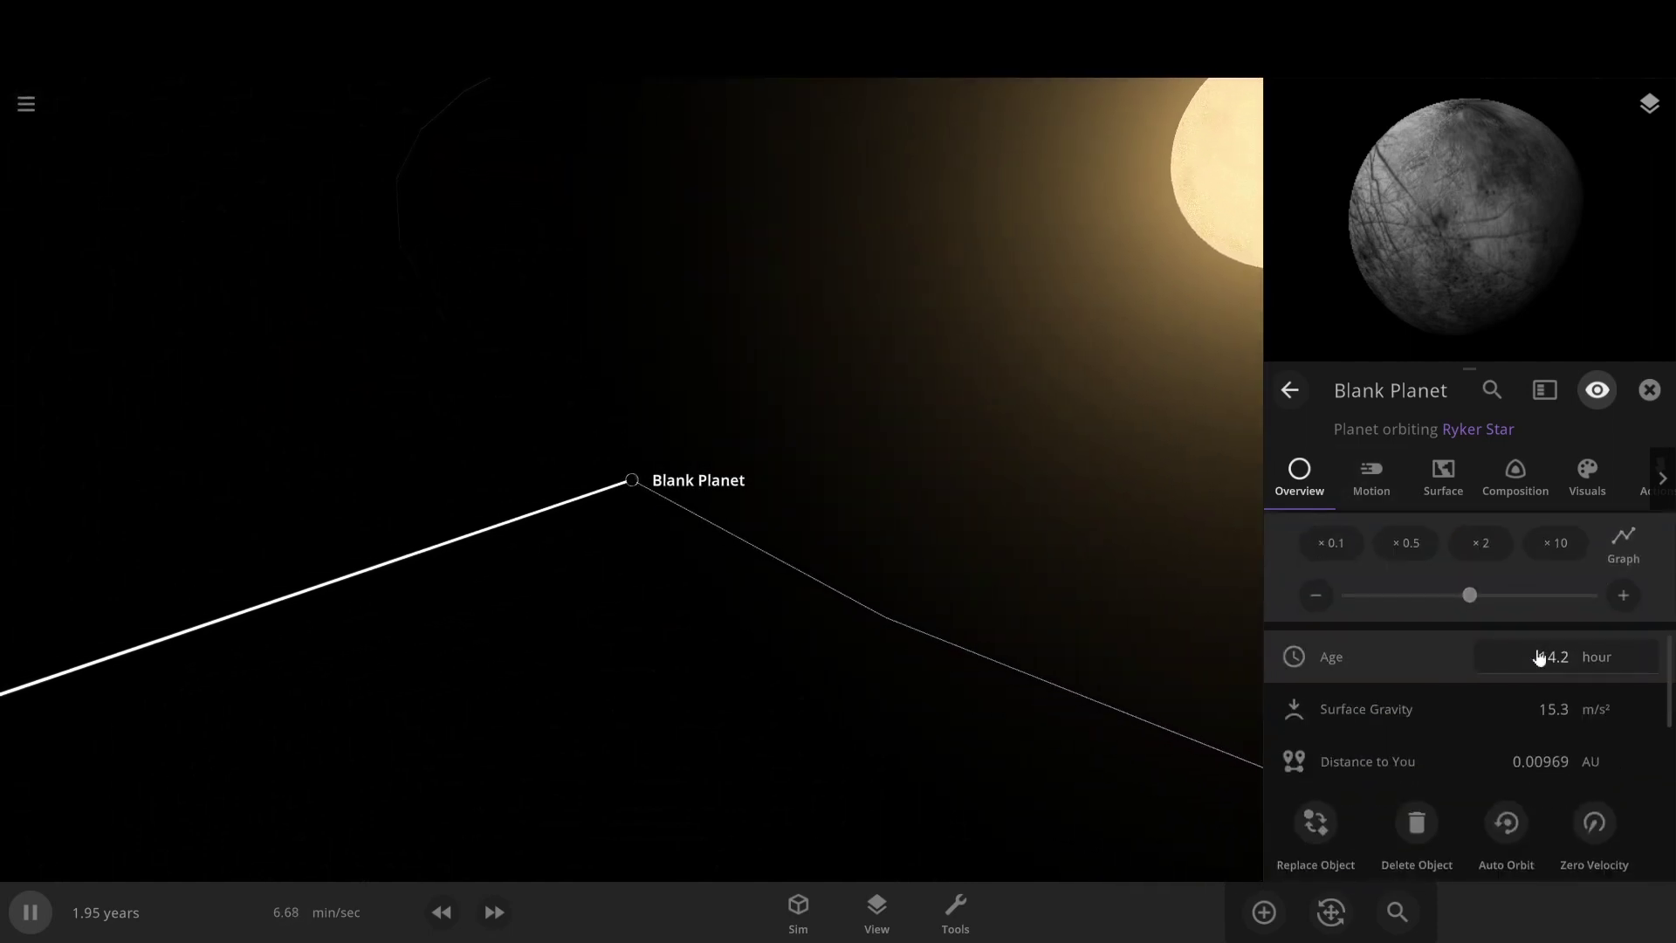
pyautogui.moveTo(920, 561); pyautogui.dragTo(332, 424)
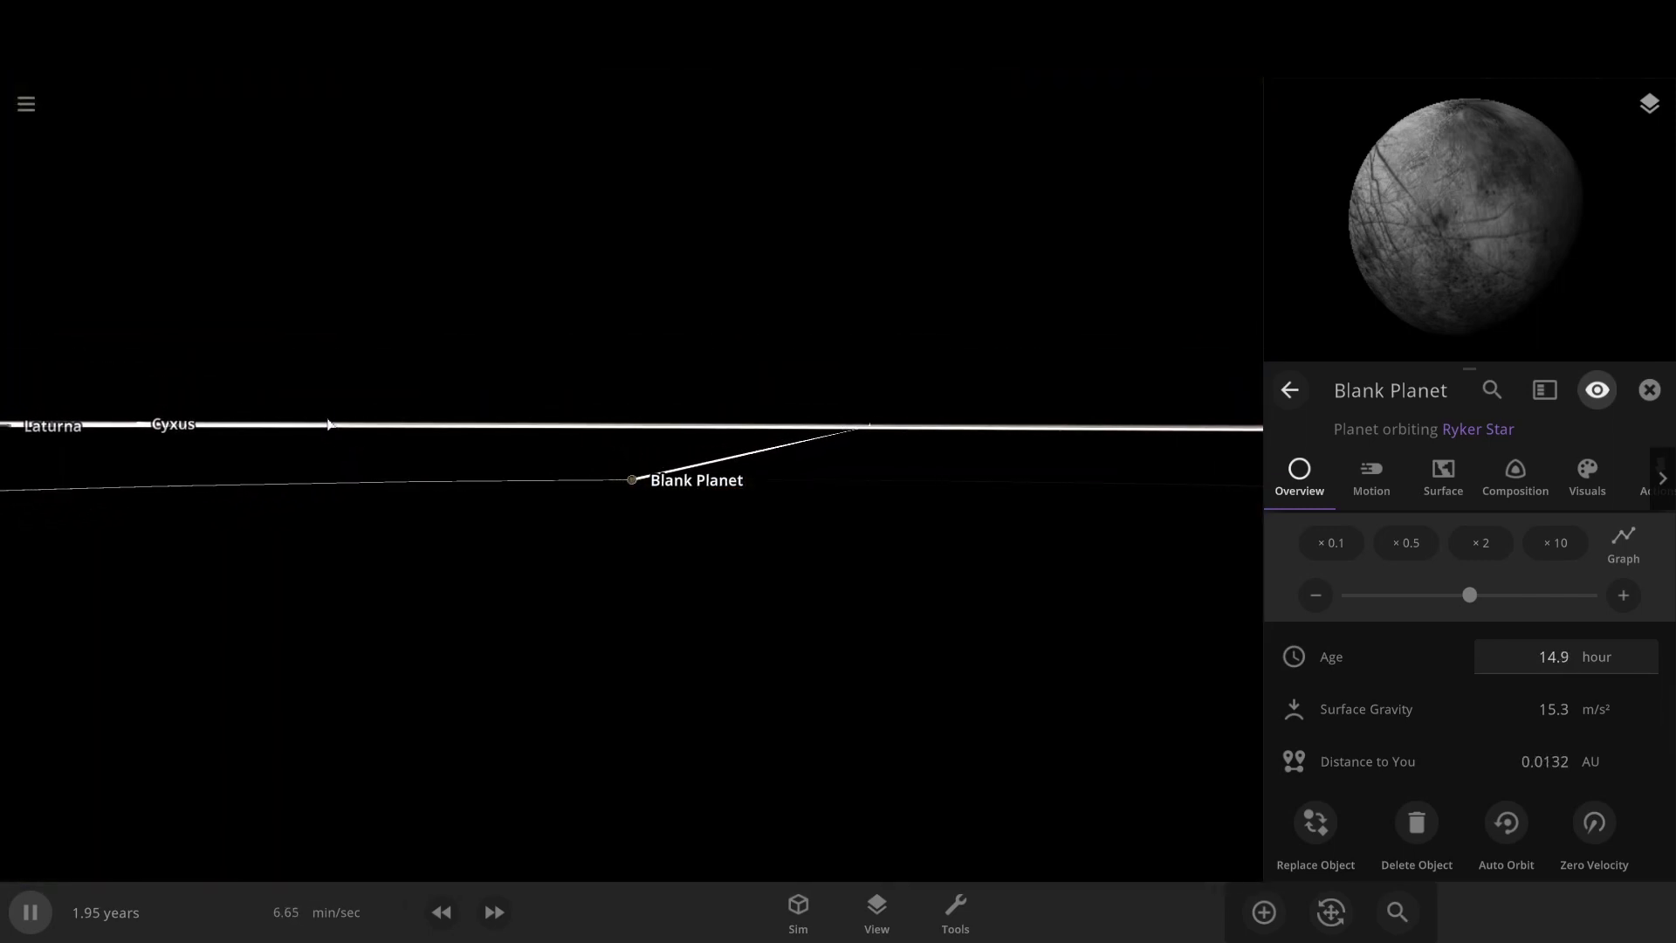
pyautogui.moveTo(427, 443); pyautogui.dragTo(898, 573)
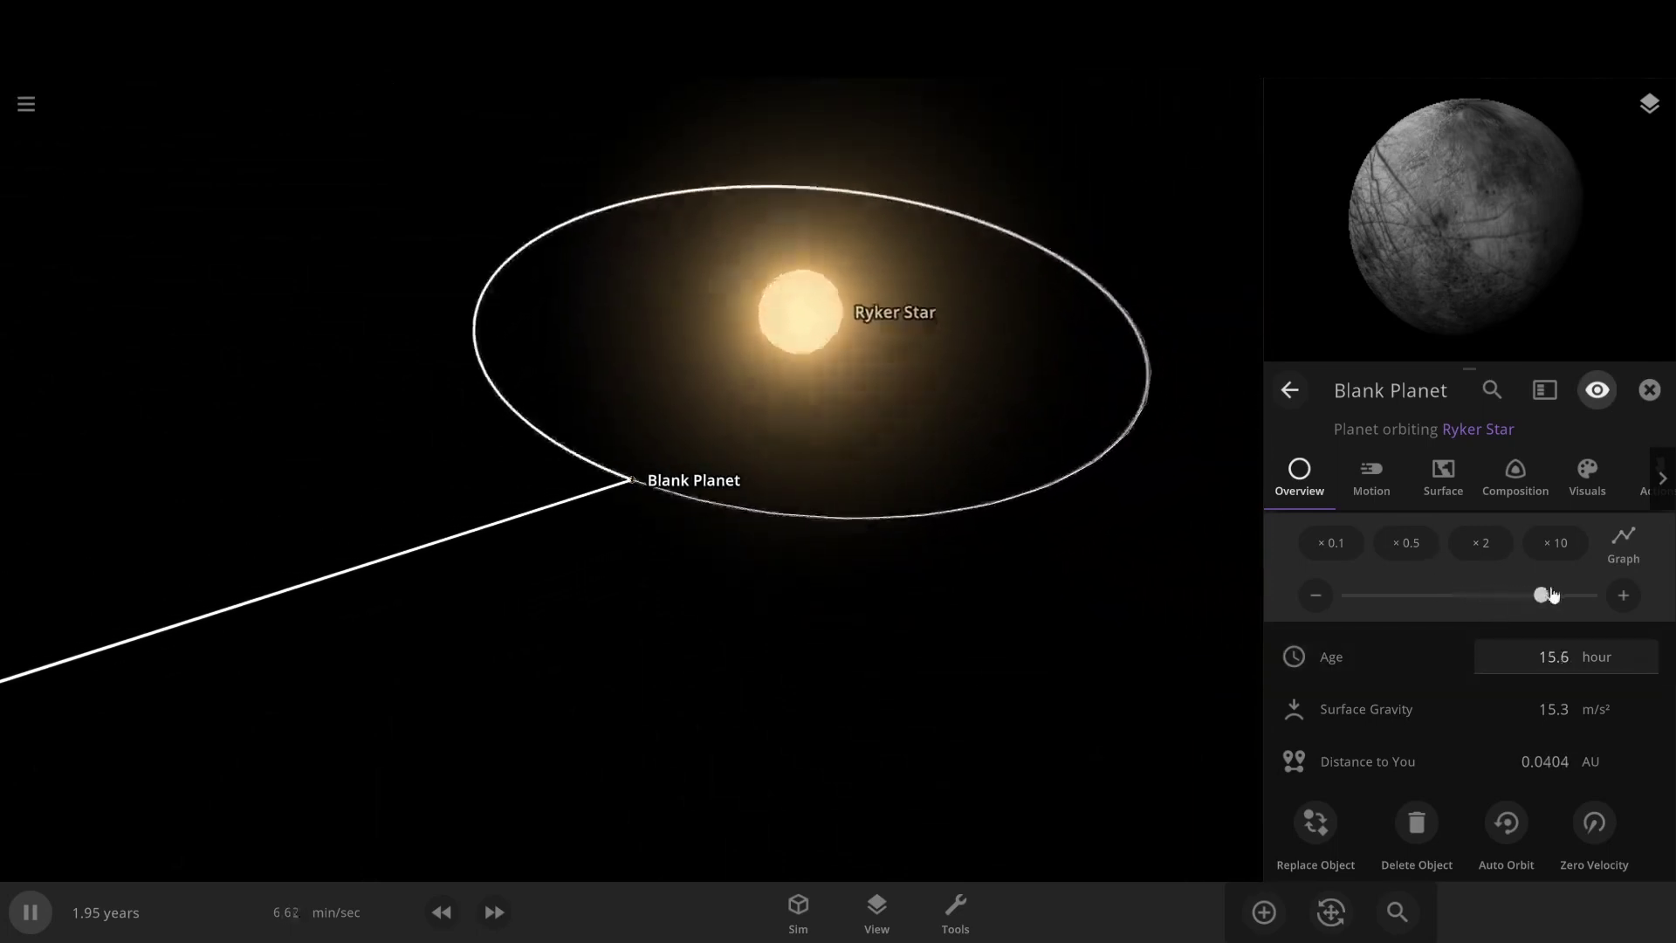
pyautogui.moveTo(1551, 595); pyautogui.dragTo(1201, 595)
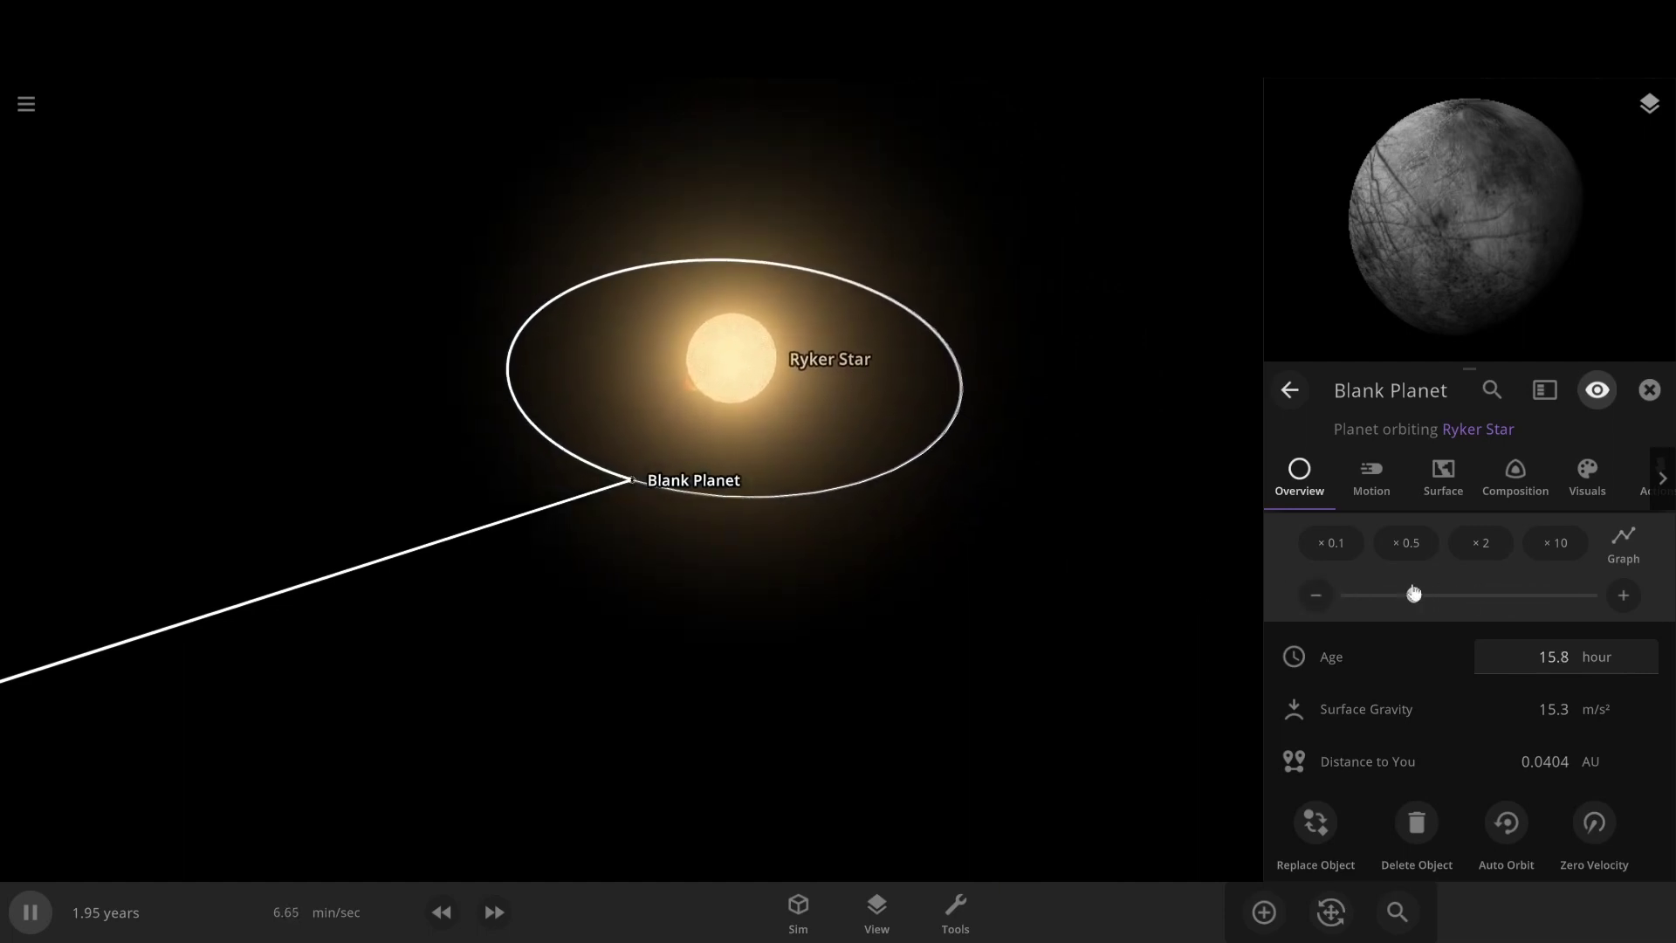
pyautogui.moveTo(1413, 595); pyautogui.dragTo(1354, 595)
# - Rename the close-orbiting Blank Planet as Picho
pyautogui.scroll(10, 515, 411)
pyautogui.moveTo(527, 442); pyautogui.dragTo(1, 325)
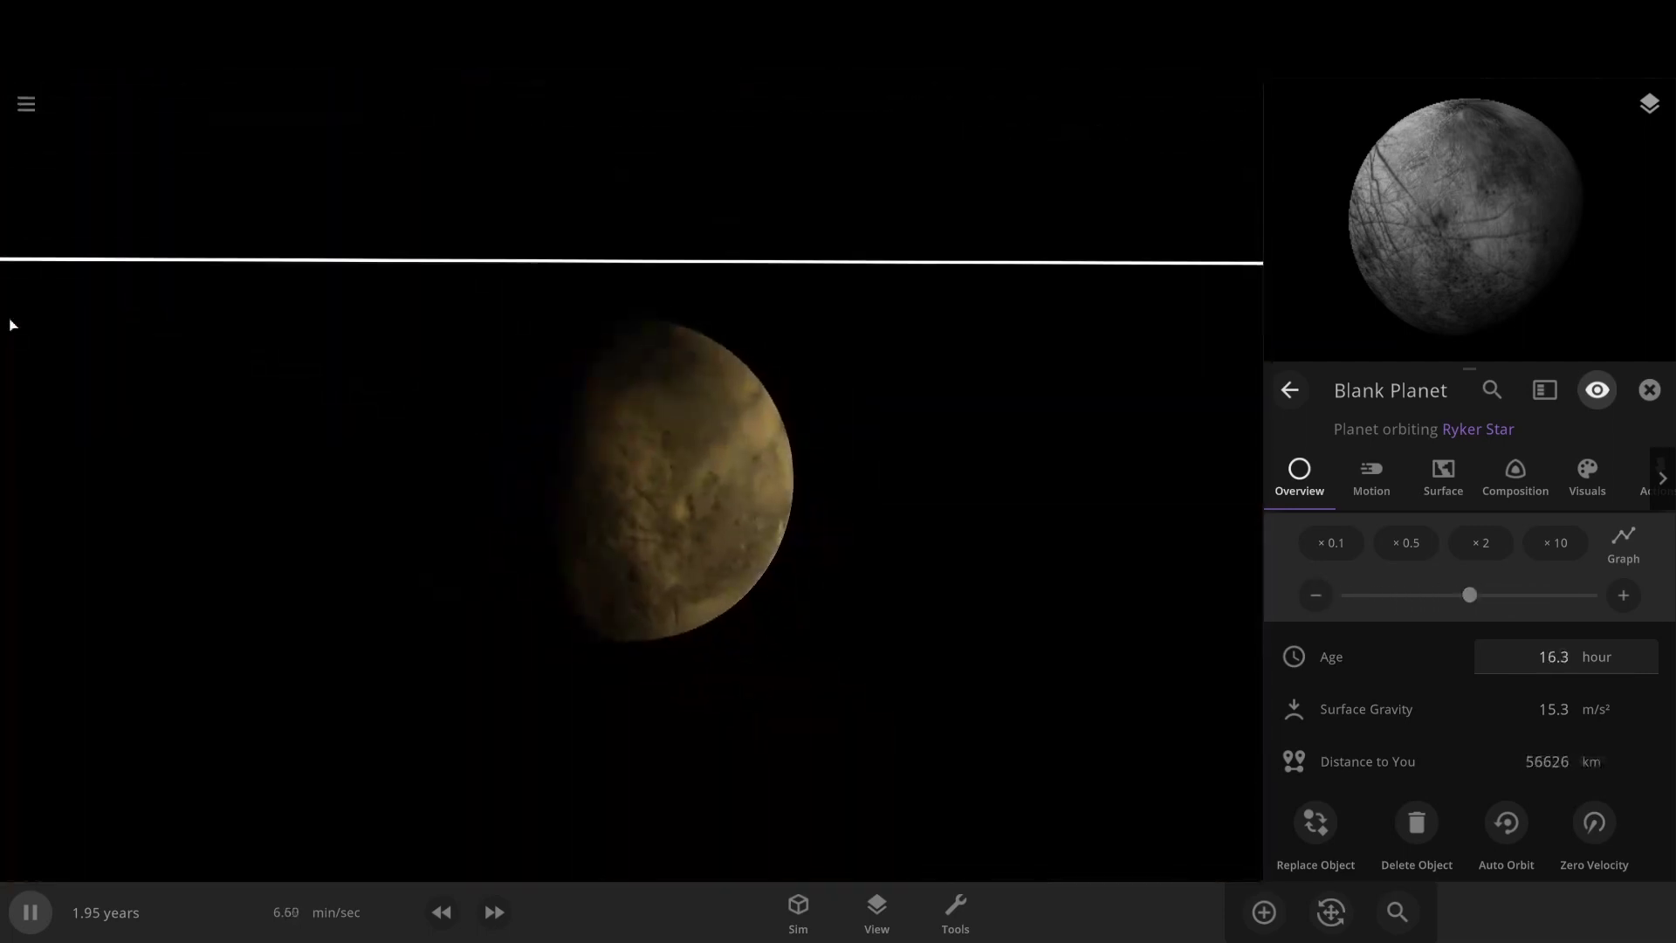
pyautogui.scroll(-5, 524, 393)
pyautogui.scroll(4, 1362, 576)
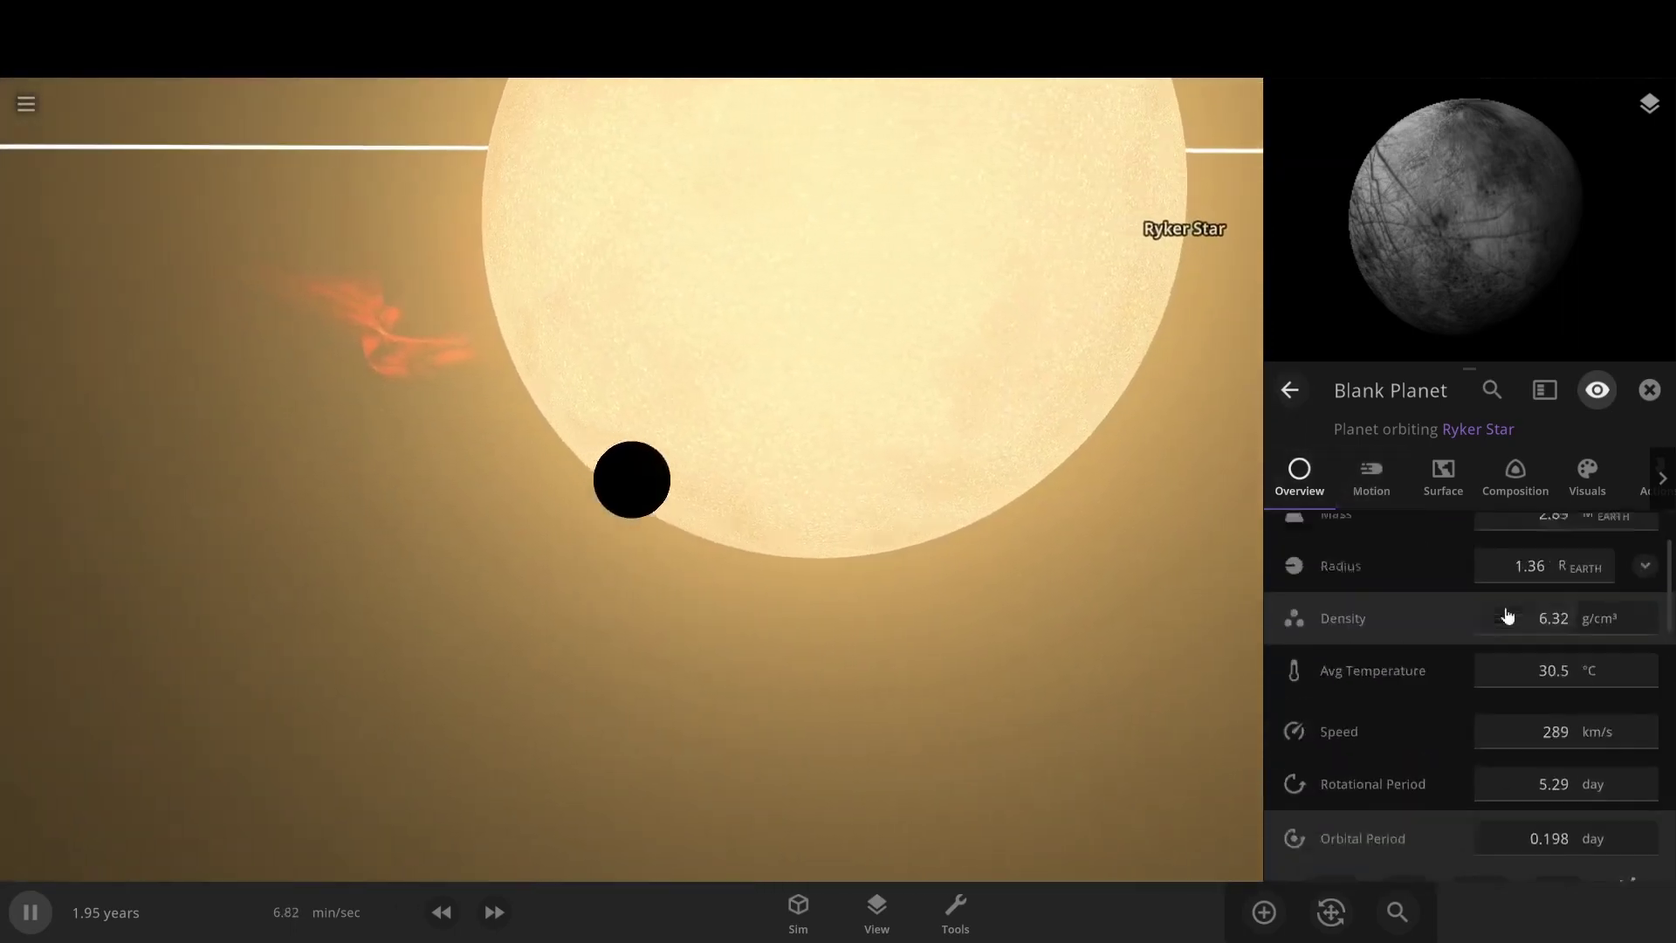
pyautogui.scroll(2, 1508, 615)
pyautogui.click(1537, 546)
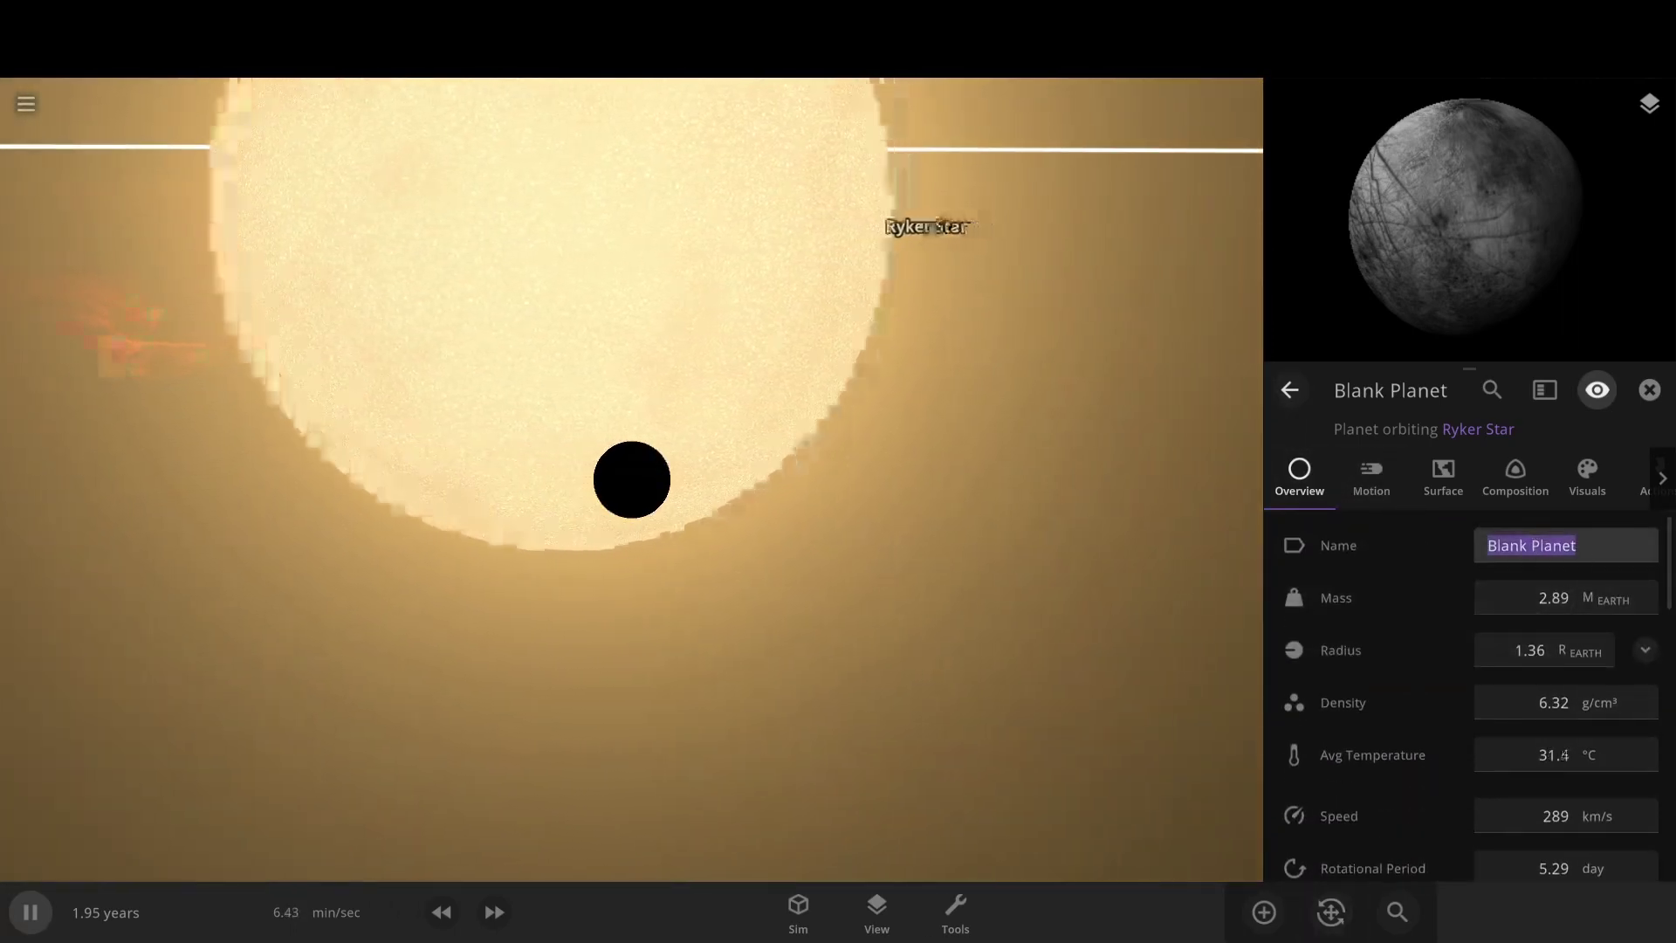
pyautogui.write('Pic')
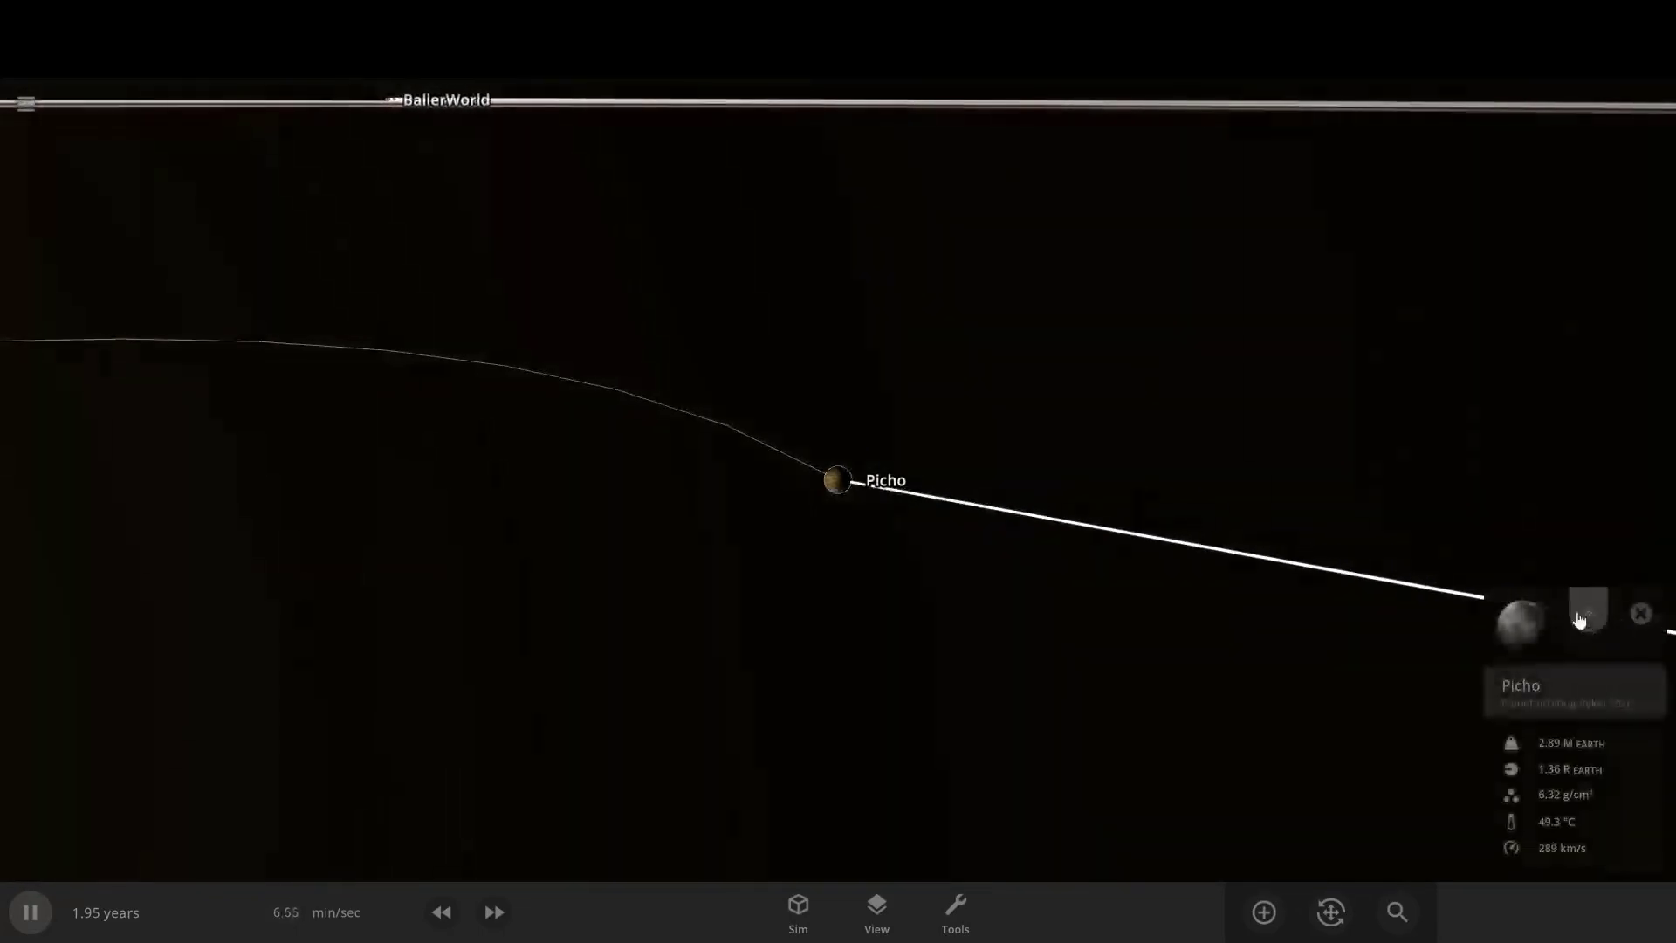
# - Reduce Picho's orbital period to 1.70 hours to bring it close to Ryker Star's surface
pyautogui.click(1582, 598)
pyautogui.scroll(-3, 1563, 655)
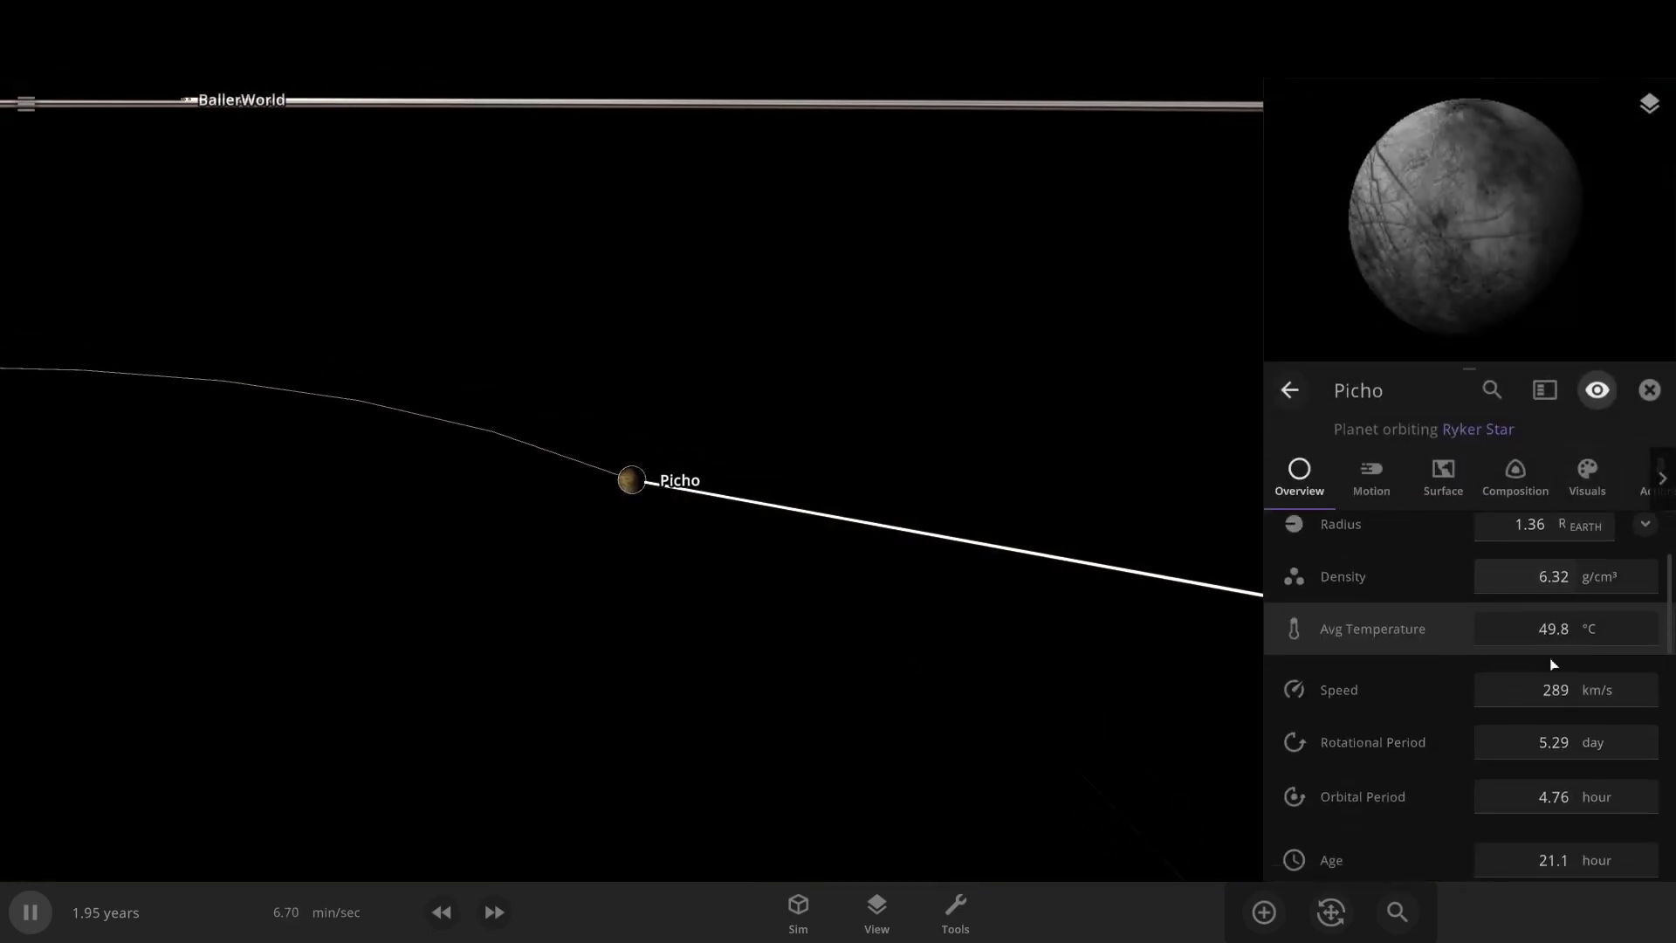
pyautogui.click(1535, 771)
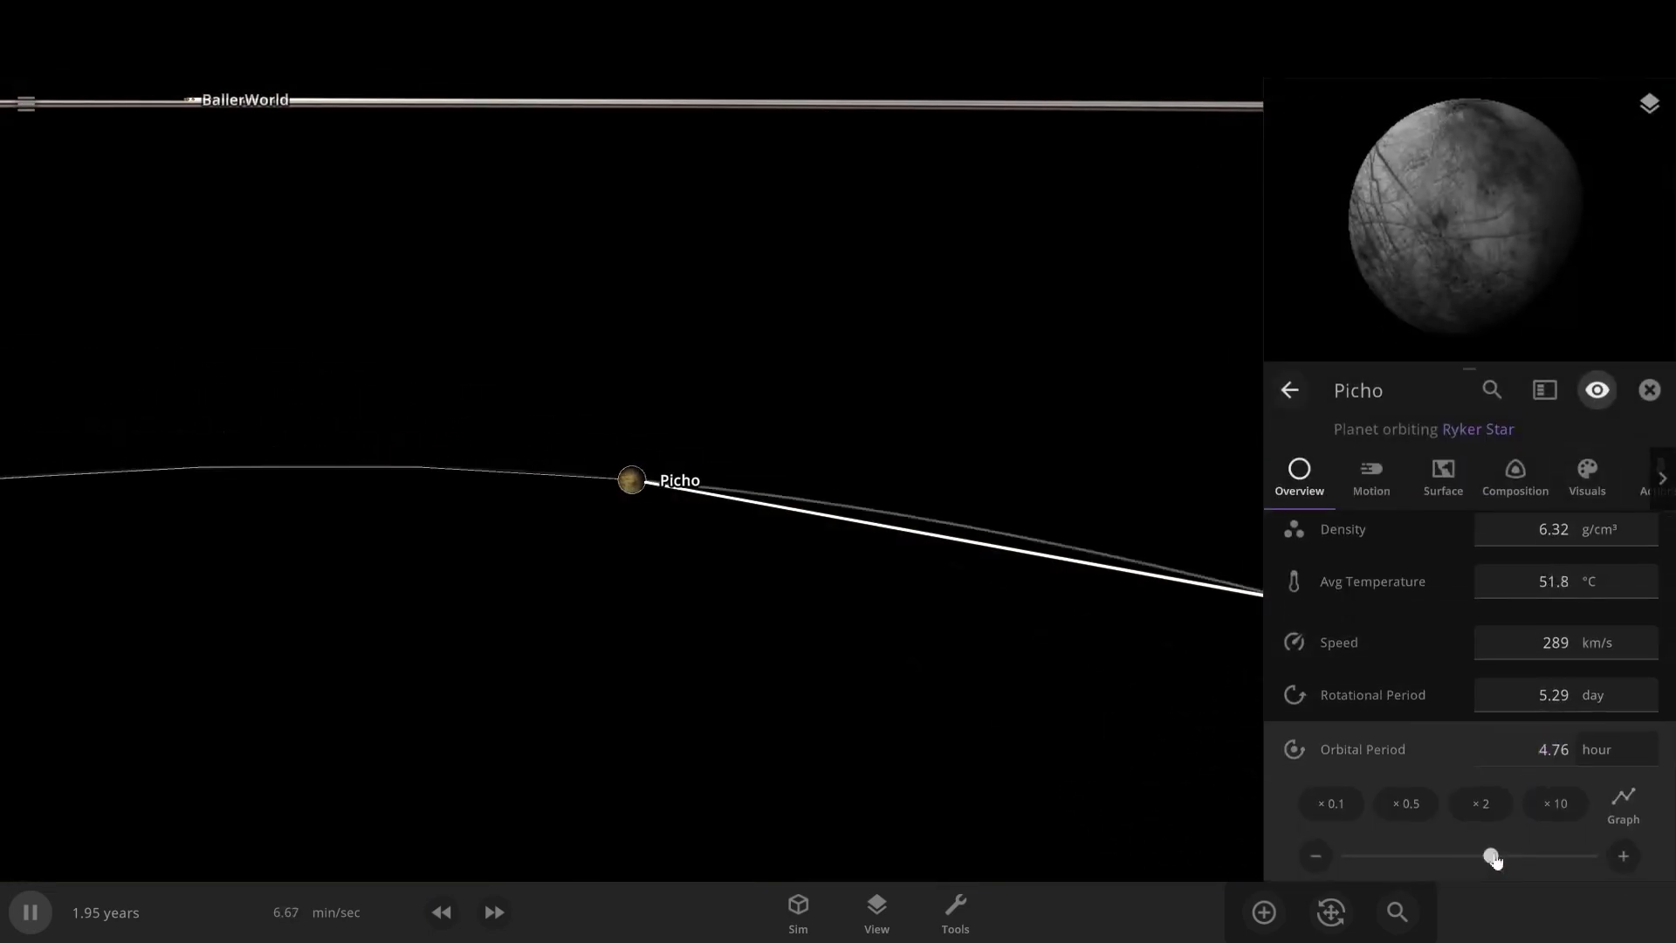
pyautogui.moveTo(1519, 857); pyautogui.dragTo(1531, 854)
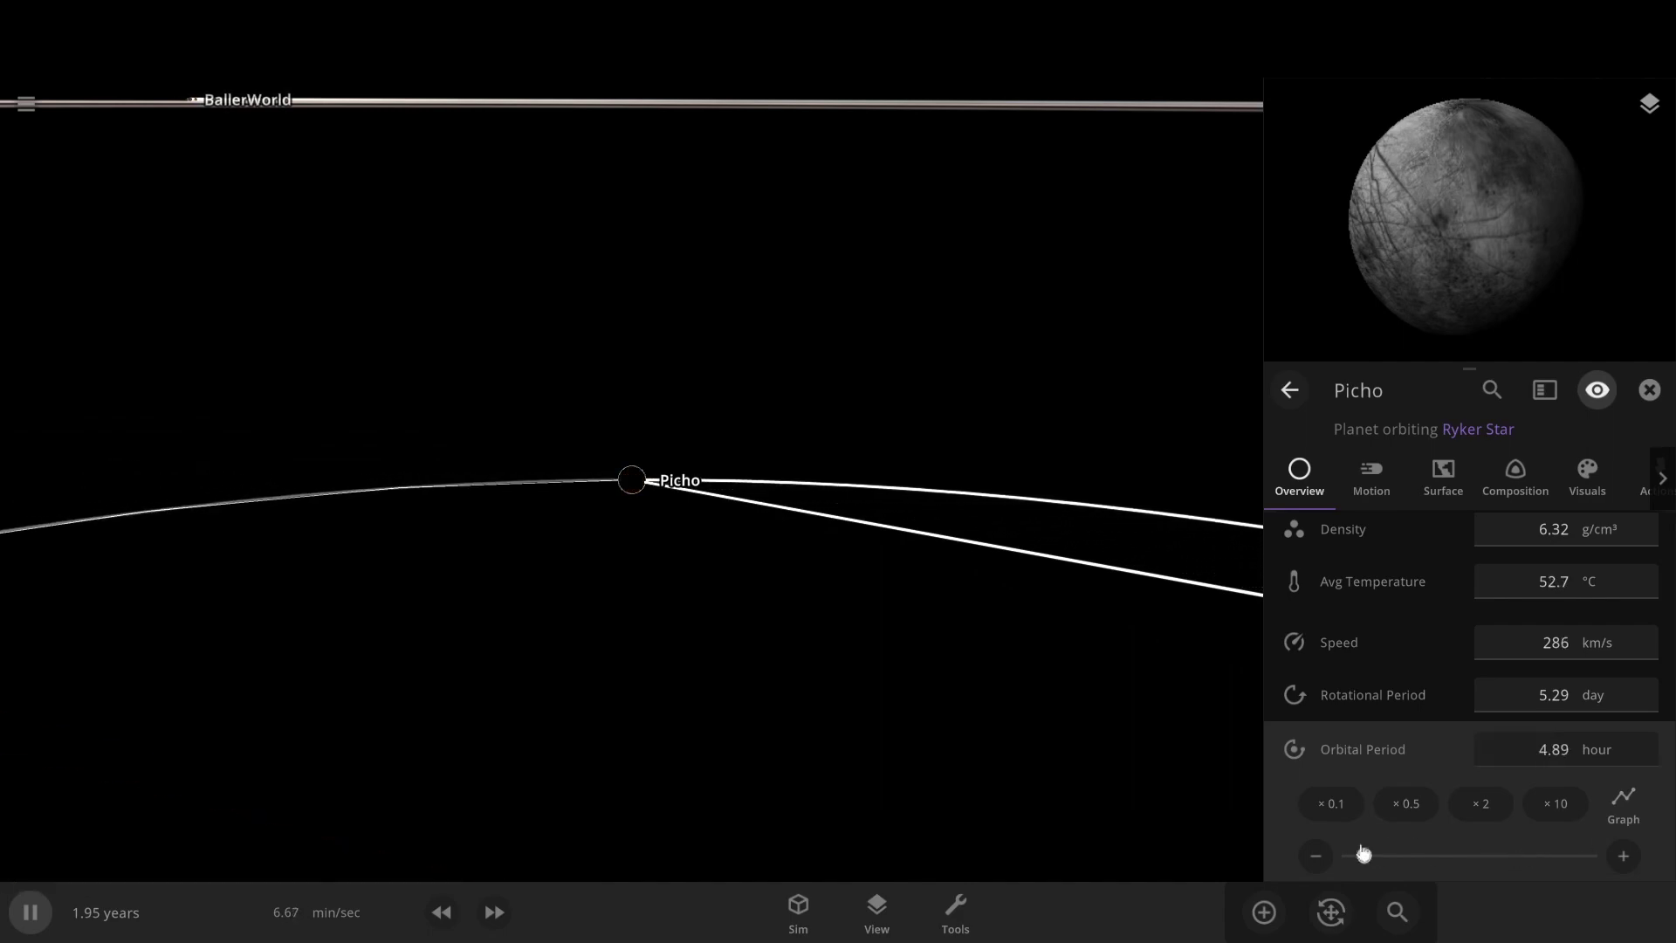
pyautogui.moveTo(1349, 851); pyautogui.dragTo(1343, 854)
pyautogui.scroll(-5, 288, 431)
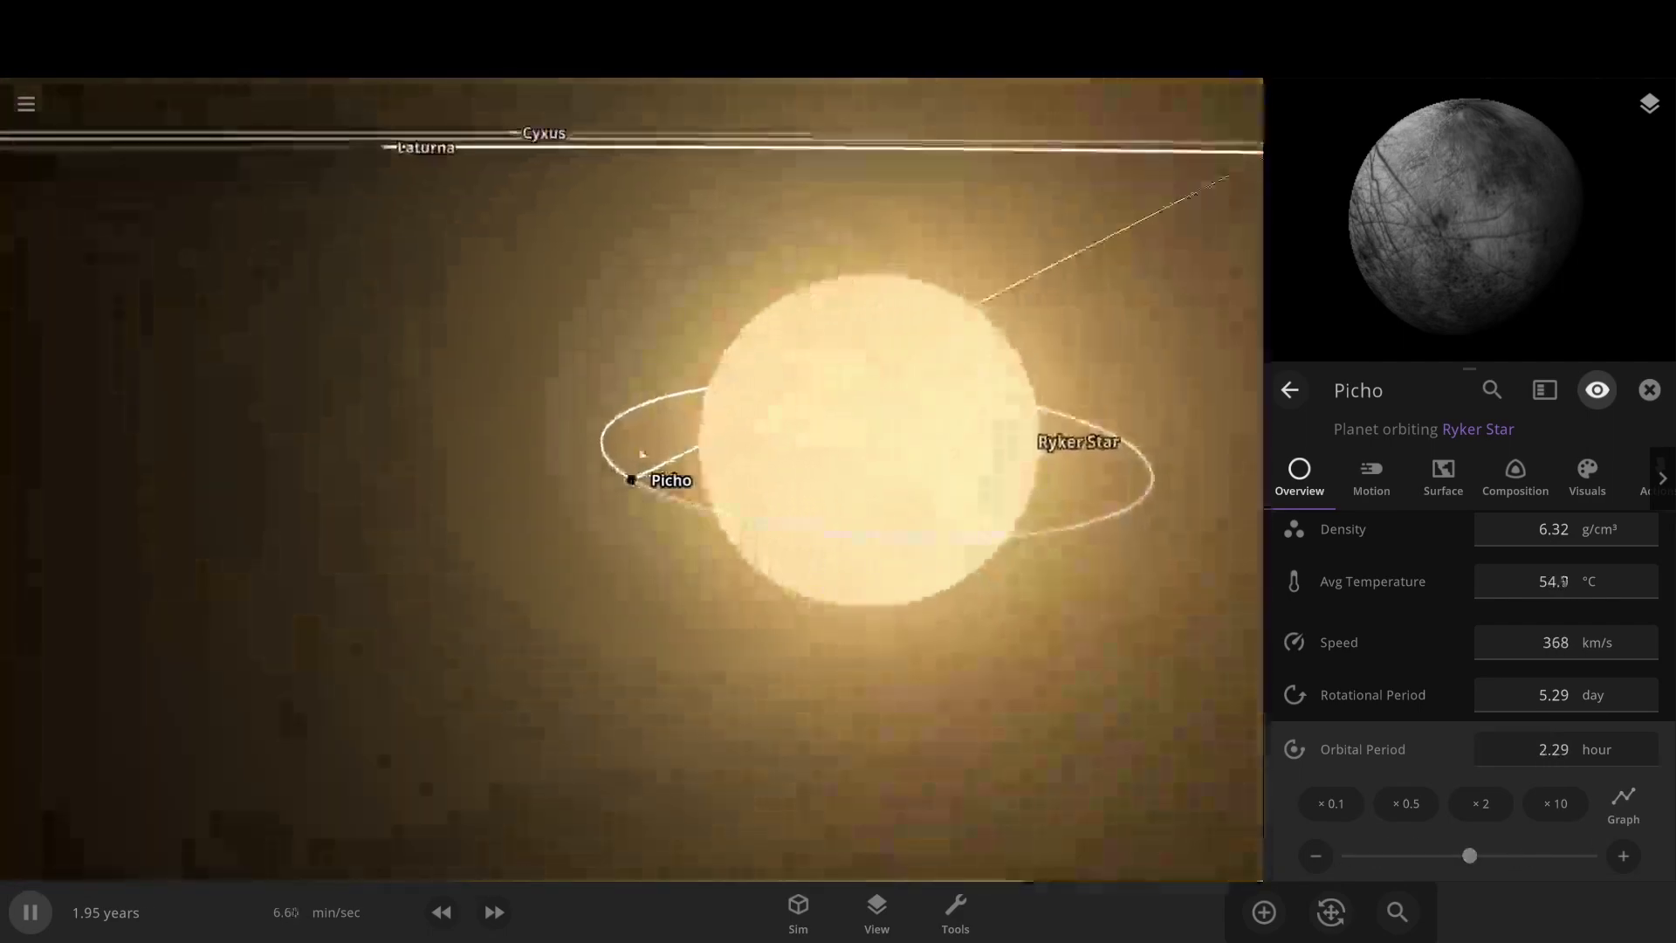
pyautogui.moveTo(1452, 848); pyautogui.dragTo(1349, 853)
pyautogui.scroll(5, 502, 527)
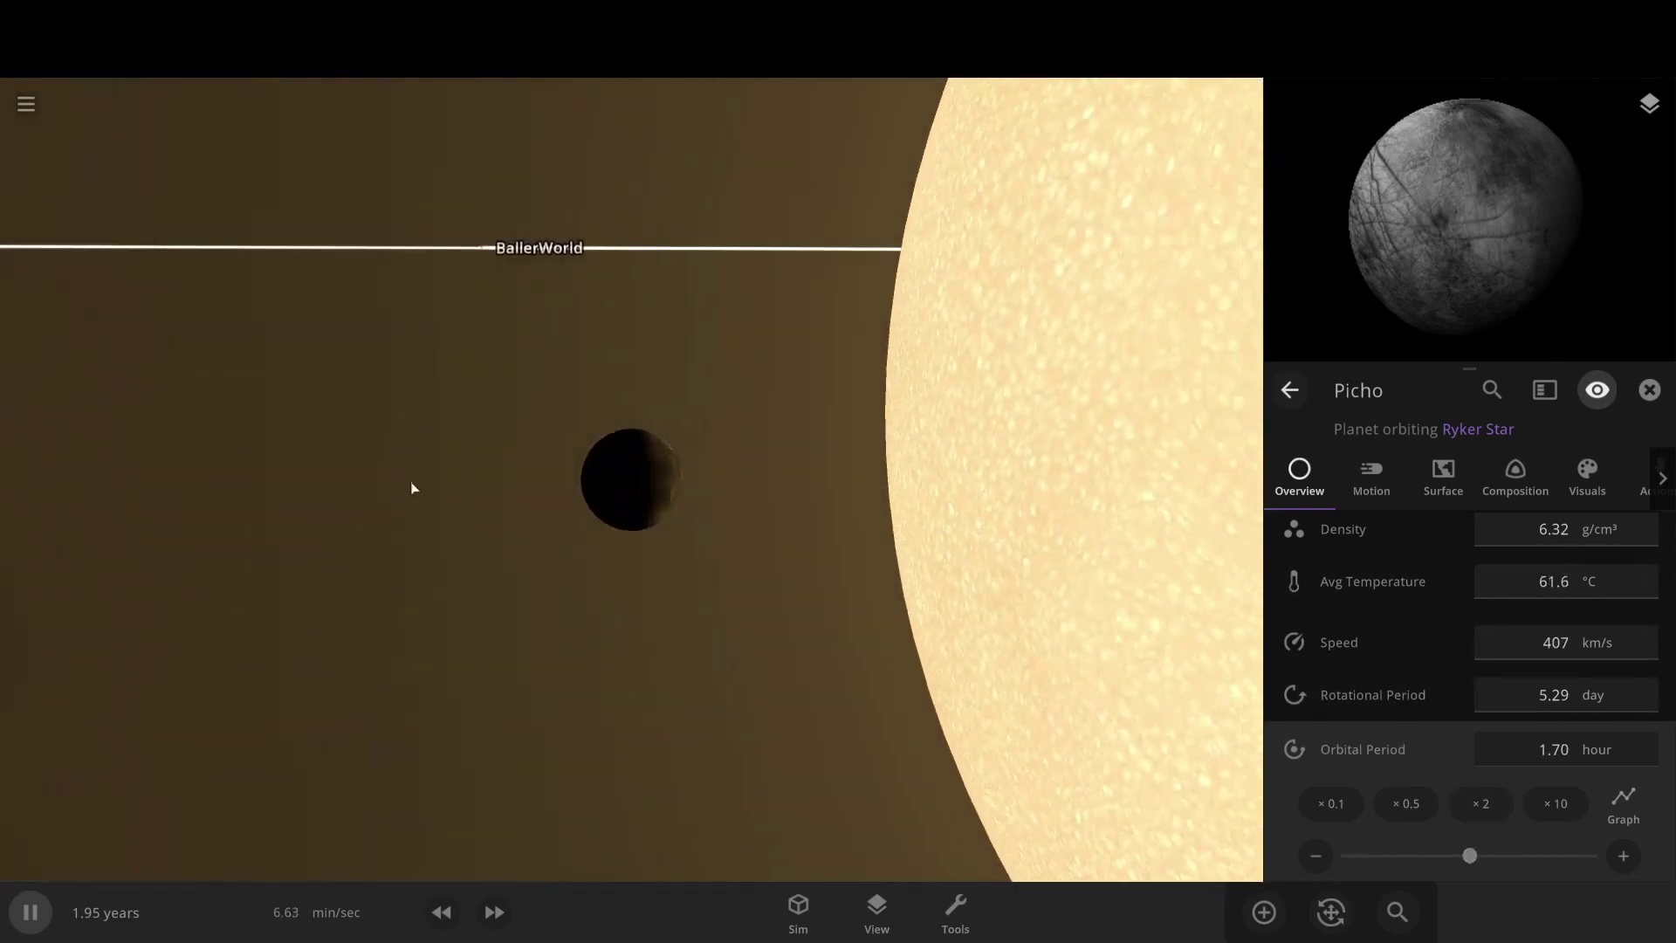
# - Examine Picho's surface temperatures and internal composition, and return to its overview properties
pyautogui.scroll(2, 1528, 629)
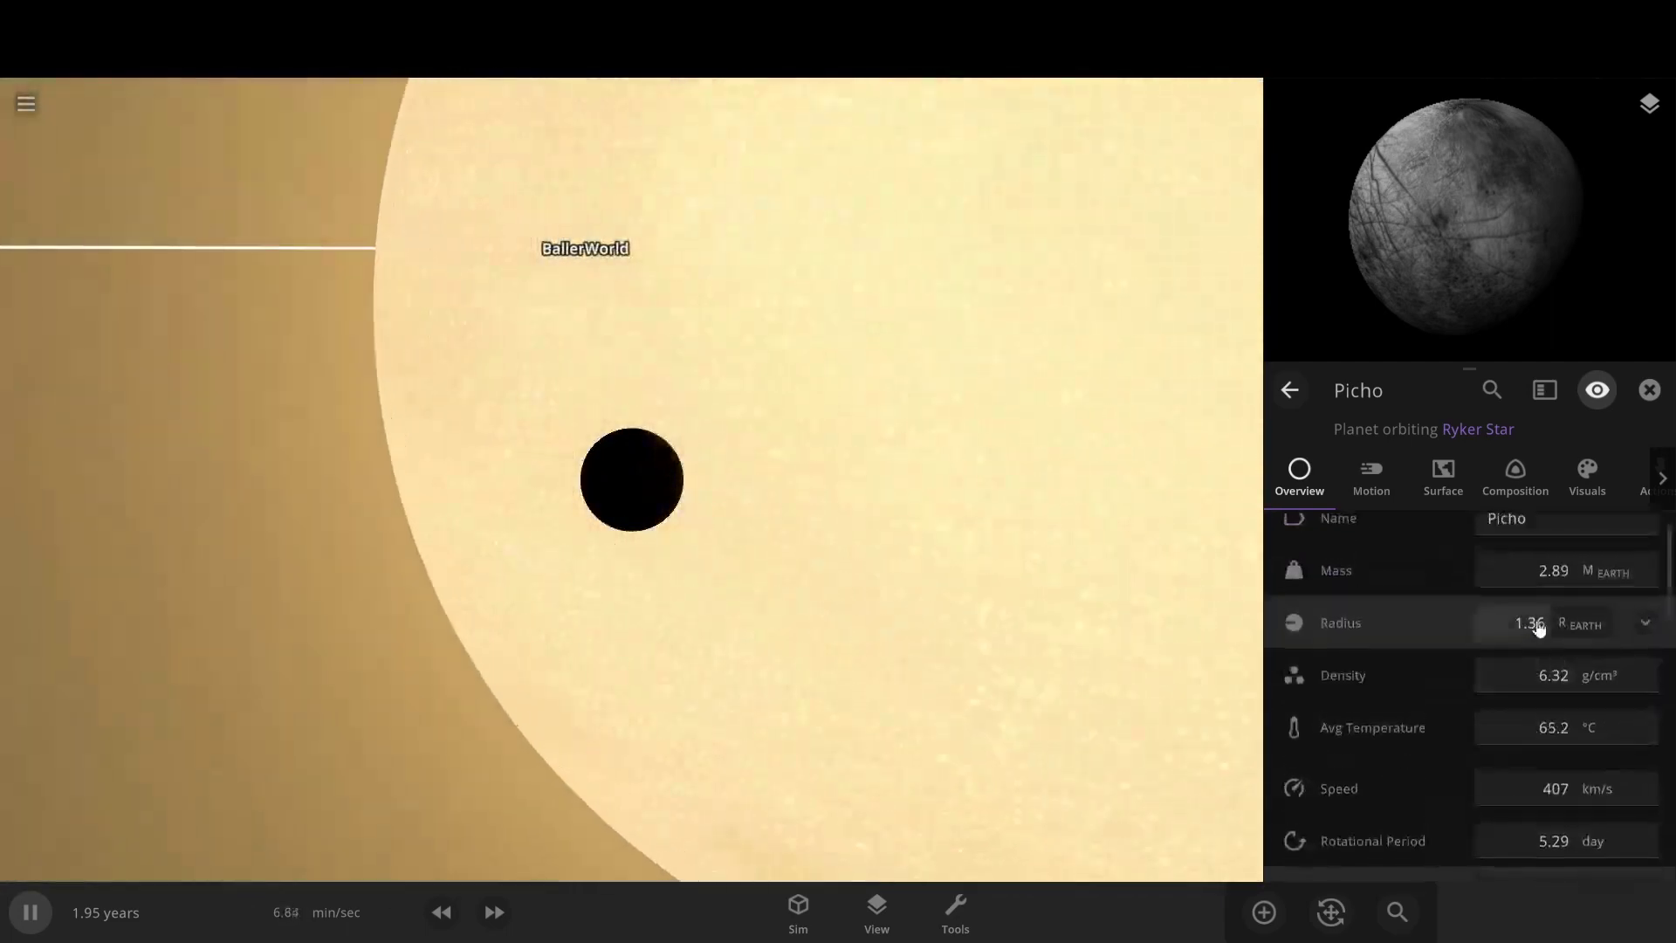
pyautogui.click(1443, 476)
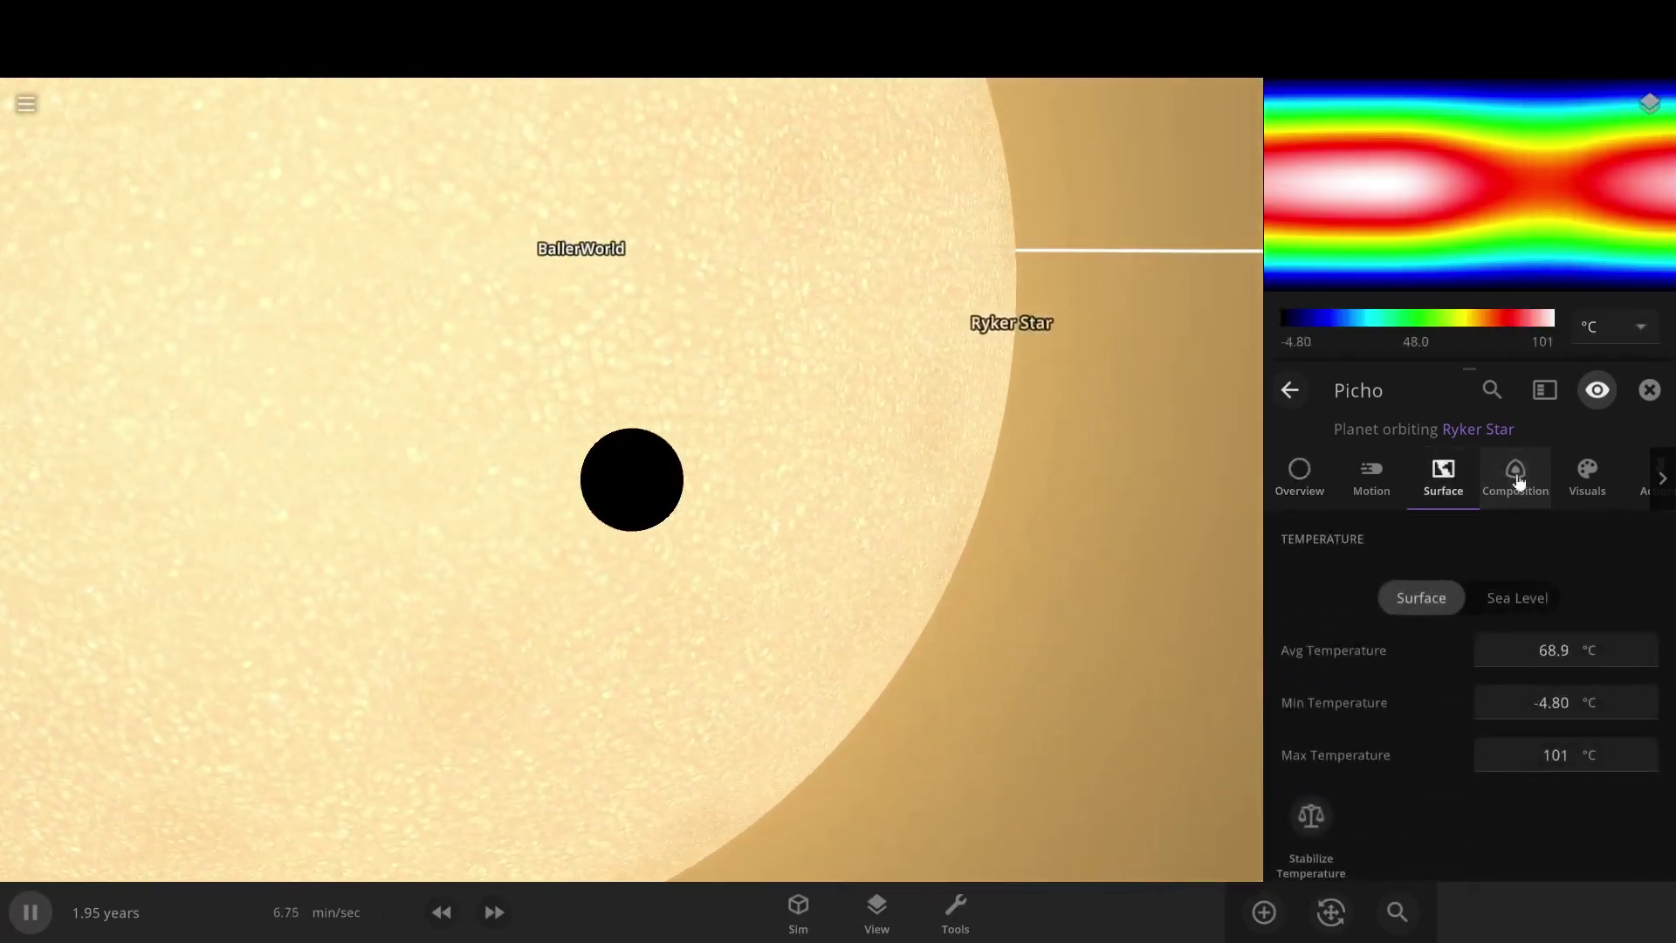
pyautogui.click(1516, 476)
pyautogui.scroll(-10, 1426, 663)
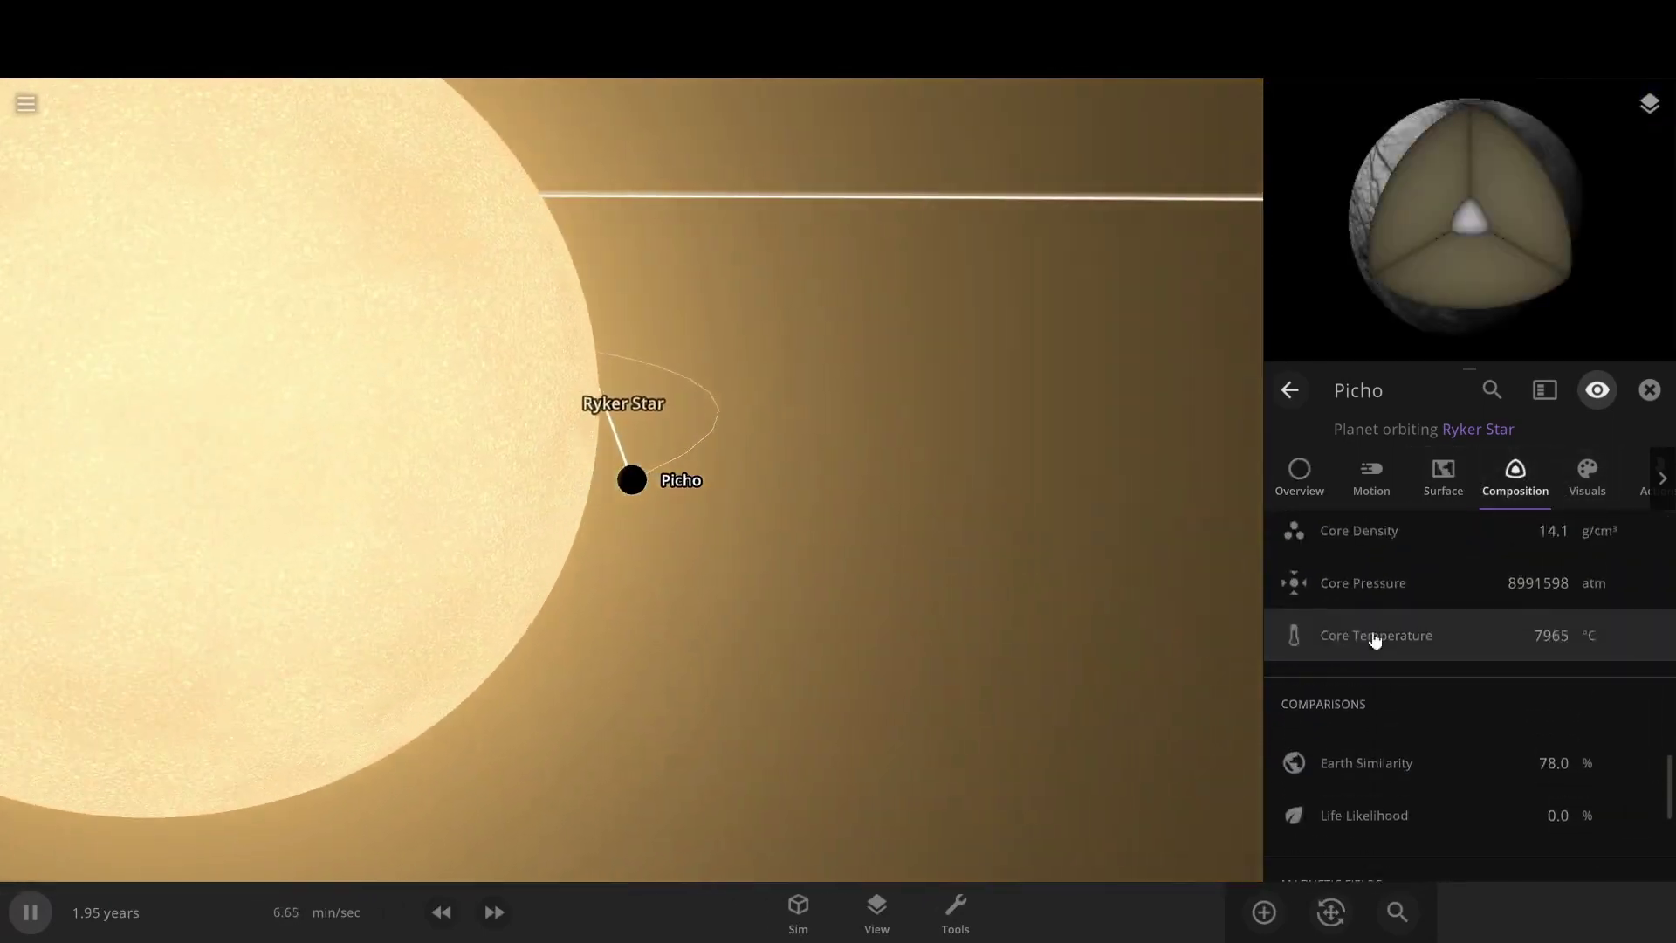
pyautogui.click(1318, 499)
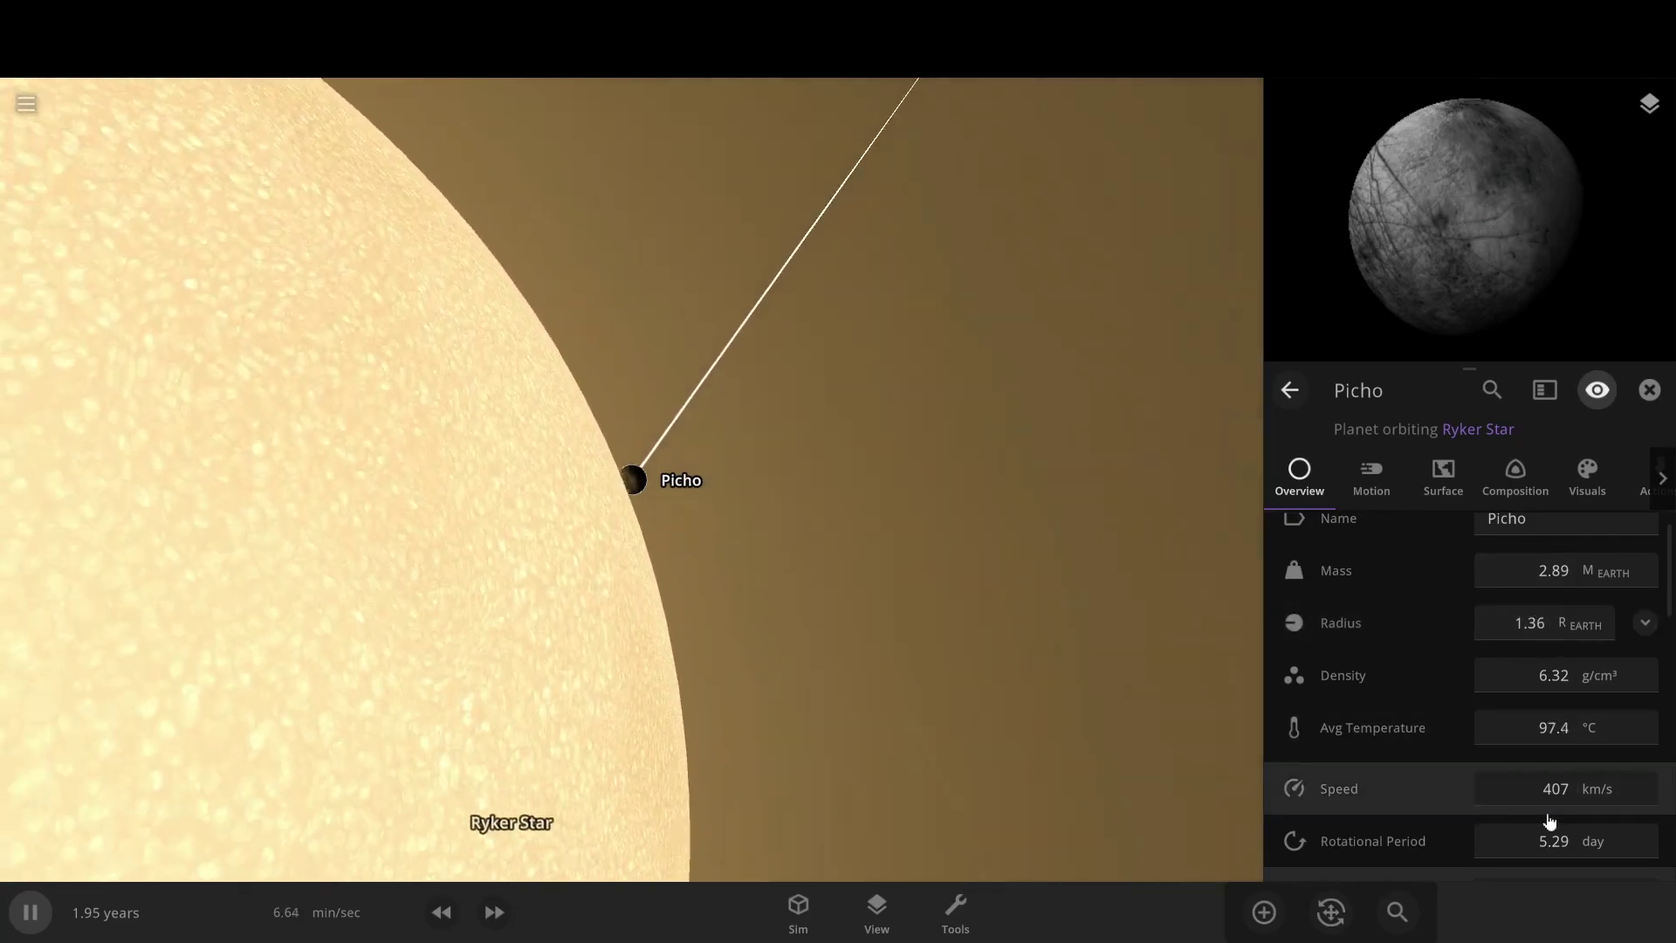
# - Give Picho an atmosphere mass of 1 Mars atmosphere and increase it to 386 Mars atmospheres
pyautogui.scroll(-2, 1540, 734)
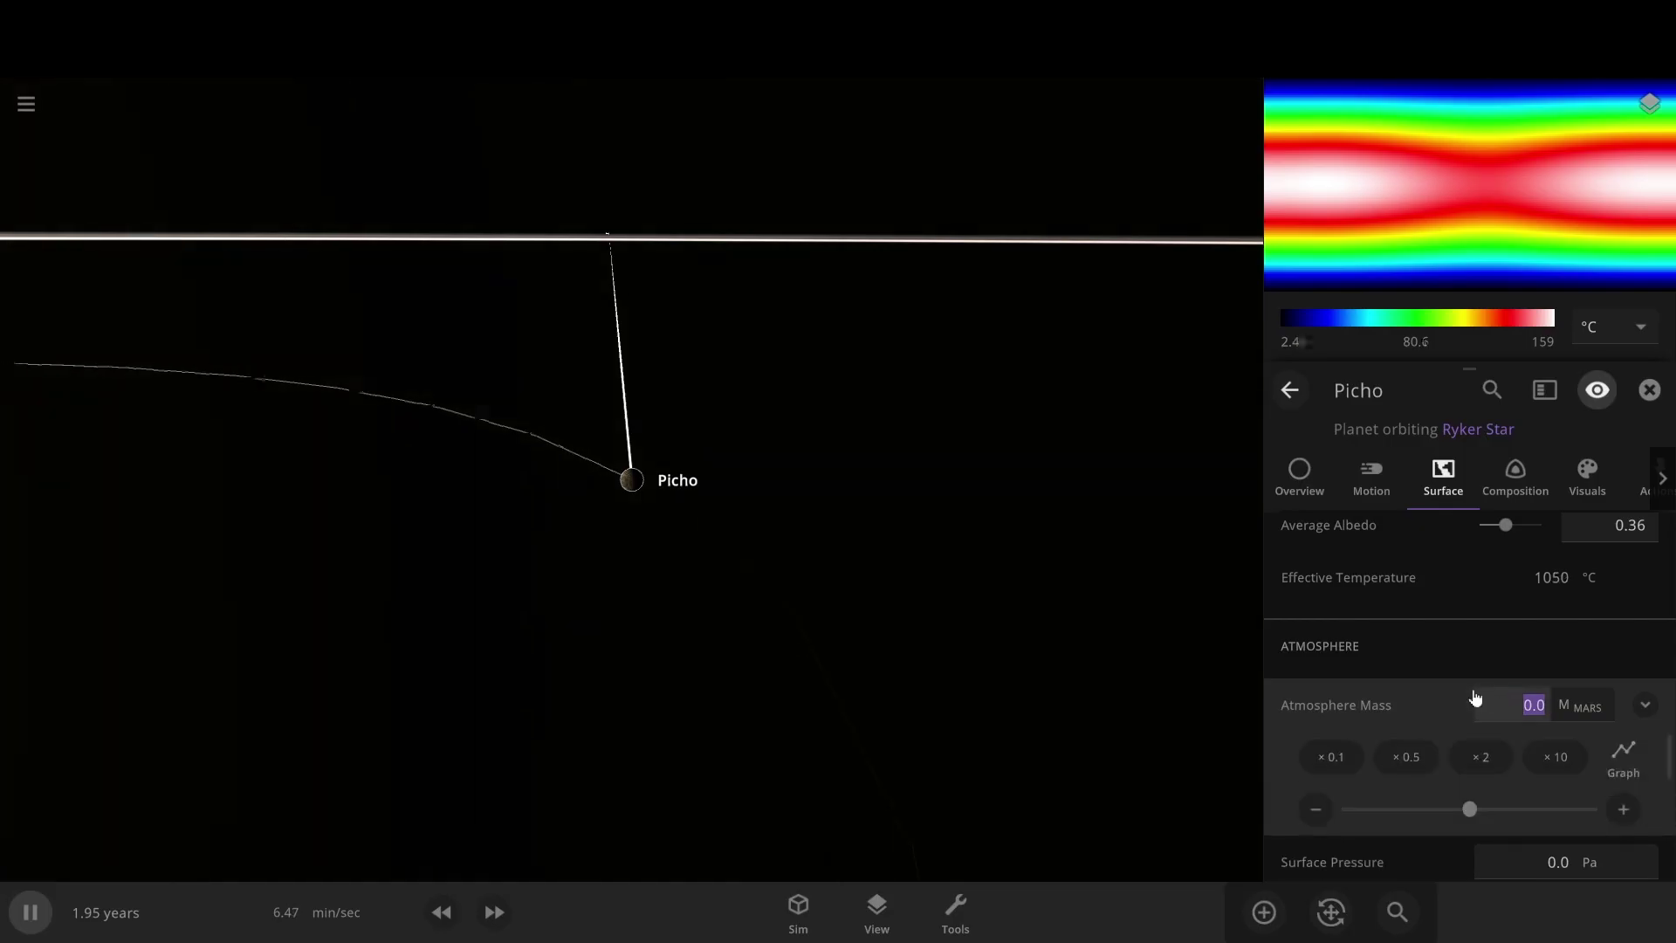
pyautogui.write('1')
pyautogui.press('Return')
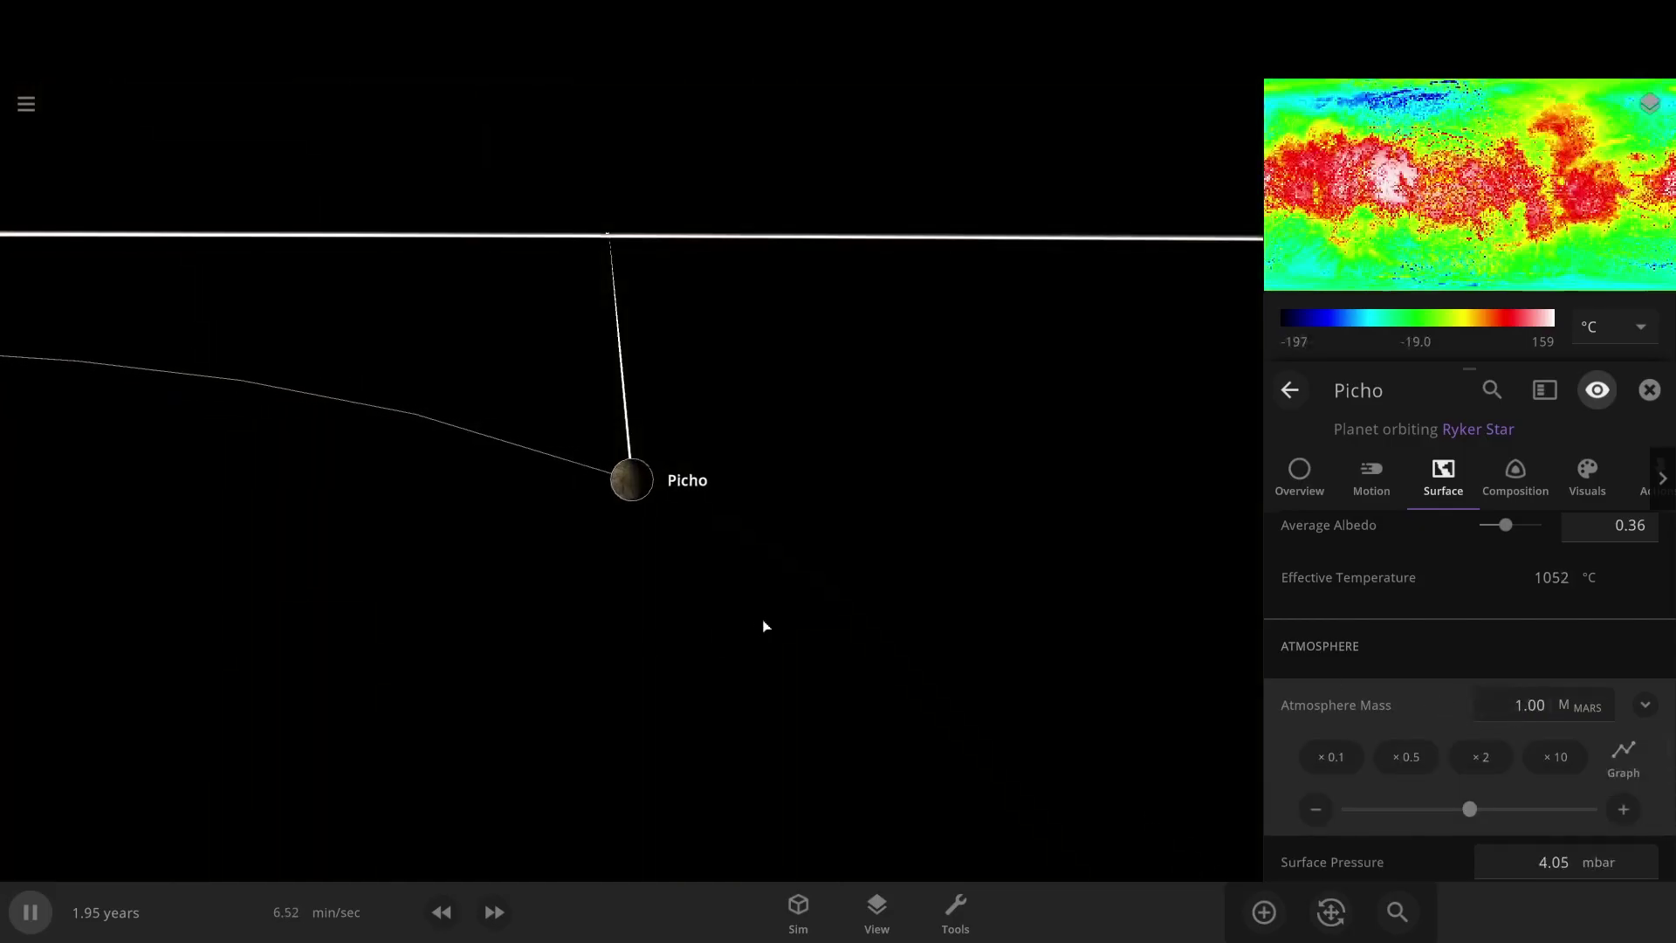
pyautogui.scroll(10, 763, 624)
pyautogui.scroll(-3, 673, 611)
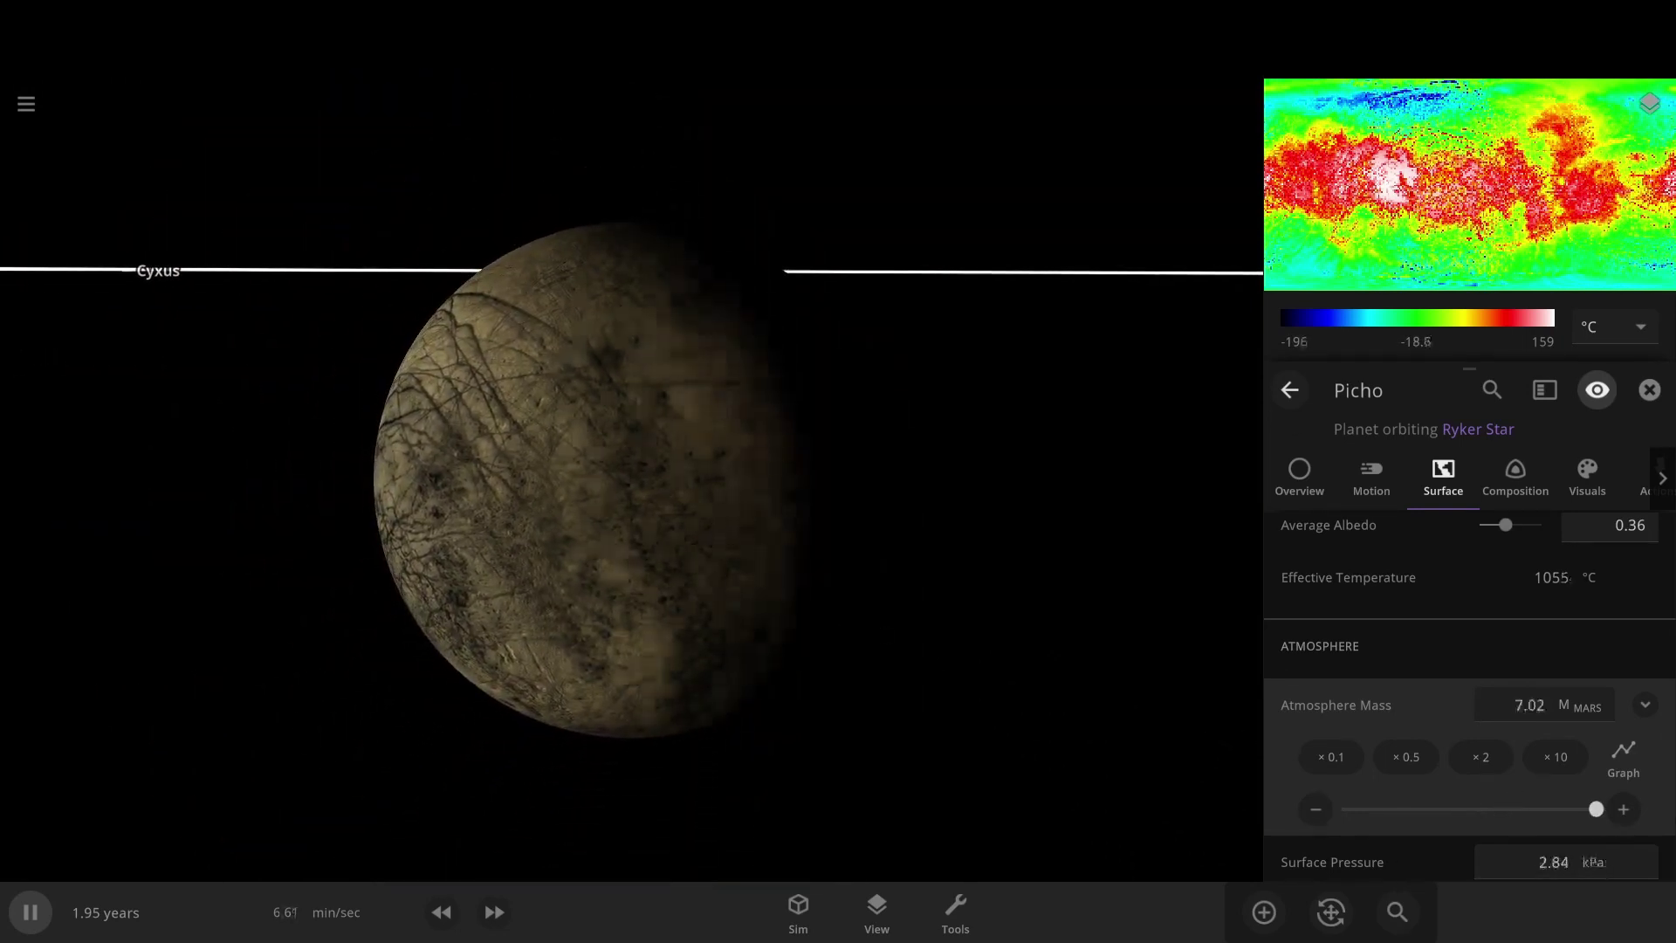
pyautogui.moveTo(1597, 808); pyautogui.dragTo(1597, 808)
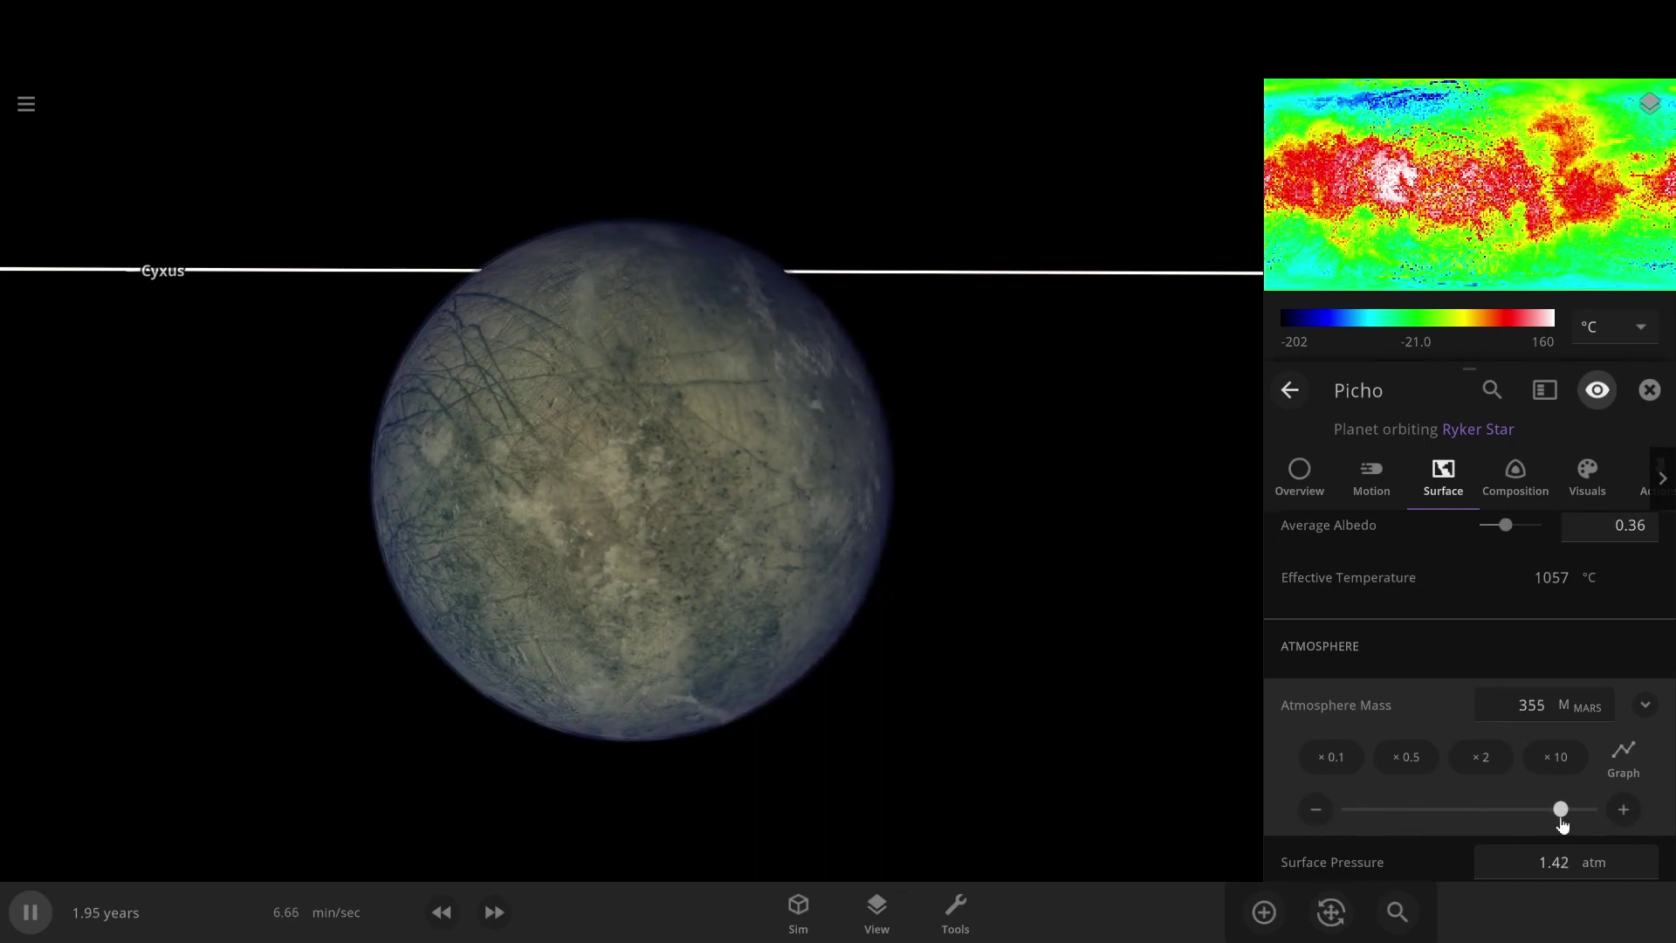
pyautogui.moveTo(1002, 667); pyautogui.dragTo(524, 556)
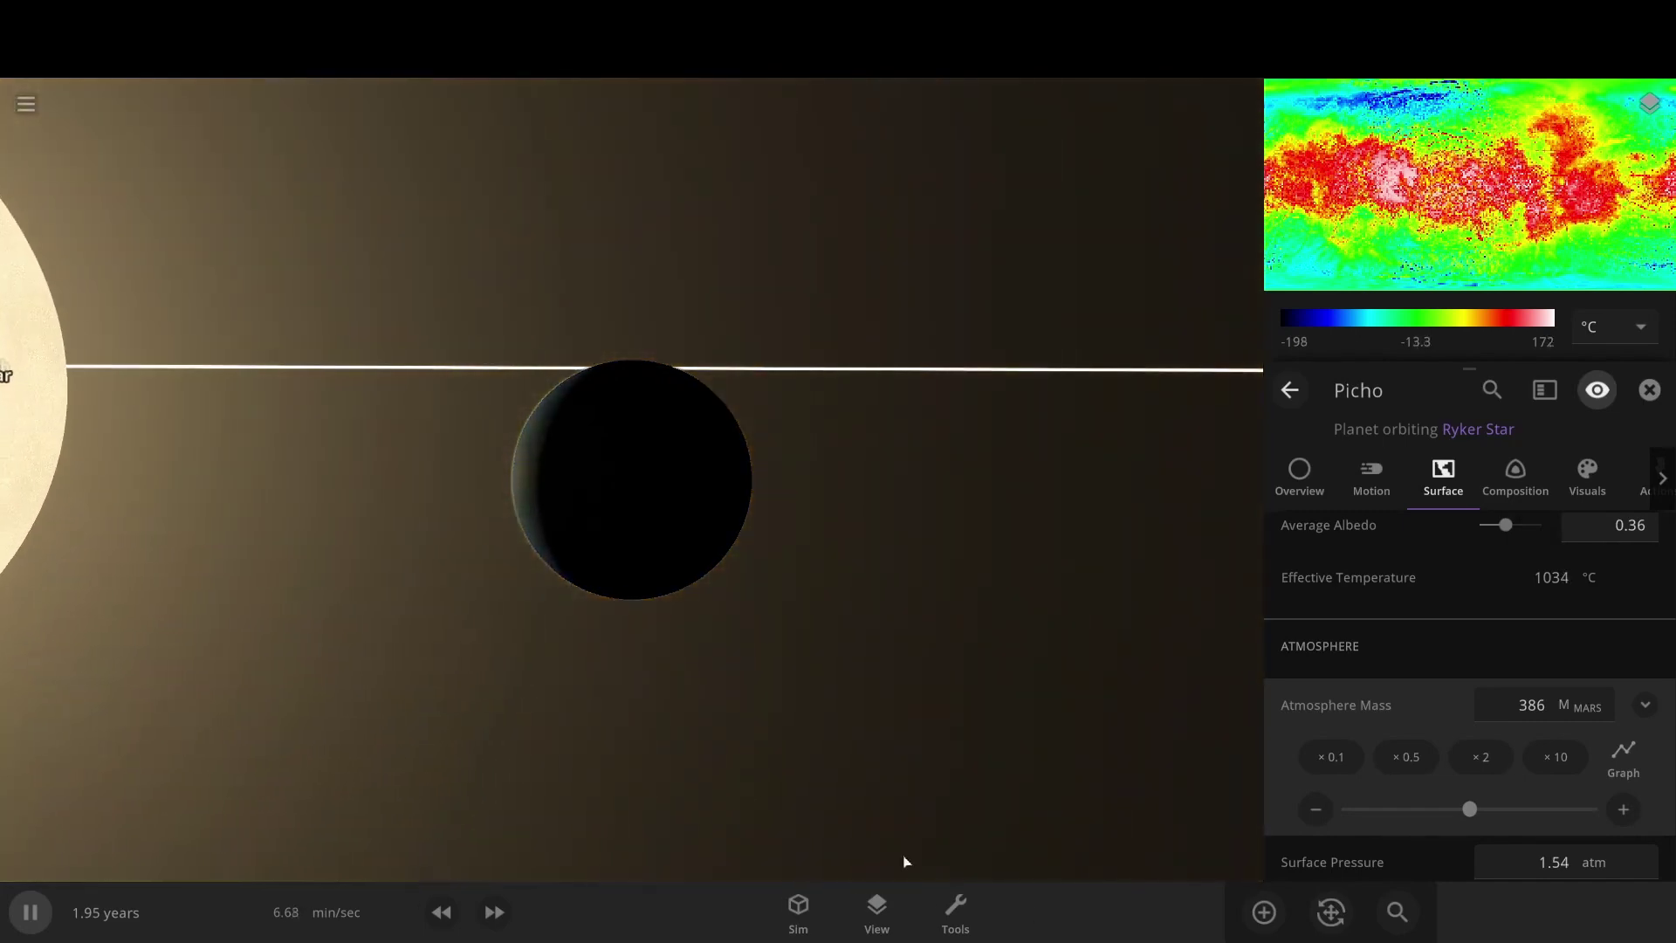
# - Add a Random Asteroid in Binary mode close to Picho and open its properties
pyautogui.moveTo(752, 793); pyautogui.dragTo(490, 703)
pyautogui.click(1264, 912)
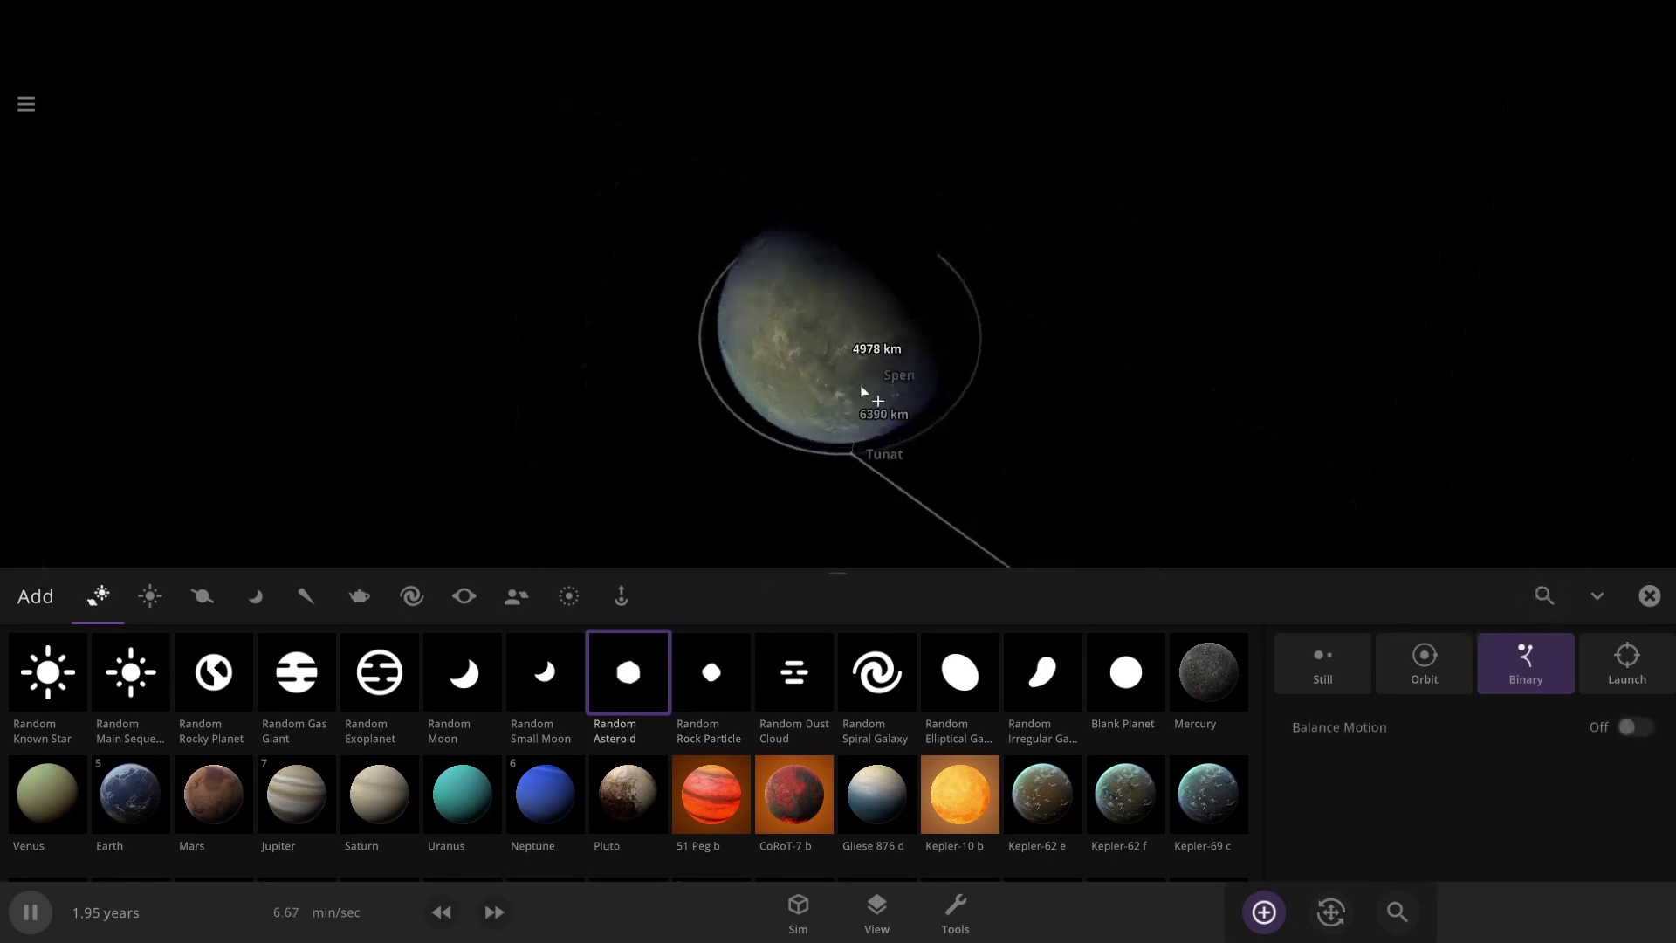
pyautogui.click(1644, 598)
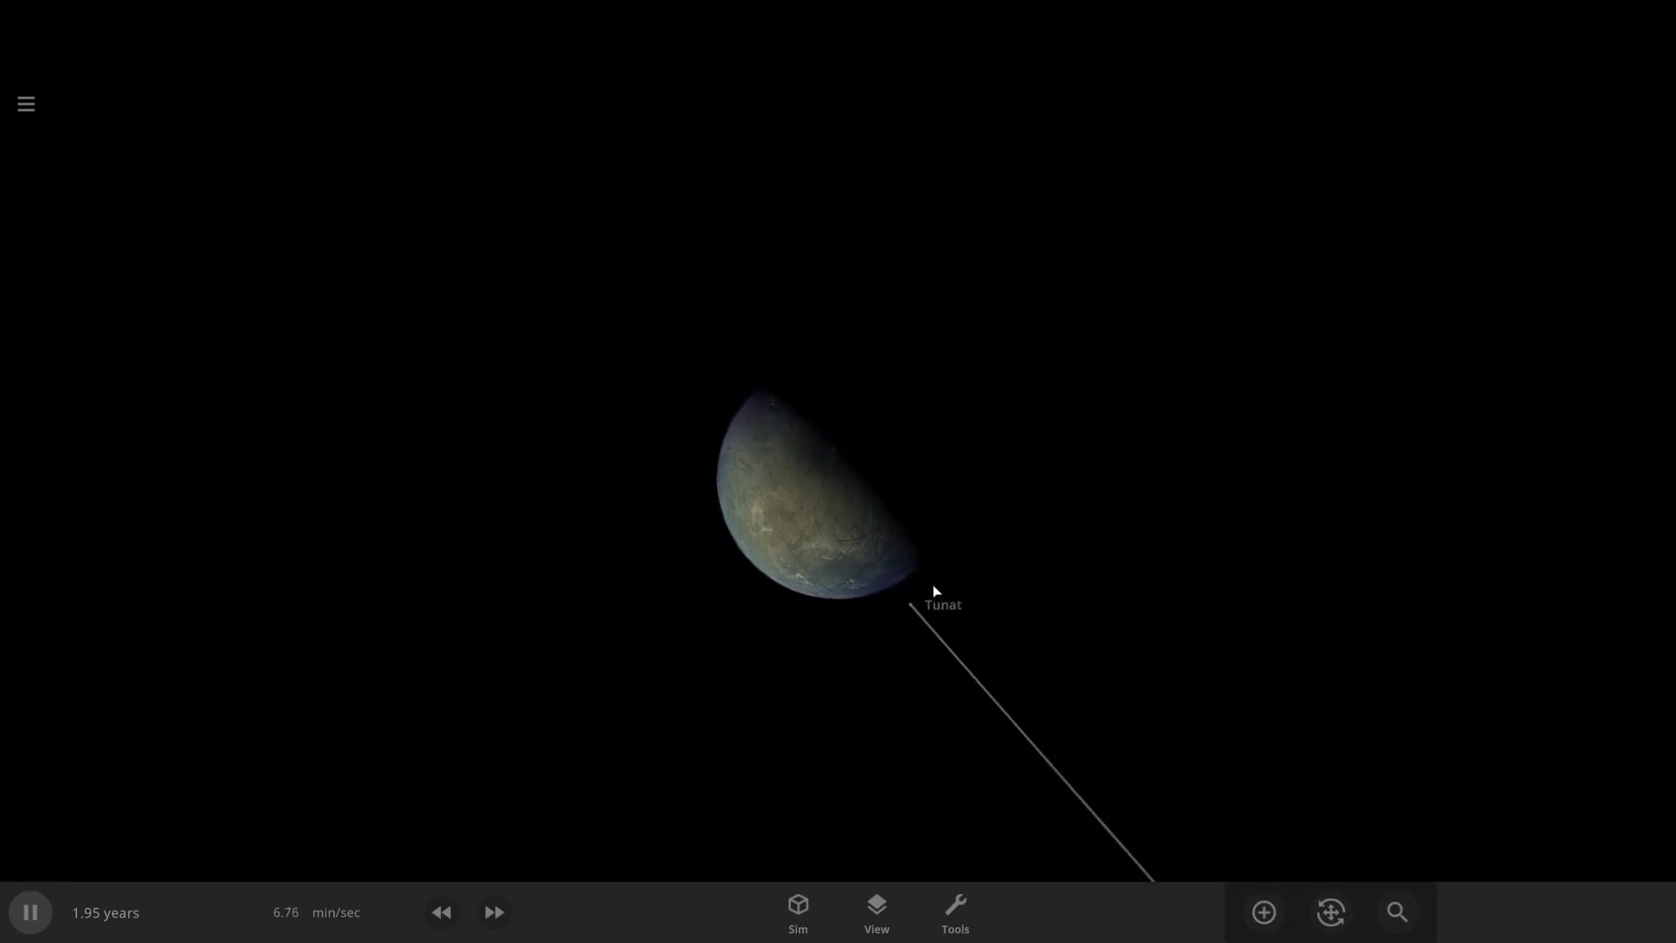
pyautogui.click(941, 577)
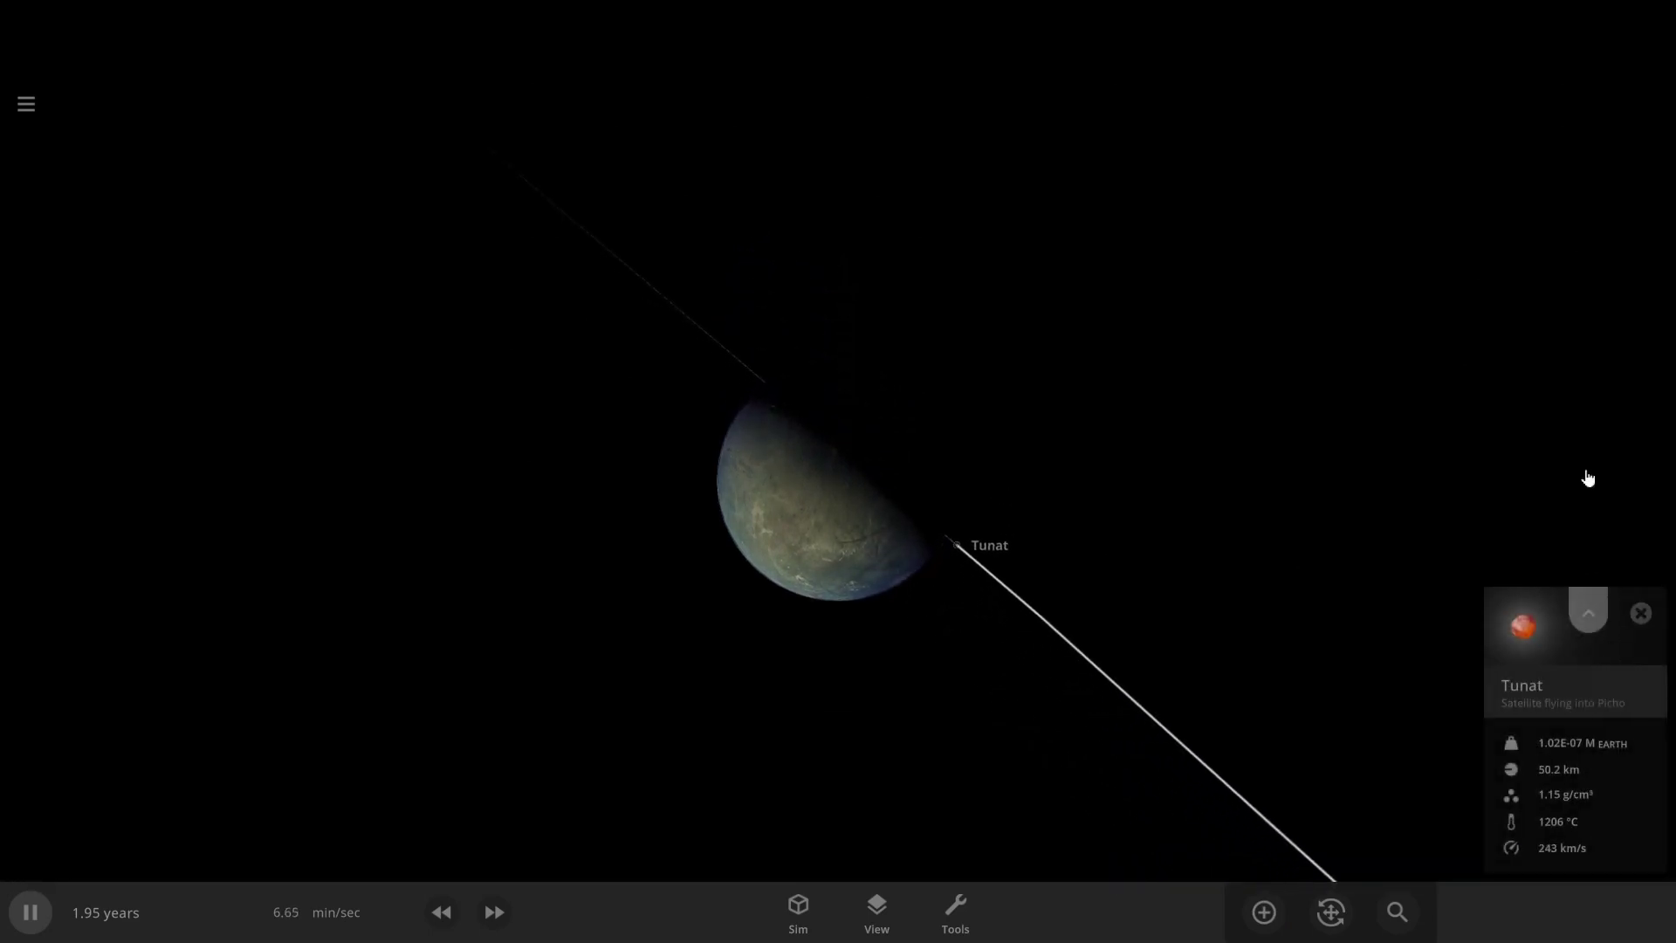
pyautogui.click(1589, 613)
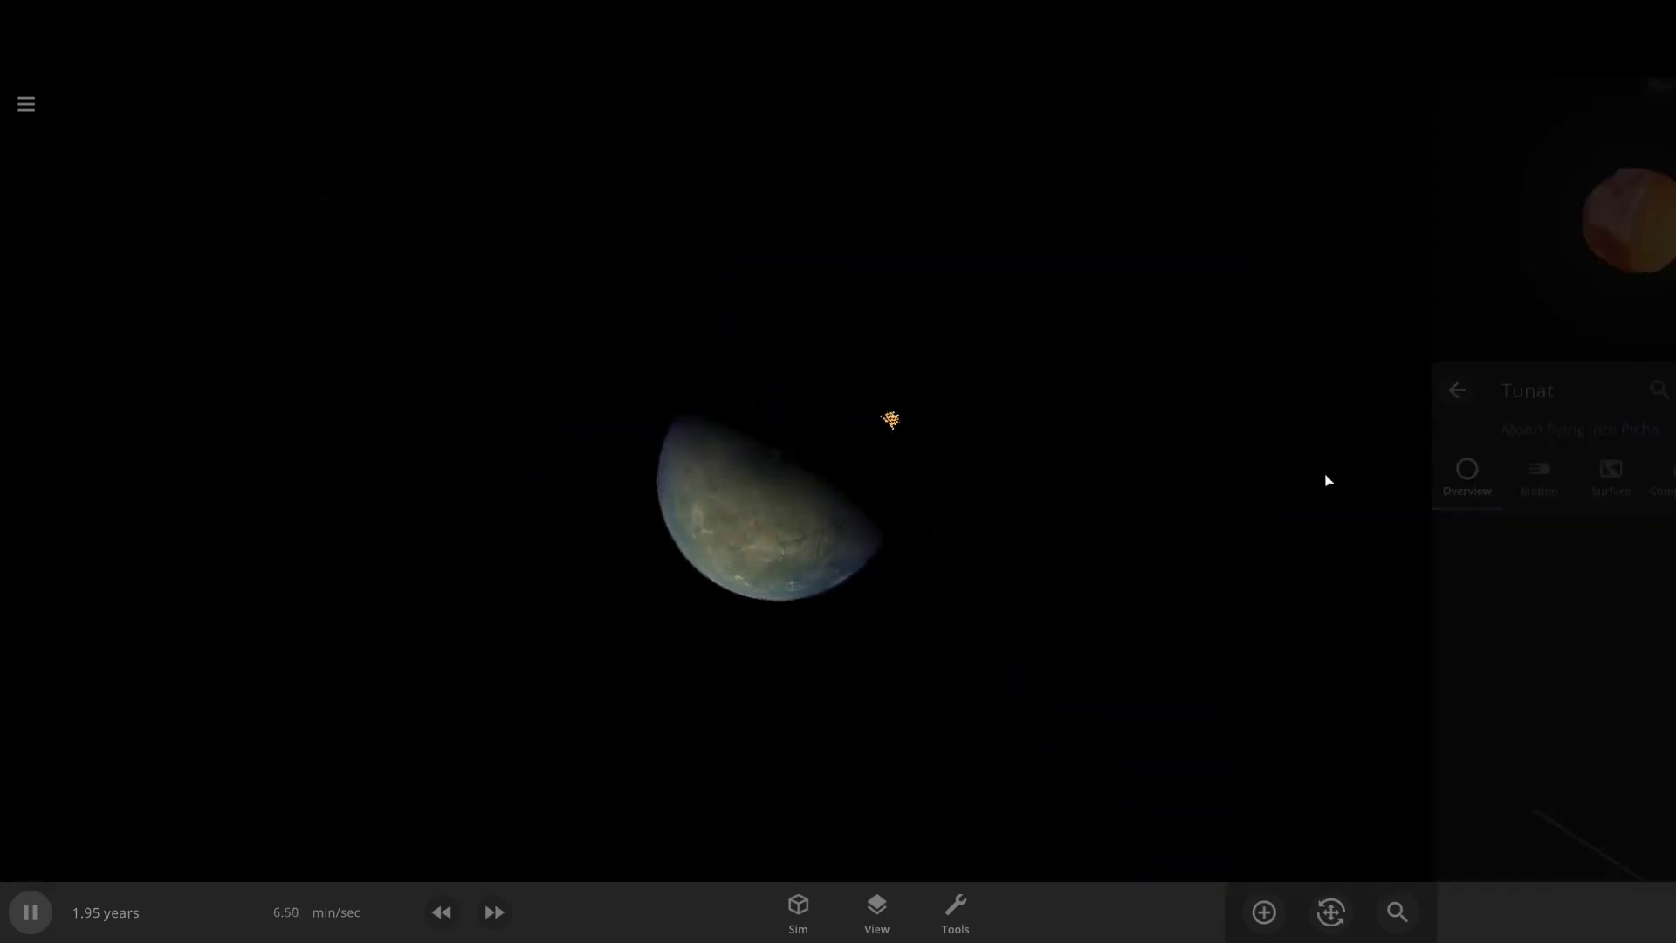
# - Add a second Random Asteroid near Picho in Binary mode and open the properties of this new moon
pyautogui.moveTo(1214, 465); pyautogui.dragTo(1025, 303)
pyautogui.click(1257, 913)
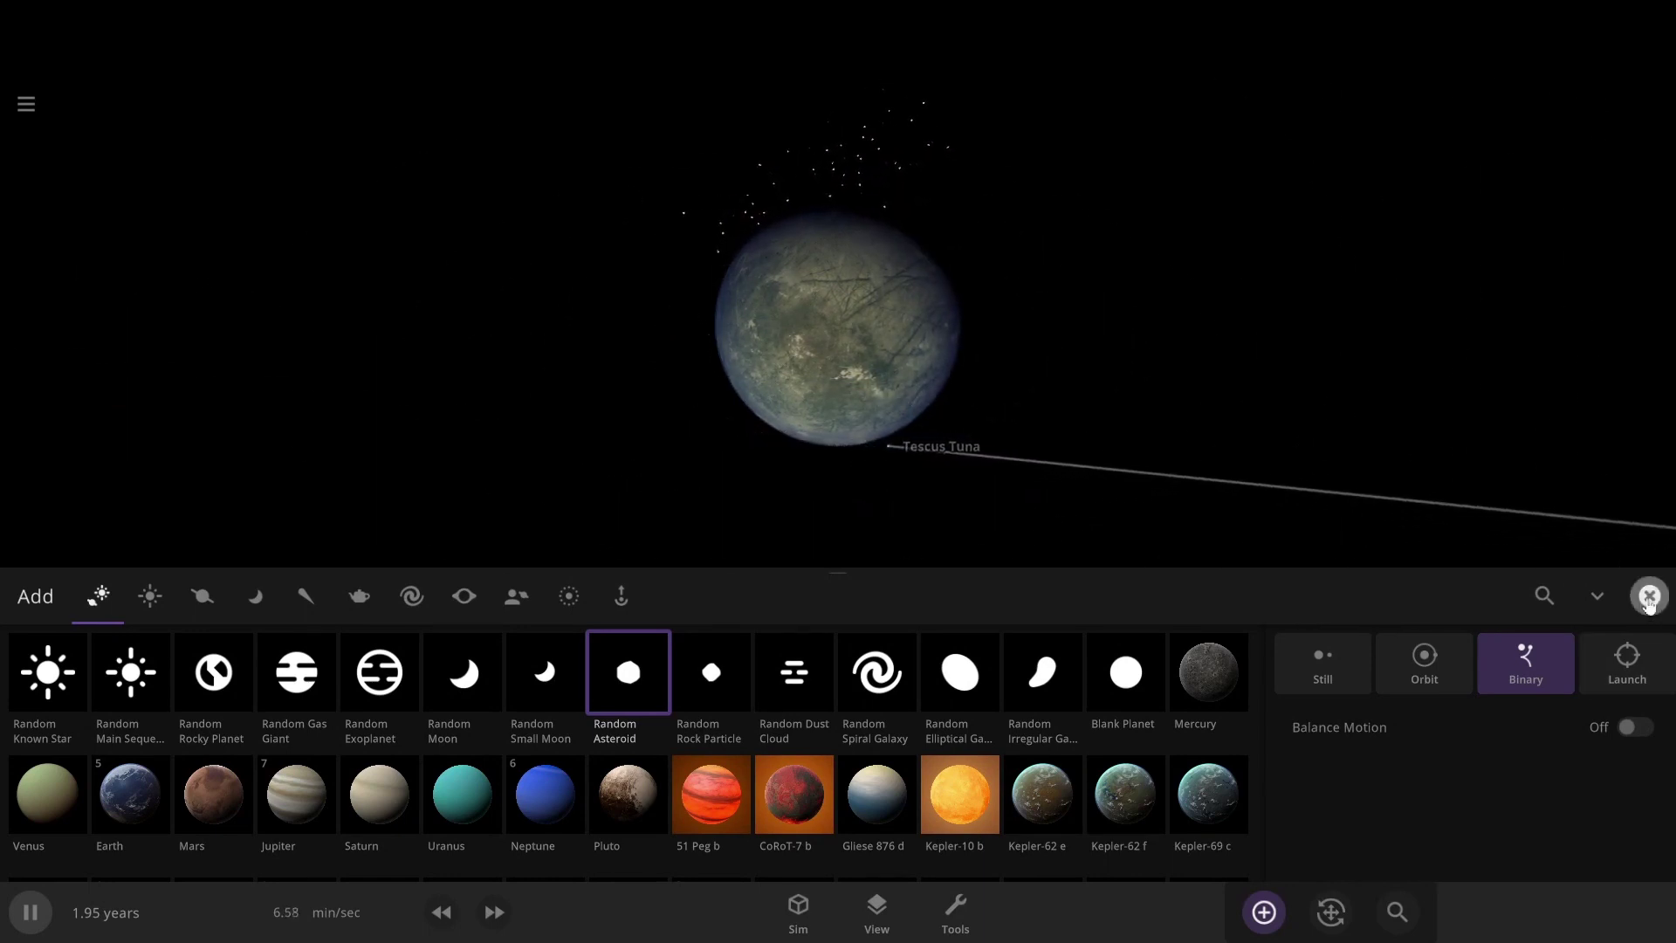
pyautogui.click(1600, 598)
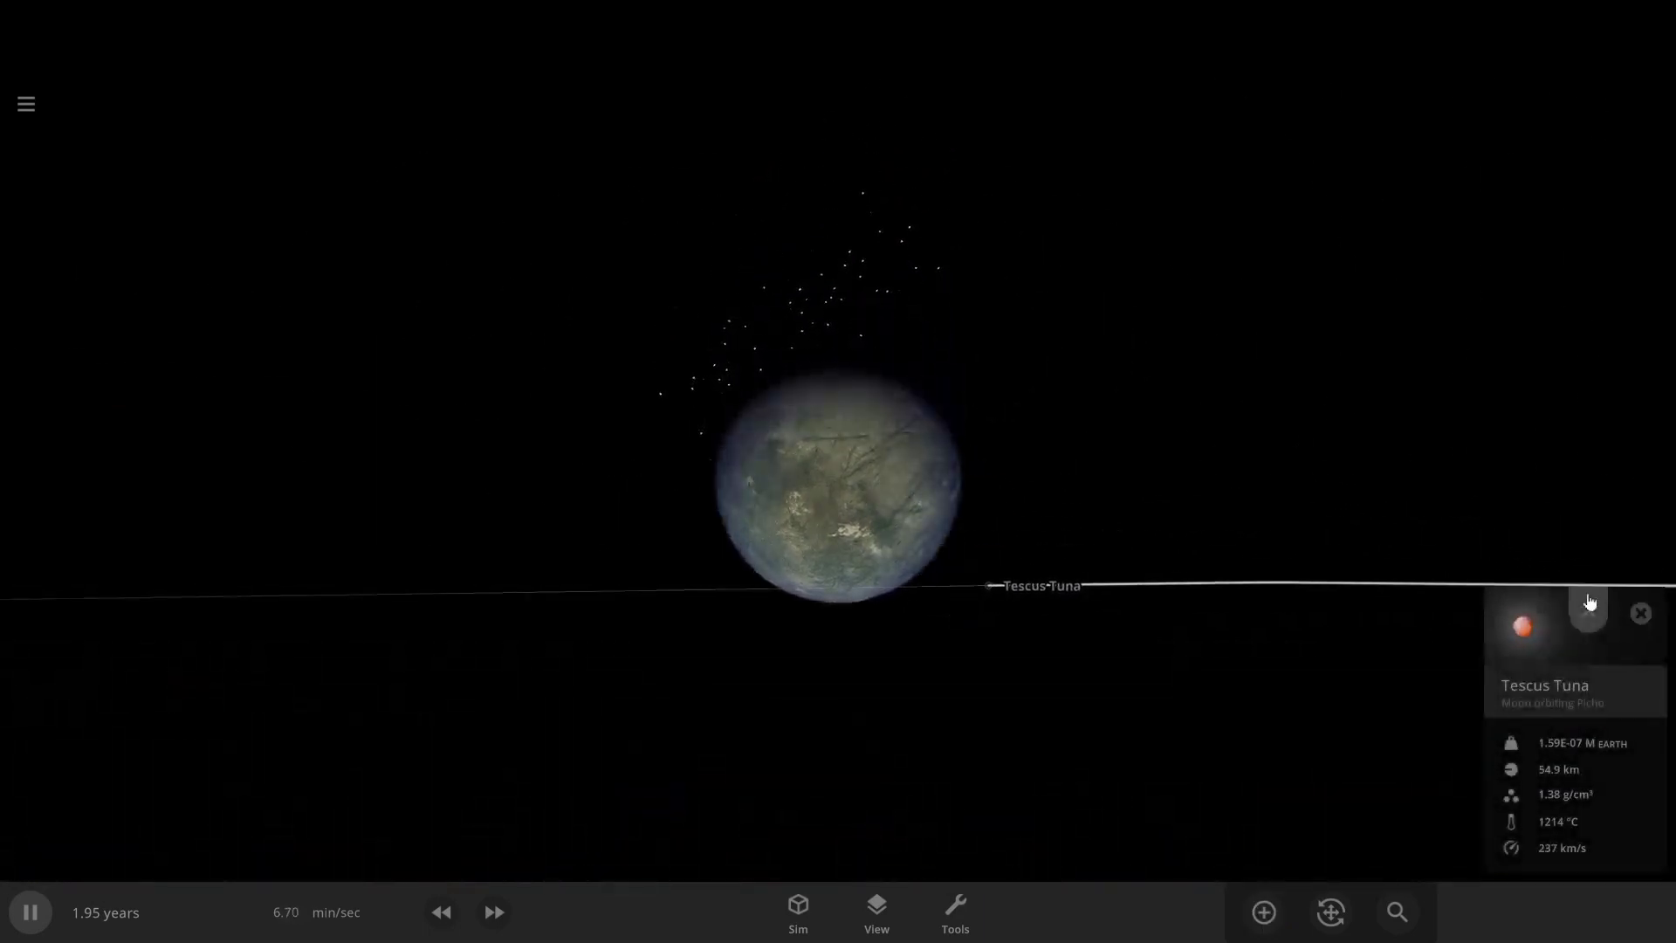
pyautogui.click(1588, 611)
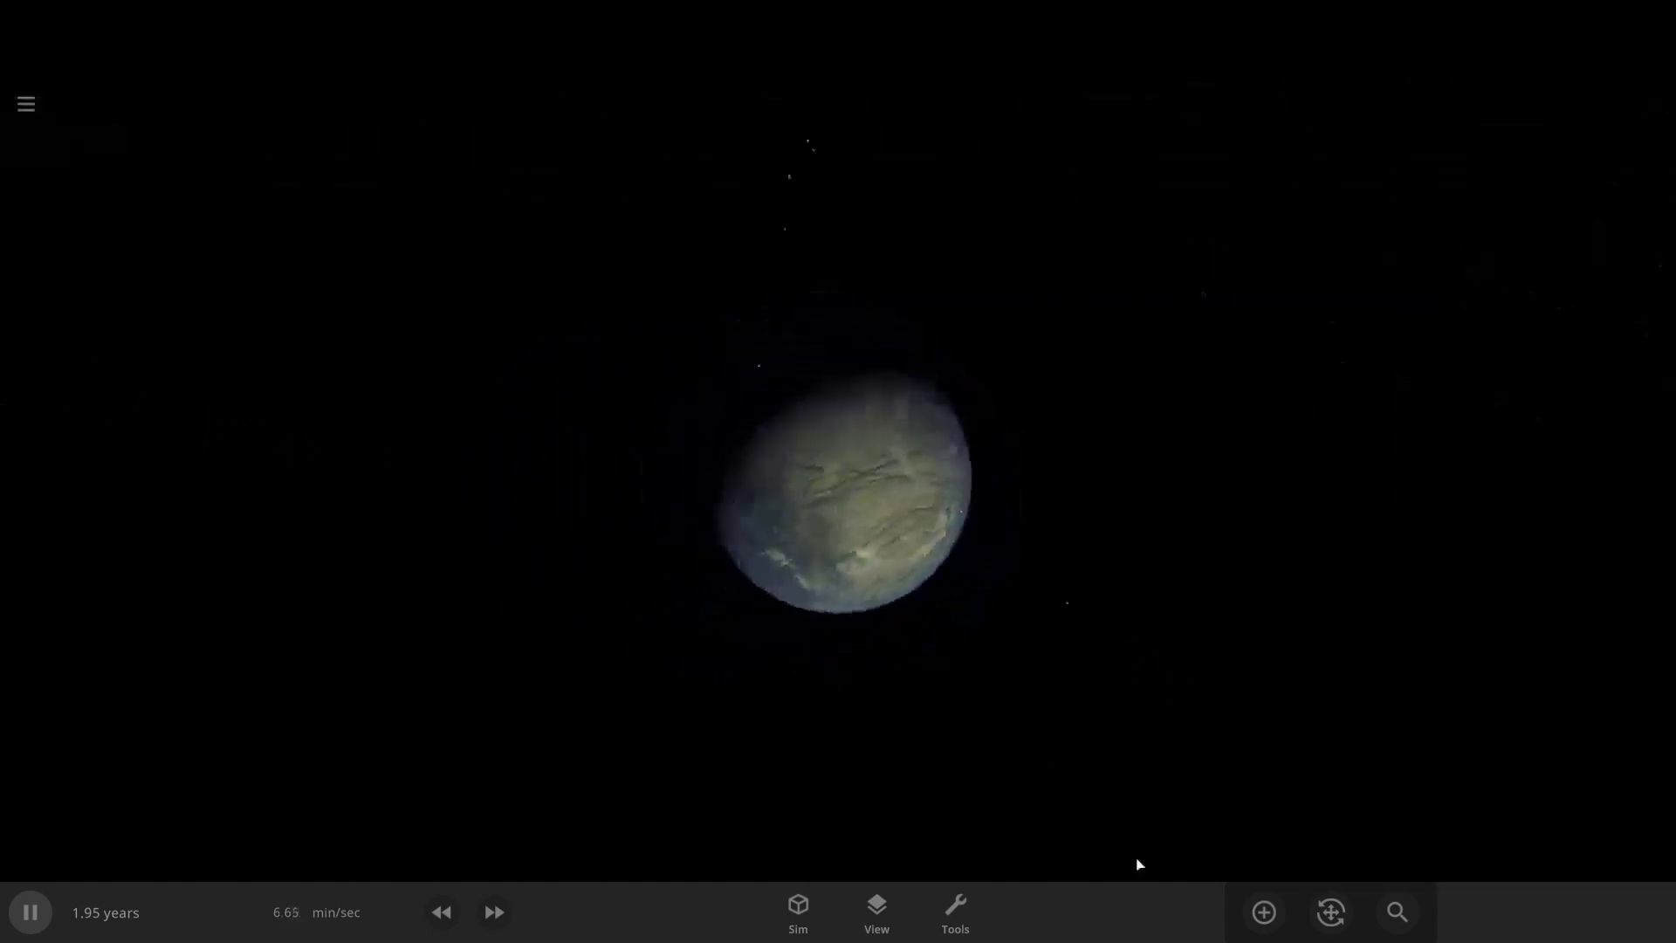
# - Place another Random Asteroid in Binary mode farther out, about 25,200 km from Picho
pyautogui.click(1264, 912)
pyautogui.scroll(-4, 785, 467)
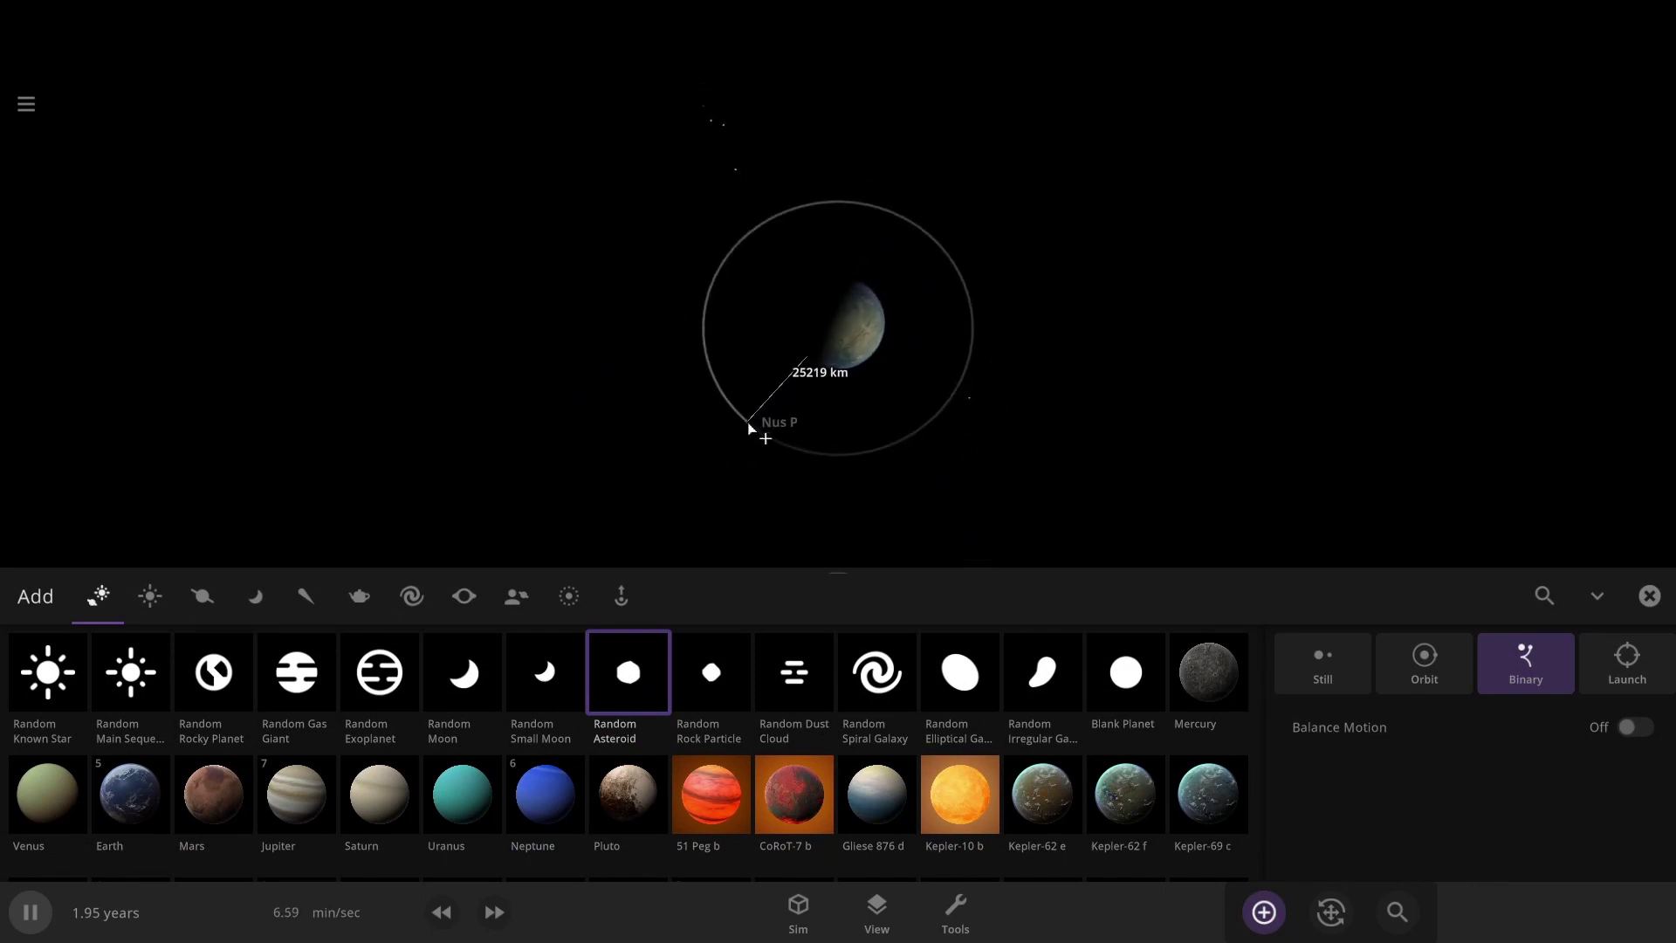
pyautogui.click(1645, 597)
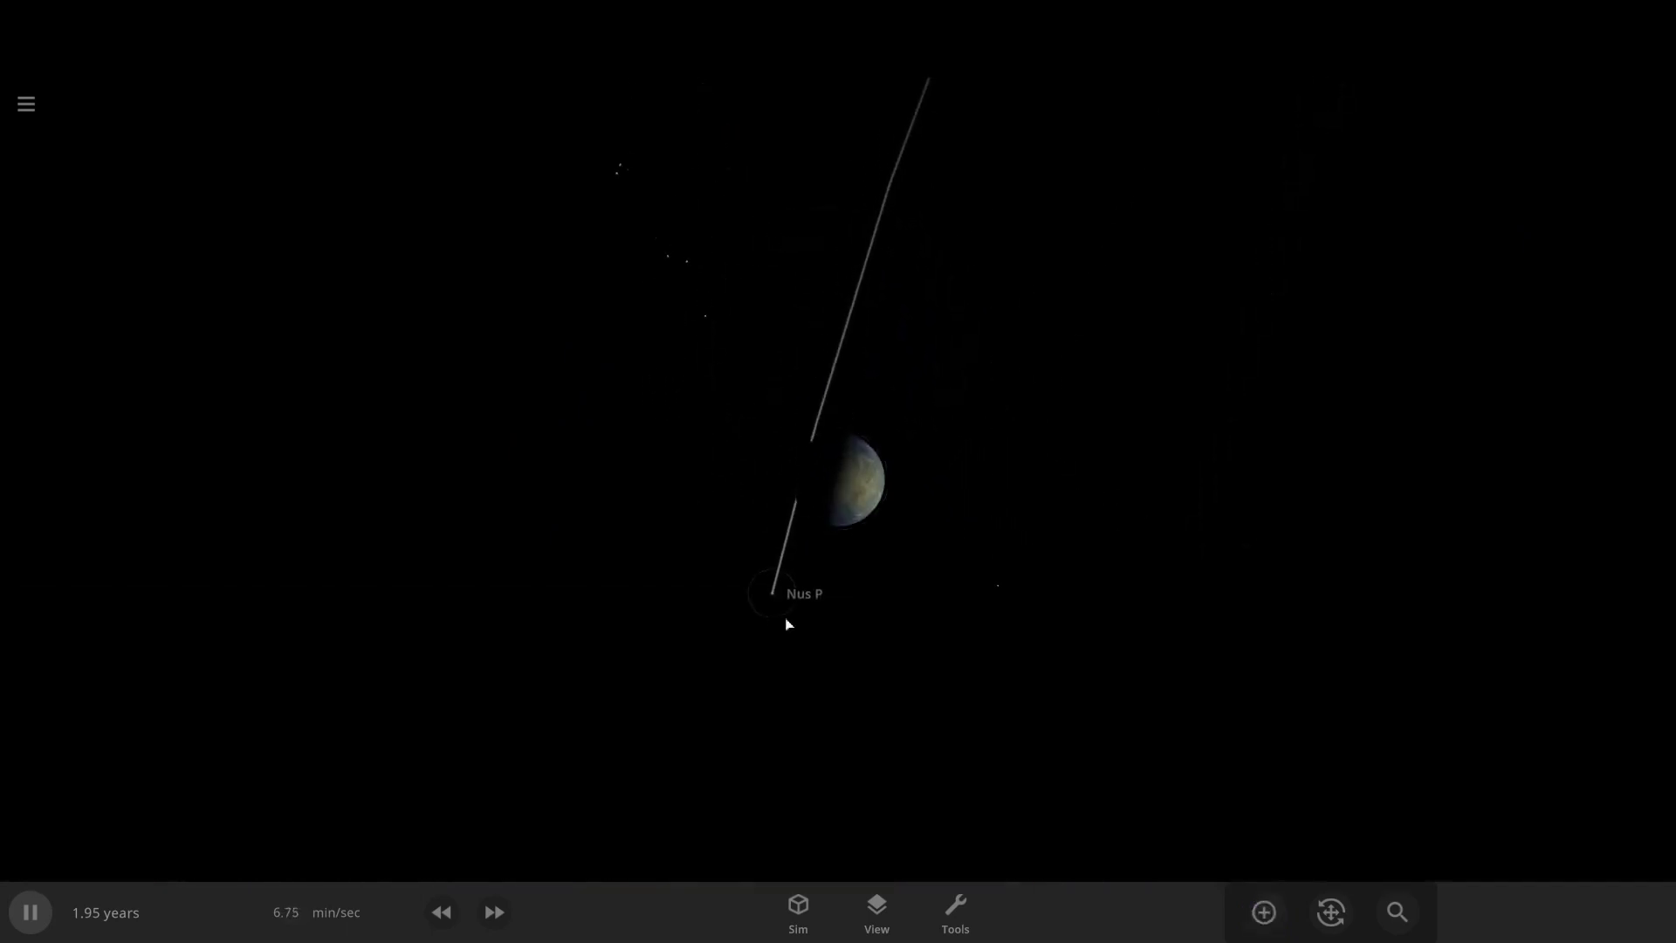
pyautogui.moveTo(813, 598); pyautogui.dragTo(709, 457)
pyautogui.scroll(2, 709, 456)
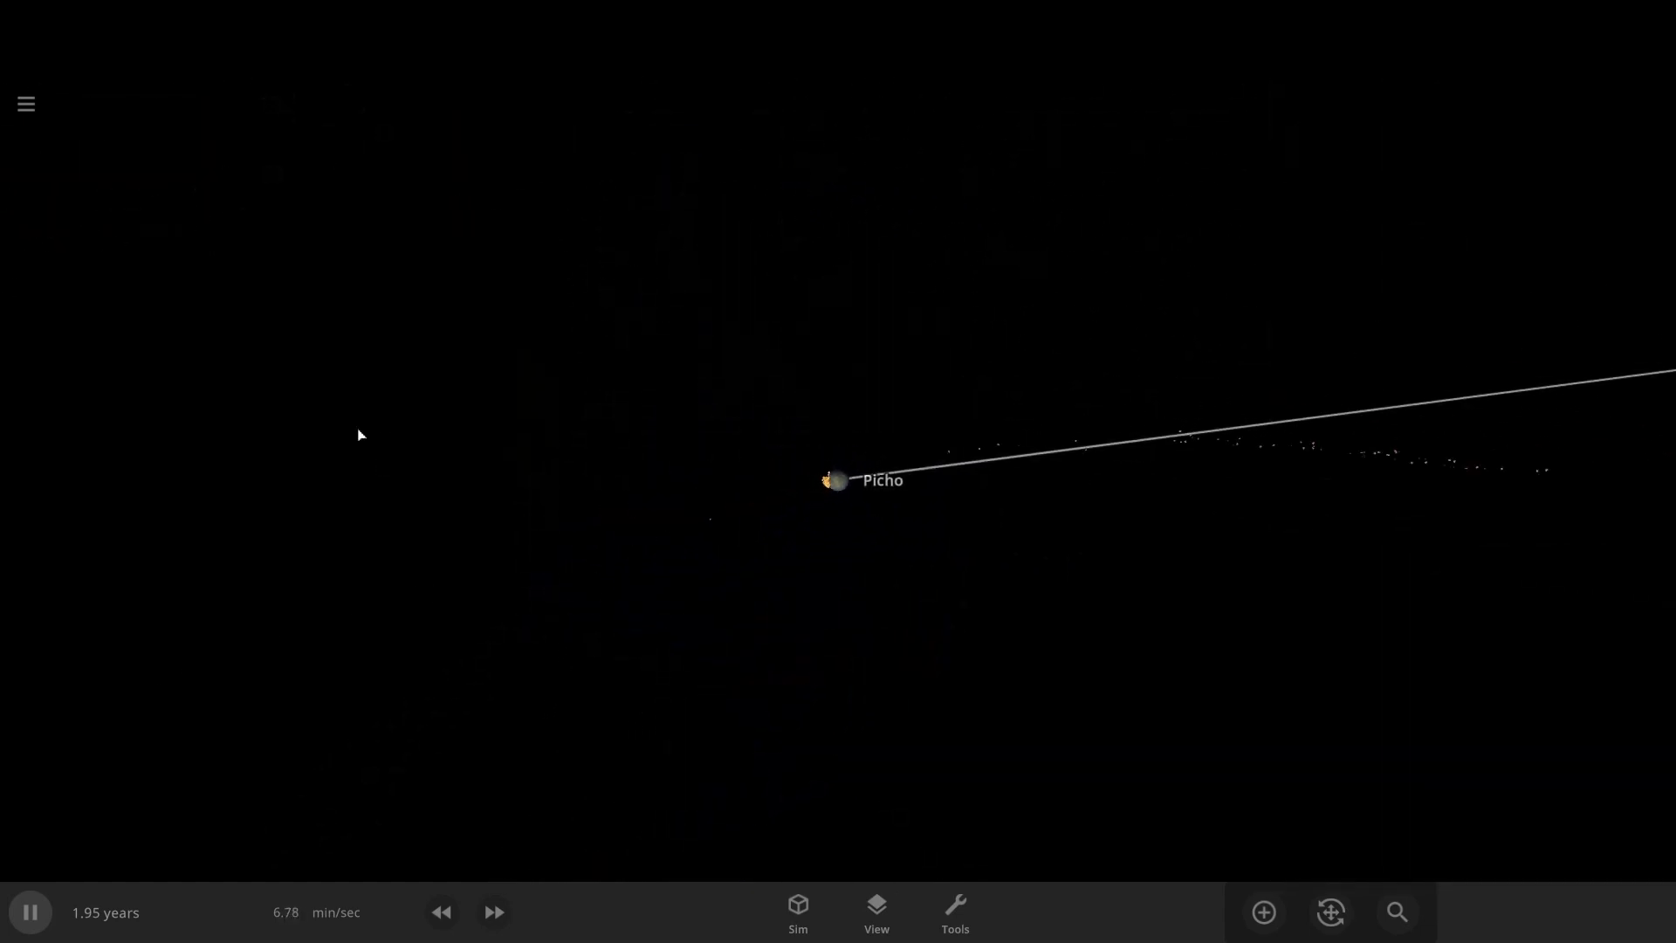
# - Examine Picho, the asteroid debris near it, Ryker Star and the orbits of the wider system
pyautogui.scroll(-5, 352, 433)
pyautogui.scroll(2, 314, 468)
pyautogui.moveTo(314, 468); pyautogui.dragTo(1154, 811)
pyautogui.scroll(6, 1337, 535)
pyautogui.scroll(-8, 789, 576)
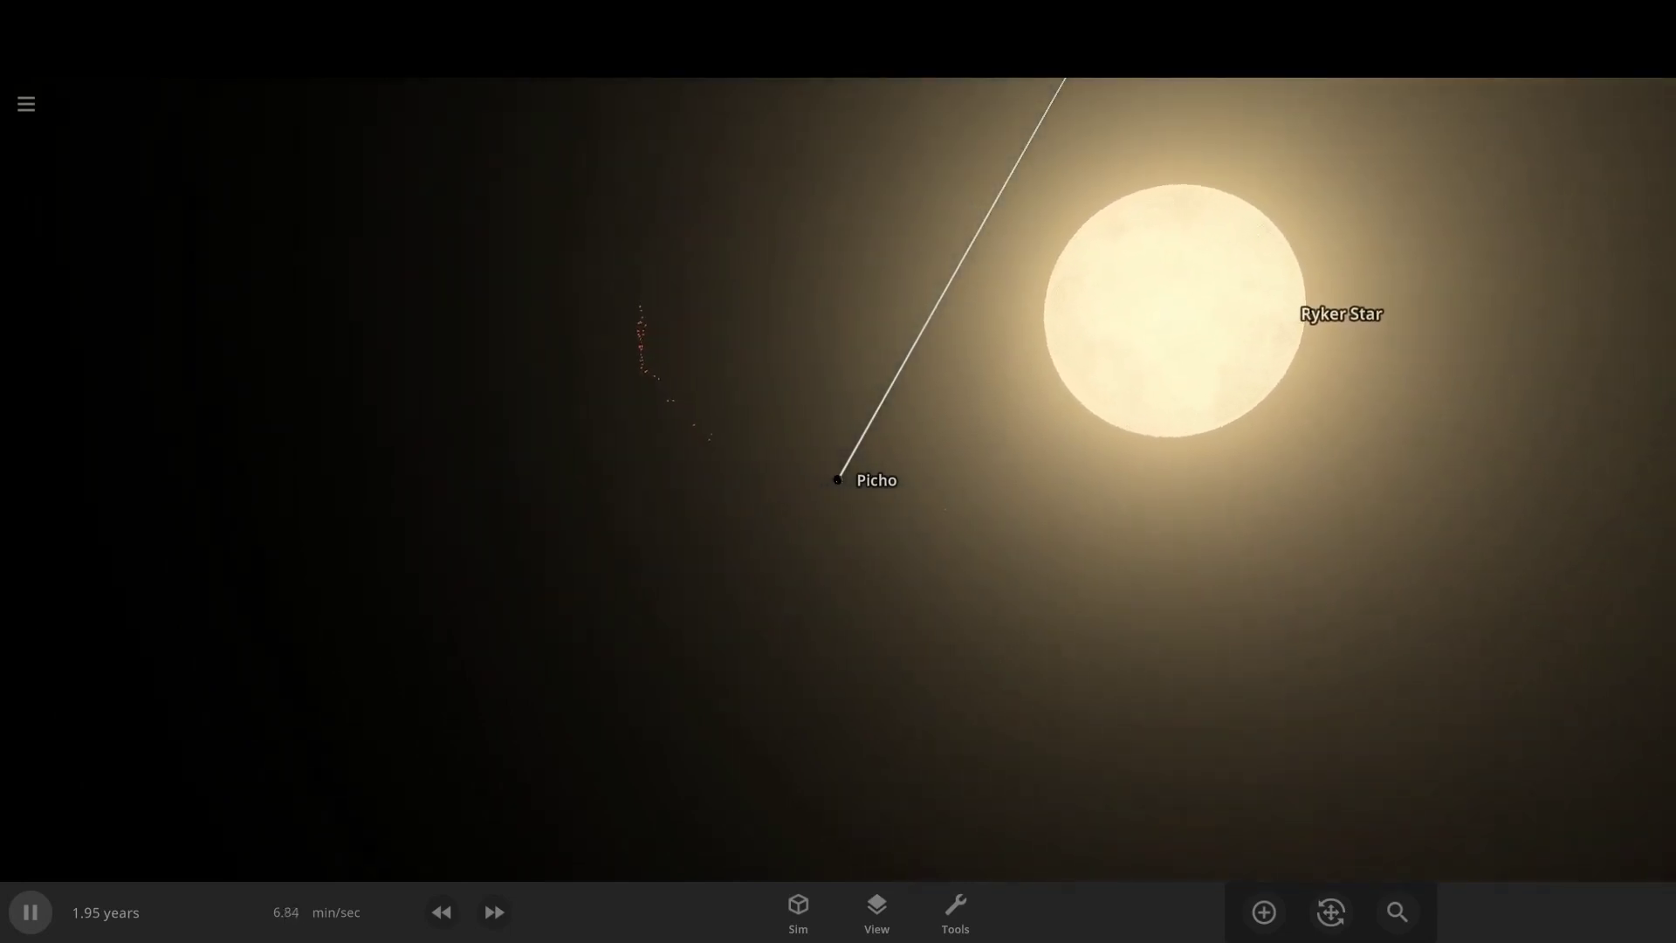
pyautogui.moveTo(1001, 339); pyautogui.dragTo(616, 388)
pyautogui.scroll(8, 629, 388)
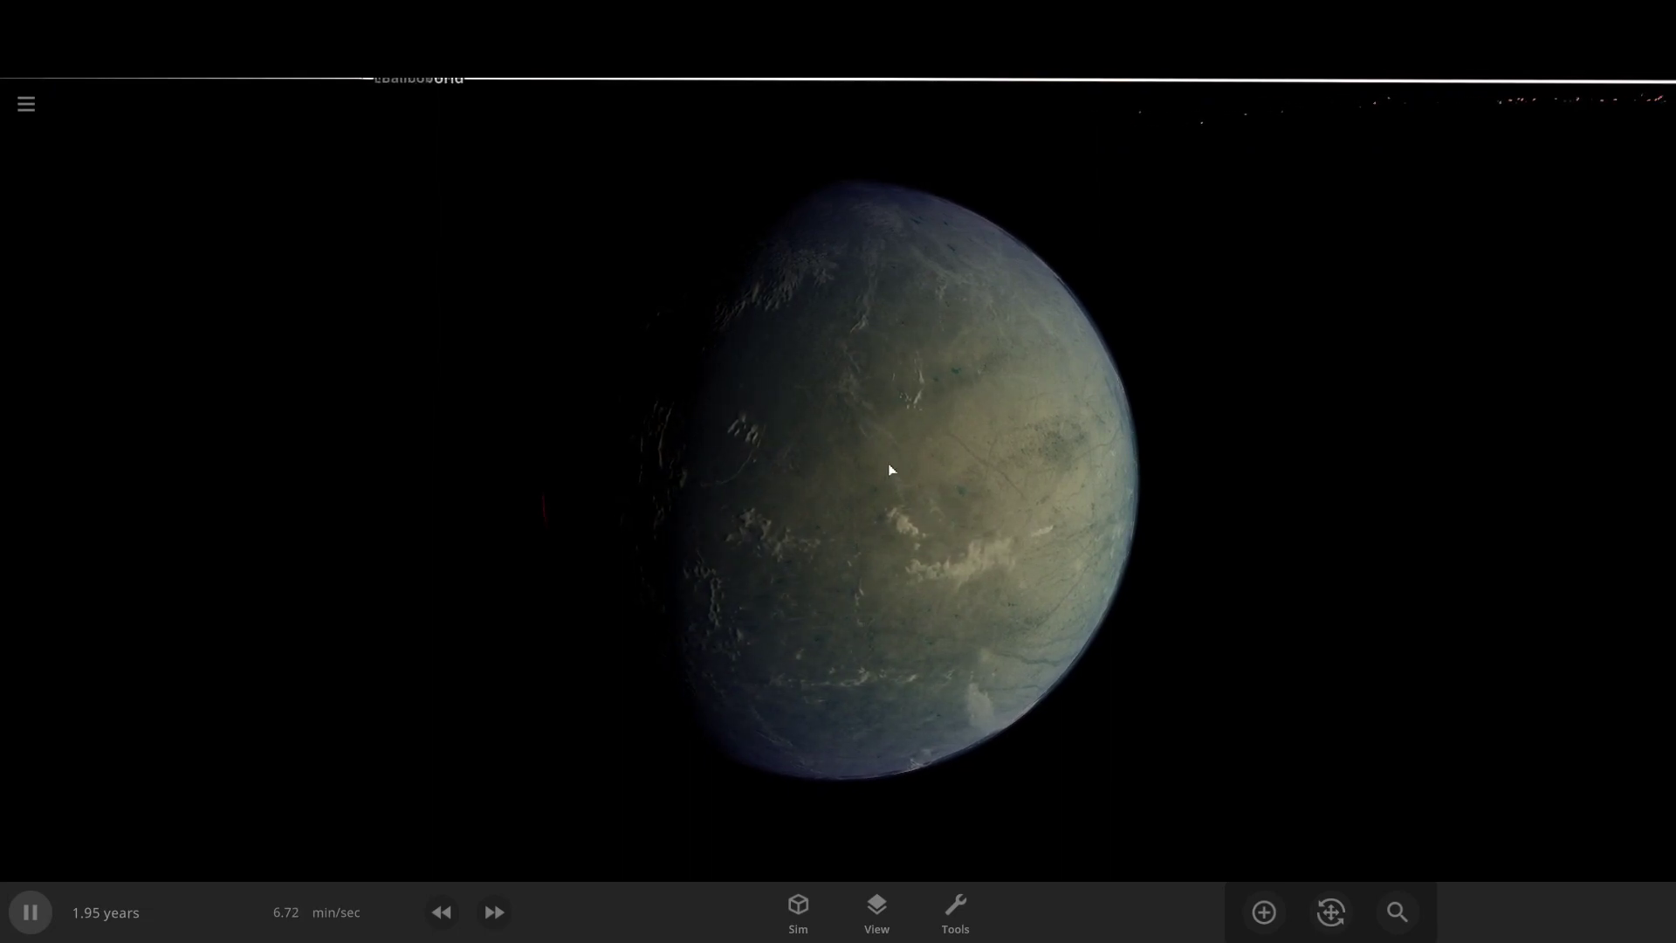
pyautogui.scroll(-8, 928, 475)
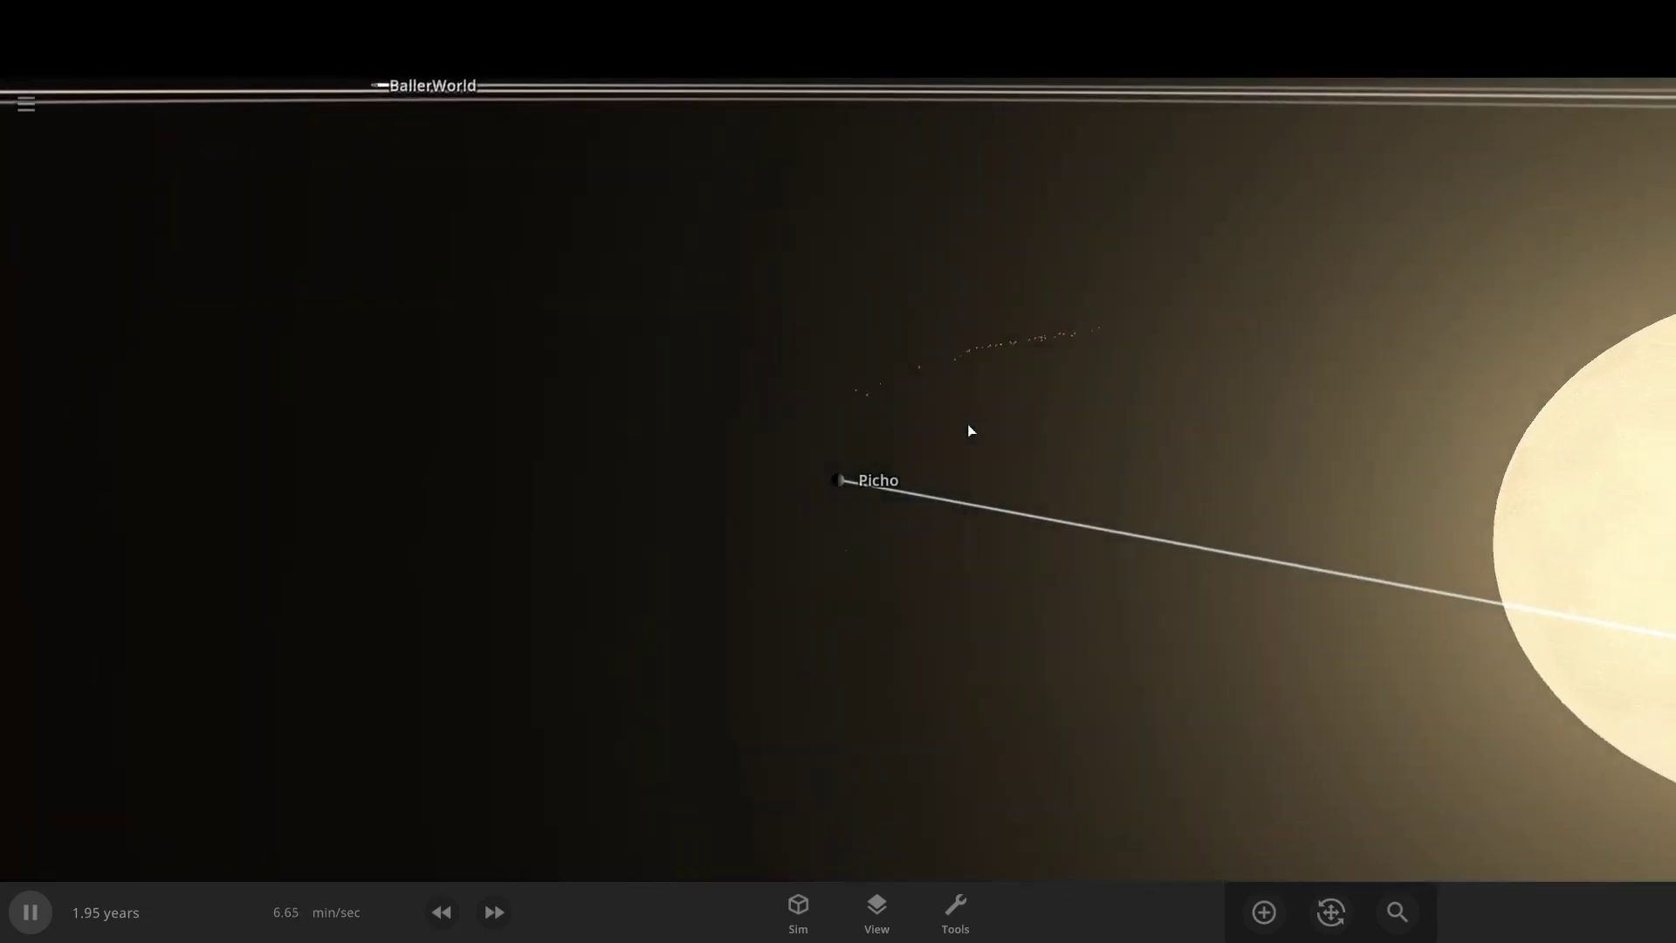
pyautogui.moveTo(981, 434); pyautogui.dragTo(1093, 463)
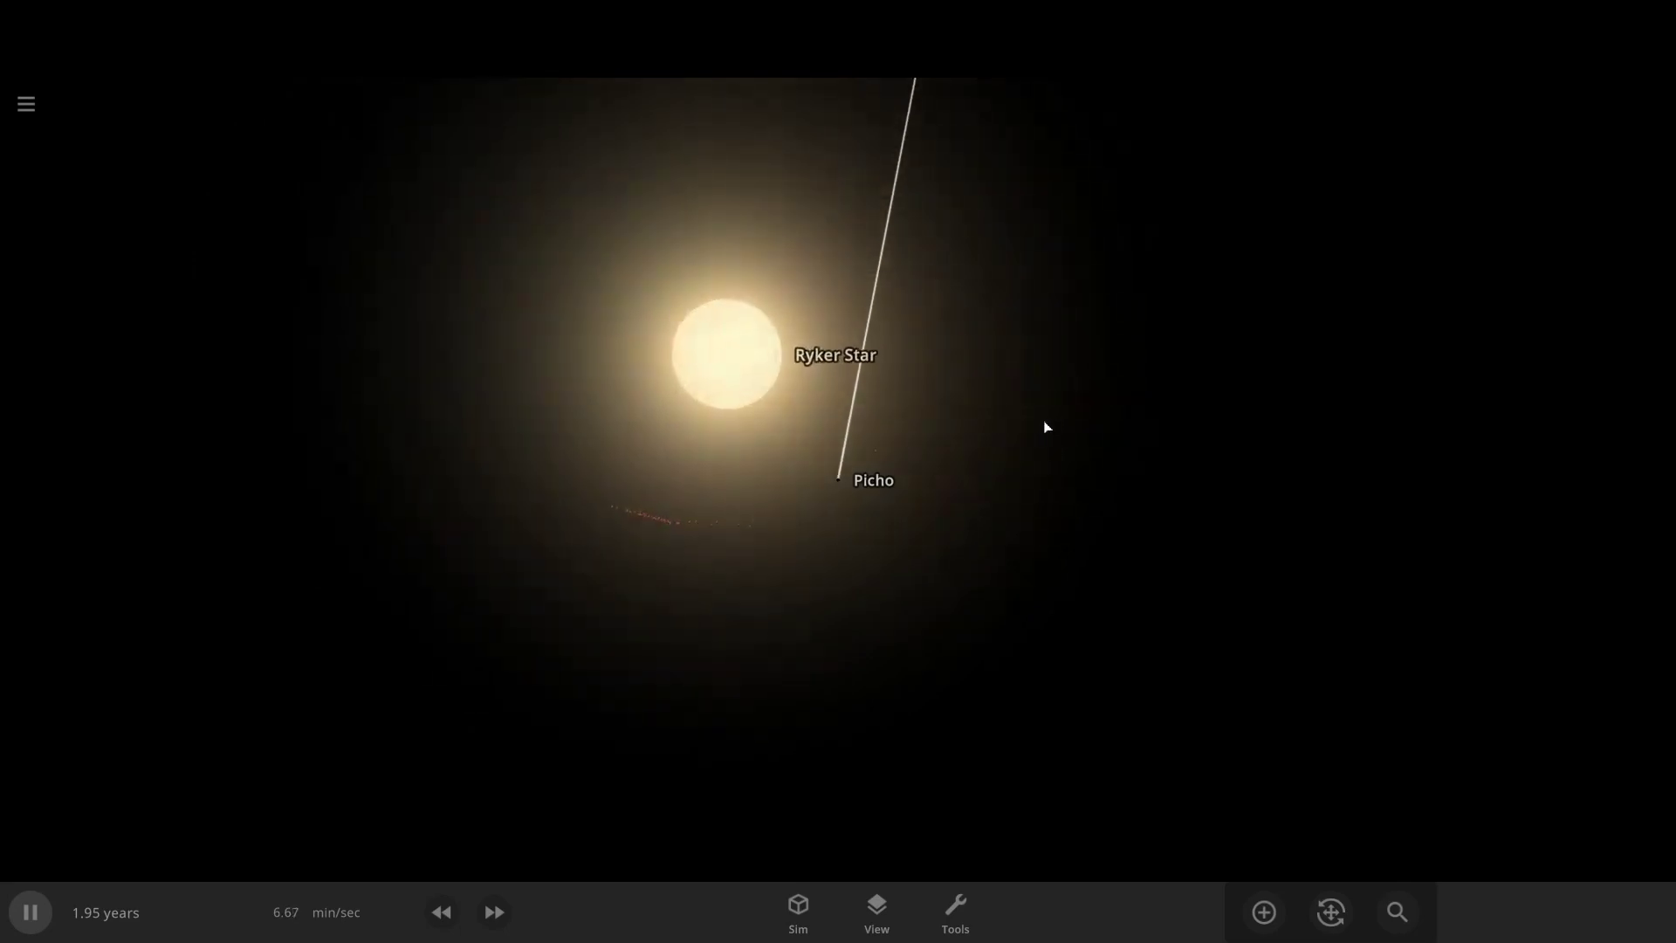
pyautogui.scroll(-10, 1044, 417)
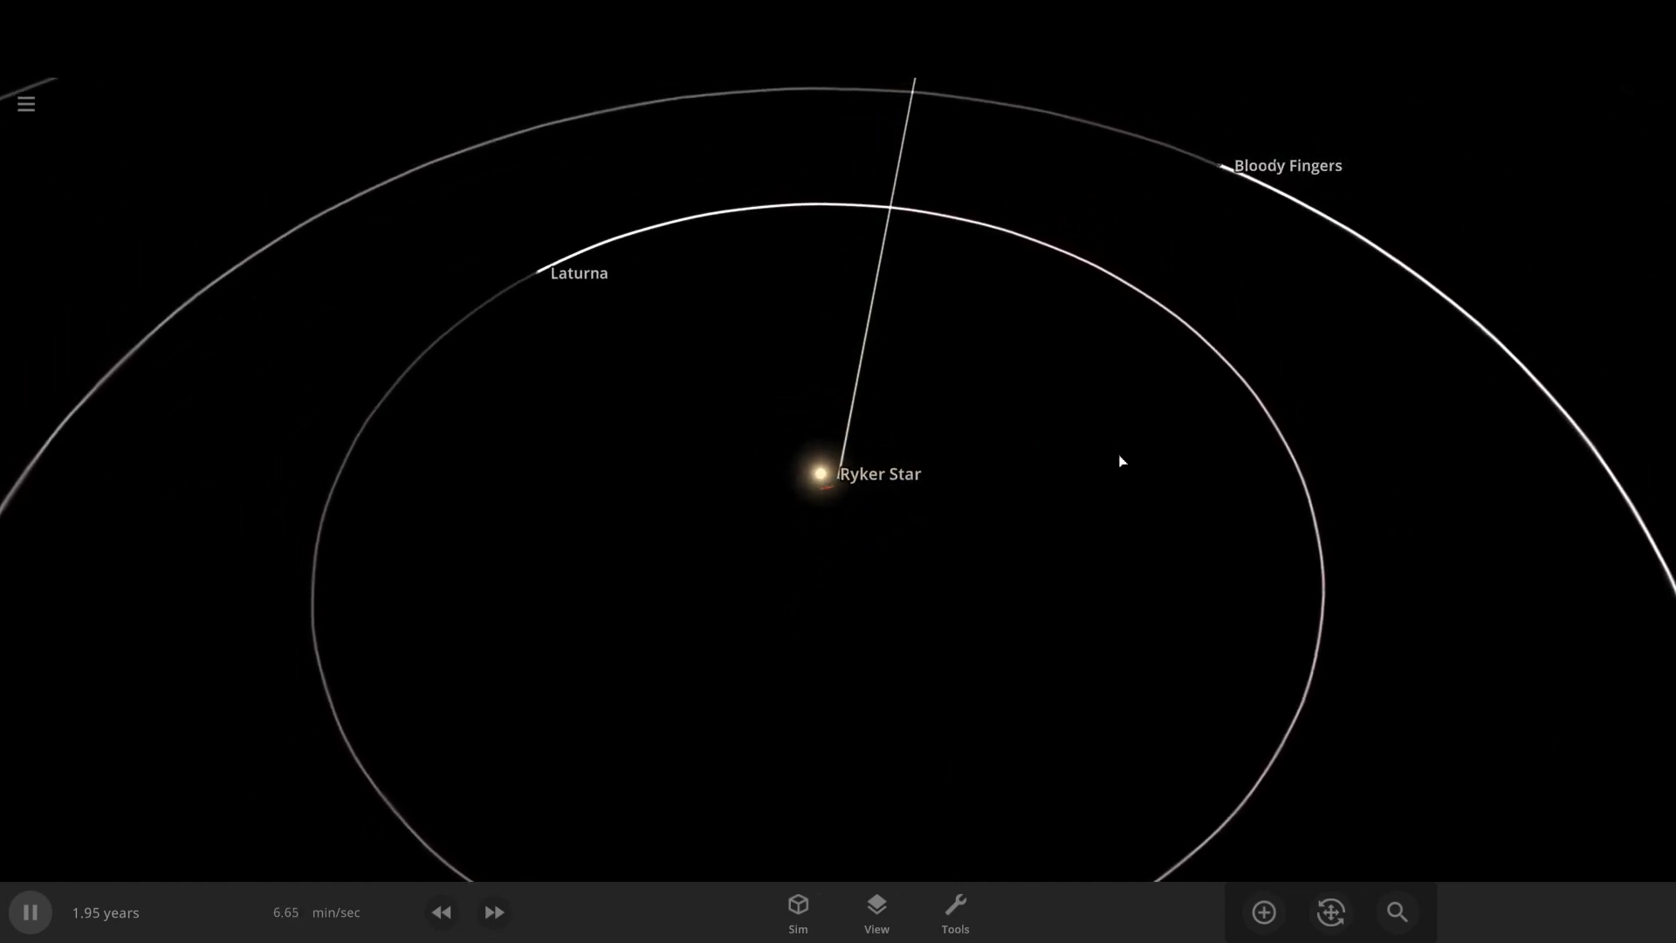
pyautogui.scroll(-5, 1128, 459)
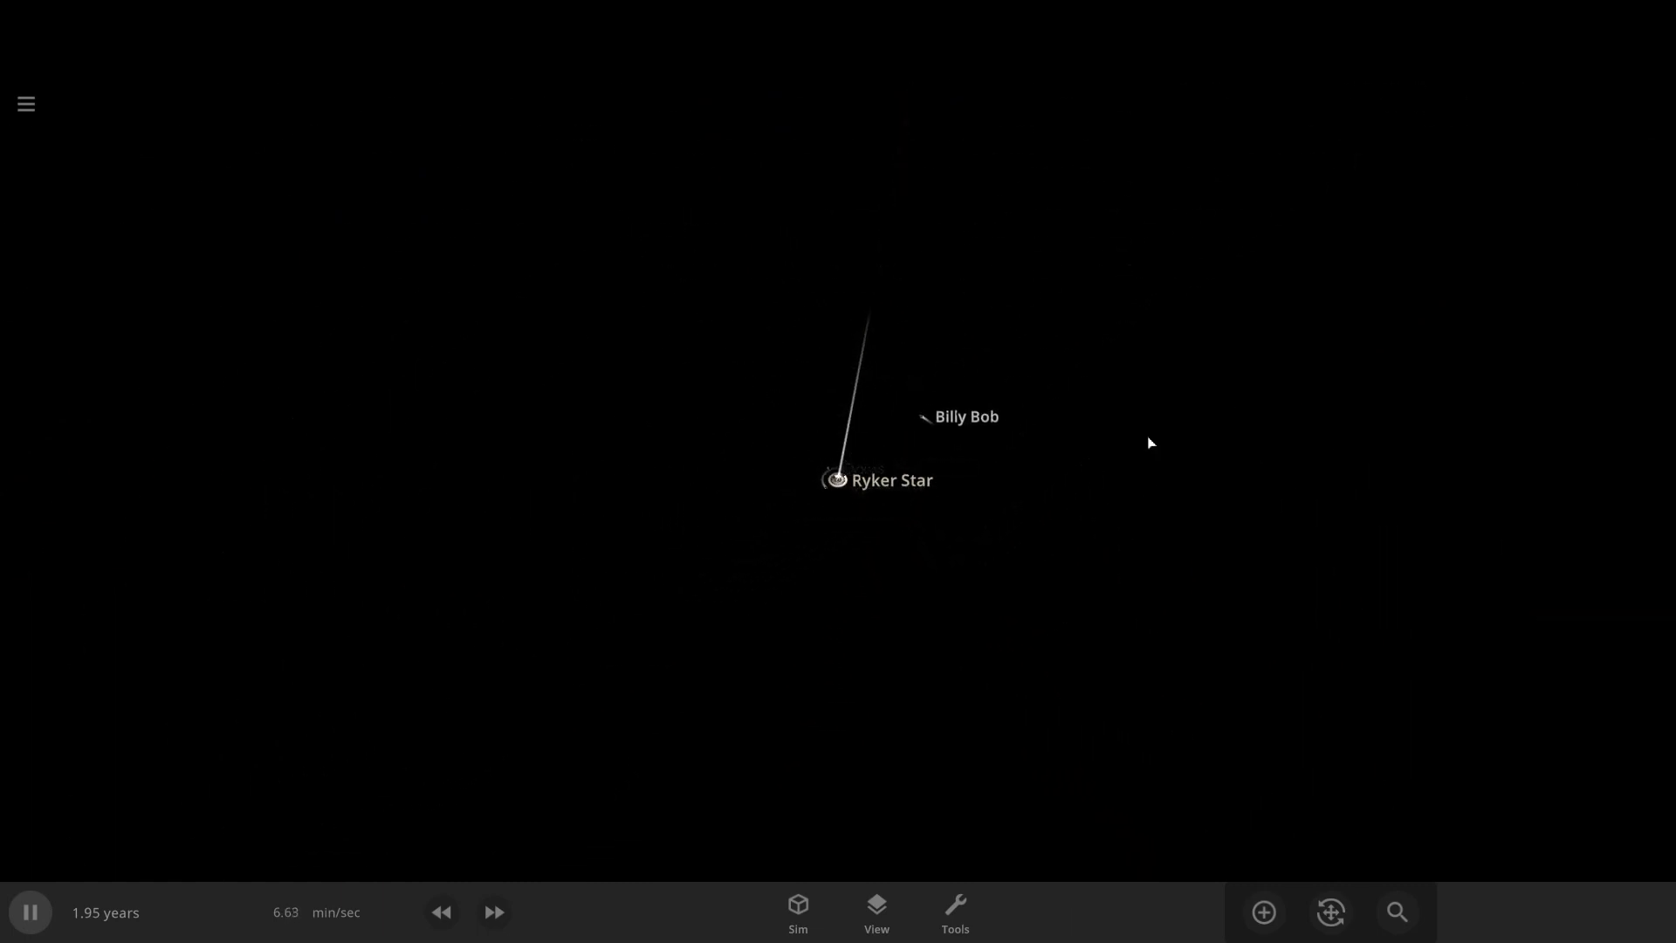
pyautogui.scroll(10, 1126, 462)
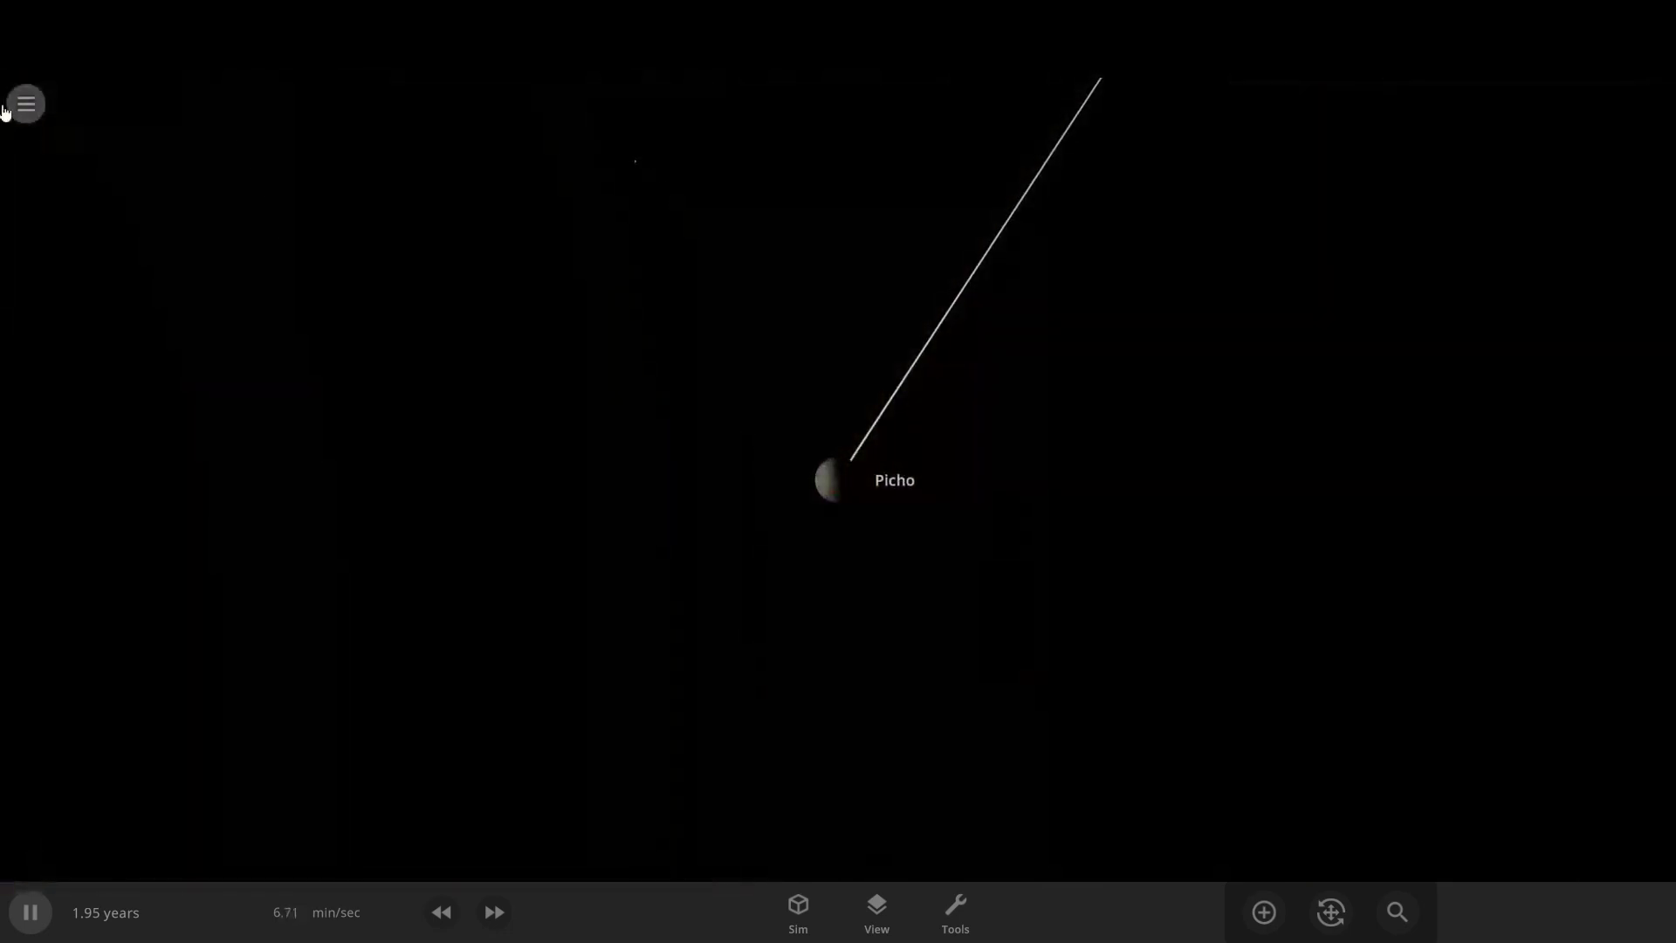
# - Start saving the simulation and name it The Ryker System
pyautogui.click(10, 106)
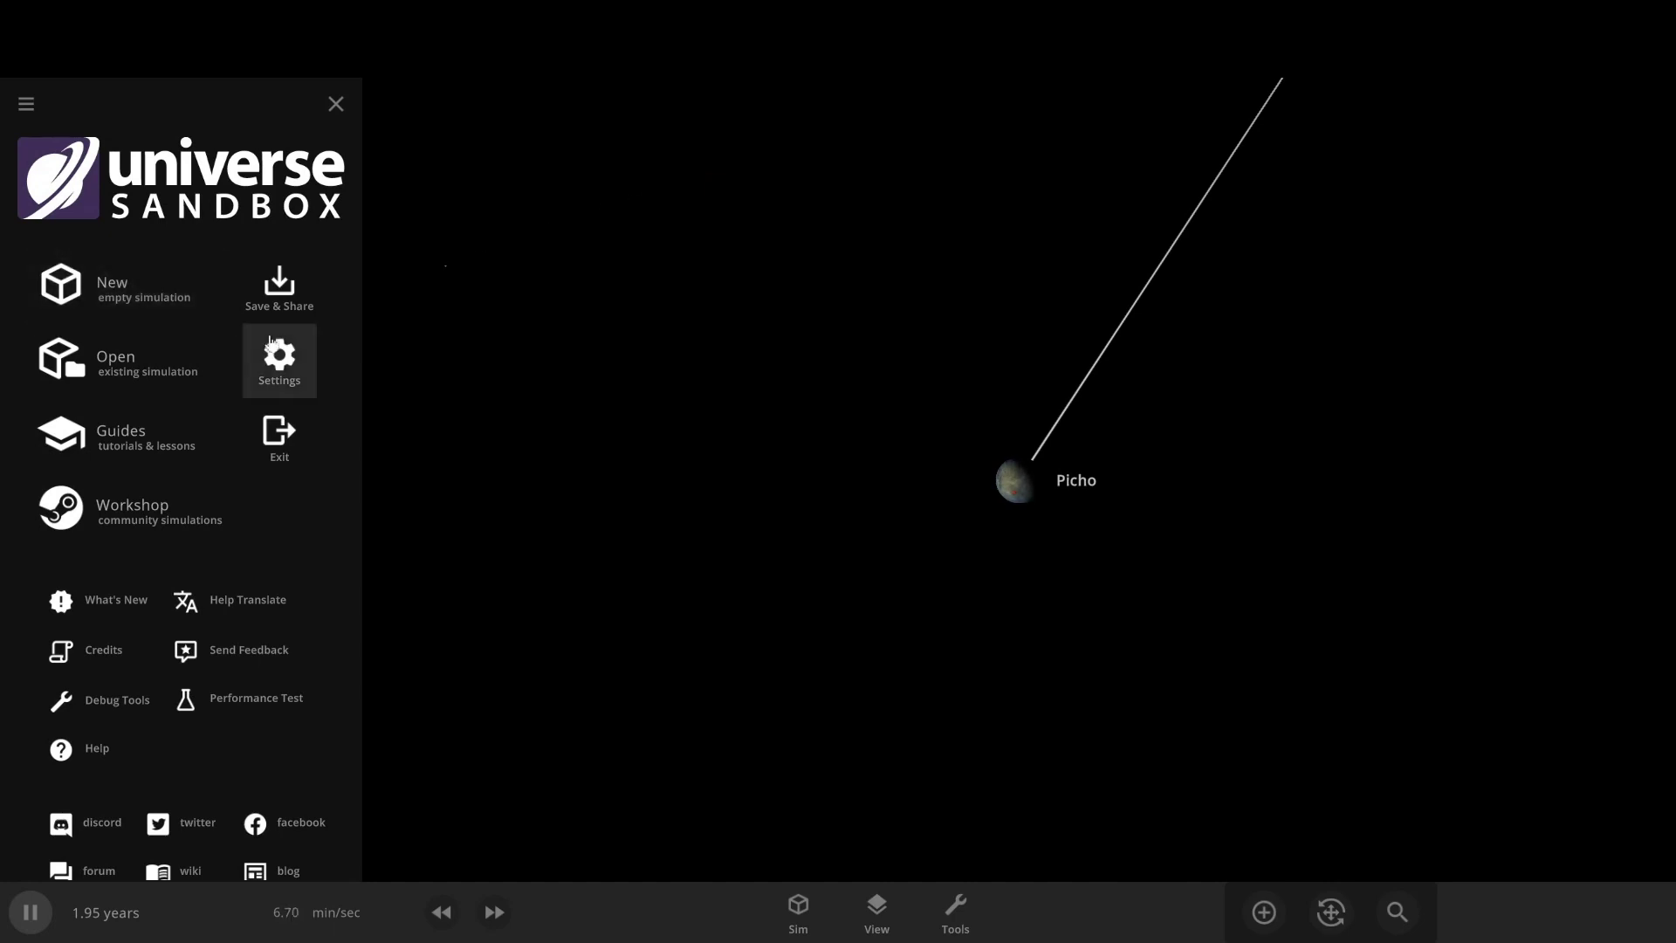
pyautogui.click(306, 281)
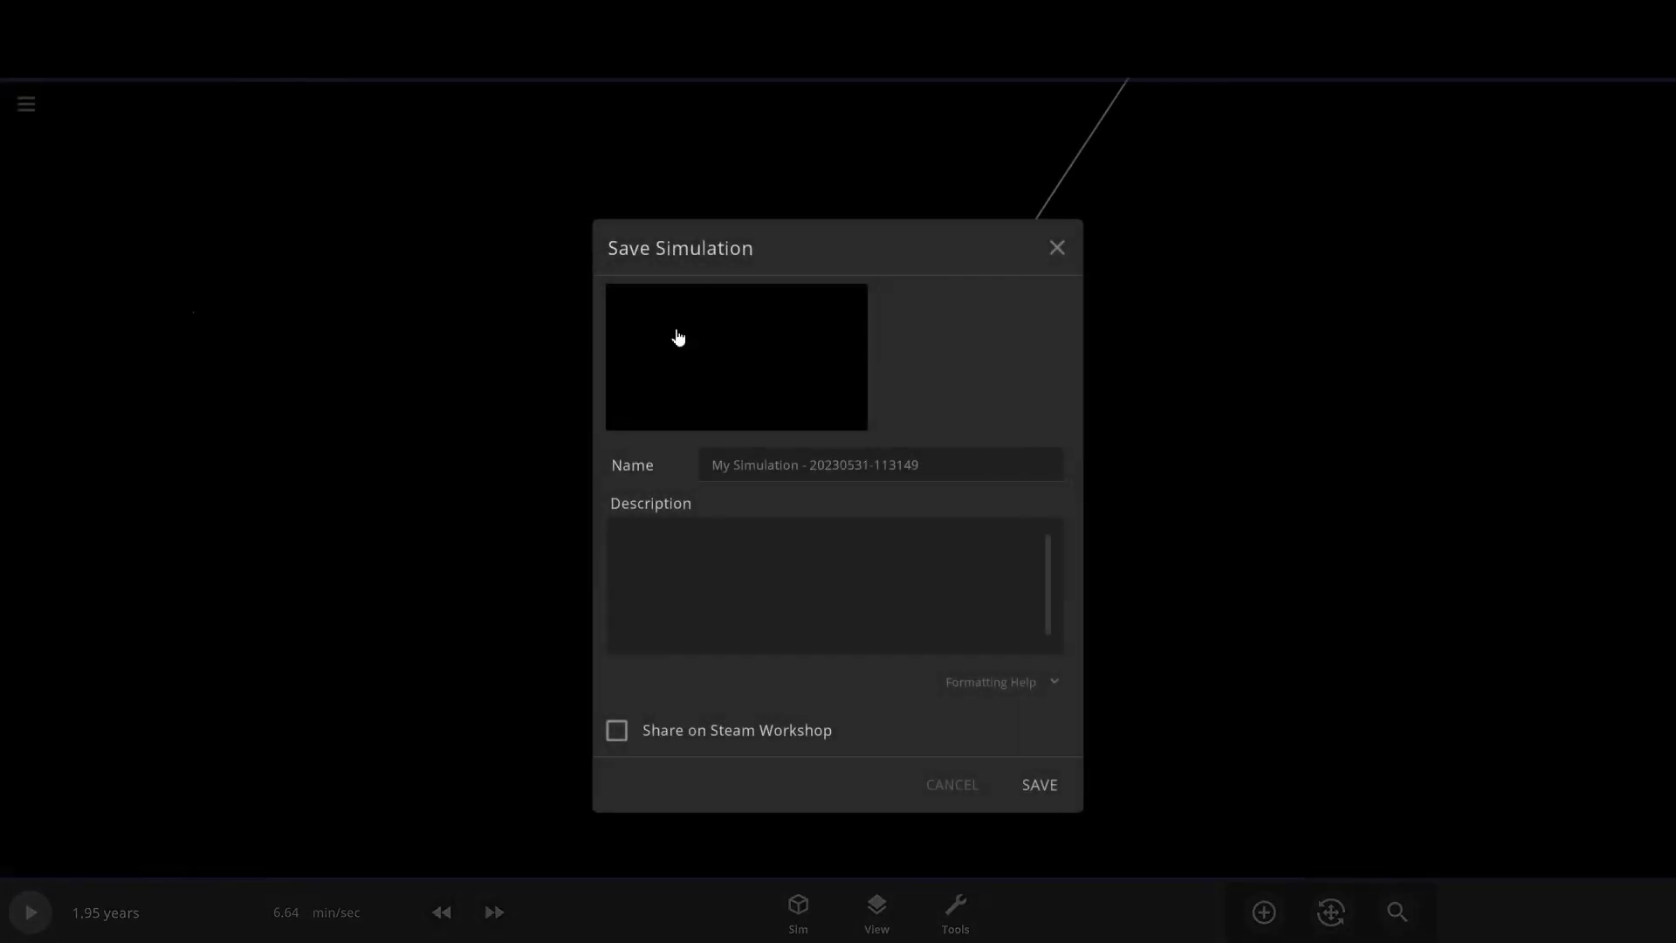
pyautogui.click(918, 460)
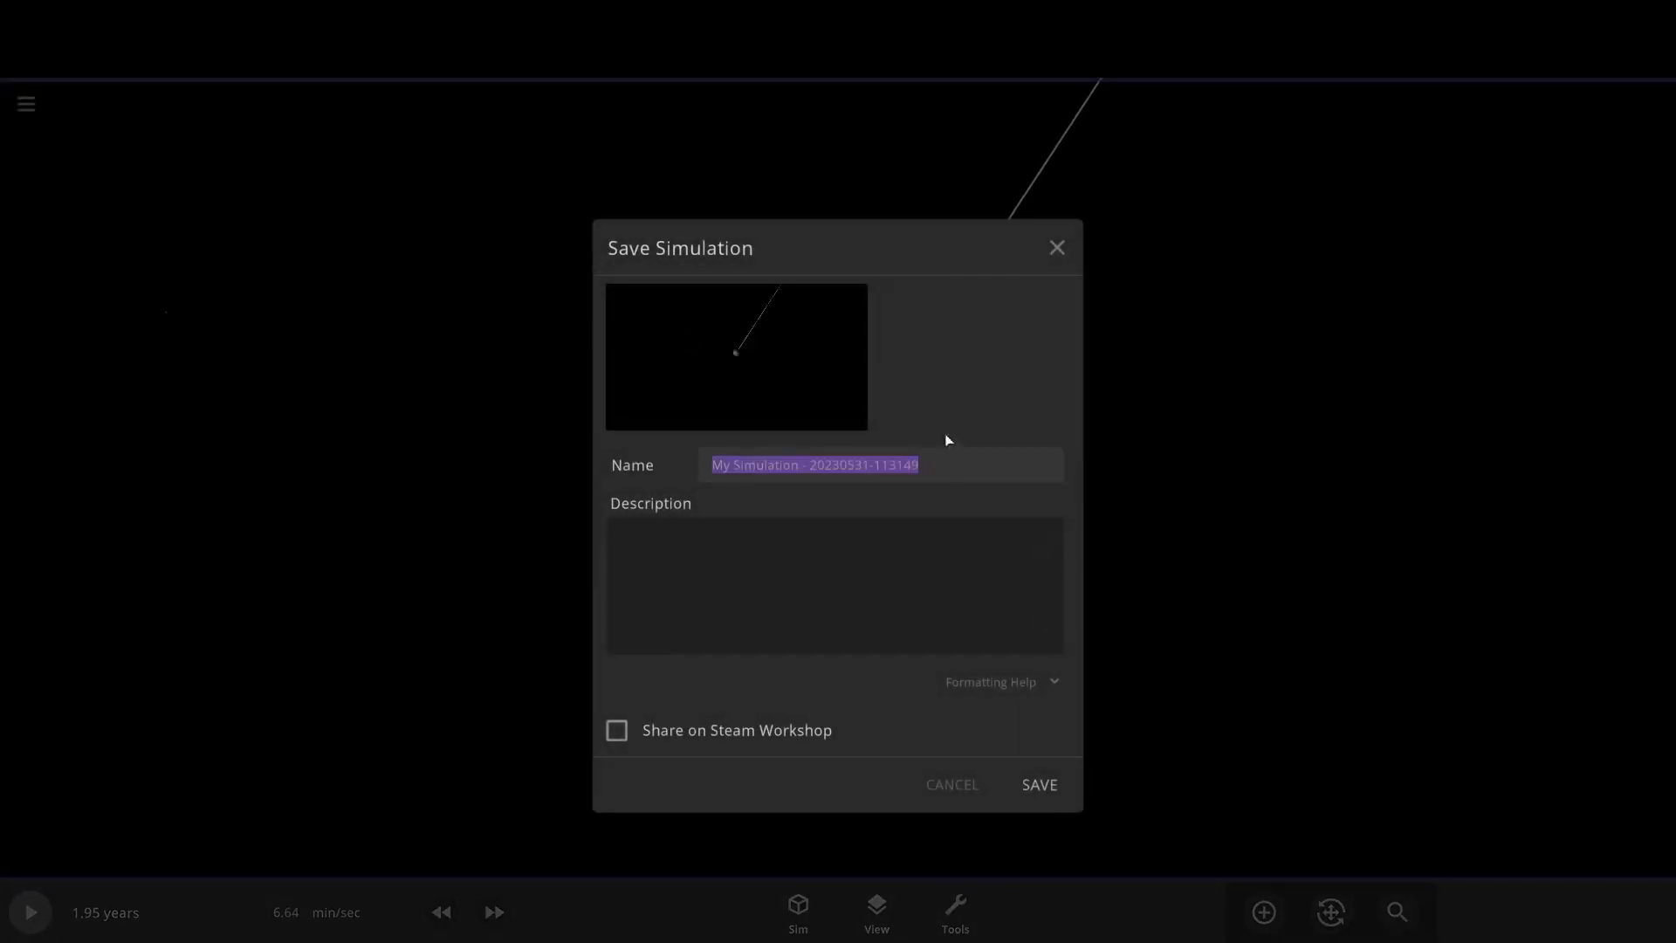
pyautogui.write('The Ryker')
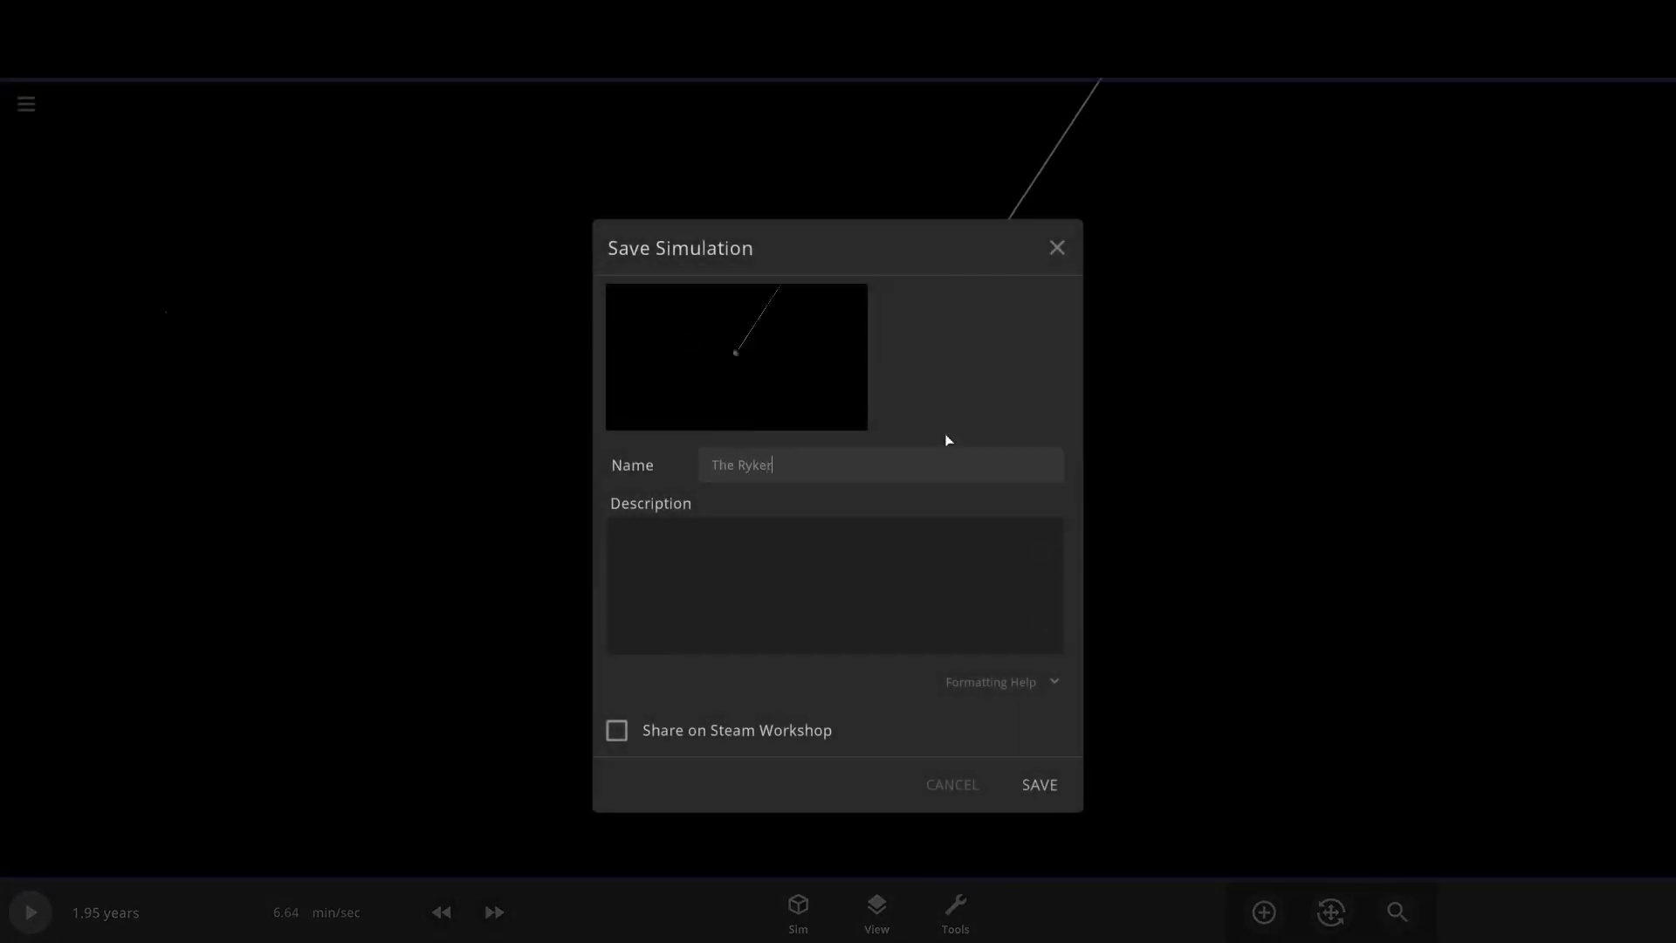
pyautogui.write(' System')
# - Enable sharing on Steam Workshop, add the description "Made by my viewers", and save and share the simulation
pyautogui.click(617, 730)
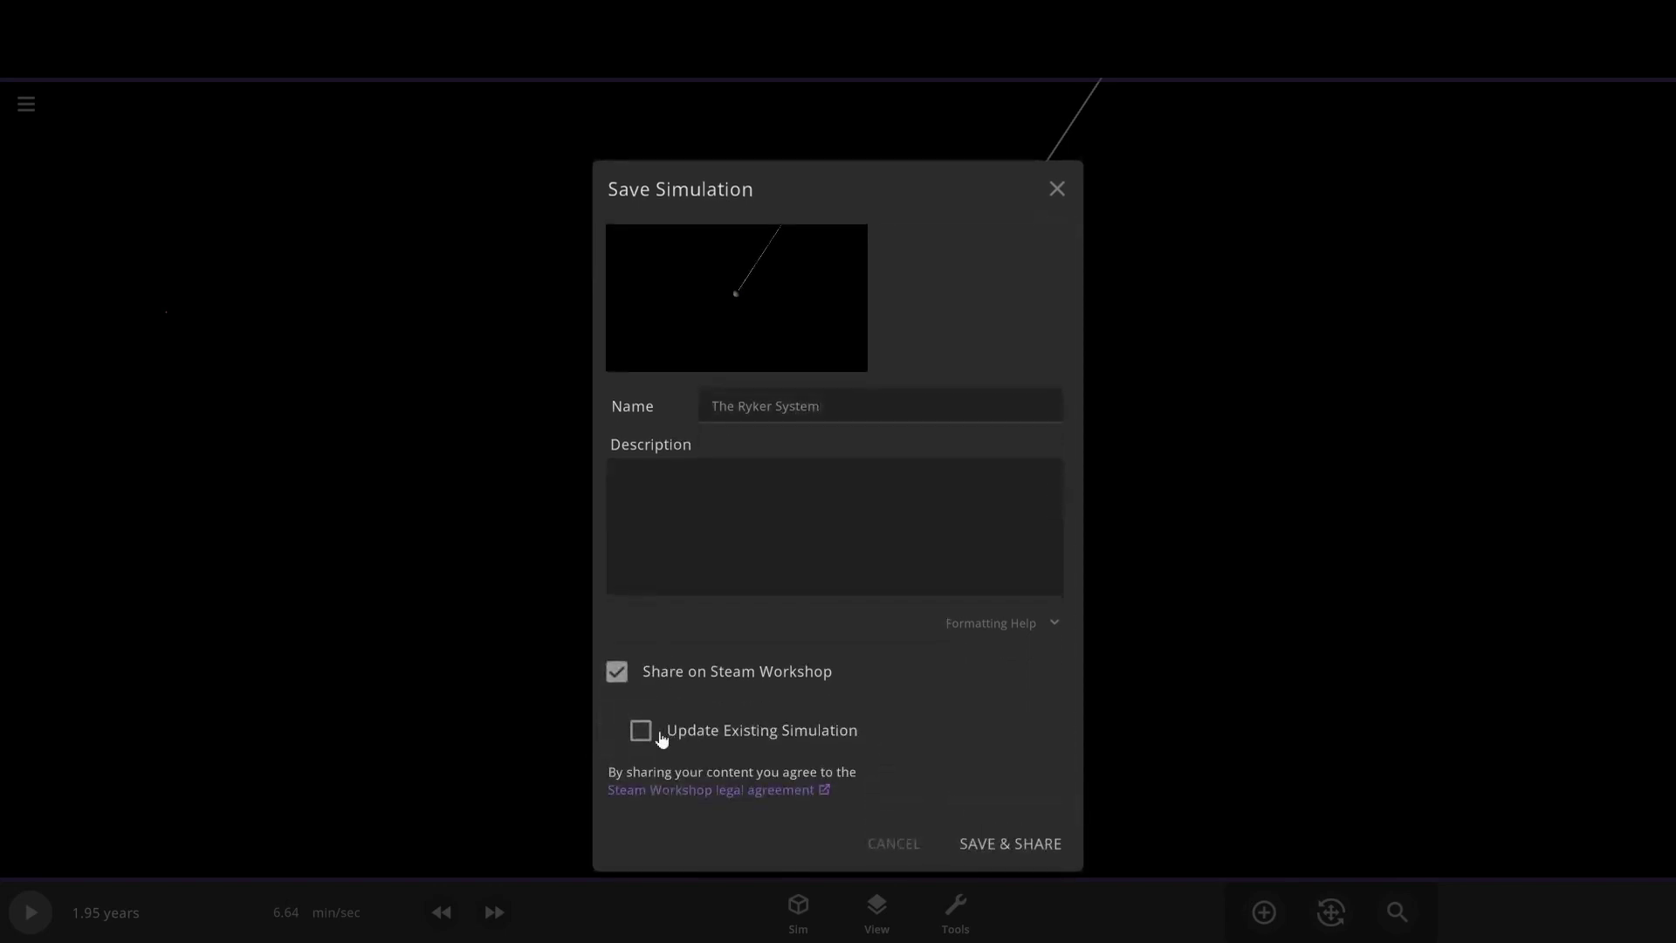
pyautogui.click(695, 525)
pyautogui.write('Made by my viewers')
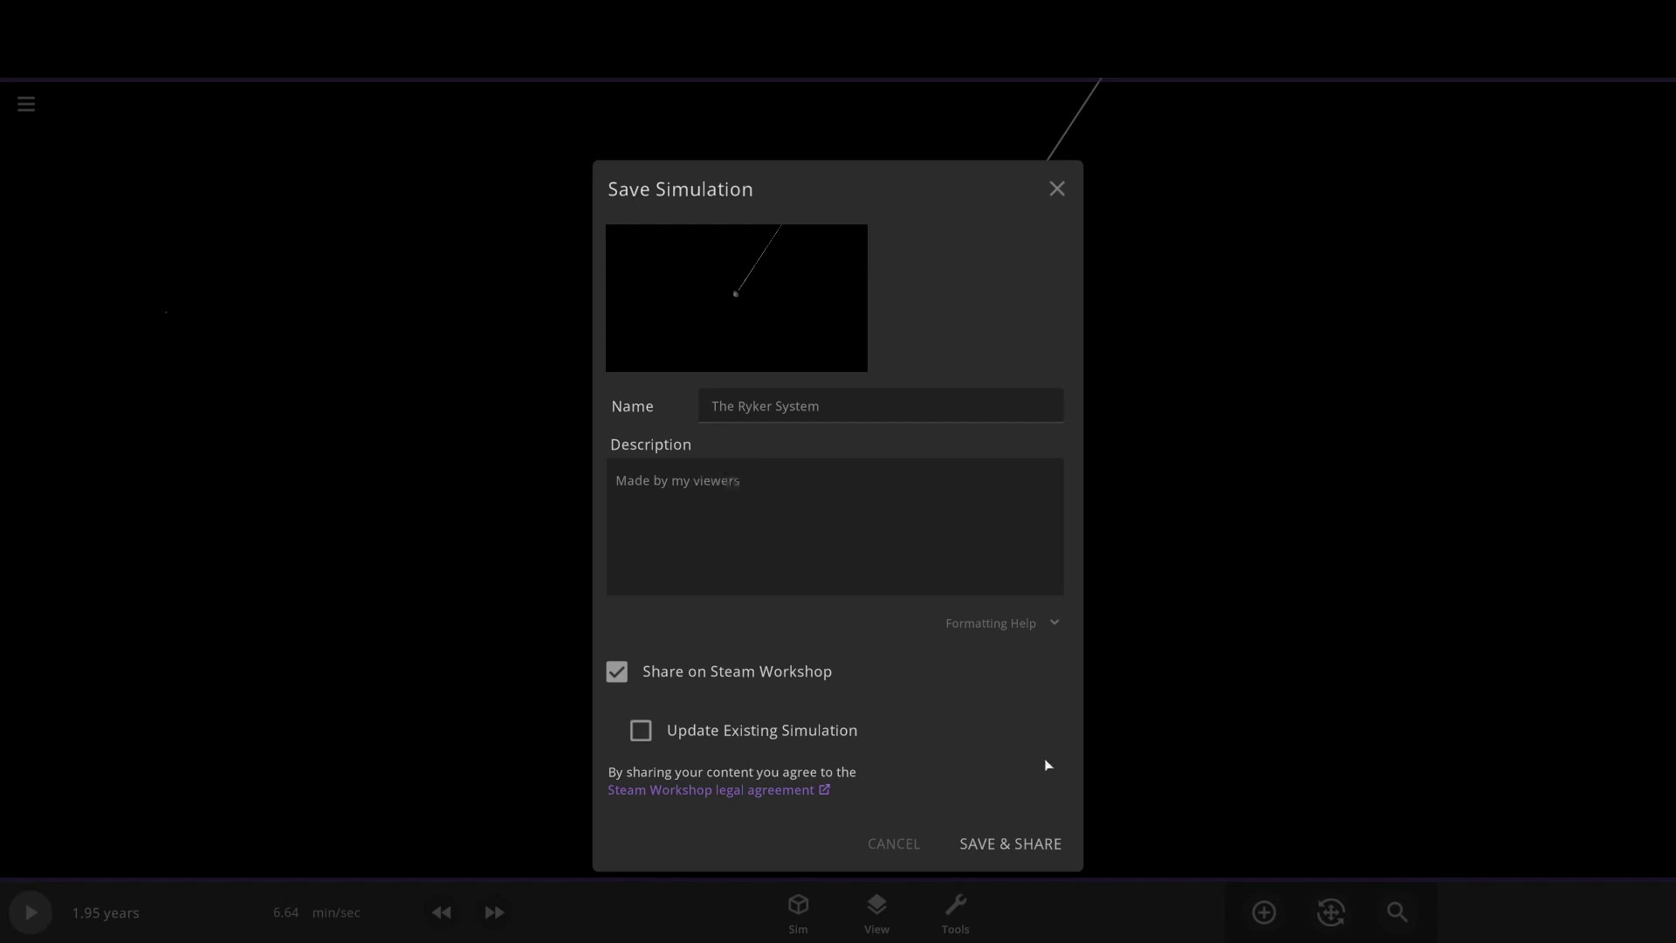
pyautogui.click(1045, 843)
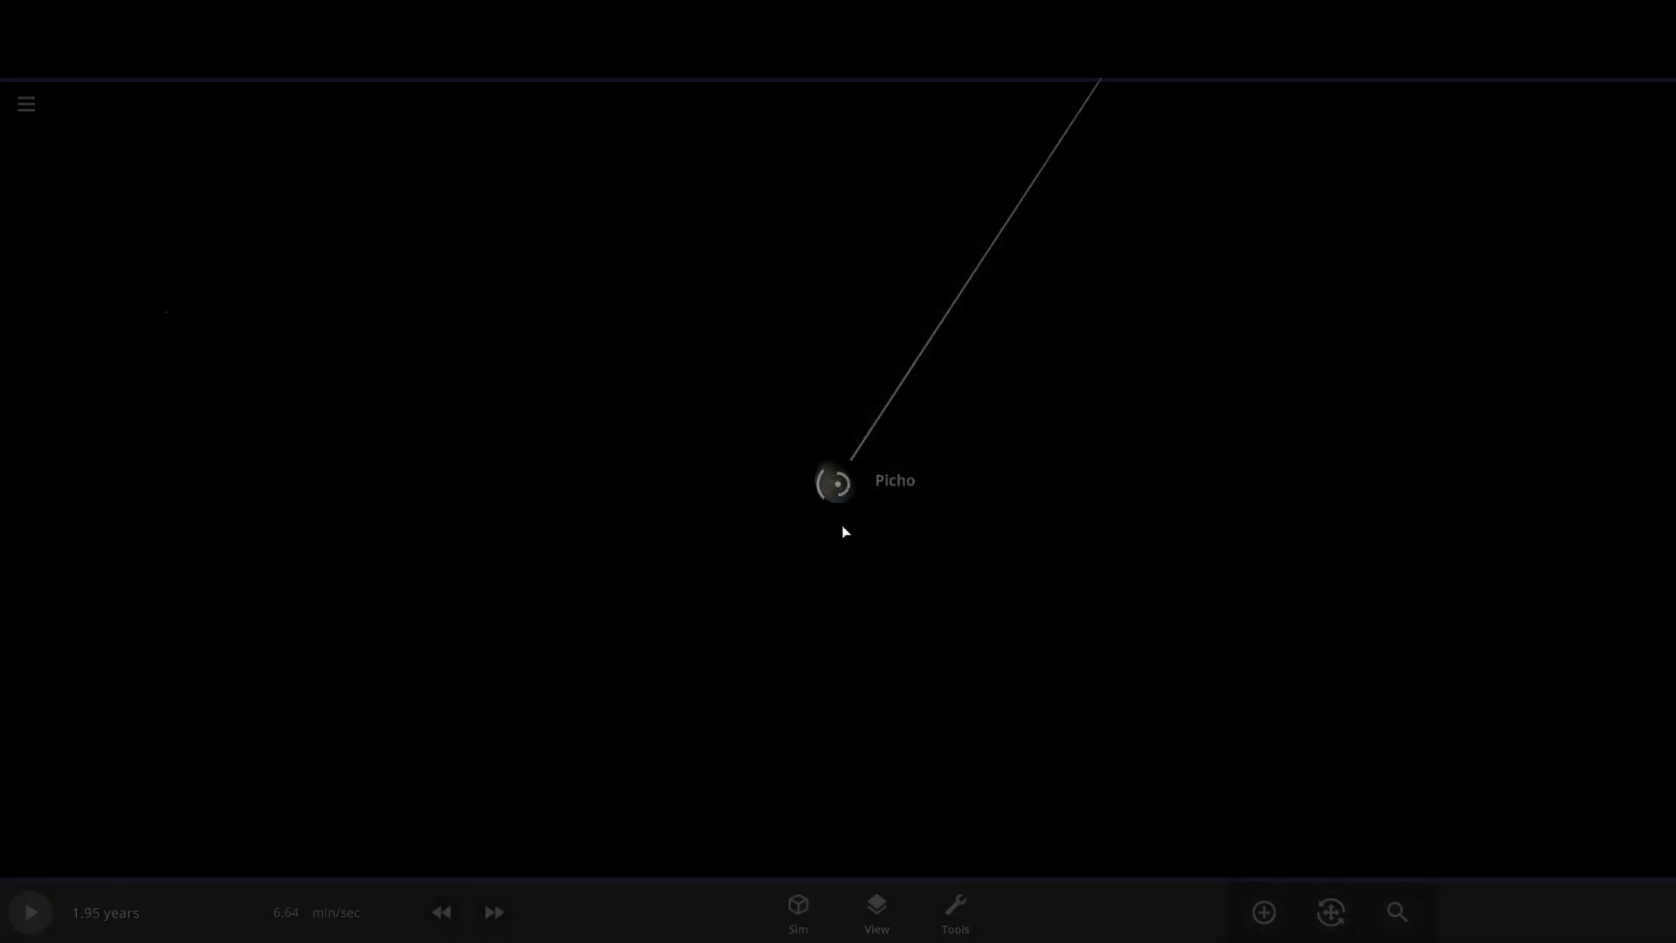